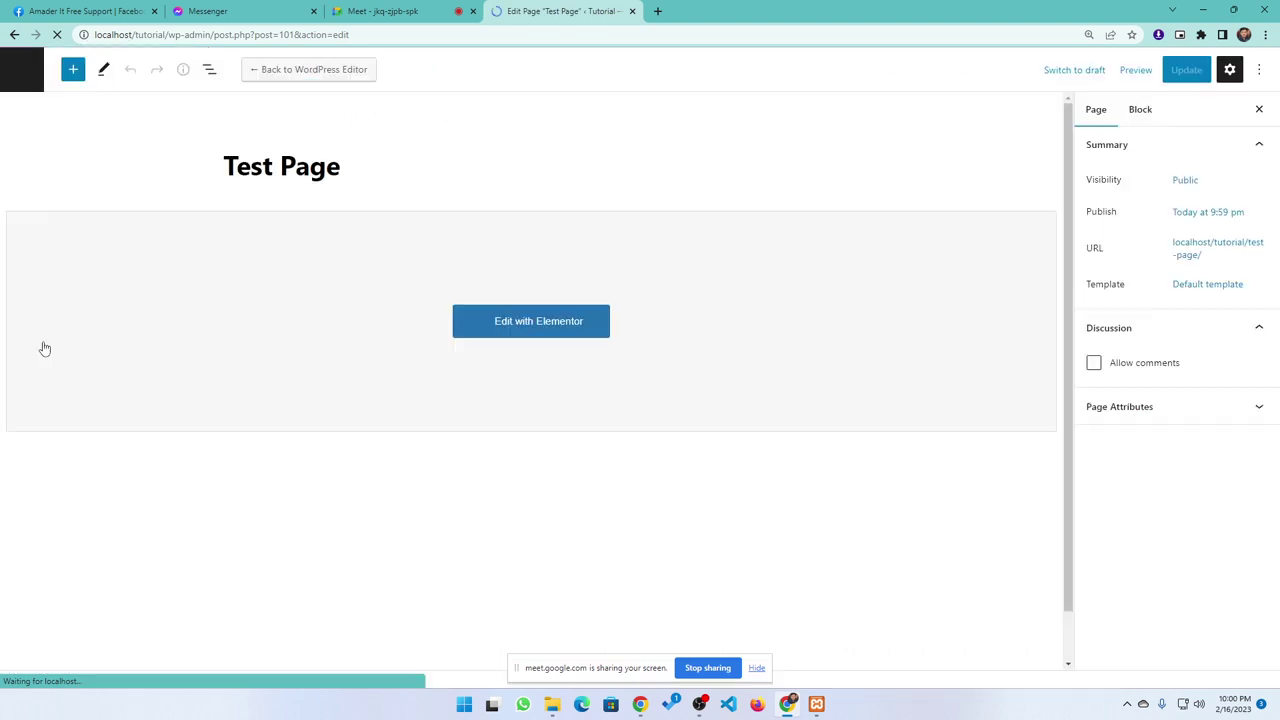
- Leave the page editor and search the plugin directory for "elementor"
click(18, 70)
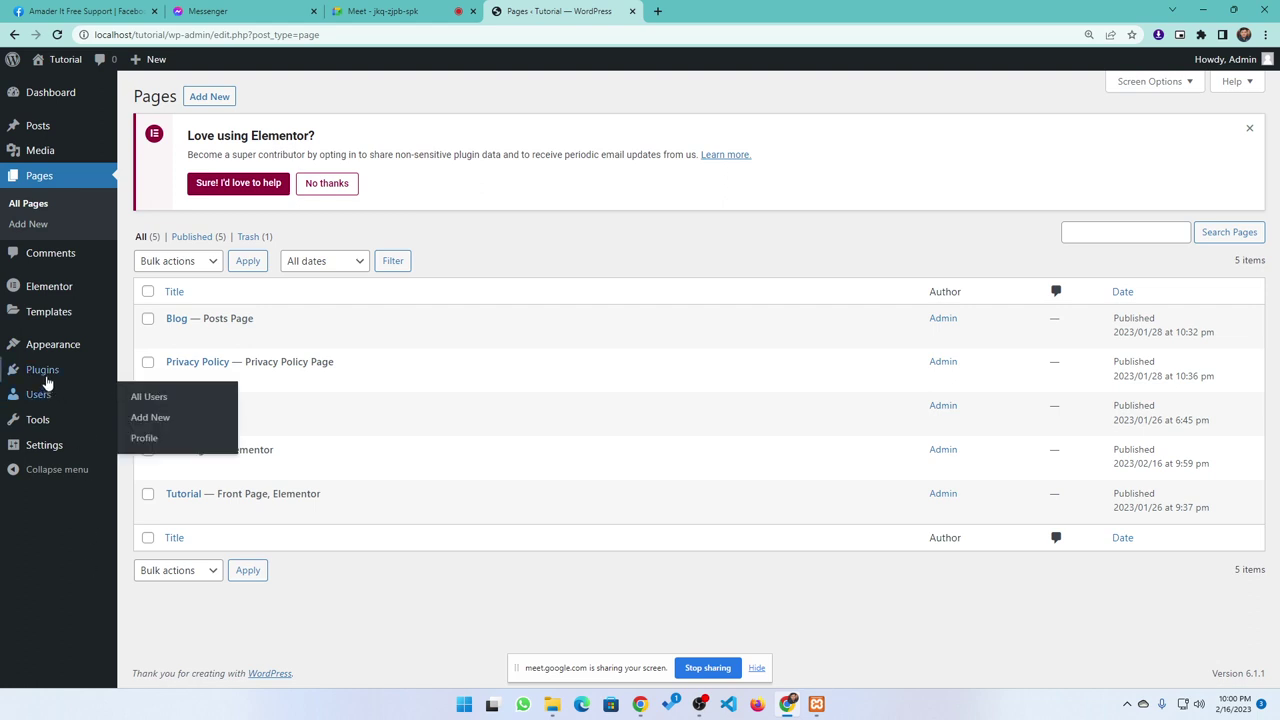
click(44, 371)
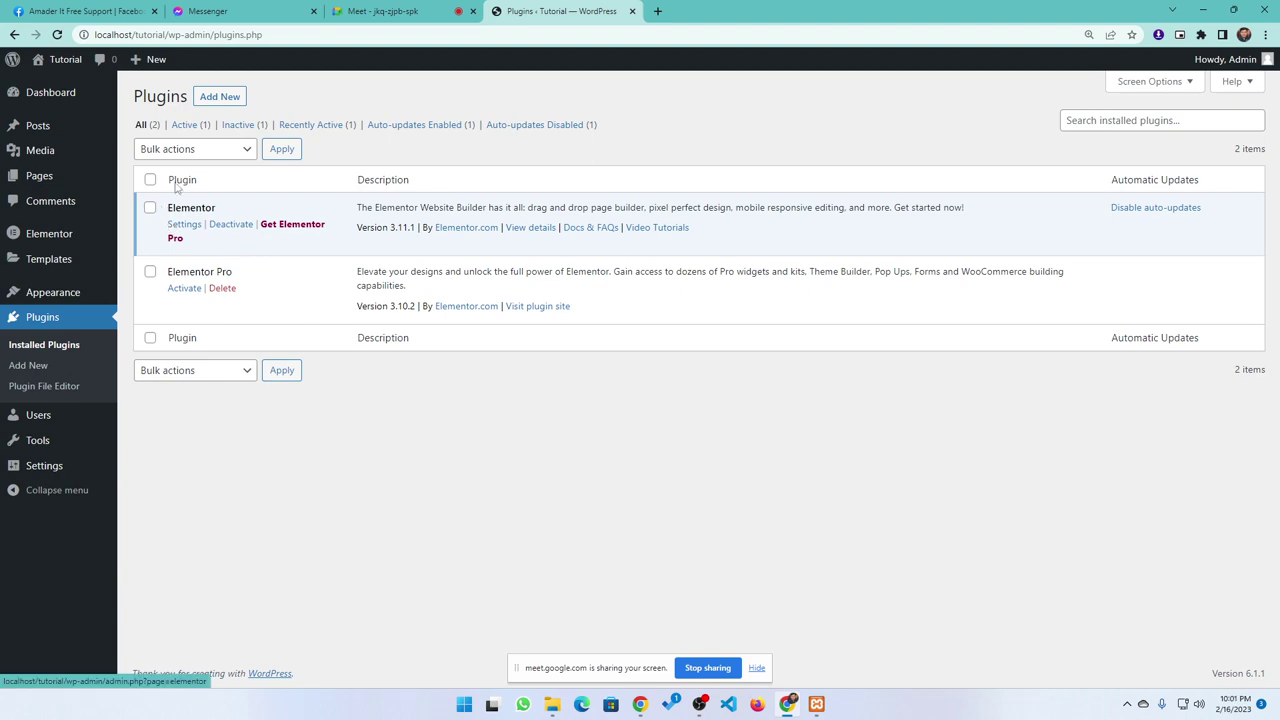
click(212, 104)
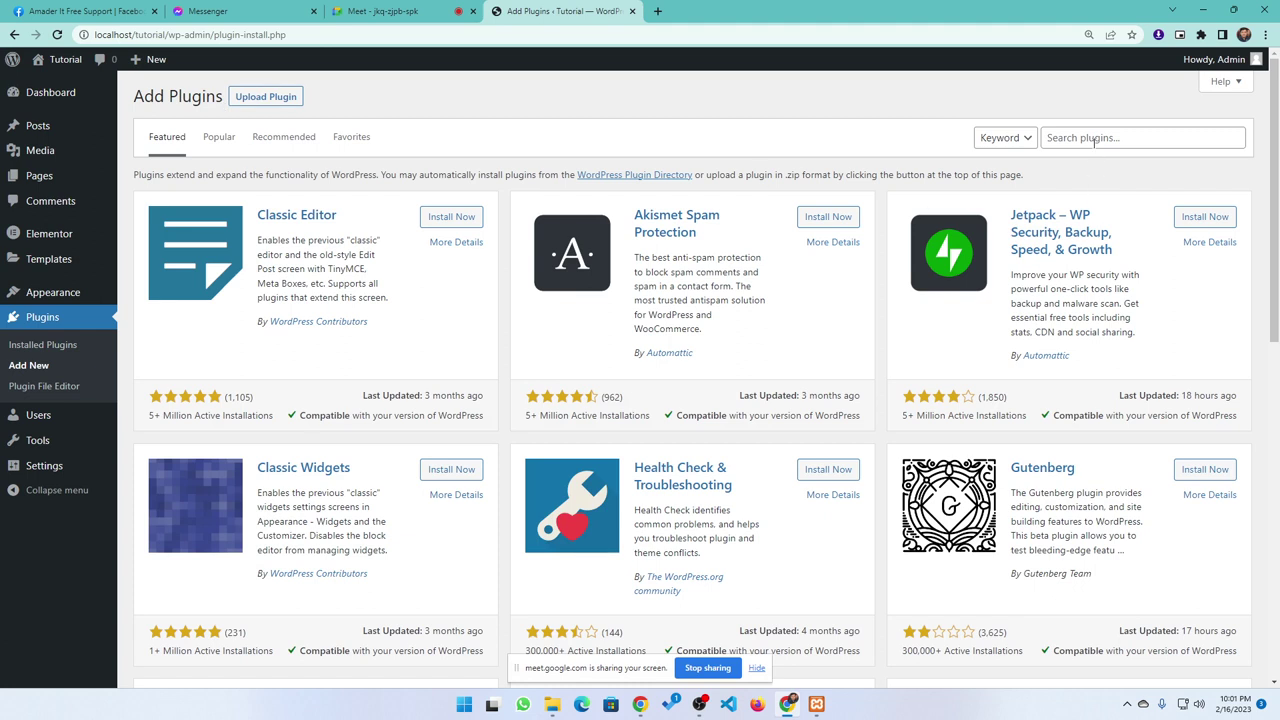
click(1093, 139)
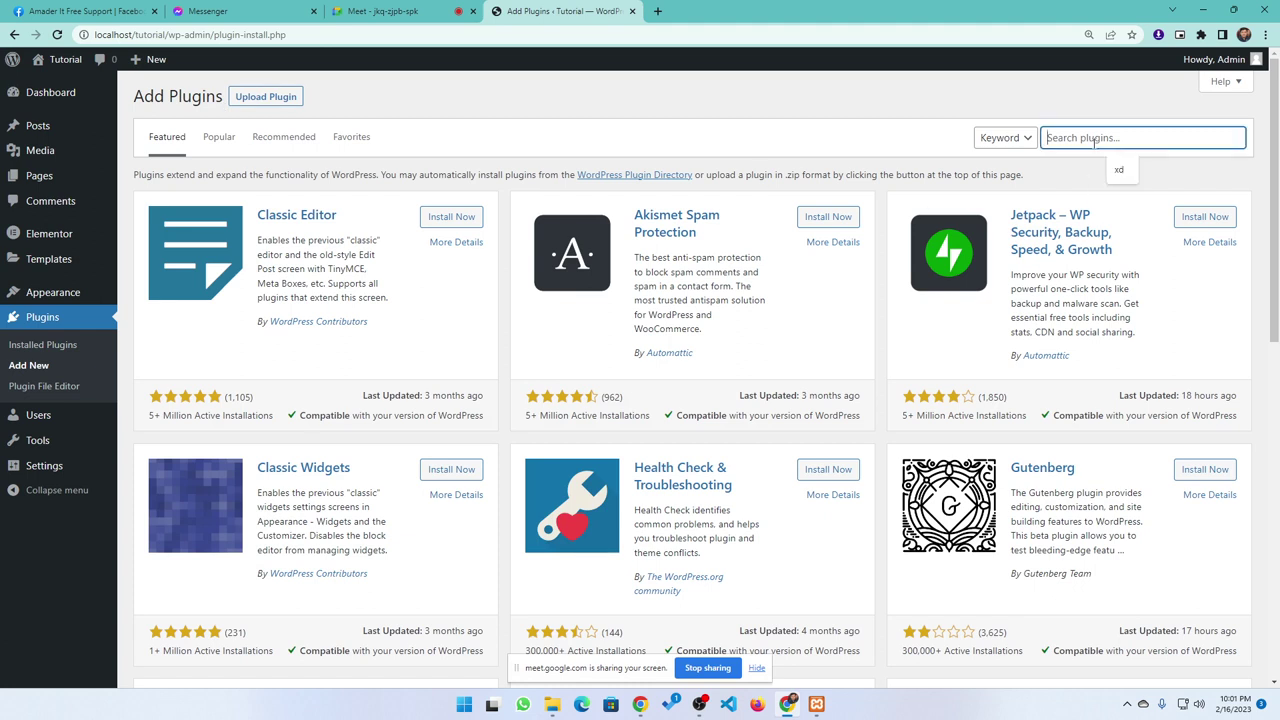
text(elementor)
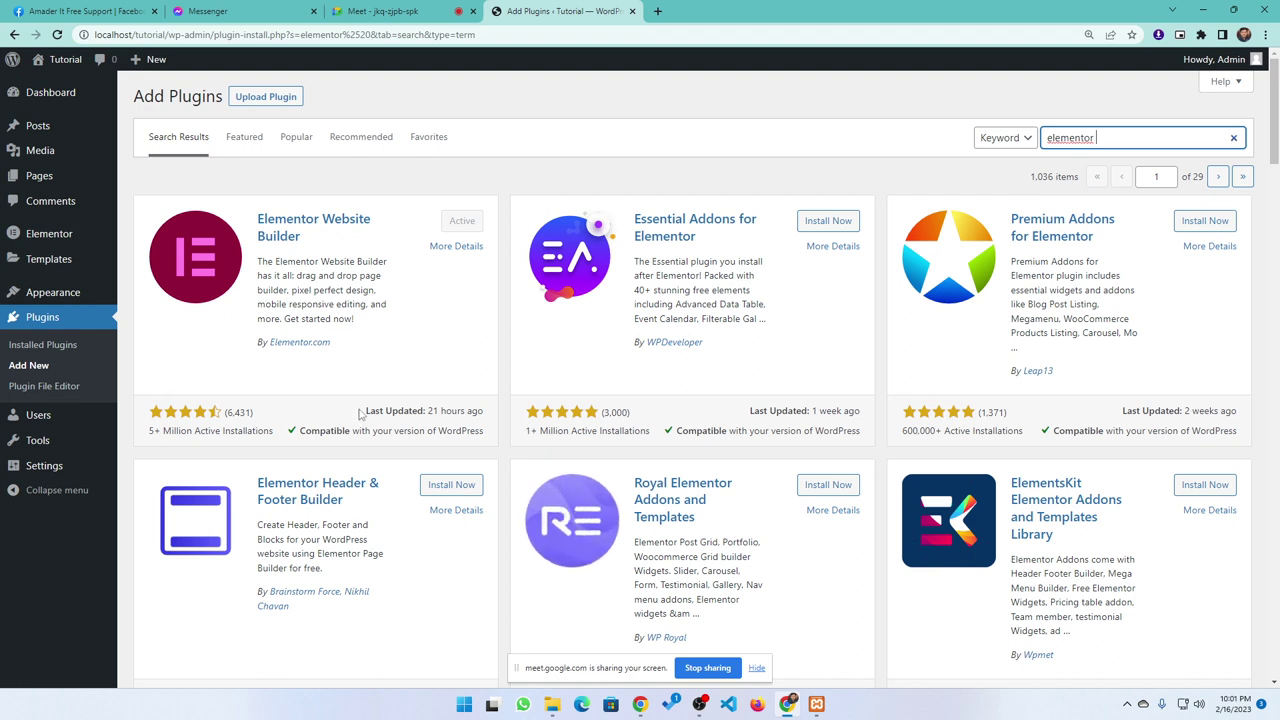
- Examine the rating, active installations and update details of the Elementor Website Builder plugin, and the admin options it provides
drag(147, 400, 262, 430)
click(250, 390)
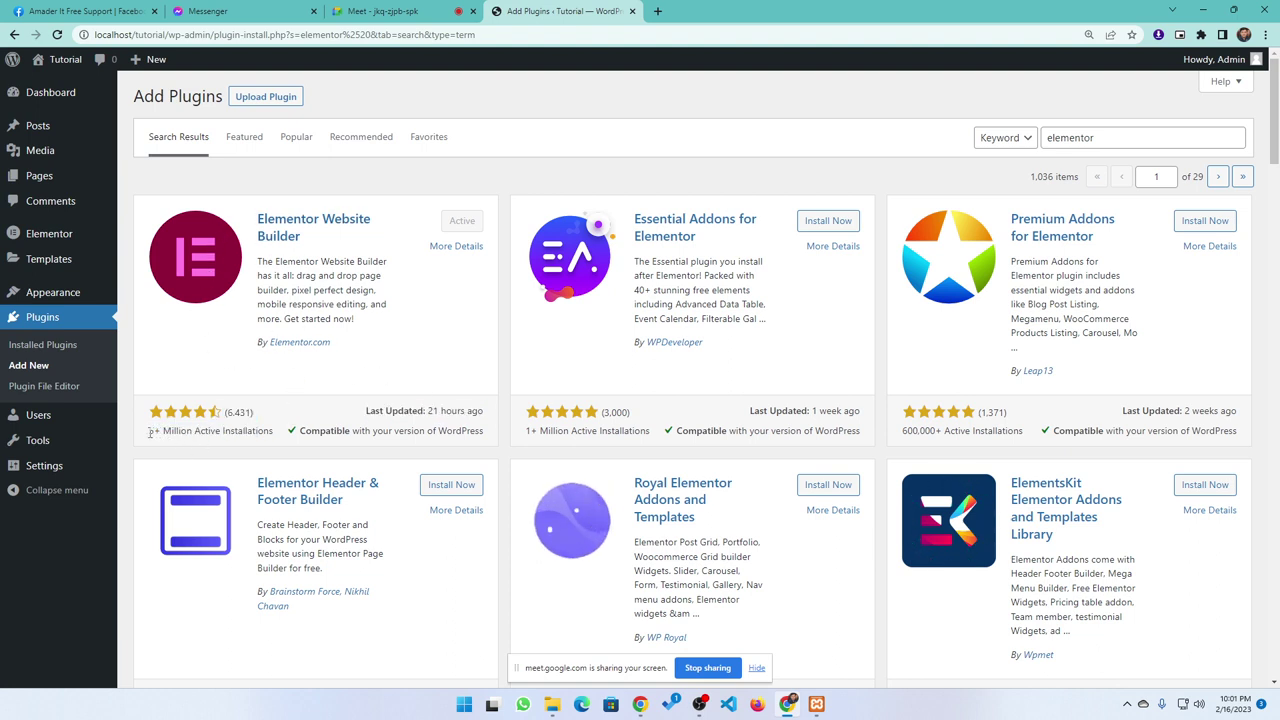
drag(149, 432, 323, 377)
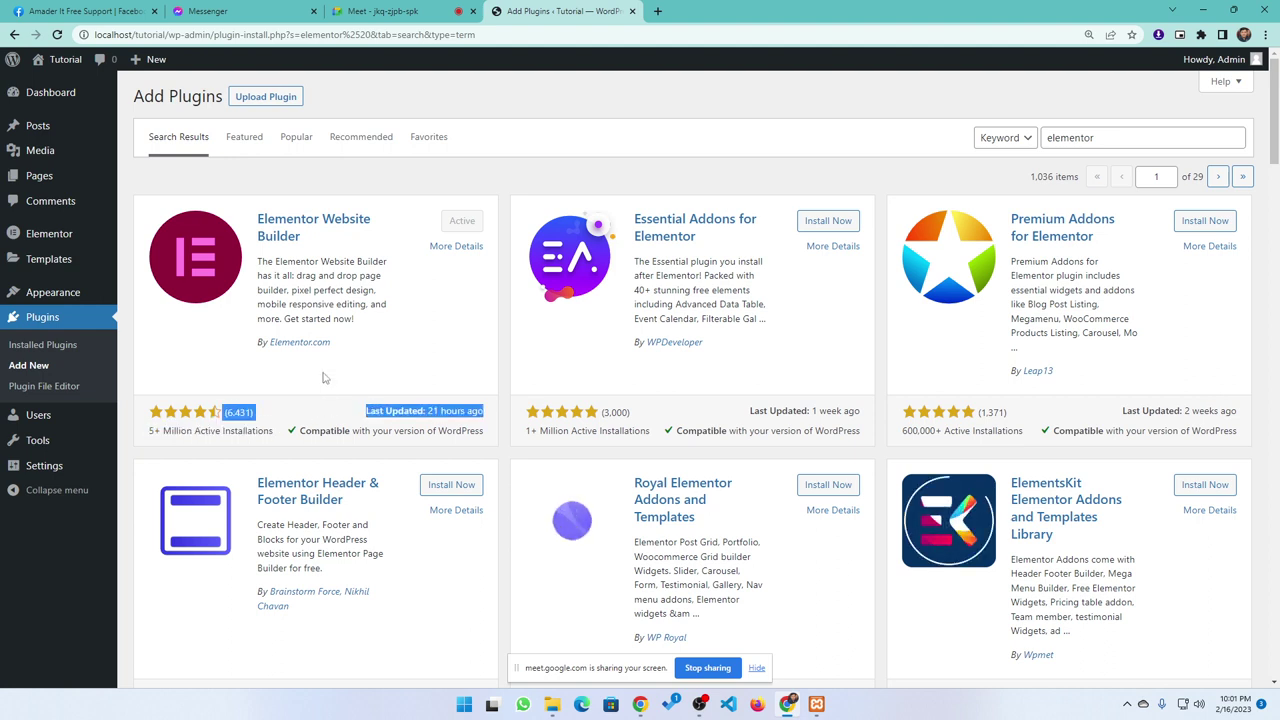
click(323, 377)
drag(274, 434, 317, 410)
click(318, 373)
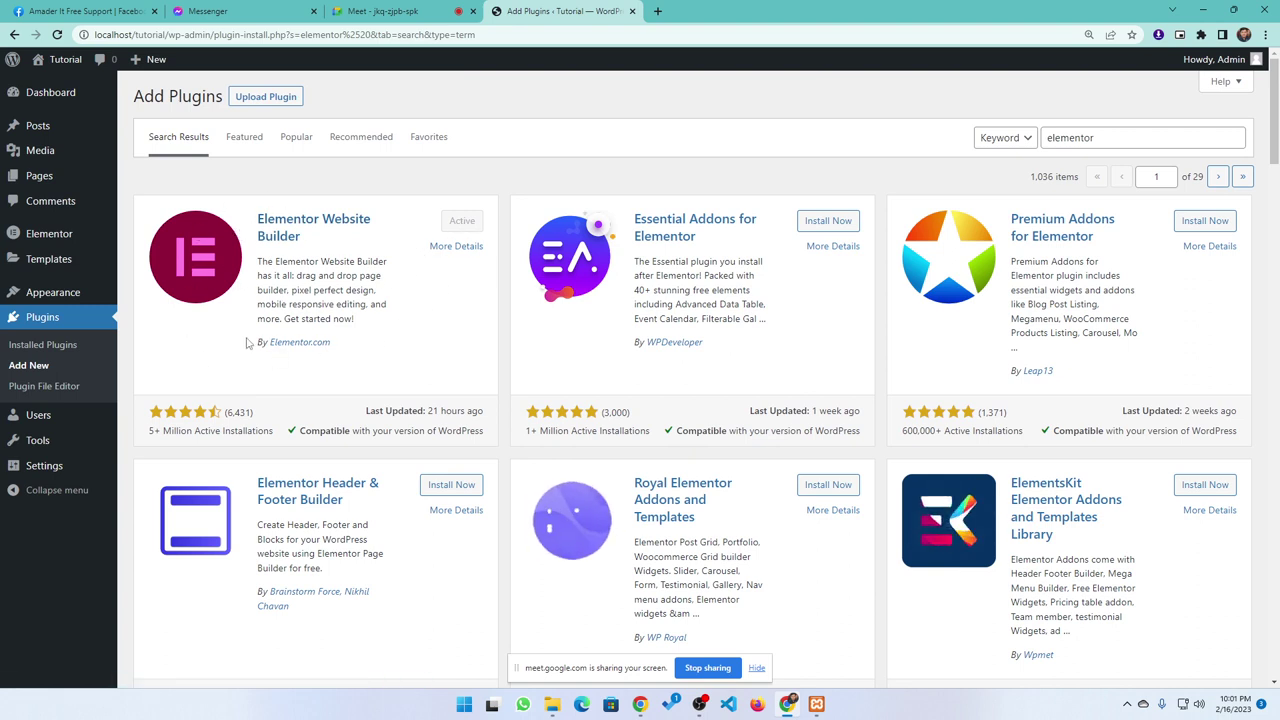
mouse_move(63, 238)
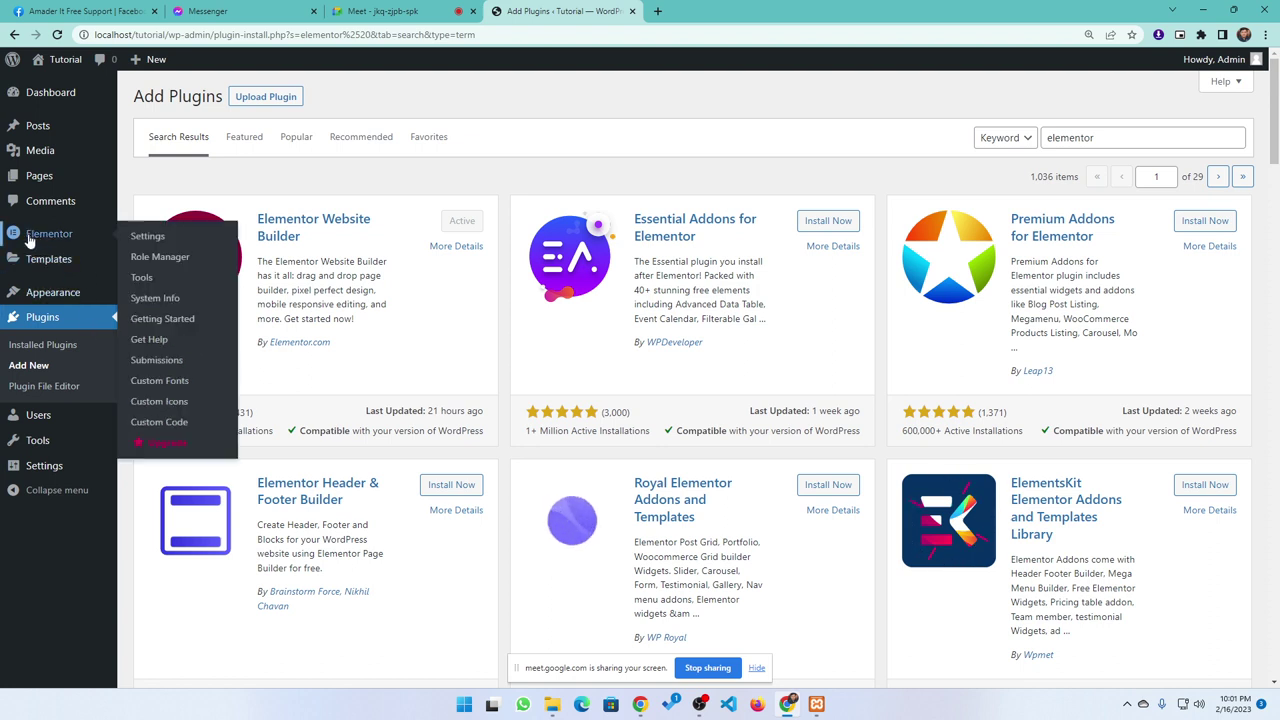
mouse_move(30, 266)
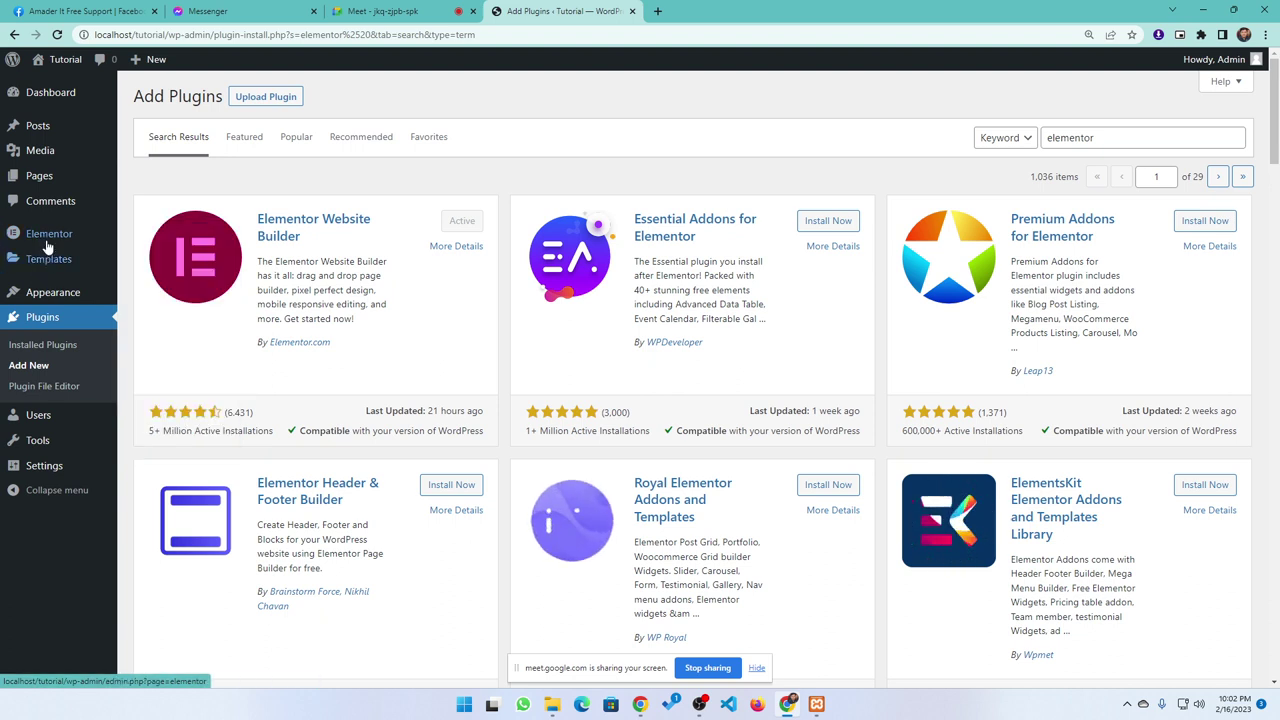
- Look at the blank new-page editor and the existing Test Page's editor, returning to the page list
click(25, 180)
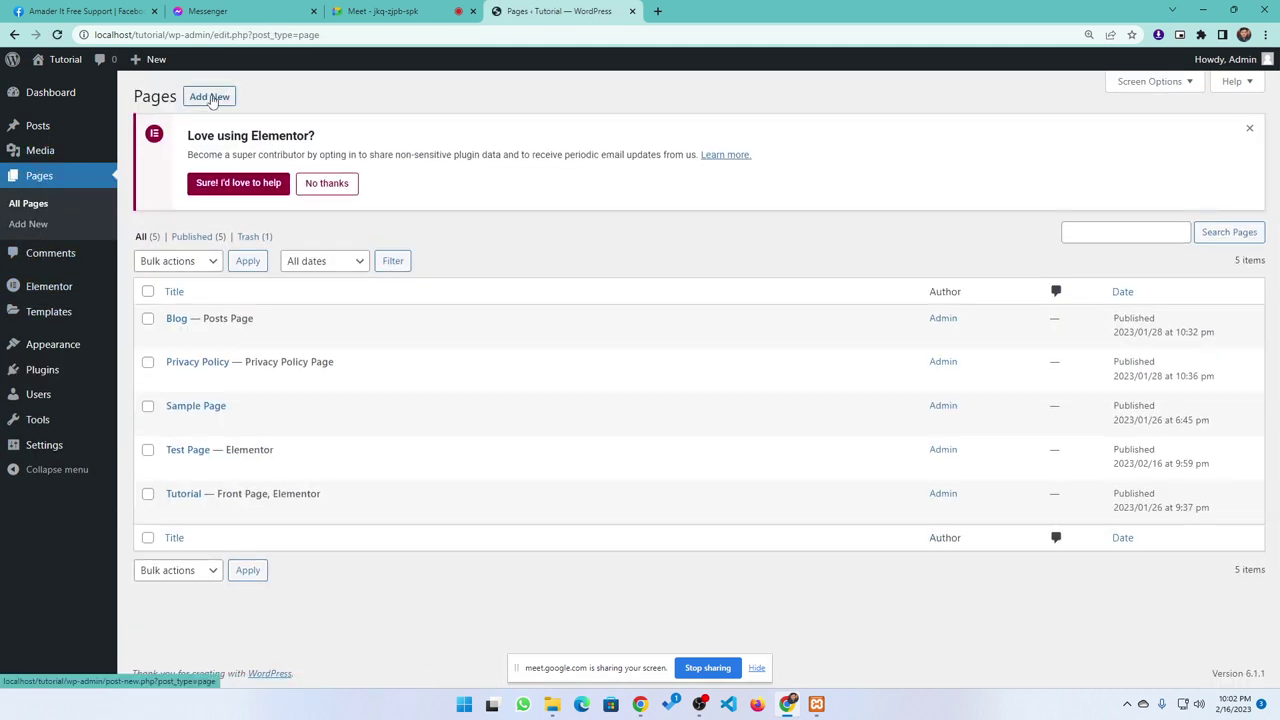
click(210, 97)
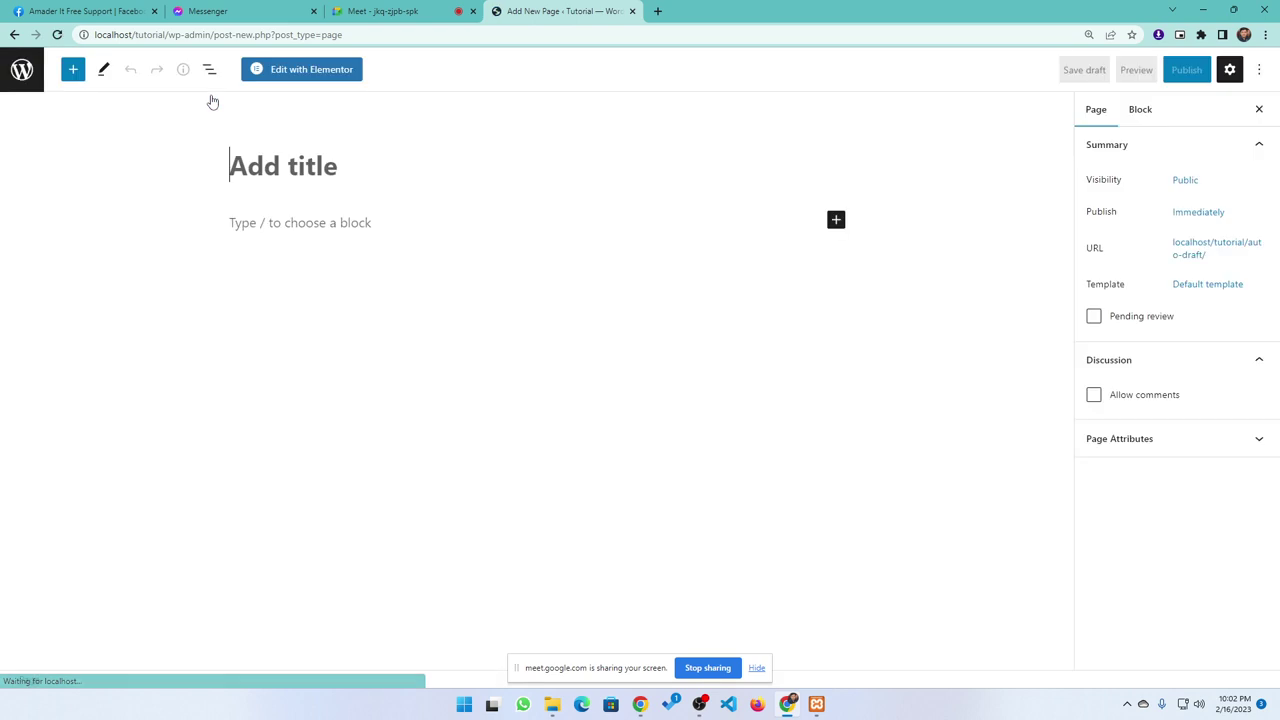
click(14, 35)
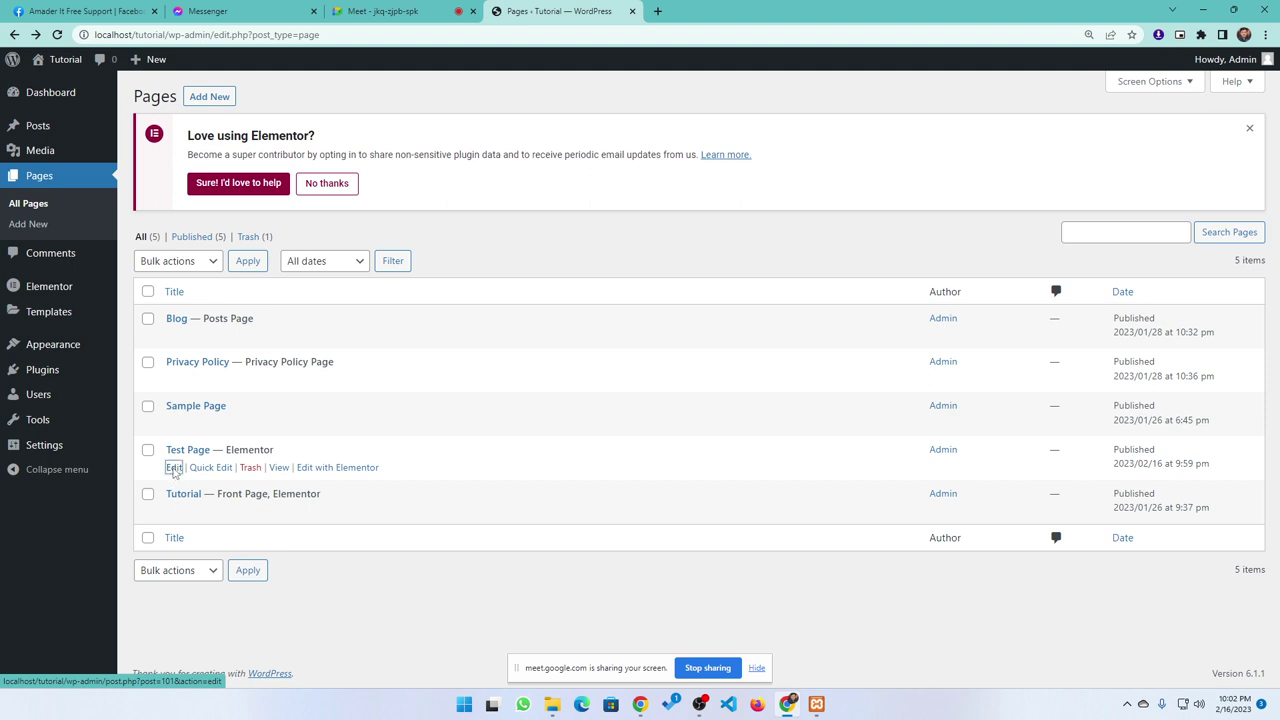
click(173, 468)
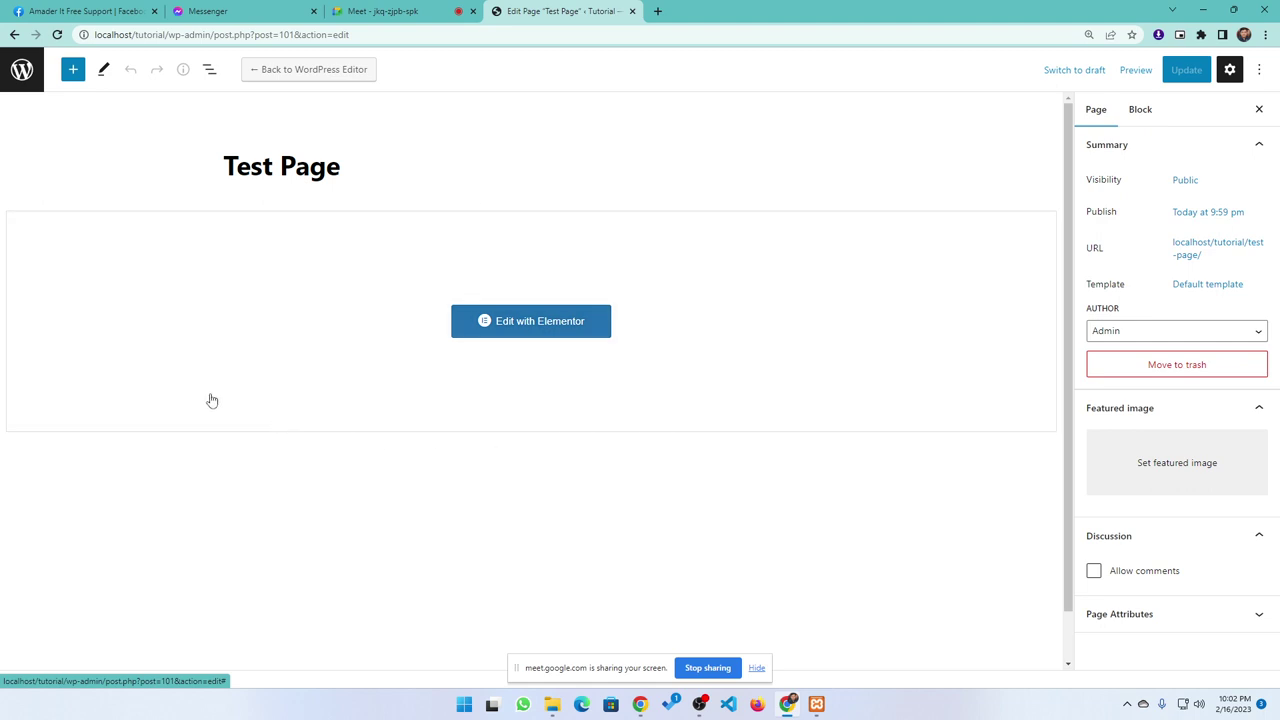
click(22, 69)
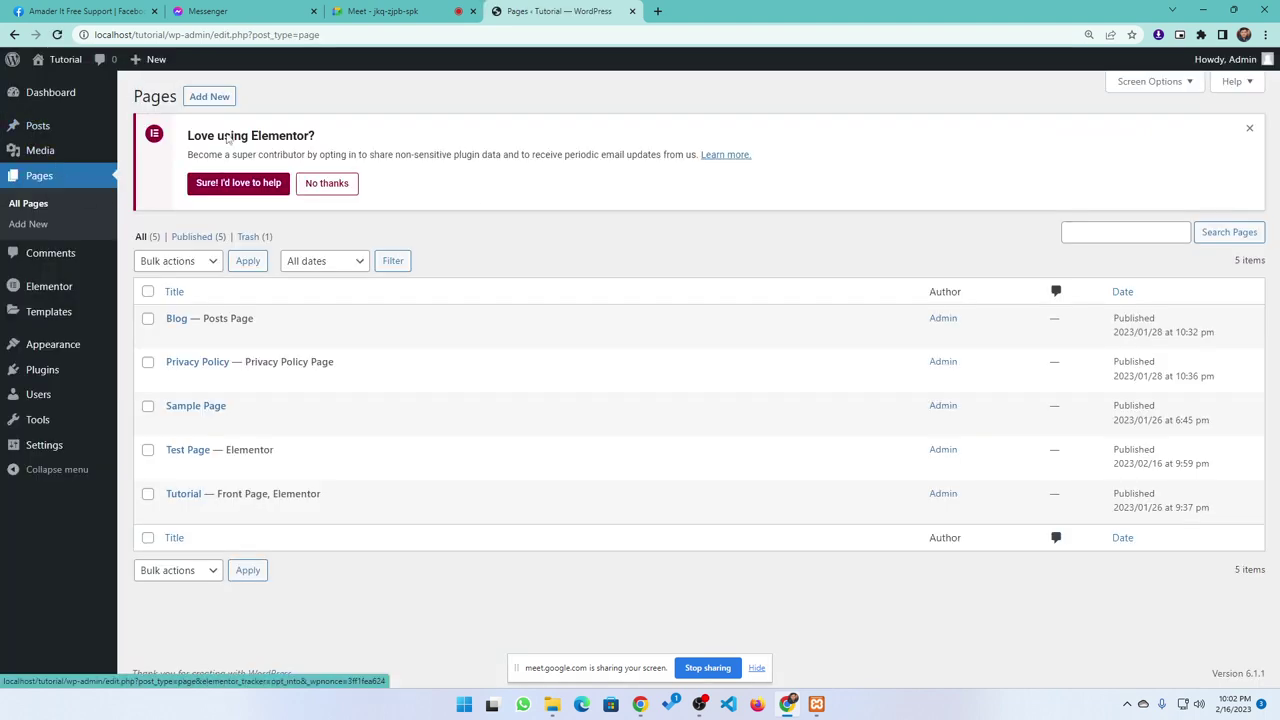
- Create a new page titled "Testing page" and publish it
click(207, 97)
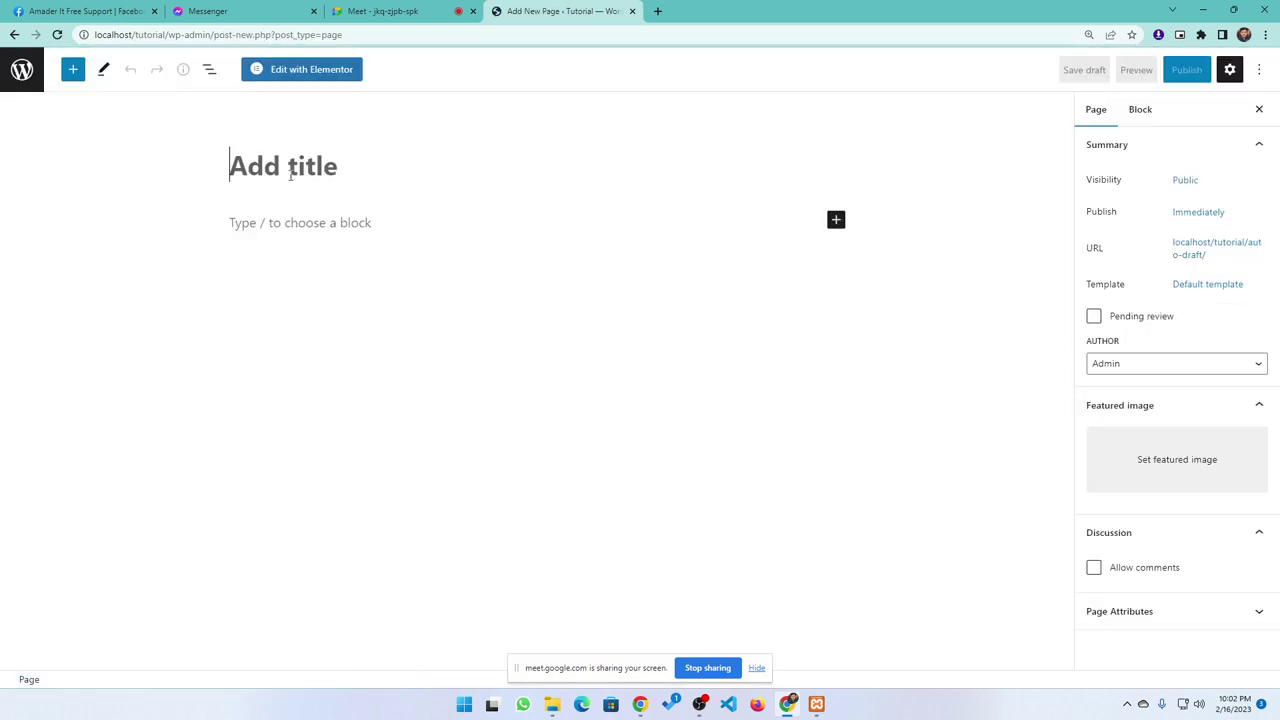
text(Test)
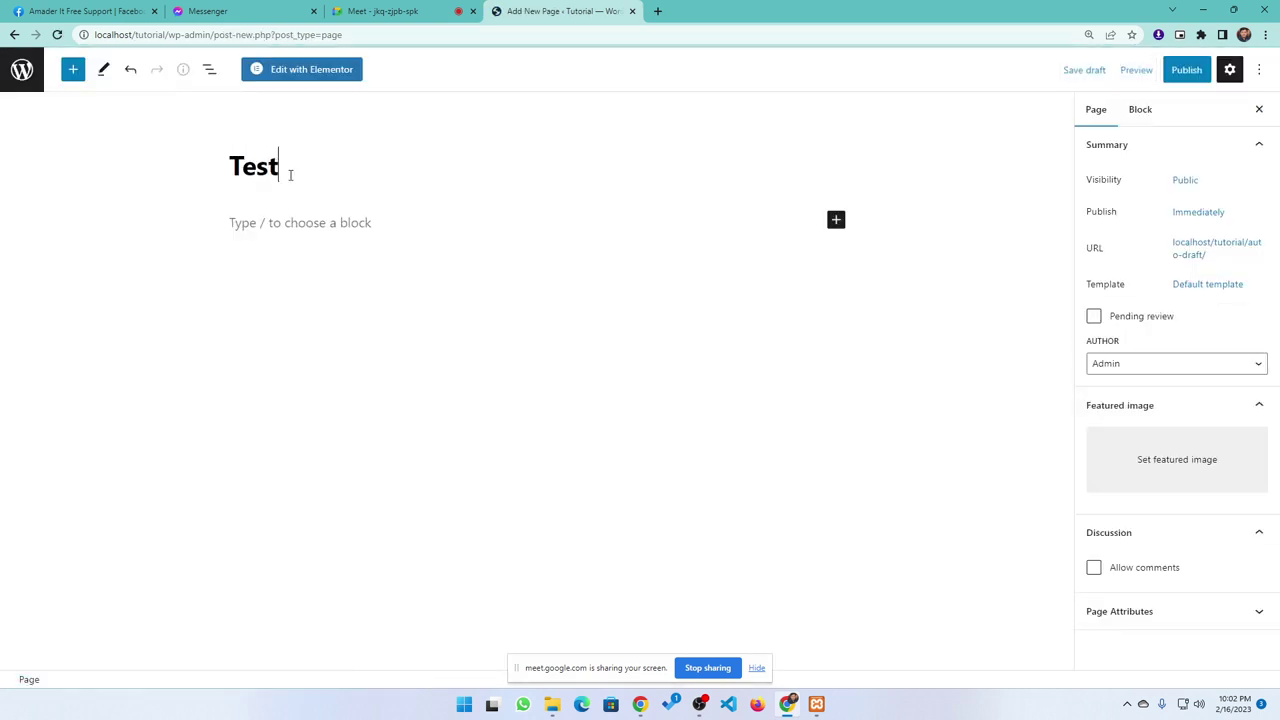
text(ing page)
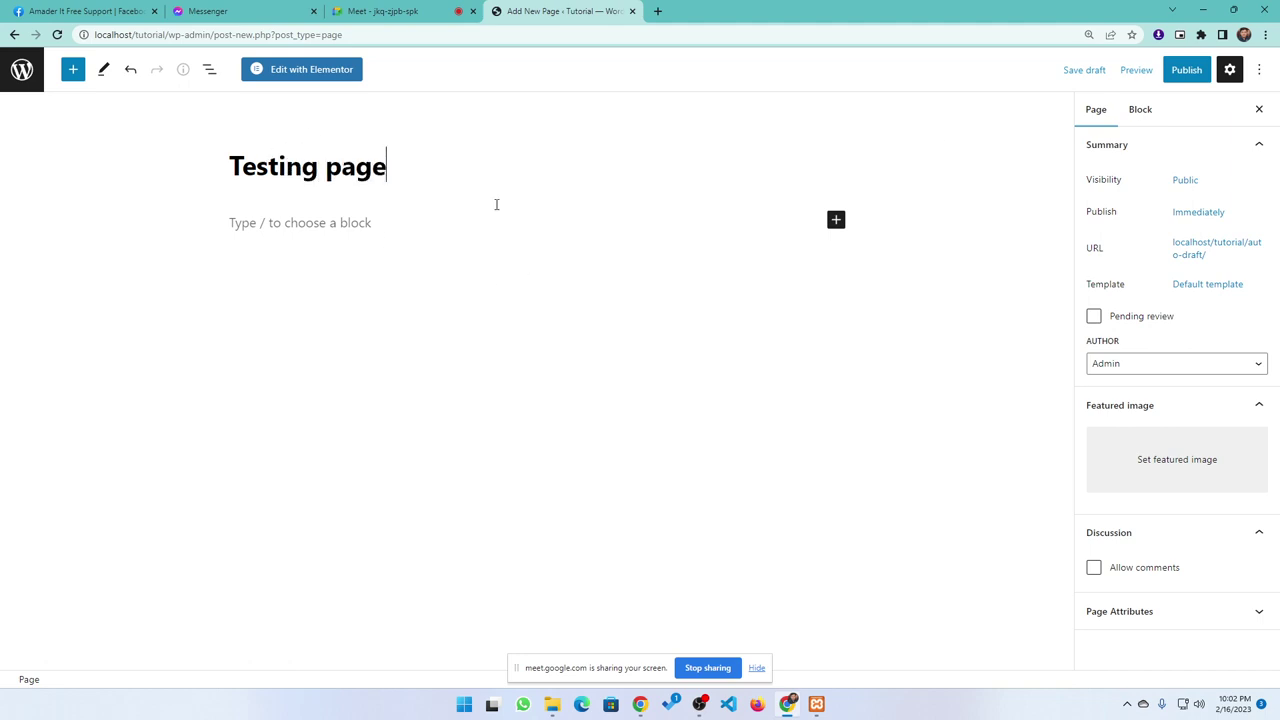
click(1186, 69)
click(1130, 70)
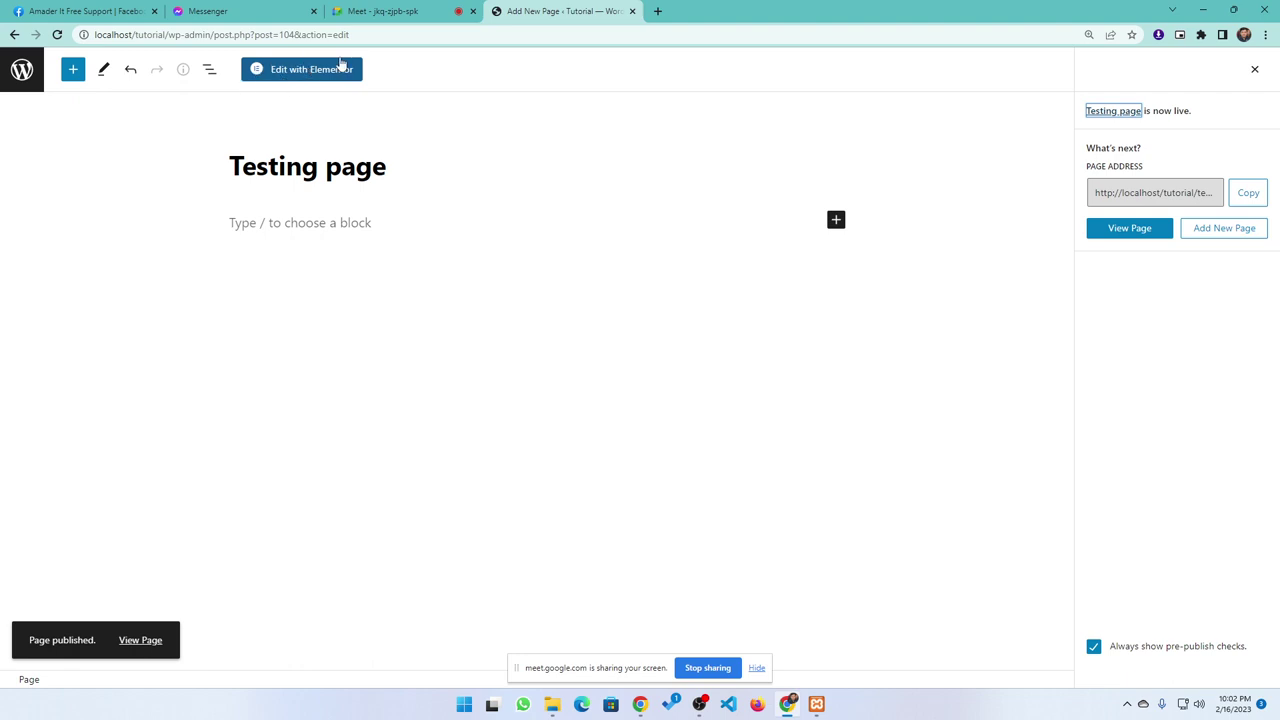
- Open the published page in Elementor and set its page layout to Elementor Canvas
click(297, 72)
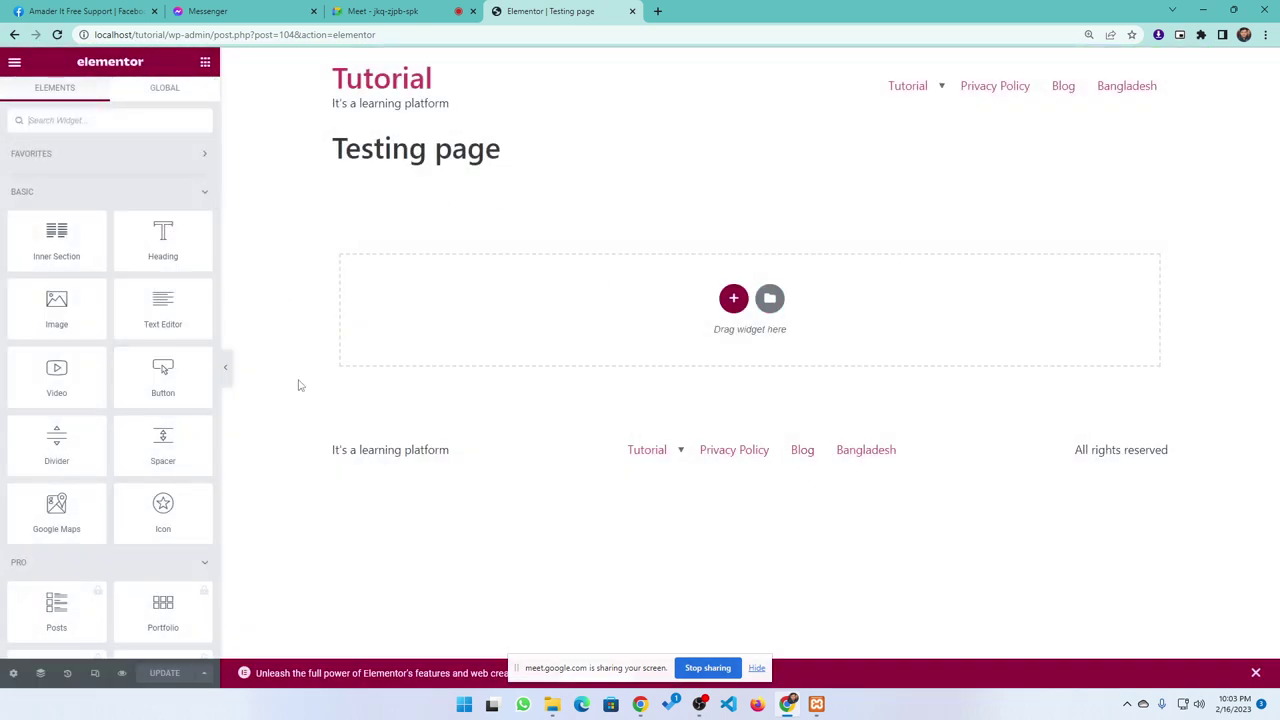
mouse_move(672, 468)
drag(535, 156, 326, 147)
click(354, 221)
click(14, 675)
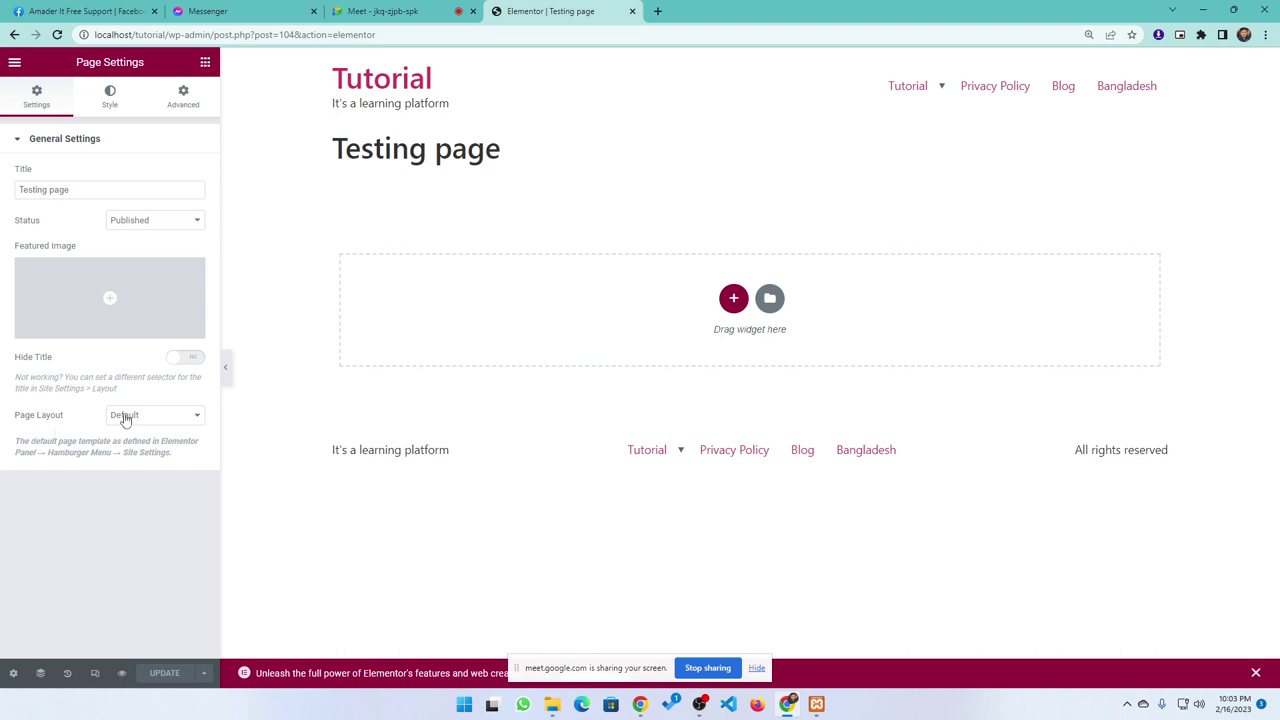
click(123, 416)
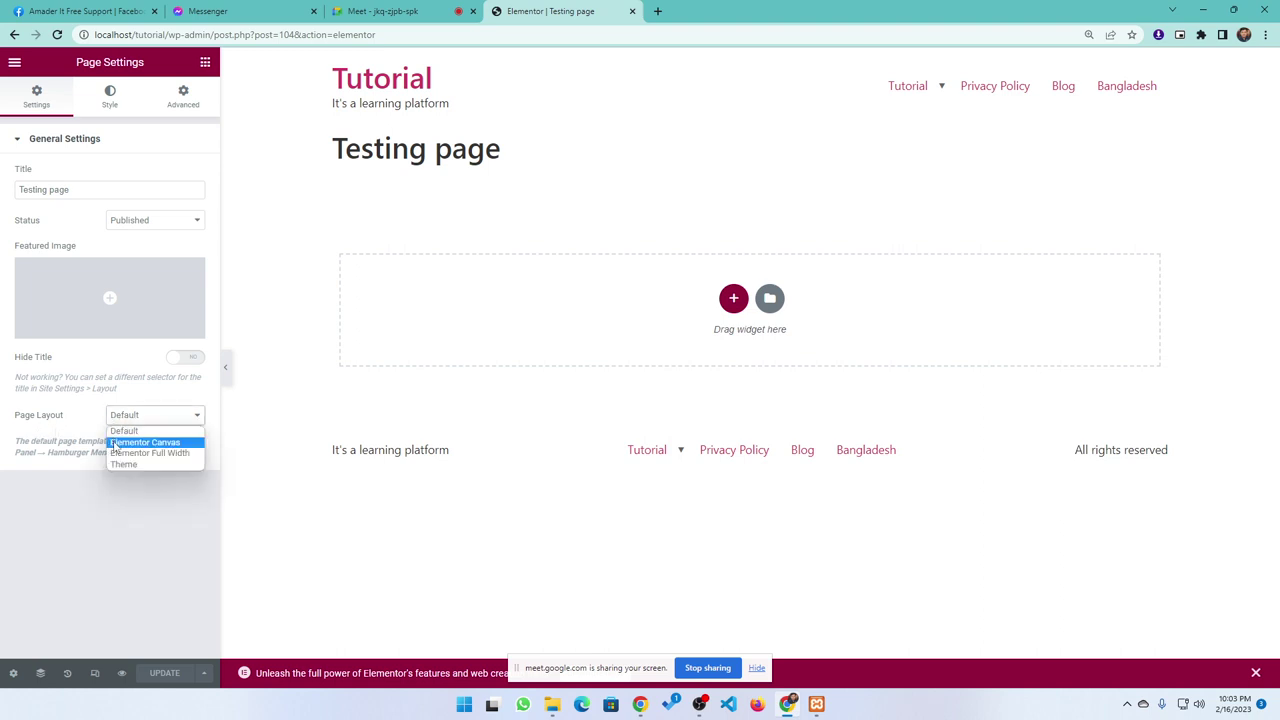
click(140, 442)
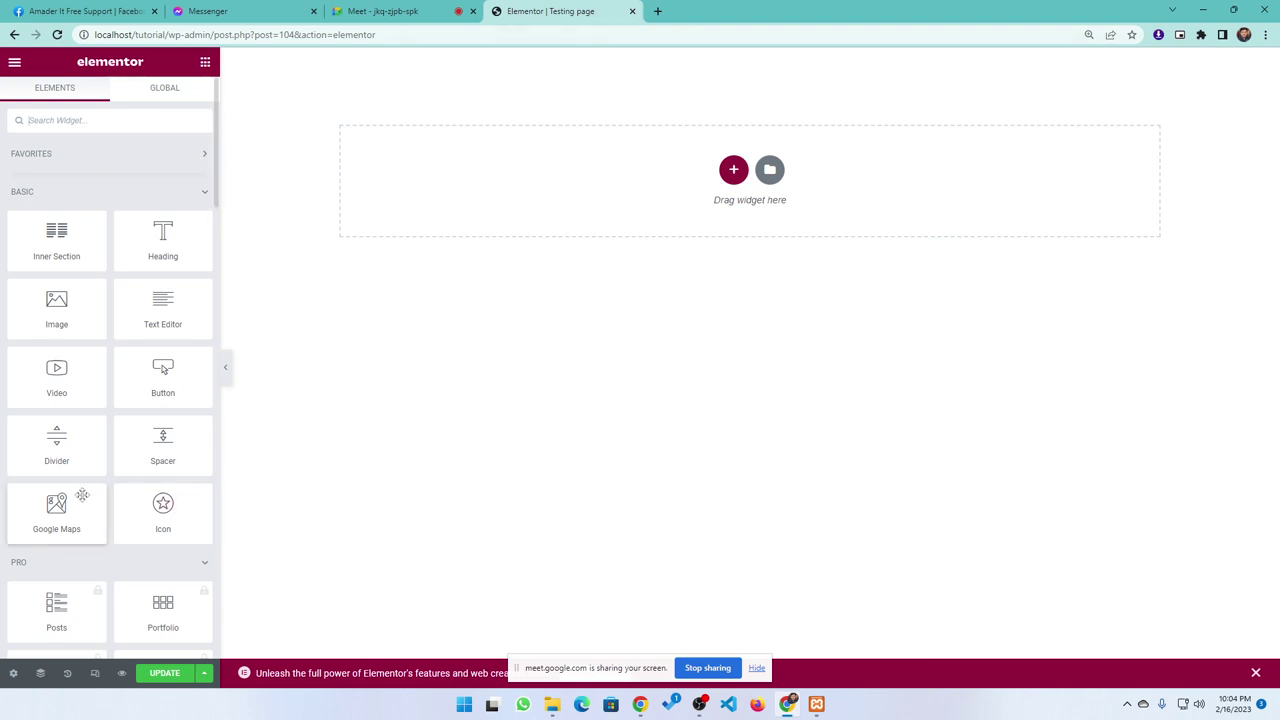
scroll(62, 390, down, 20)
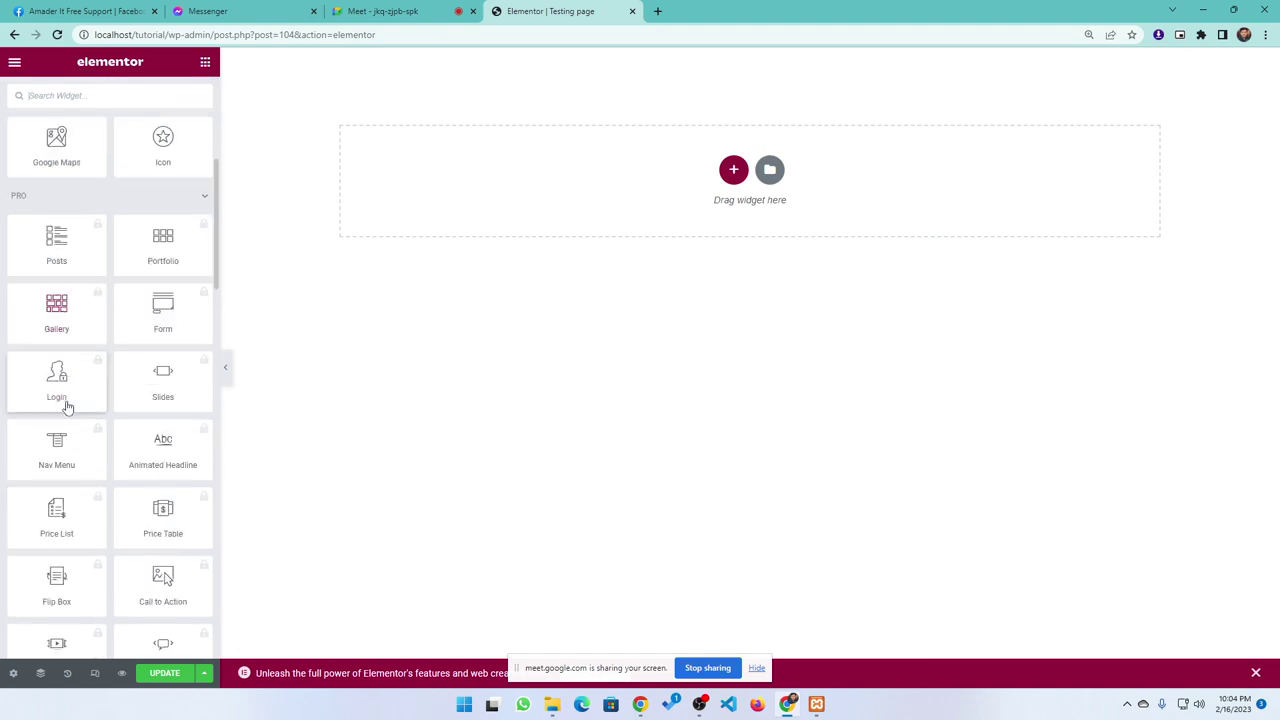
scroll(65, 421, up, 15)
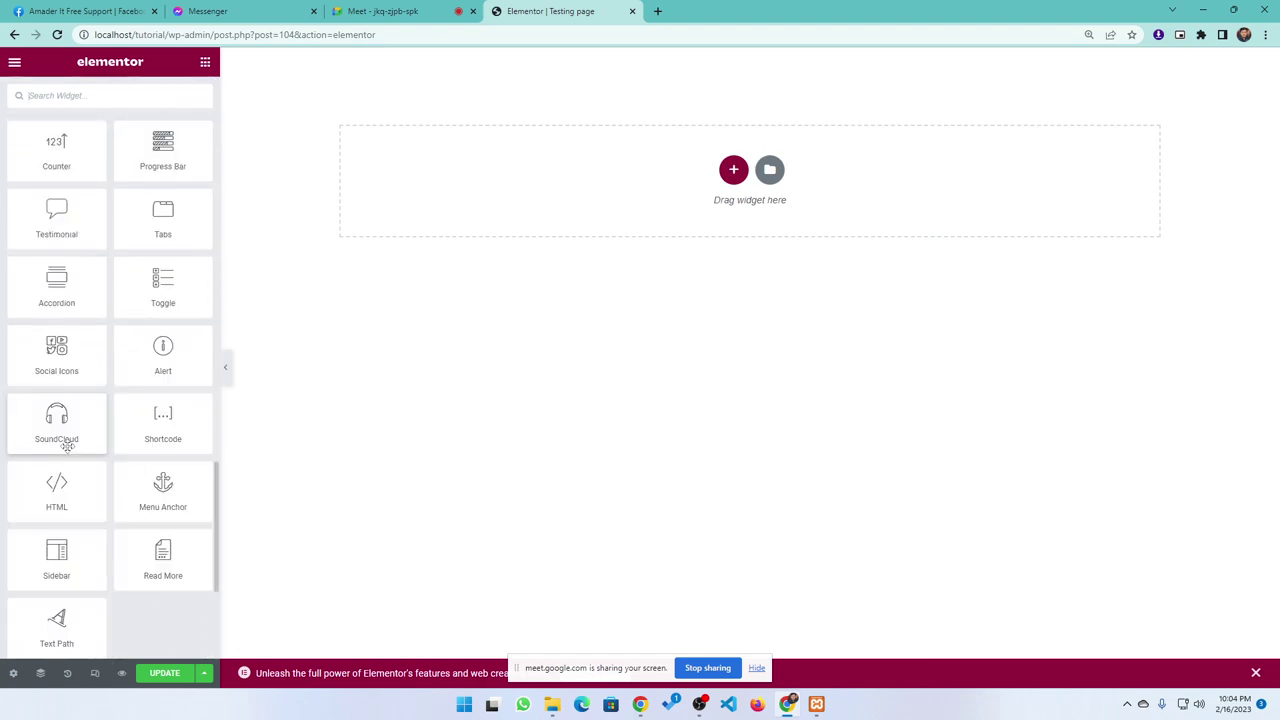
scroll(71, 430, up, 3)
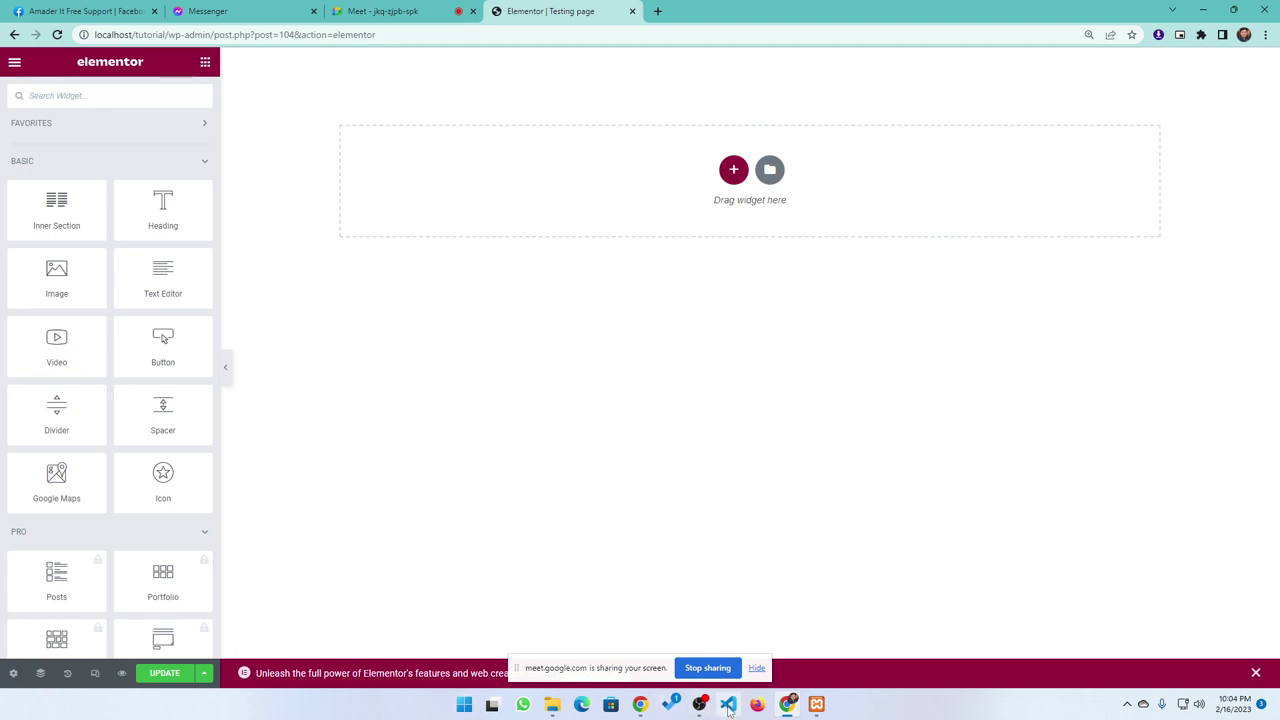
click(383, 11)
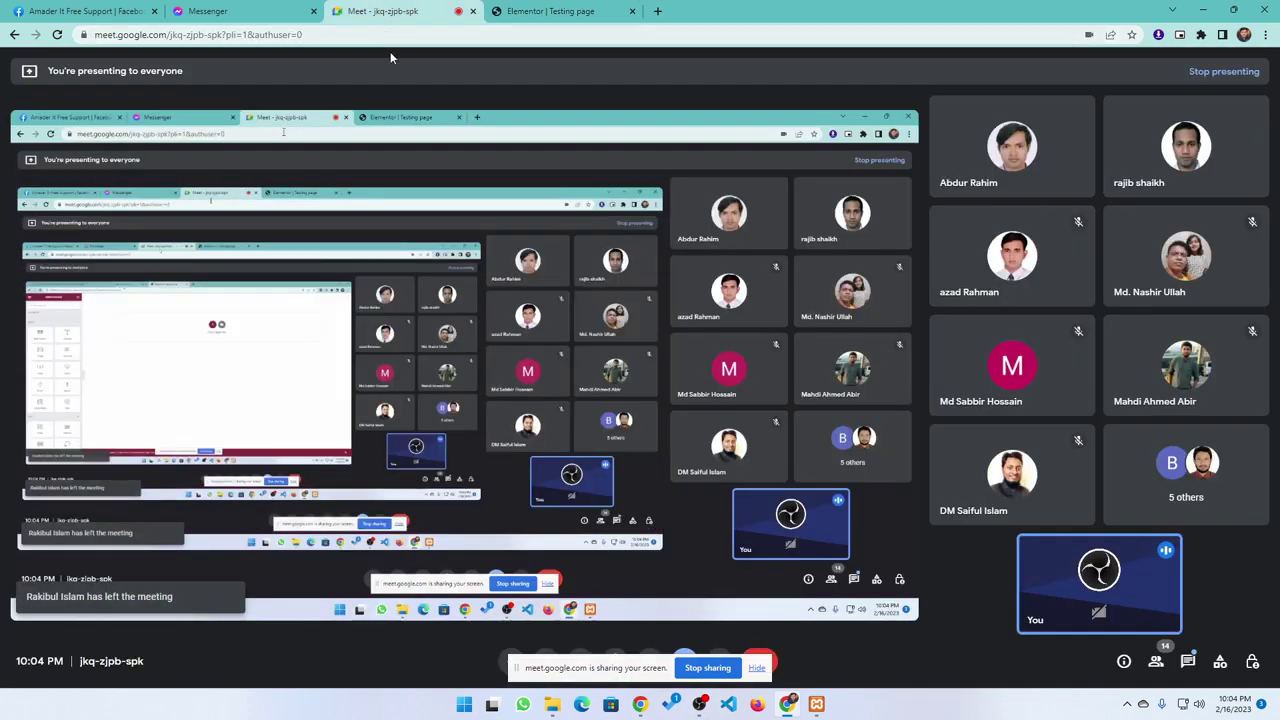
mouse_move(1207, 150)
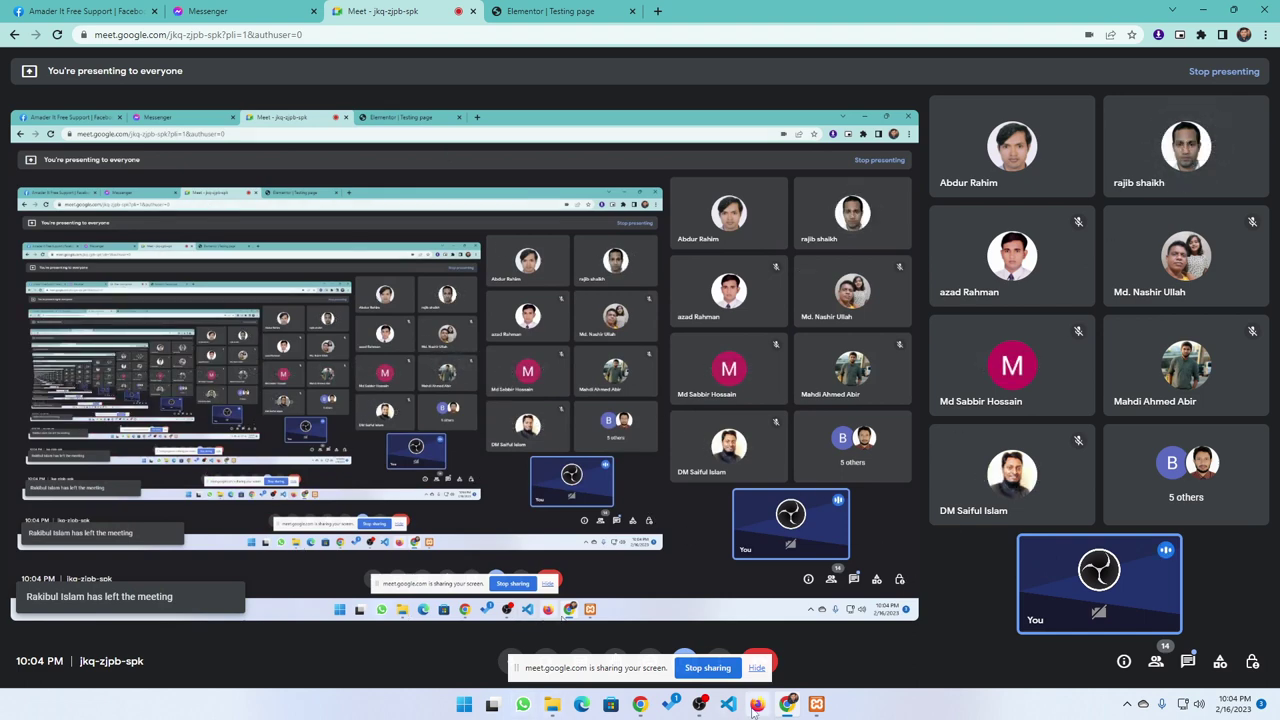
click(527, 12)
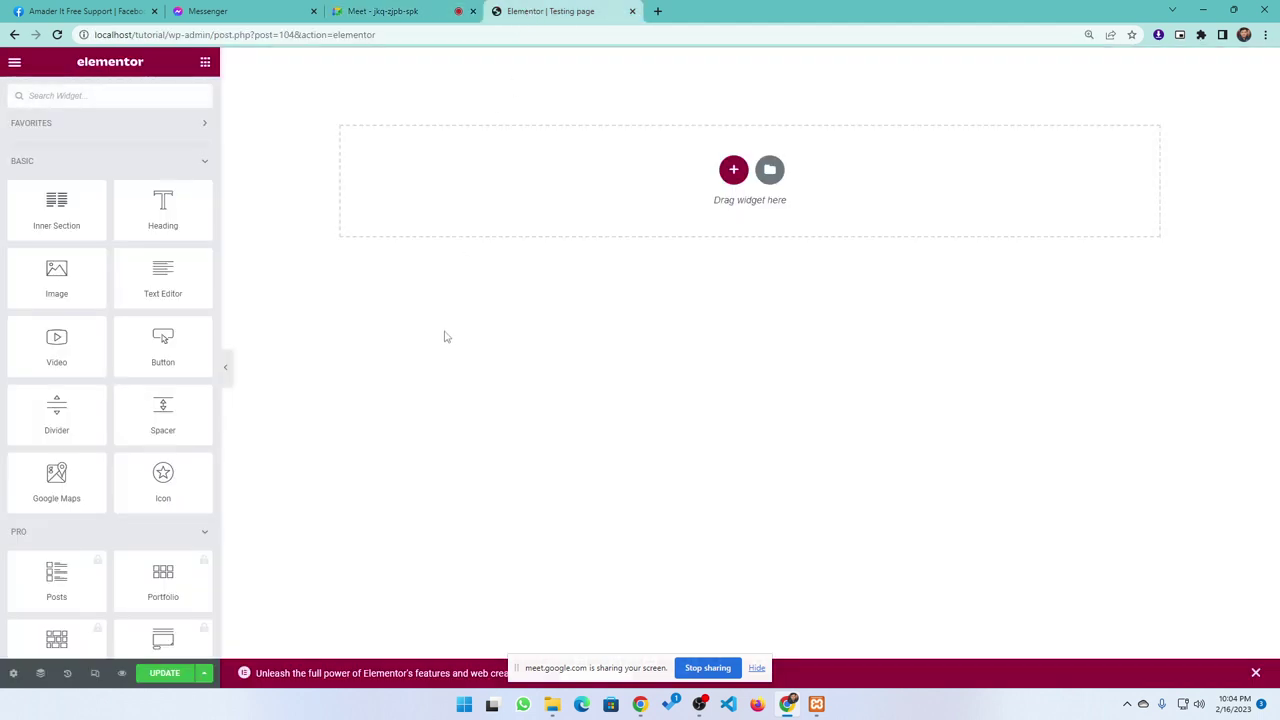
- Dismiss the Elementor upgrade banner and review the page's custom CSS, body style and general settings, including the page title
click(1256, 672)
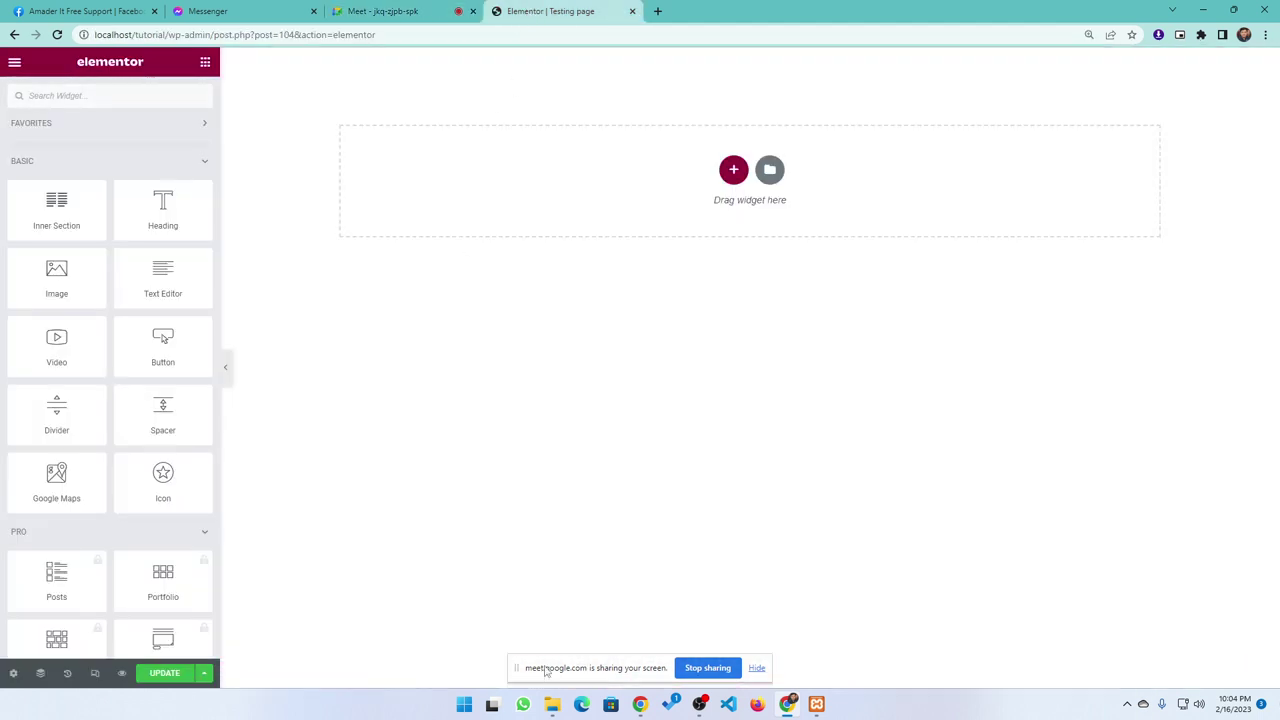
click(13, 676)
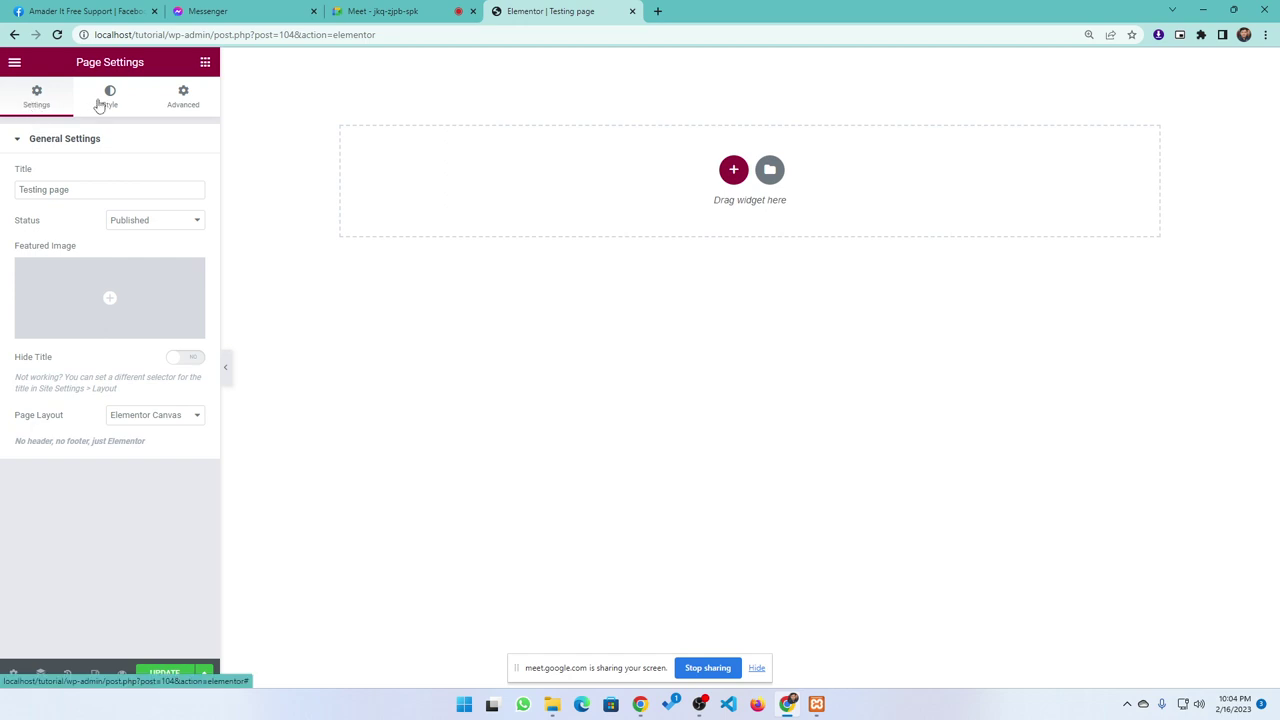
click(183, 97)
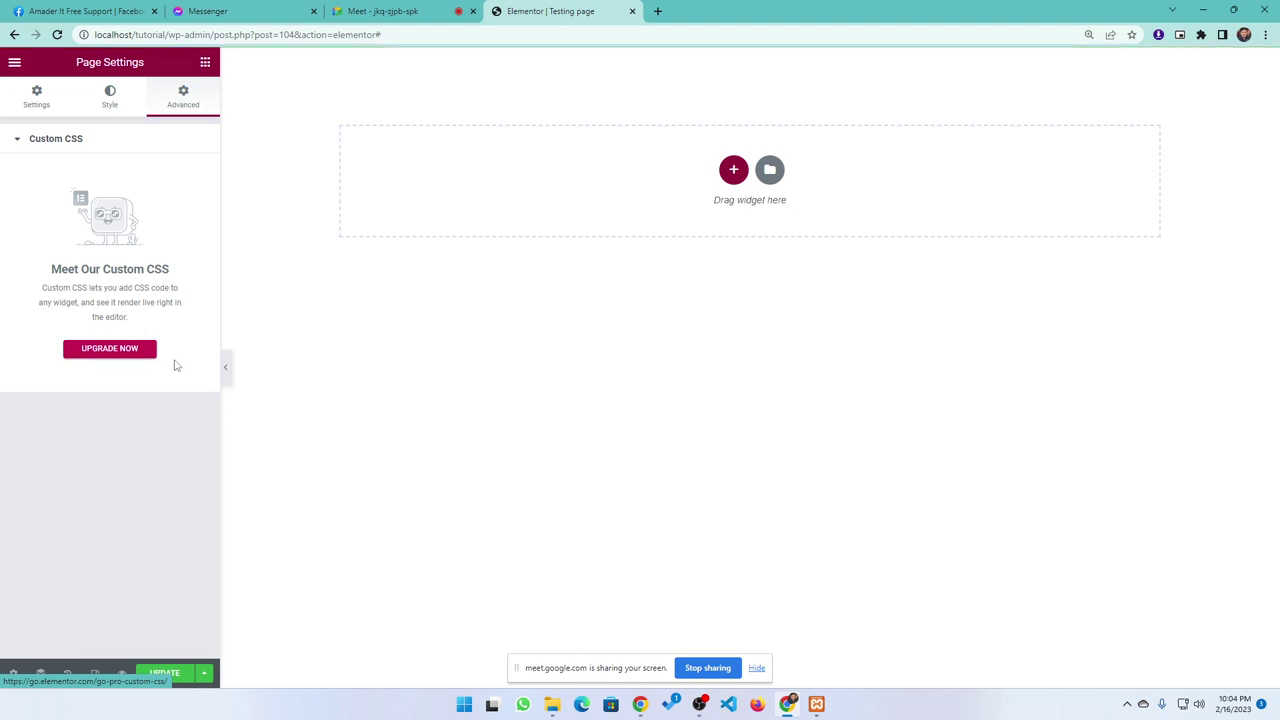
click(110, 108)
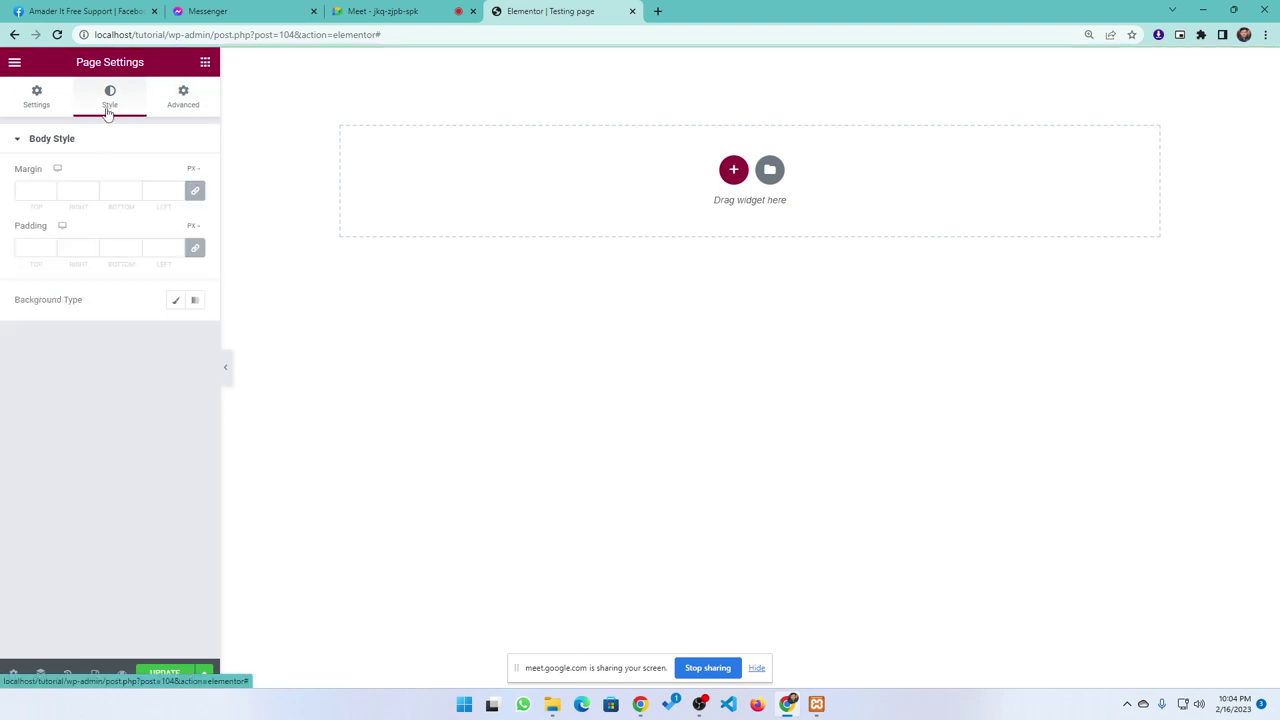
click(35, 100)
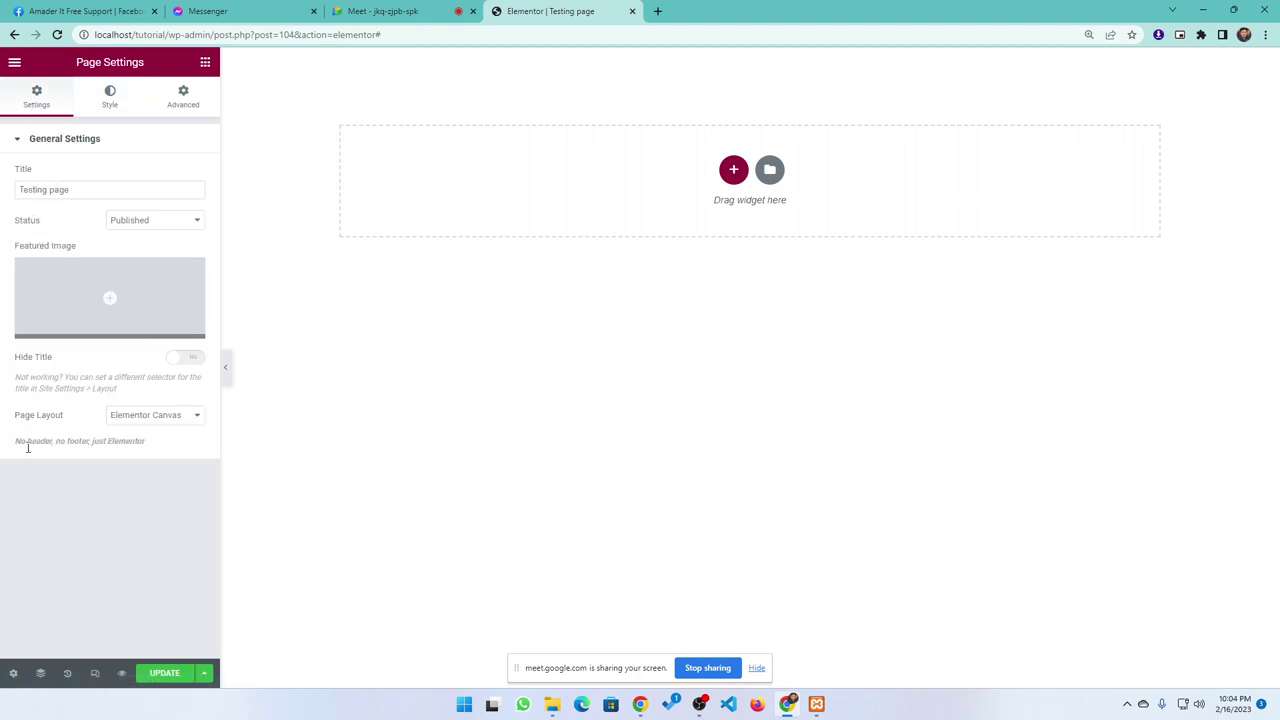
triple_click(70, 189)
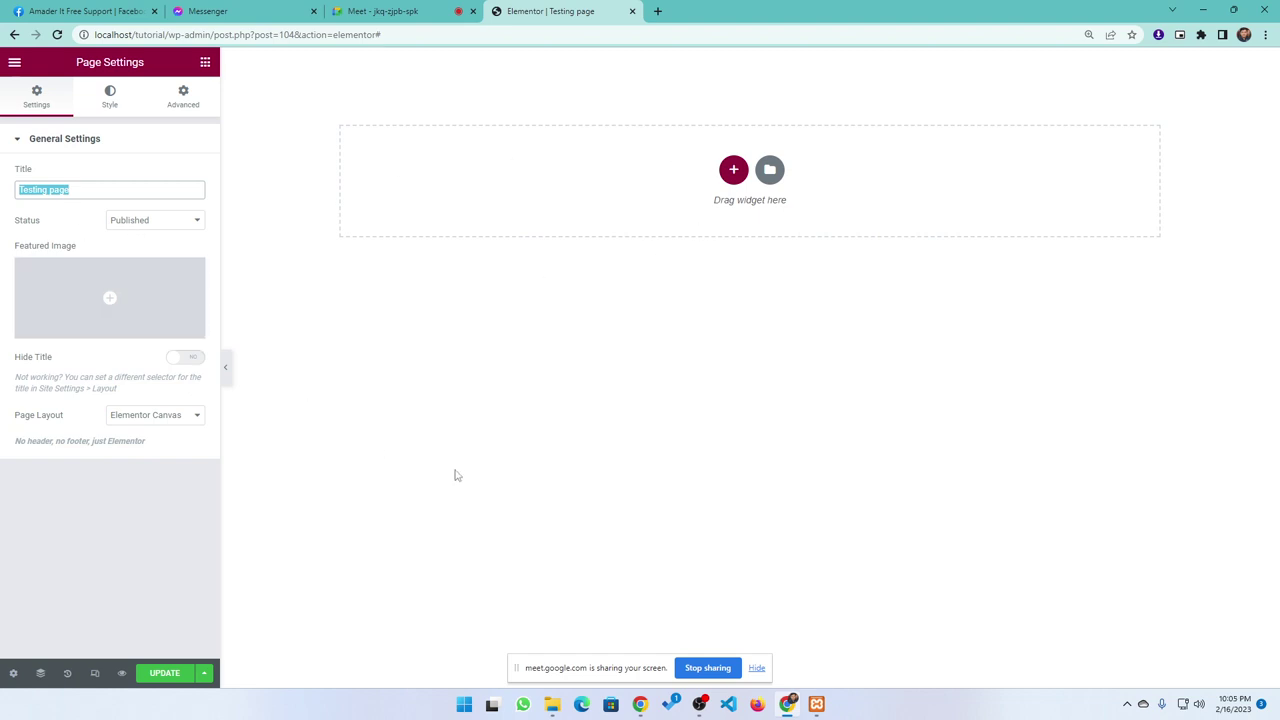
- Look at the available page status options and switch the page layout to Default
click(158, 219)
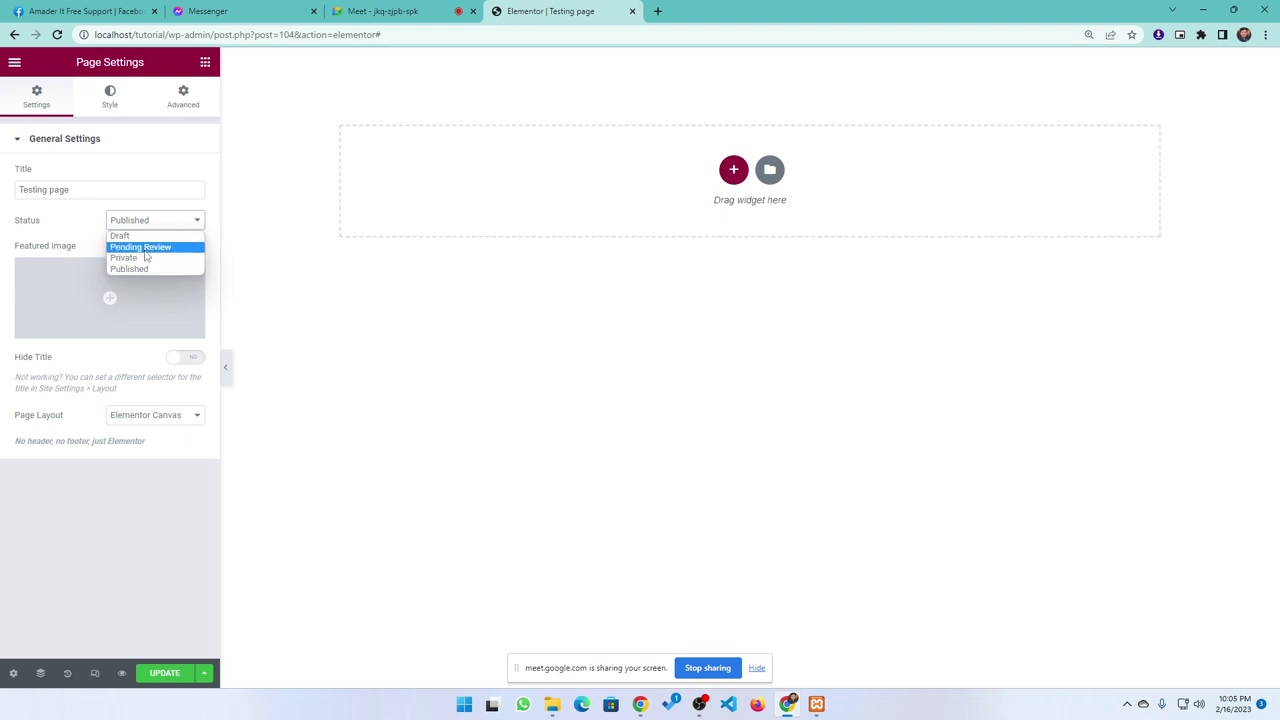
click(72, 230)
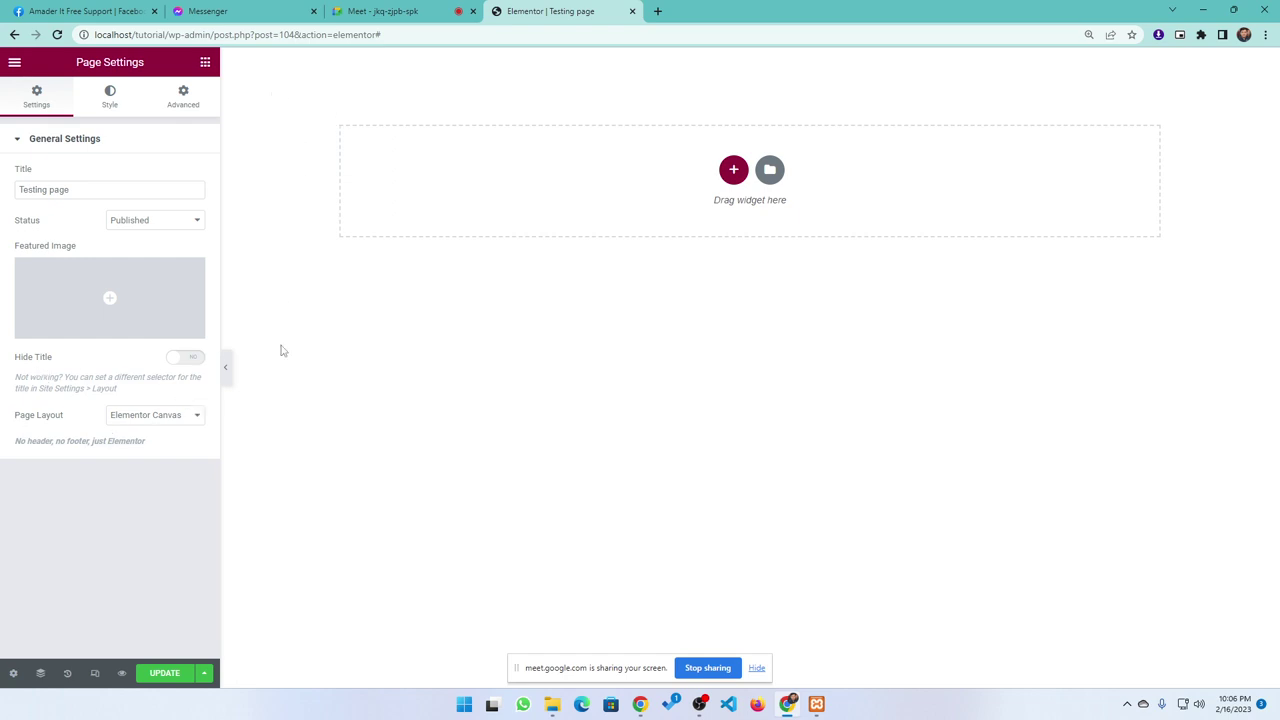
click(154, 425)
click(137, 433)
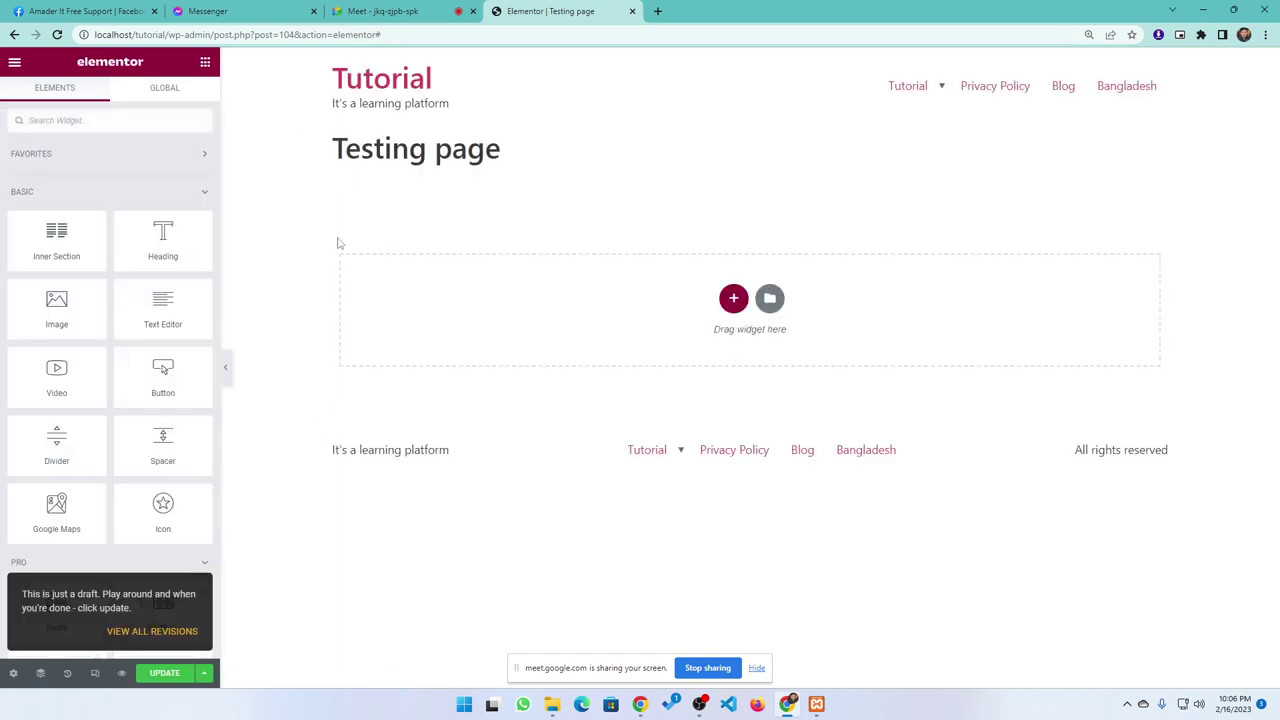
- Toggle Hide Title on and off to compare the page heading, and return the page layout to Elementor Canvas
drag(345, 152, 532, 156)
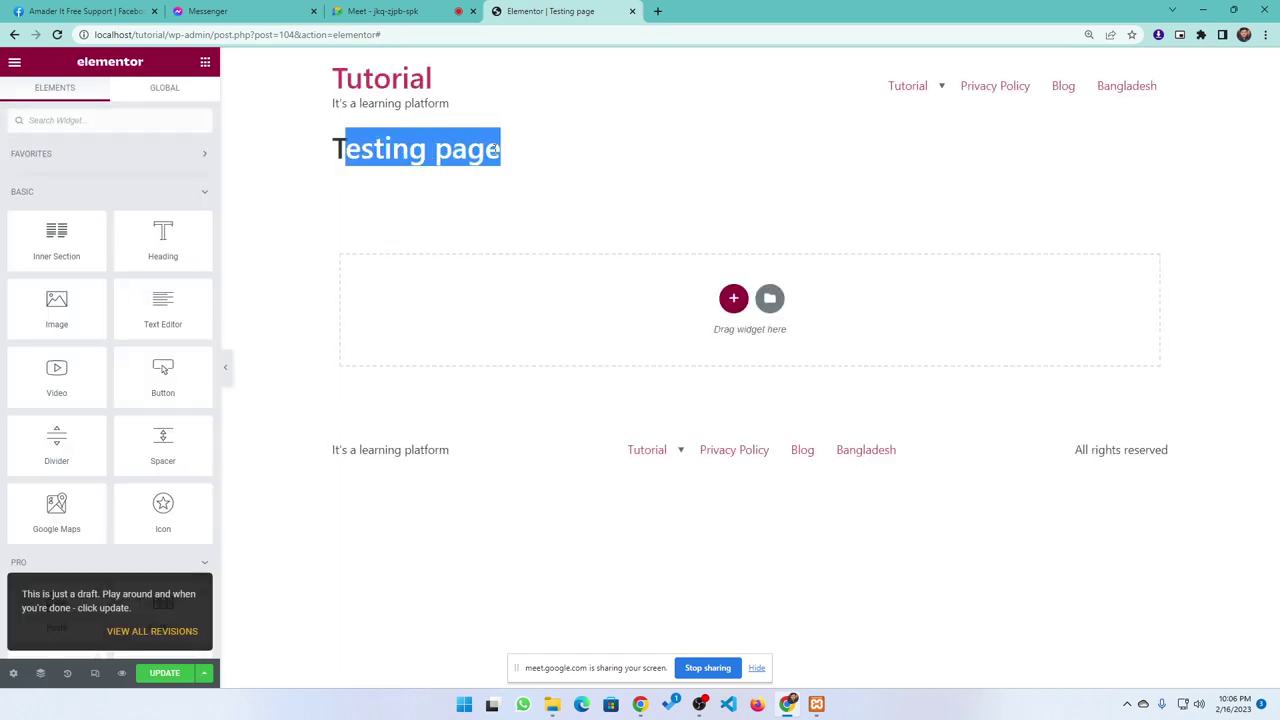
click(13, 672)
click(184, 362)
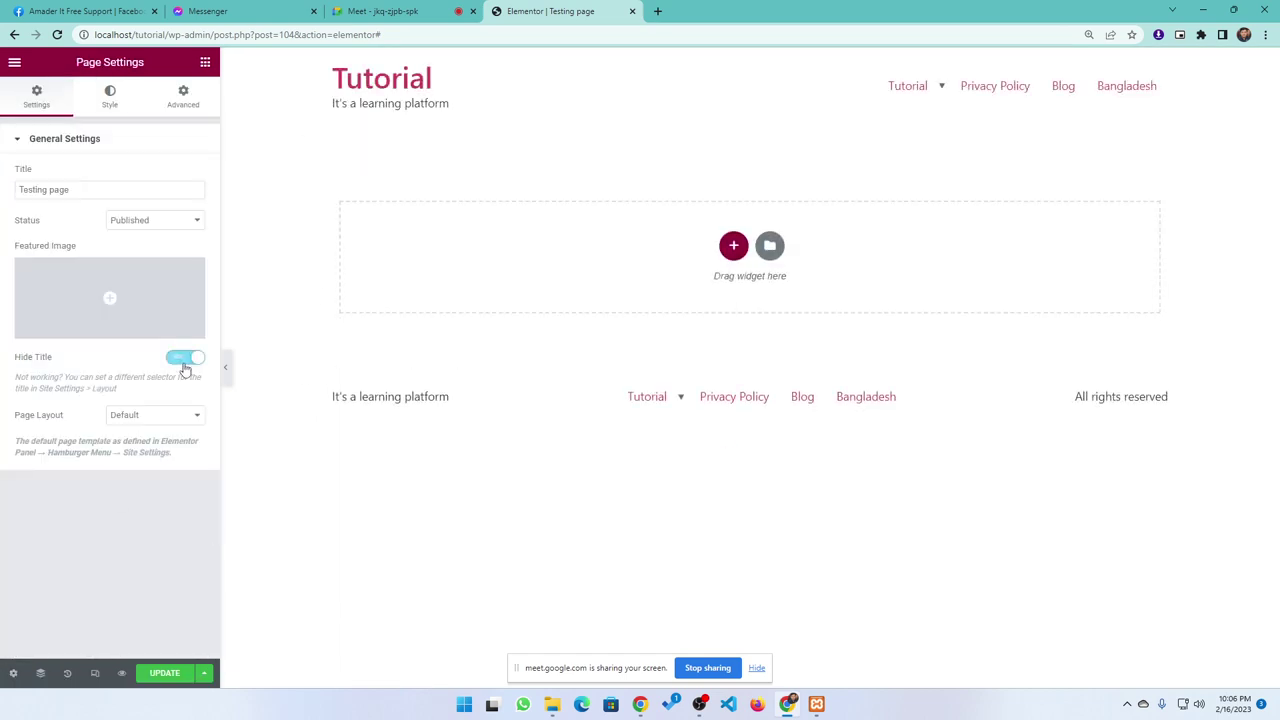
click(184, 362)
click(184, 362)
click(184, 362)
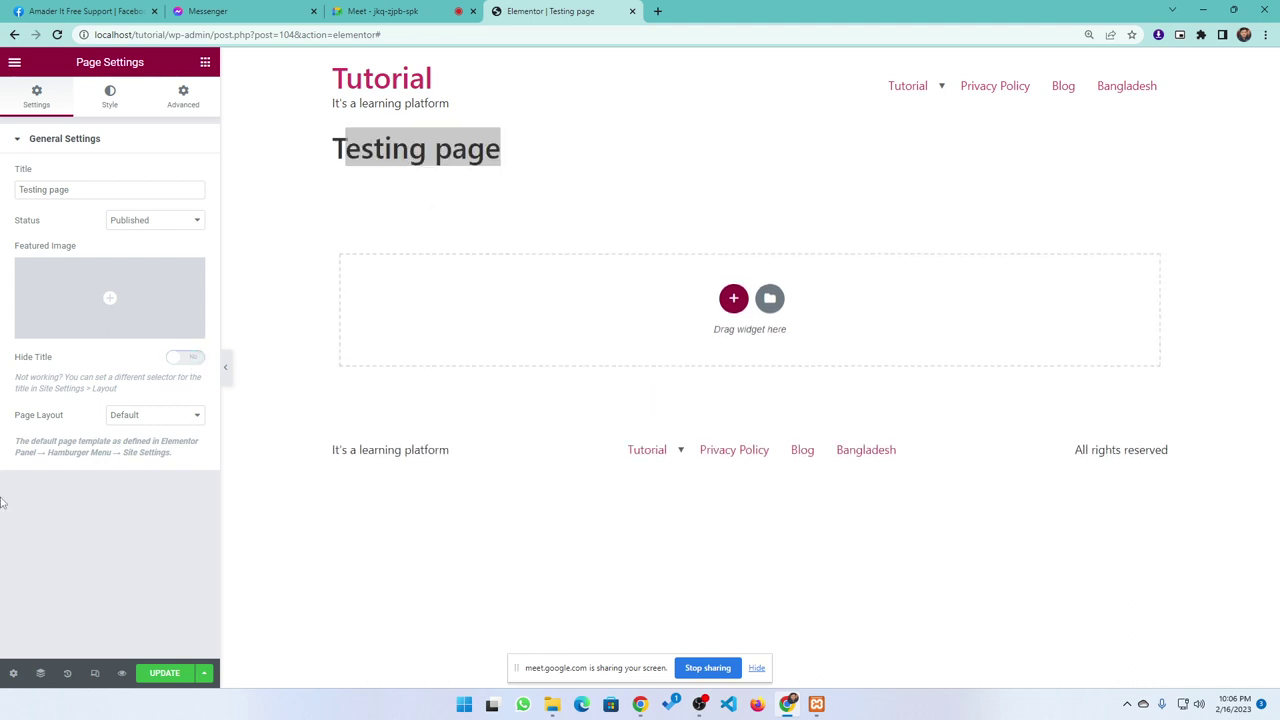
click(162, 419)
click(116, 445)
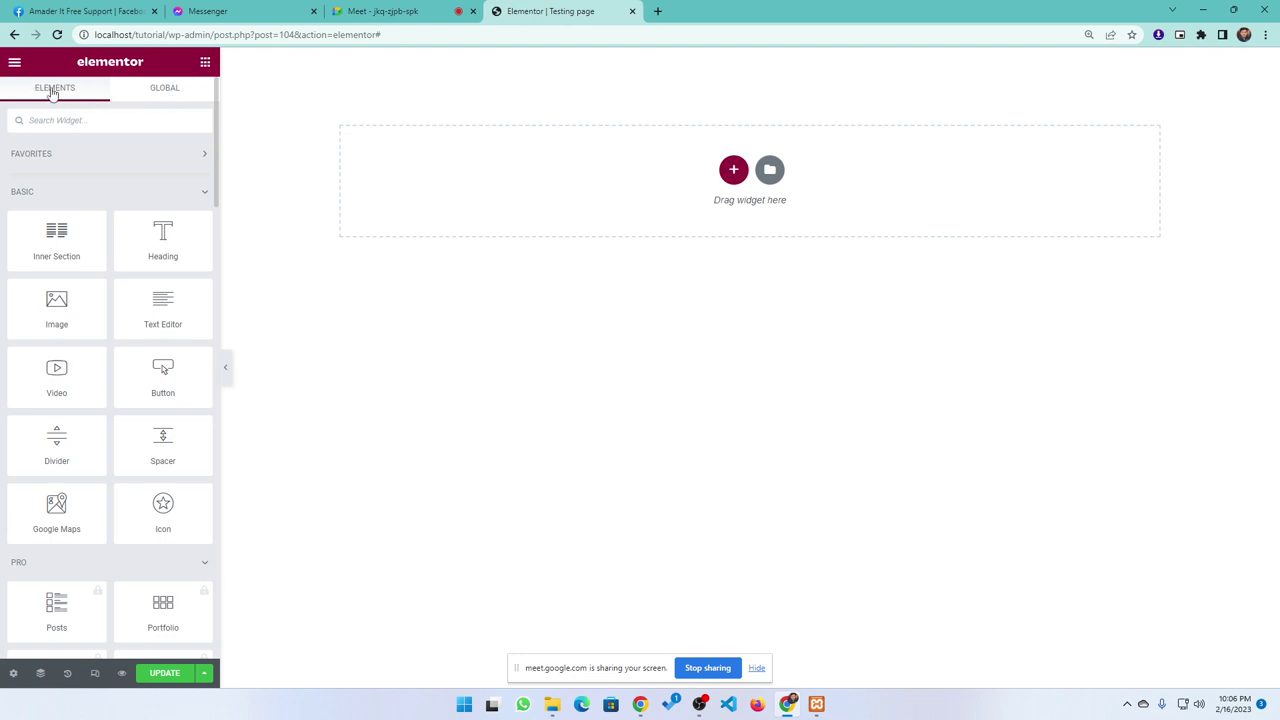
- Look at the global widget area and the Favorites category in the widget library
click(161, 92)
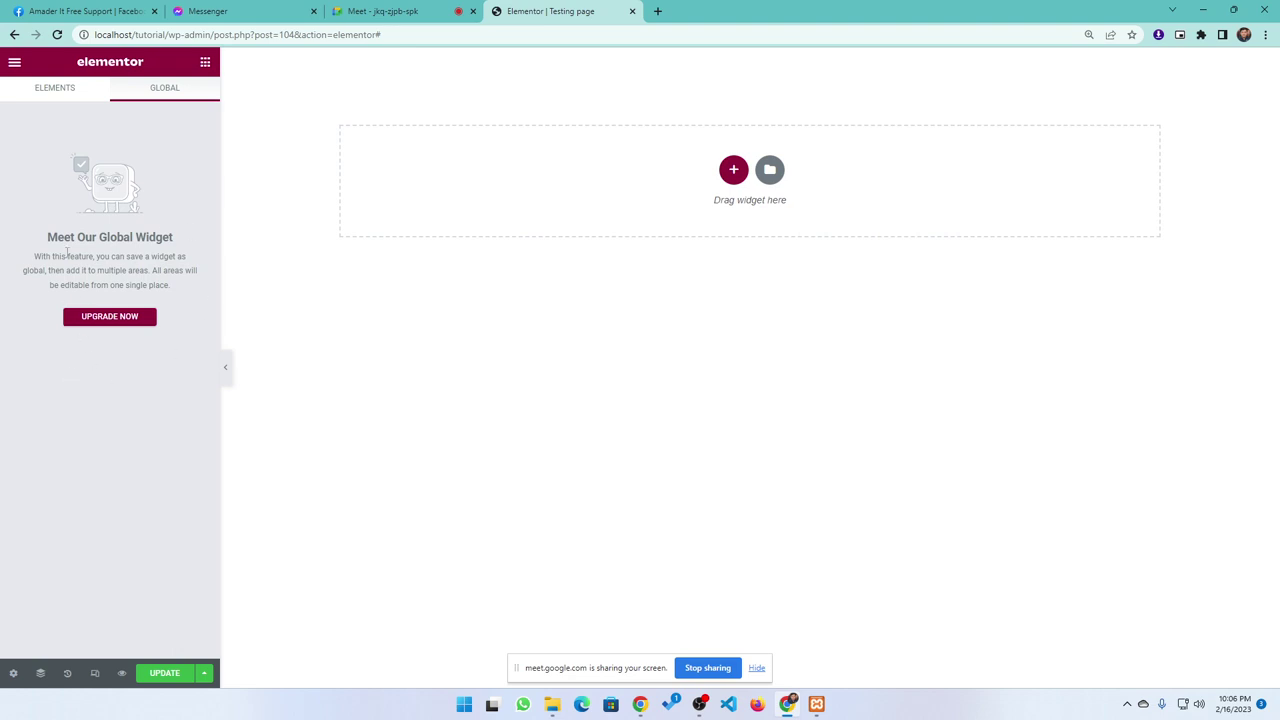
click(38, 90)
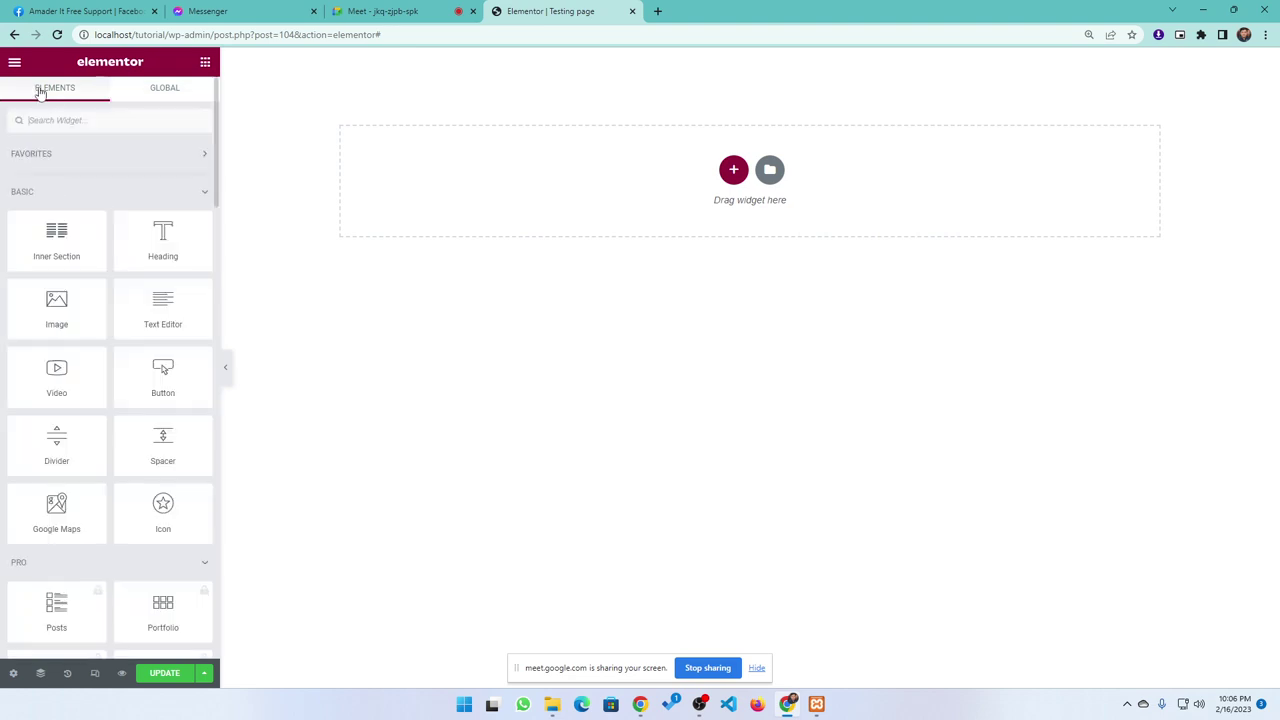
click(24, 158)
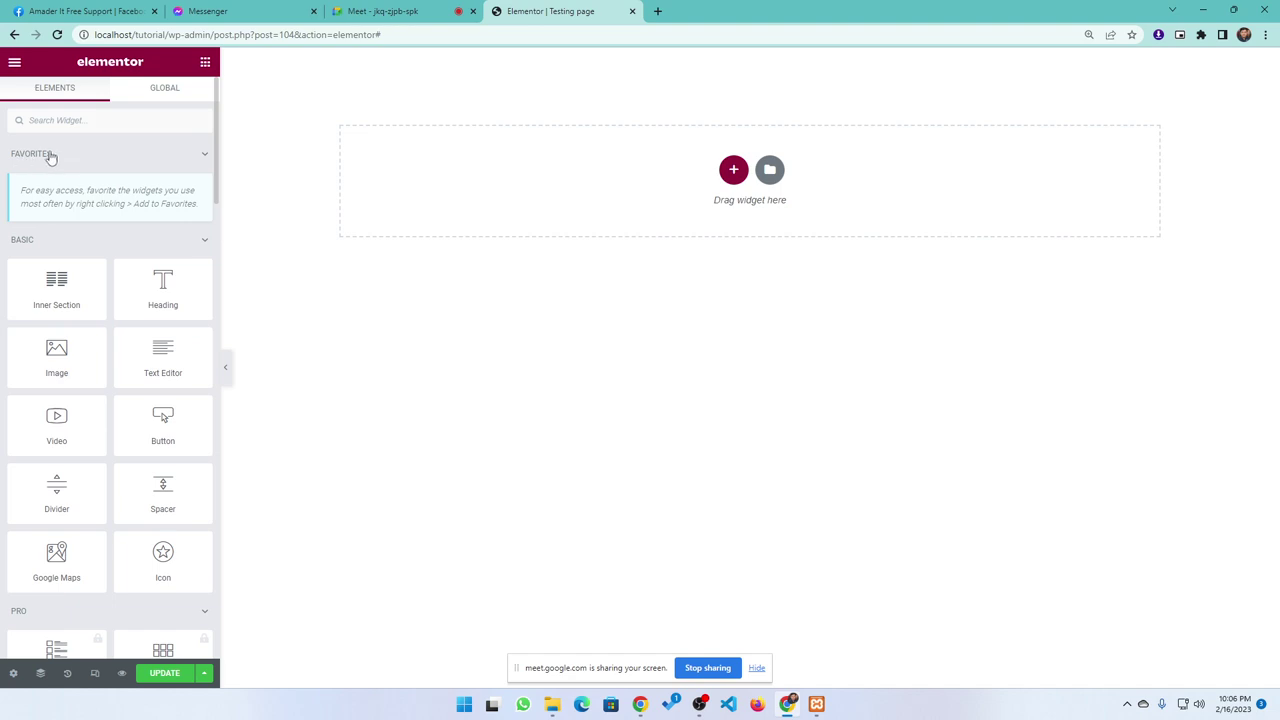
click(51, 153)
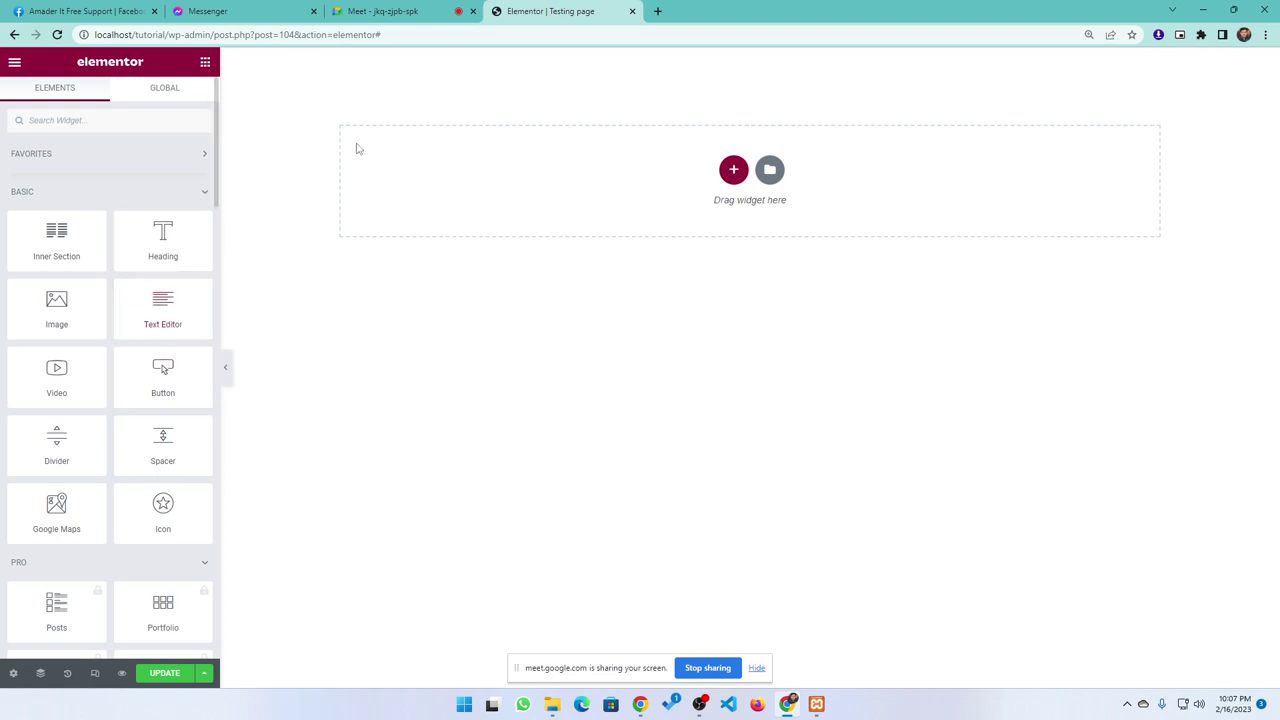
- Check the Google Meet call, close the Messenger page and return to the Elementor editor
click(390, 9)
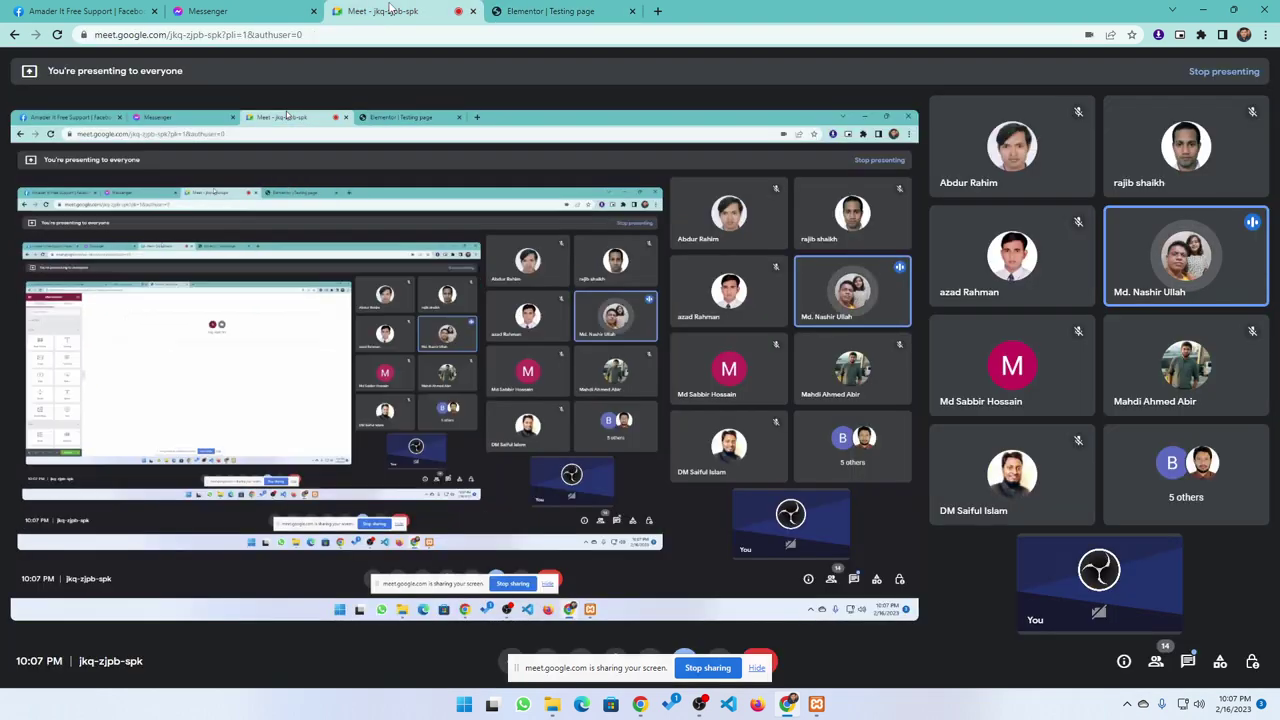
mouse_move(1184, 260)
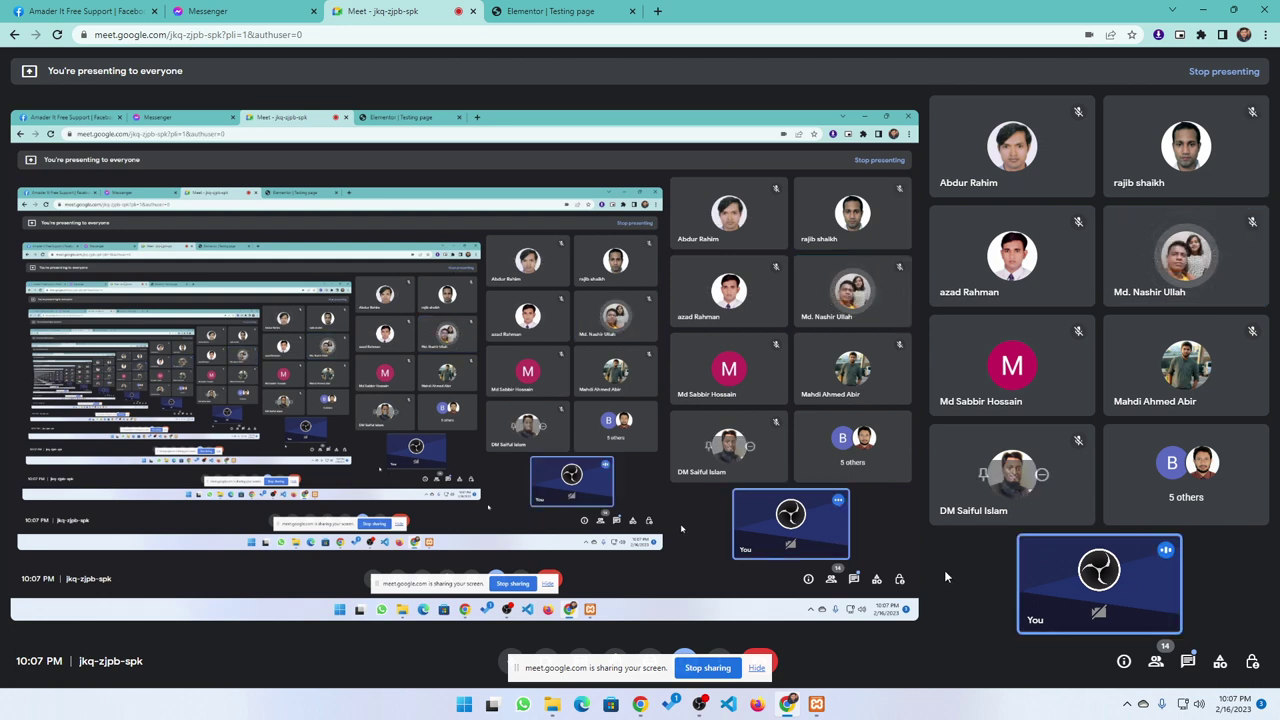
click(598, 8)
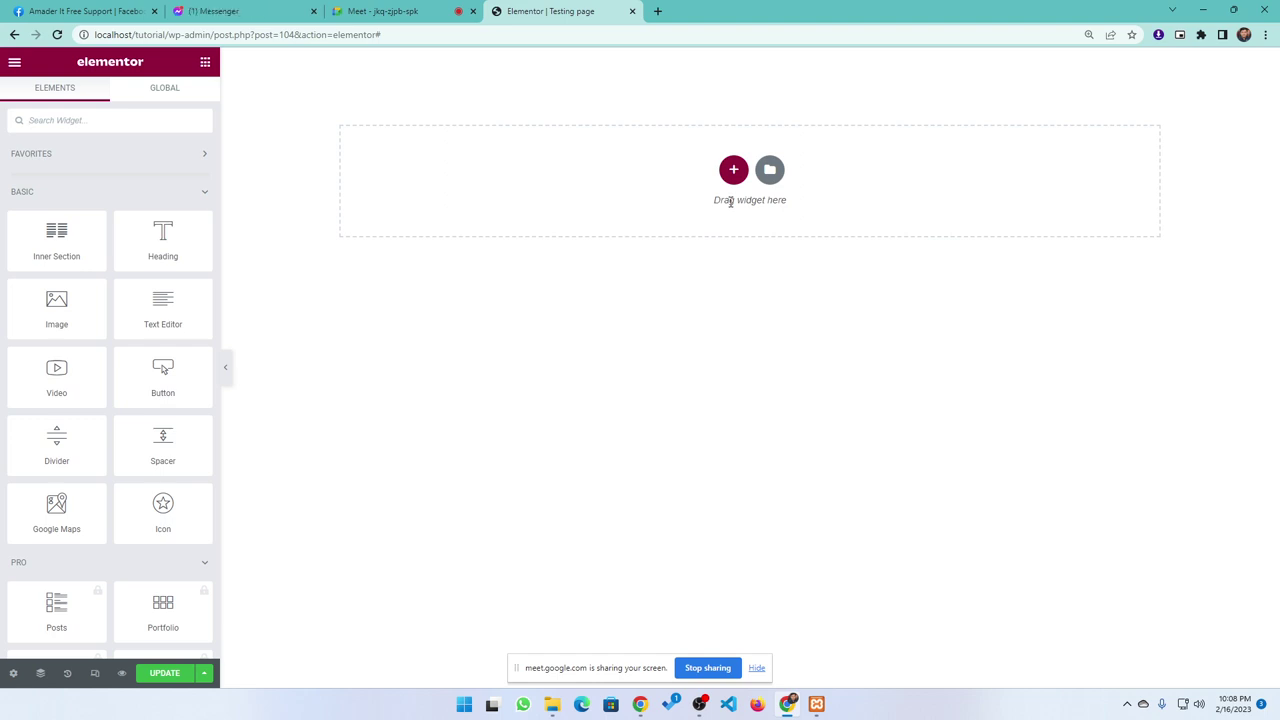
click(313, 11)
click(220, 11)
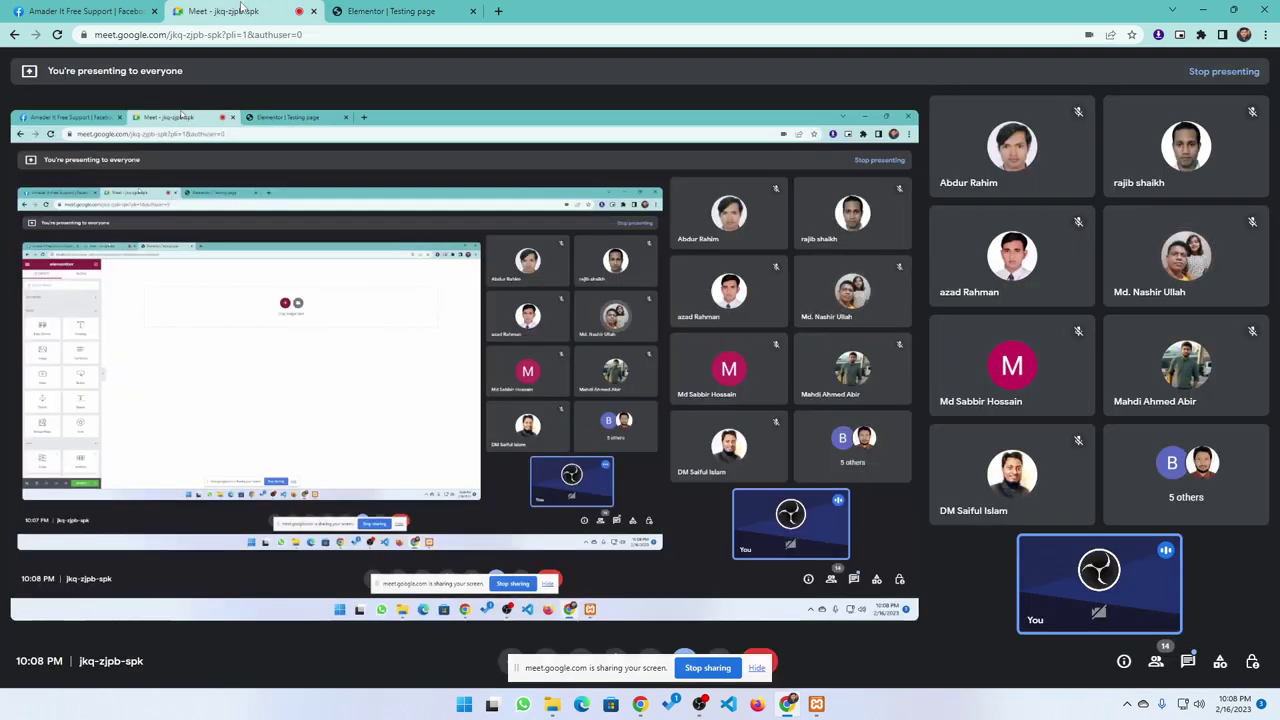
click(360, 13)
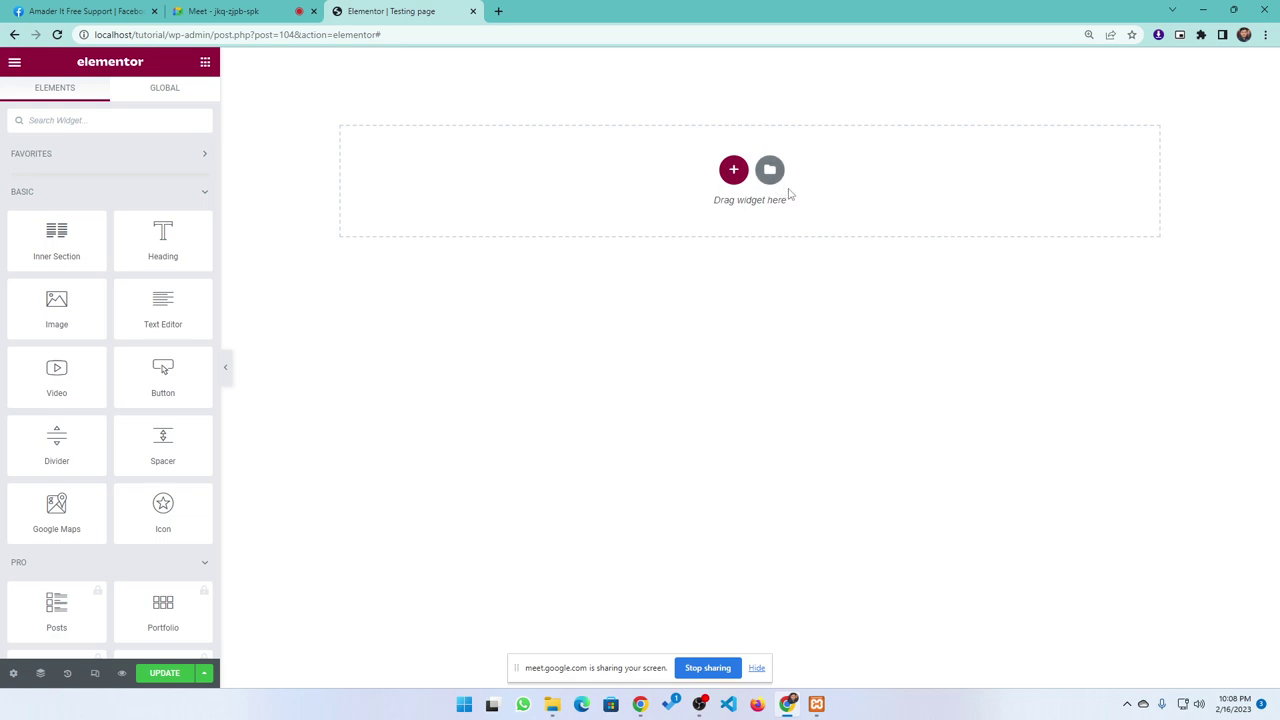
- Add a one-column section and a section with two equal columns below it
click(735, 173)
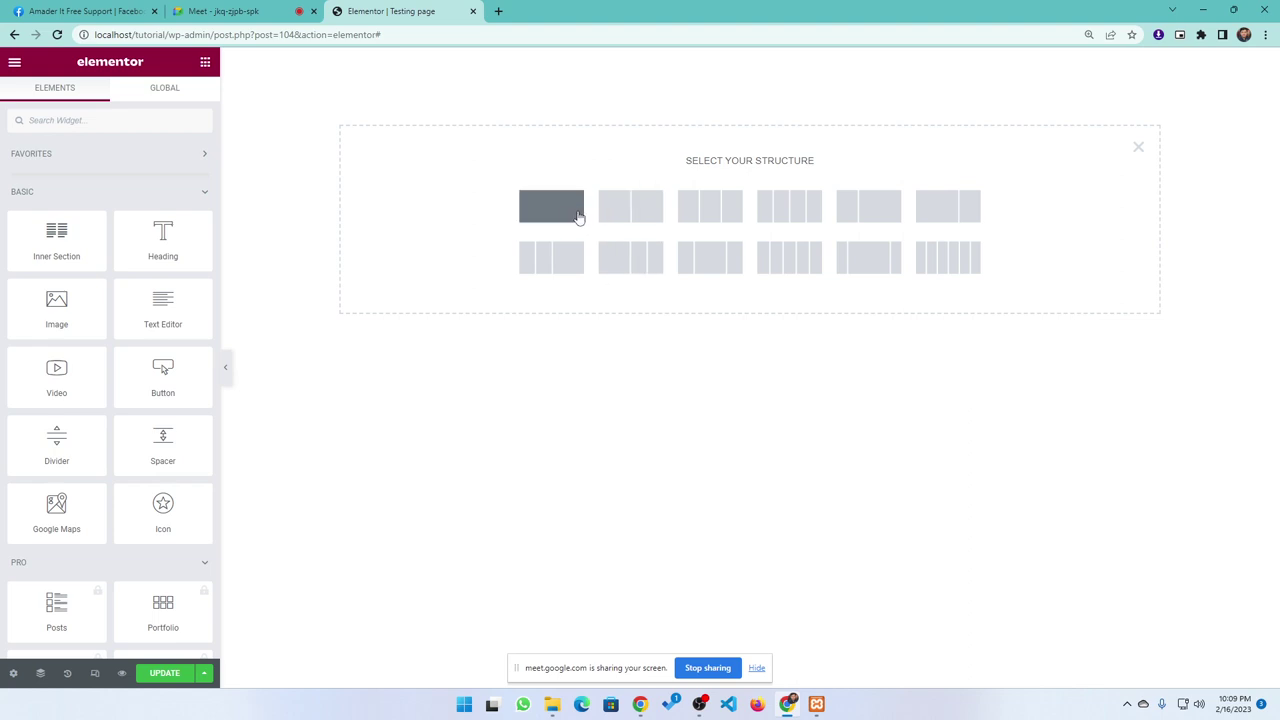
click(548, 220)
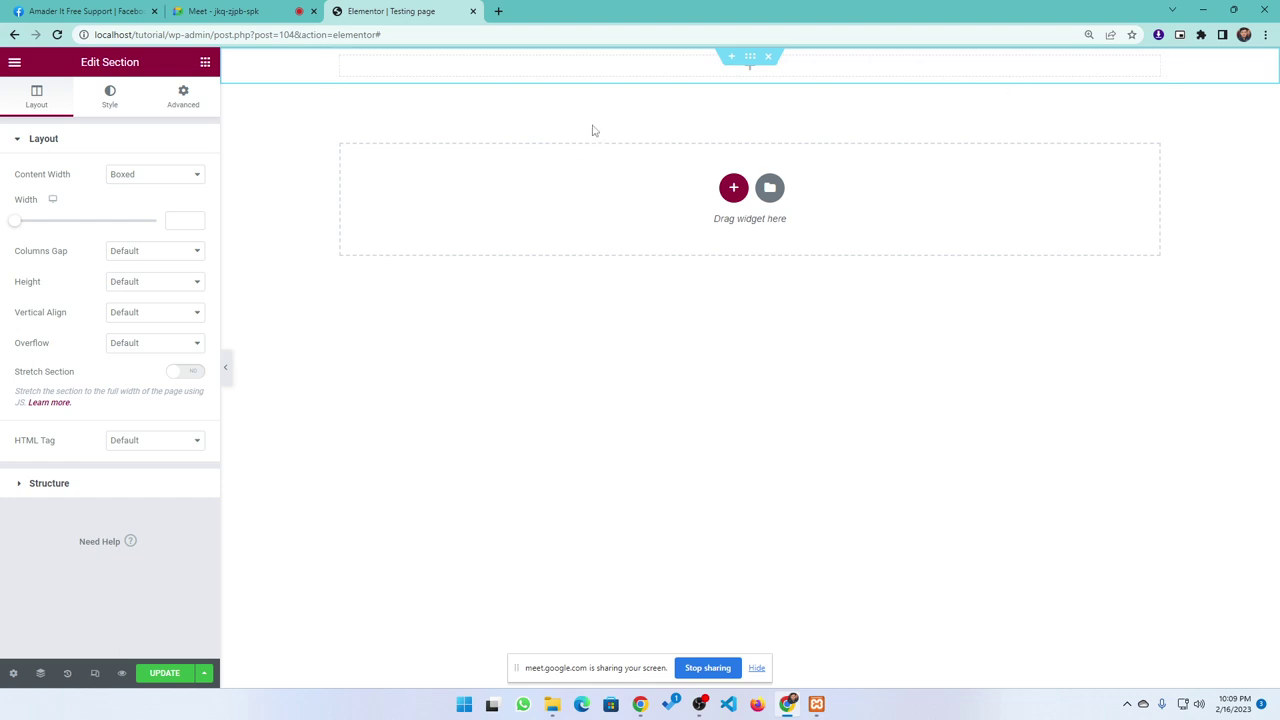
click(733, 187)
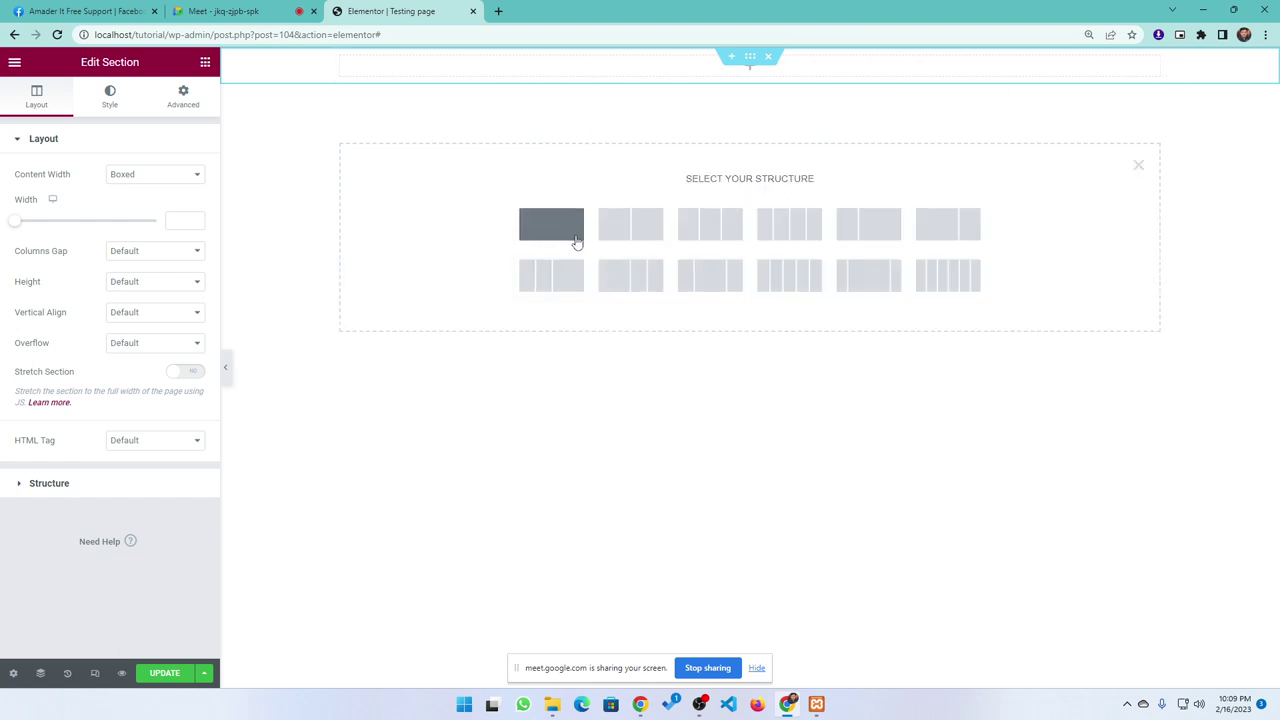
click(641, 228)
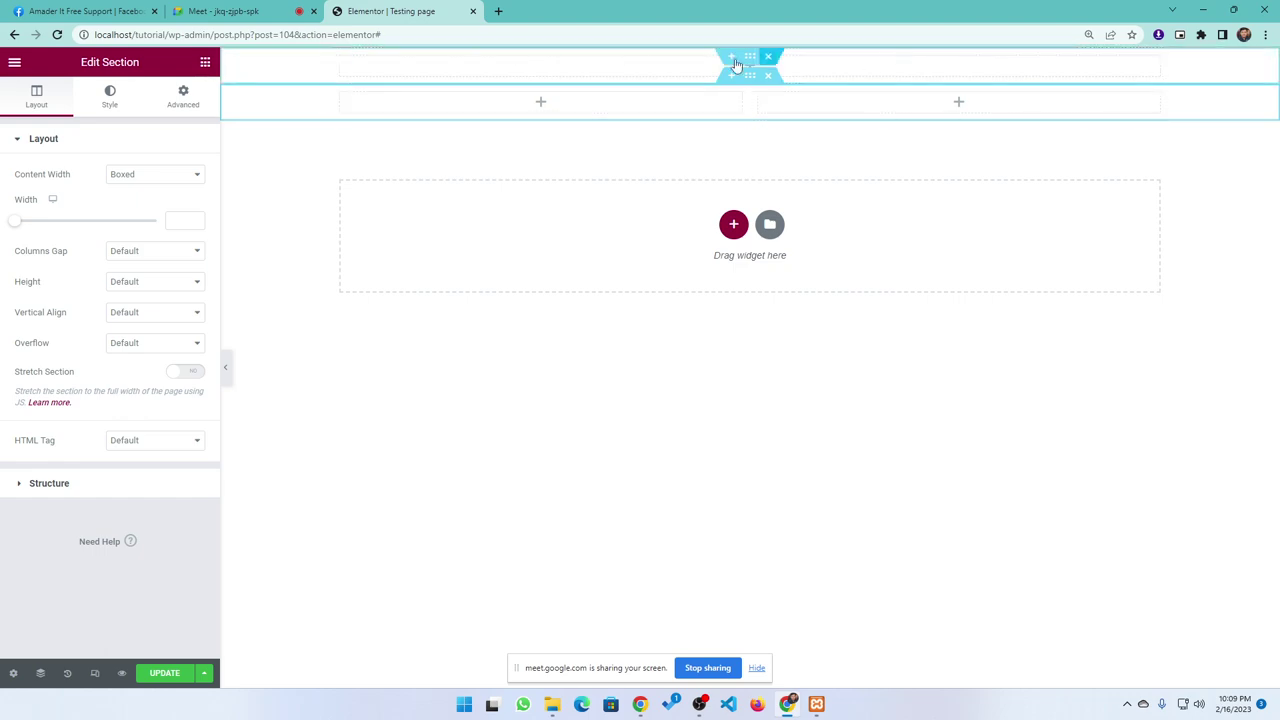
- Switch to the Google Meet call, admit the waiting participant and return to the Elementor editor
click(204, 18)
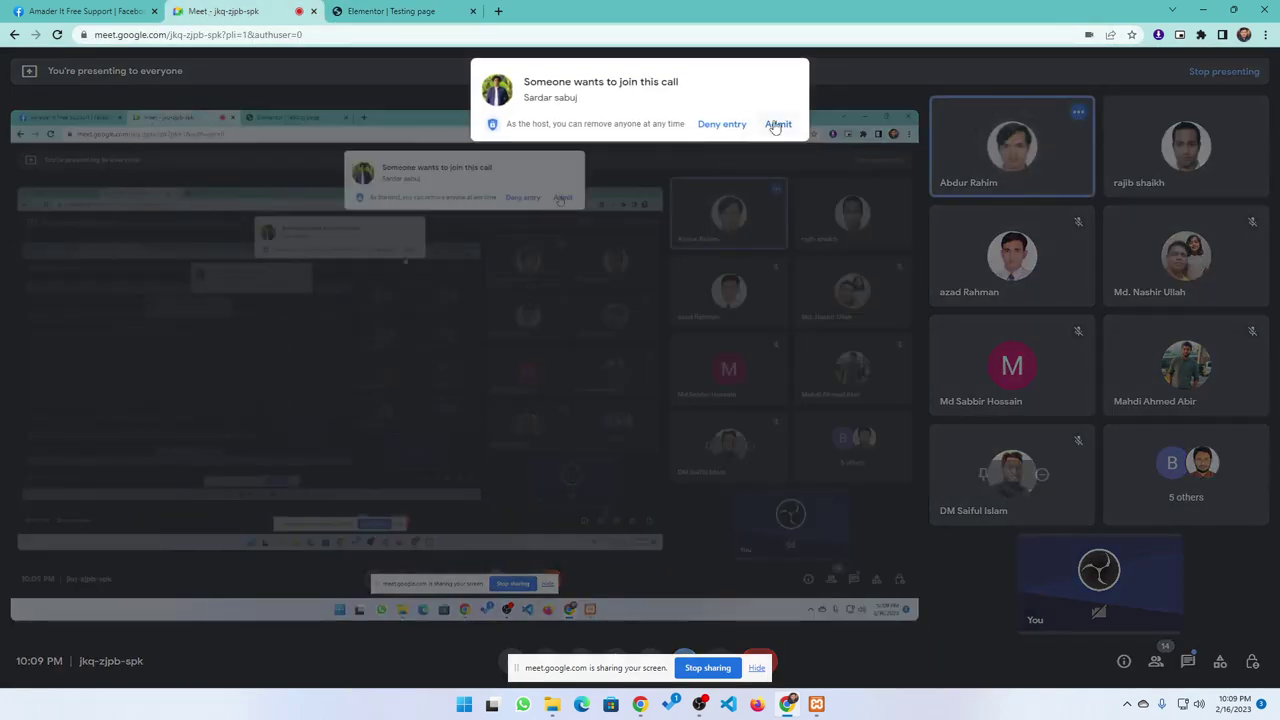
click(776, 126)
click(390, 12)
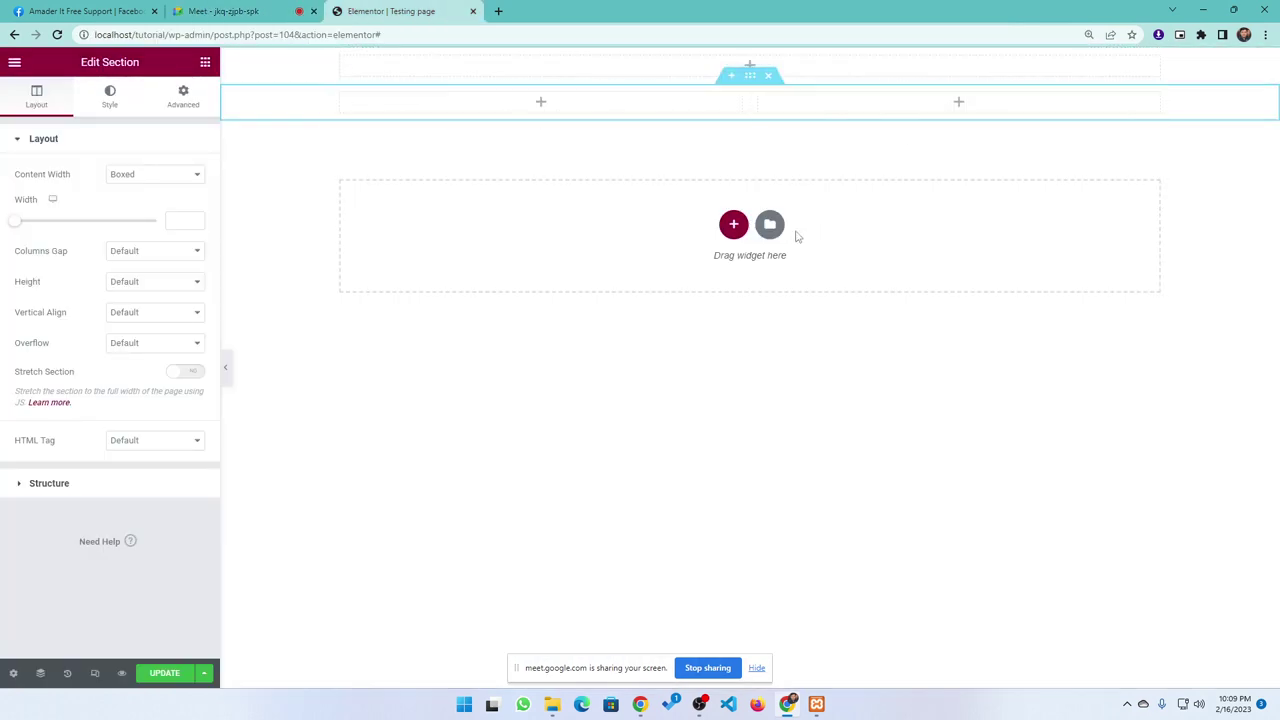
- Add a section with five equal columns below the two-column section
click(733, 224)
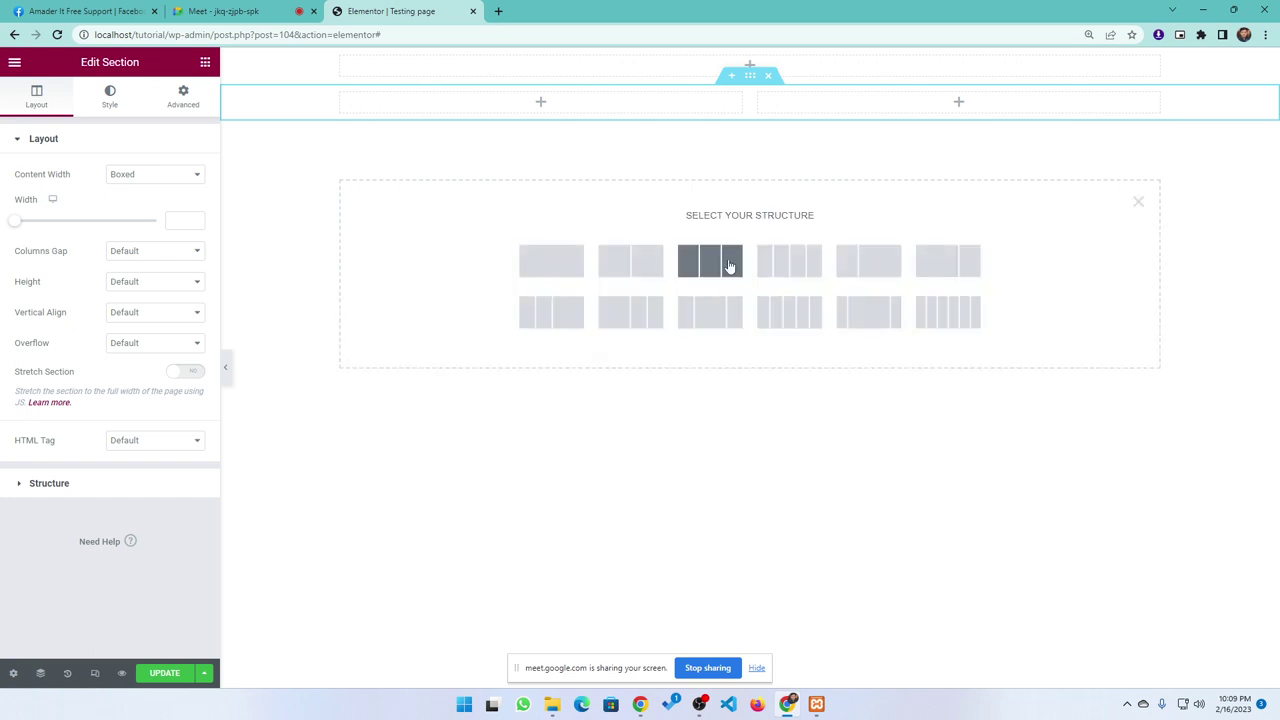
click(796, 326)
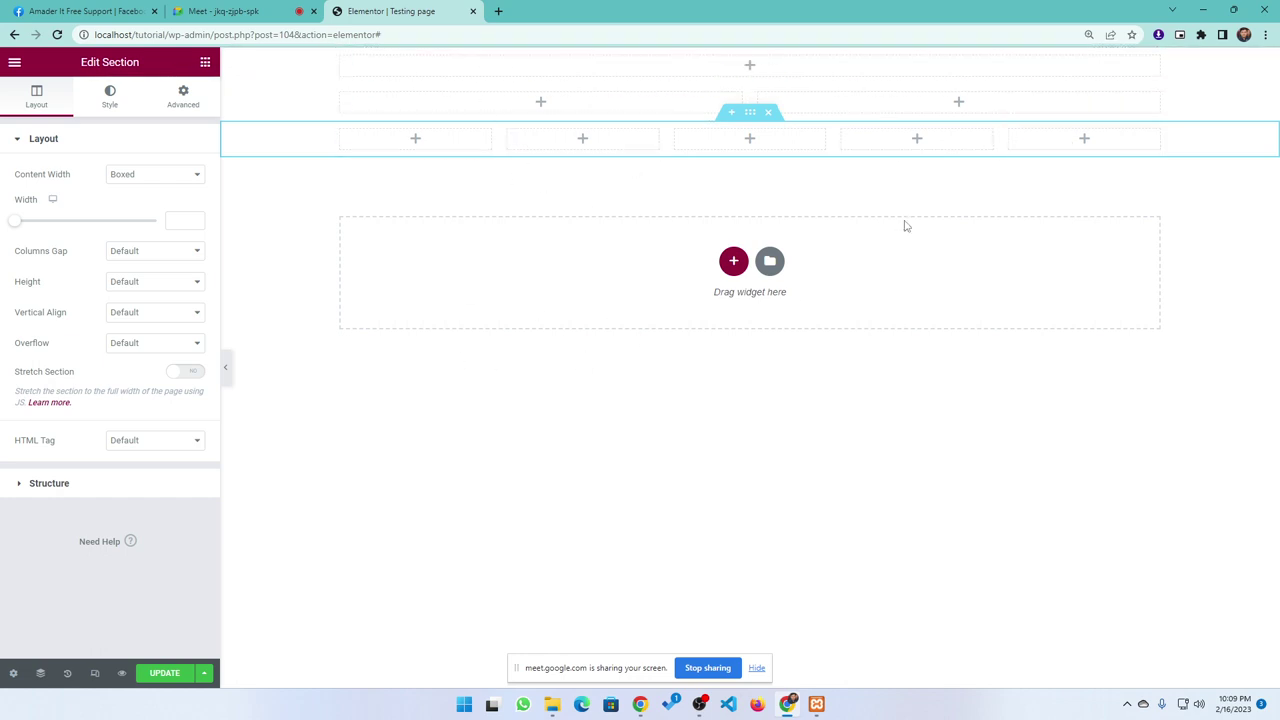
- Shift the inner column borders of the five-column section slightly and narrow the first column of the two-column section
mouse_move(666, 140)
mouse_down()
mouse_move(680, 148)
mouse_move(640, 149)
mouse_move(745, 155)
mouse_move(646, 149)
mouse_move(660, 149)
mouse_up()
mouse_move(832, 140)
mouse_down()
mouse_move(866, 140)
mouse_move(830, 140)
mouse_up()
mouse_move(999, 140)
mouse_down()
mouse_move(1040, 137)
mouse_move(996, 140)
mouse_up()
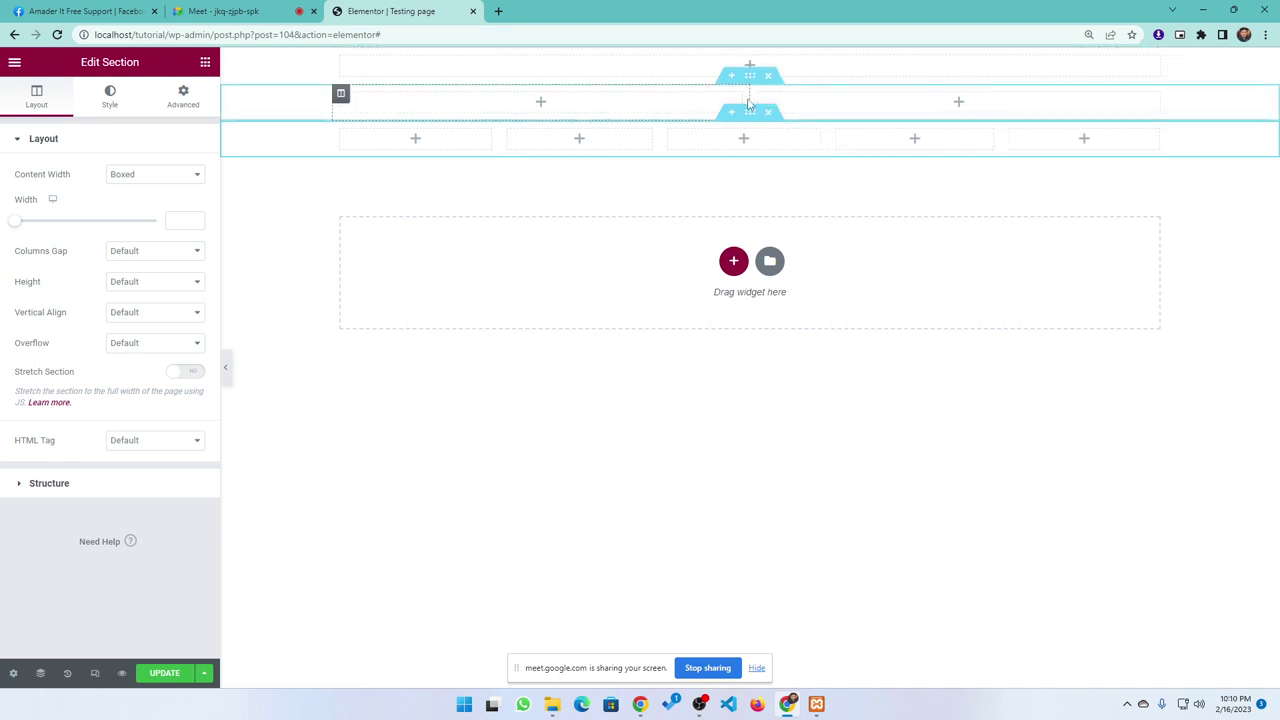
drag(750, 99, 667, 99)
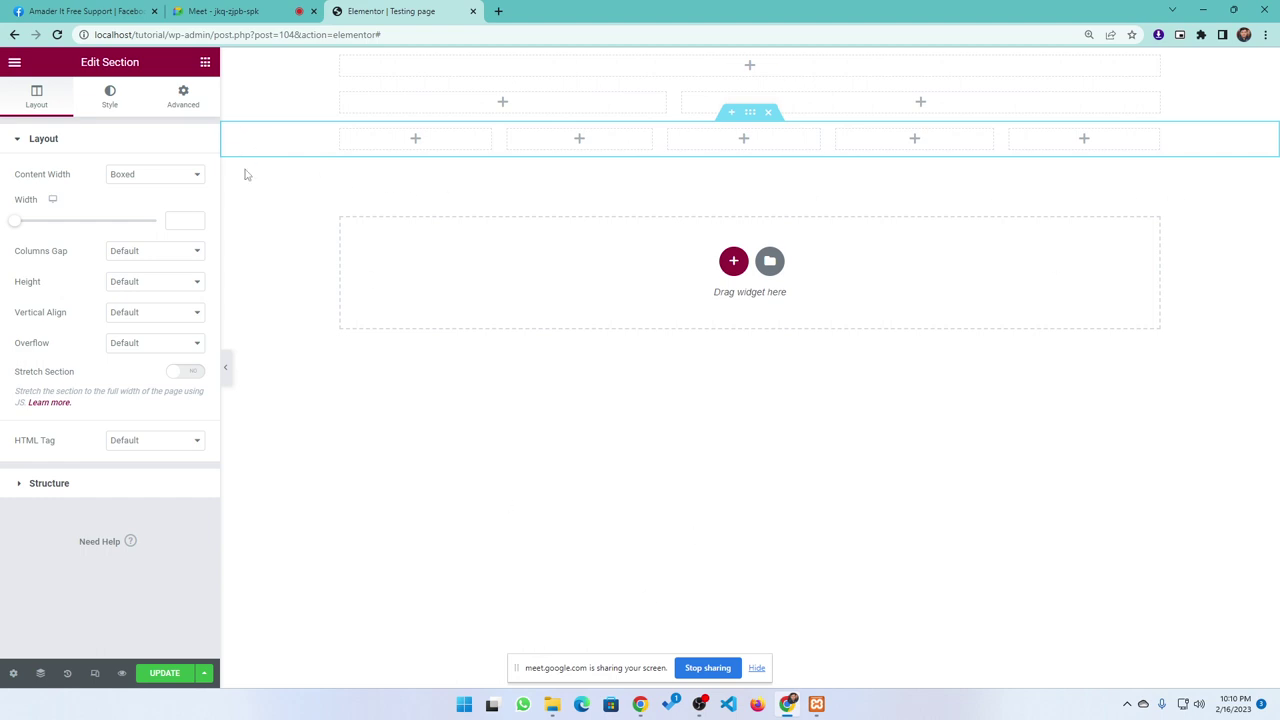
- Switch to the Google Meet call, mute the unmuted participant for everyone and return to the Elementor editor
click(224, 11)
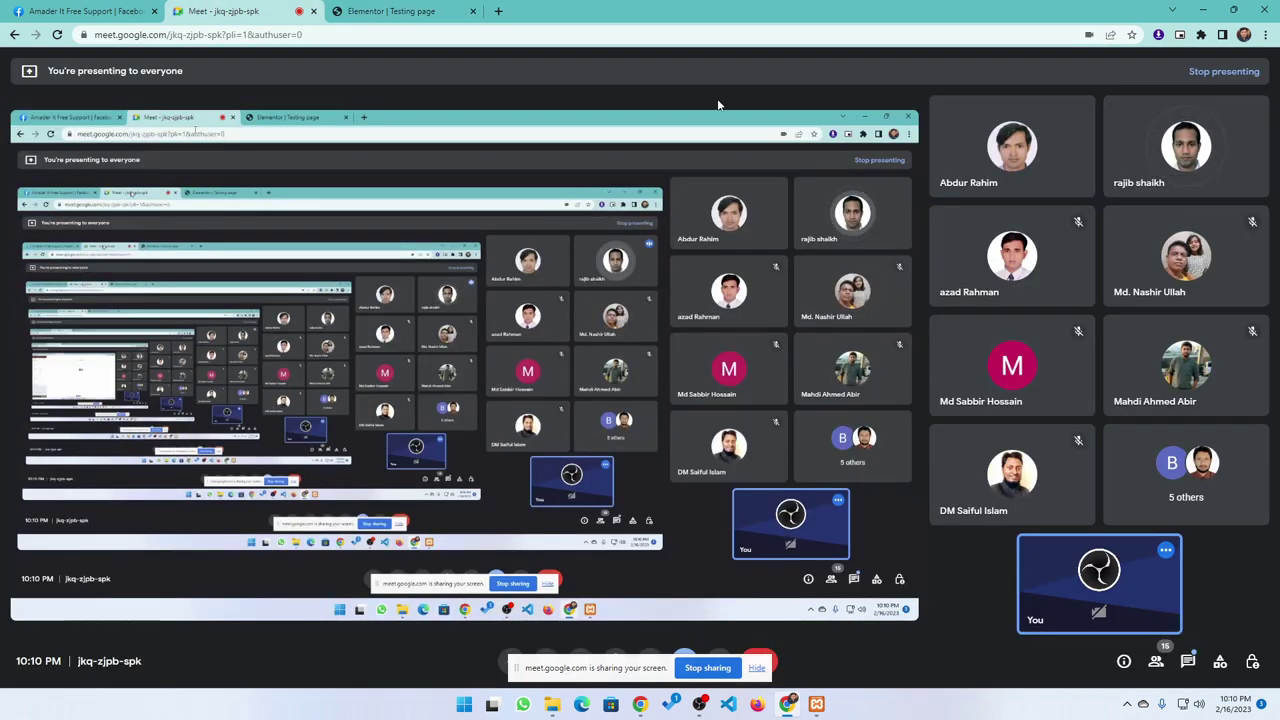
click(1186, 150)
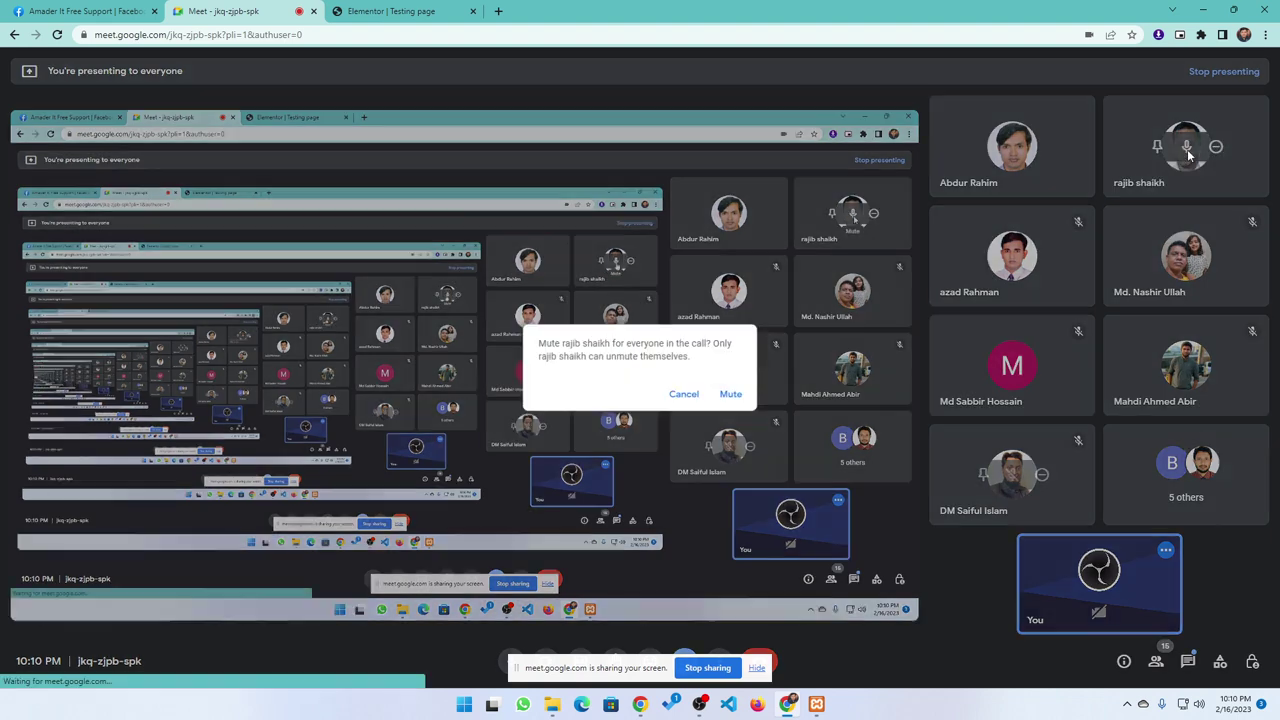
click(738, 393)
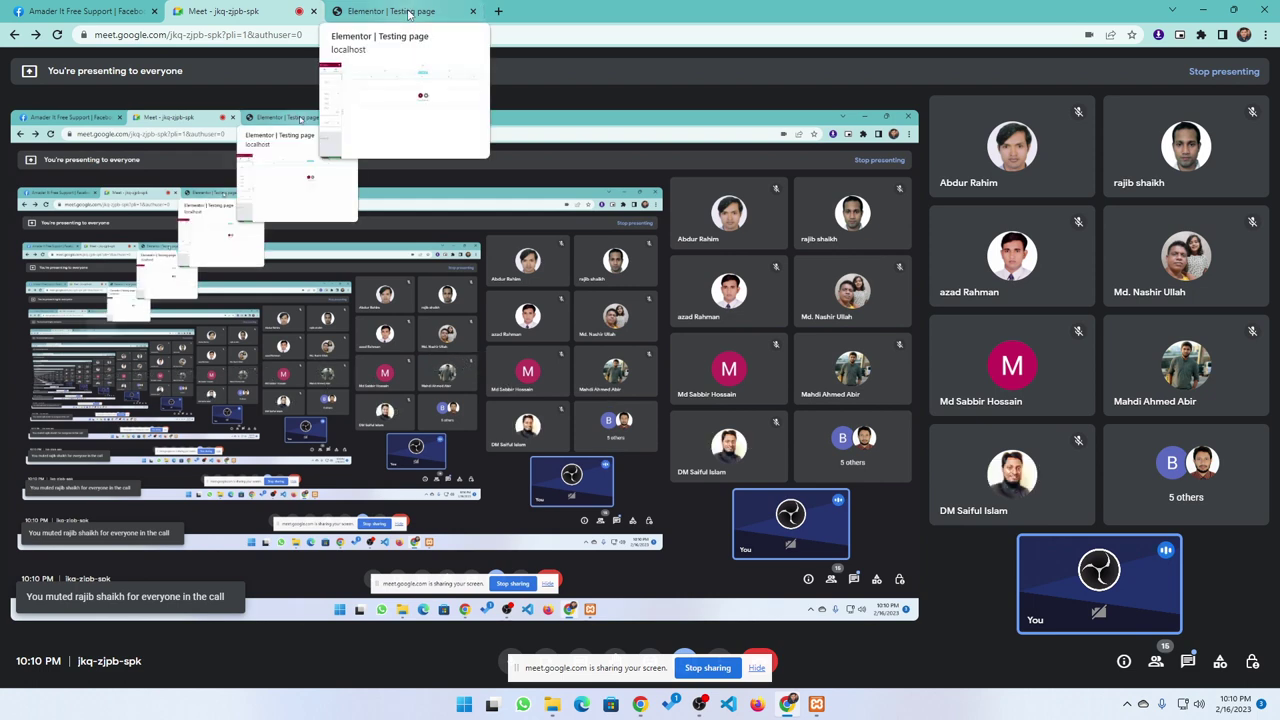
click(408, 12)
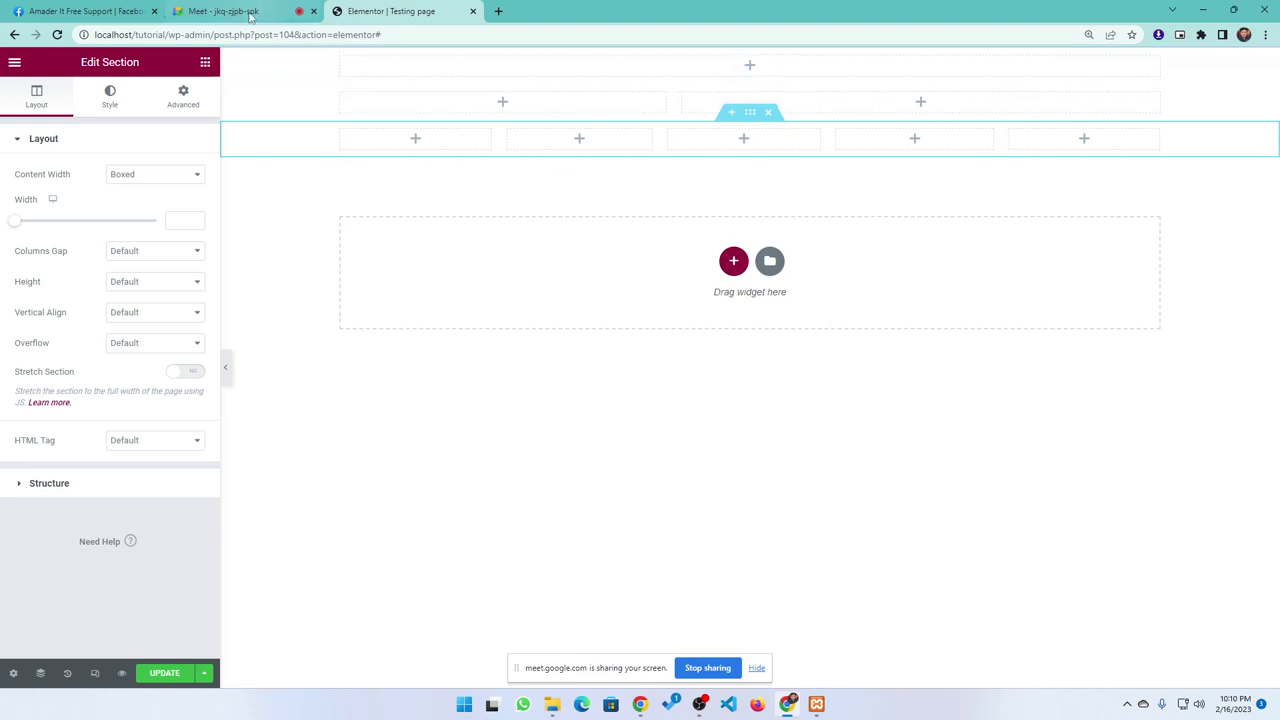
- Admit another waiting participant to the Google Meet call and return to the Elementor editor
click(222, 11)
click(768, 123)
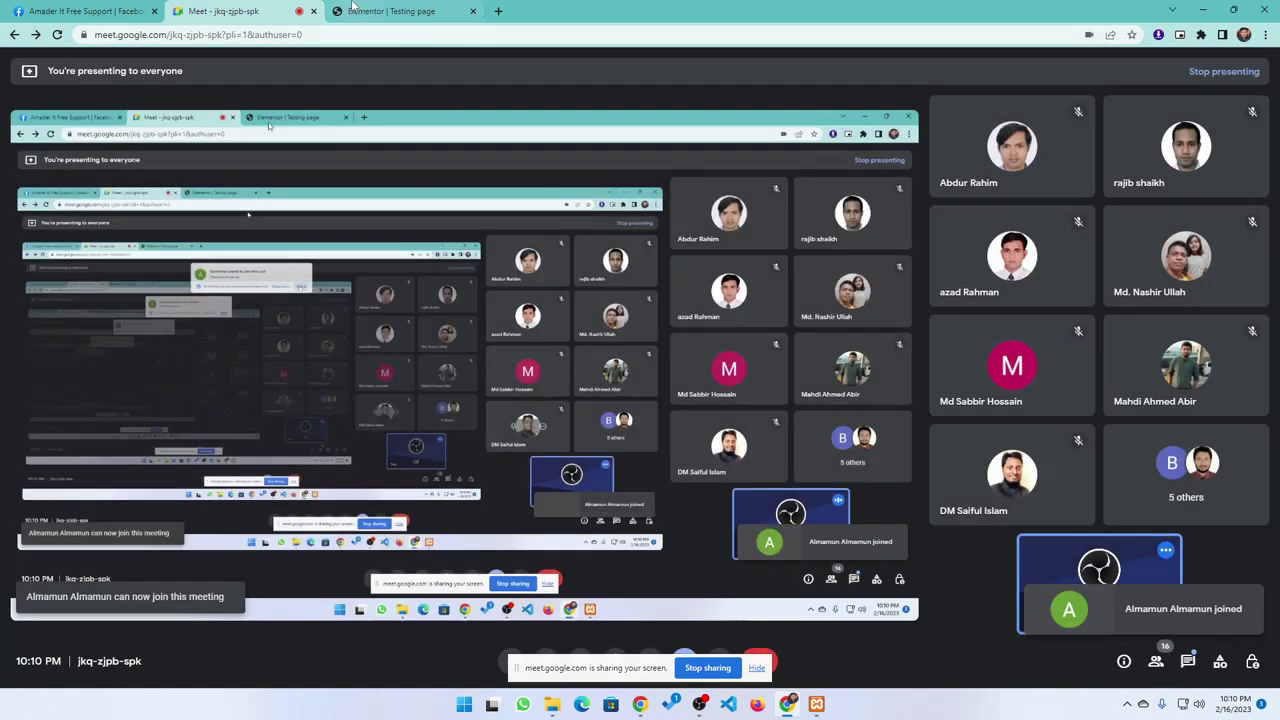
key(ctrl+Tab)
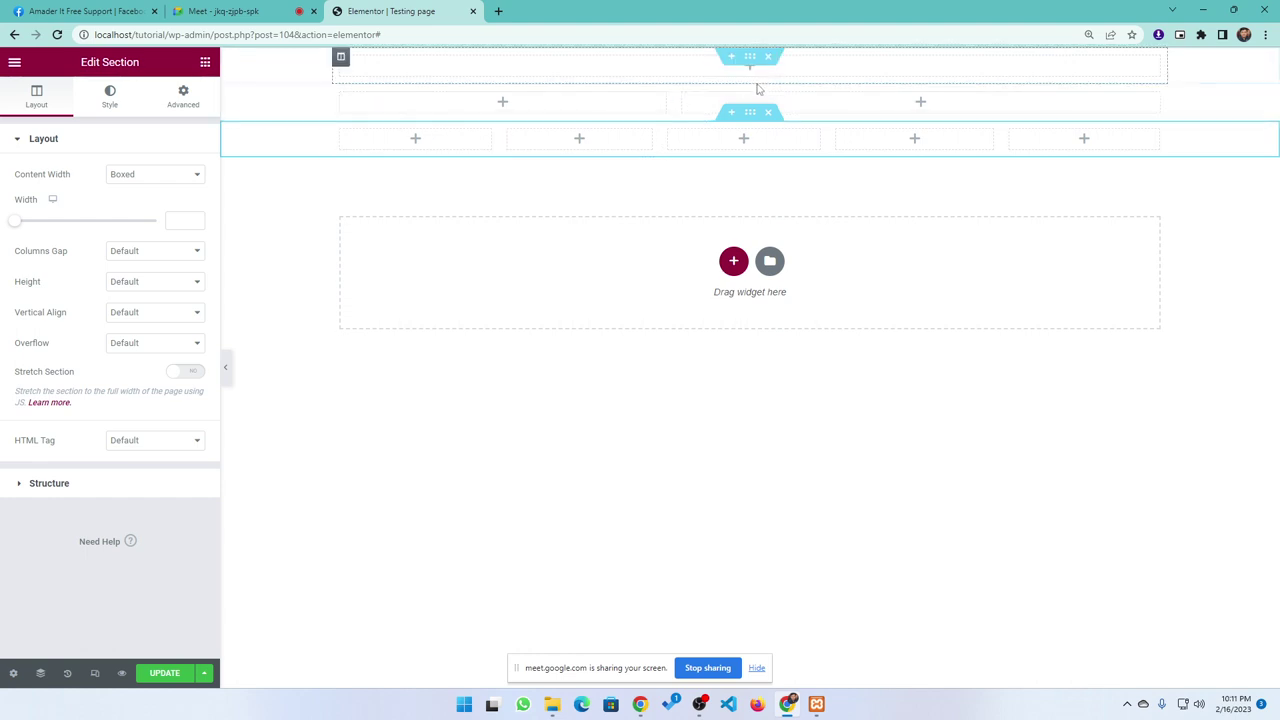
- Open the layout settings of the two-column section and those of the one-column section above it
click(645, 111)
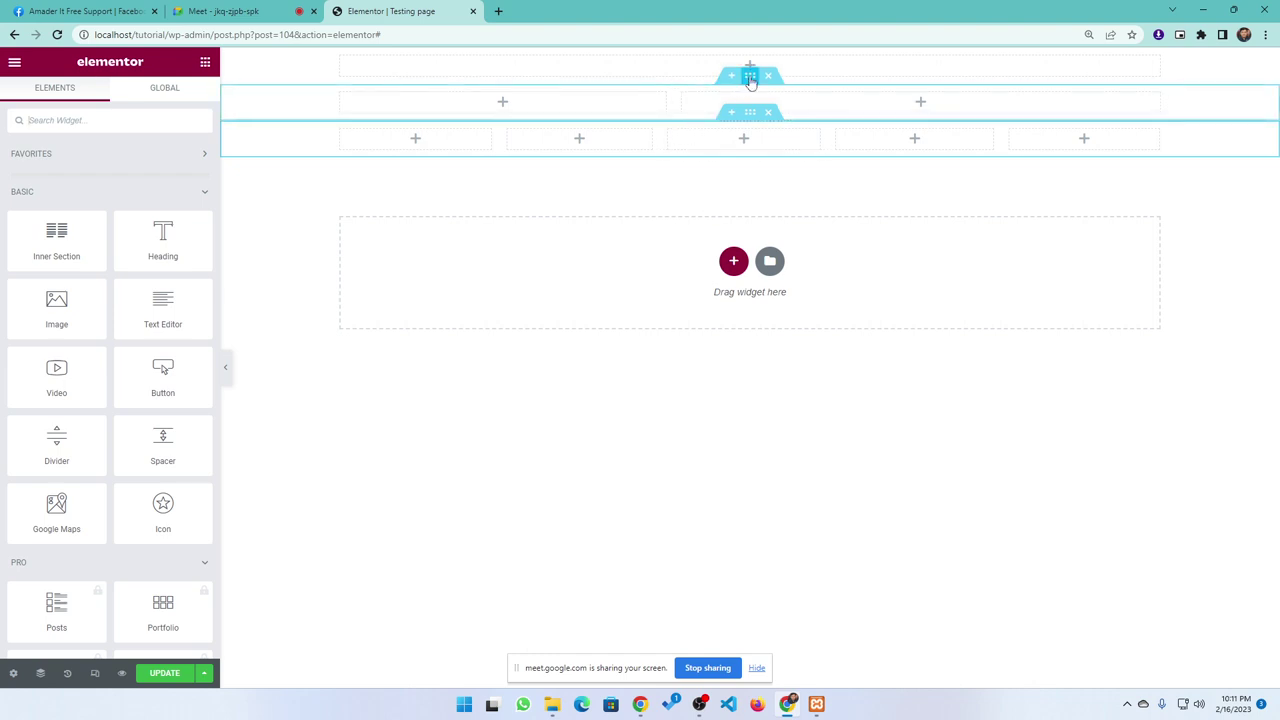
click(750, 78)
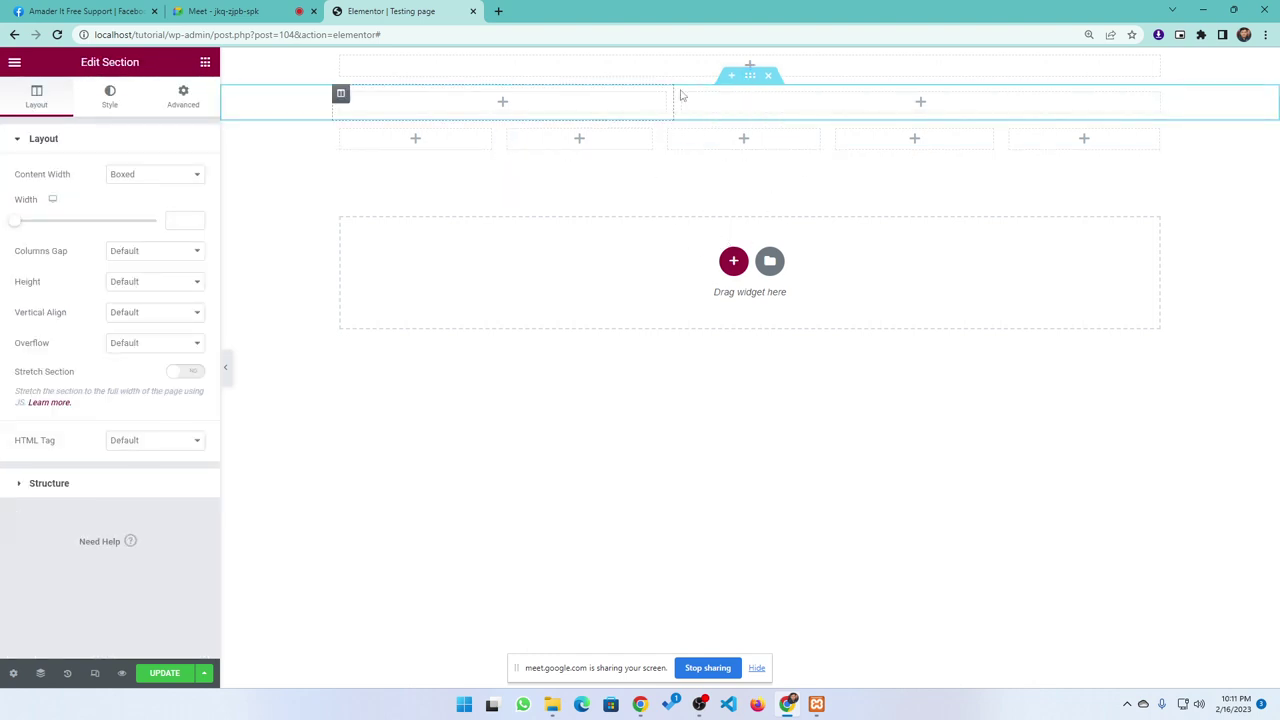
click(748, 62)
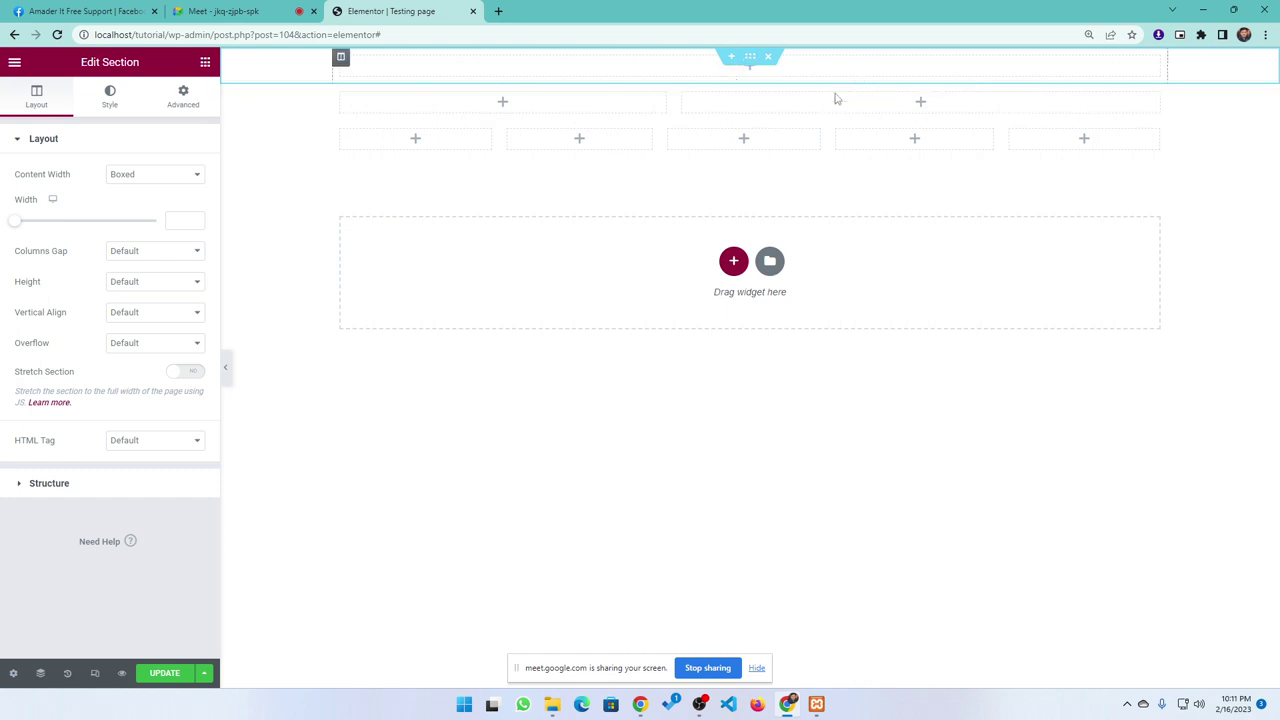
- Open the layout settings of the five-column section and those of the one-column section above
click(750, 115)
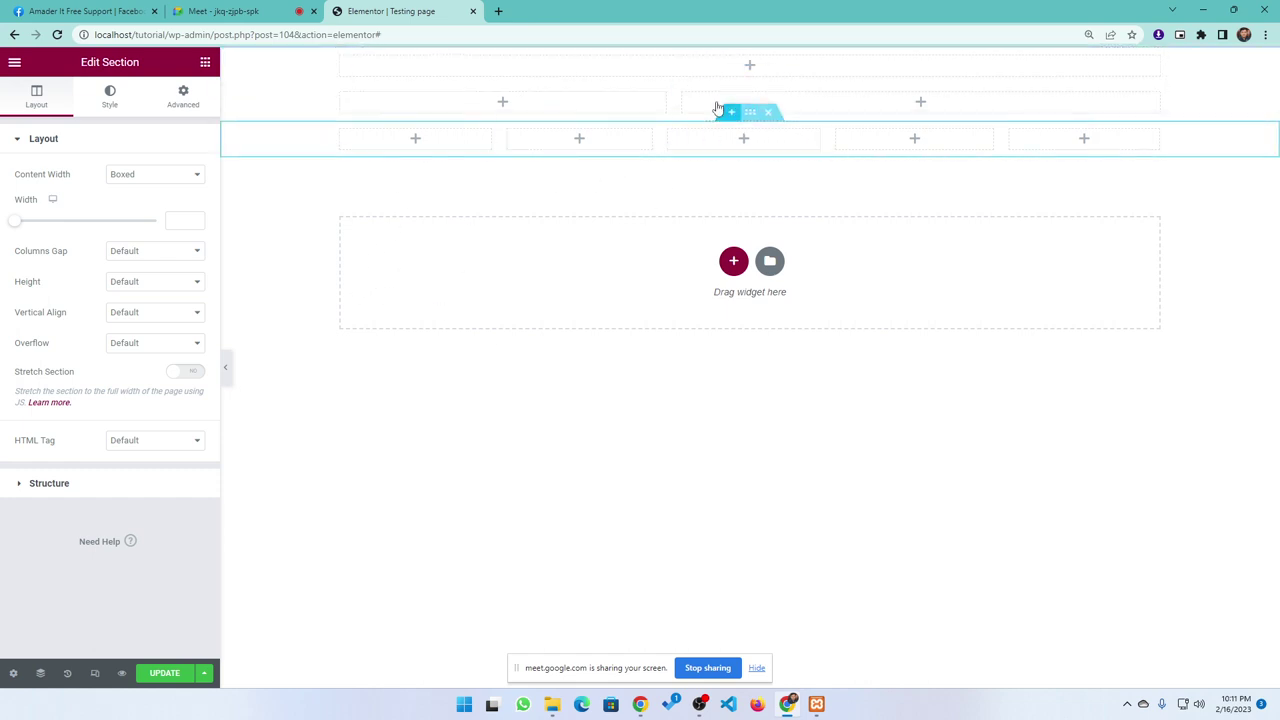
click(644, 70)
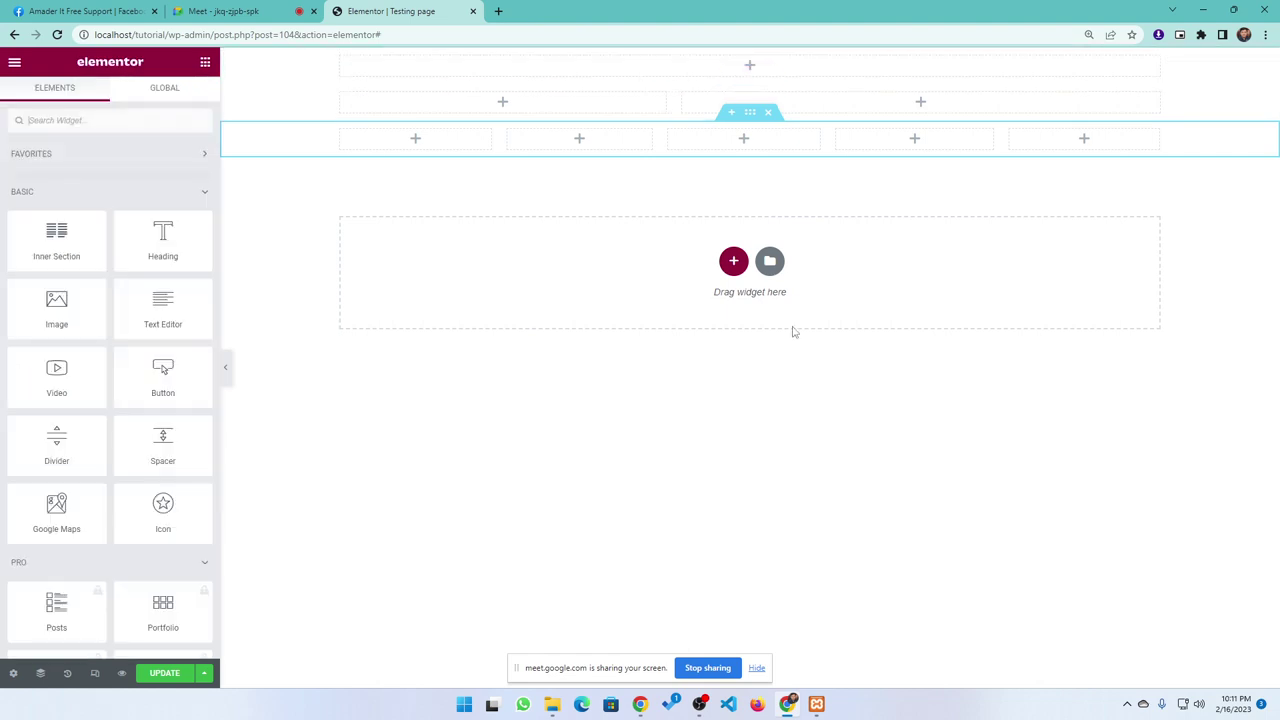
click(752, 58)
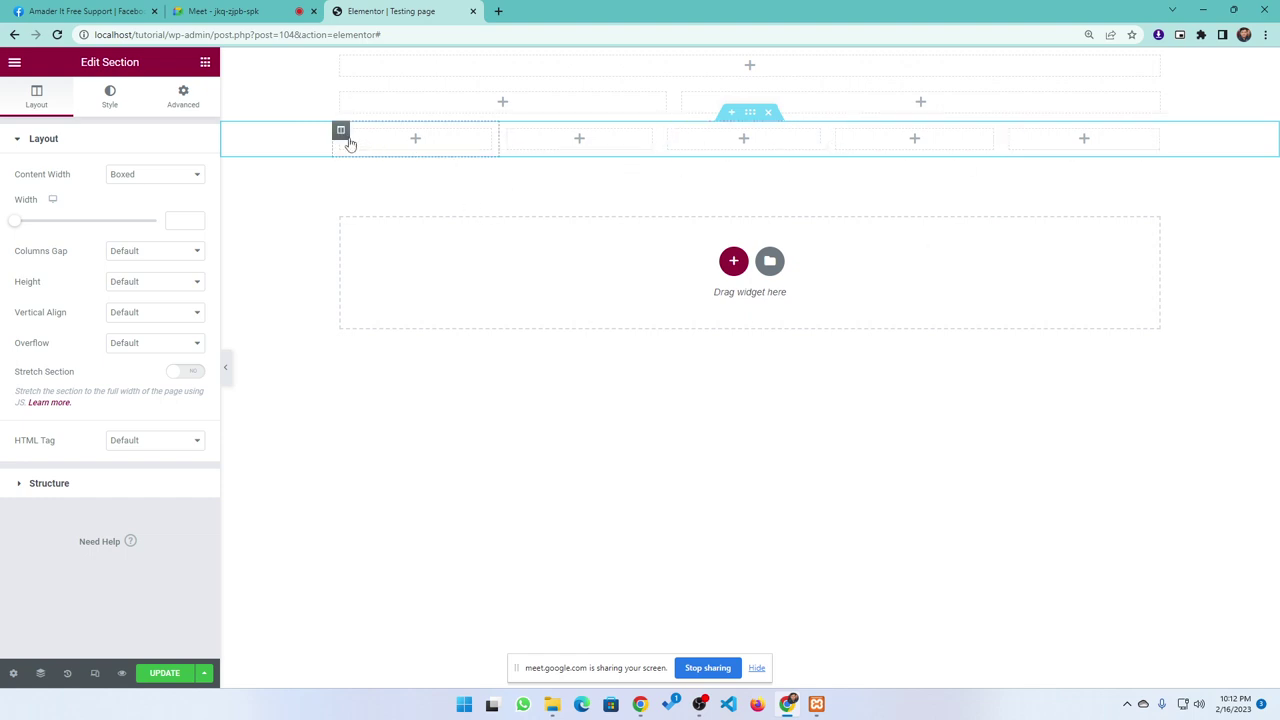
- Set the column width of the first column in the five-column section to 30%
click(341, 132)
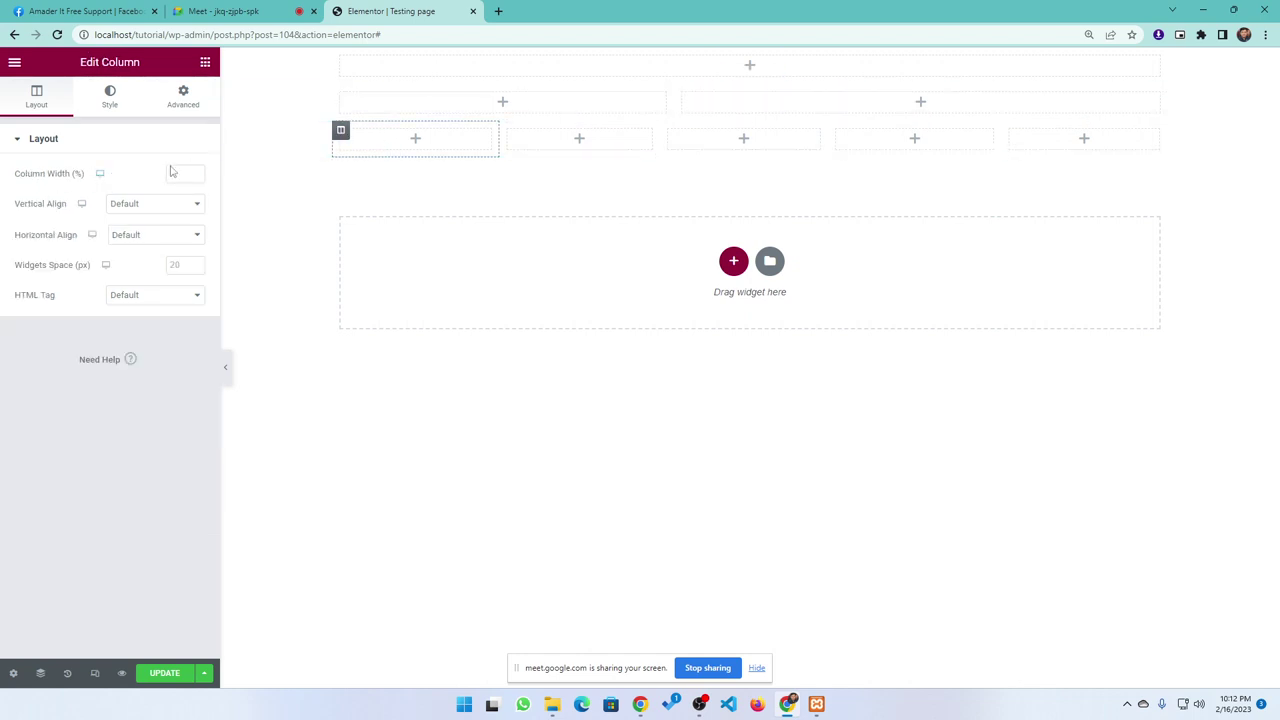
click(180, 172)
text(30)
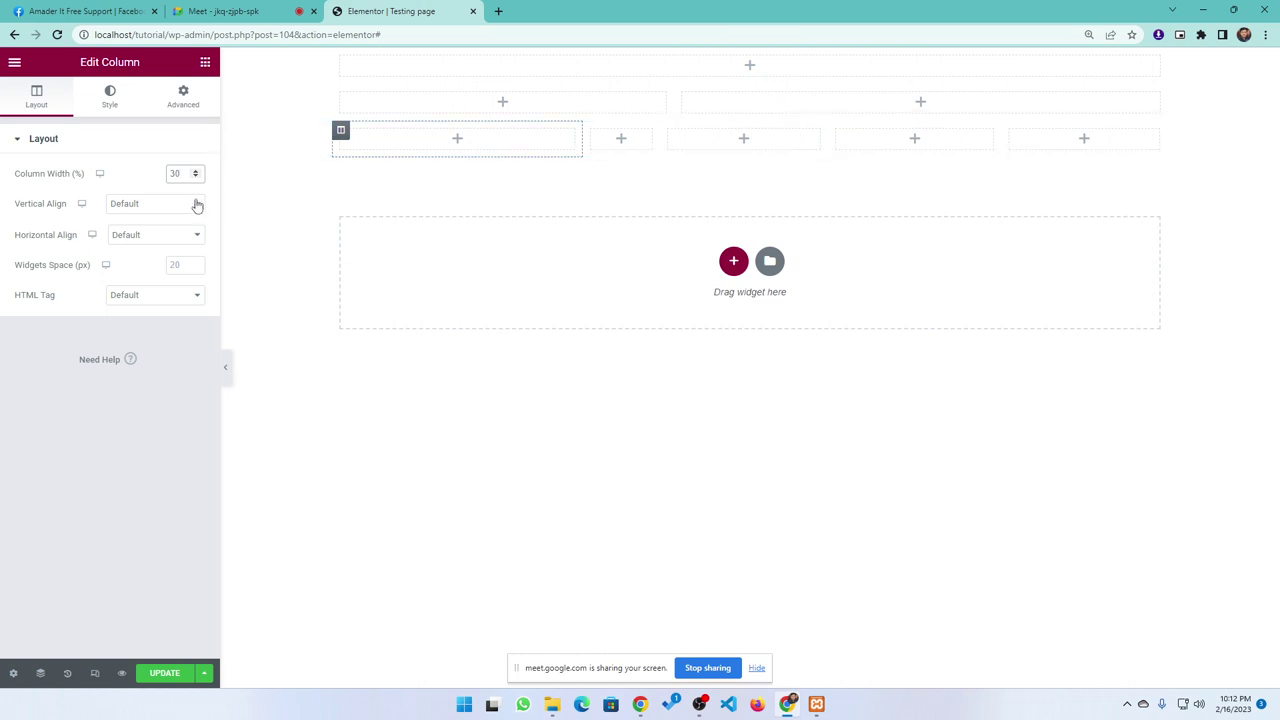
click(190, 177)
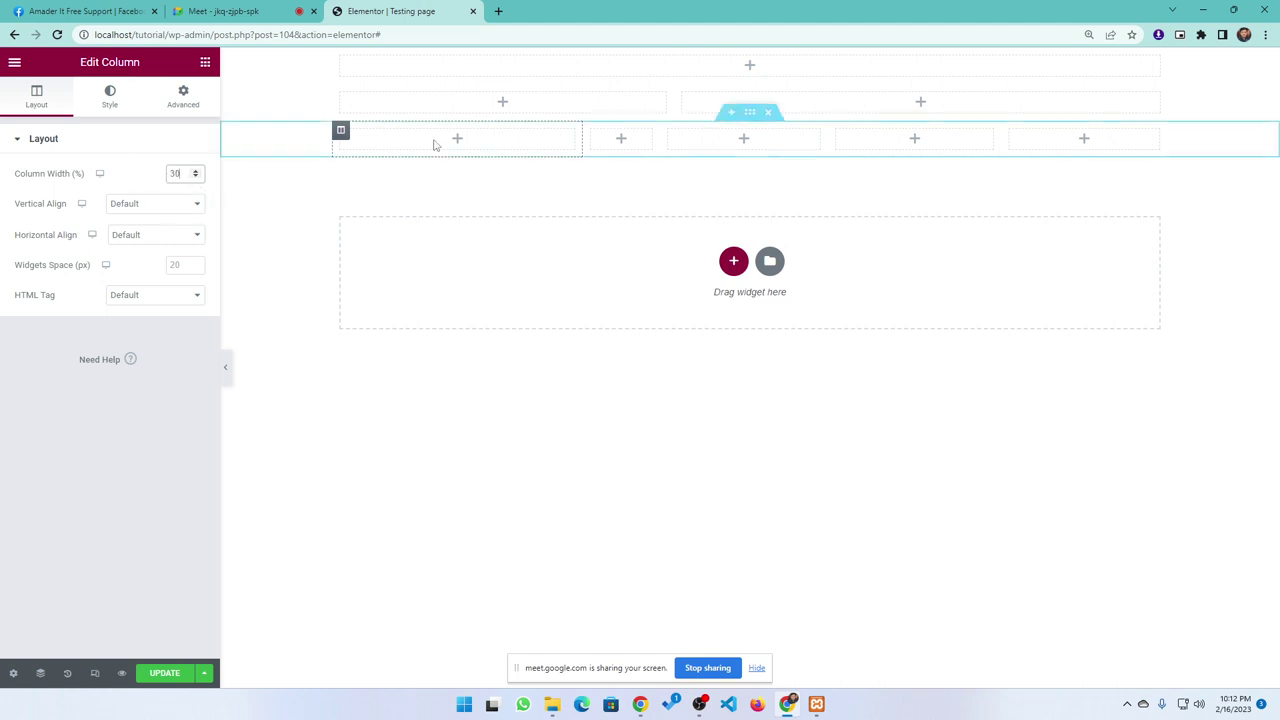
- Narrow the first column of the five-column section to about 21% and select the third column
drag(584, 141, 508, 140)
click(669, 132)
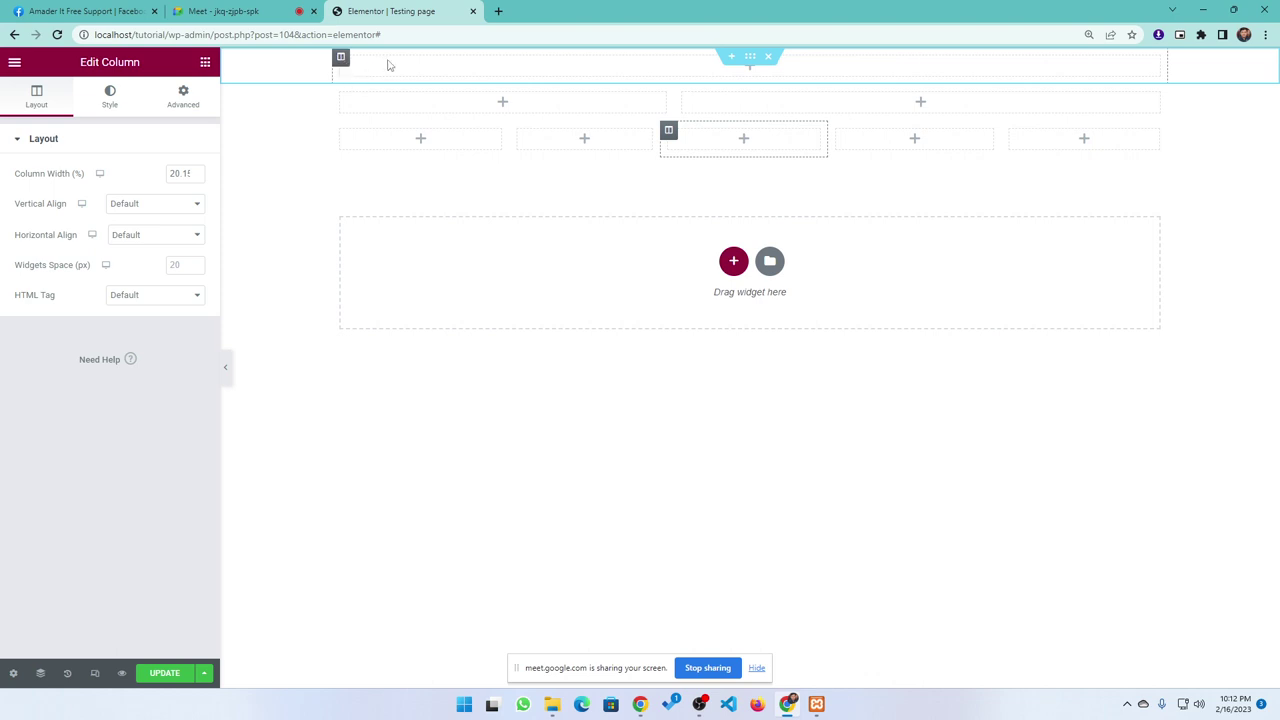
- Review the settings of the one-column and two-column sections against those of the five-column section's first column
click(752, 59)
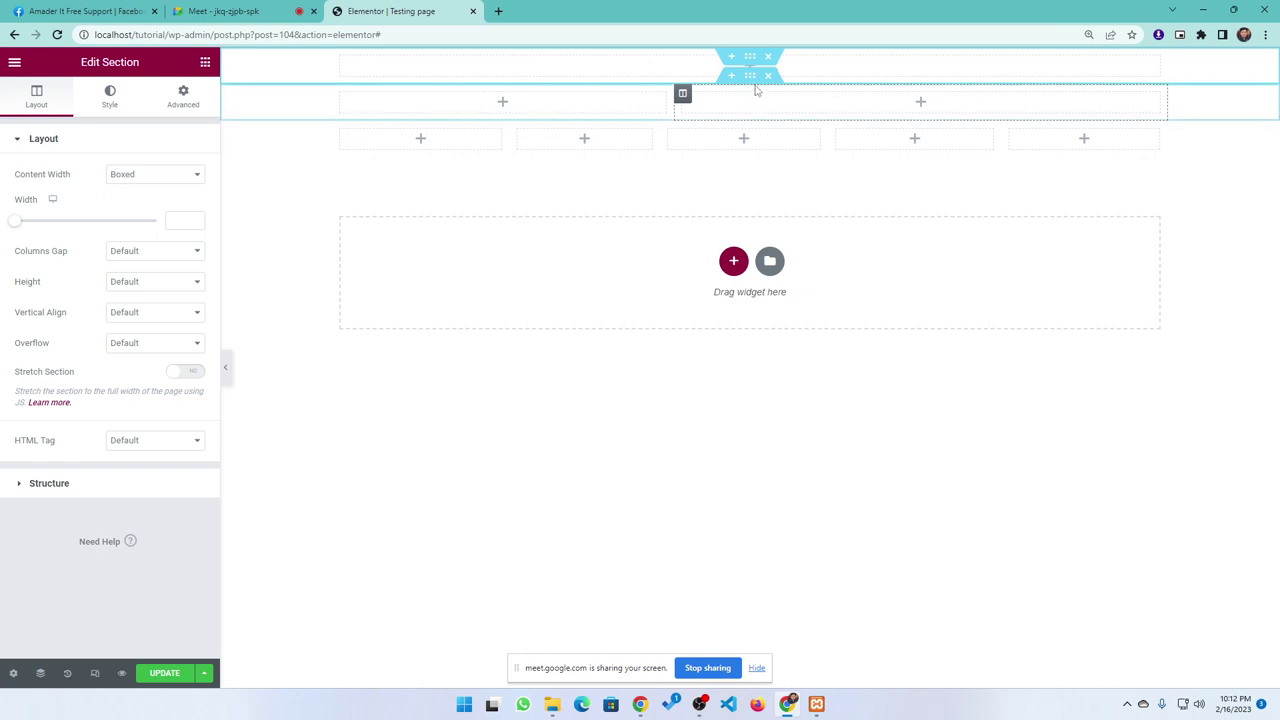
click(750, 76)
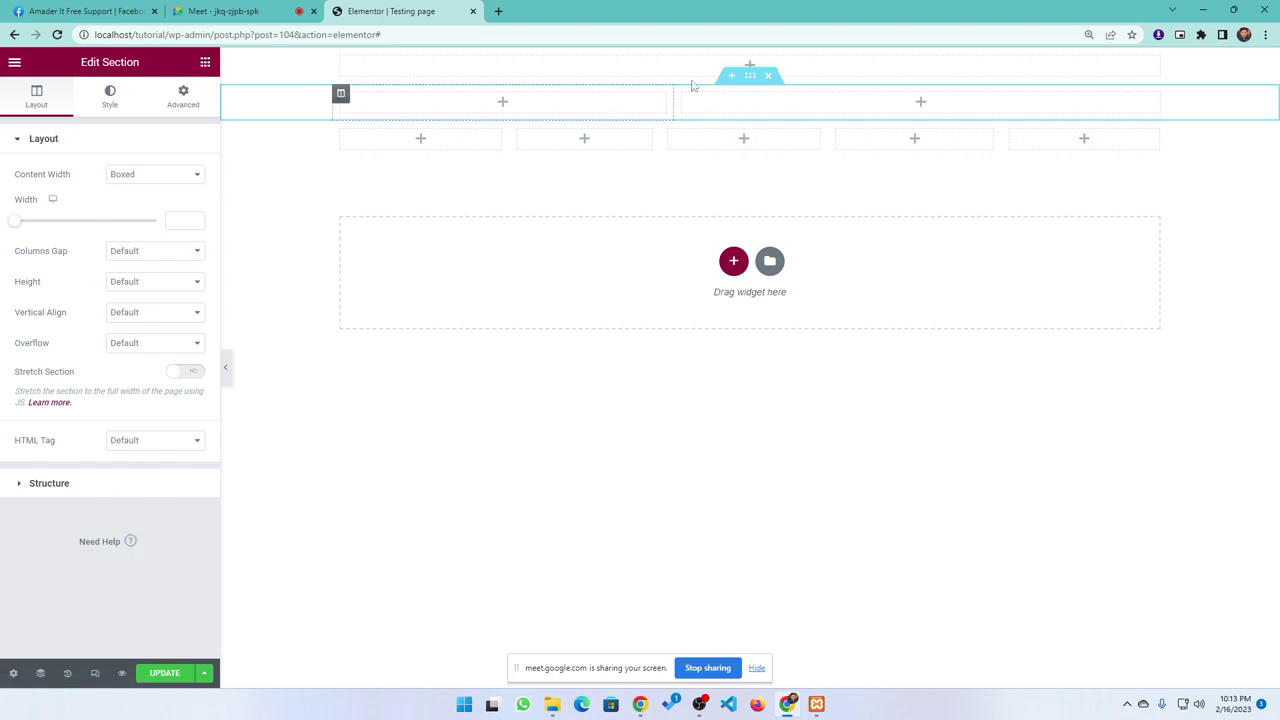
click(340, 130)
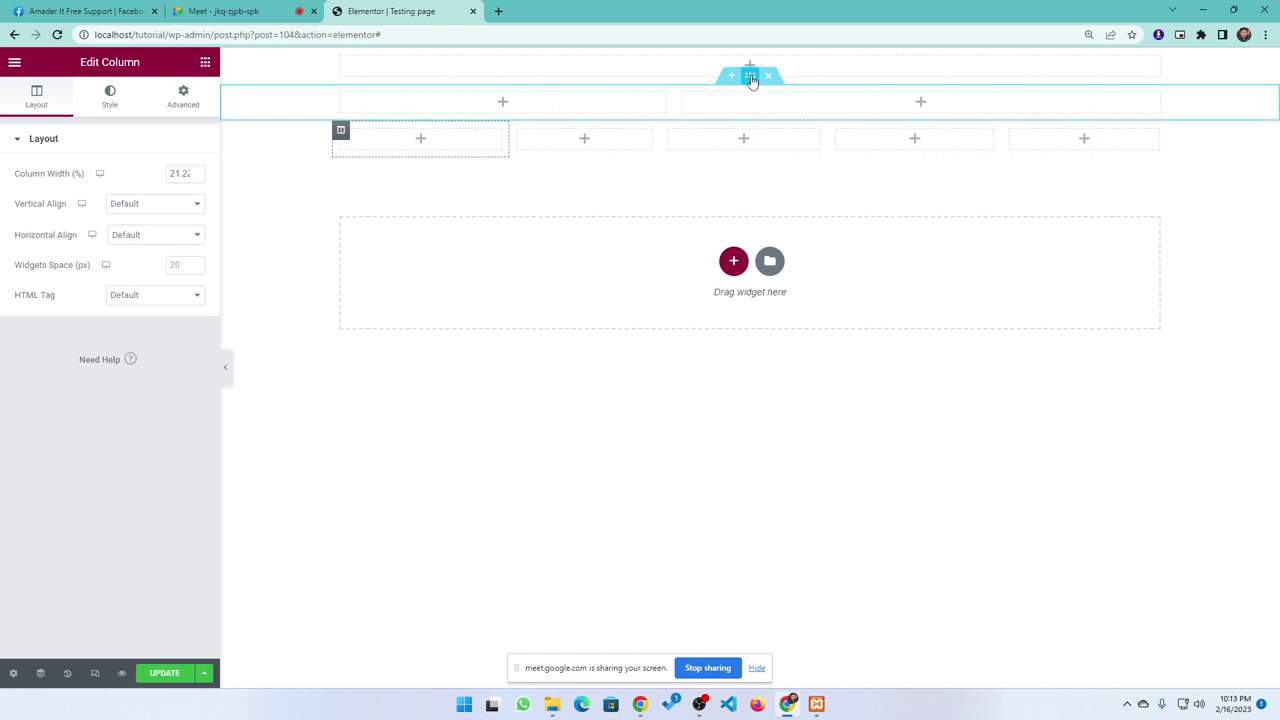
- Set the content width of the two-column section to Full Width
click(751, 77)
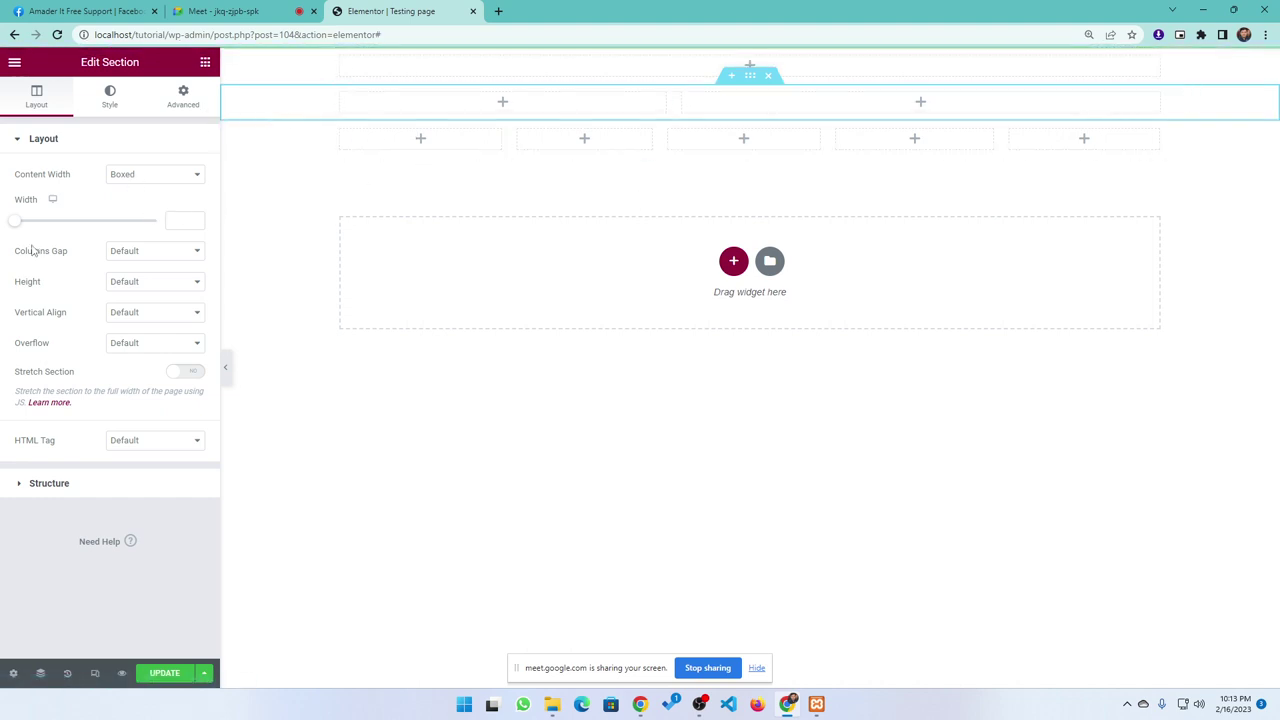
click(163, 175)
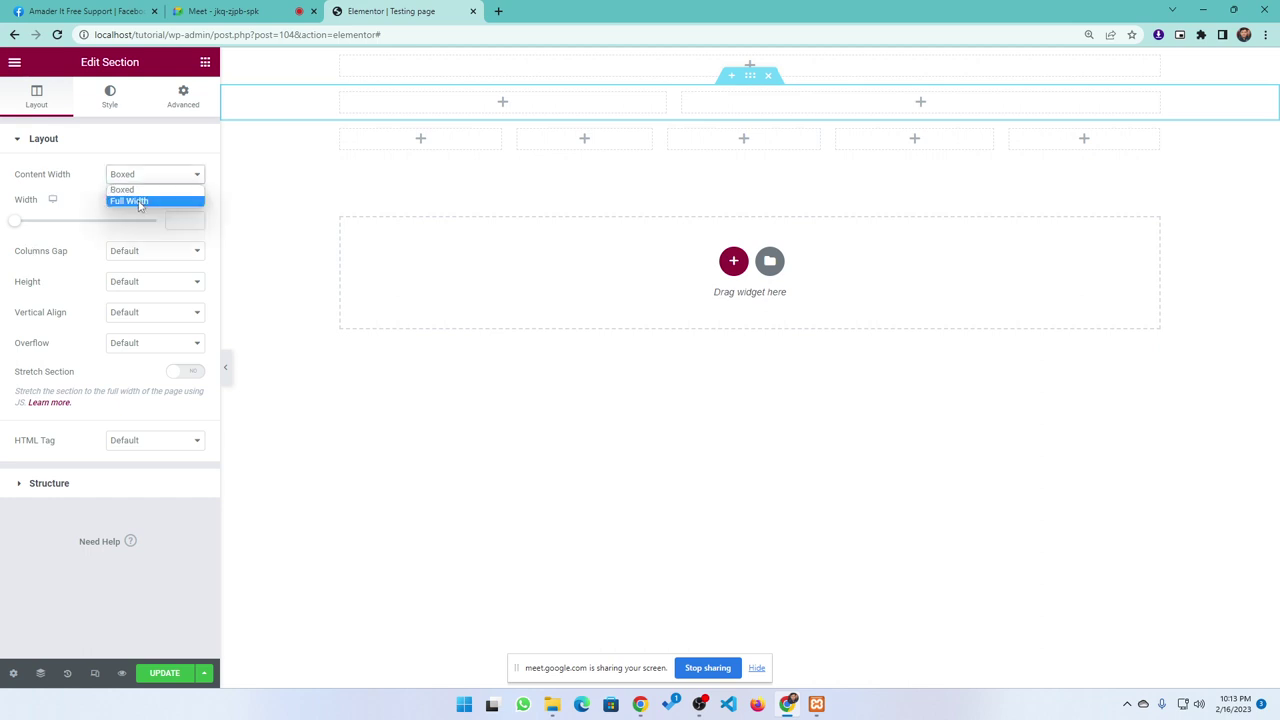
click(140, 203)
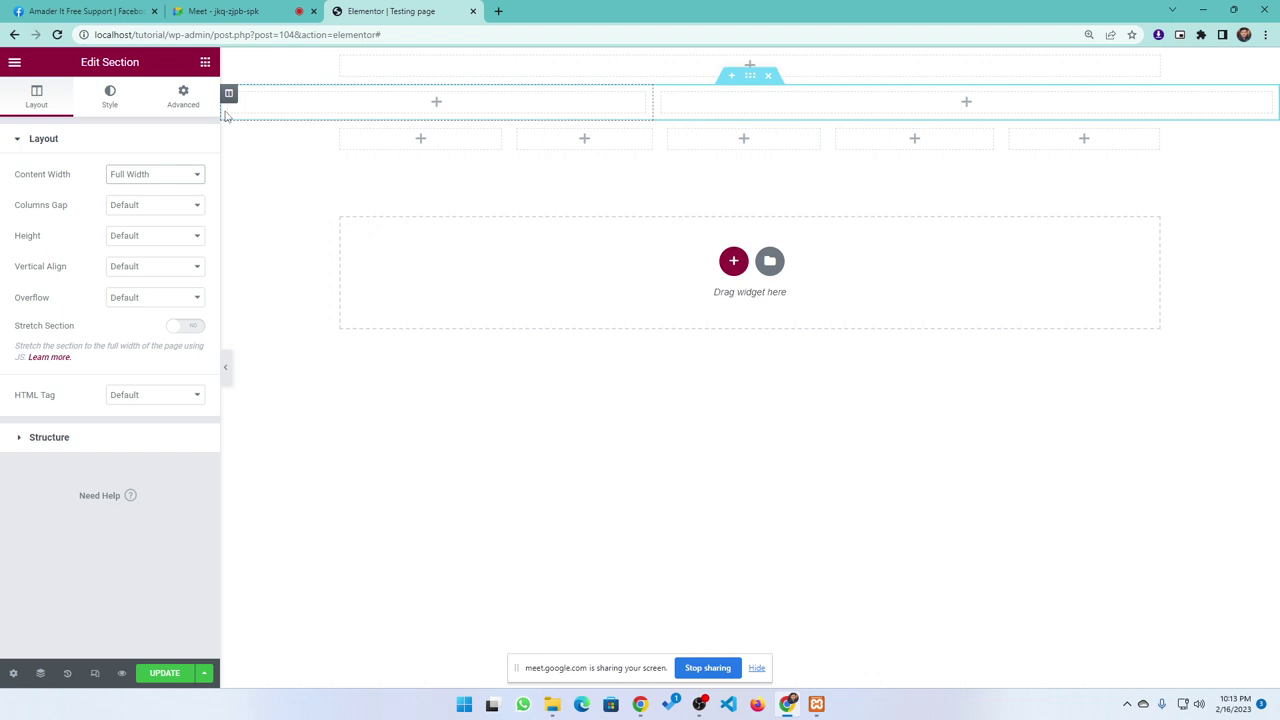
- Set the two-column section's content width to Boxed with a width of 1160
click(163, 183)
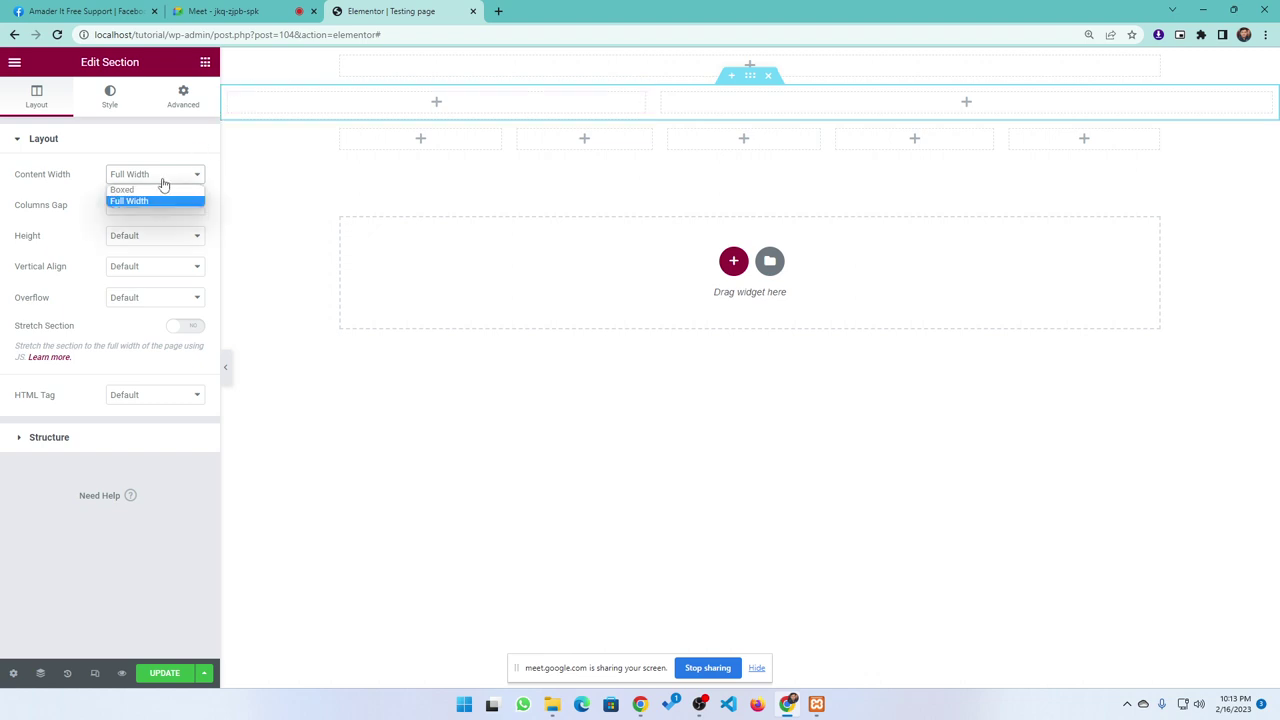
click(150, 192)
drag(14, 222, 89, 222)
drag(85, 222, 99, 220)
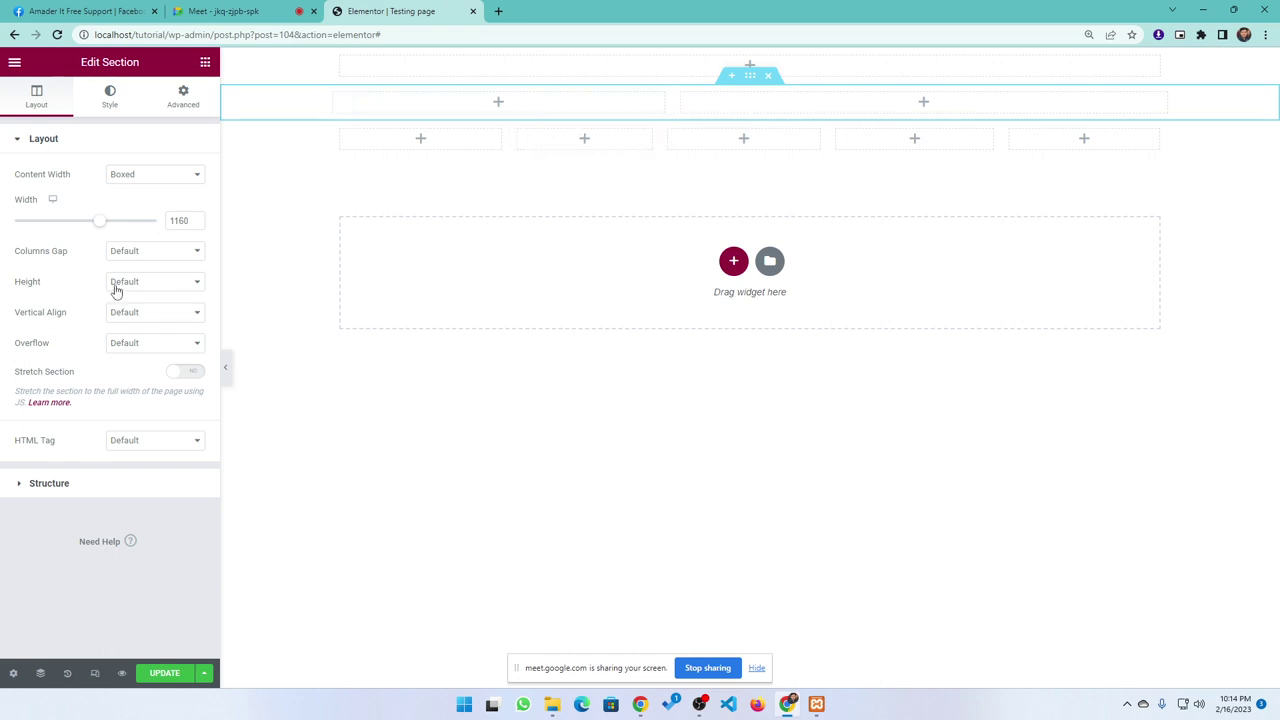
- Try the Fit To Screen height on the two-column section, restore Default and dismiss the OneDrive notification
click(123, 287)
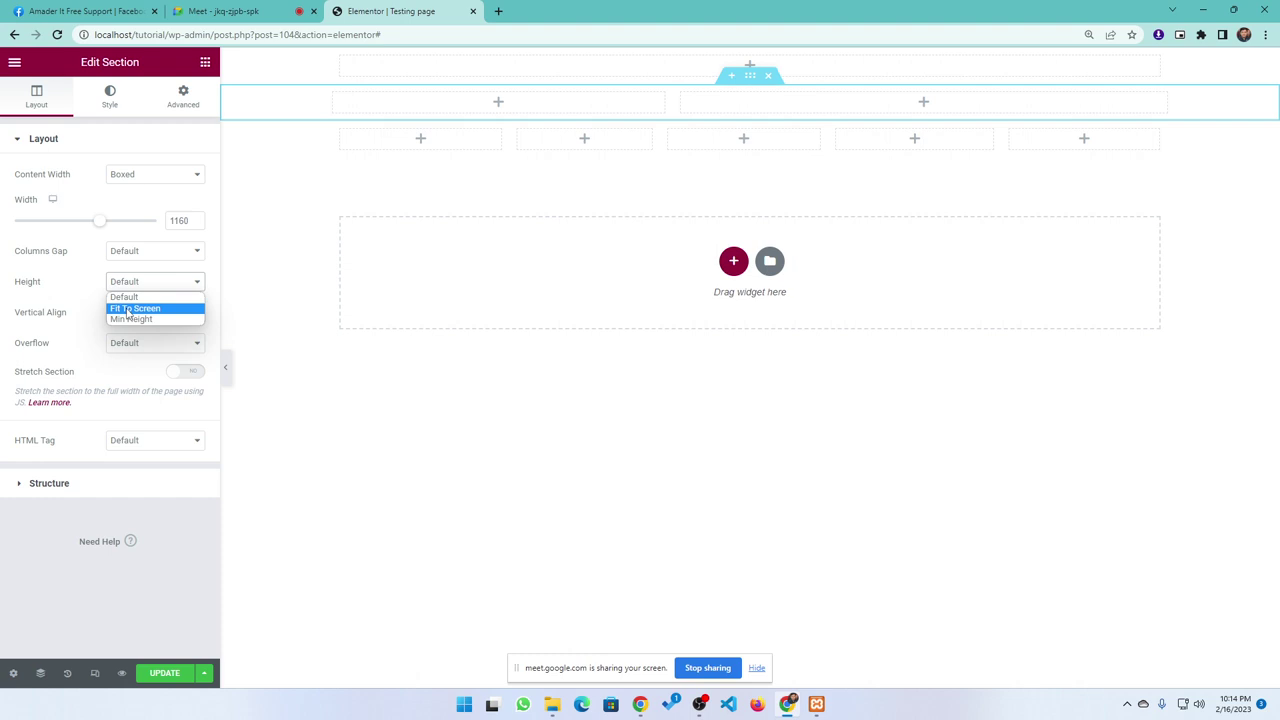
click(127, 309)
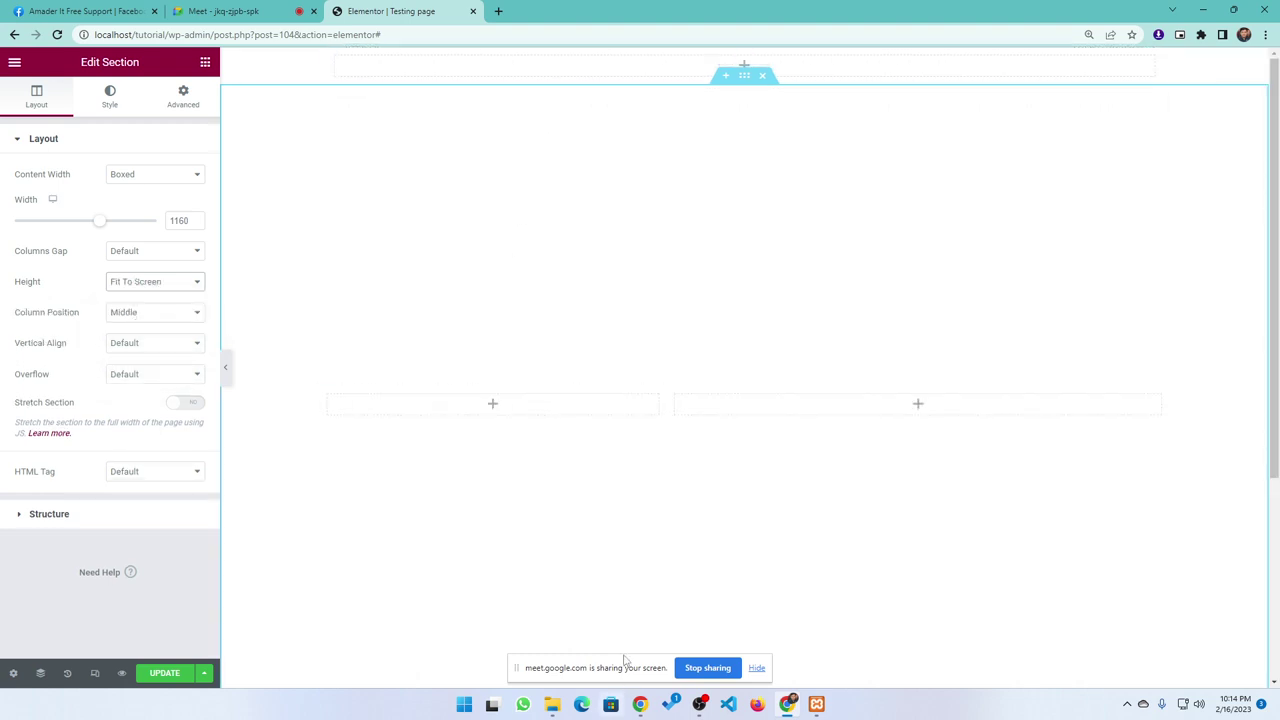
scroll(600, 511, down, 2)
scroll(597, 511, up, 2)
click(119, 283)
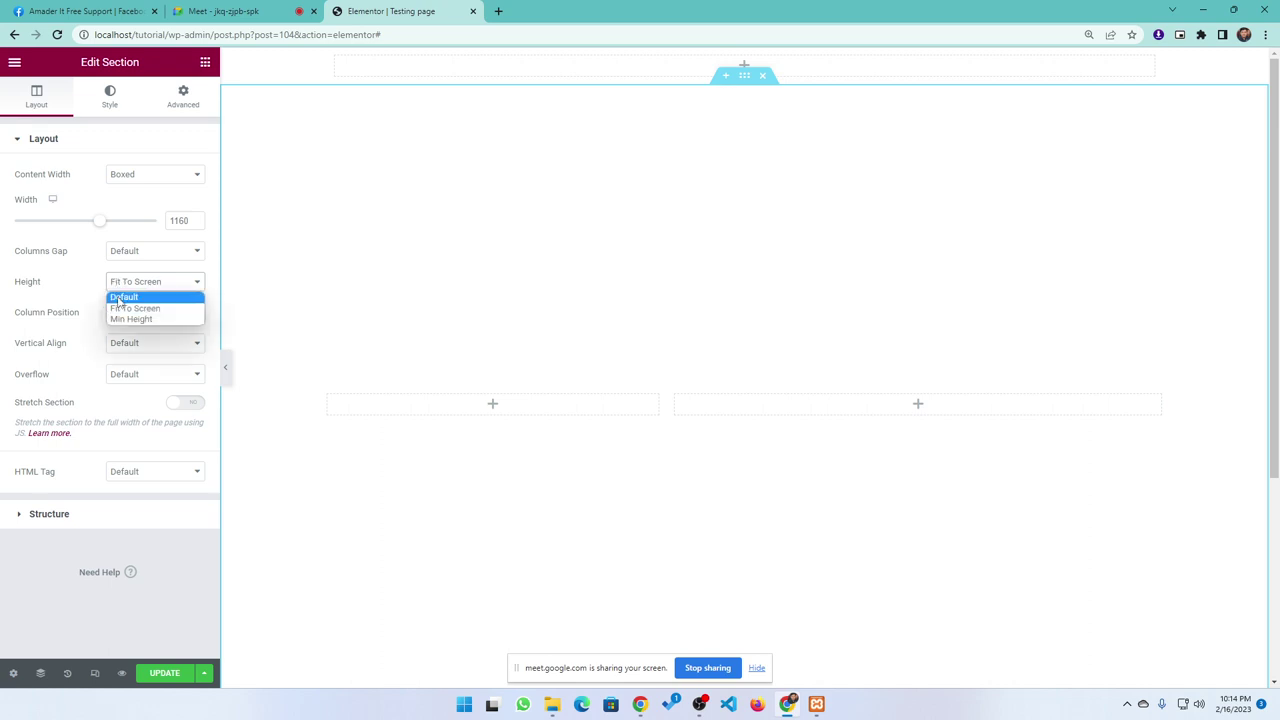
click(119, 296)
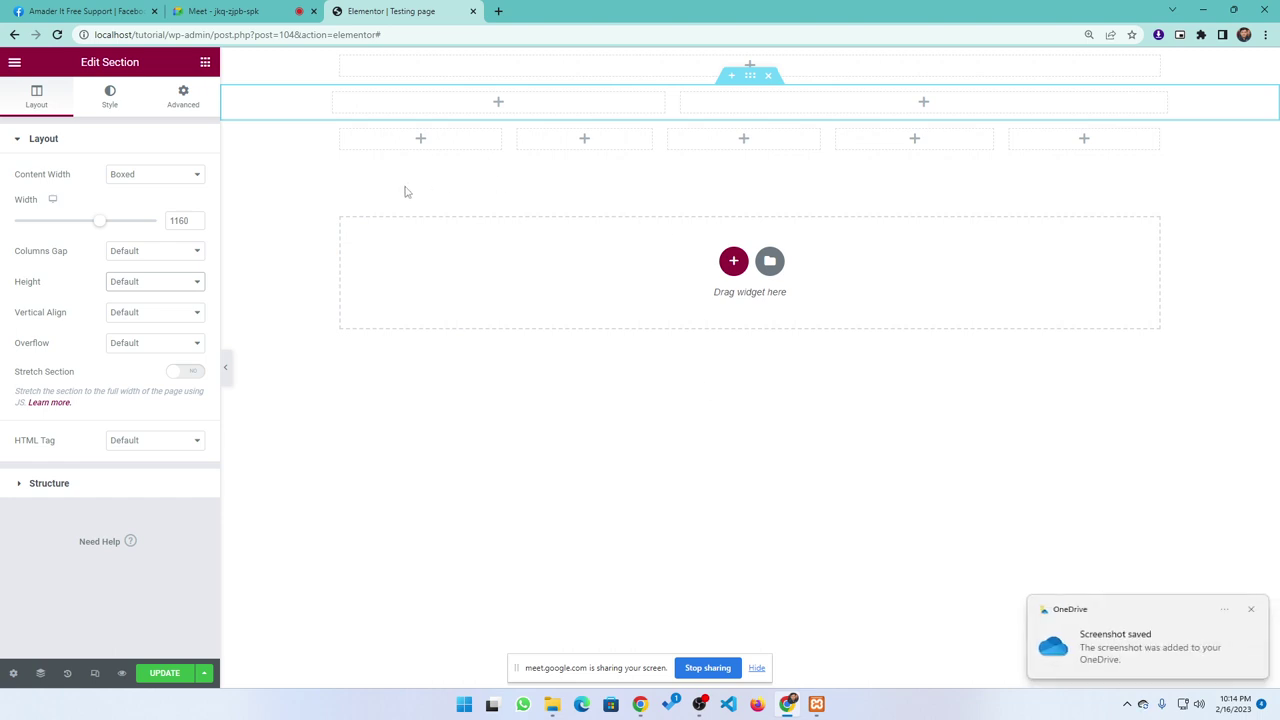
click(1250, 609)
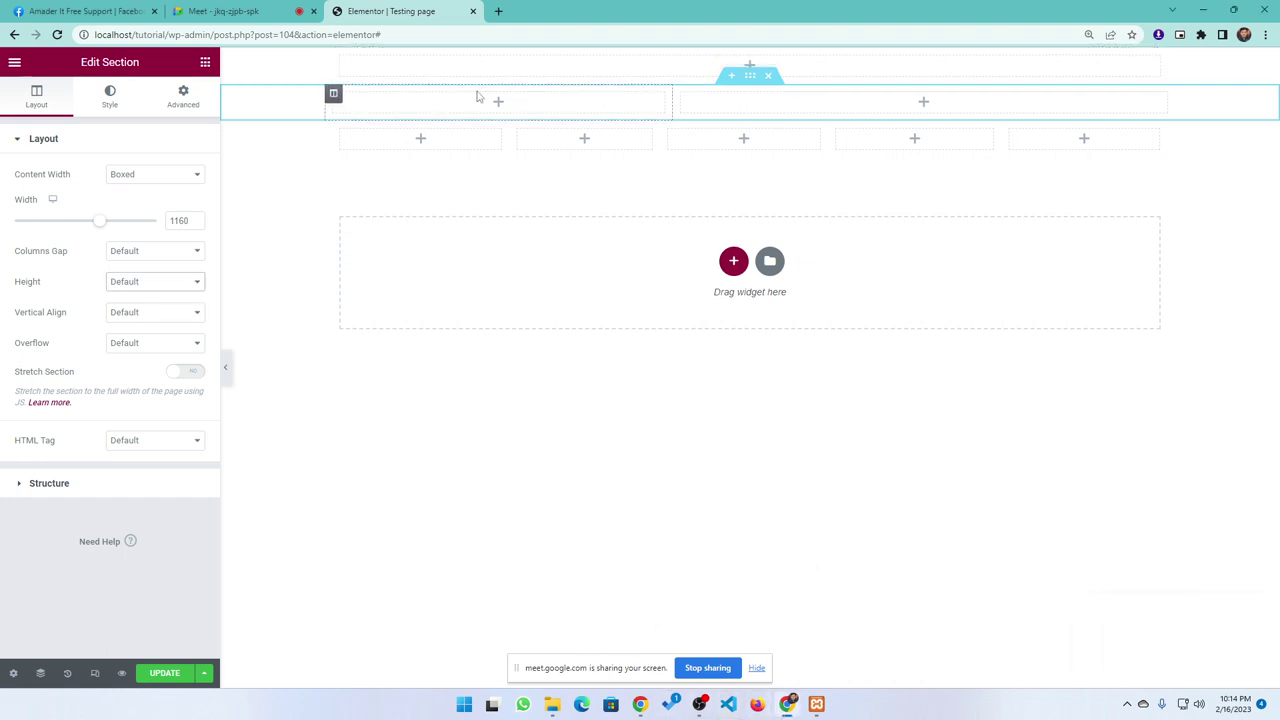
- Search Google for "lightshot" in a new browser tab and open the Lightshot website
click(498, 11)
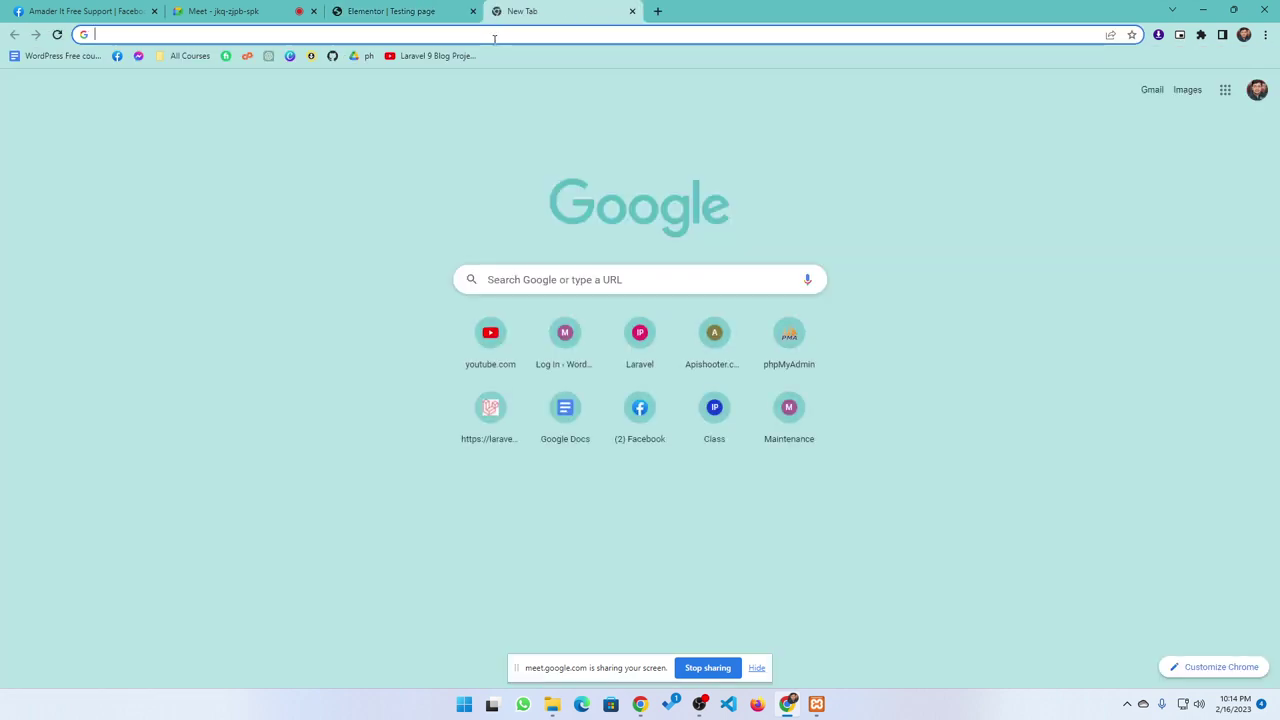
text(s)
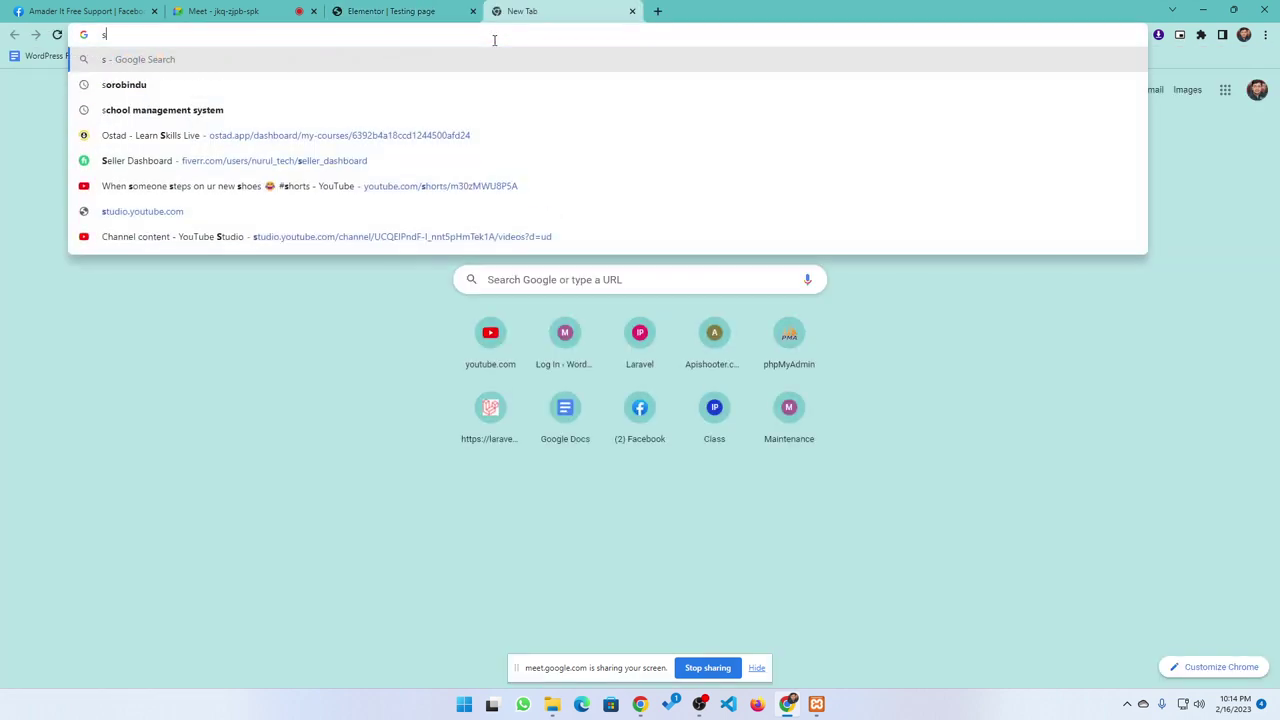
text(cre)
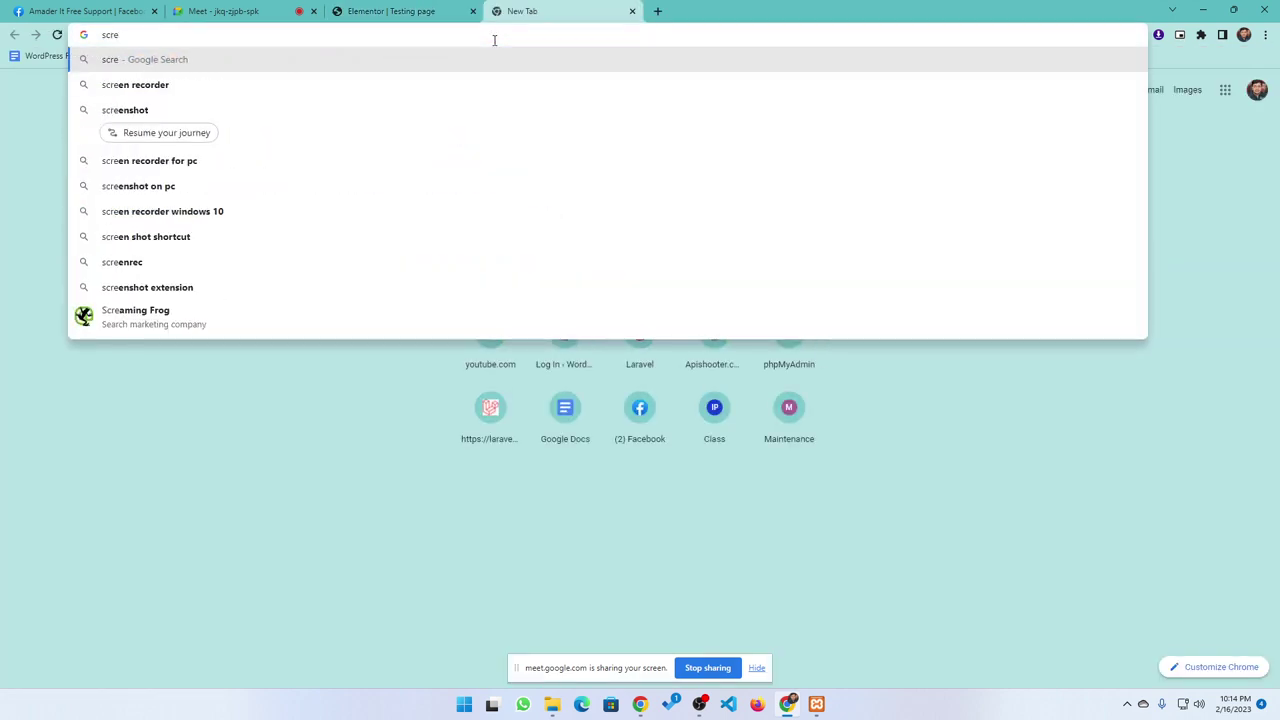
key(BackSpace)
key(BackSpace)
key(BackSpace)
key(BackSpace)
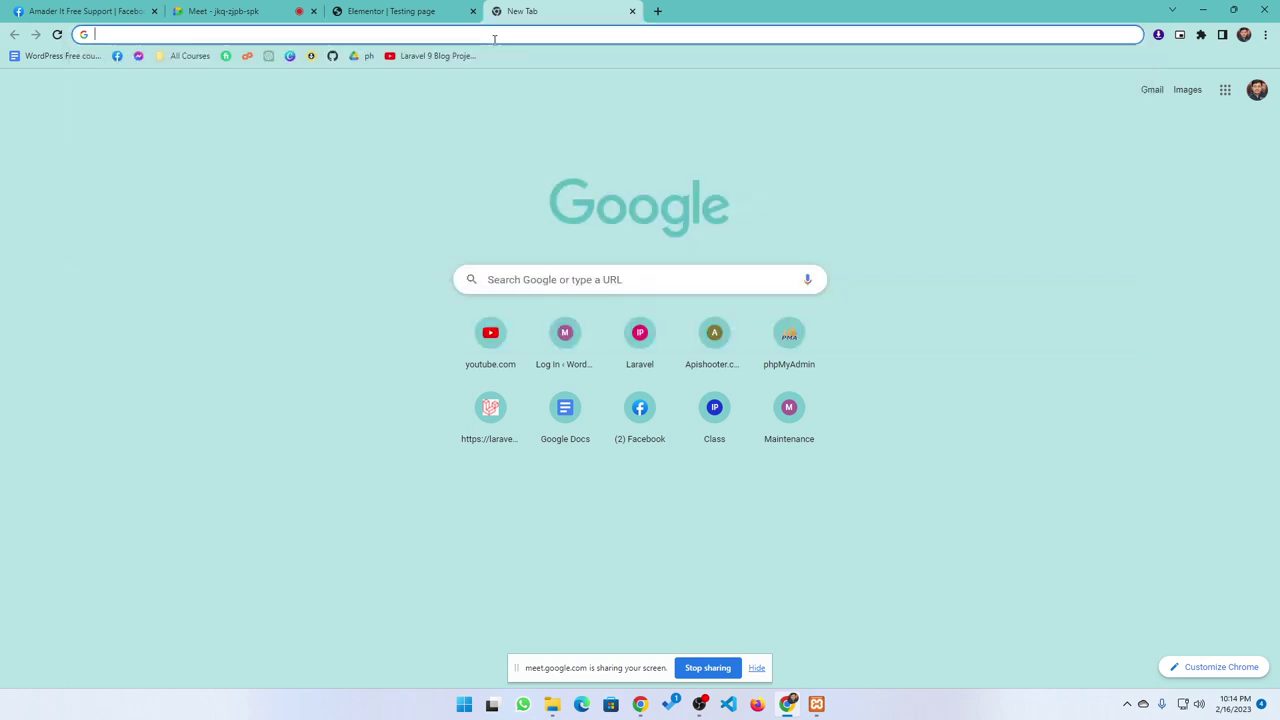
text(light)
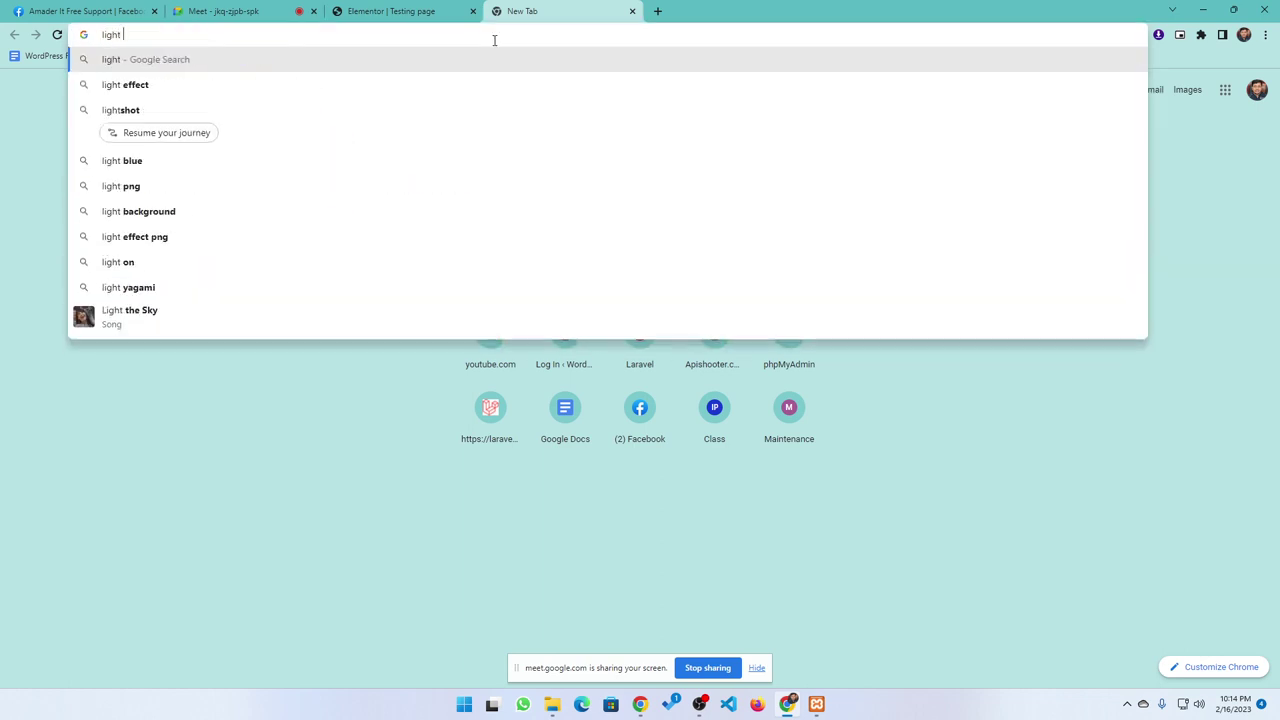
key(Down)
key(Down)
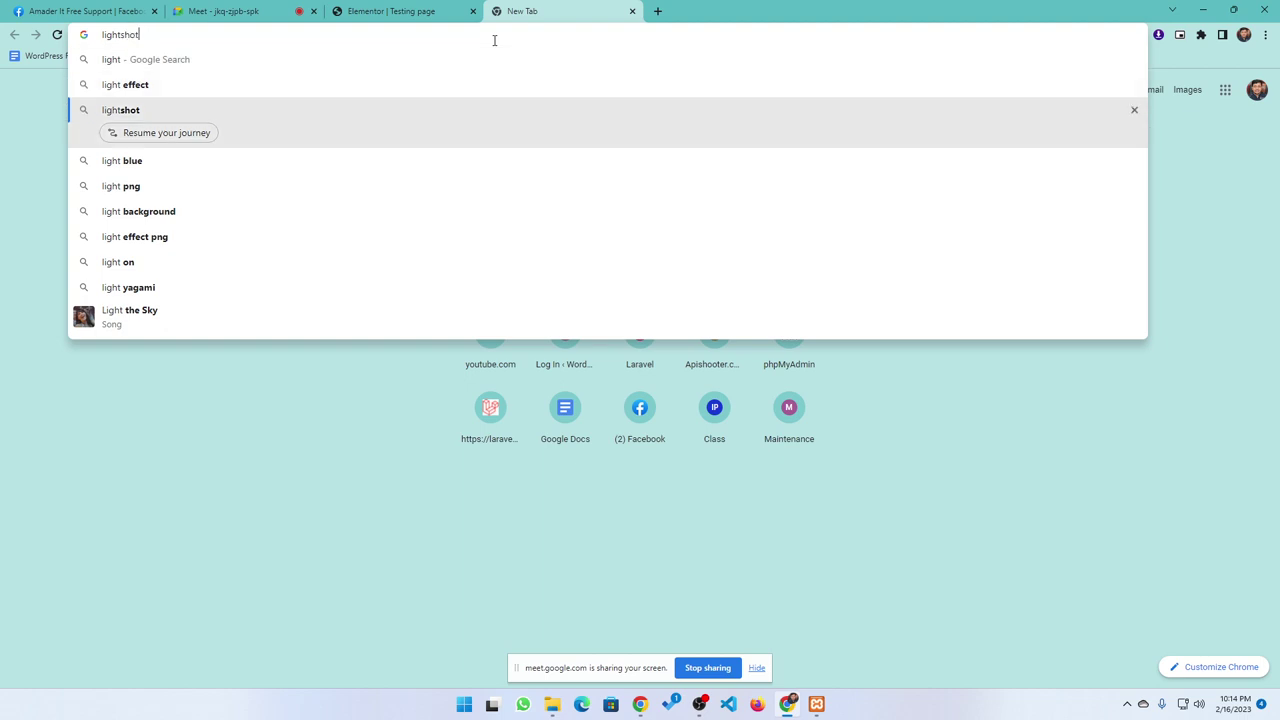
key(Return)
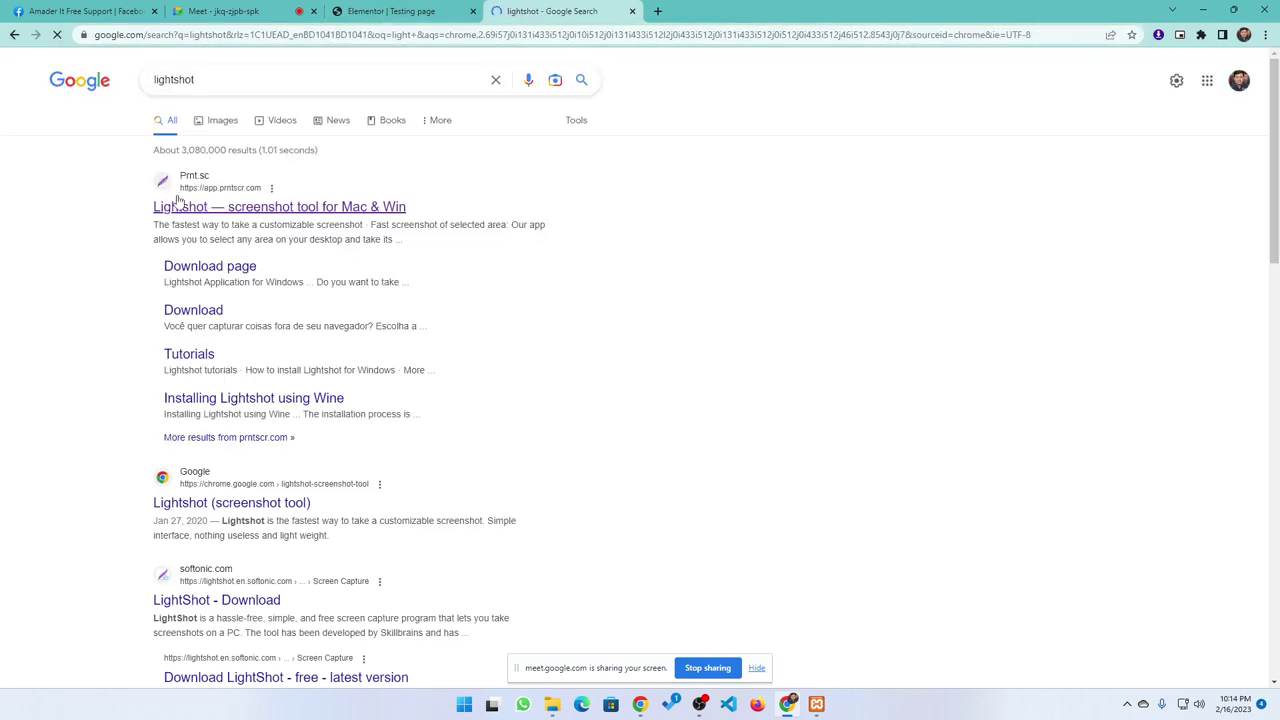
click(169, 206)
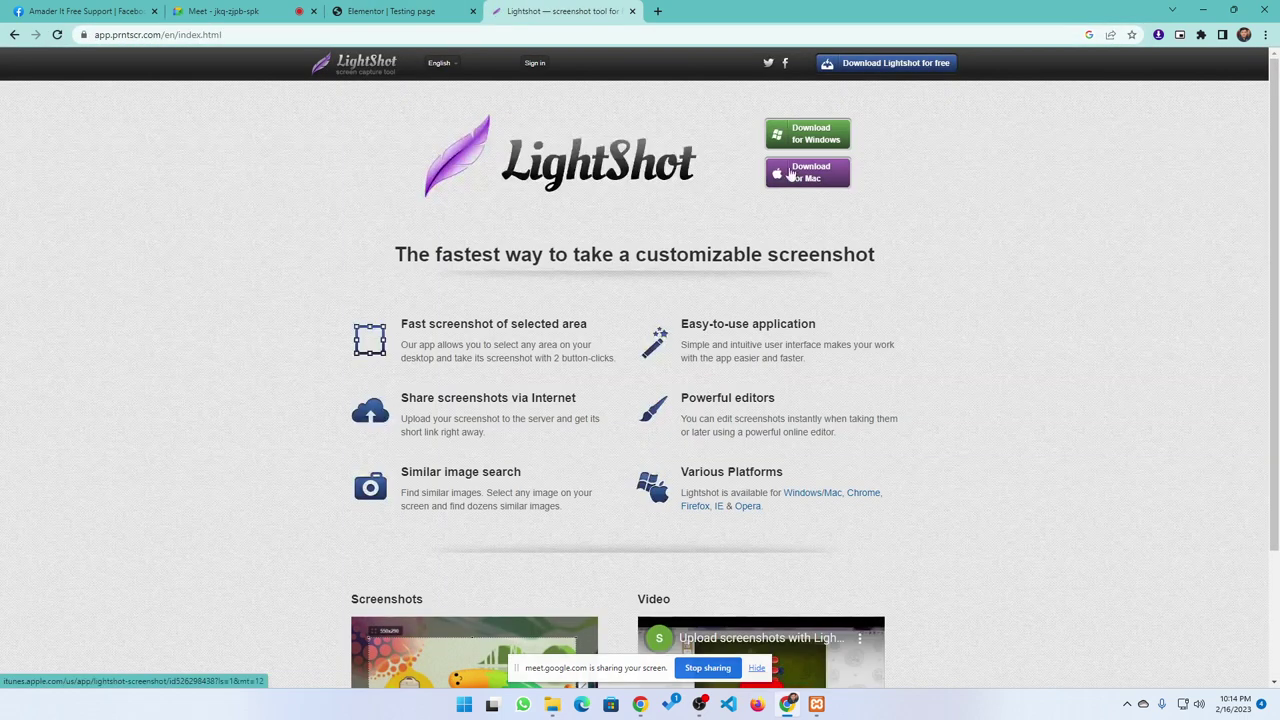
- Search for "lightshot extension" and add the Lightshot (screenshot tool) extension to Chrome from the Chrome Web Store
click(284, 35)
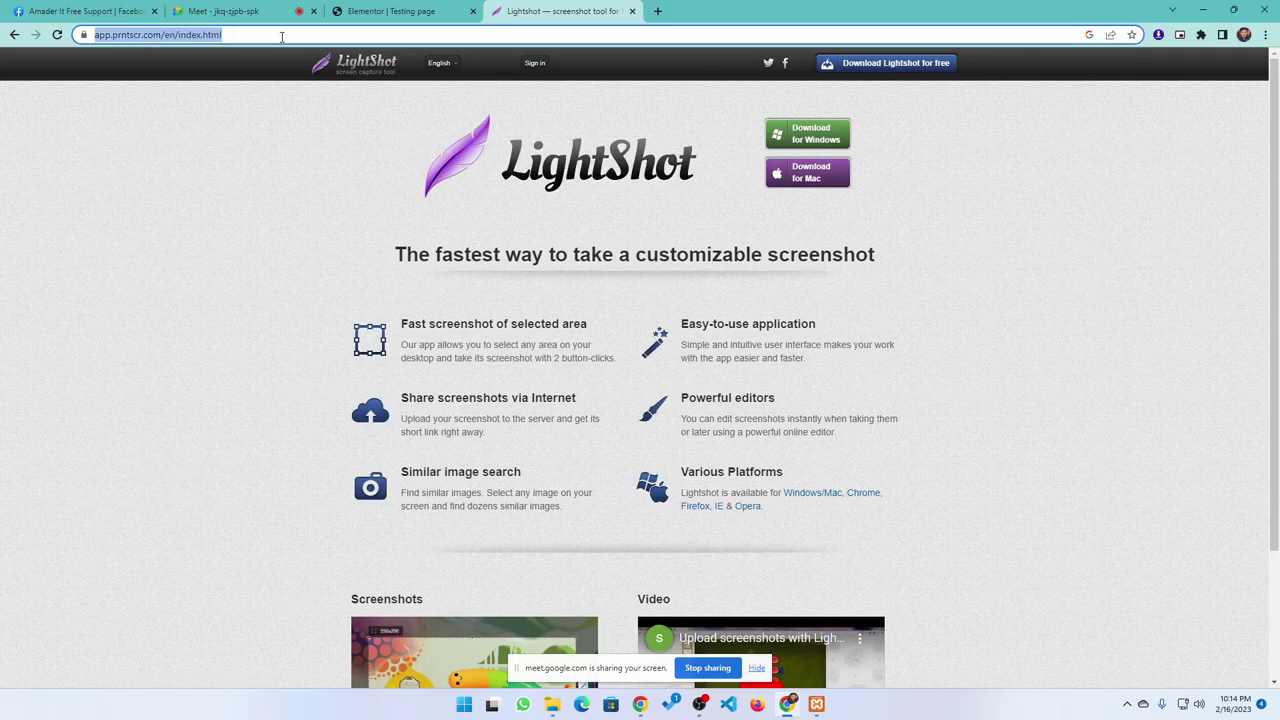
text(light)
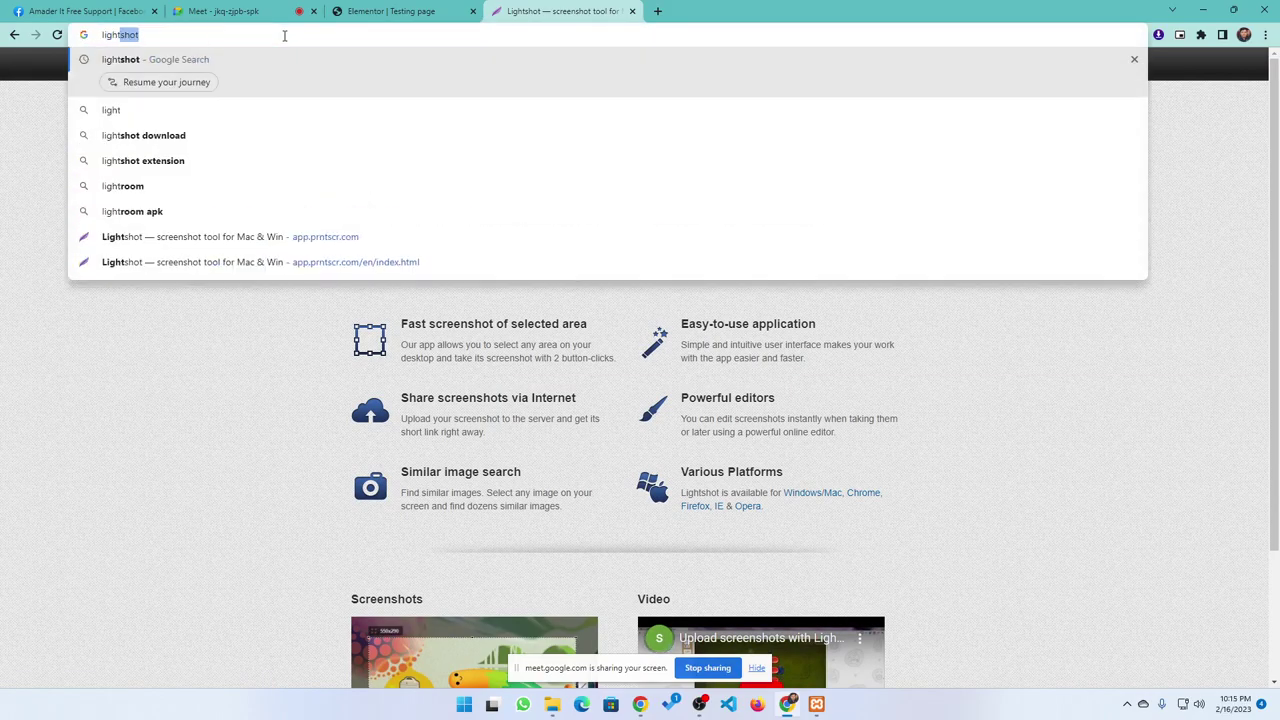
text(shot ex)
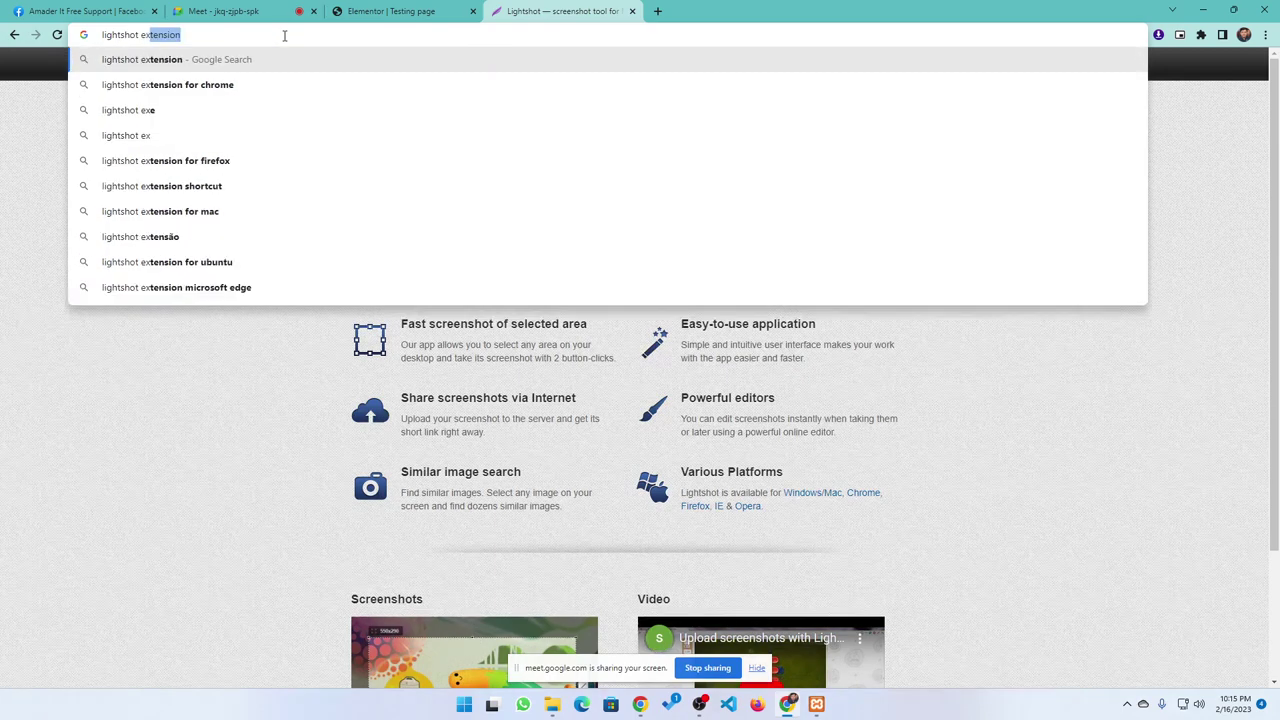
key(Down)
key(Return)
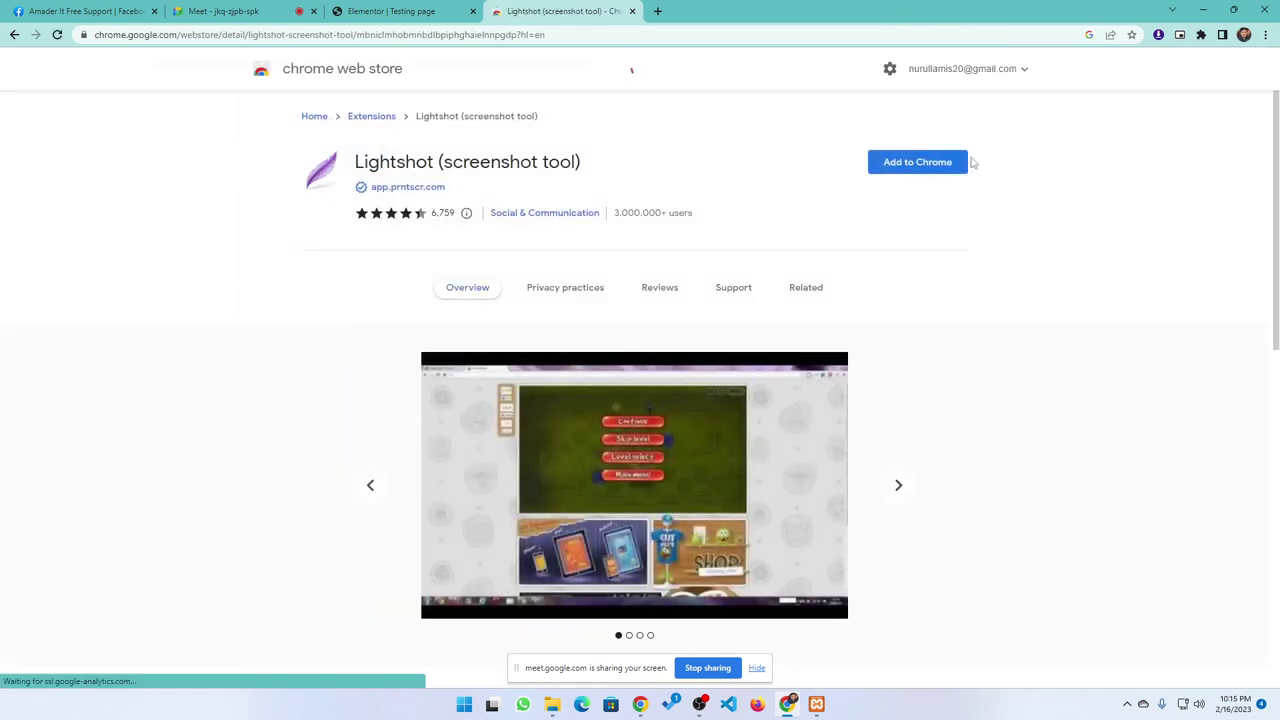
click(930, 165)
click(645, 204)
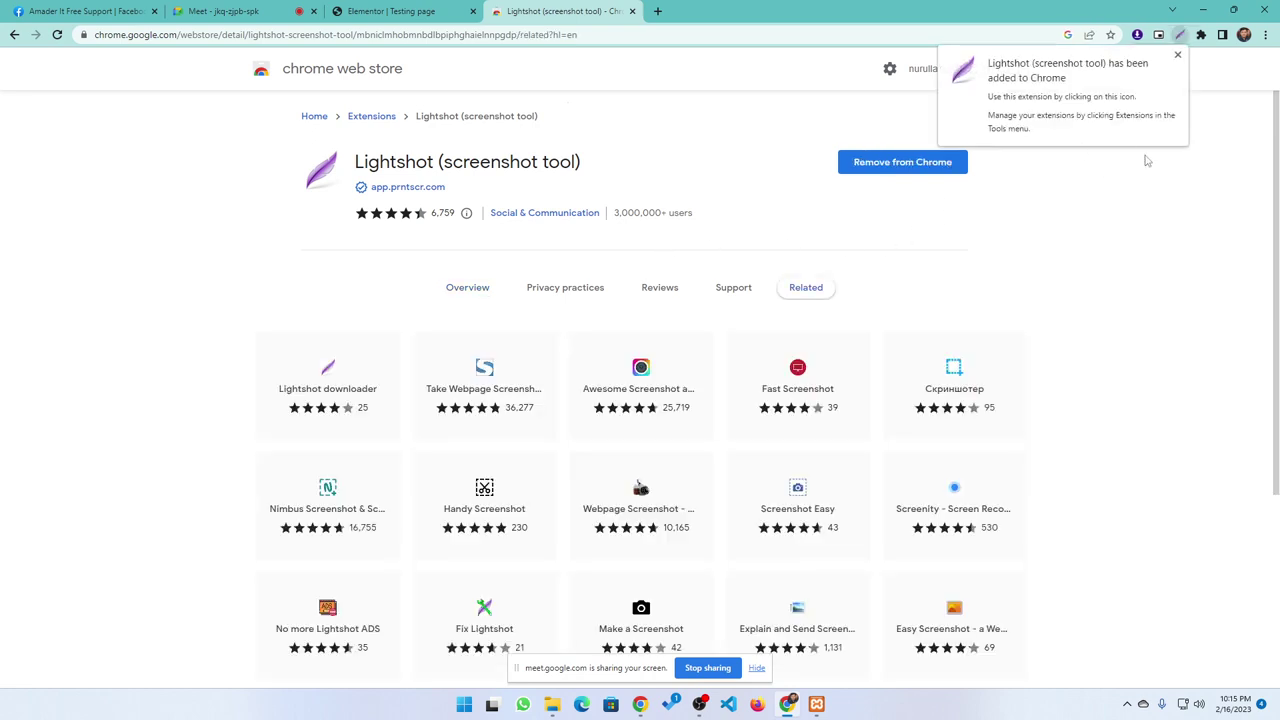
- Pin the Lightshot (screenshot tool) extension in the browser and return to the Elementor editor
click(1201, 35)
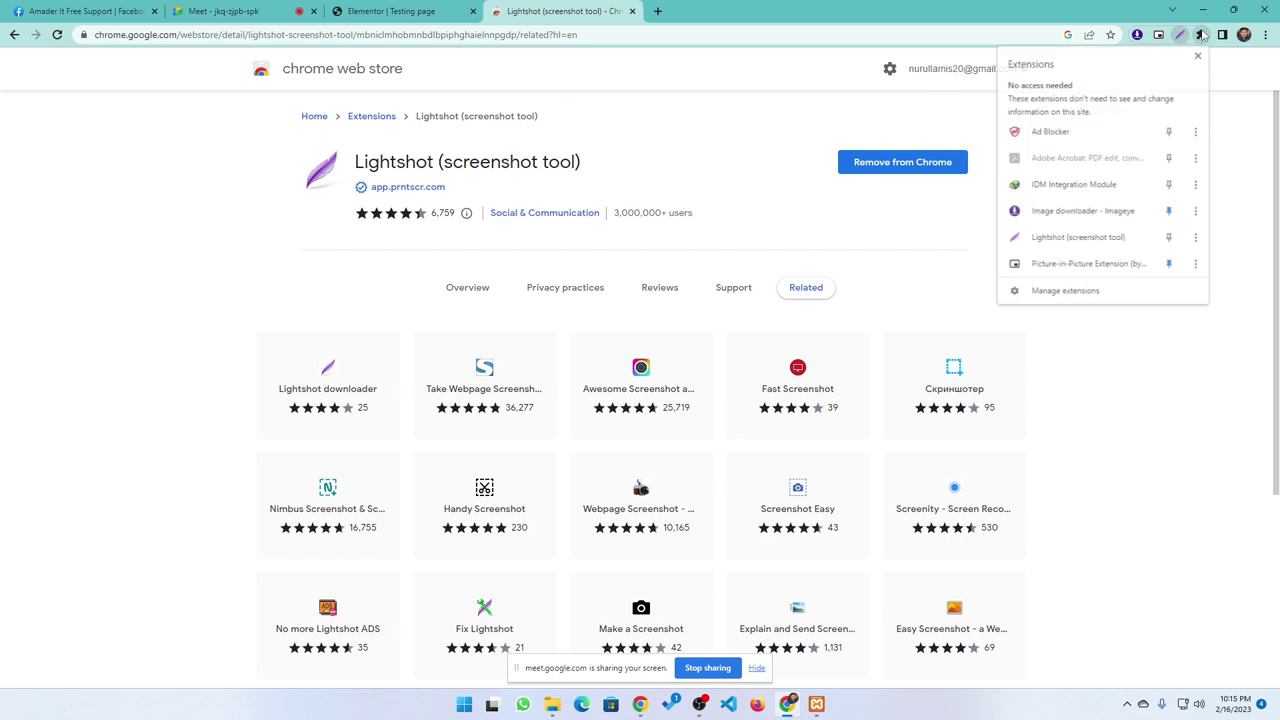
click(1170, 238)
click(438, 18)
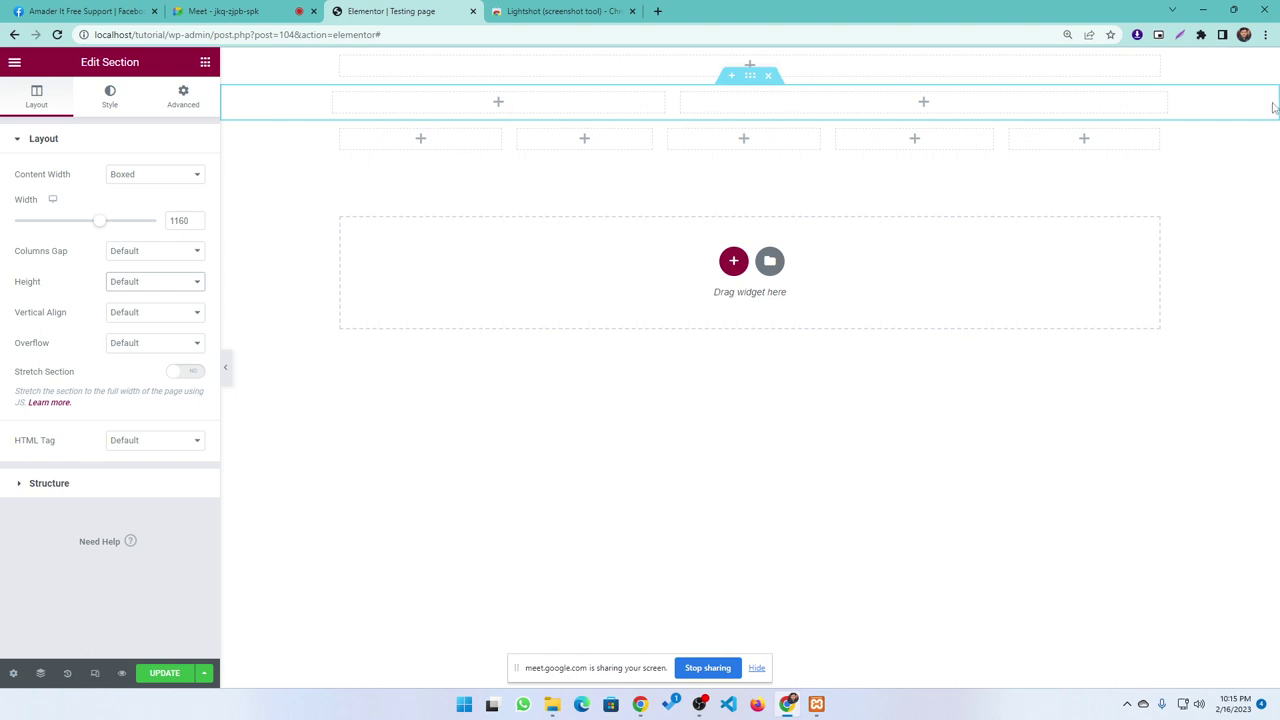
- Capture the Elementor canvas with Lightshot, mark the gaps around the two-column section with three arrows, and discard the capture
click(1179, 35)
drag(299, 66, 1190, 590)
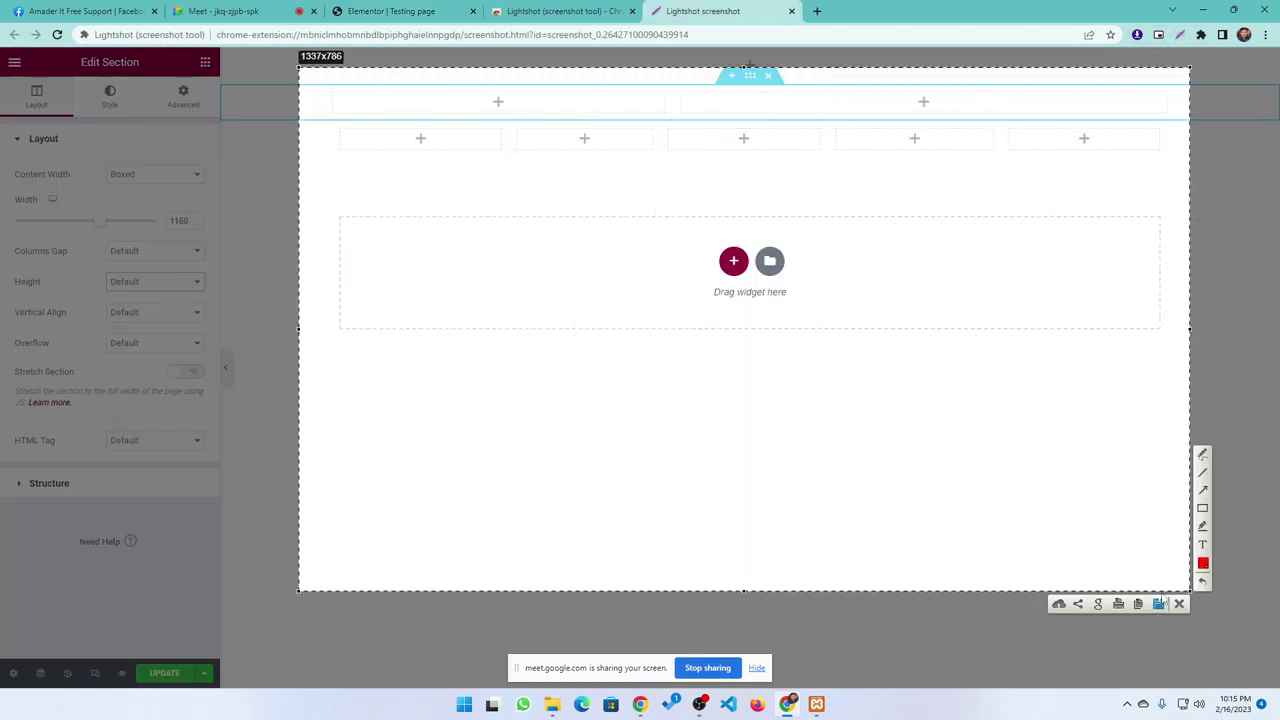
click(1205, 488)
drag(279, 140, 341, 140)
drag(1203, 135, 1162, 140)
drag(441, 88, 440, 104)
click(1179, 605)
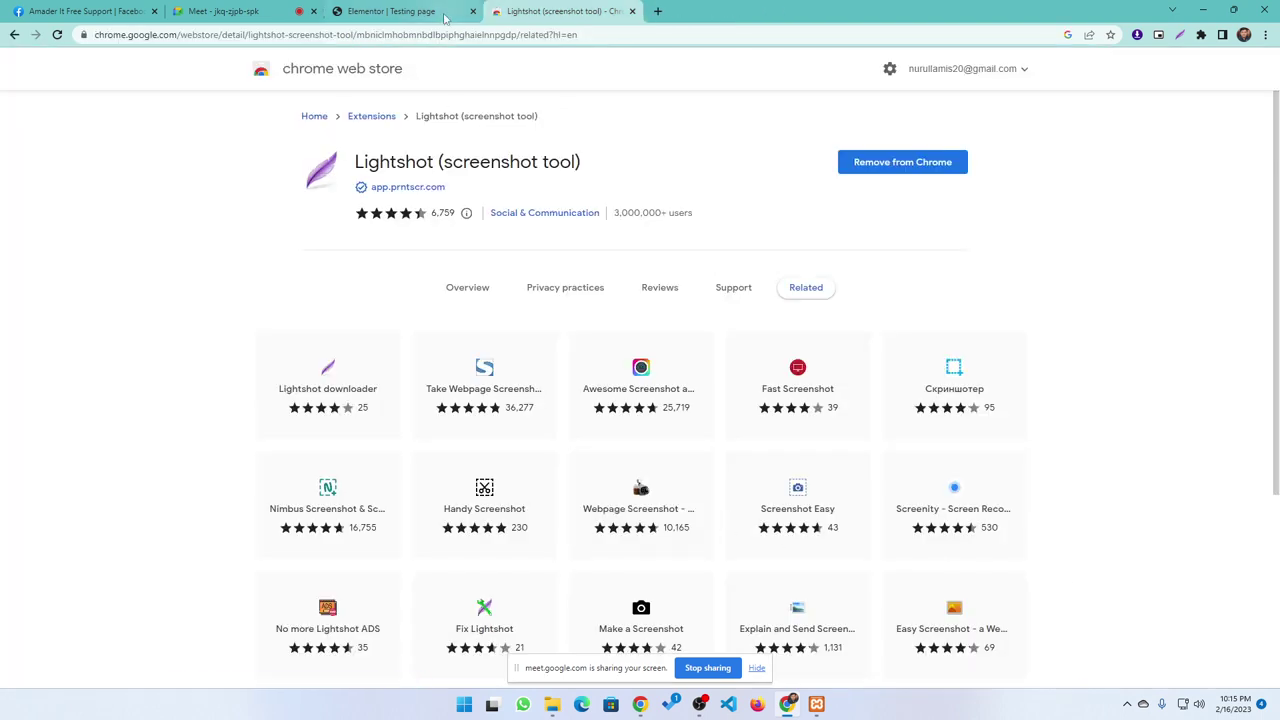
- Close the Chrome Web Store page and set the two-column section's height to Min Height
click(631, 11)
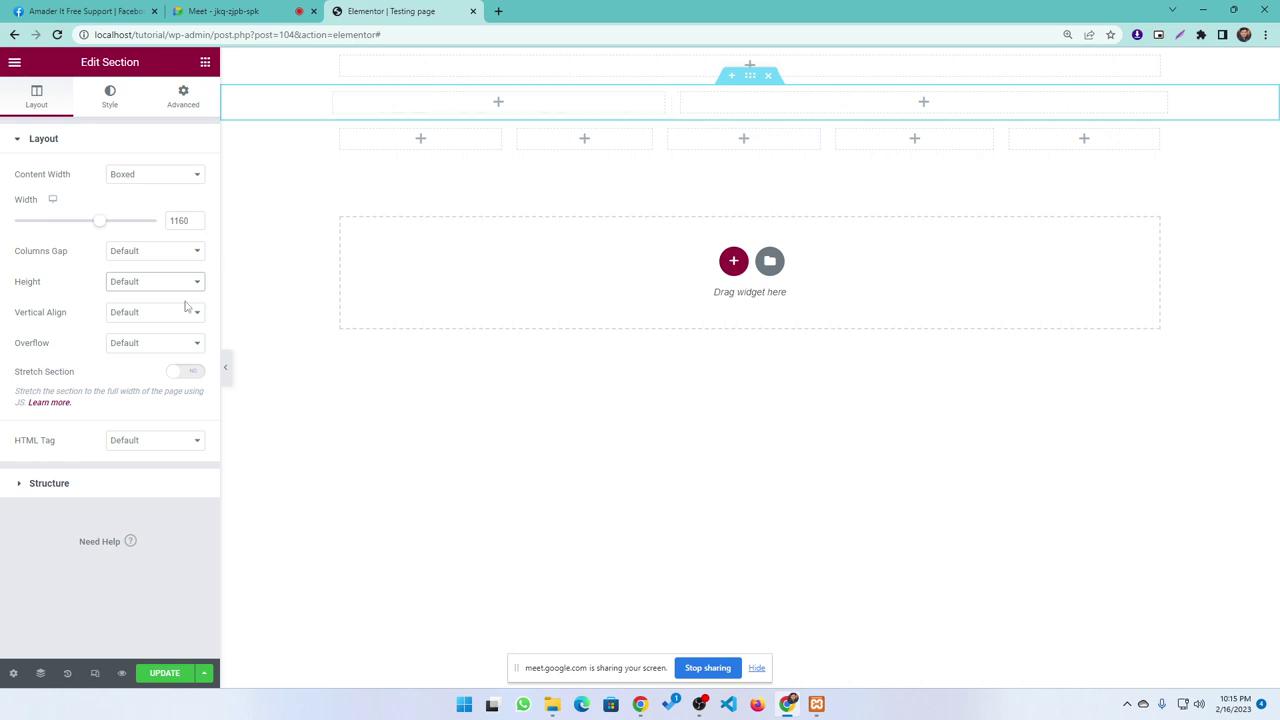
click(141, 287)
click(130, 321)
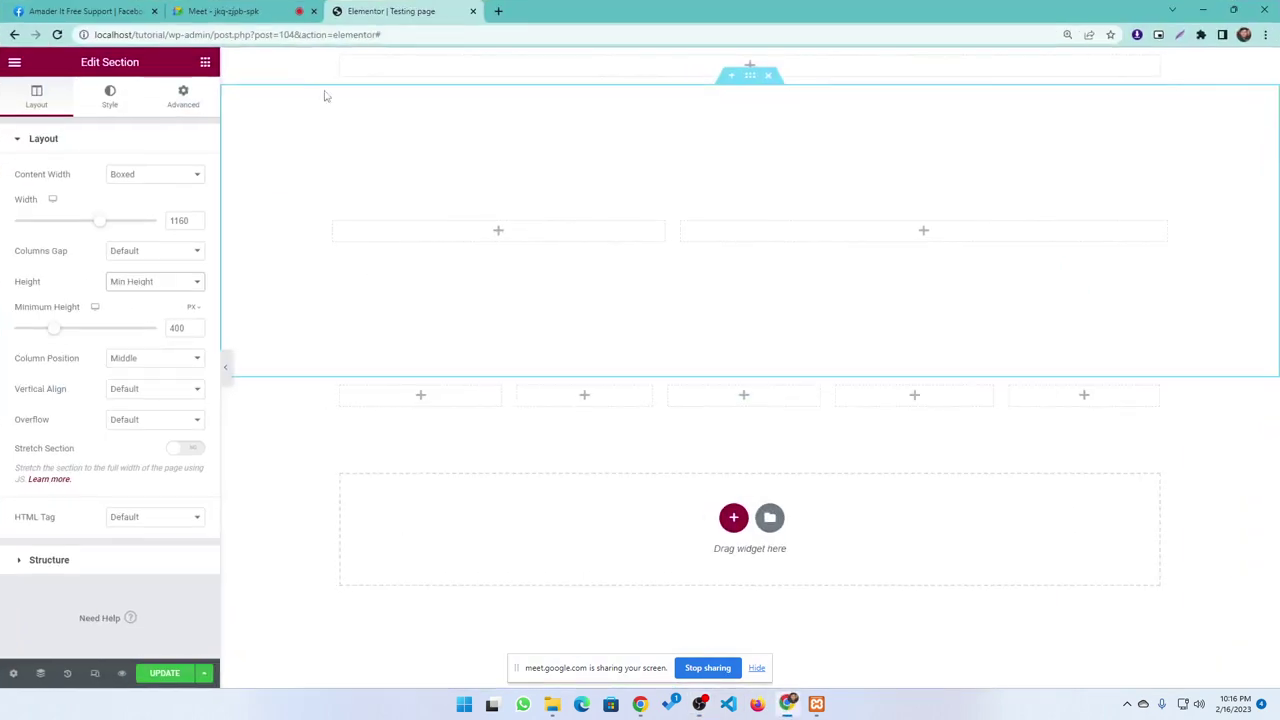
- Switch to the Google Meet call, pin and unpin your own tile, and return to the Elementor editor
click(220, 11)
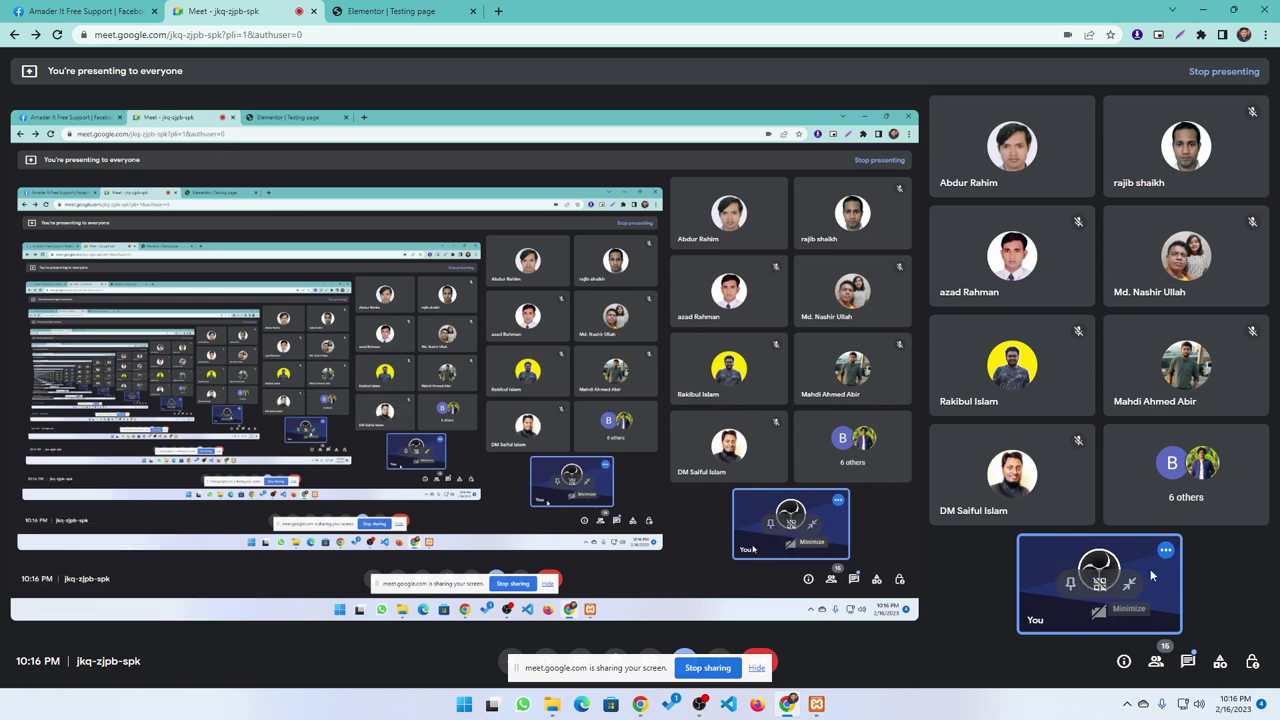
click(1074, 582)
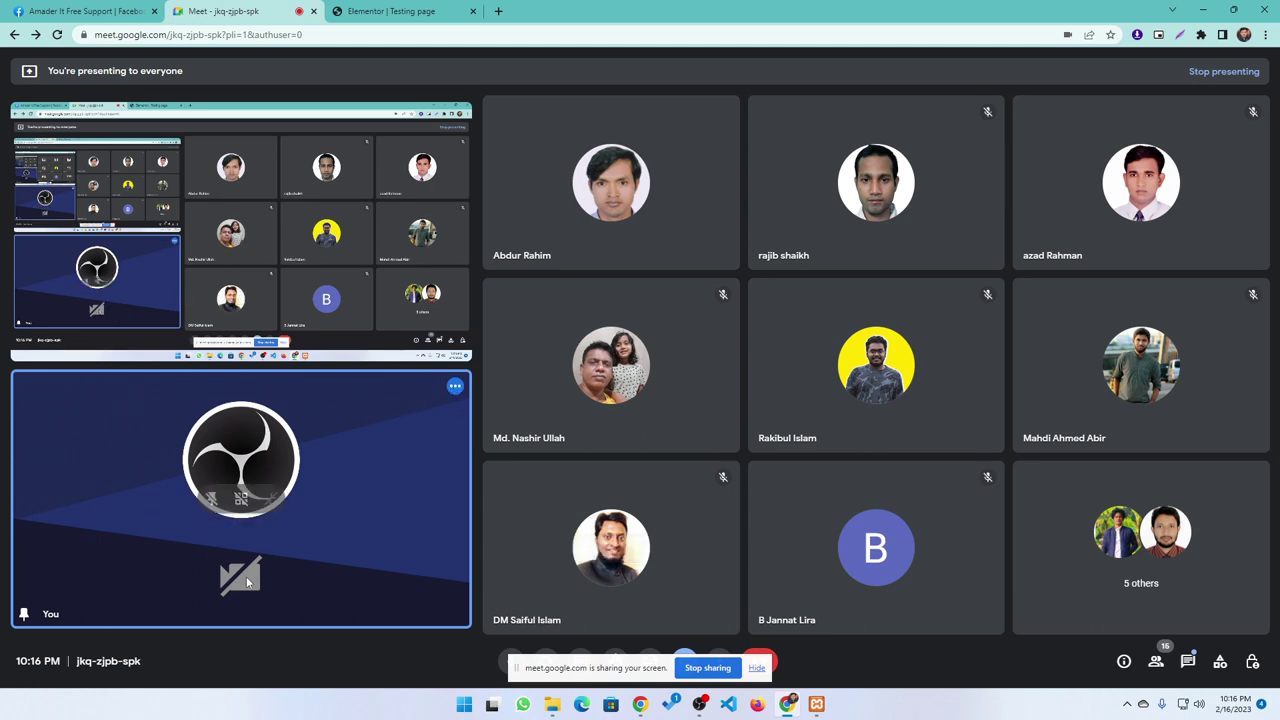
click(212, 499)
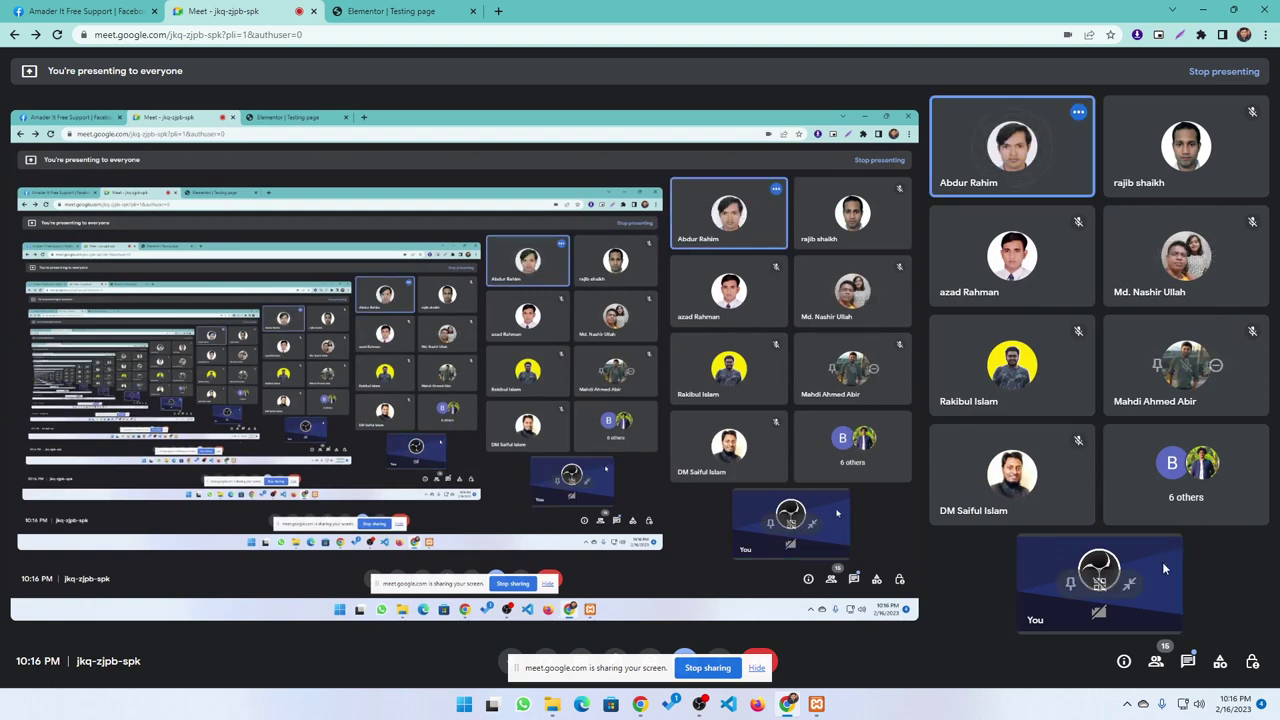
click(1100, 590)
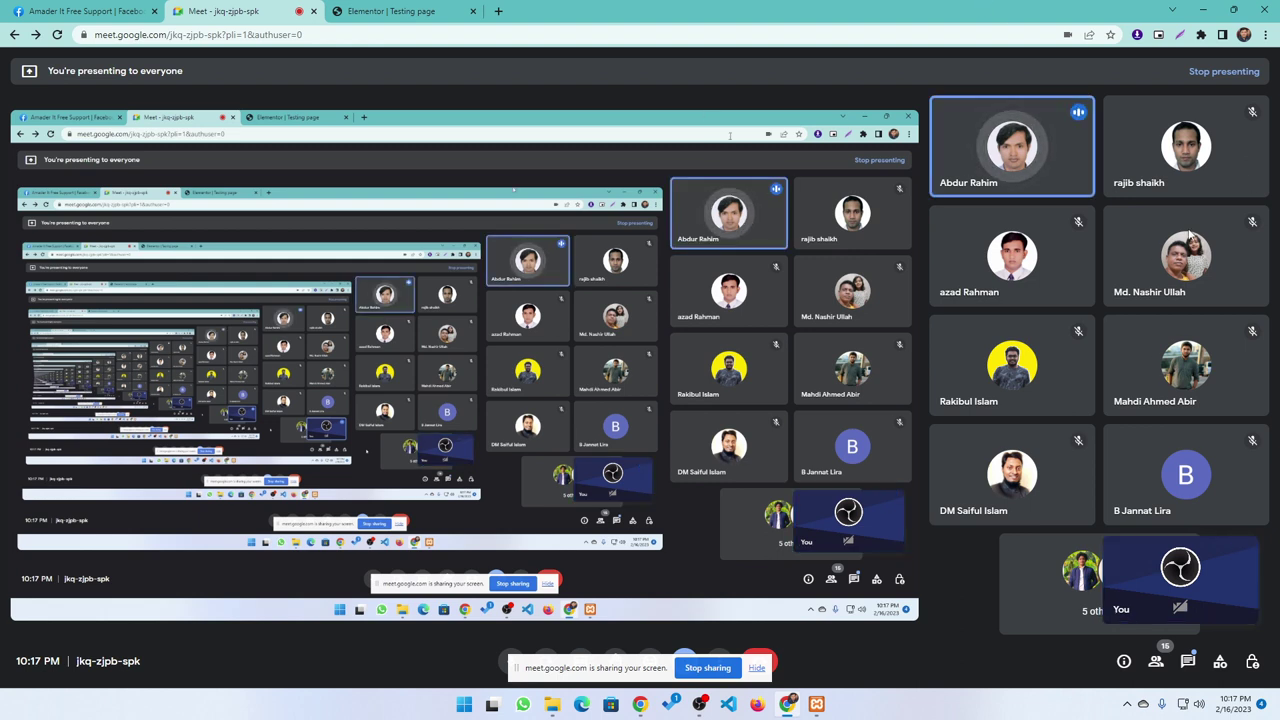
click(392, 11)
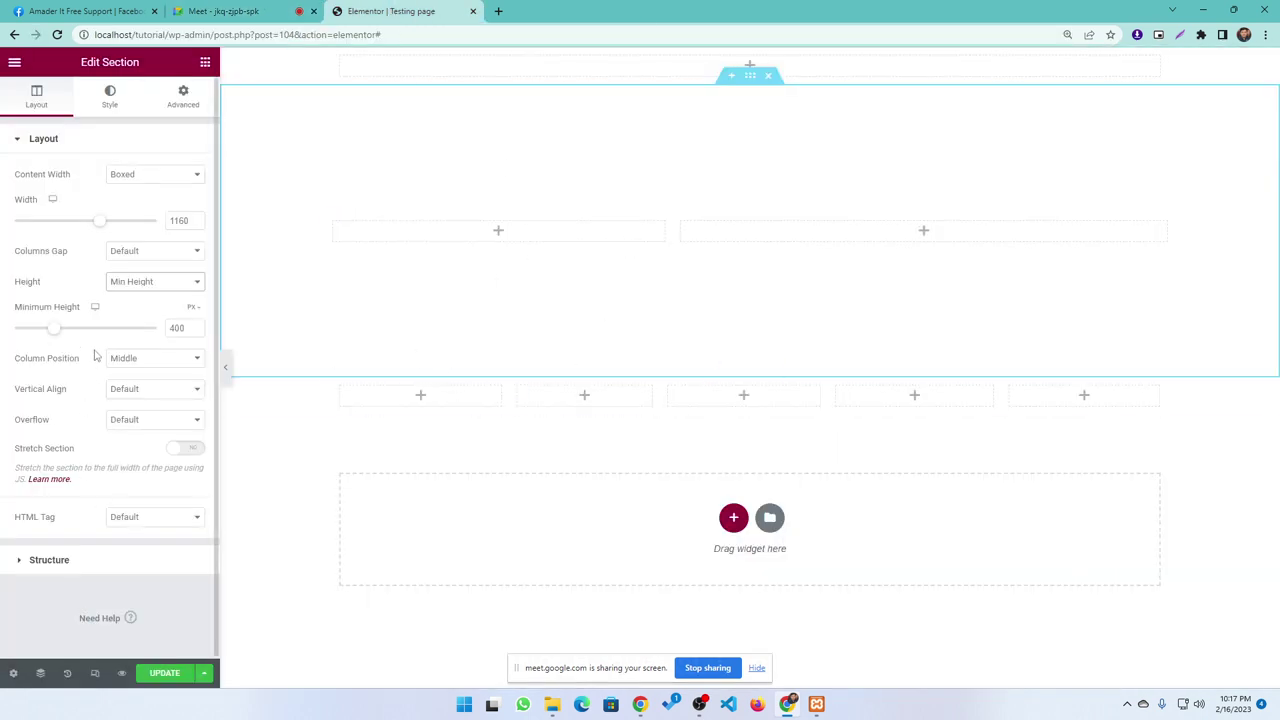
- Try the Top and Middle vertical alignments on the two-column section
click(155, 396)
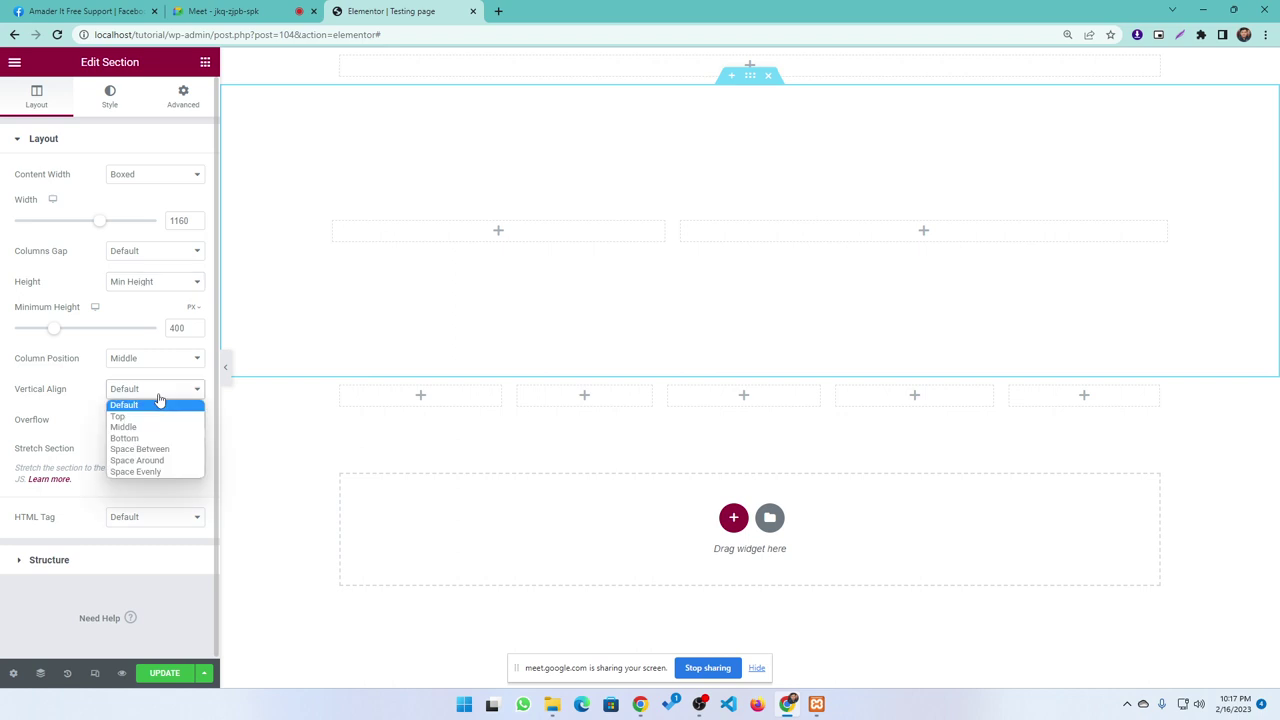
click(130, 416)
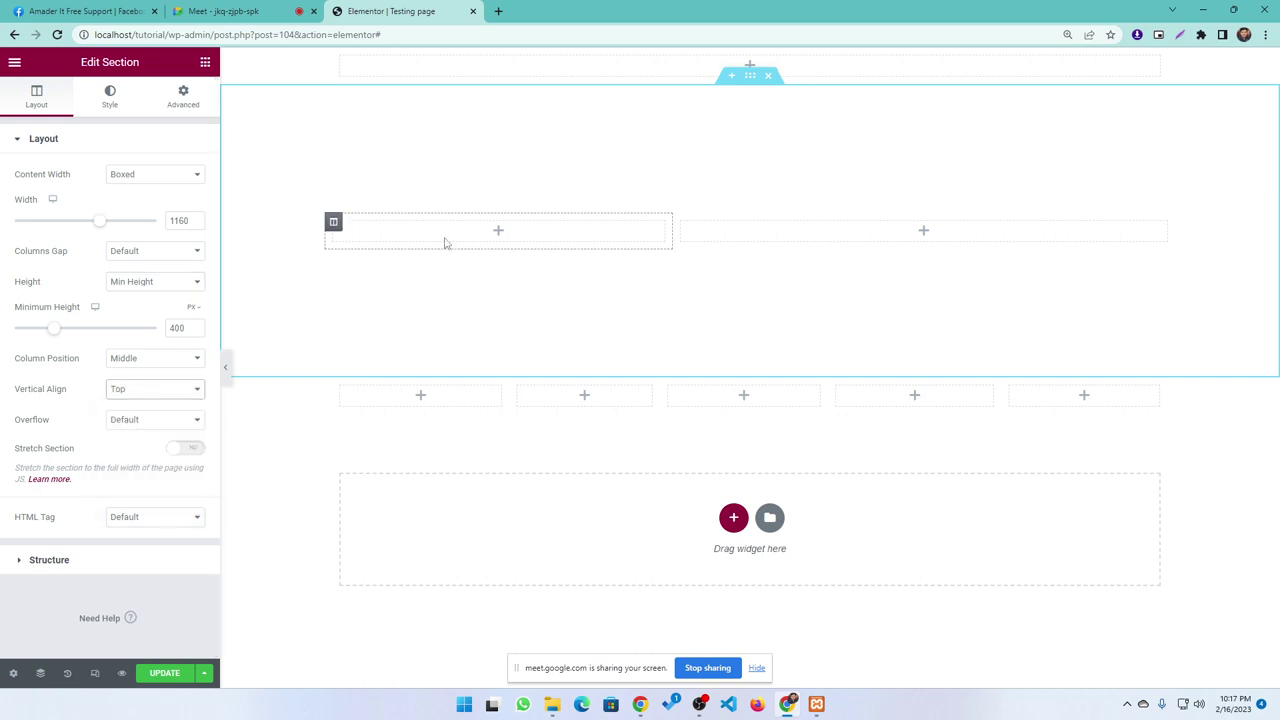
click(153, 398)
click(126, 437)
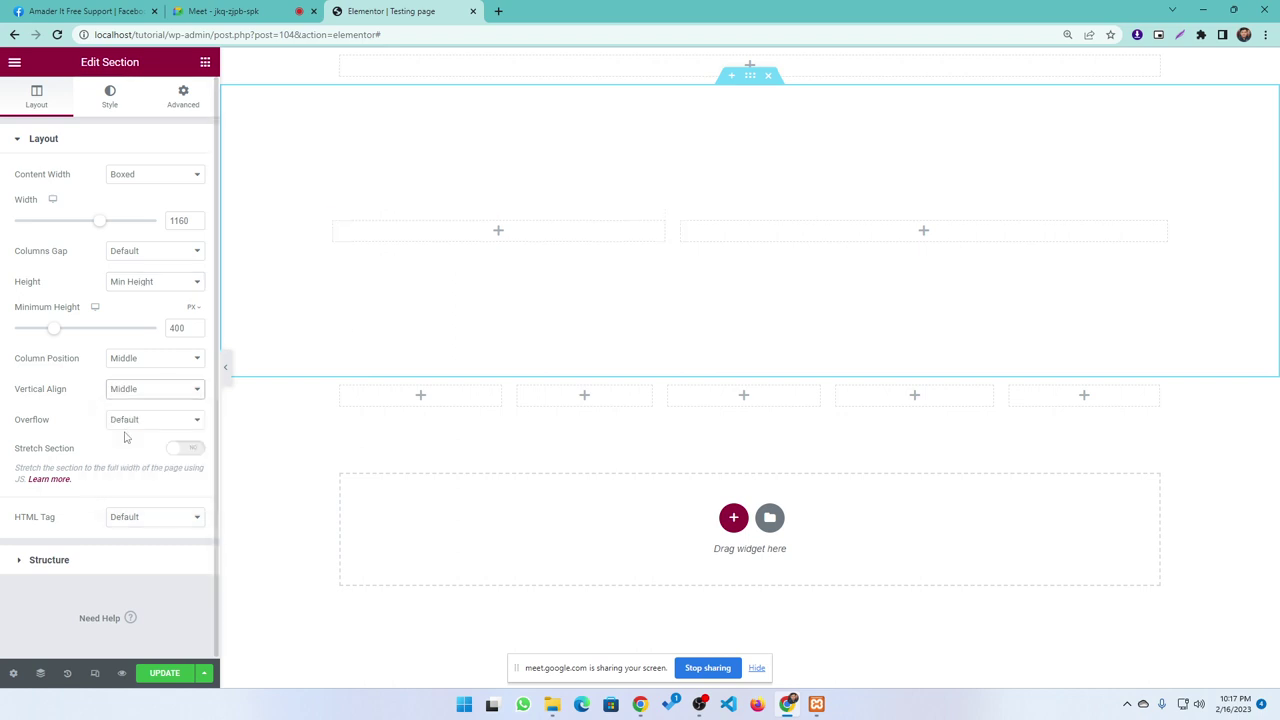
- Try the Hidden overflow on the two-column section and restore it to Default
click(145, 420)
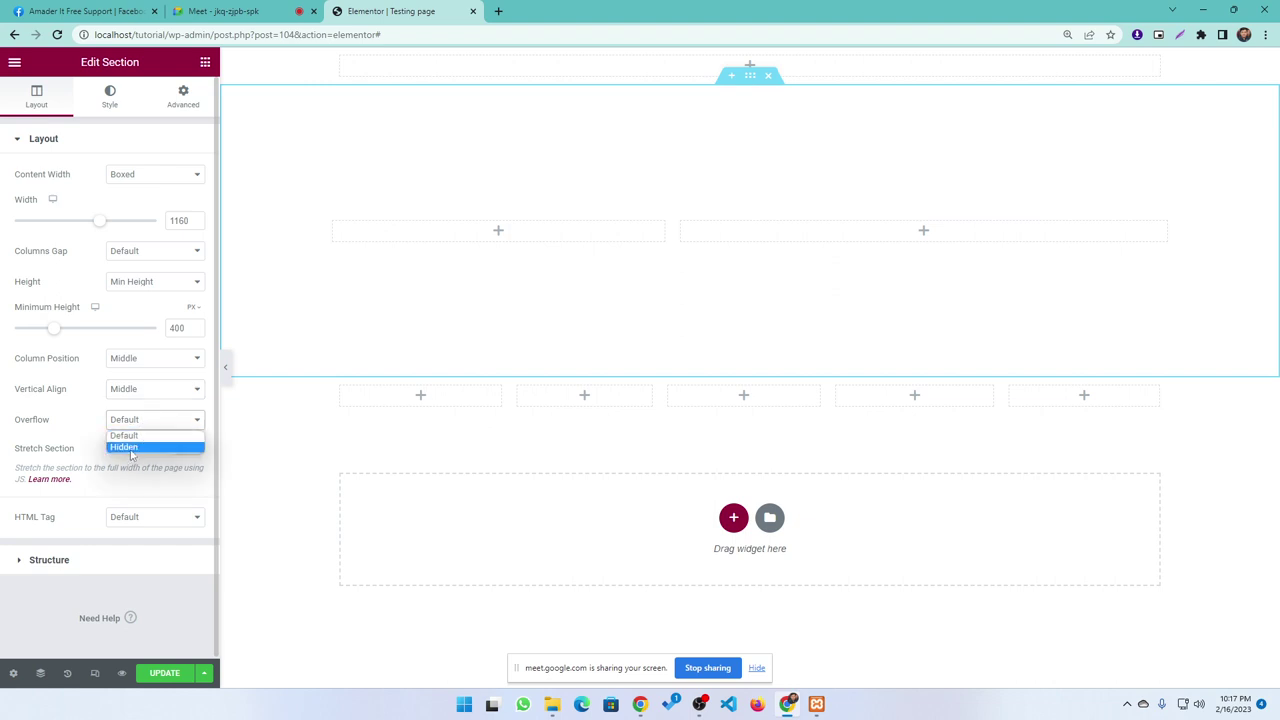
click(130, 448)
click(139, 423)
click(131, 426)
- Set the two-column section's vertical alignment to Bottom, and try switching Stretch Section on and back off
click(134, 391)
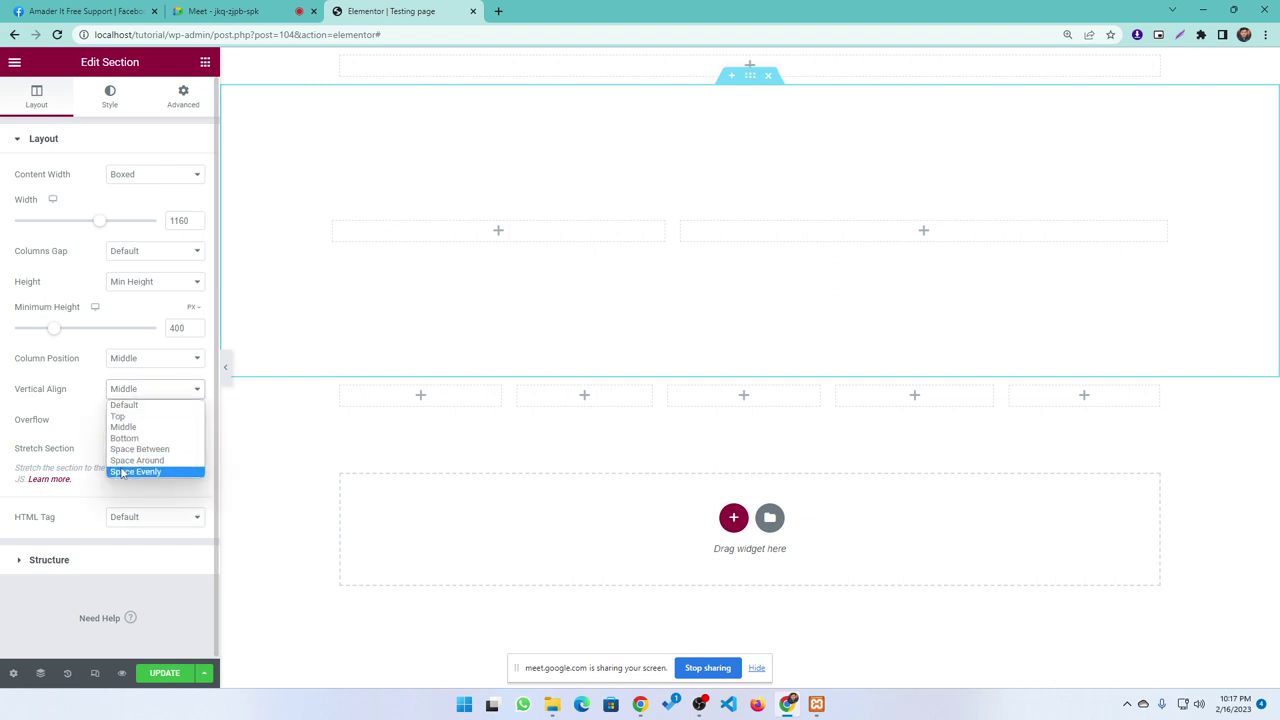
click(125, 439)
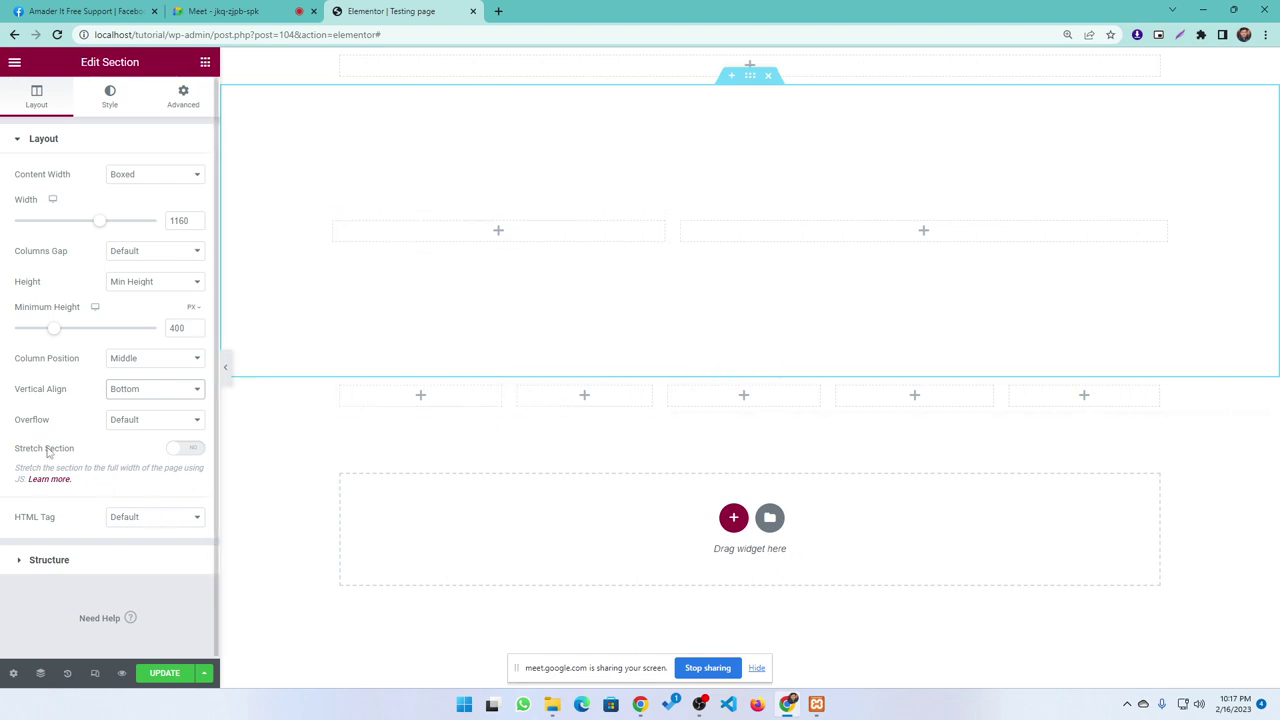
click(139, 424)
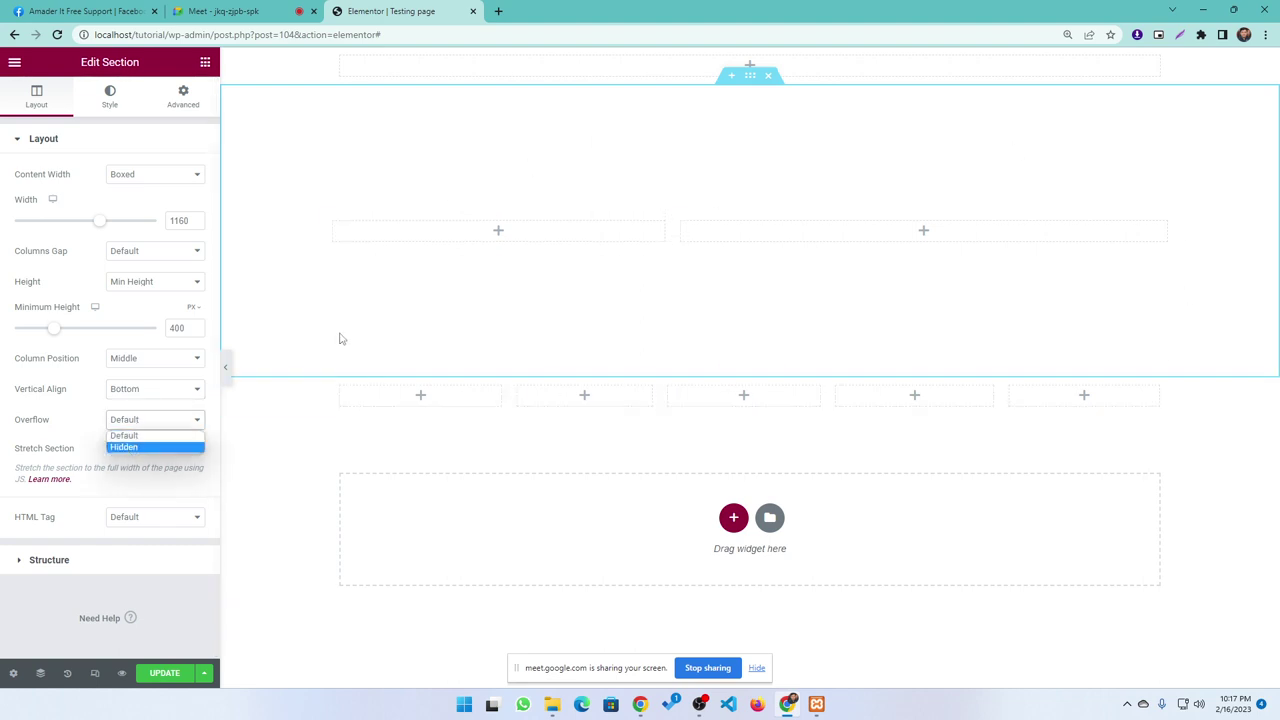
click(78, 433)
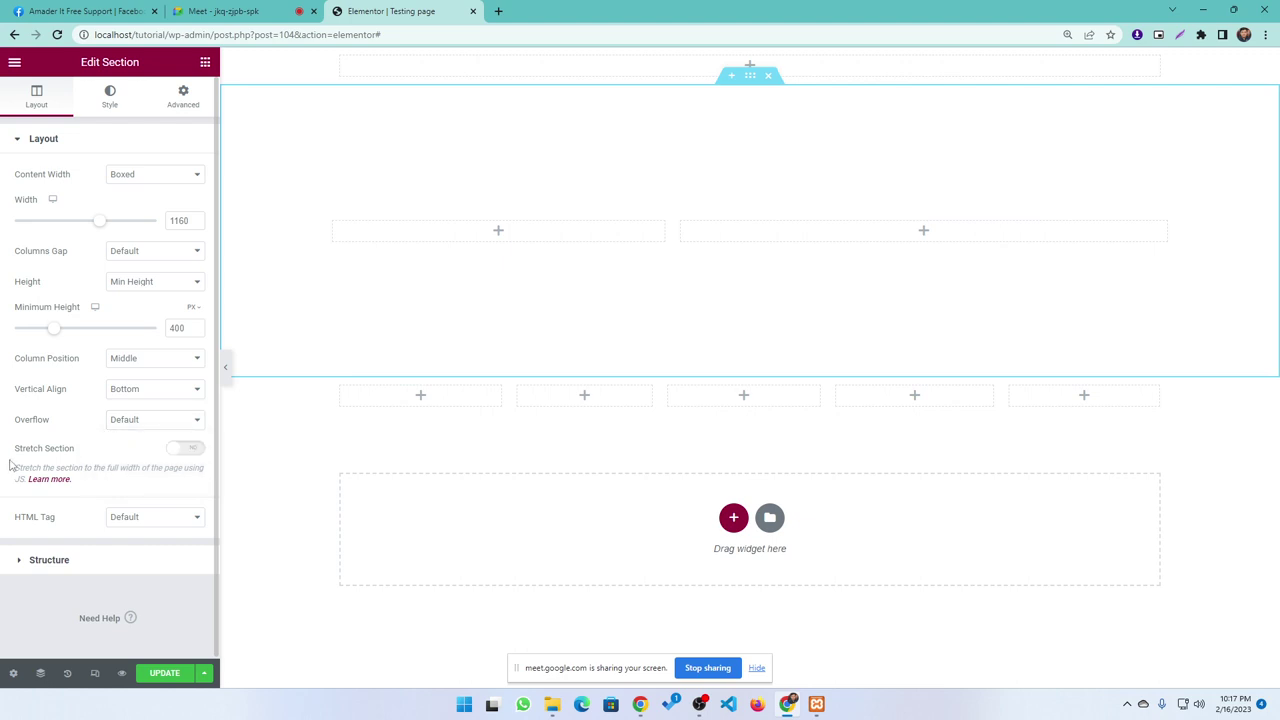
click(191, 453)
click(191, 453)
- Mute the unmuted participant in the Google Meet call and return to the Elementor editor
click(290, 12)
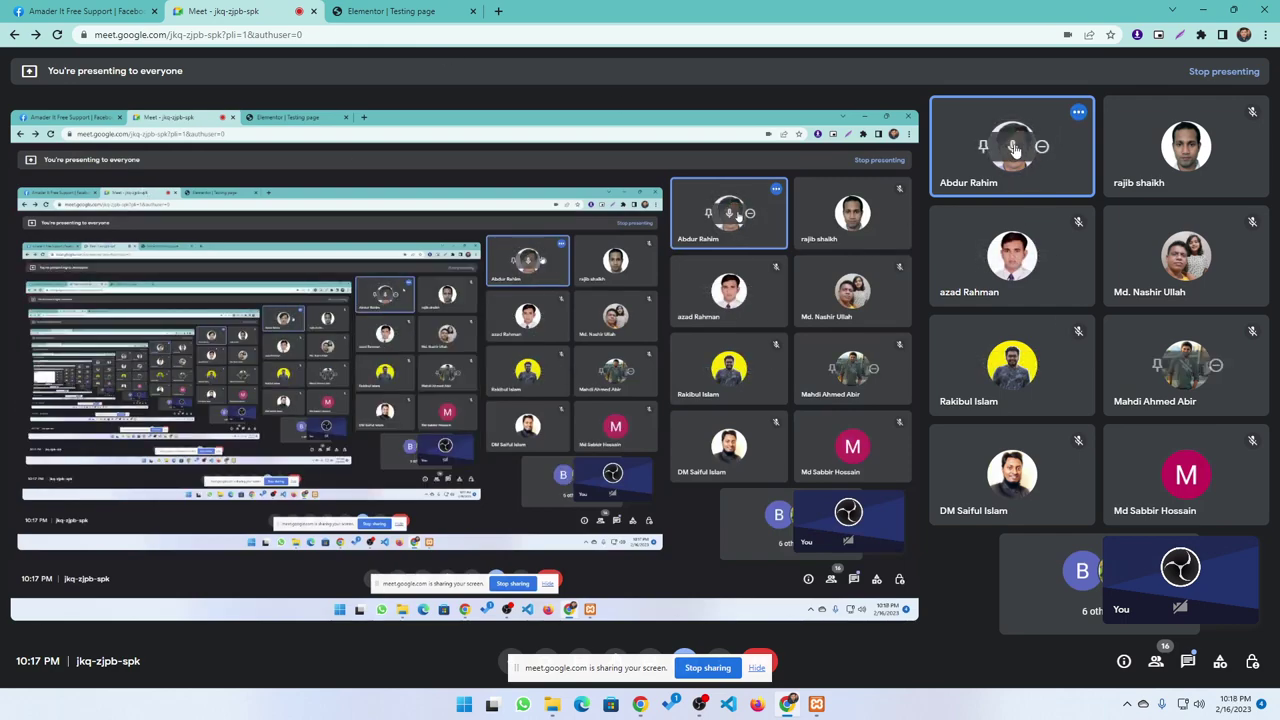
click(1012, 148)
click(732, 395)
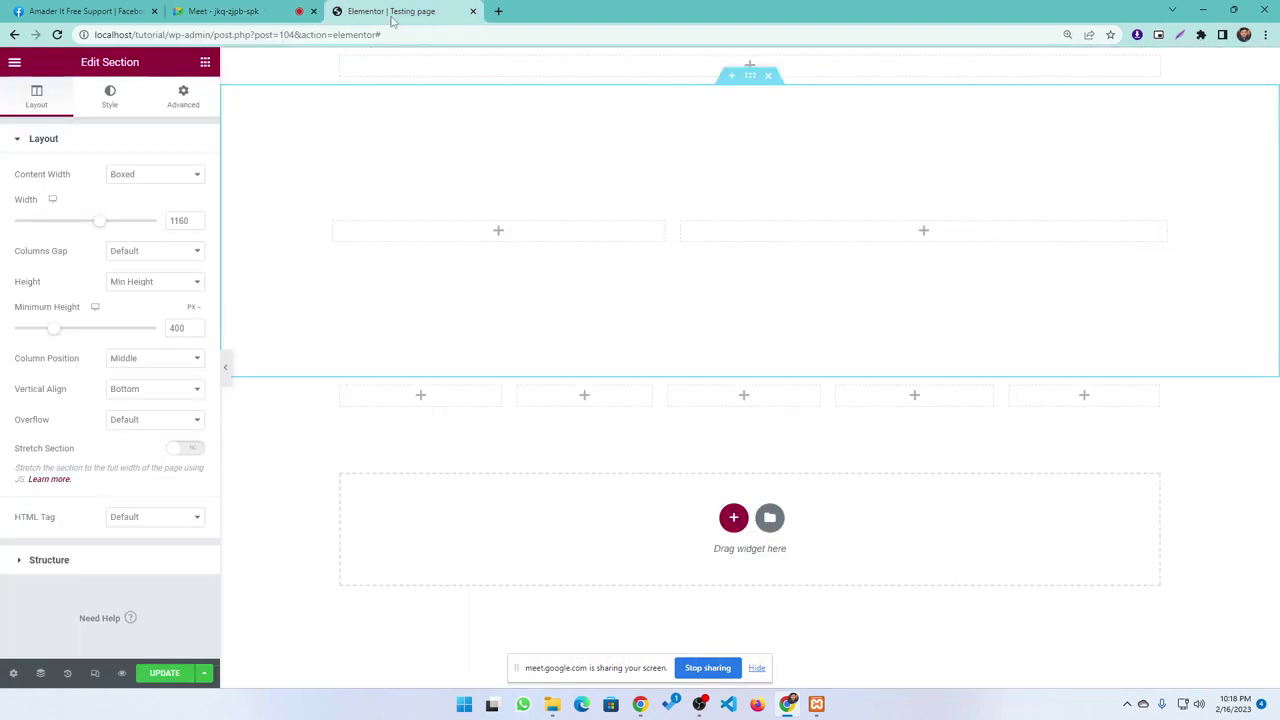
click(390, 11)
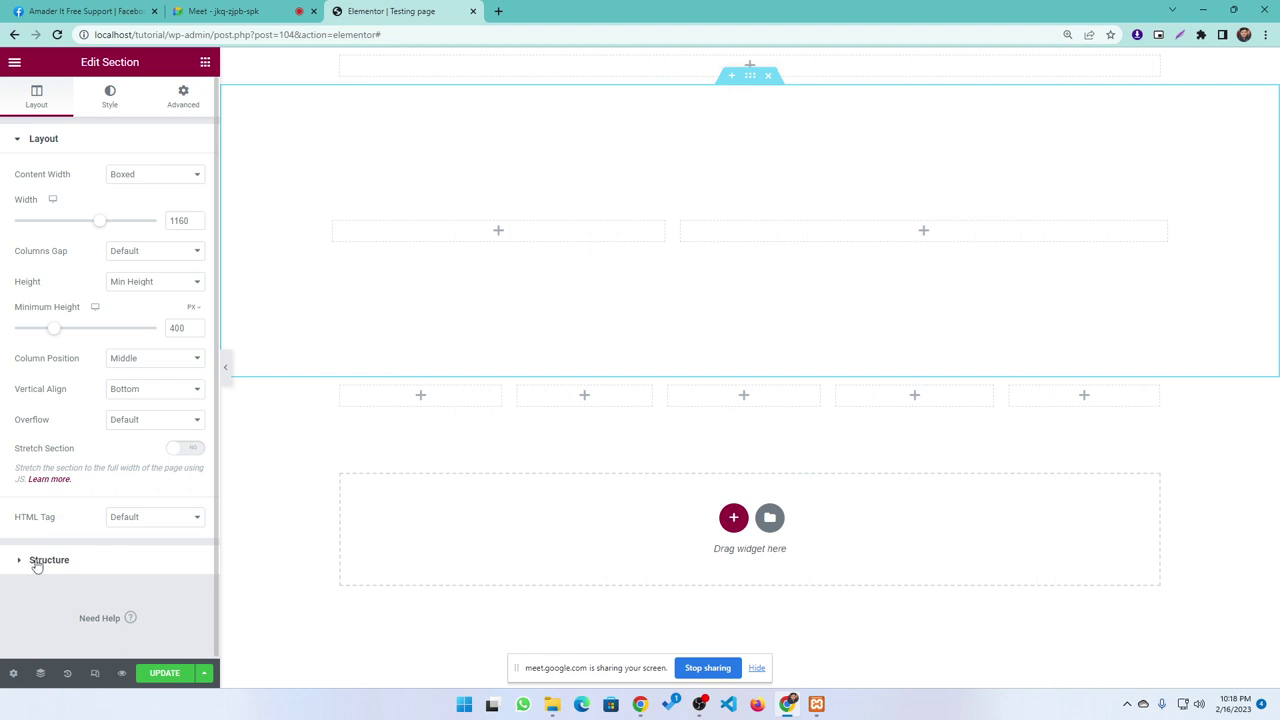
- Examine the two-column section's structure presets and layout settings, and open its style settings
click(40, 561)
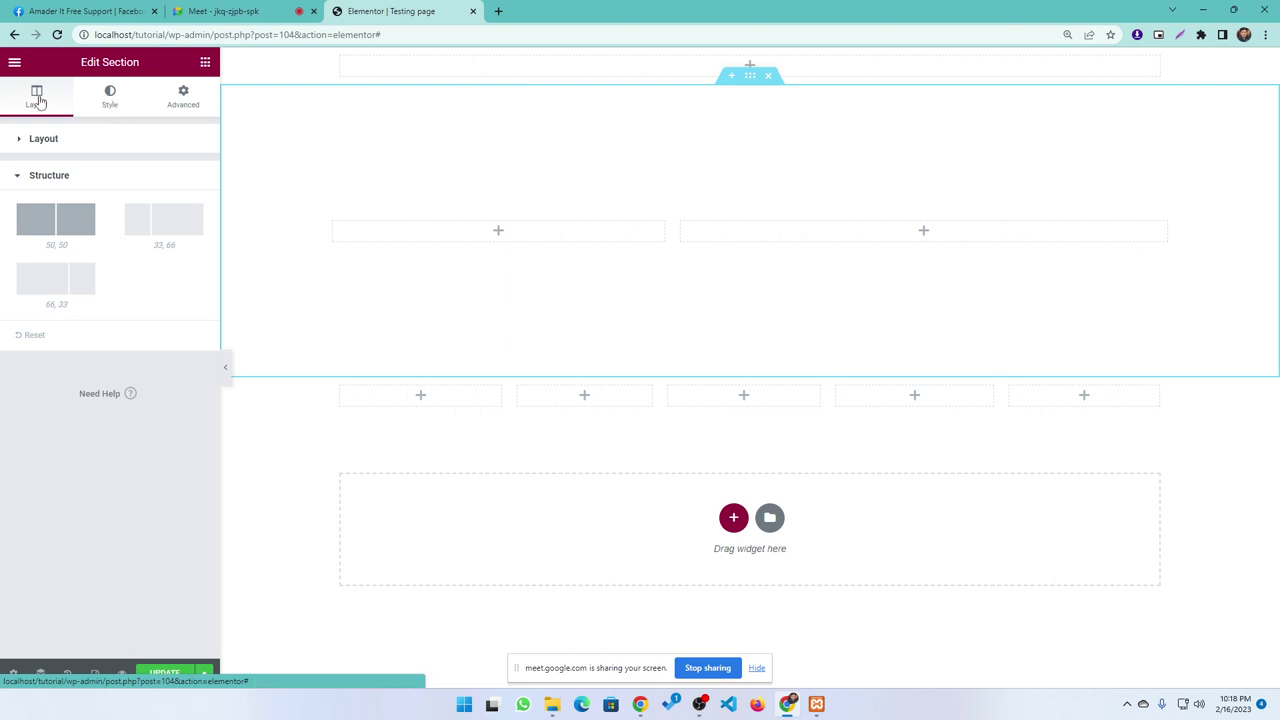
click(42, 142)
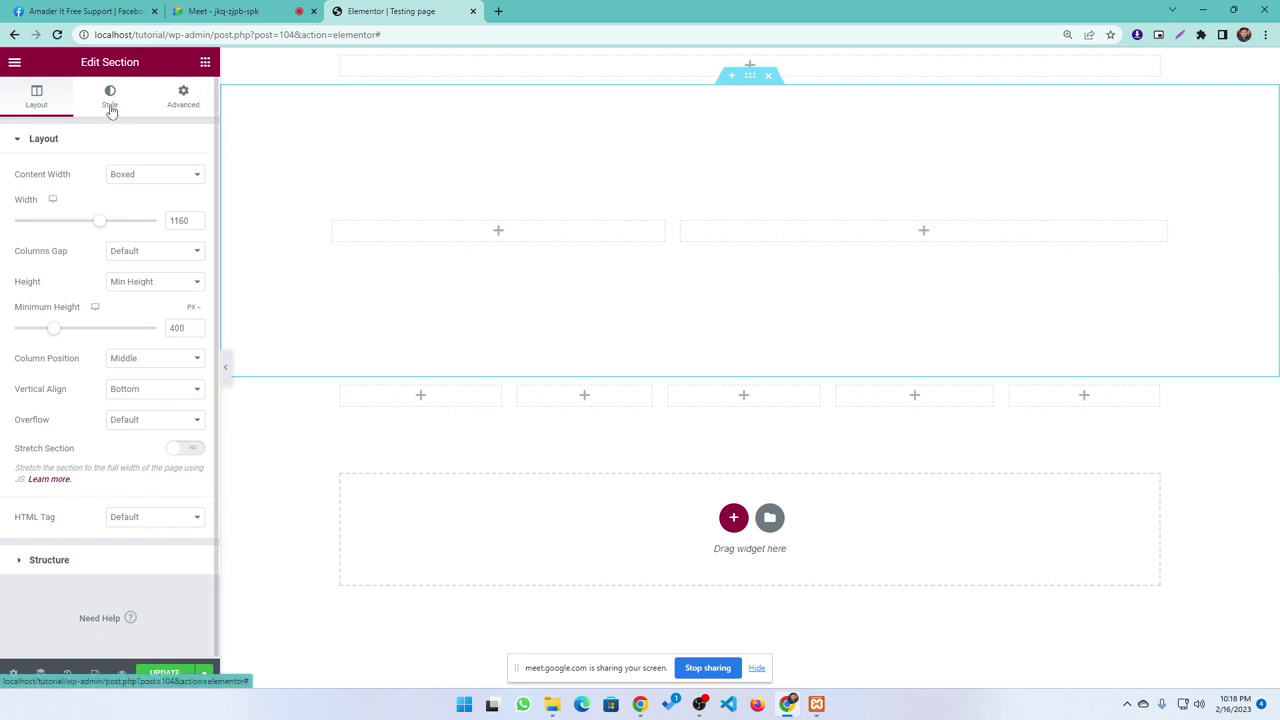
click(109, 105)
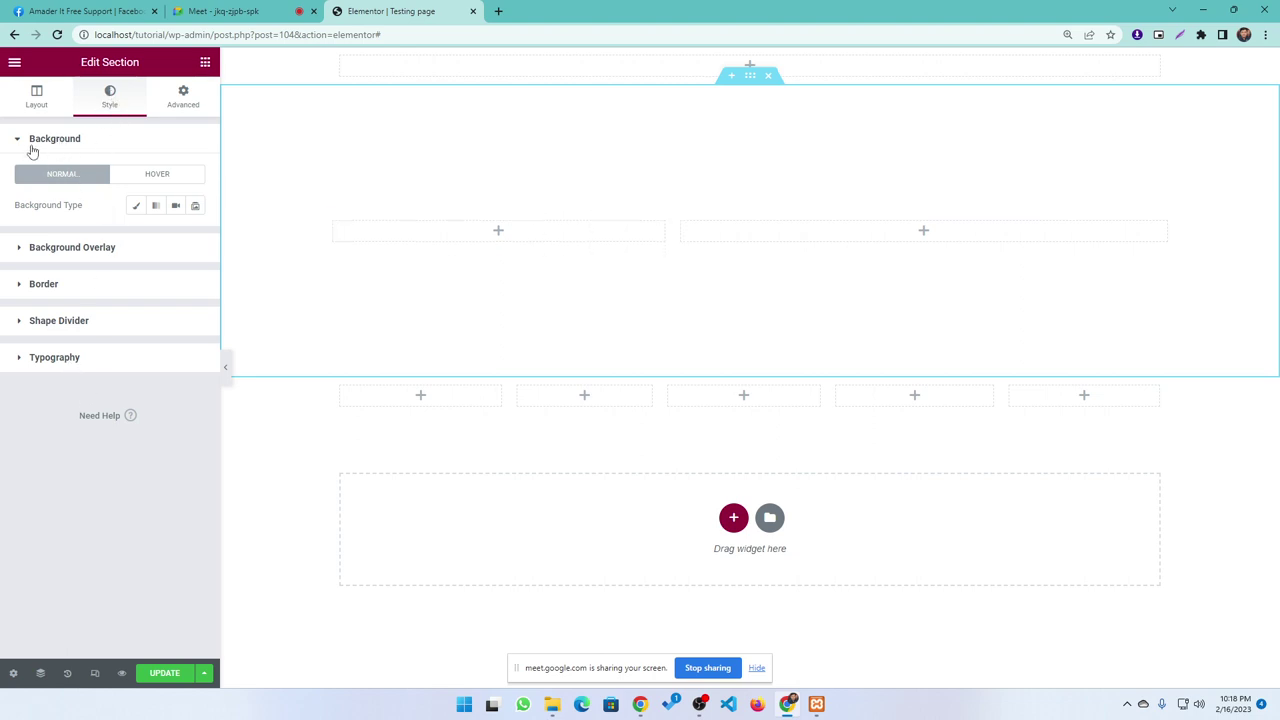
- Give the two-column section a Classic background with a light pink colour
click(136, 208)
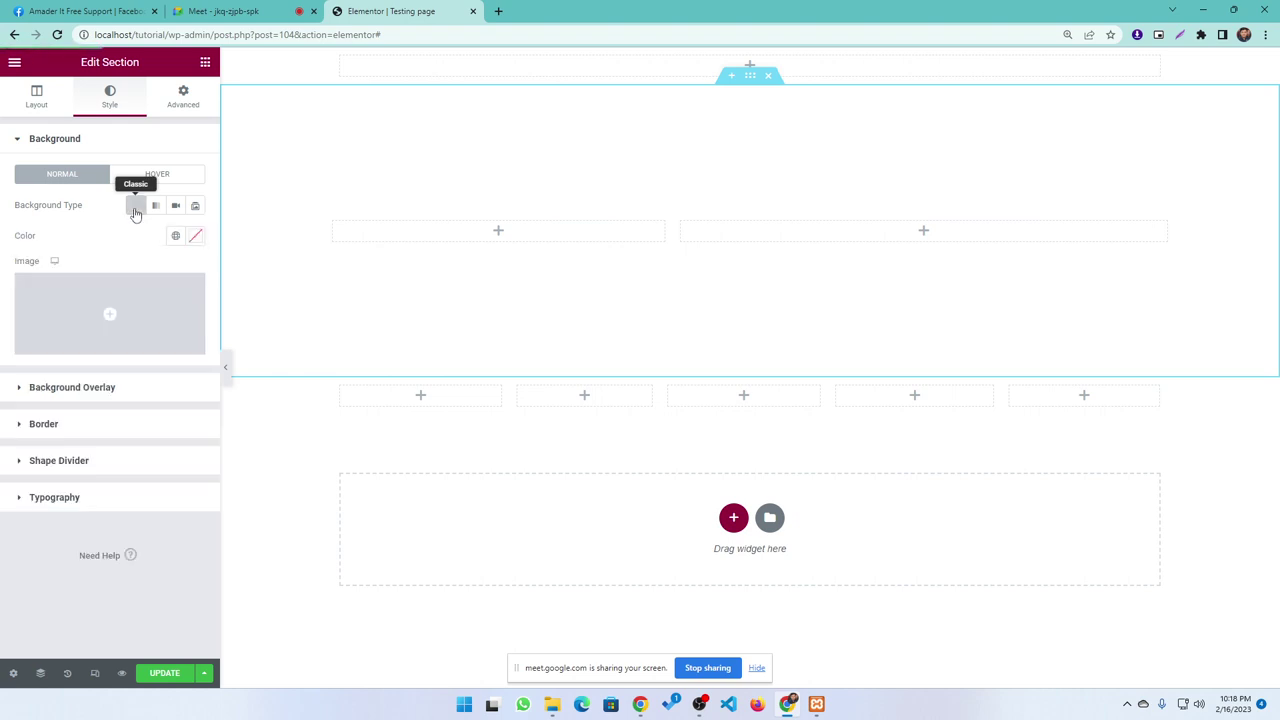
click(195, 236)
click(140, 314)
drag(140, 314, 61, 297)
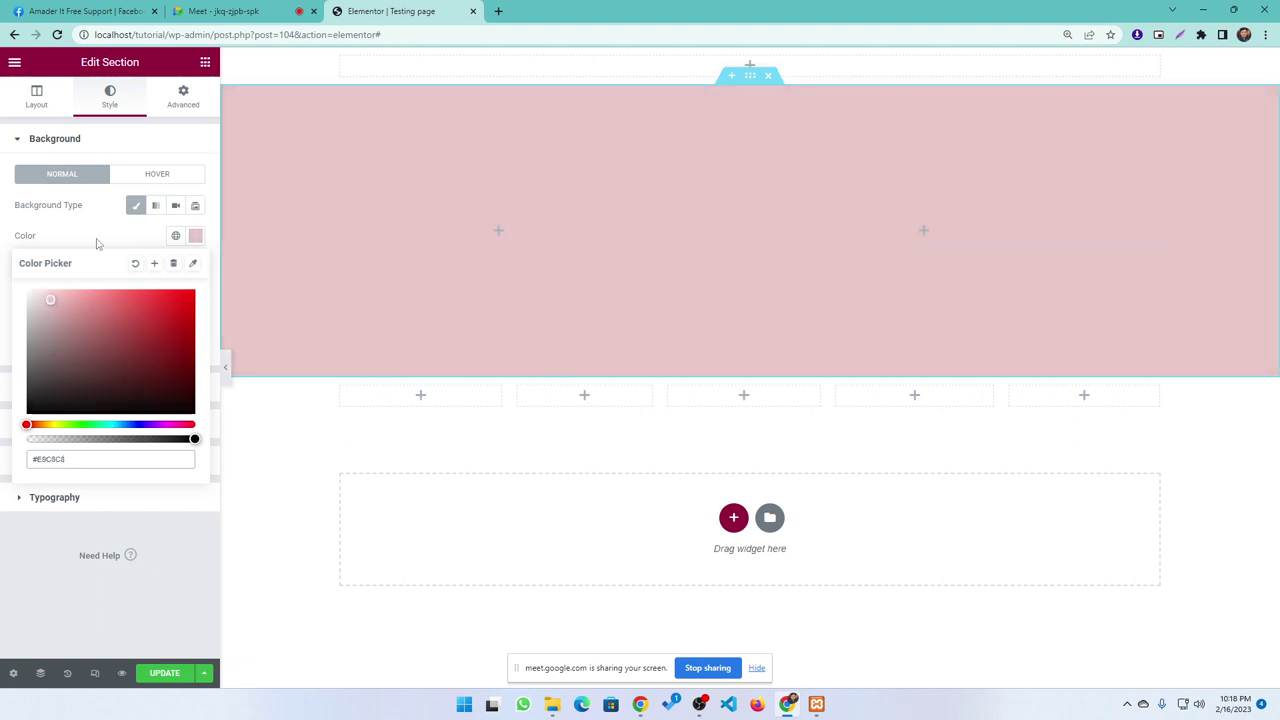
click(96, 244)
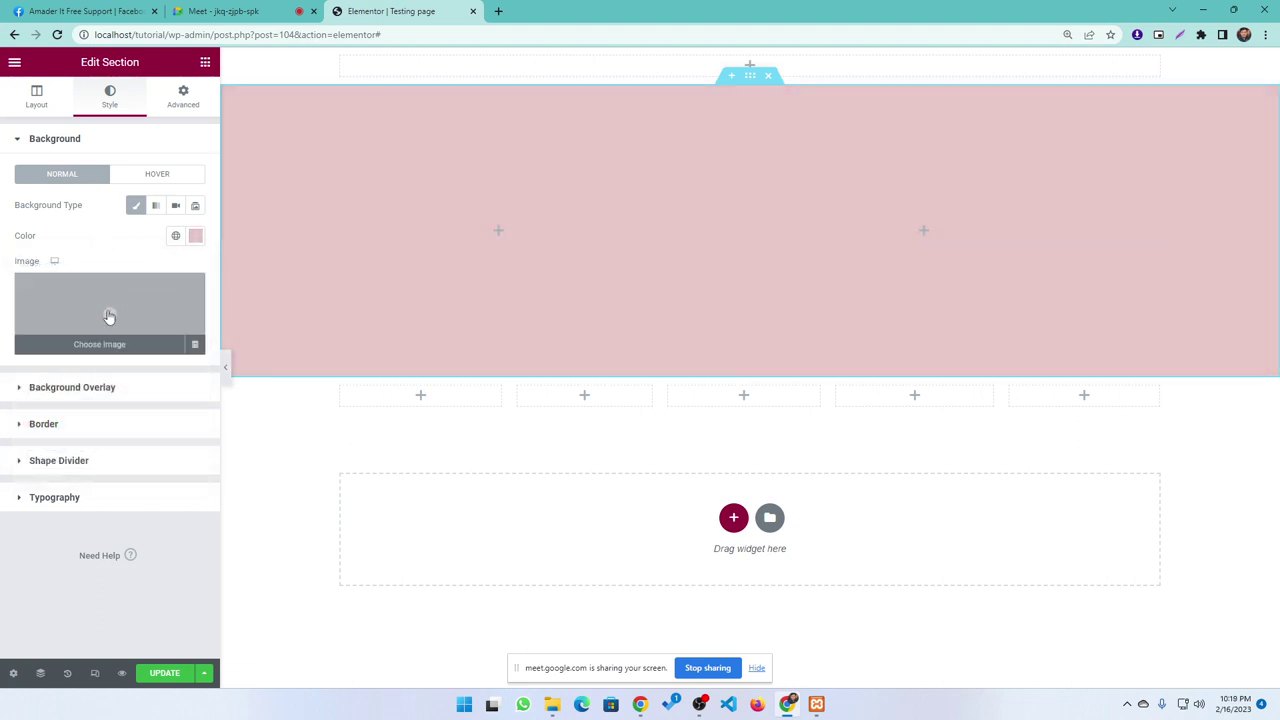
- Insert the media library photo of the man beside a code-filled monitor as the section's background image
click(109, 317)
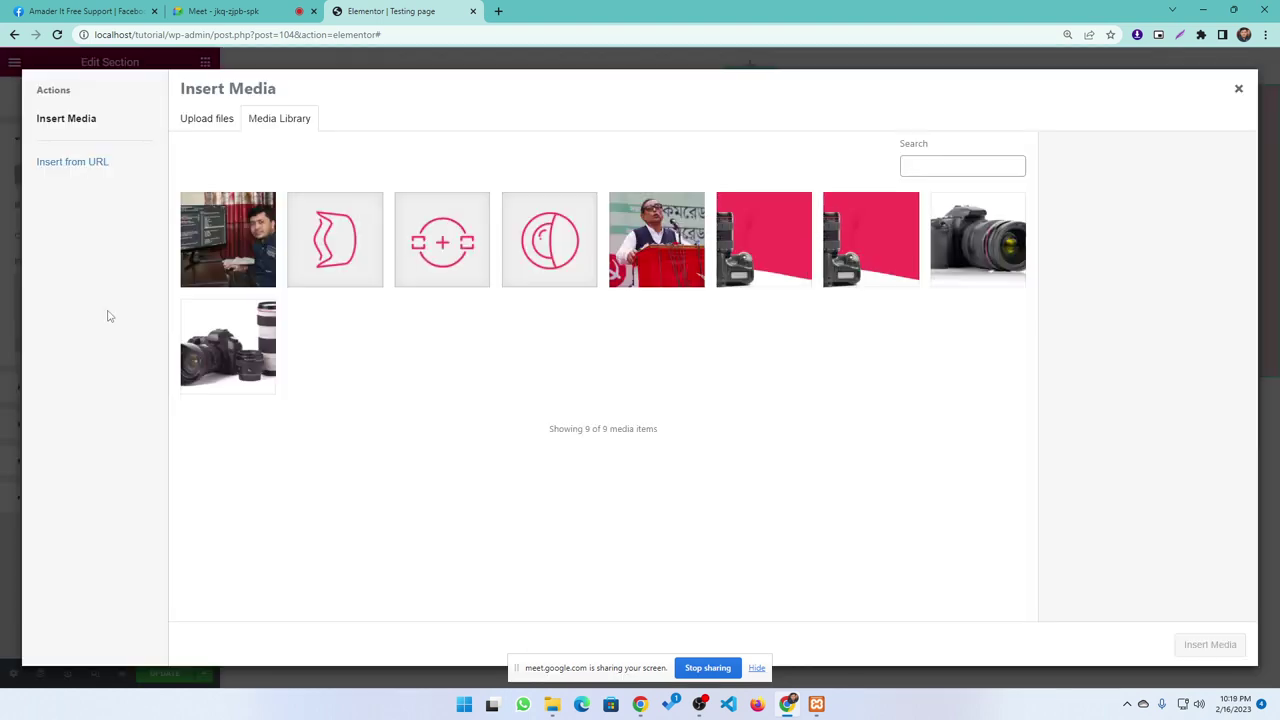
click(252, 238)
click(1210, 644)
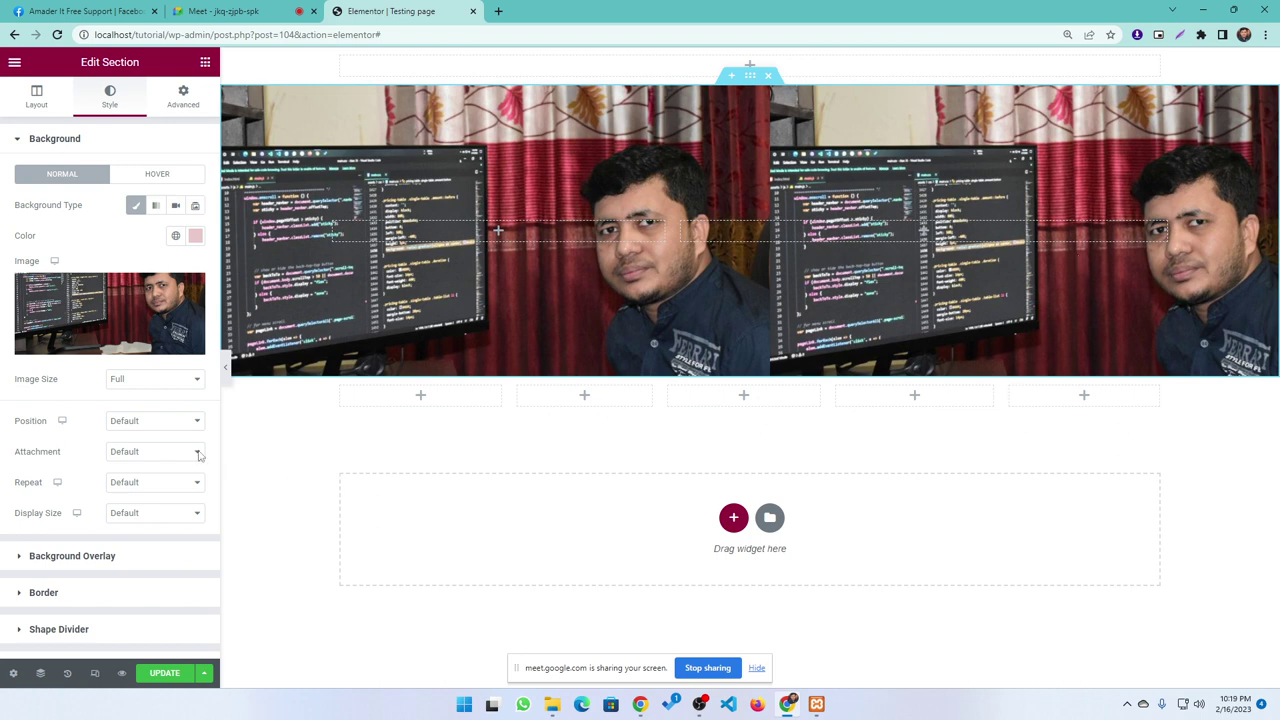
- Check the background image size options, keep Full, and set the image's repeat to No-repeat
click(136, 383)
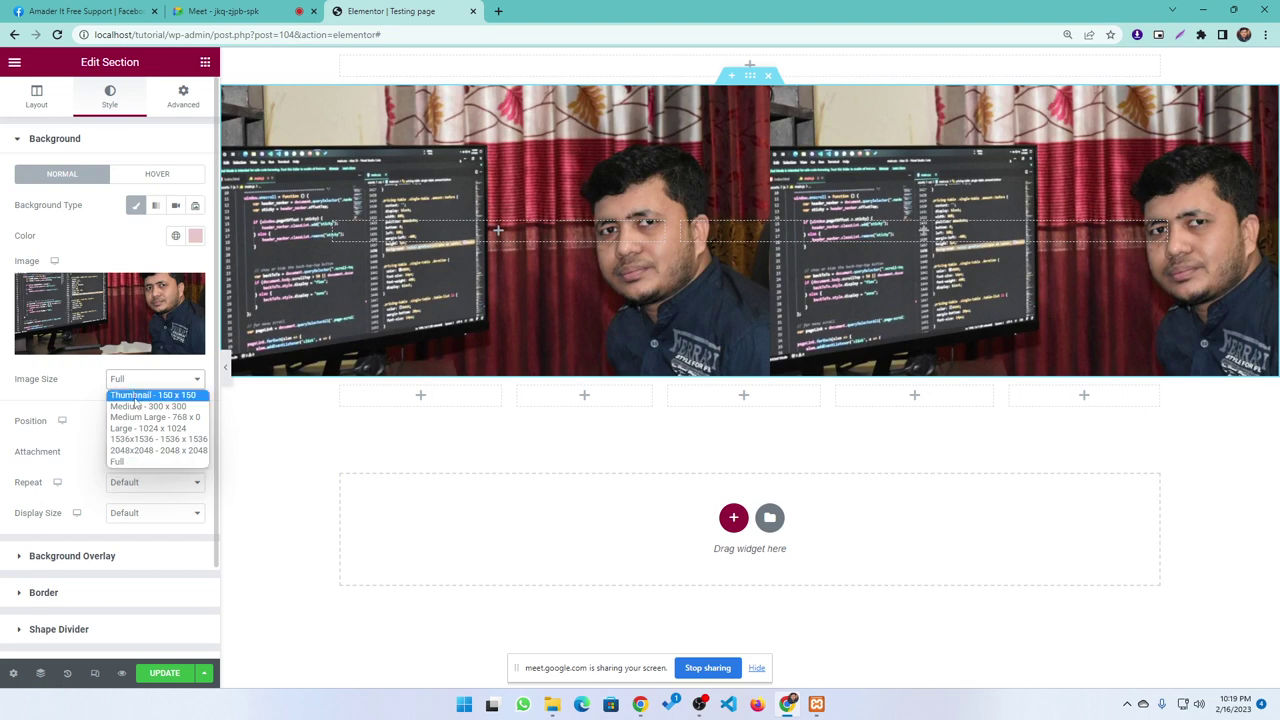
click(70, 379)
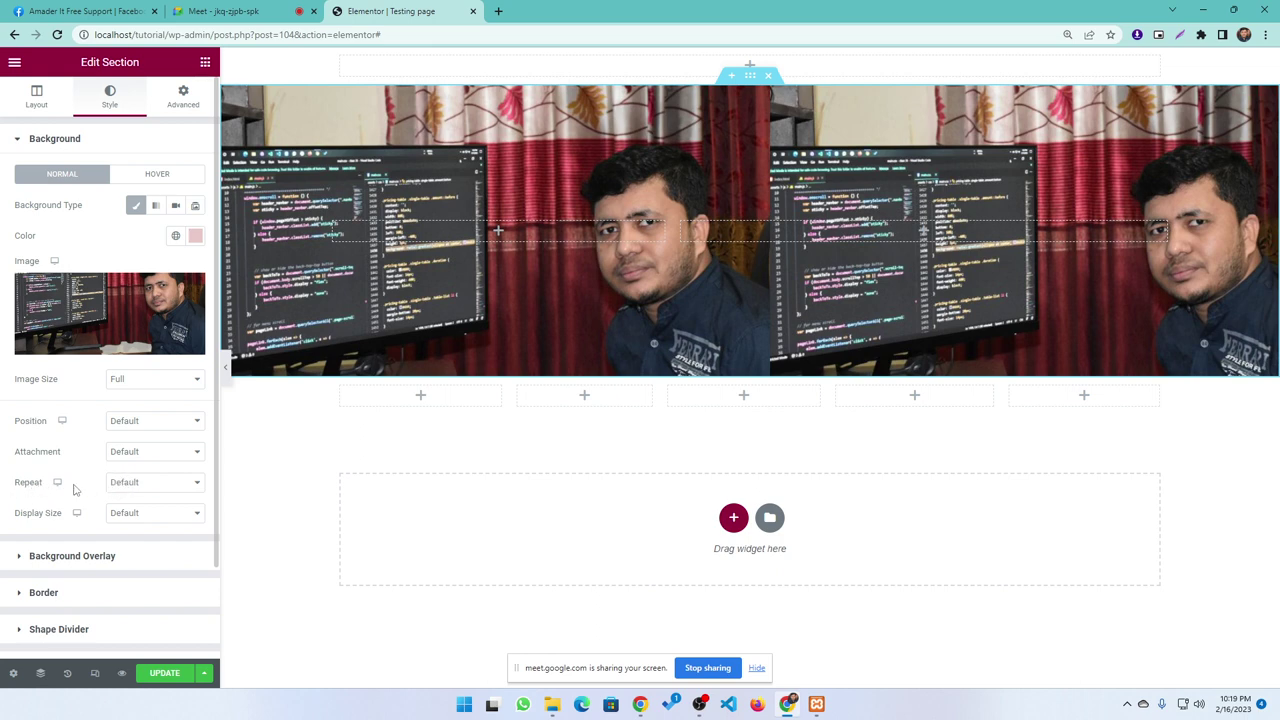
click(124, 484)
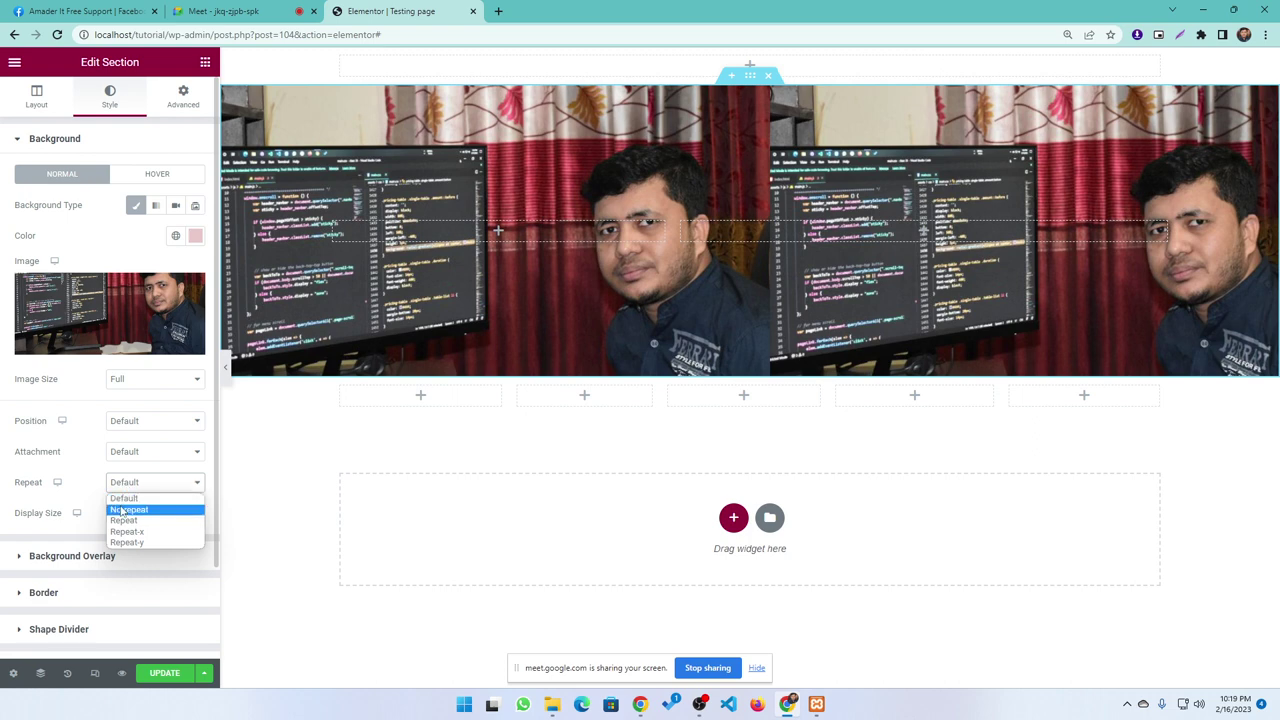
click(125, 510)
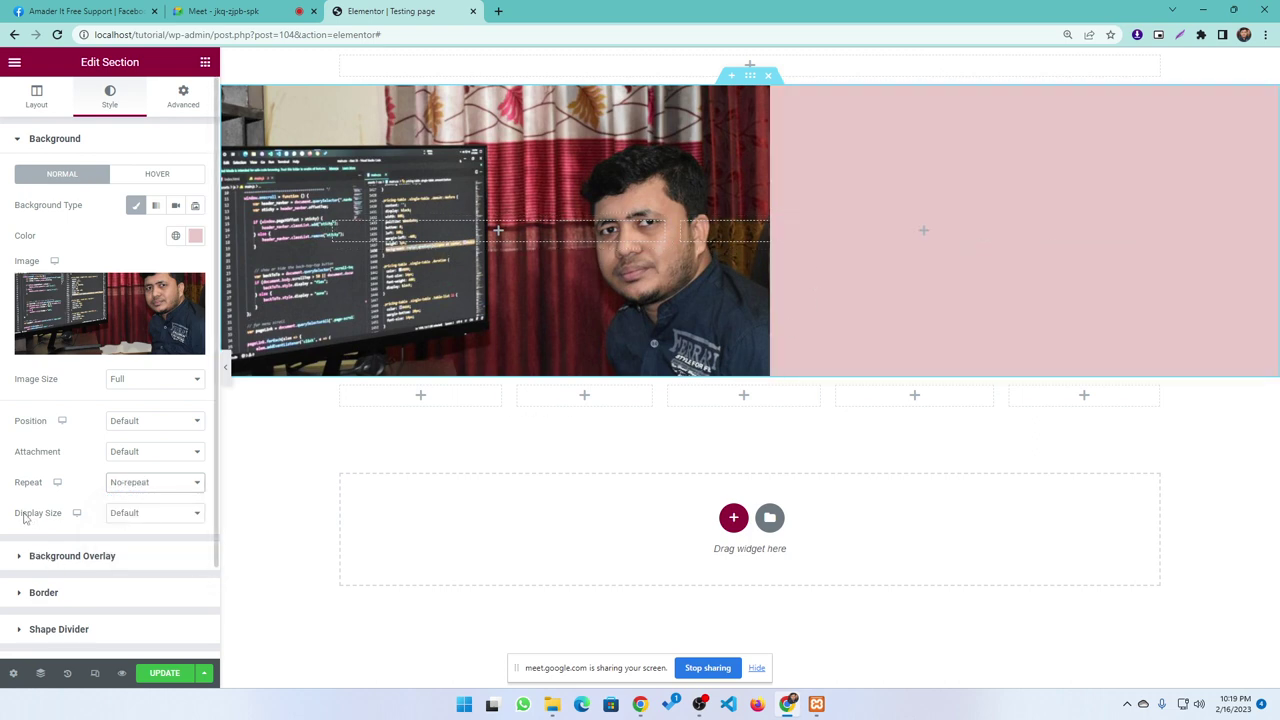
- Compare the Cover and Auto display sizes for the section's background image and set it to Cover
click(125, 514)
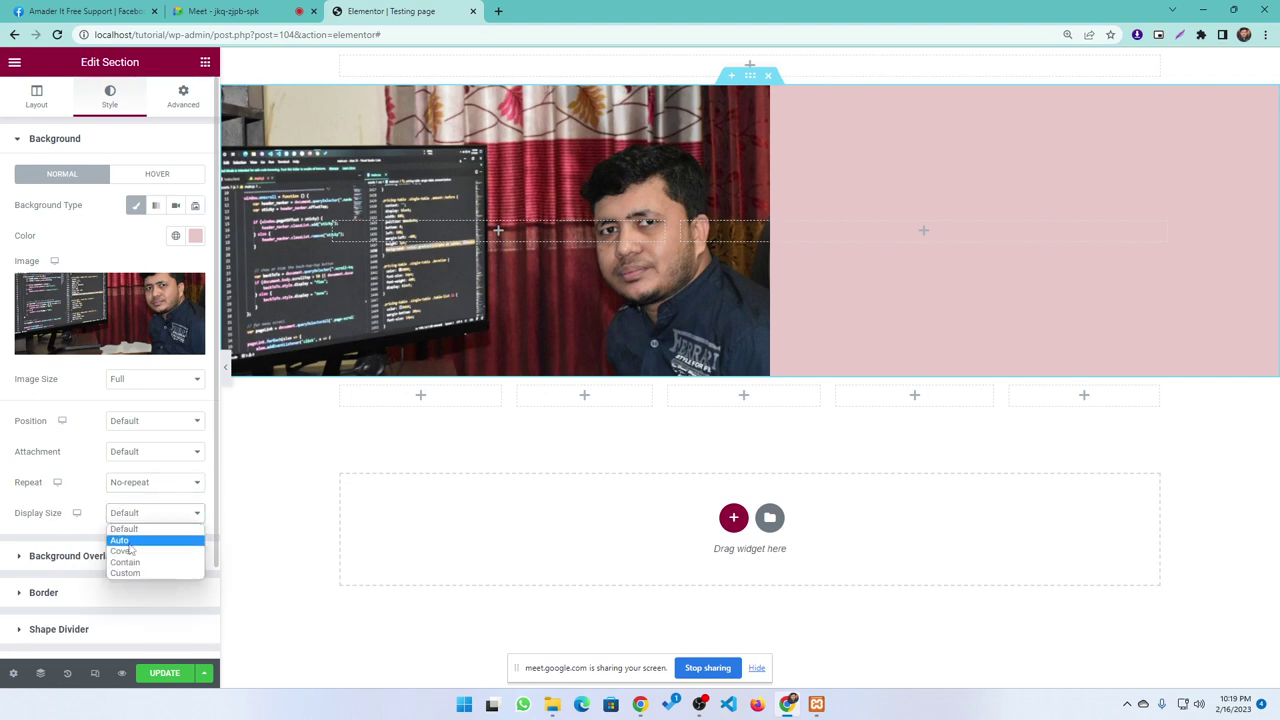
click(123, 551)
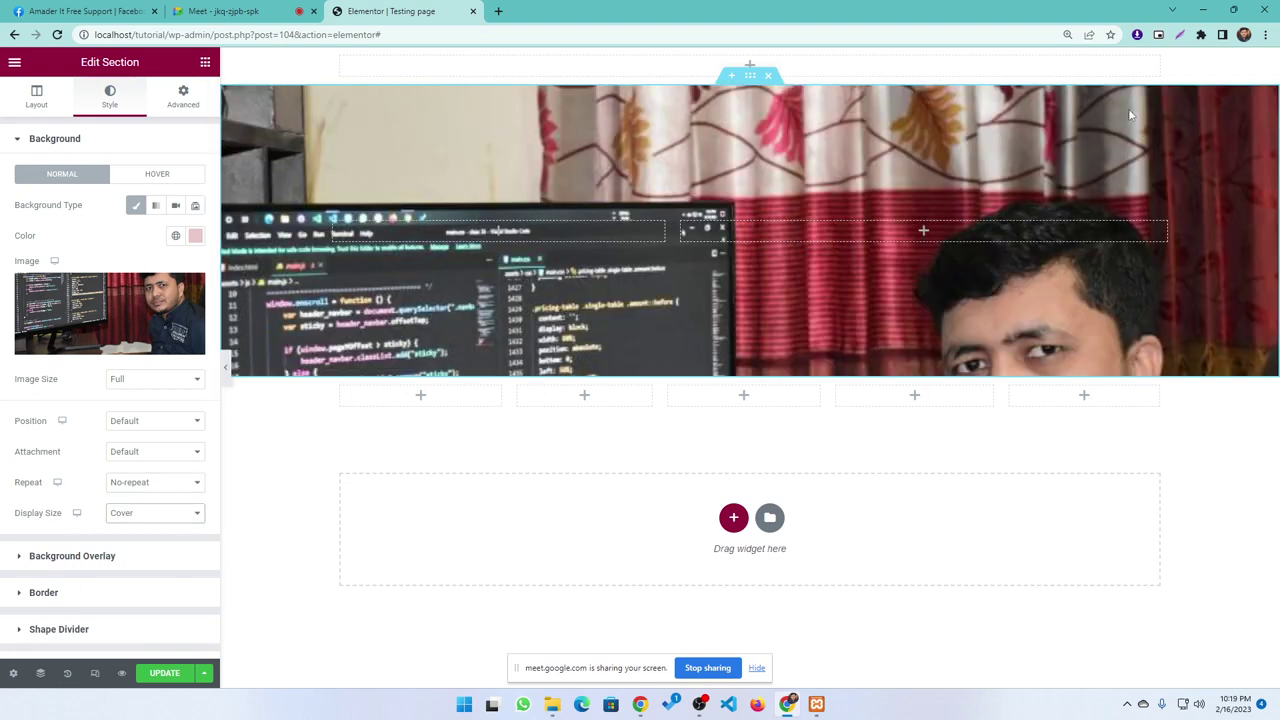
click(128, 515)
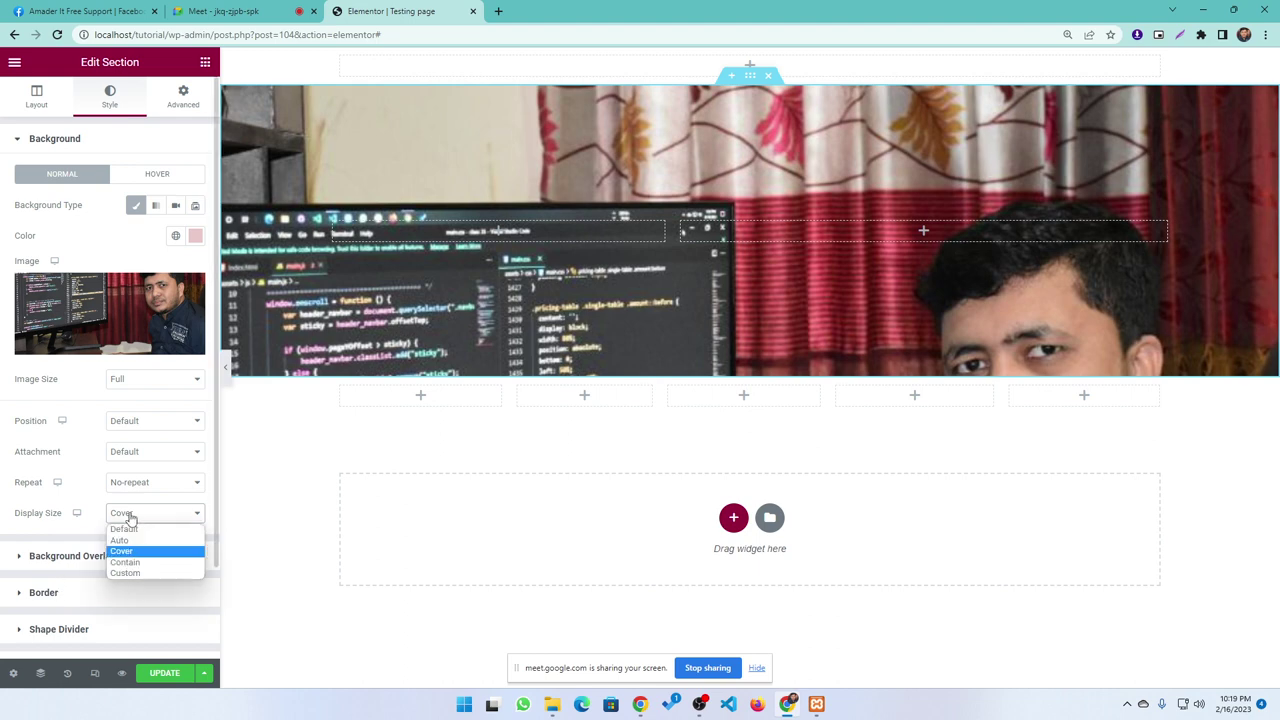
click(128, 540)
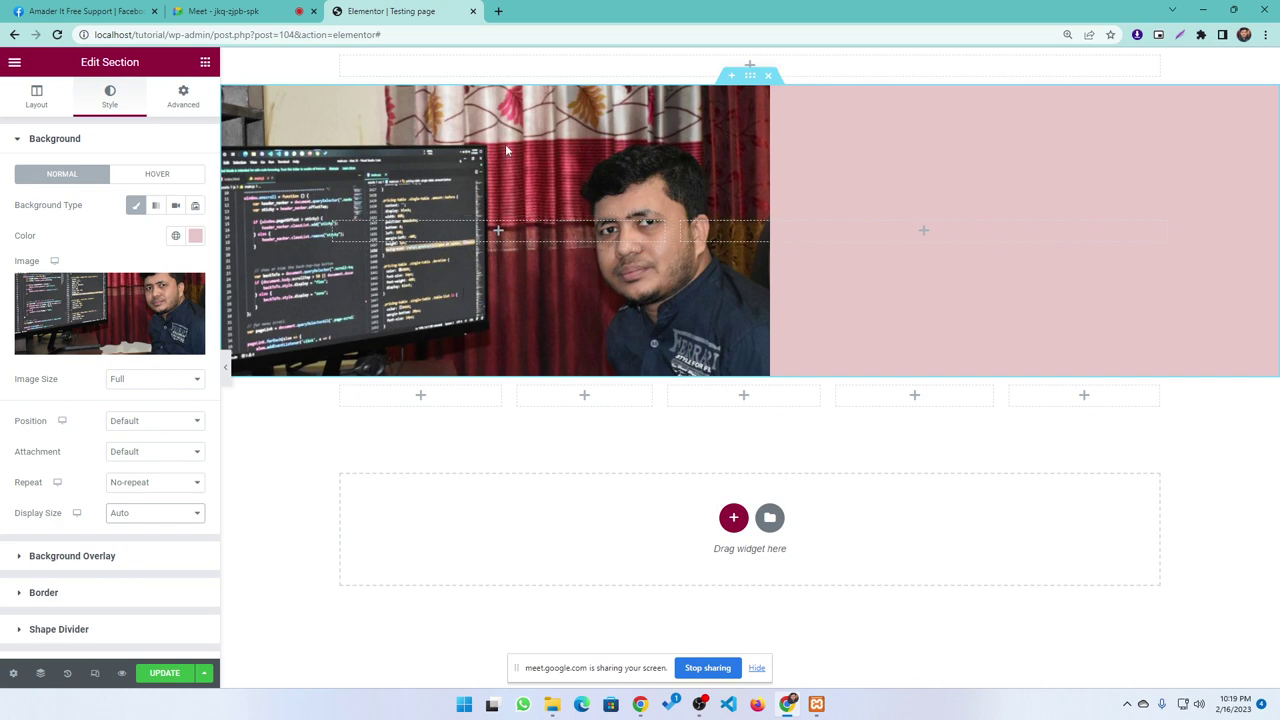
click(132, 515)
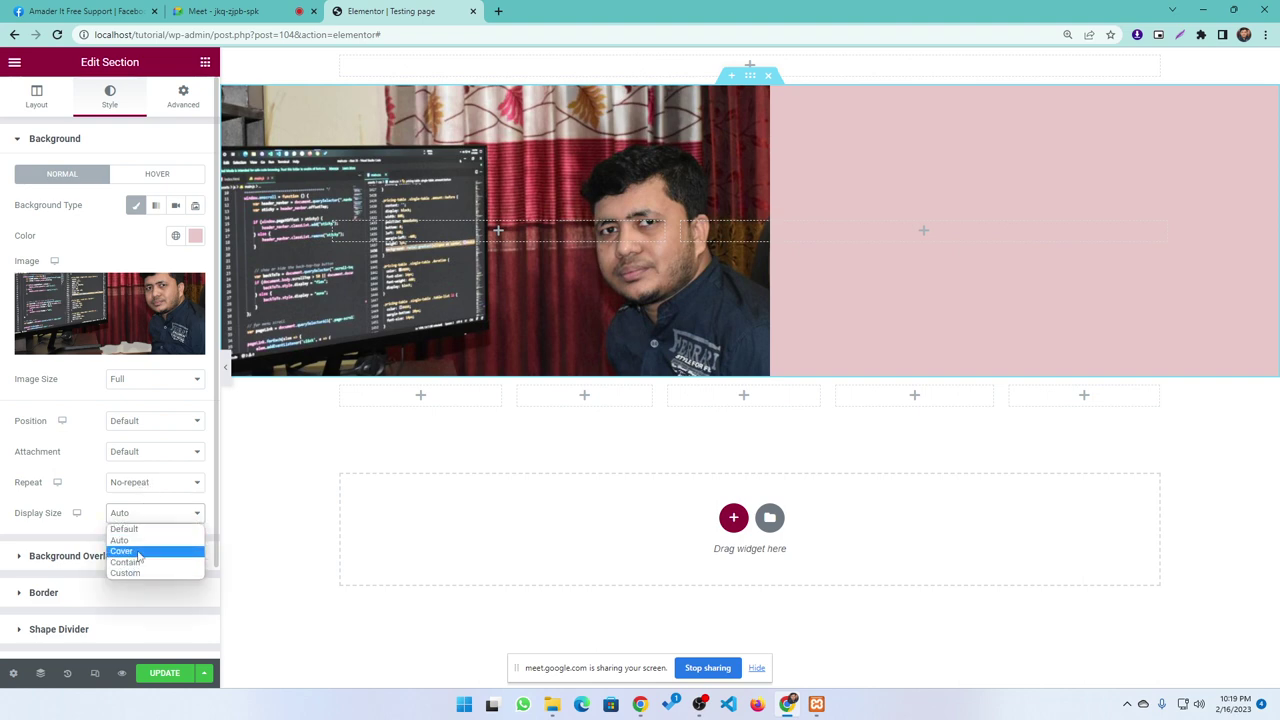
click(122, 551)
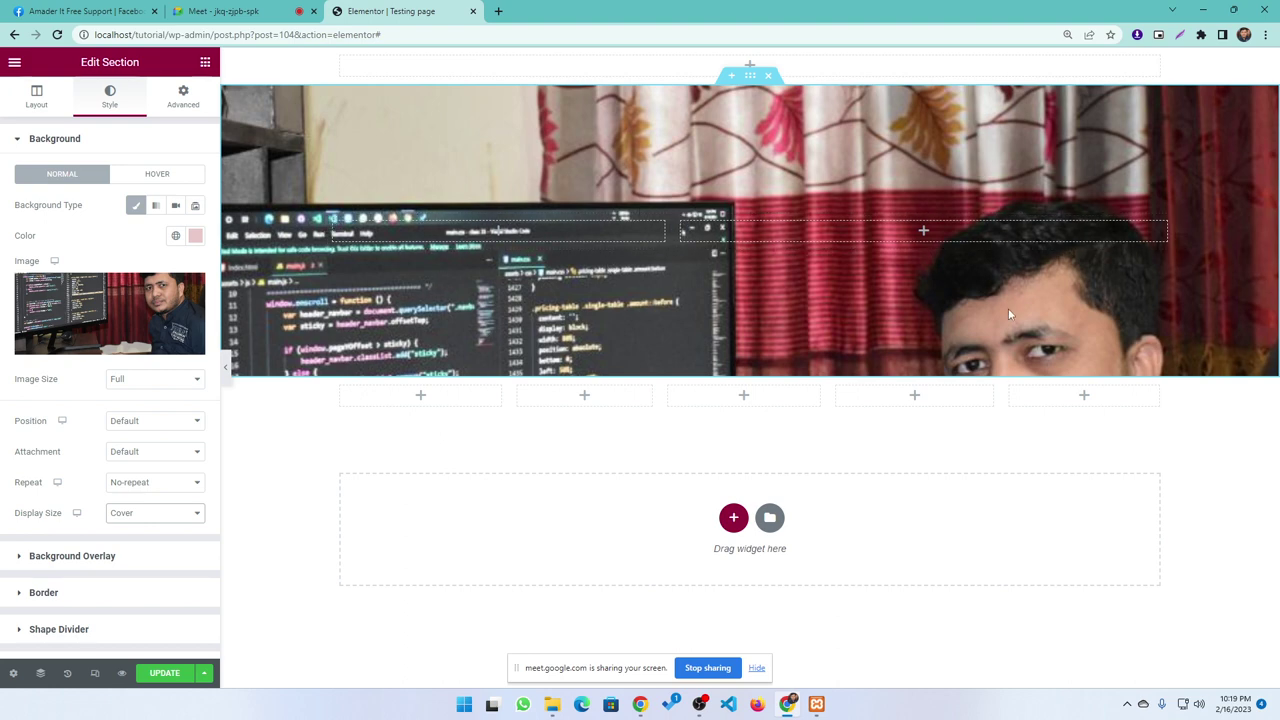
- Try the Center Center, Center Right and Top Center positions for the background image and settle on Center Left
click(190, 421)
click(126, 450)
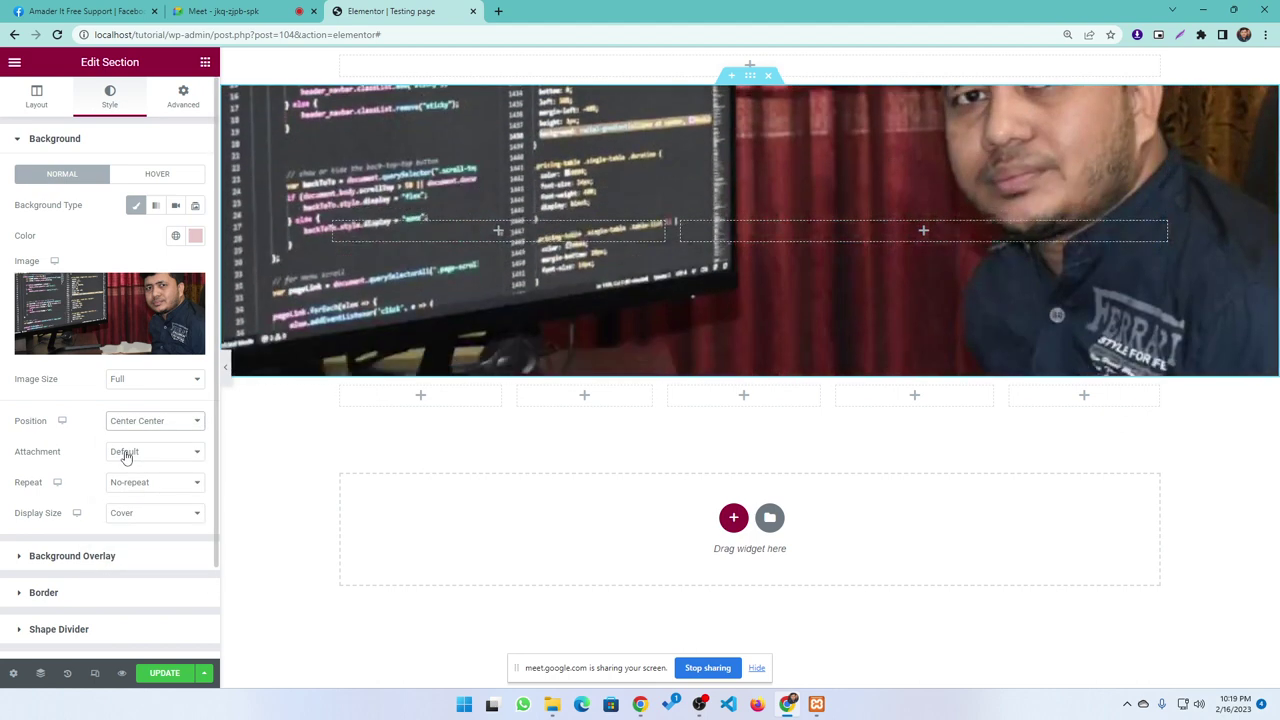
click(149, 423)
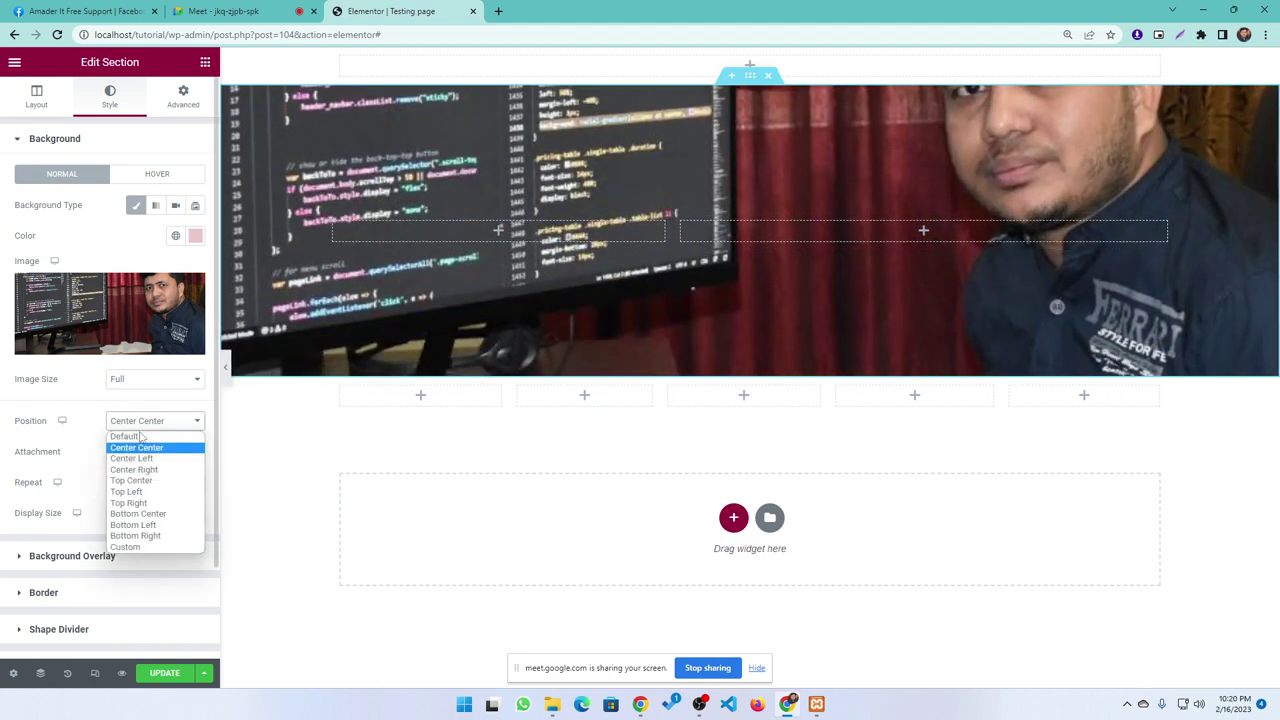
click(127, 458)
click(138, 428)
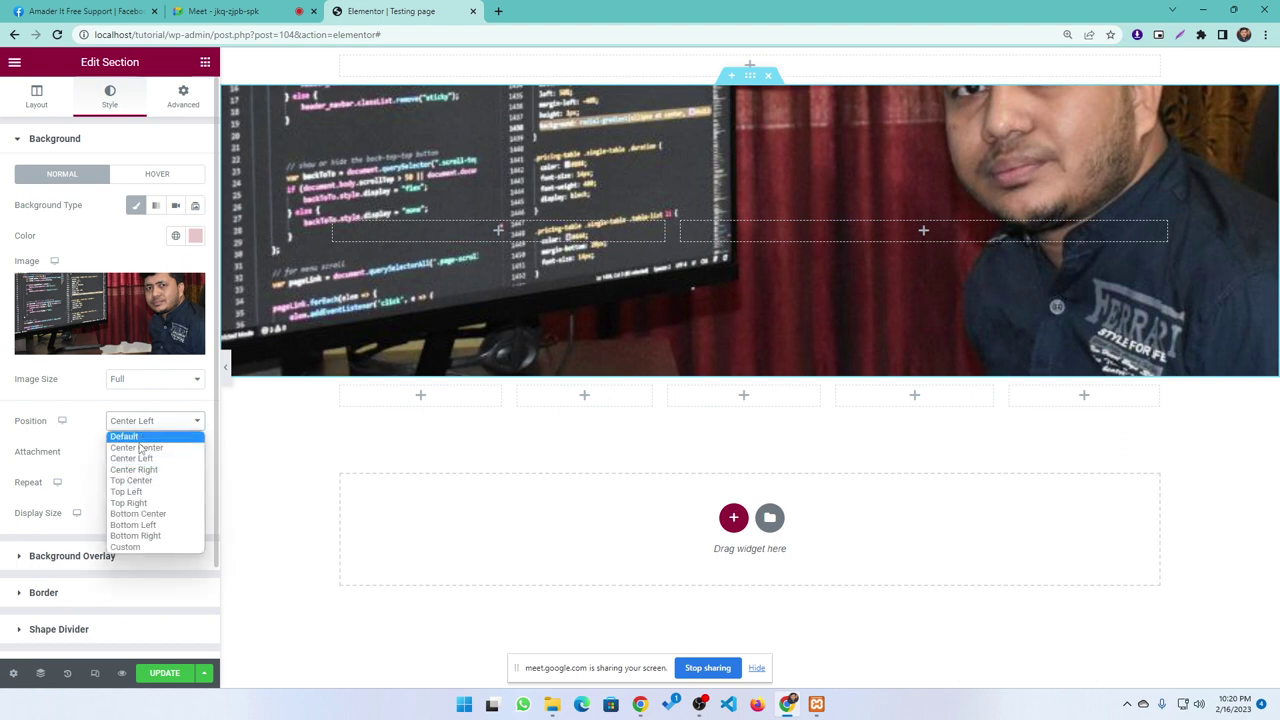
click(132, 466)
click(138, 430)
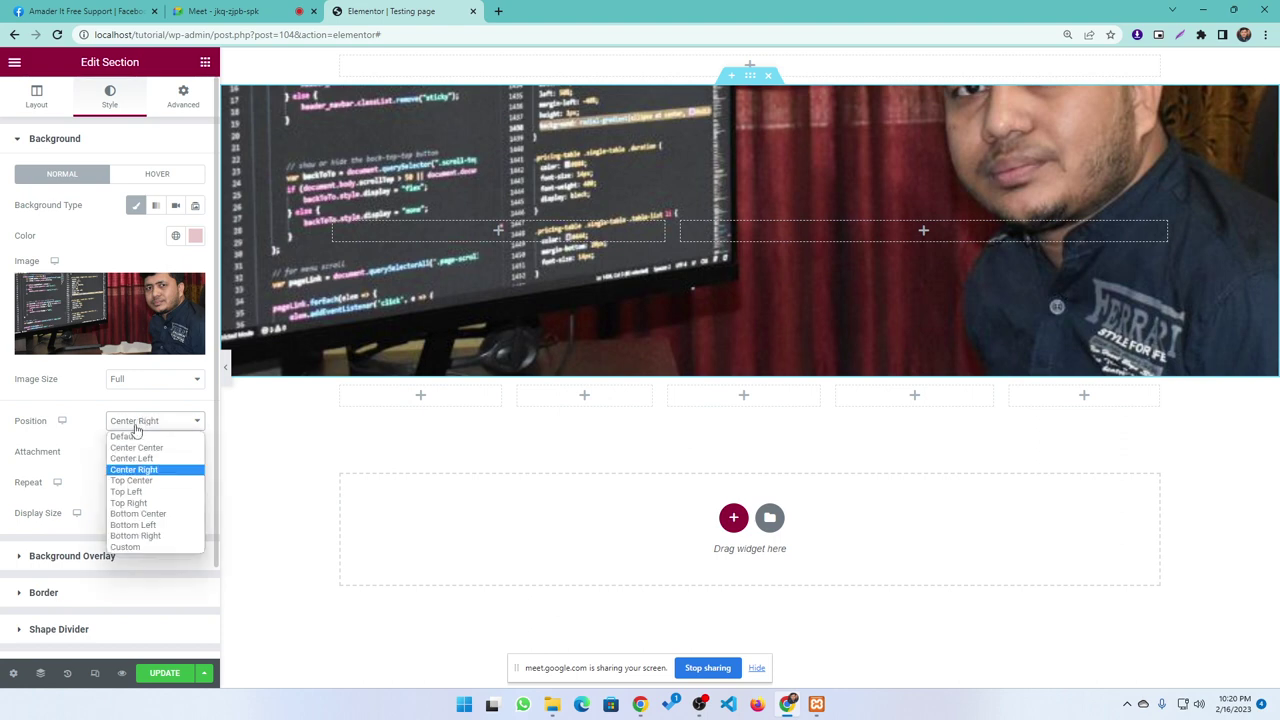
click(130, 476)
click(140, 428)
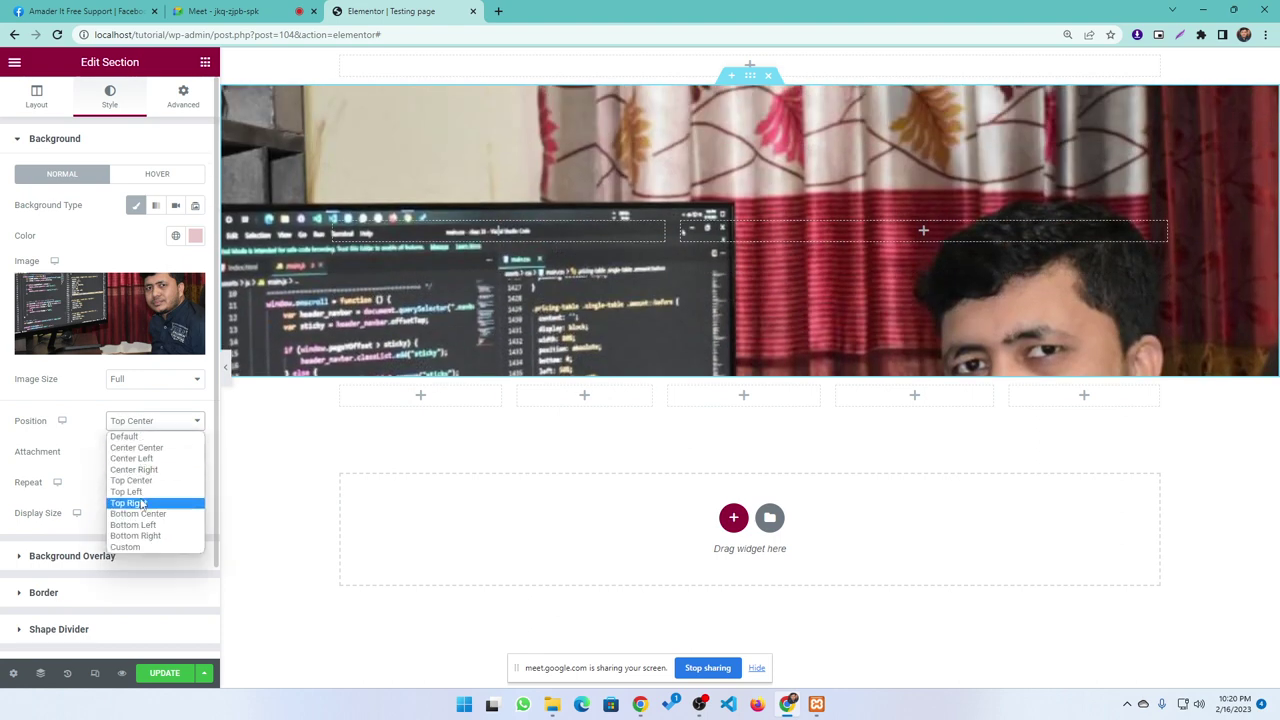
click(138, 478)
click(145, 428)
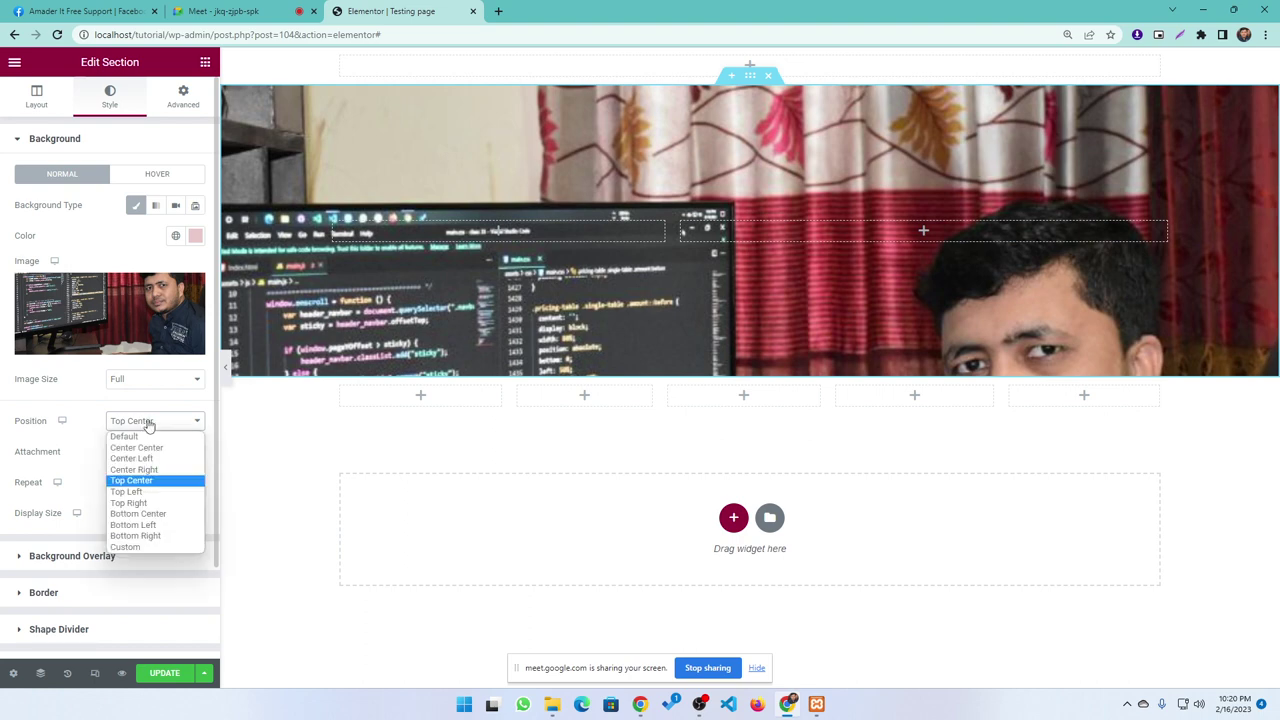
click(137, 459)
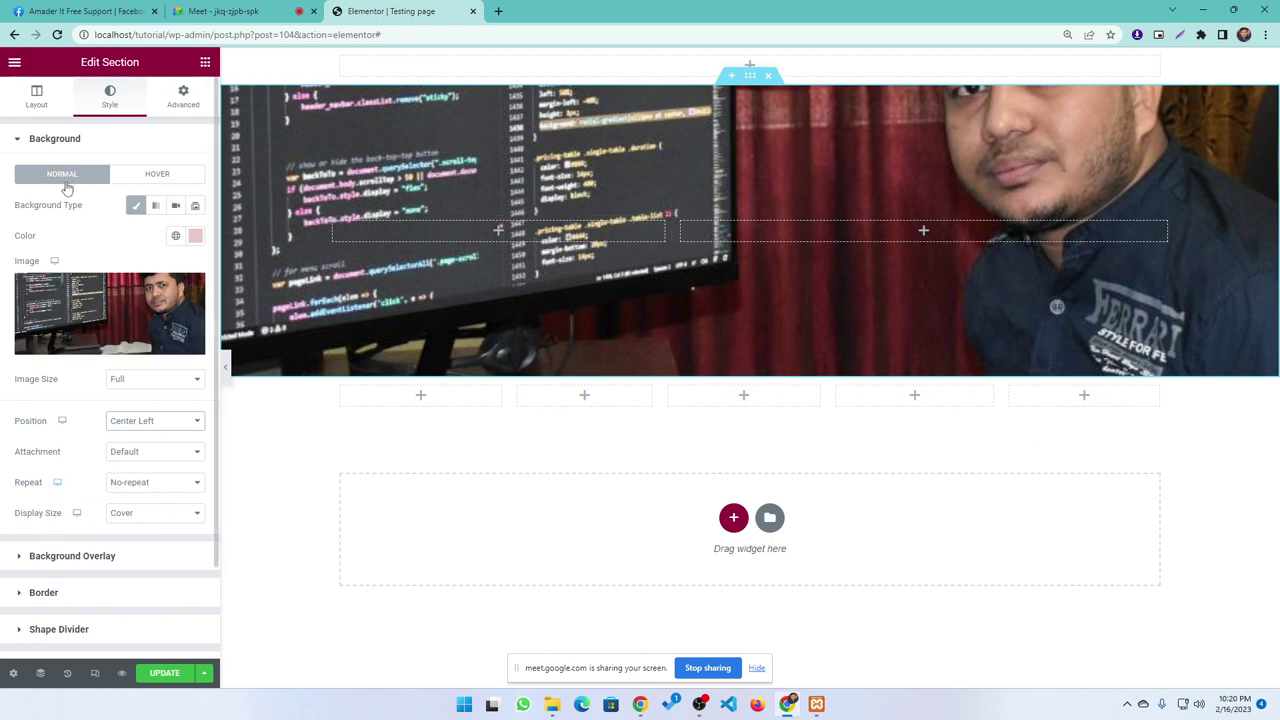
- Give the section's hover state a Classic background with the red colour #BC4040
click(149, 181)
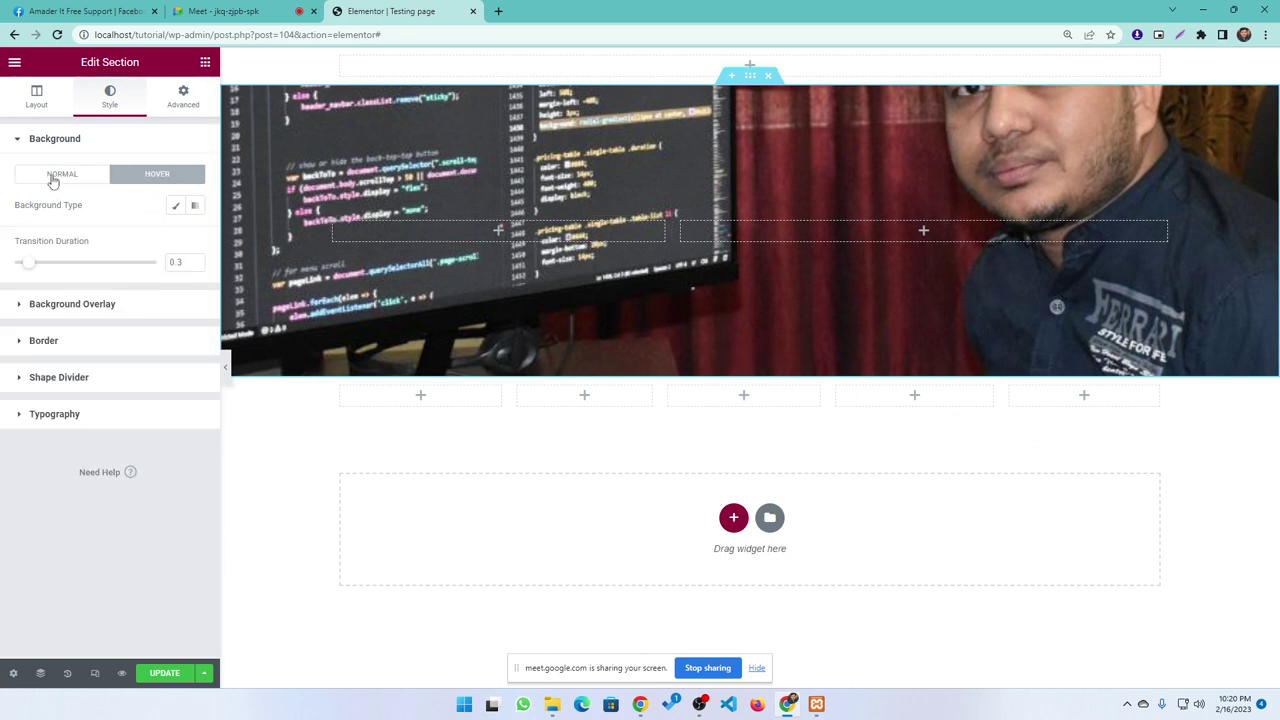
click(53, 178)
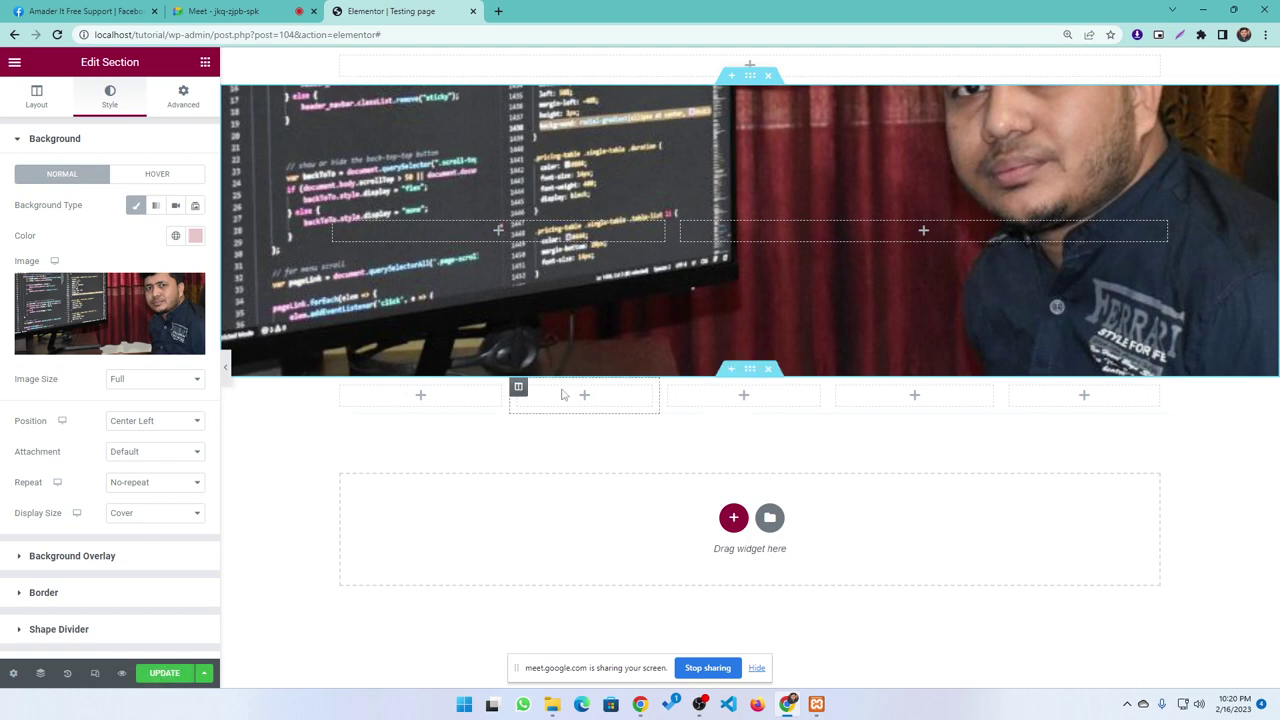
click(156, 174)
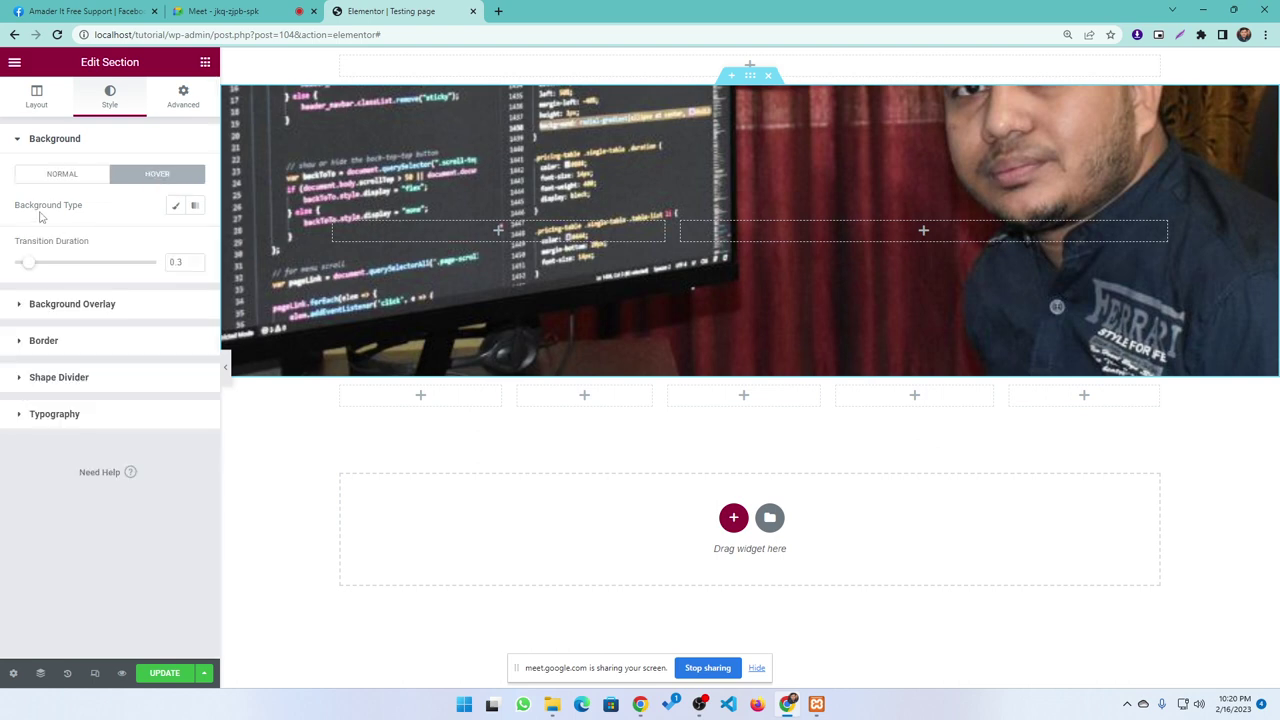
click(175, 205)
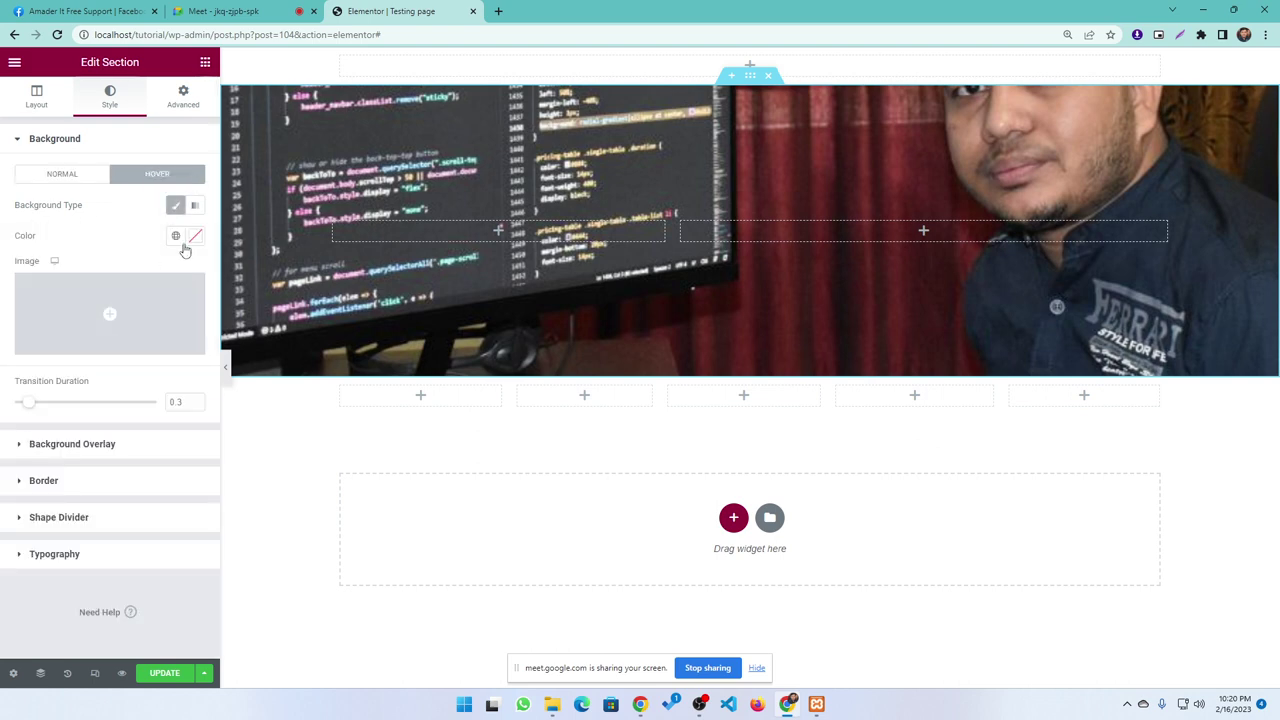
click(194, 238)
click(137, 321)
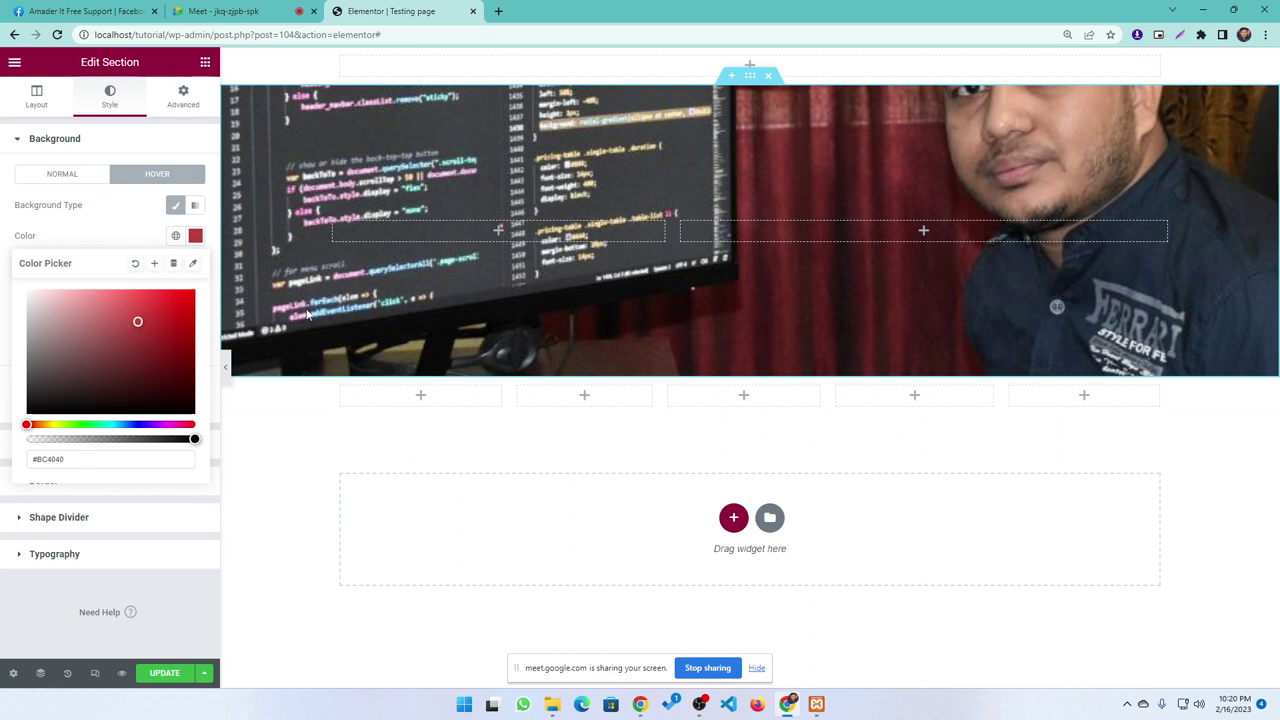
click(110, 233)
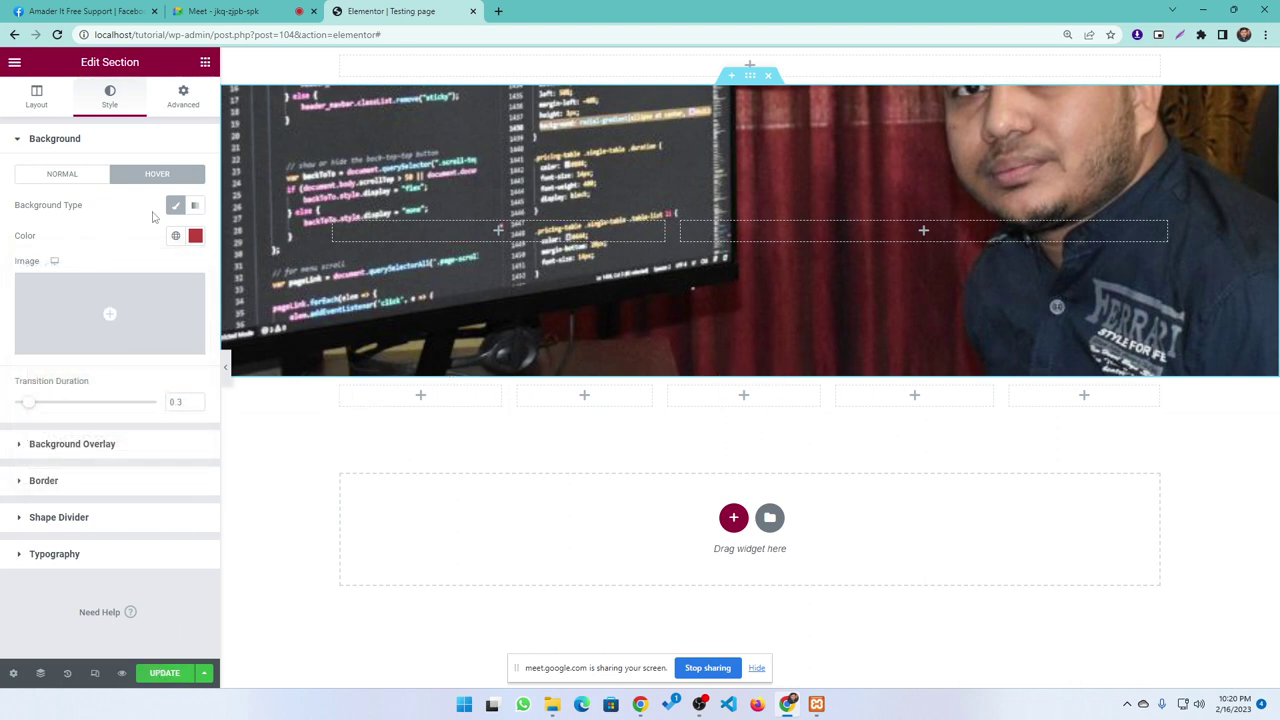
- Update the page, preview it to check the section's background, and return to the Elementor editor
click(165, 673)
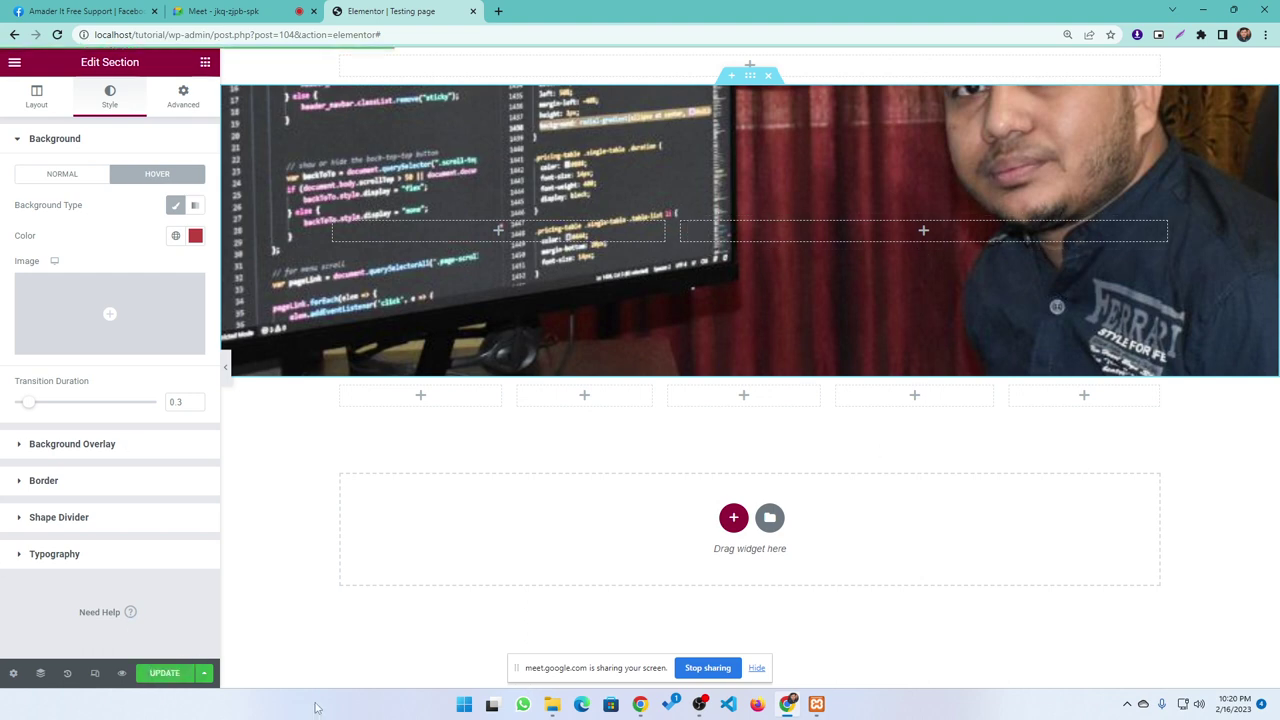
click(120, 678)
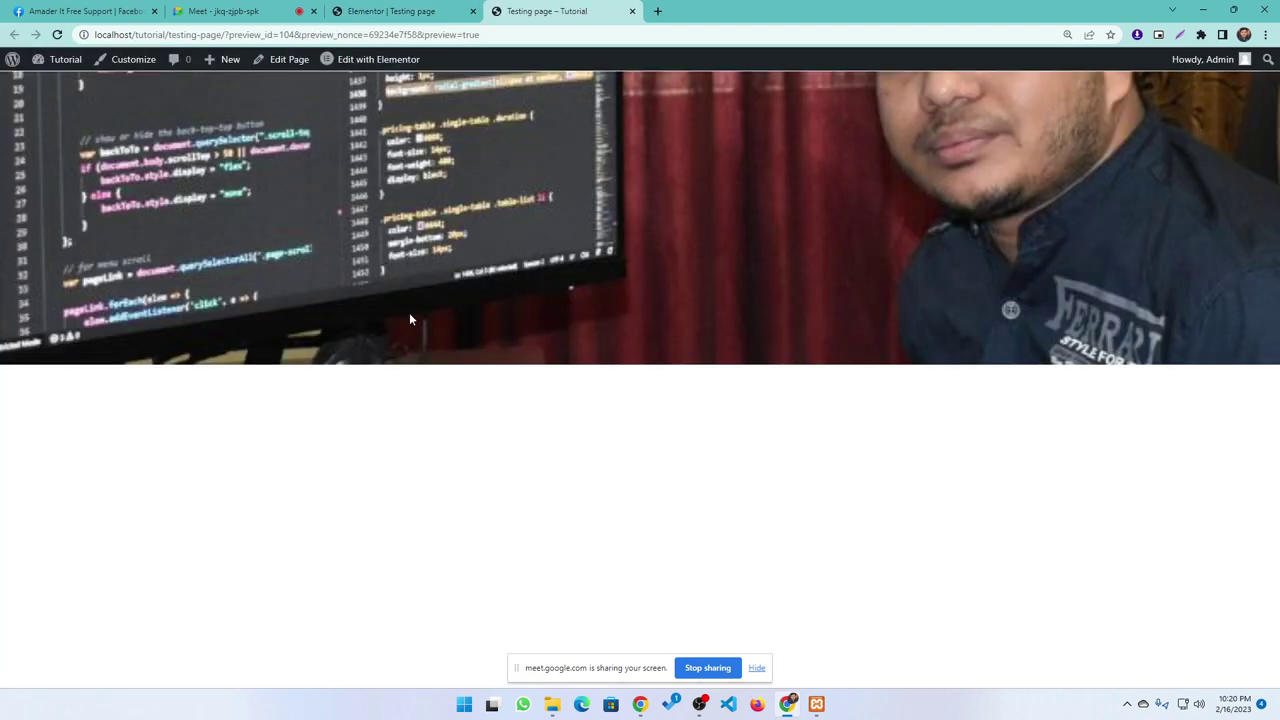
click(392, 11)
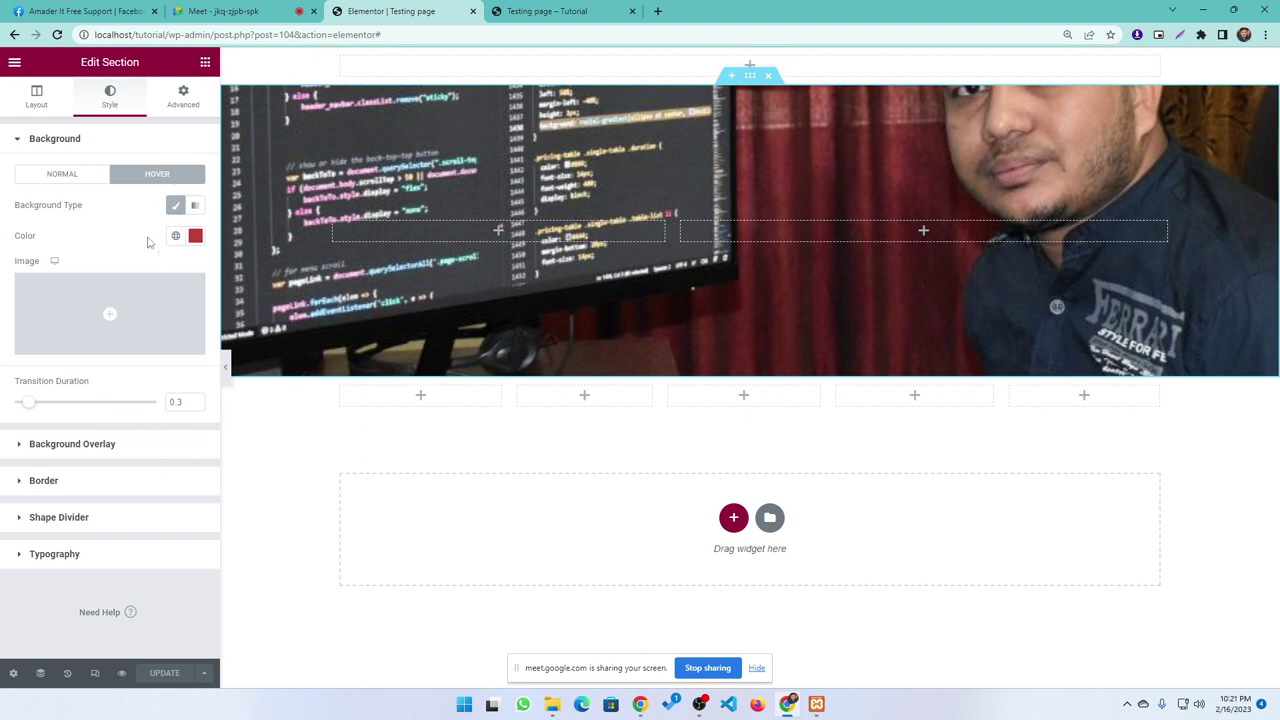
- Remove the background image from the section's normal state
click(55, 176)
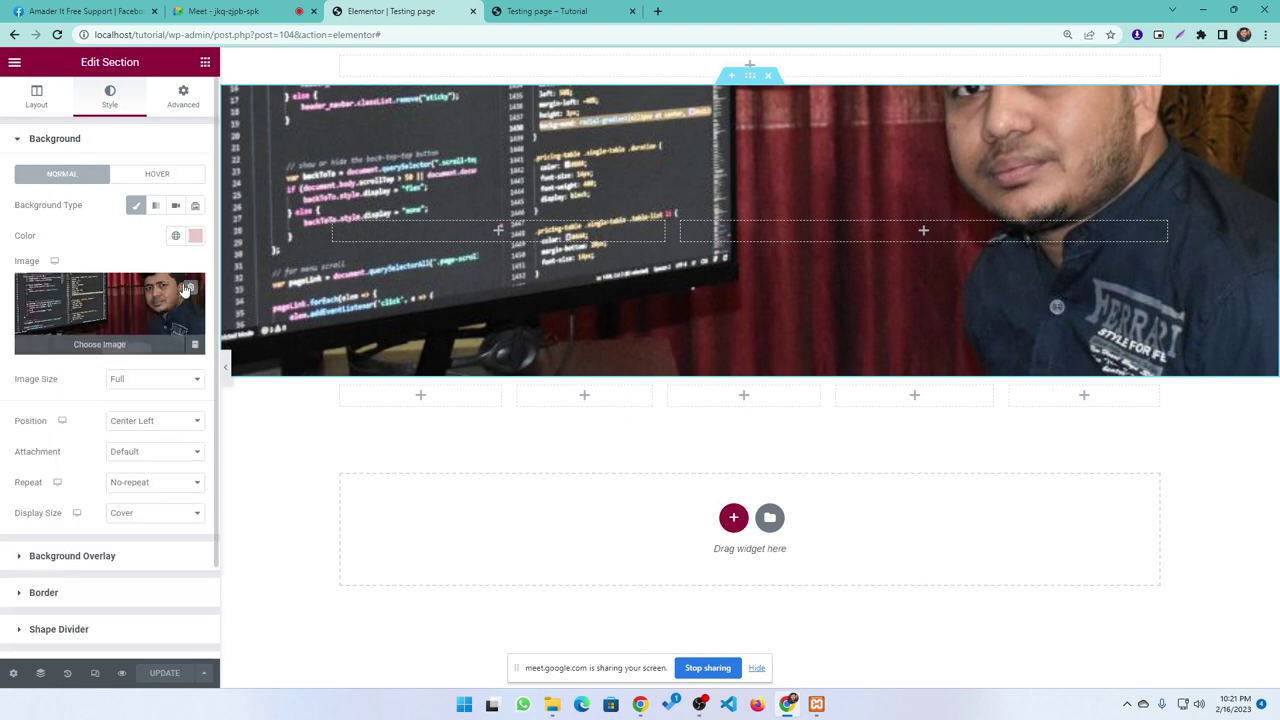
click(180, 292)
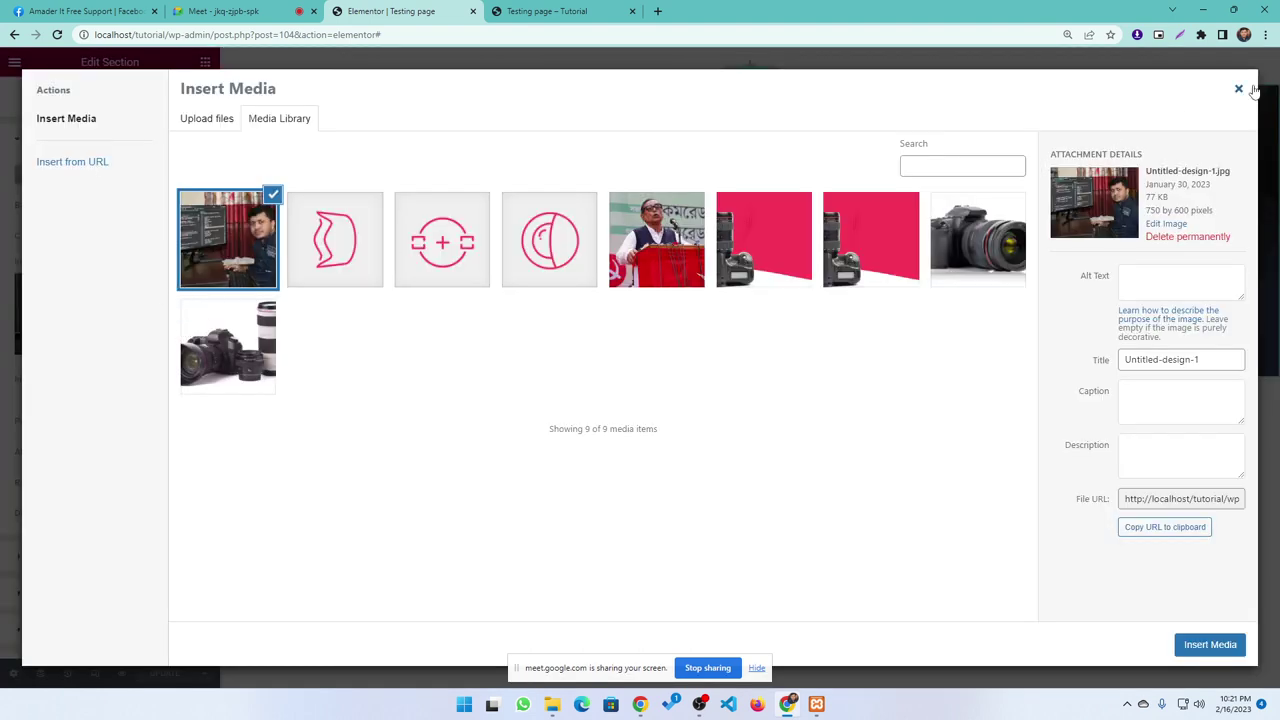
click(1239, 89)
click(188, 289)
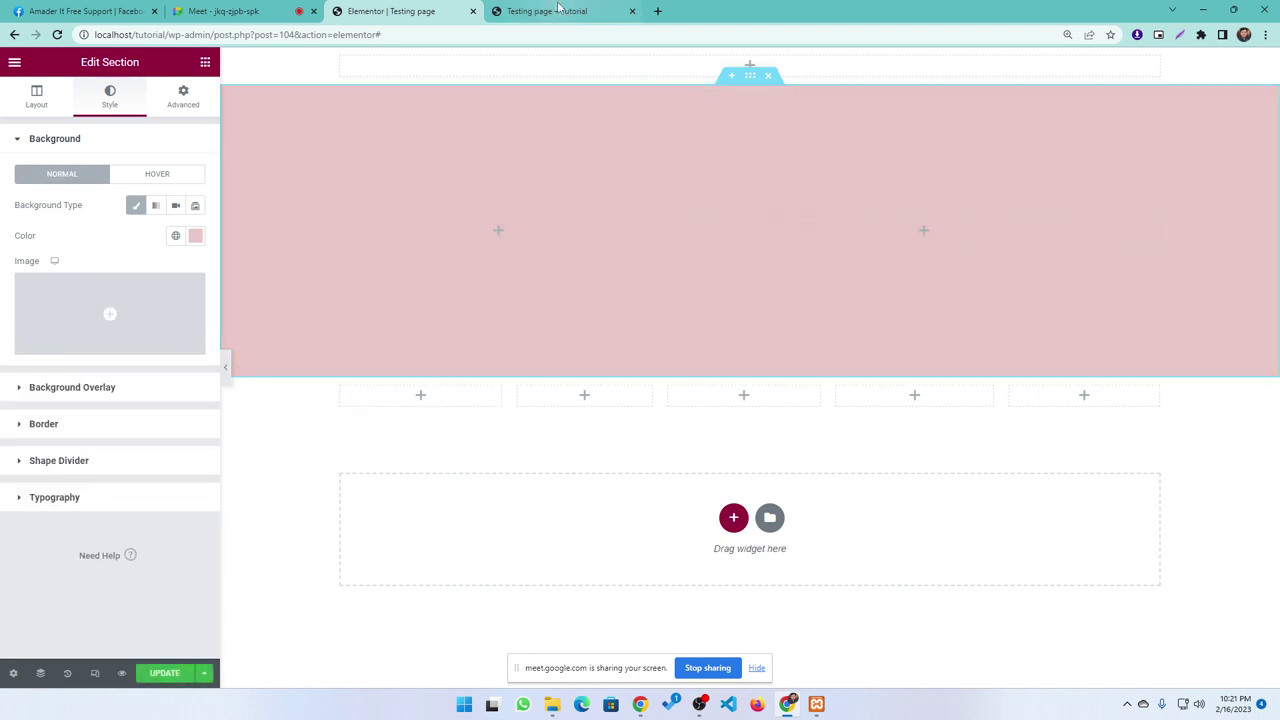
- Update the page, reload the preview to check the section's hover colour, and return to the editor
click(143, 676)
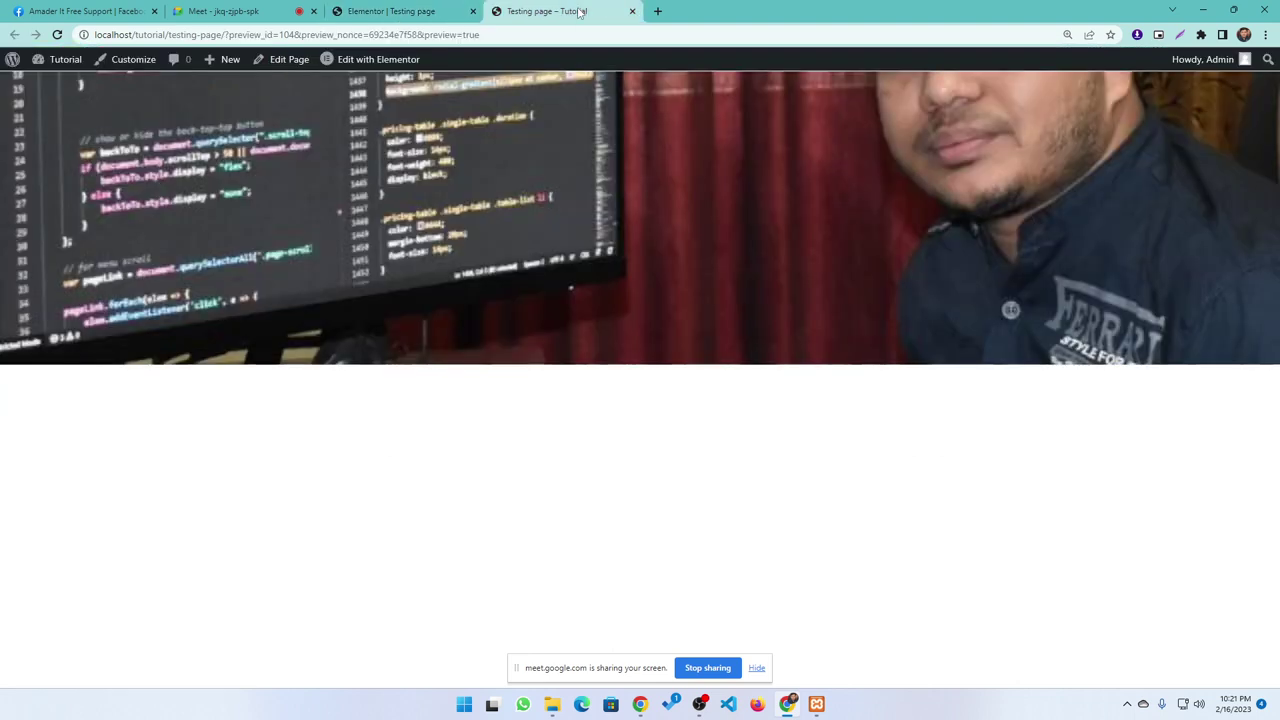
key(ctrl+Tab)
key(F5)
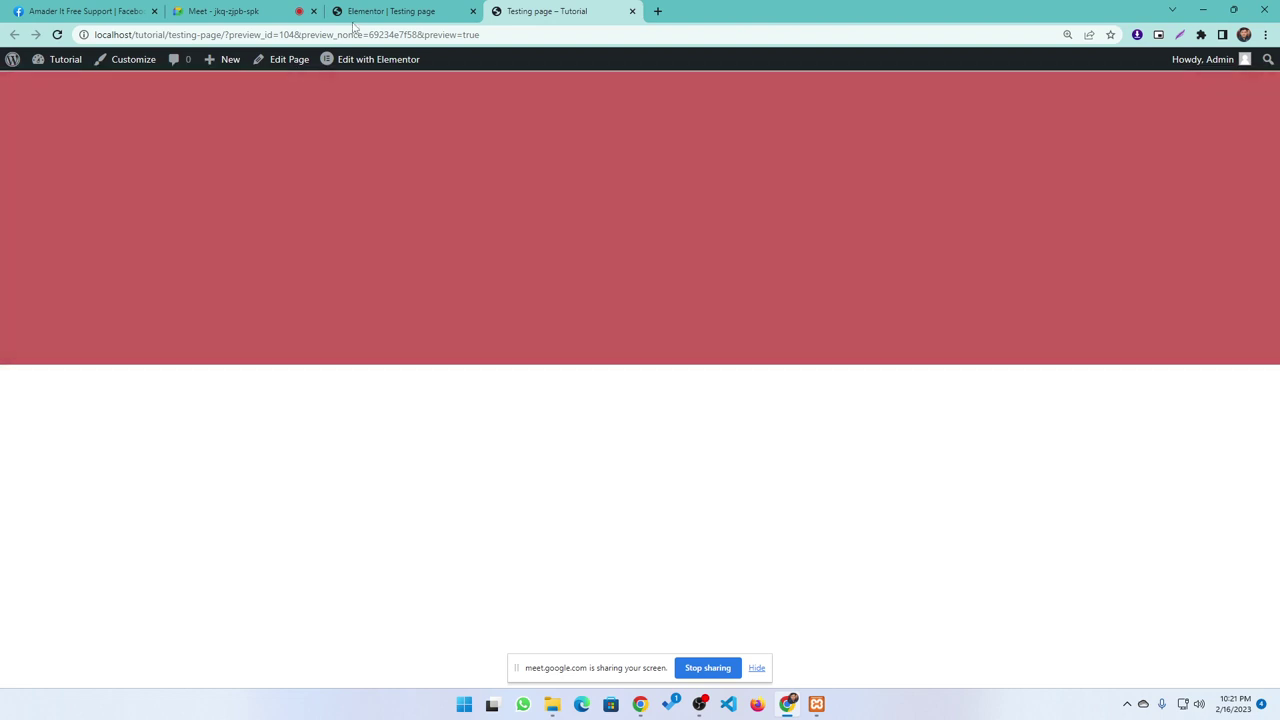
click(360, 12)
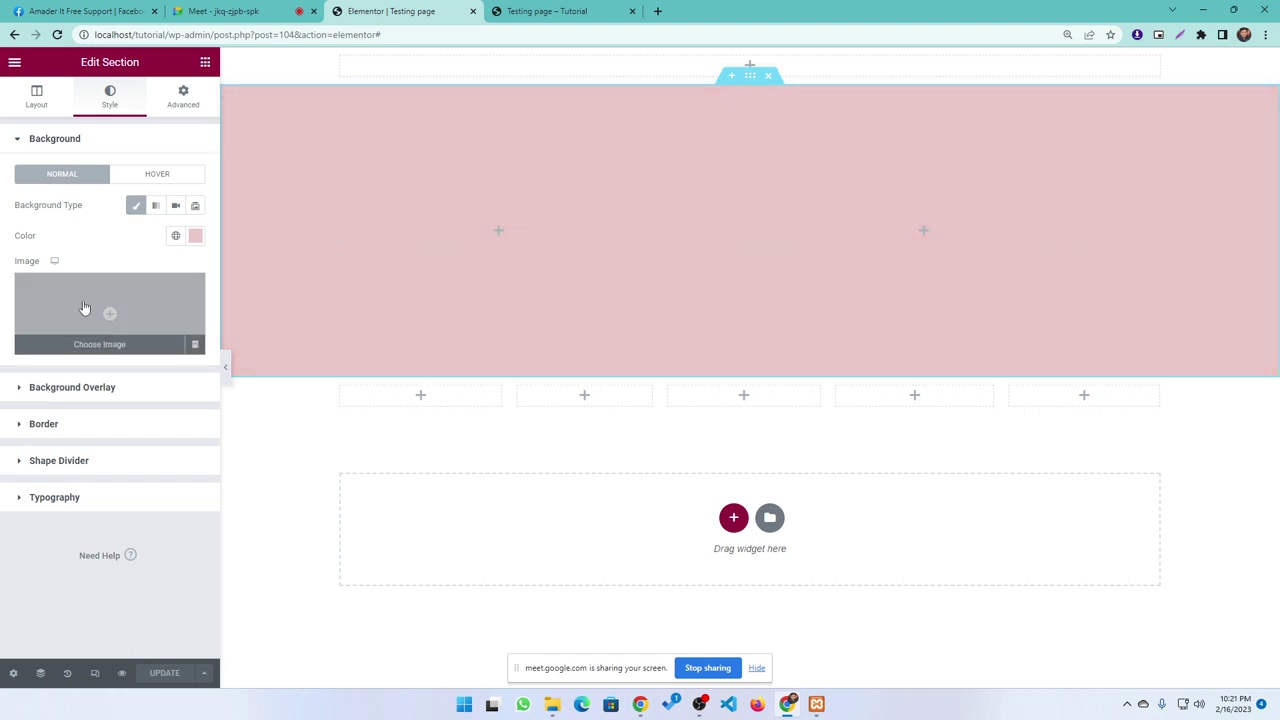
- Insert the media library photo of the man beside the monitor as the section's normal background image again
click(99, 302)
click(192, 236)
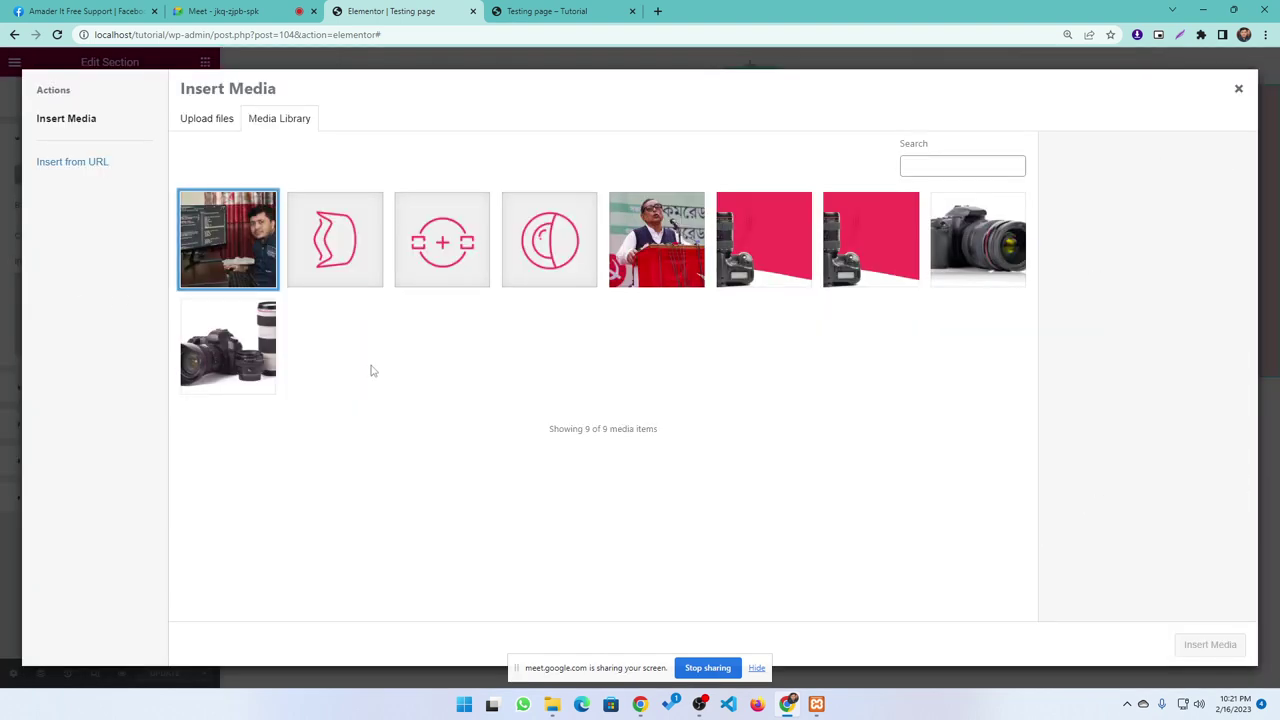
click(238, 262)
click(1200, 650)
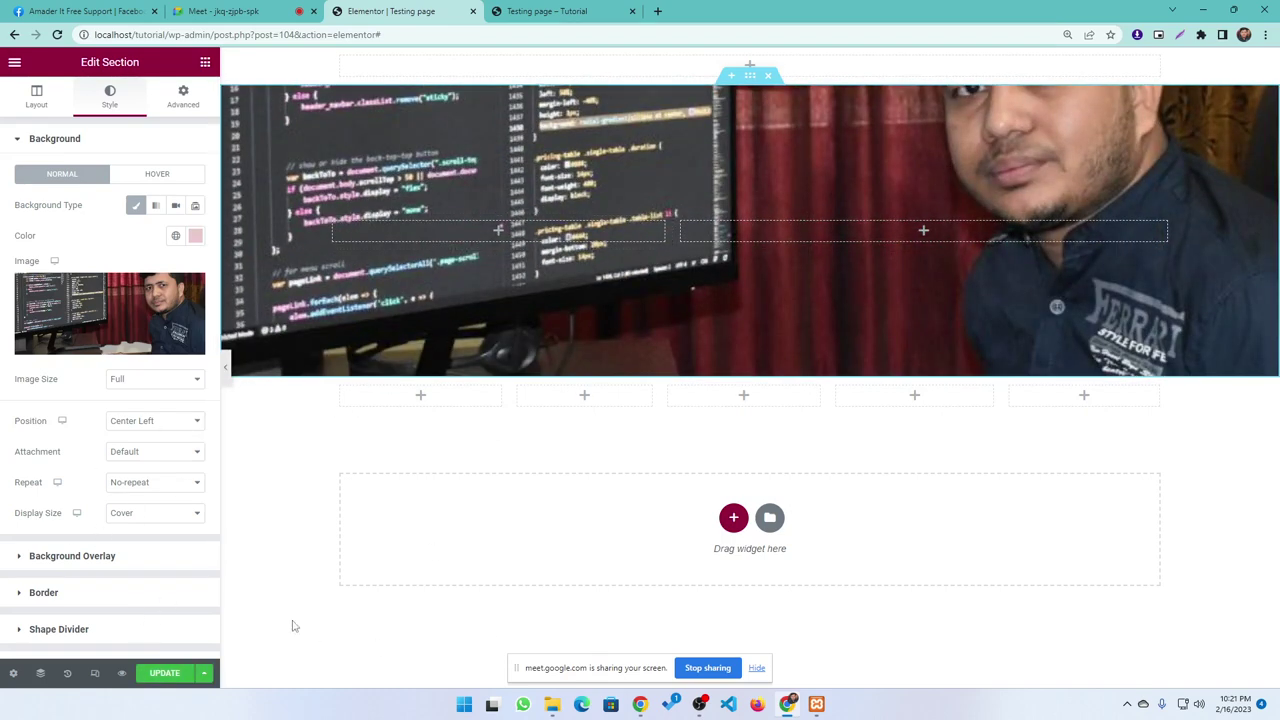
- Add a Classic background overlay in black (#000000) to the section's normal state, and collapse the overlay settings
click(44, 562)
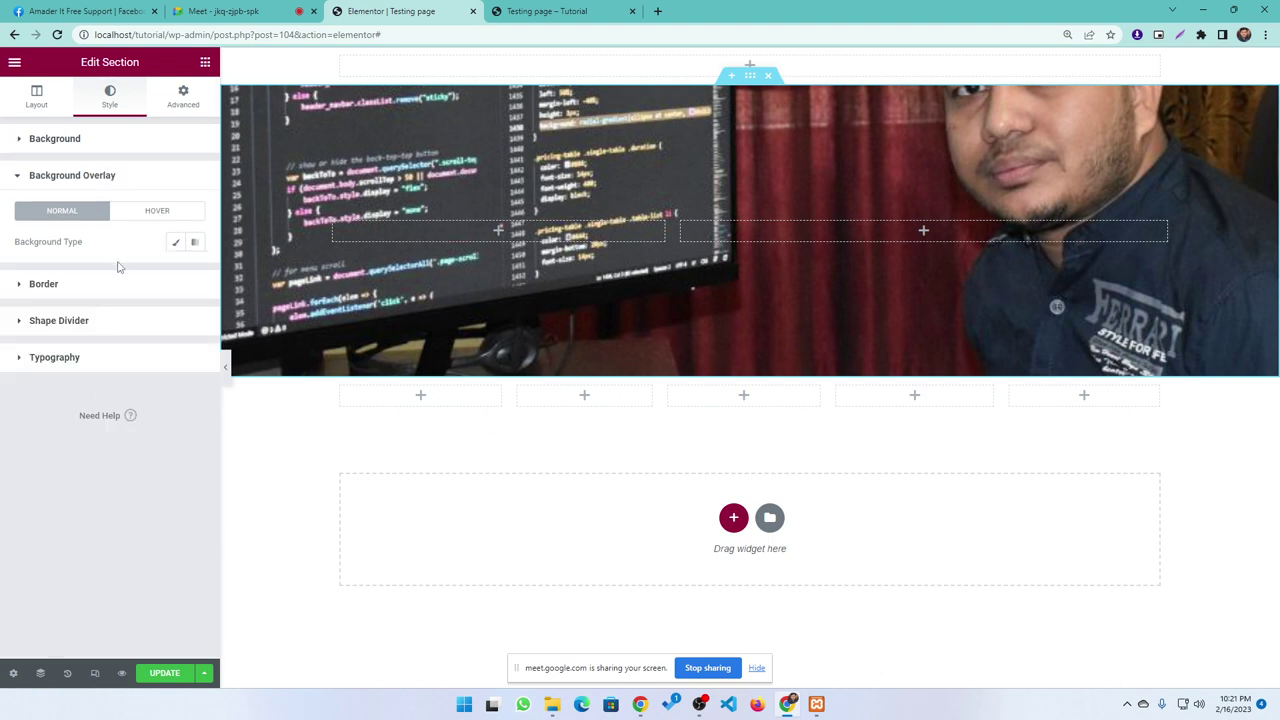
click(175, 242)
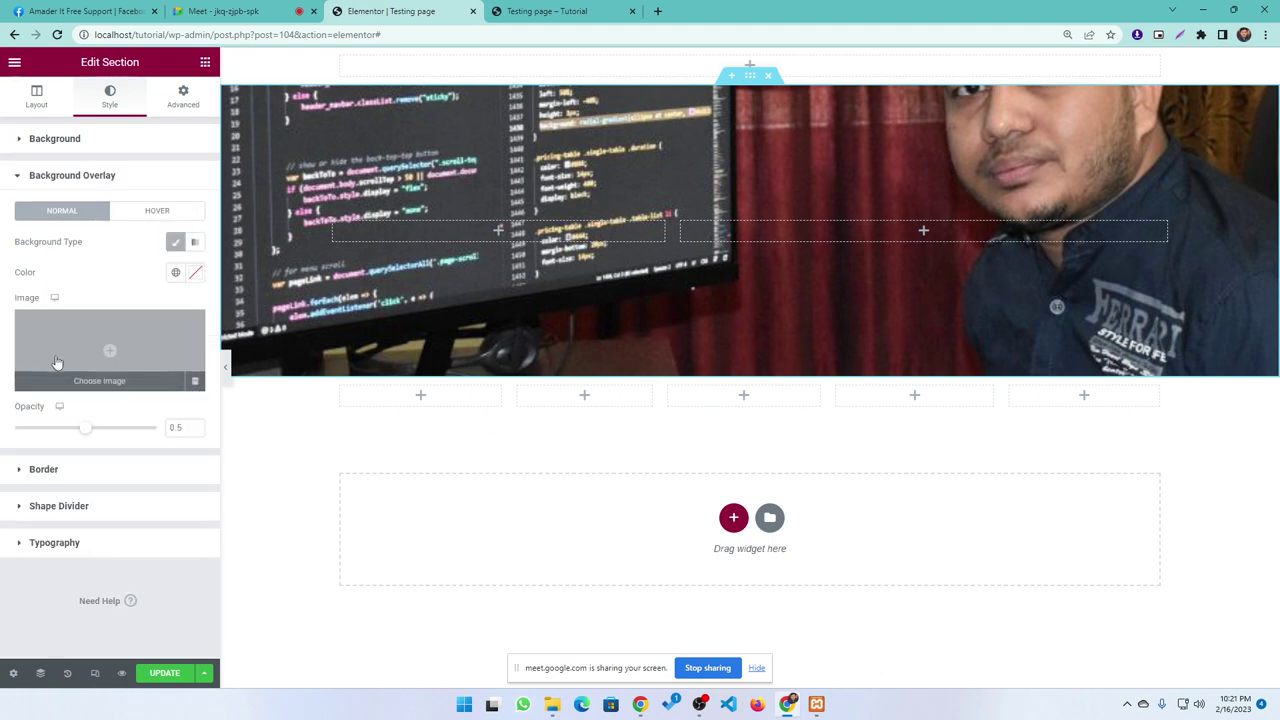
click(195, 272)
click(31, 413)
drag(31, 413, 203, 483)
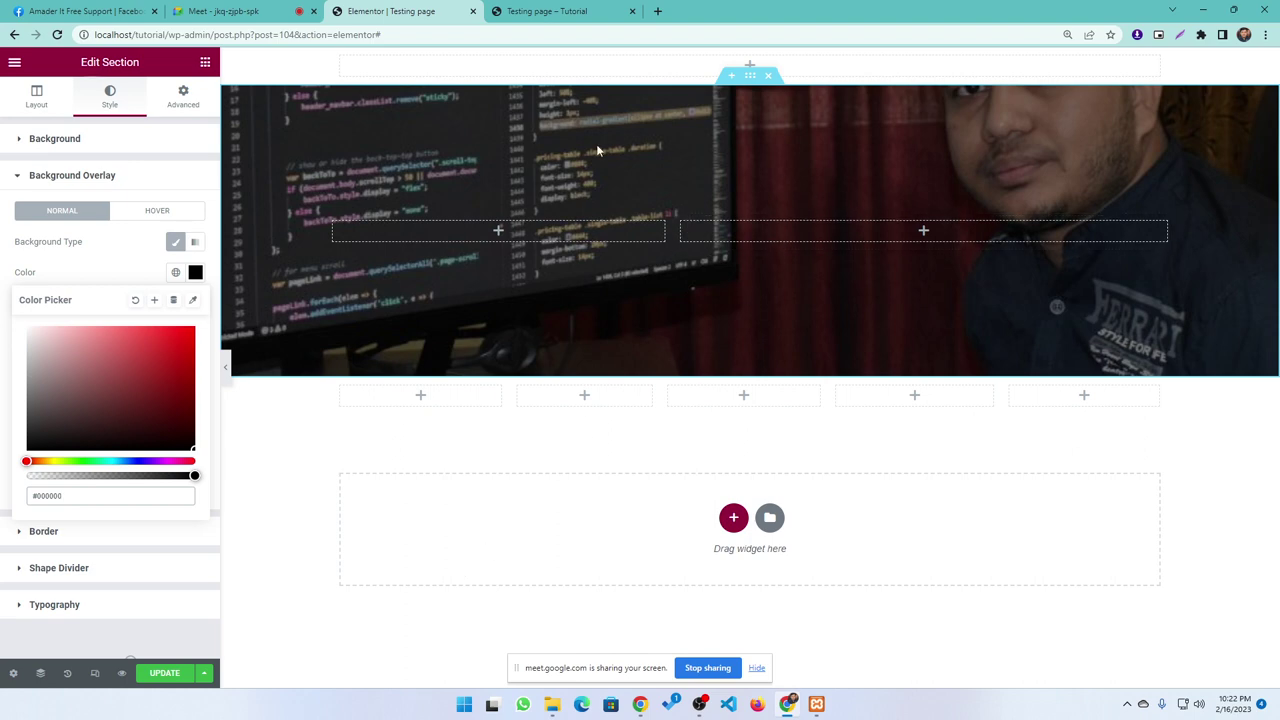
click(111, 265)
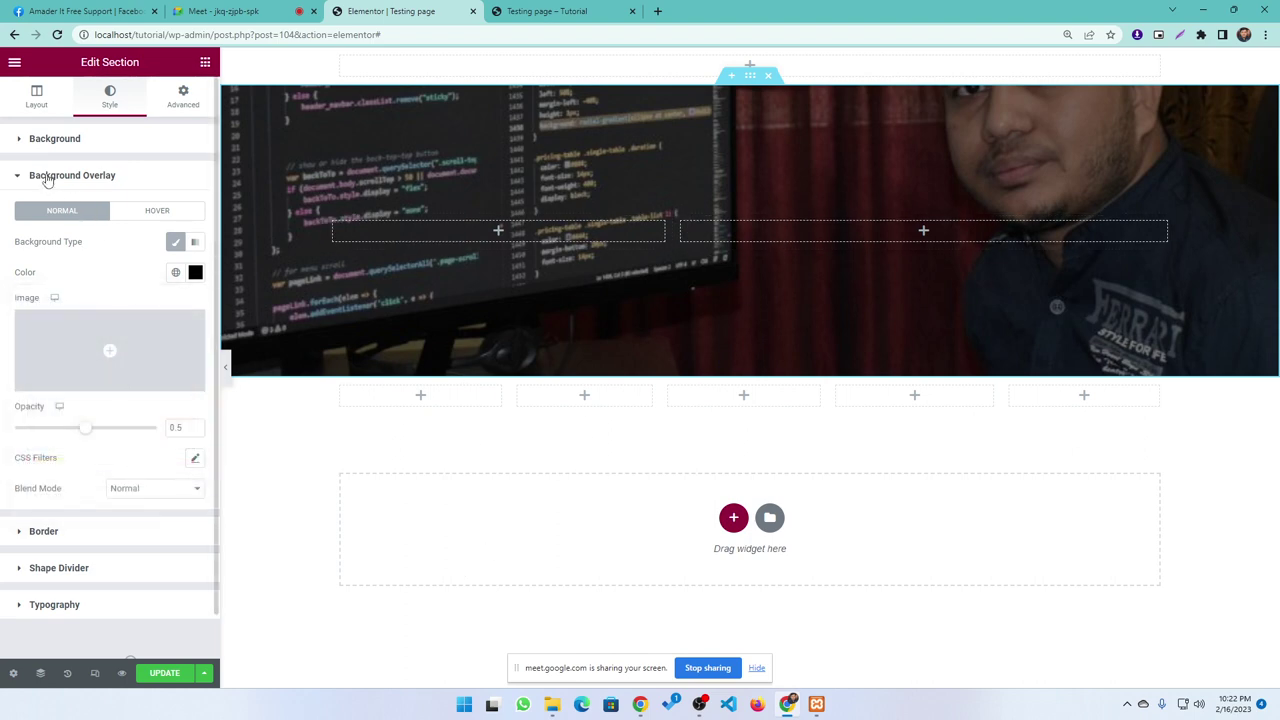
click(46, 177)
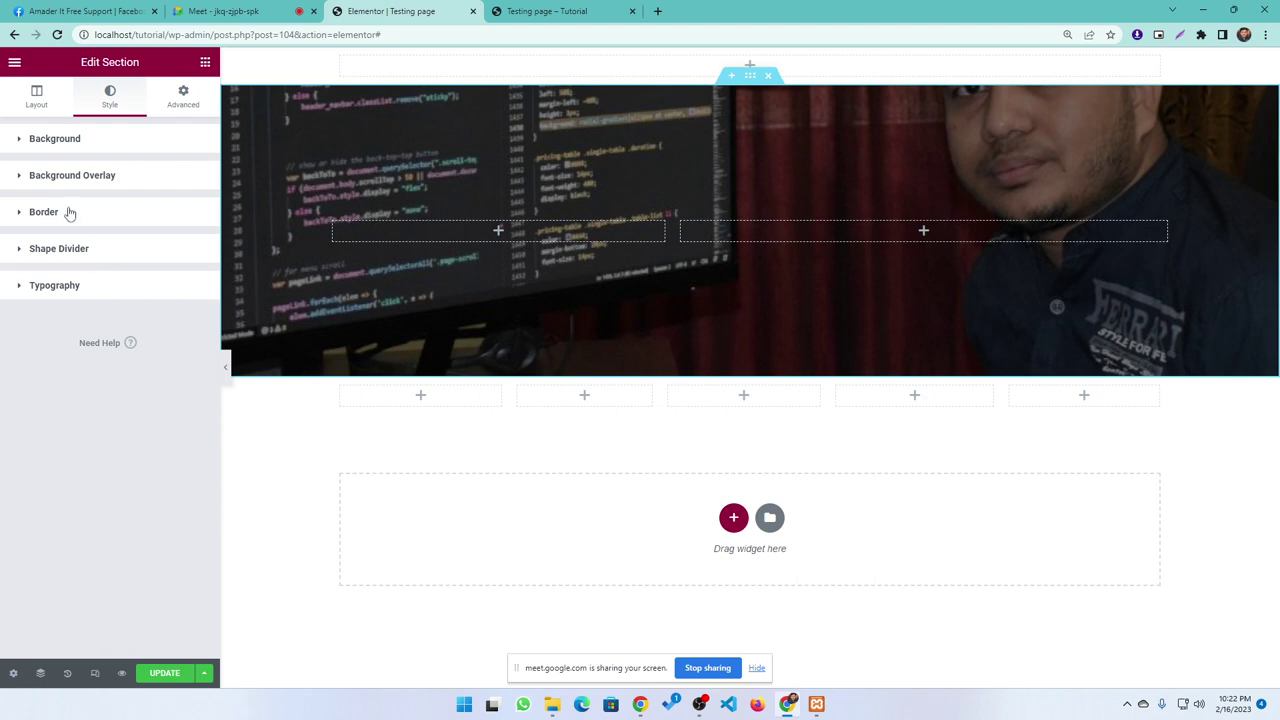
- Give the section a solid, muted mauve border 41 px wide with a 99 px border radius on all corners
click(69, 213)
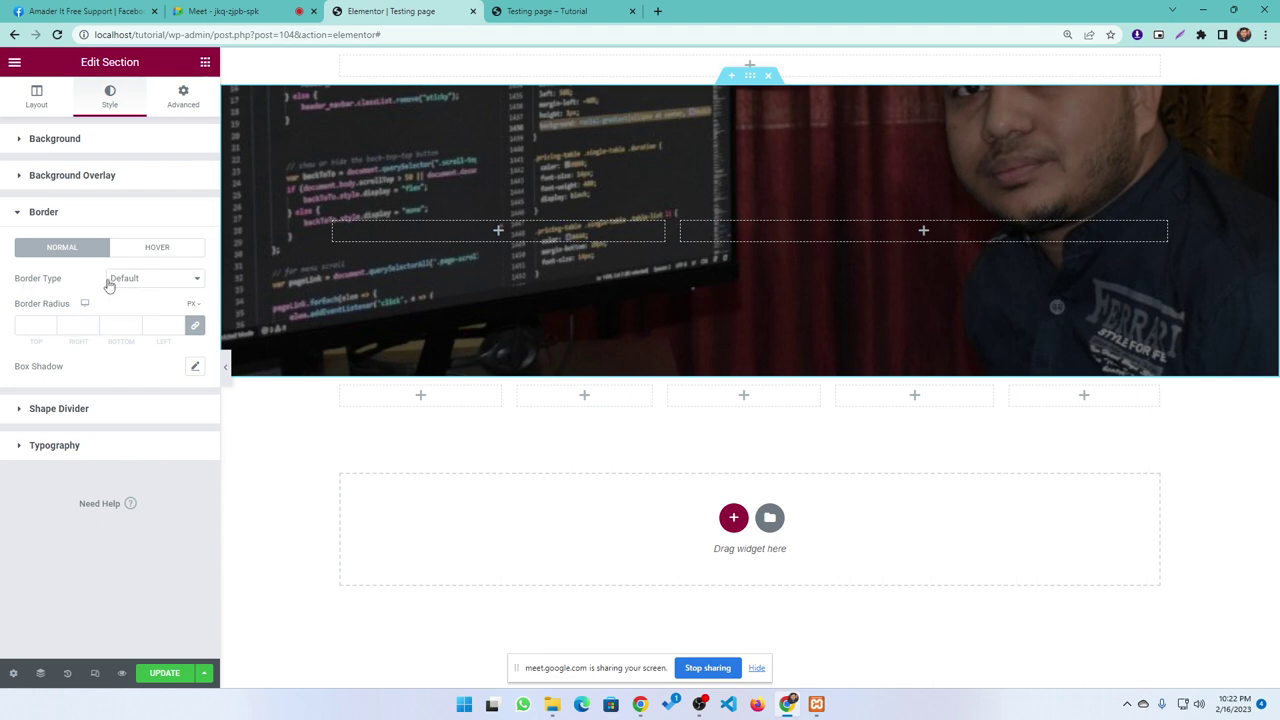
click(112, 279)
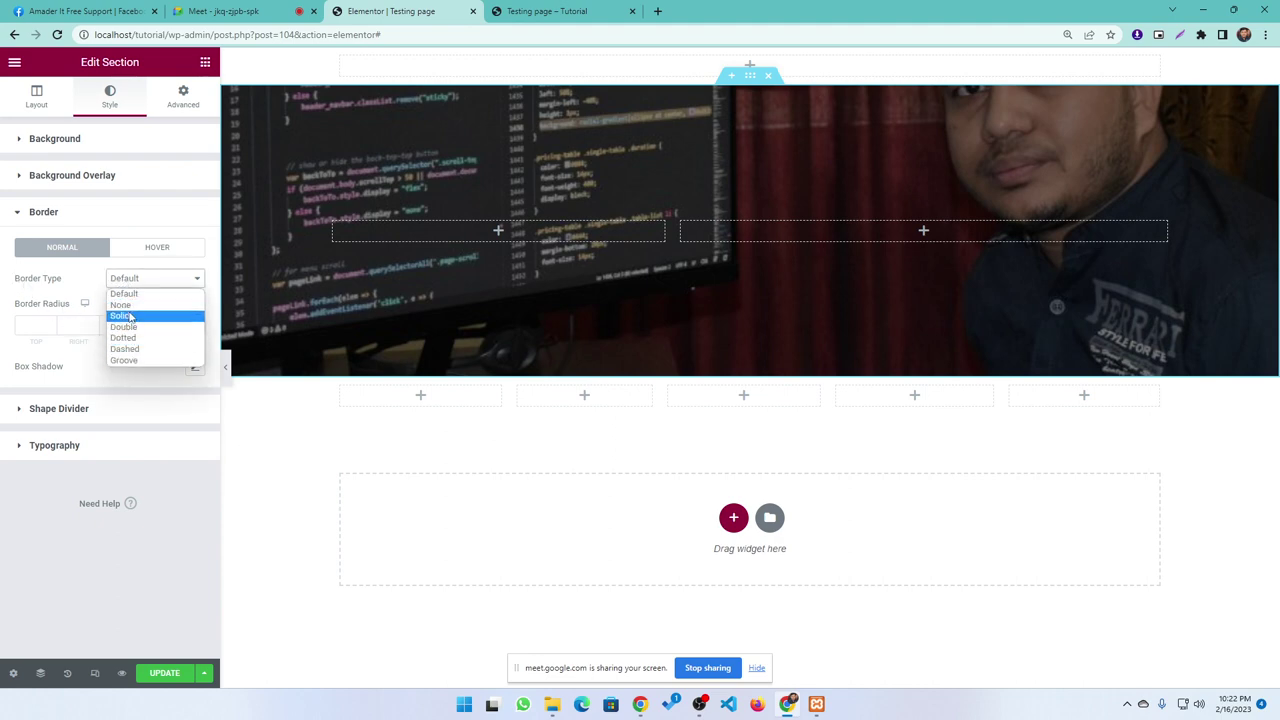
click(128, 317)
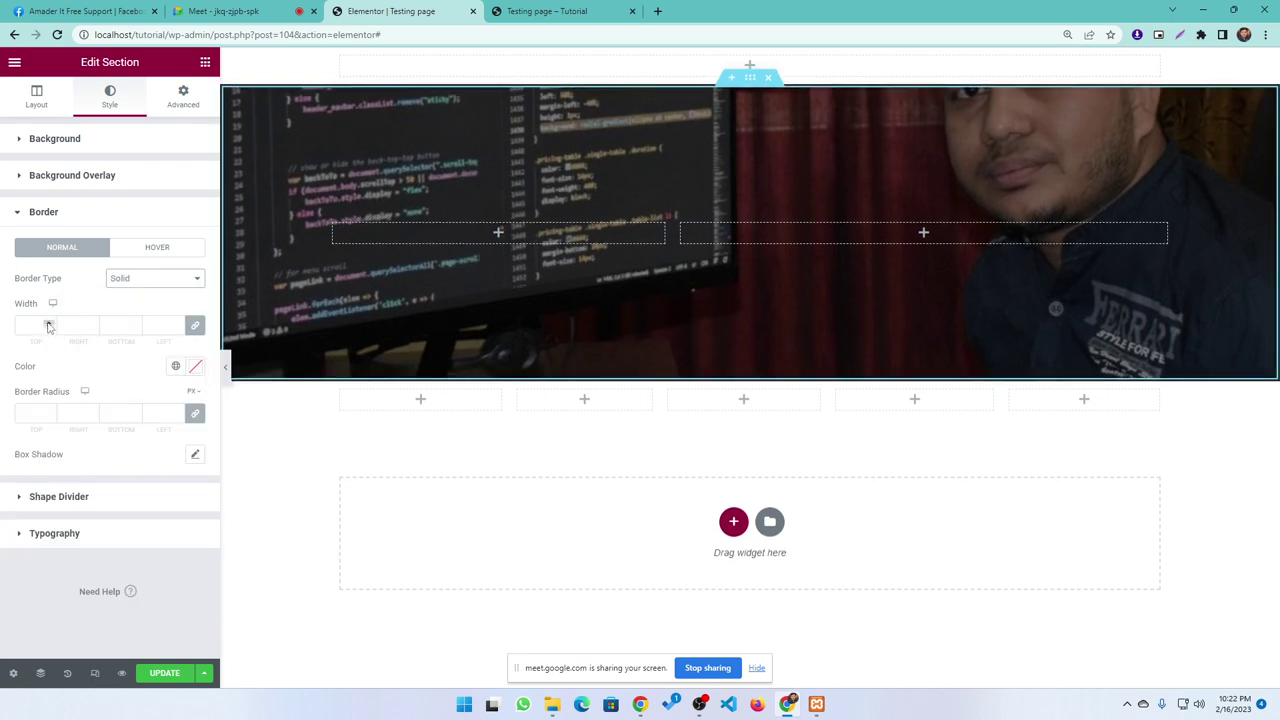
drag(48, 324, 48, 324)
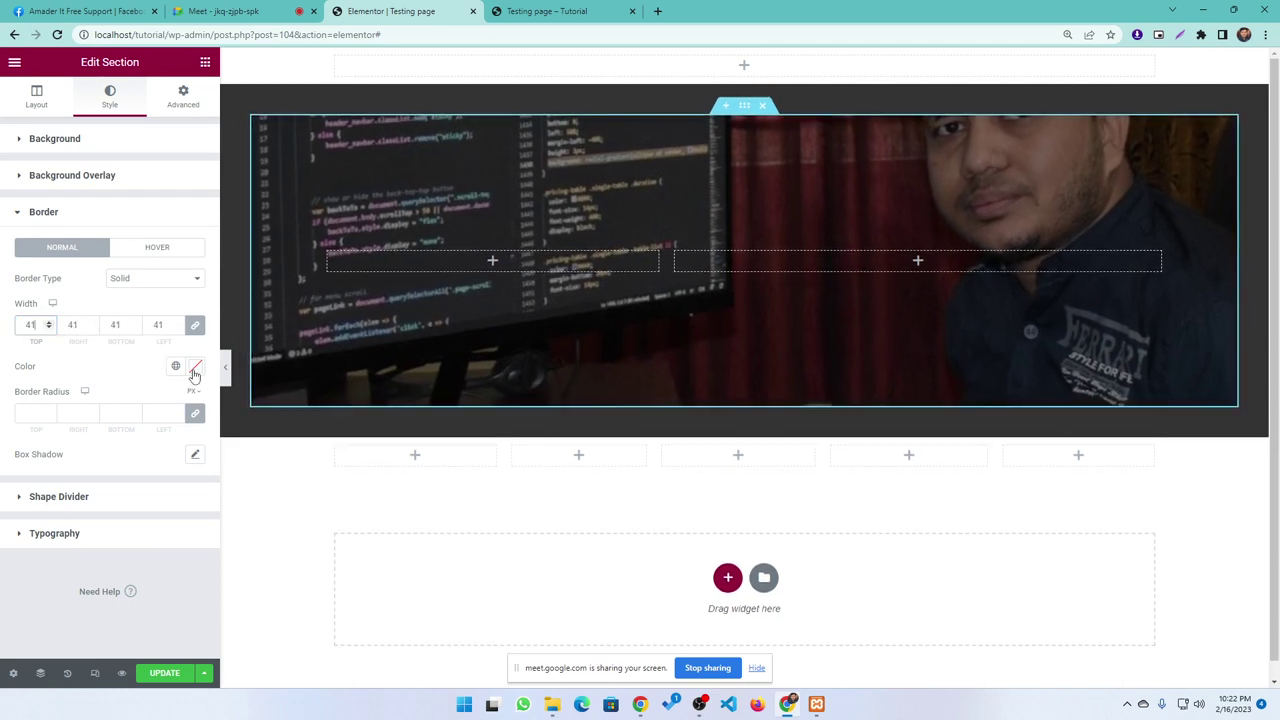
click(195, 366)
click(172, 454)
mouse_move(146, 462)
mouse_down()
mouse_move(117, 471)
mouse_move(134, 537)
mouse_move(177, 440)
mouse_move(39, 459)
mouse_move(31, 434)
mouse_move(151, 451)
mouse_move(96, 532)
mouse_move(117, 489)
mouse_move(51, 478)
mouse_up()
click(85, 298)
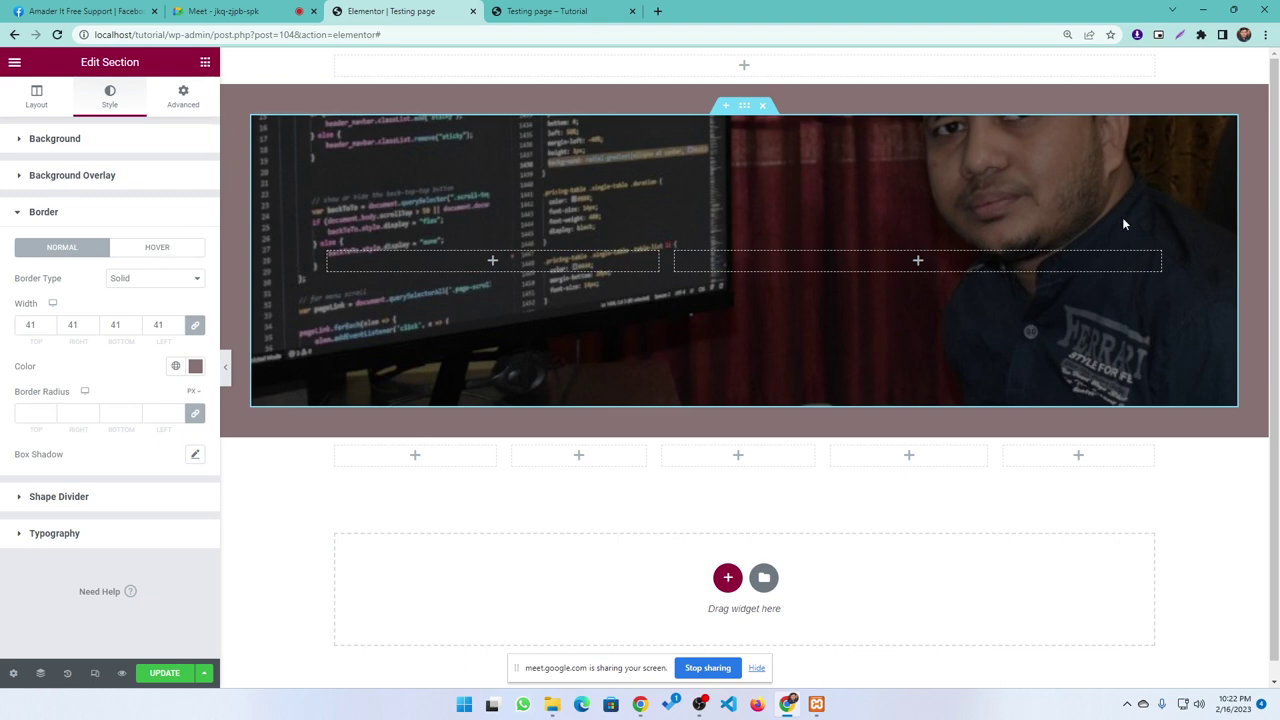
drag(48, 411, 48, 411)
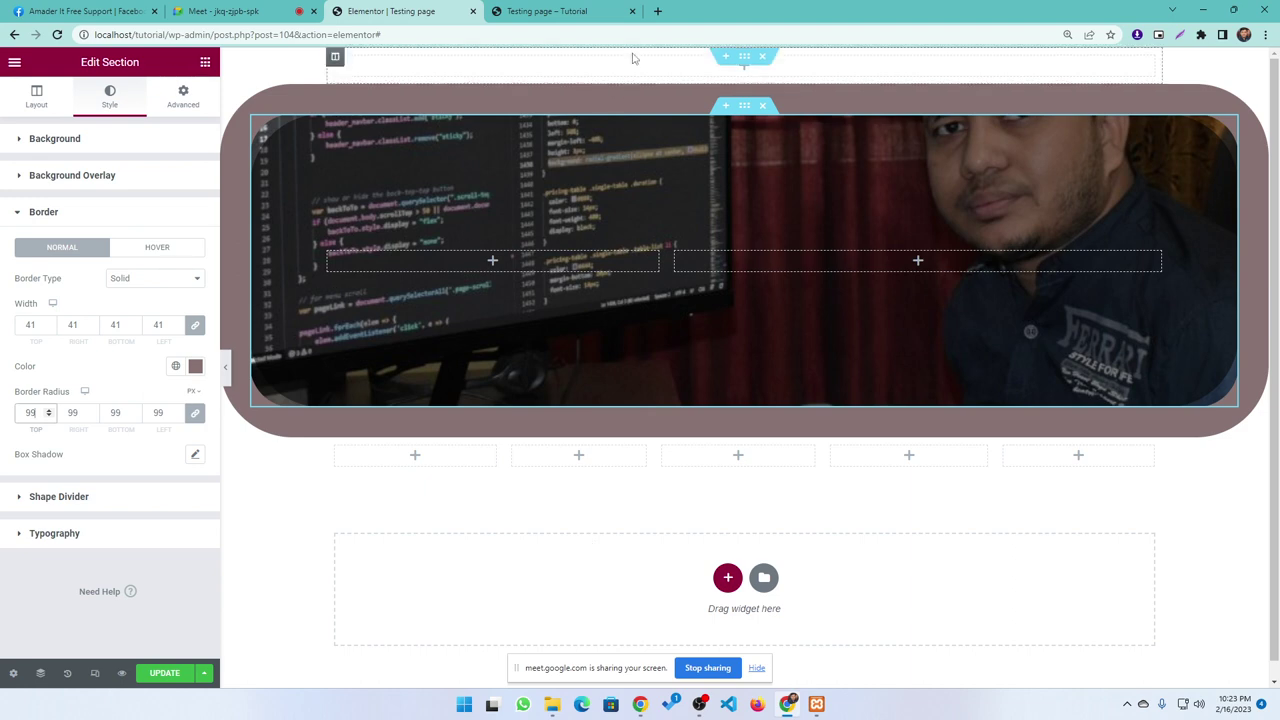
- Open devnurul.me in a new browser tab, examine the curved lower edge of its hero section, and return to the Elementor editor
click(657, 11)
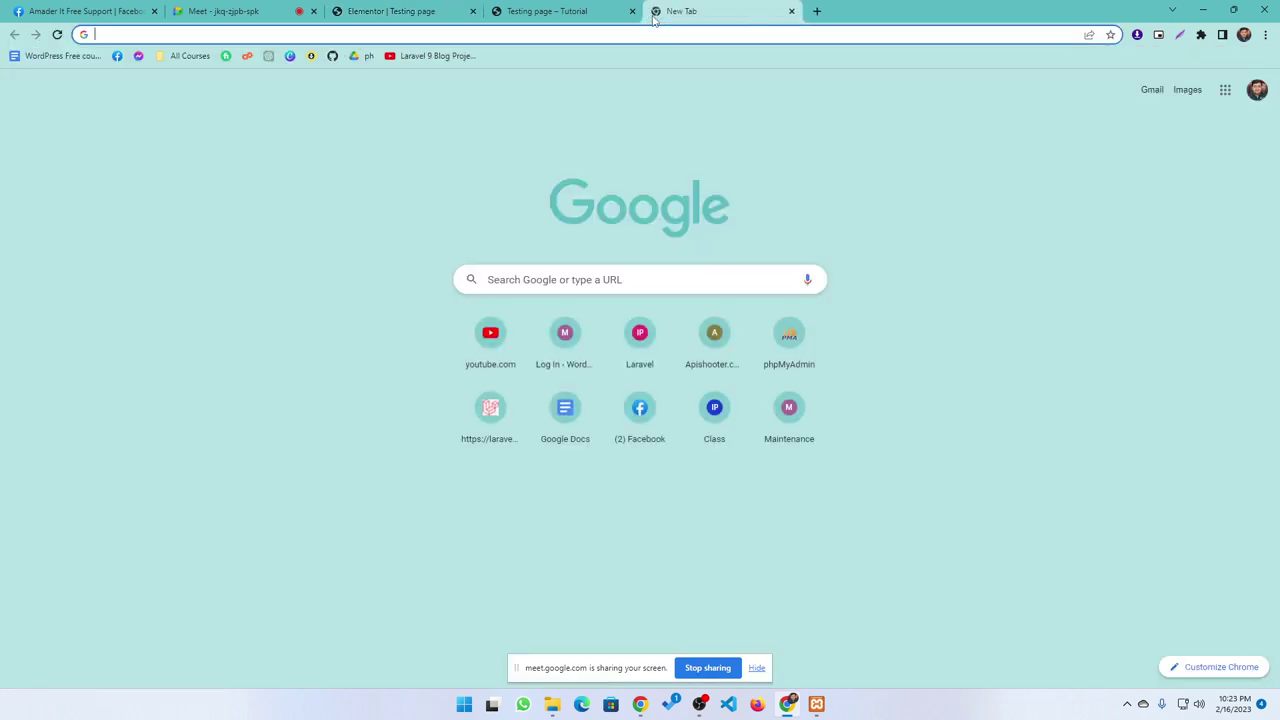
text(devnurul.me)
key(Return)
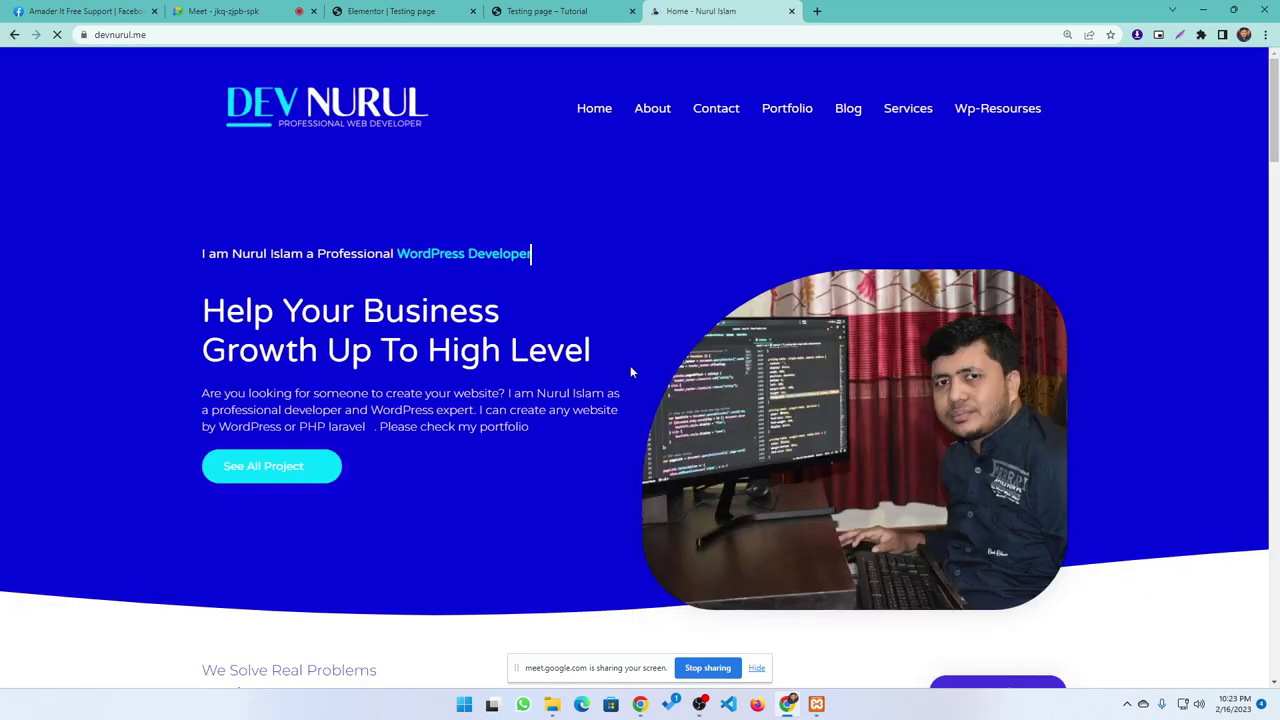
scroll(631, 372, down, 3)
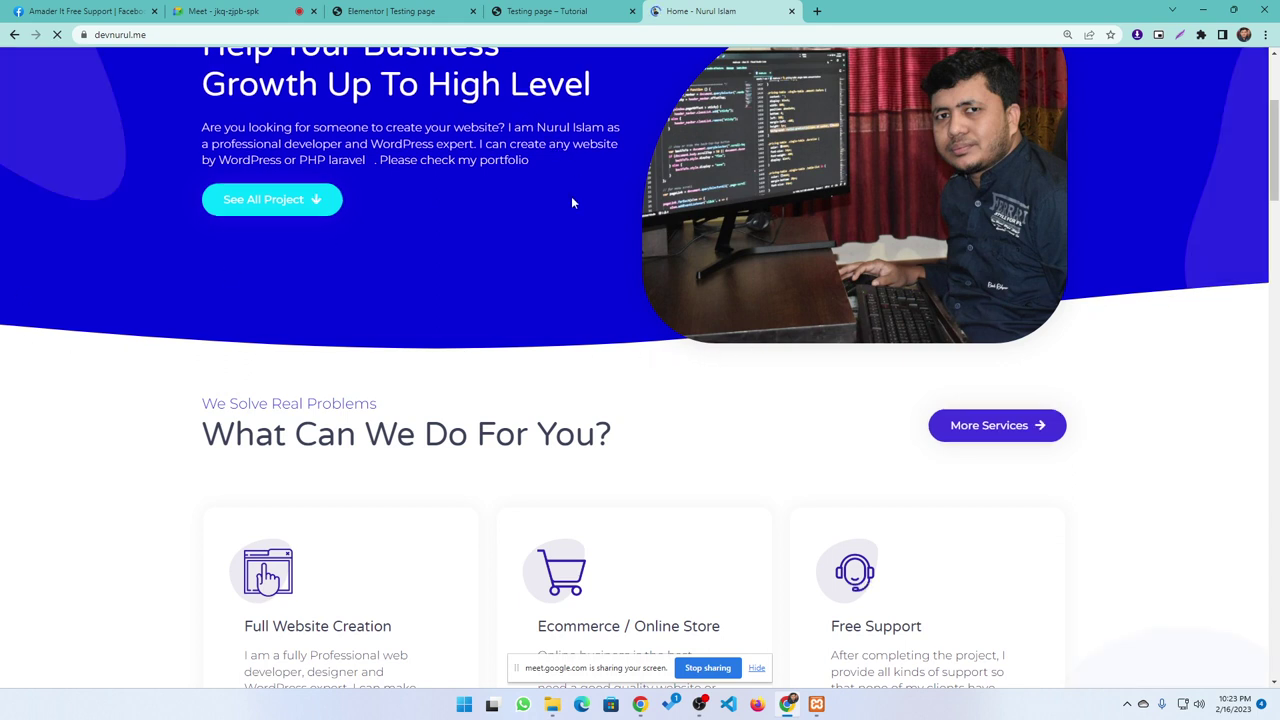
click(557, 12)
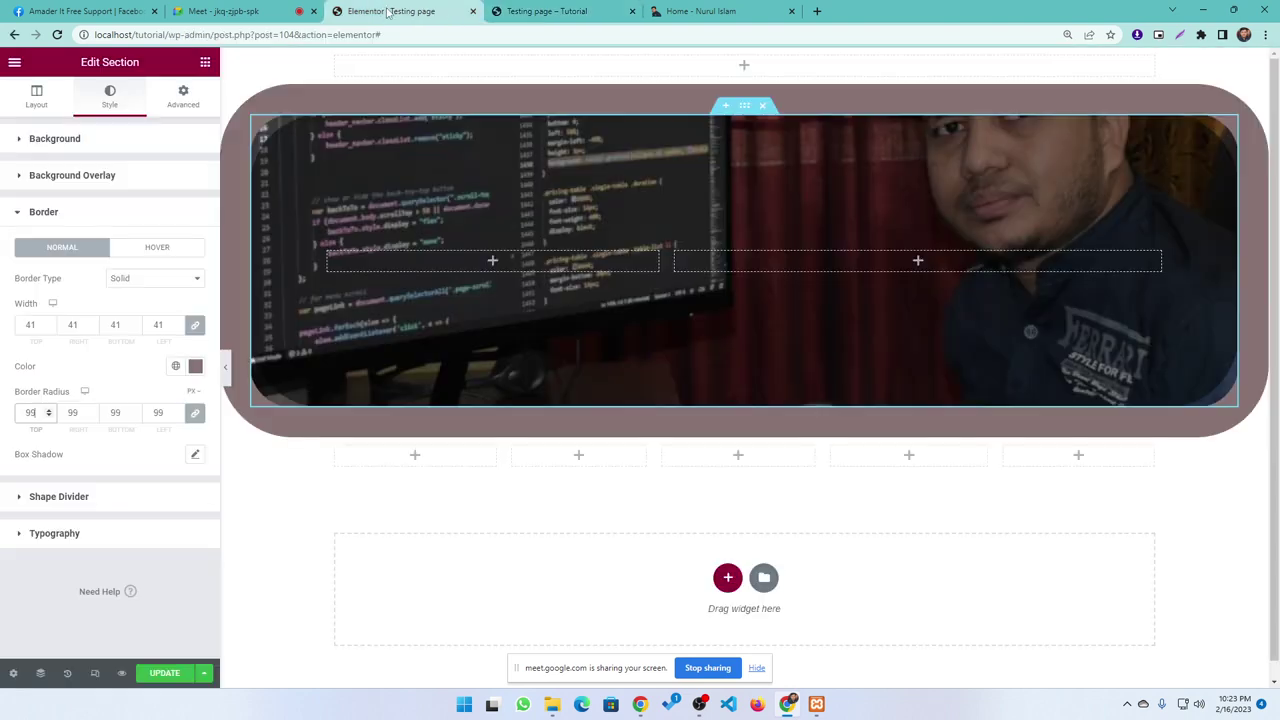
click(390, 11)
- Add a Drops shape divider to the section's top edge
click(77, 497)
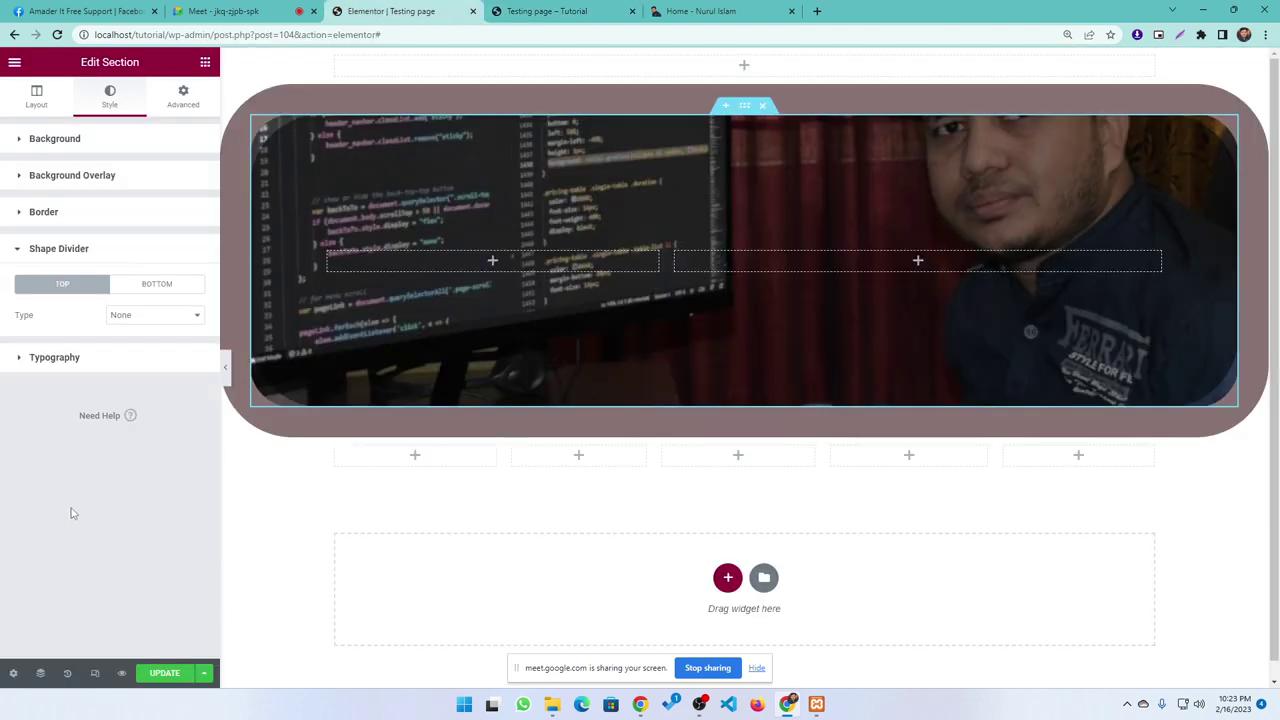
click(128, 318)
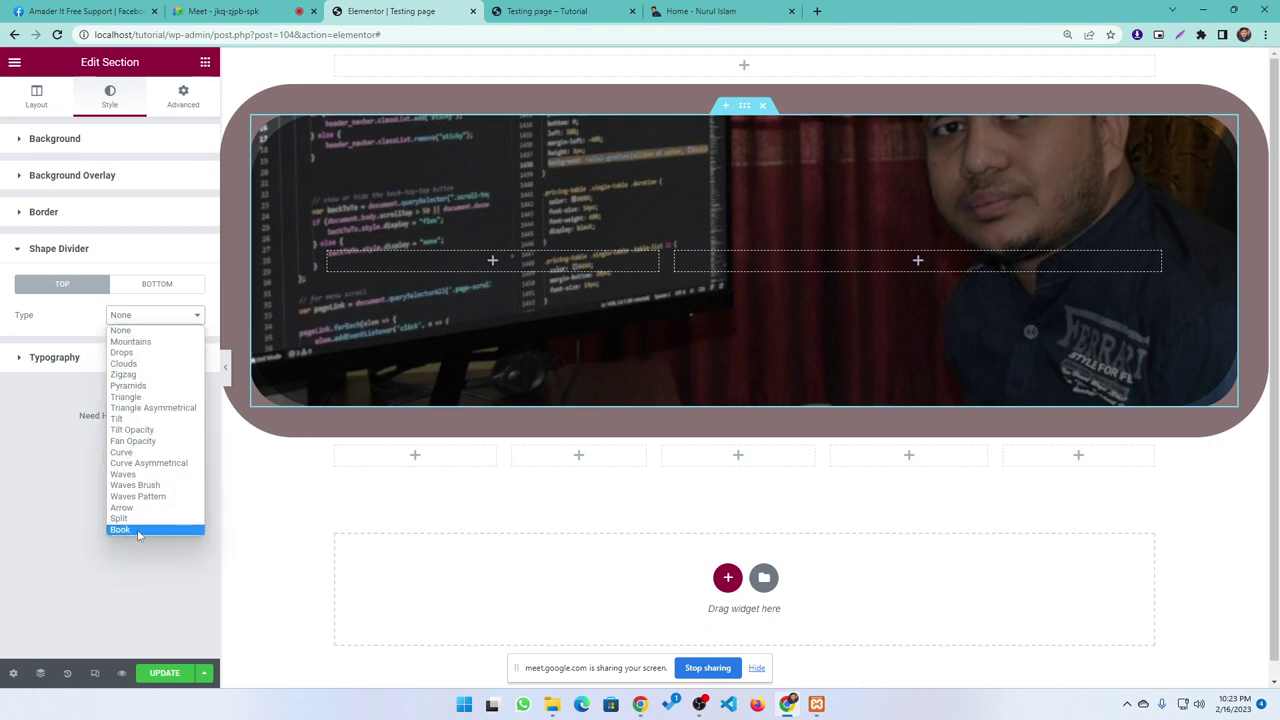
click(134, 353)
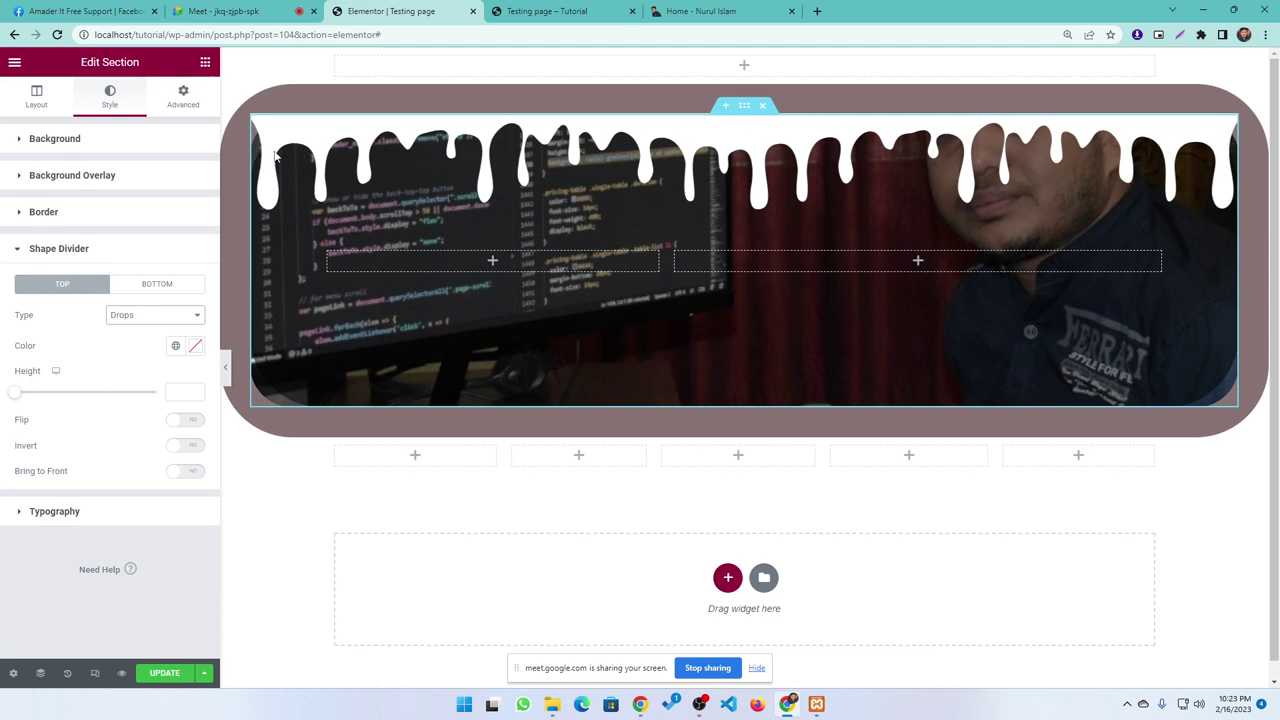
- Try Clouds and Triangle as the section's bottom shape divider, switch it to Tilt, and set the divider height to 31
click(151, 285)
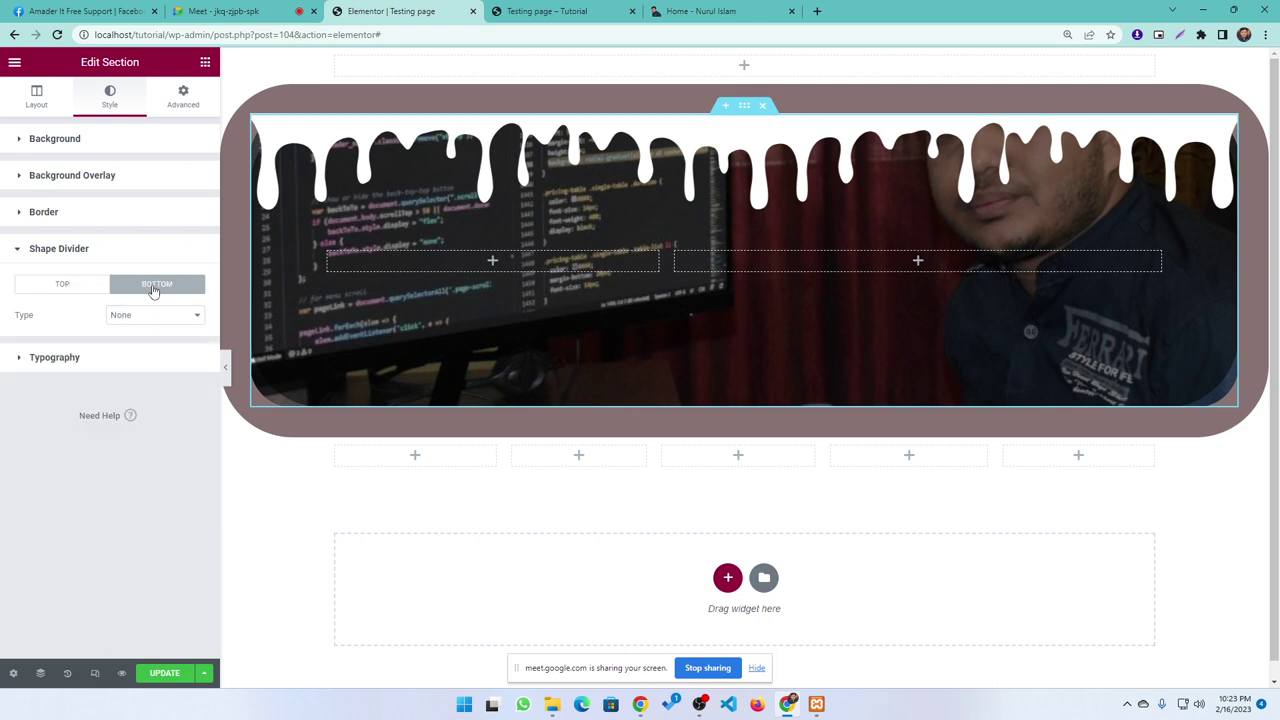
click(131, 318)
click(124, 363)
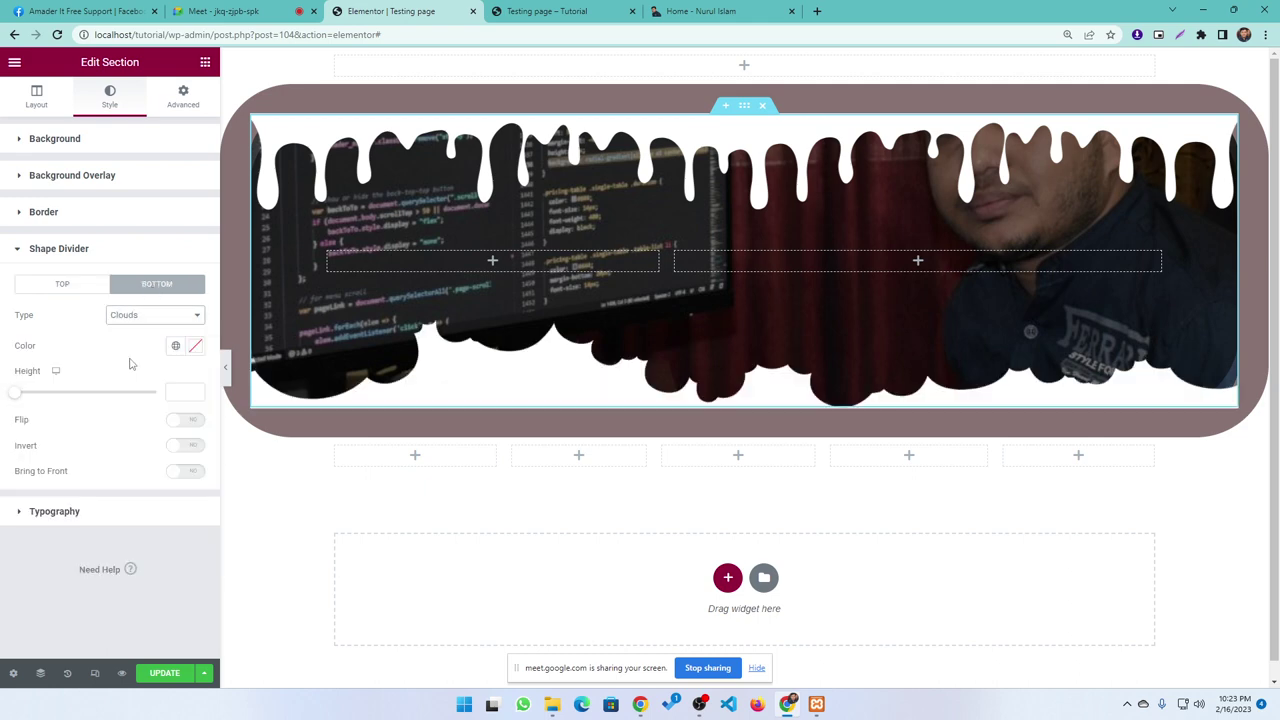
click(155, 316)
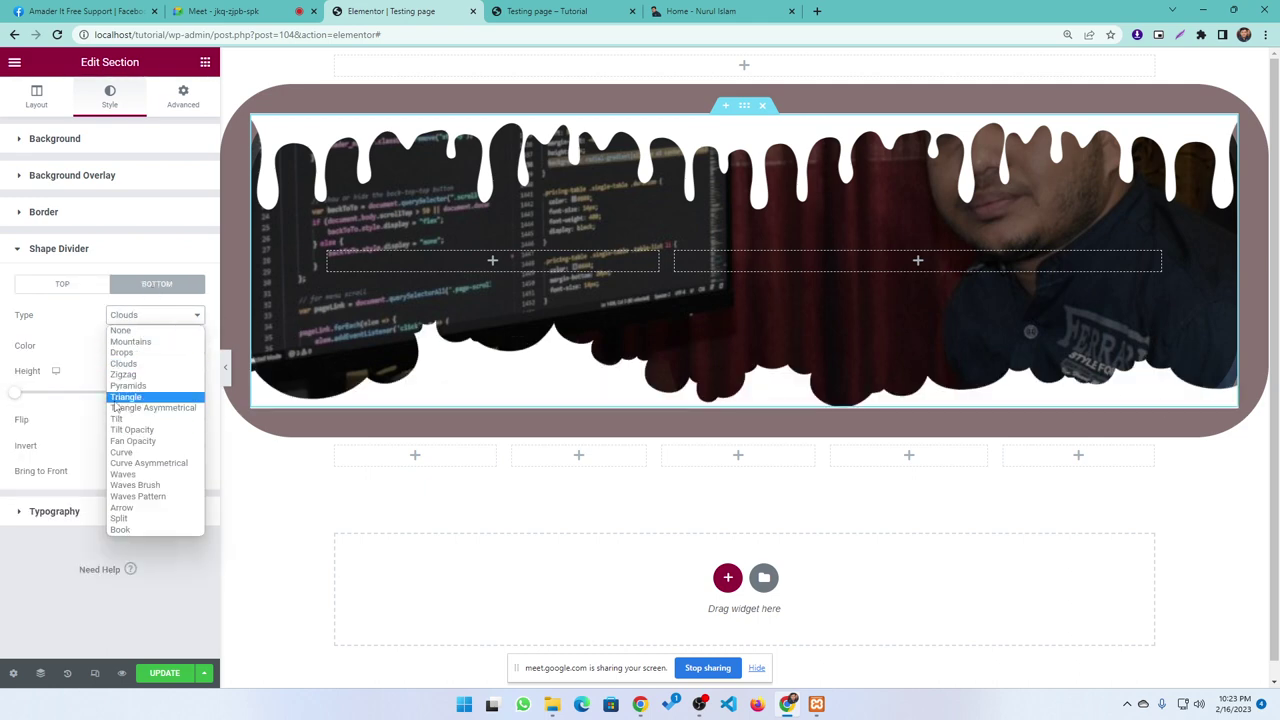
click(116, 400)
click(140, 316)
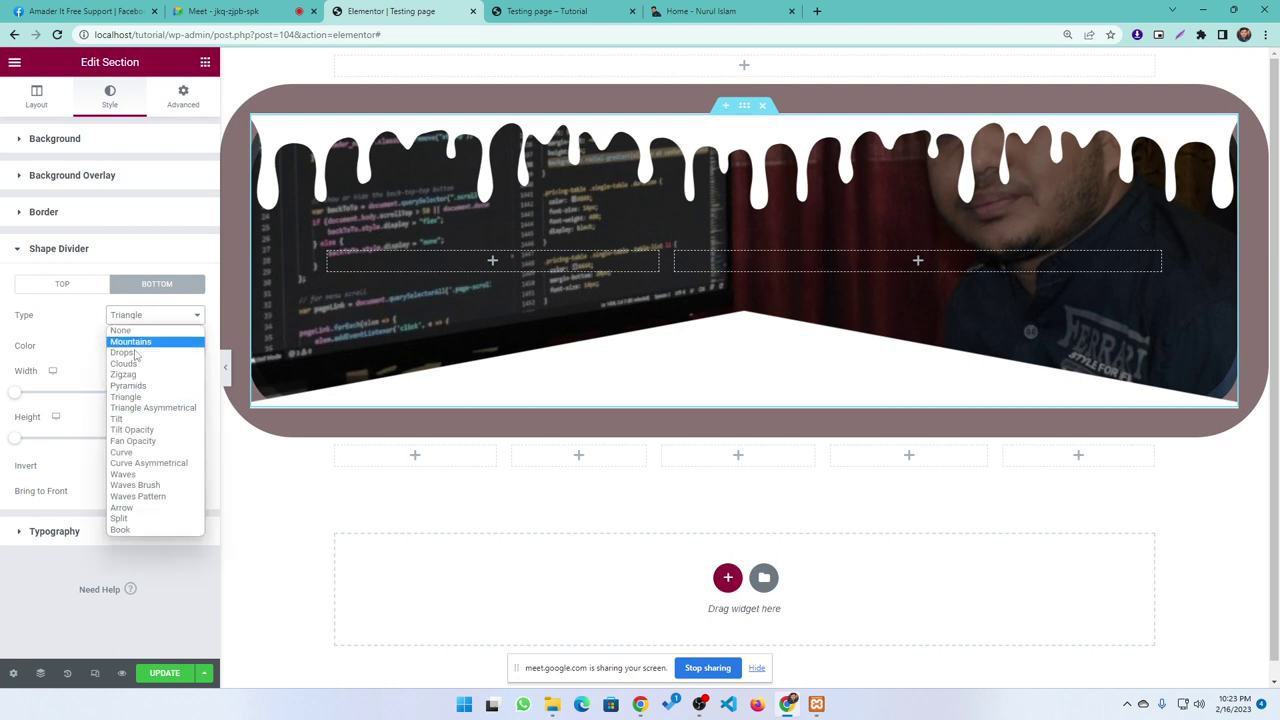
click(124, 428)
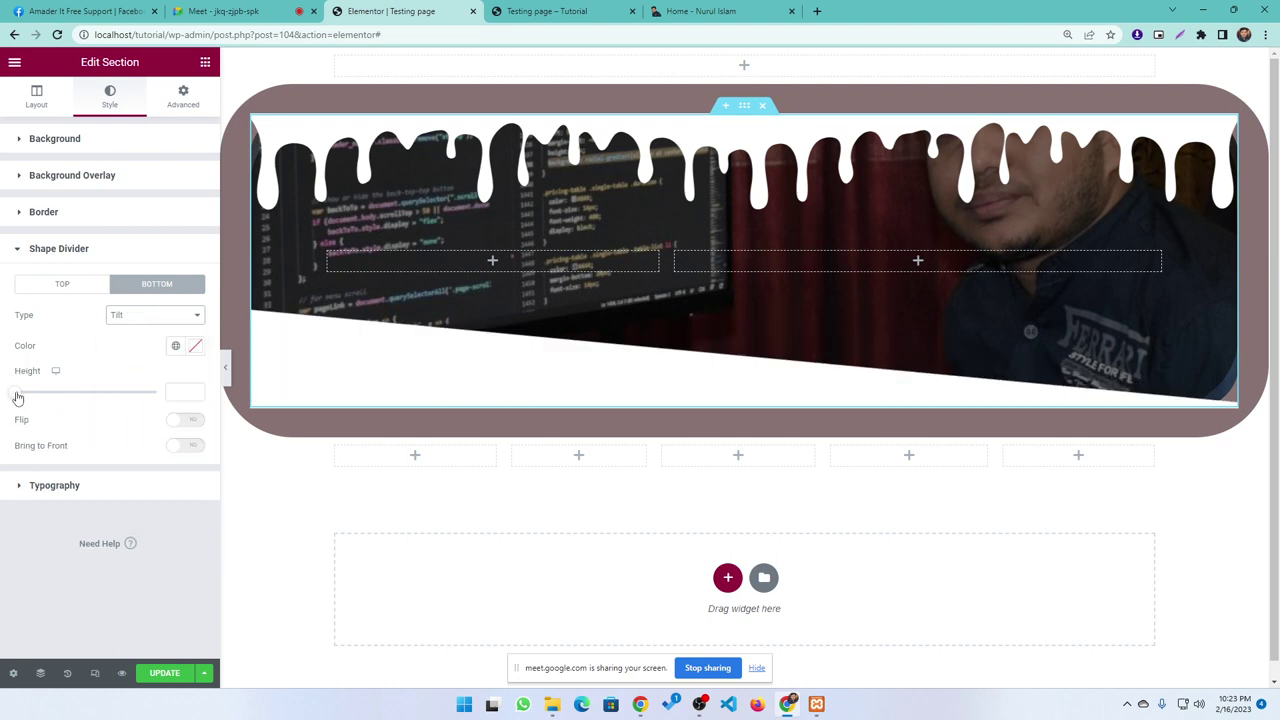
mouse_move(17, 398)
mouse_down()
mouse_move(39, 399)
mouse_move(23, 394)
mouse_up()
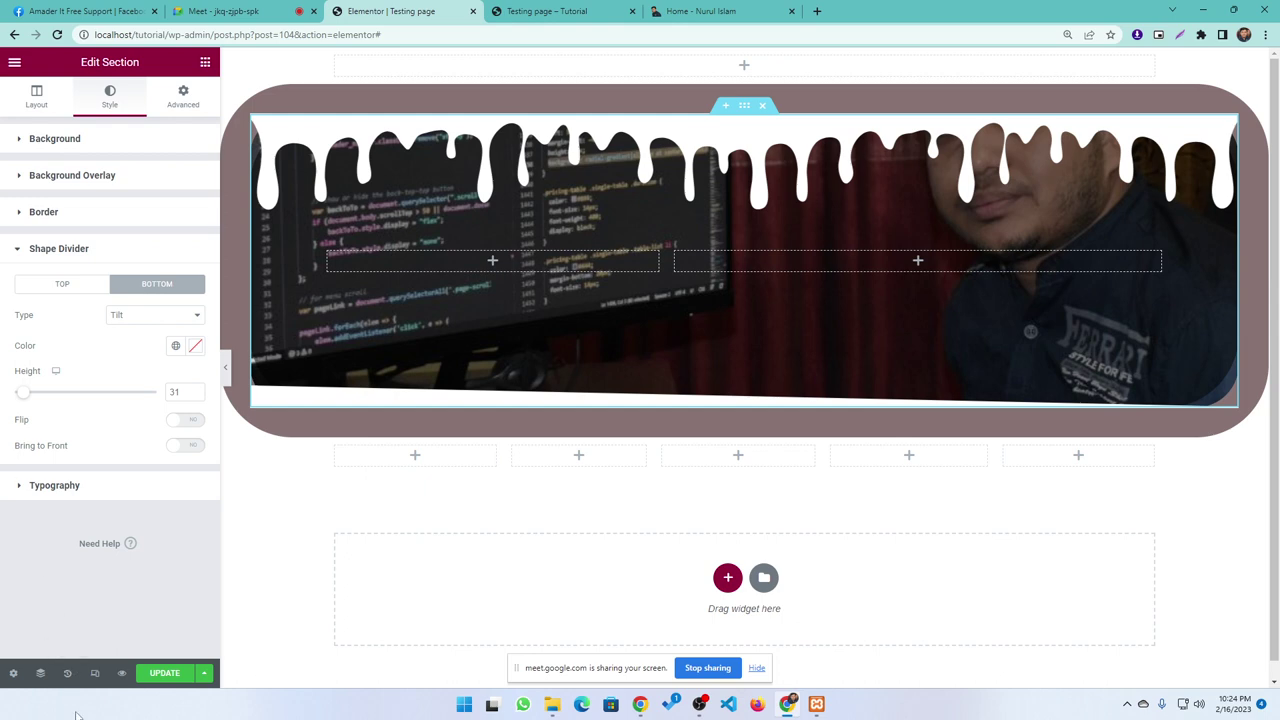
- Try Fan Opacity and Arrow for the section's bottom shape divider, and set its type to Waves Brush
click(128, 318)
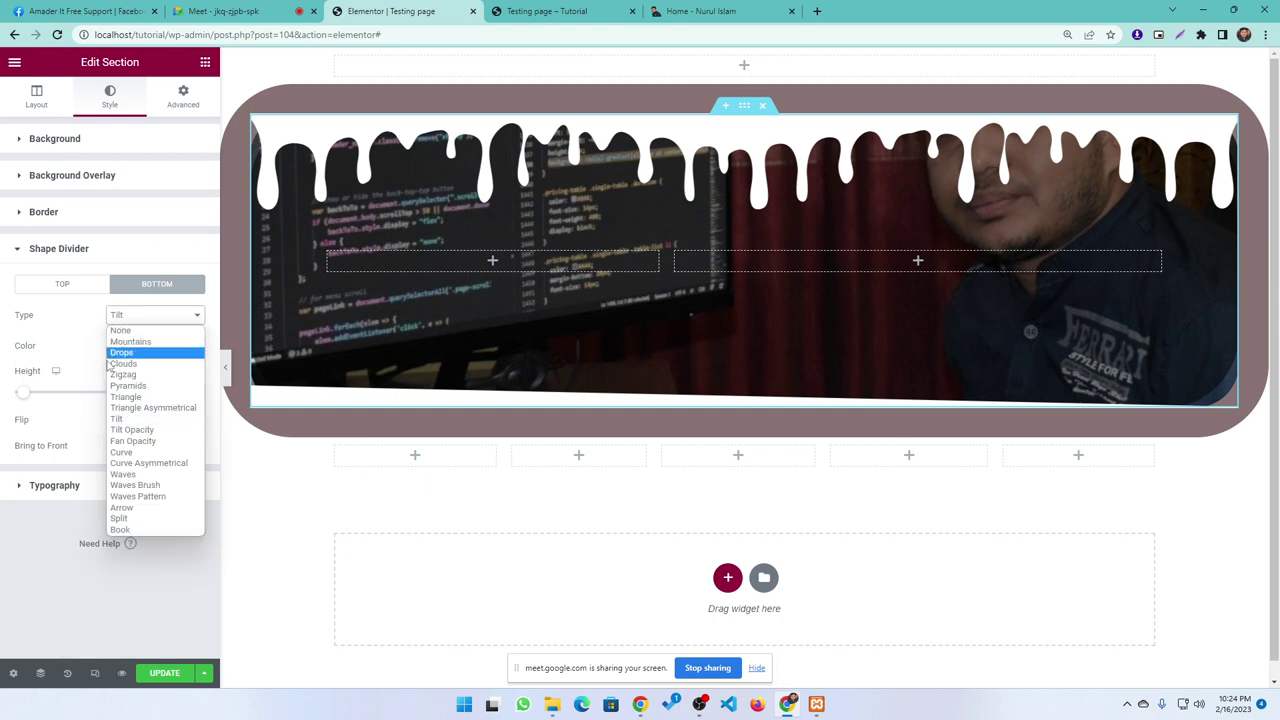
click(118, 441)
click(150, 317)
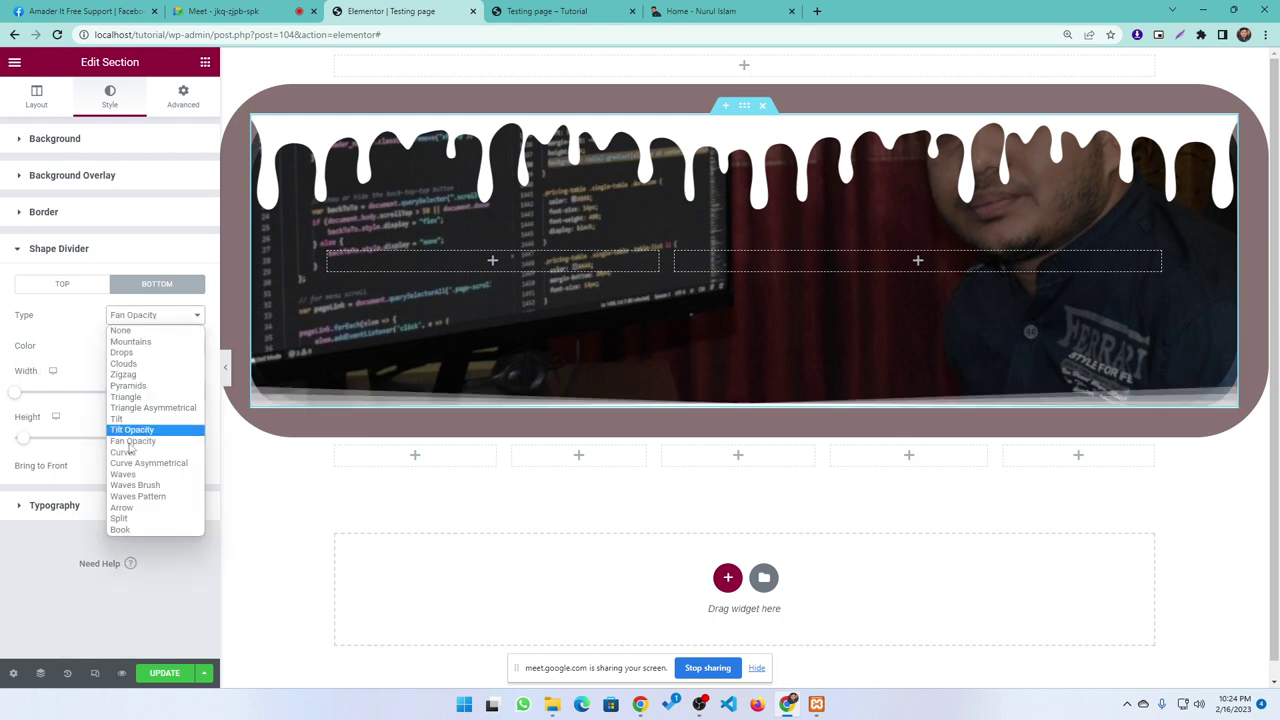
click(127, 508)
click(150, 318)
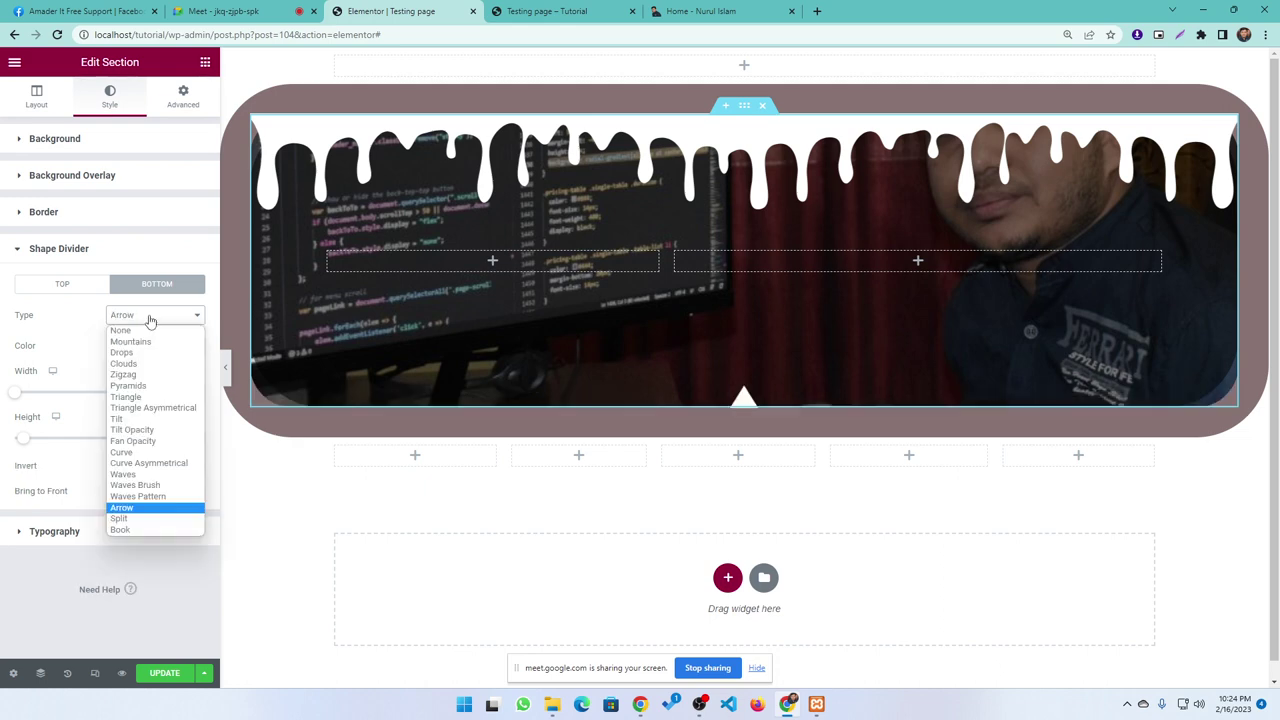
click(135, 489)
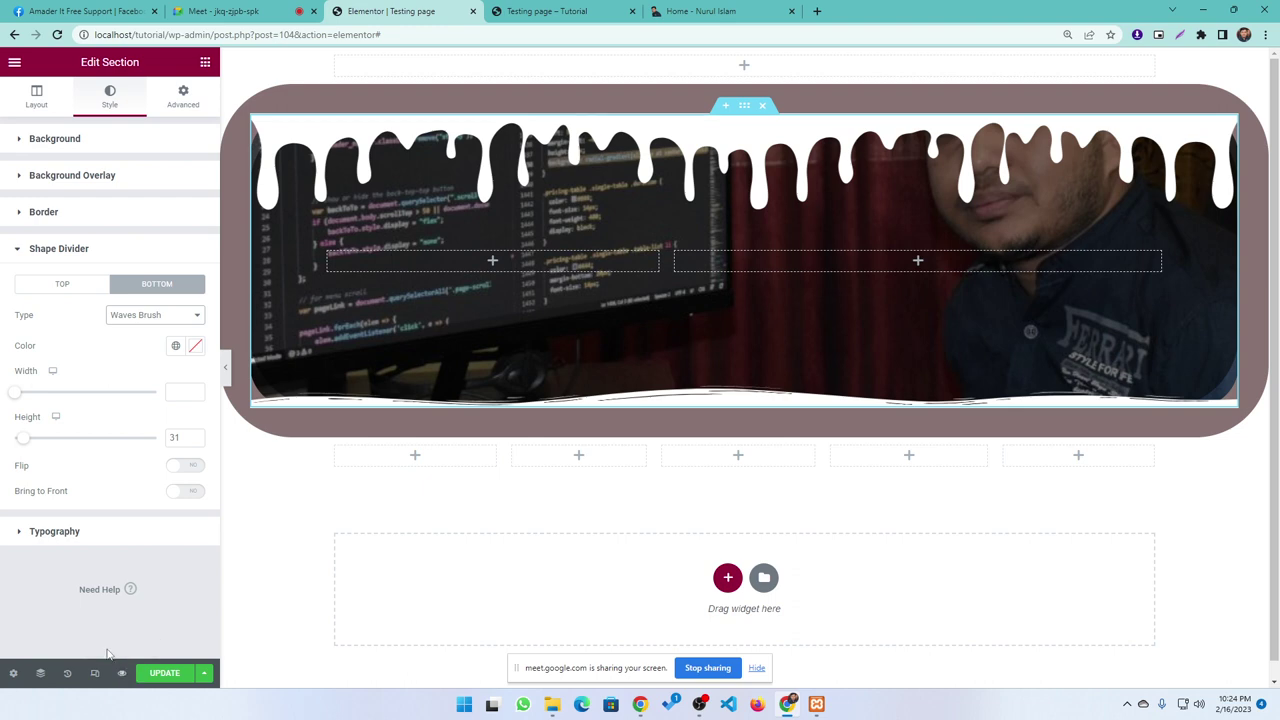
- Set the section's top shape divider to None and look over the section's typography options
click(57, 286)
click(122, 318)
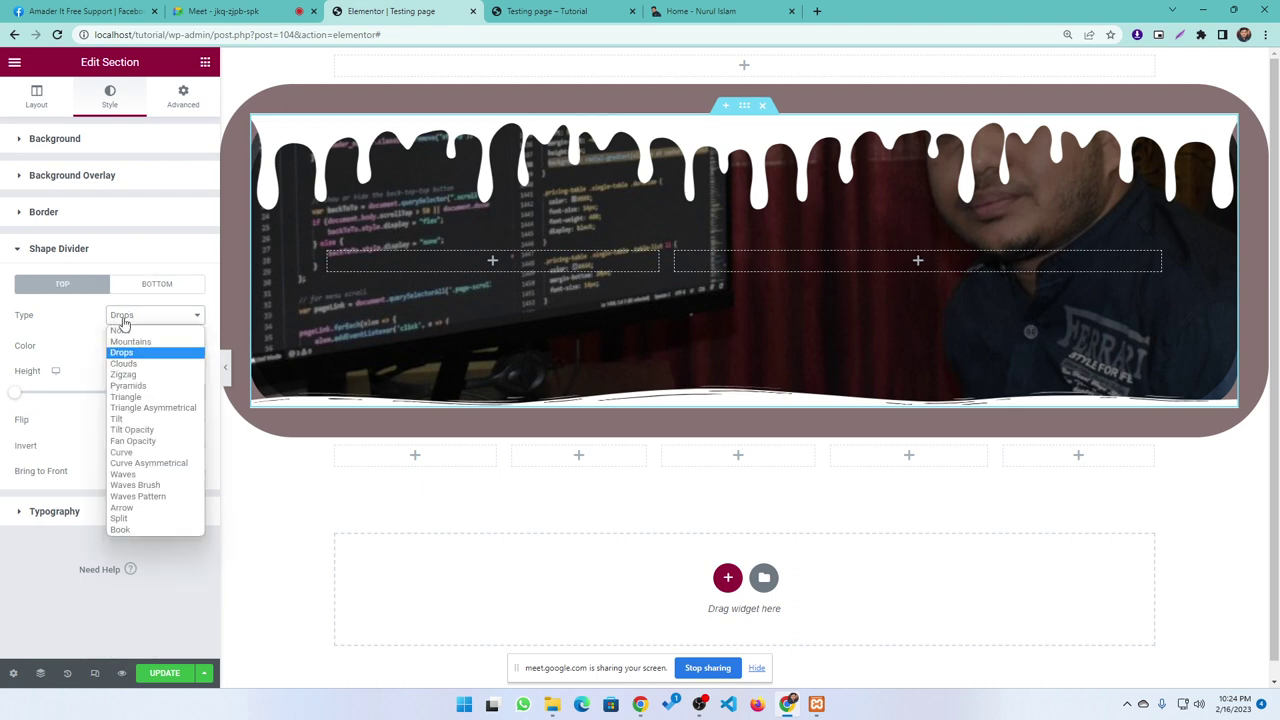
click(122, 330)
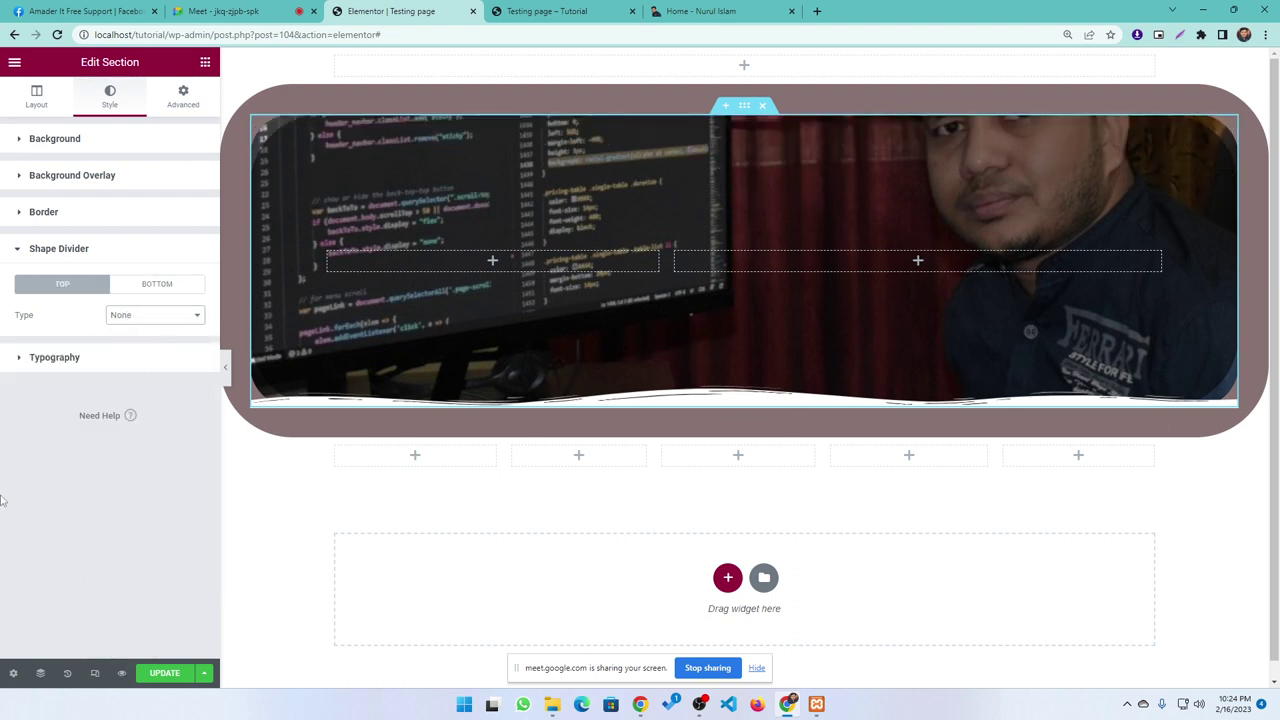
click(59, 364)
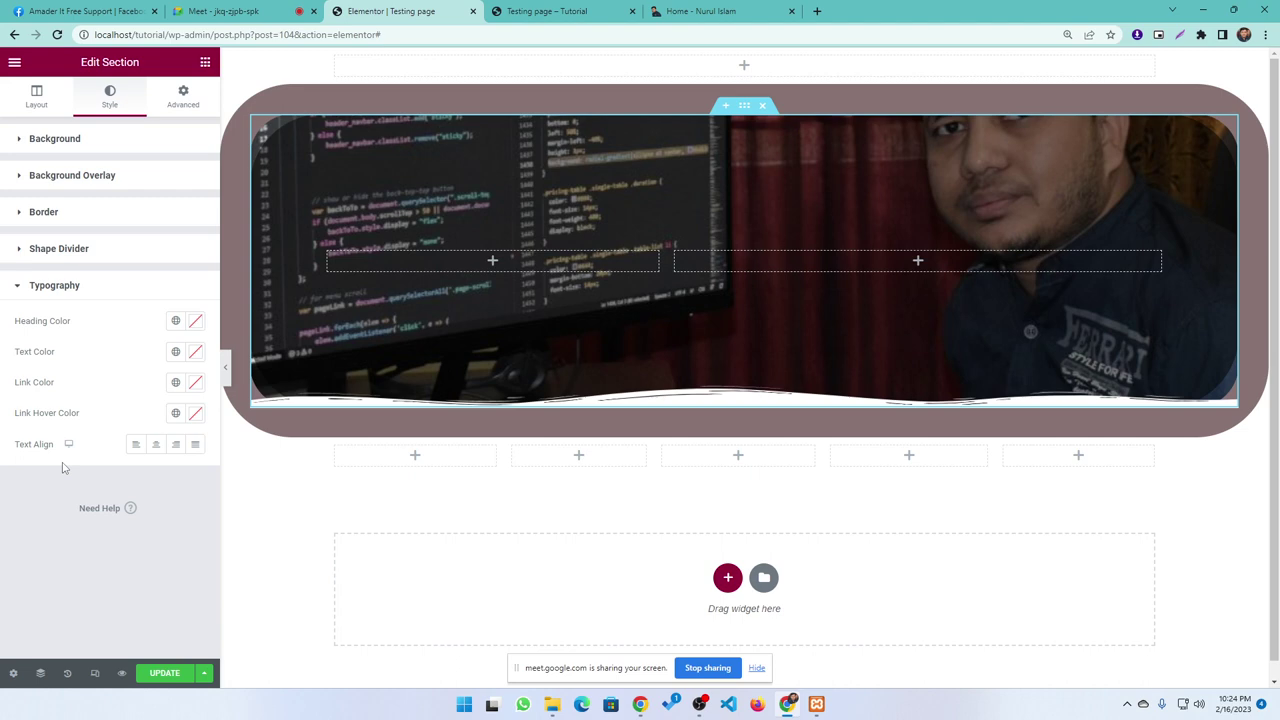
click(47, 288)
- Set the section's top and bottom margins to 18 px in the advanced settings, trying larger margins first
click(185, 96)
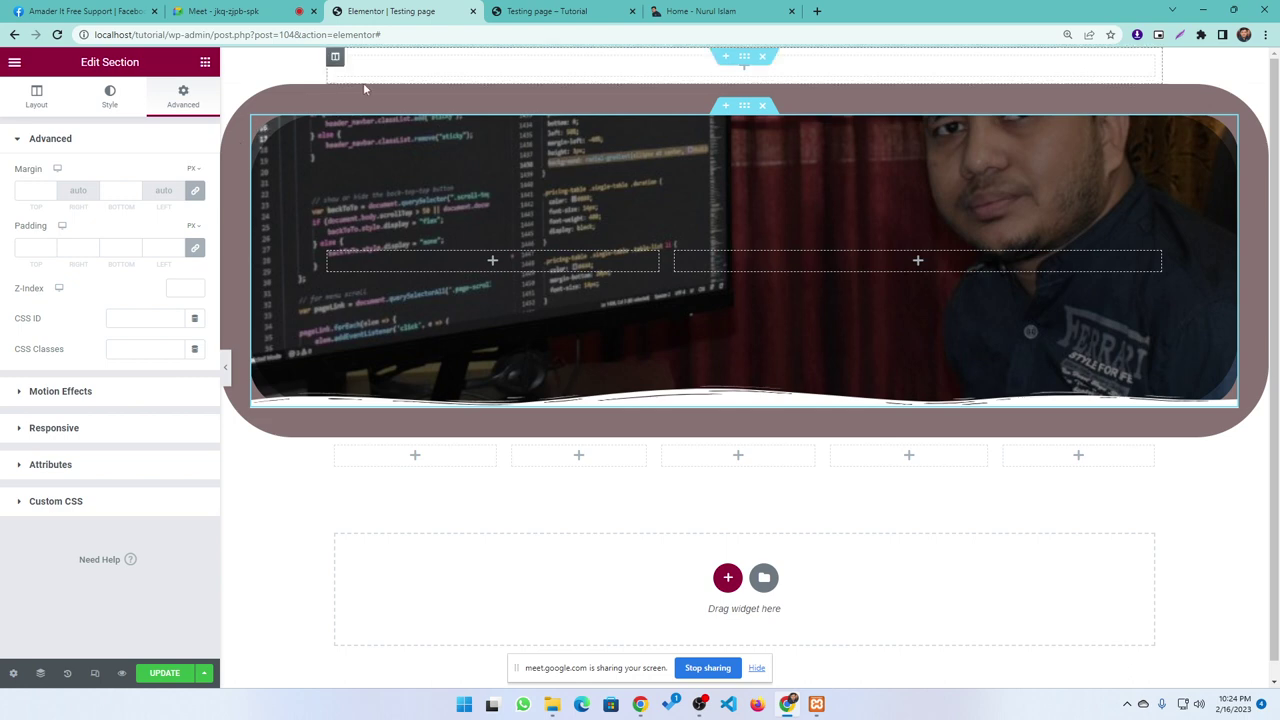
click(48, 188)
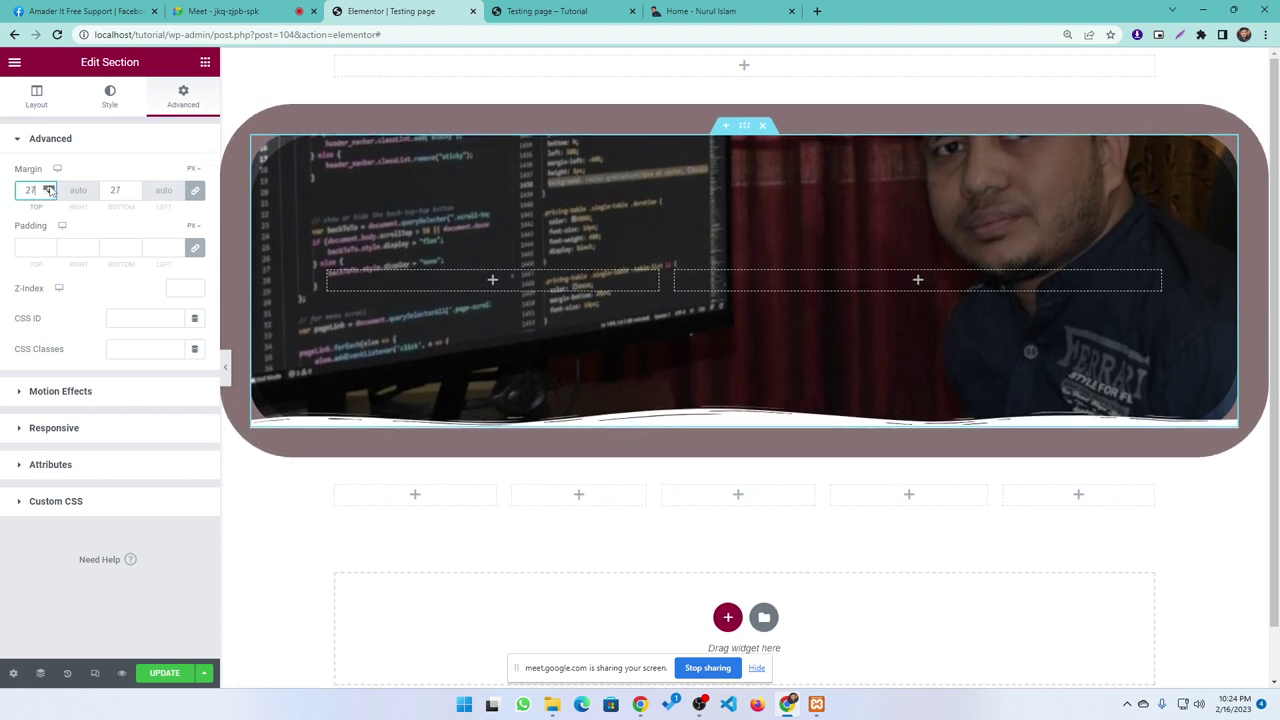
click(48, 190)
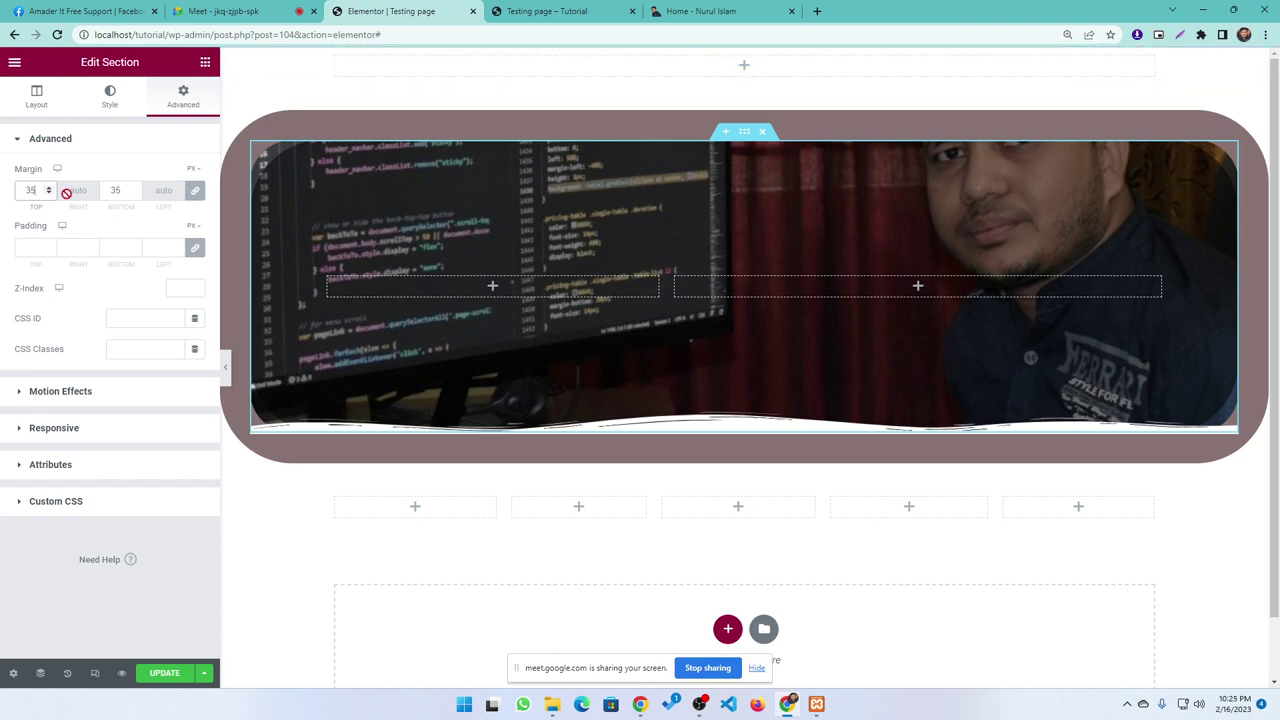
drag(49, 188, 49, 191)
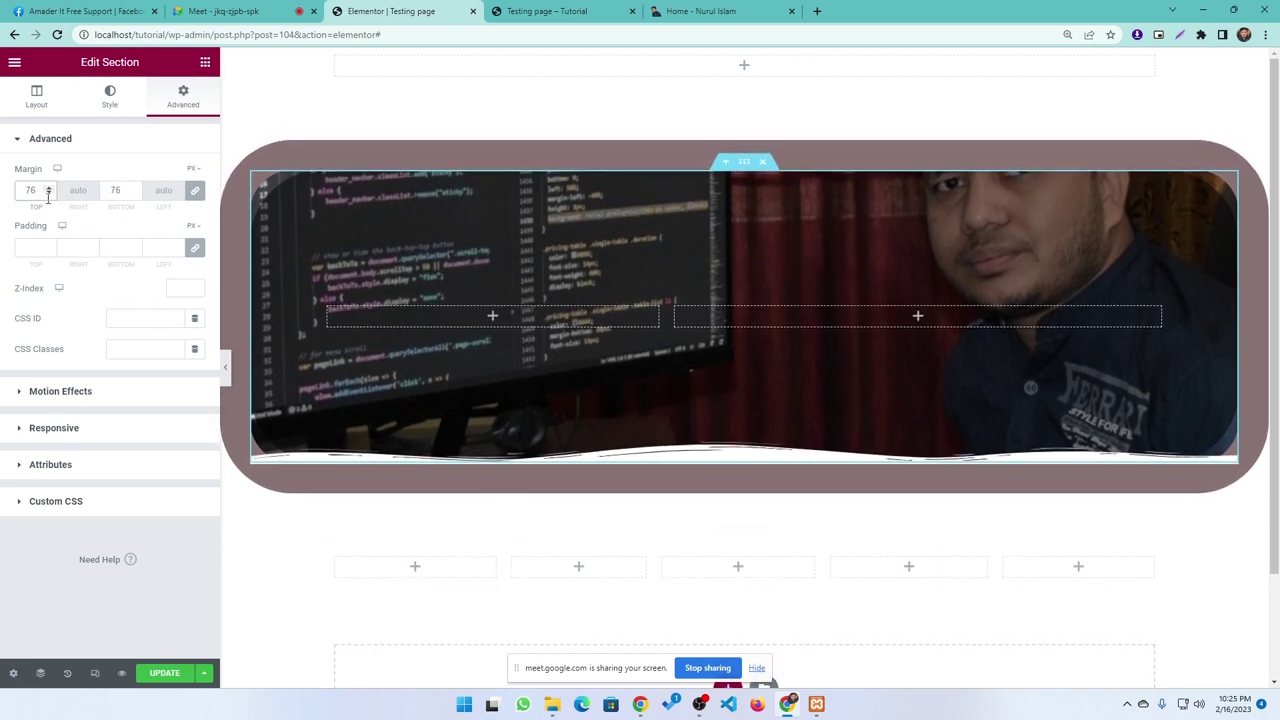
drag(47, 194, 47, 195)
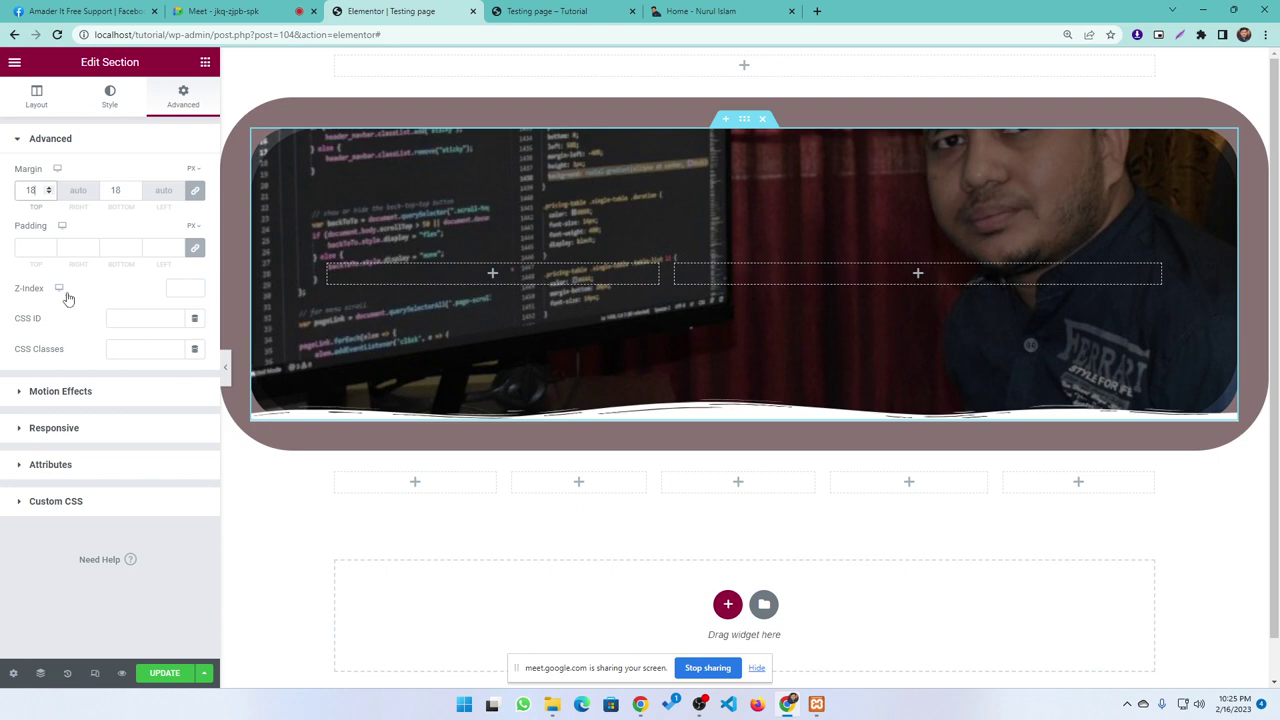
- Set the section's padding to 99 px on all four sides, trying 54 and 134 px first
drag(48, 246, 48, 247)
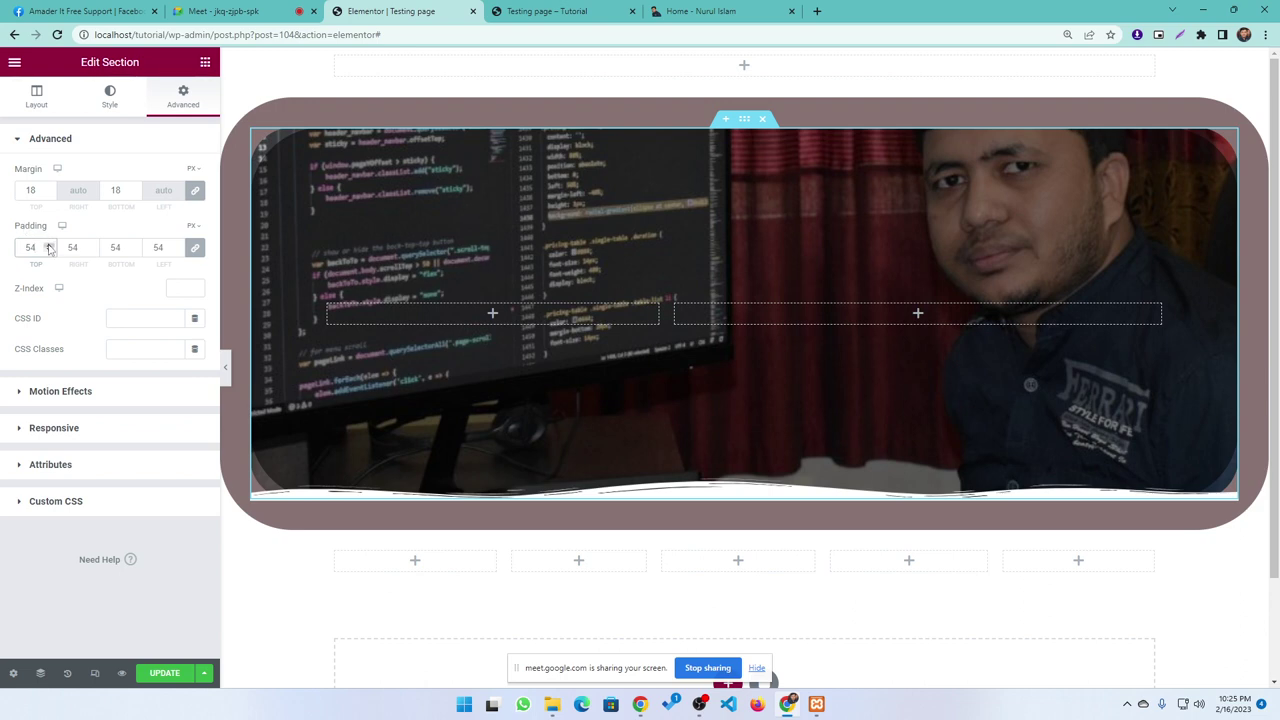
drag(48, 248, 48, 248)
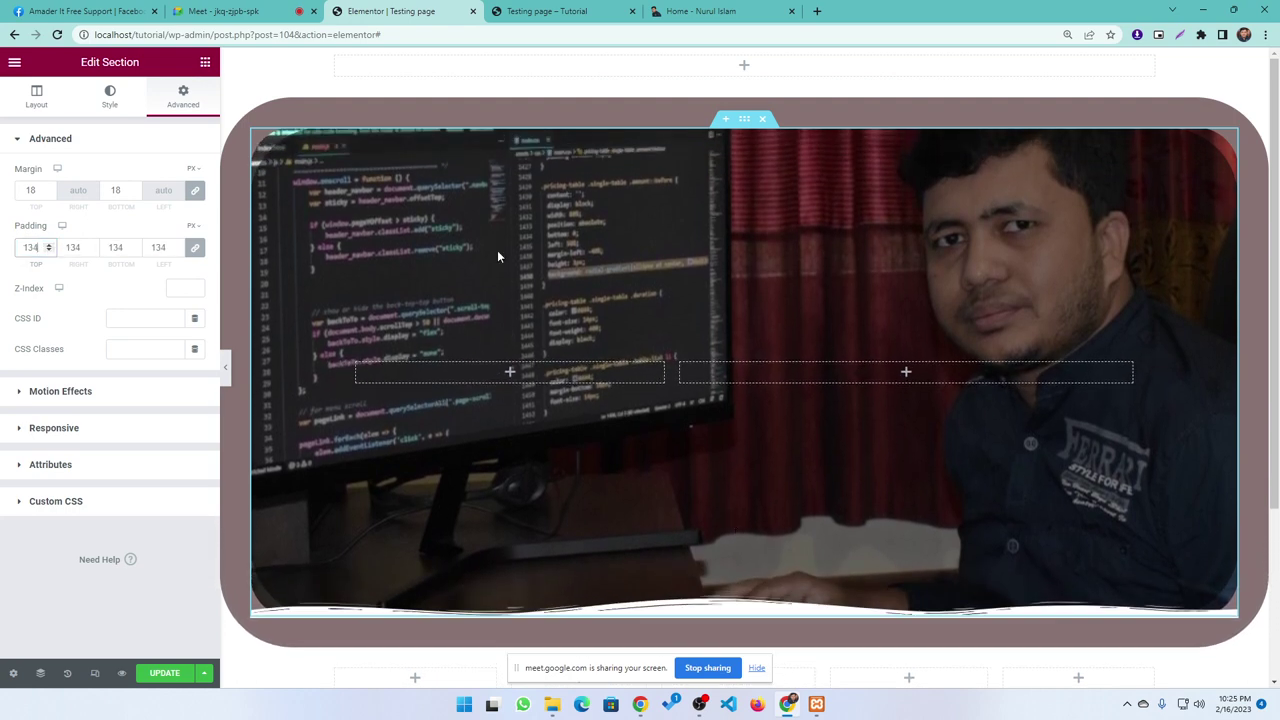
drag(47, 251, 48, 252)
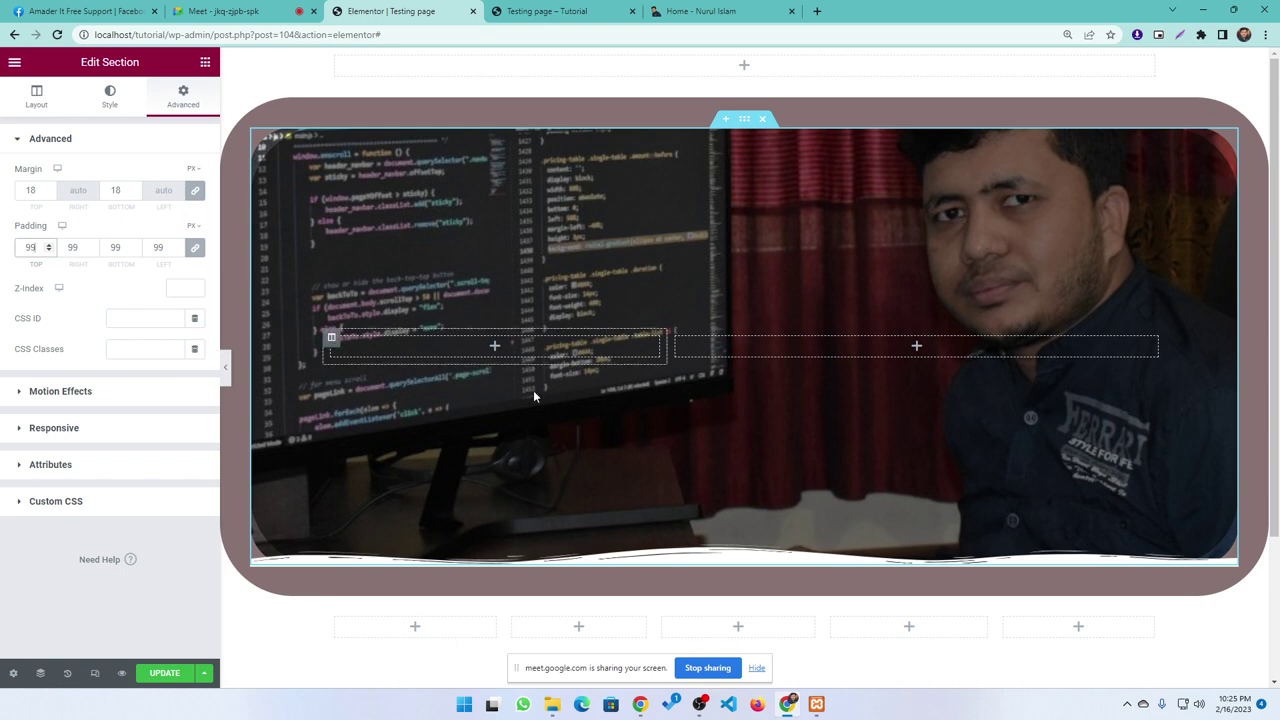
scroll(560, 400, down, 2)
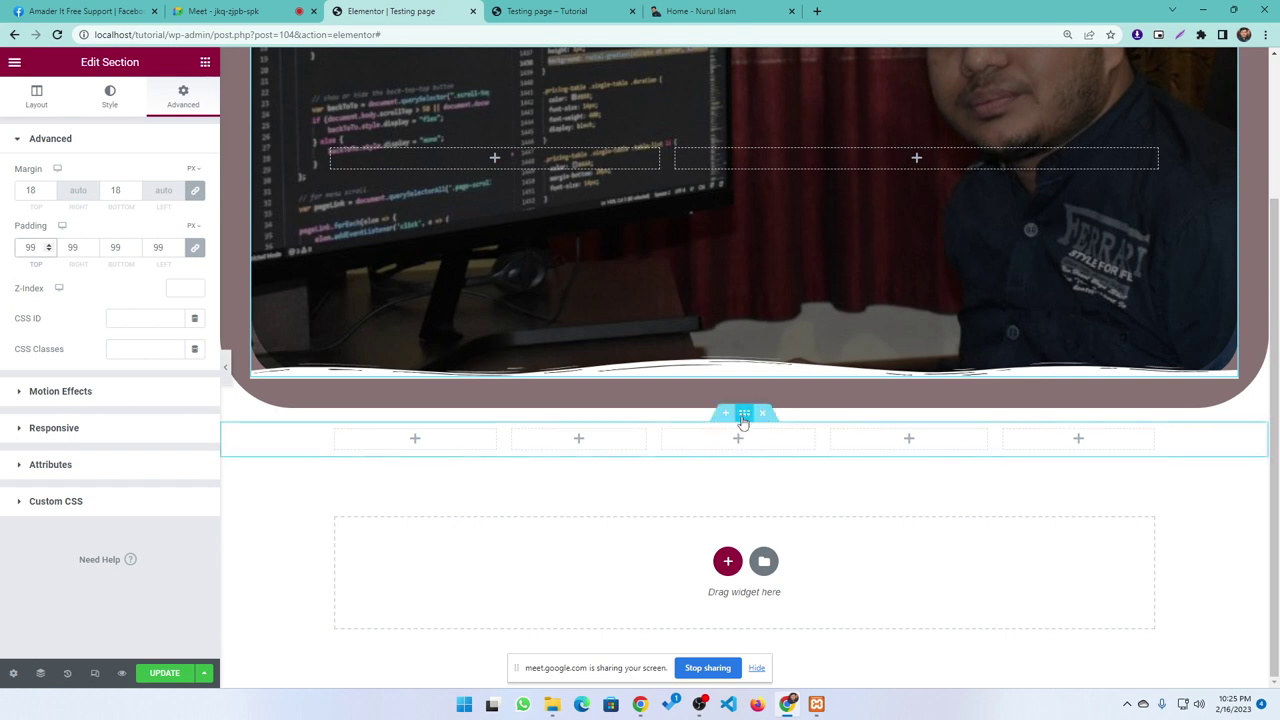
- Set the five-column section's height to Min Height with a minimum height of 251 px
click(743, 416)
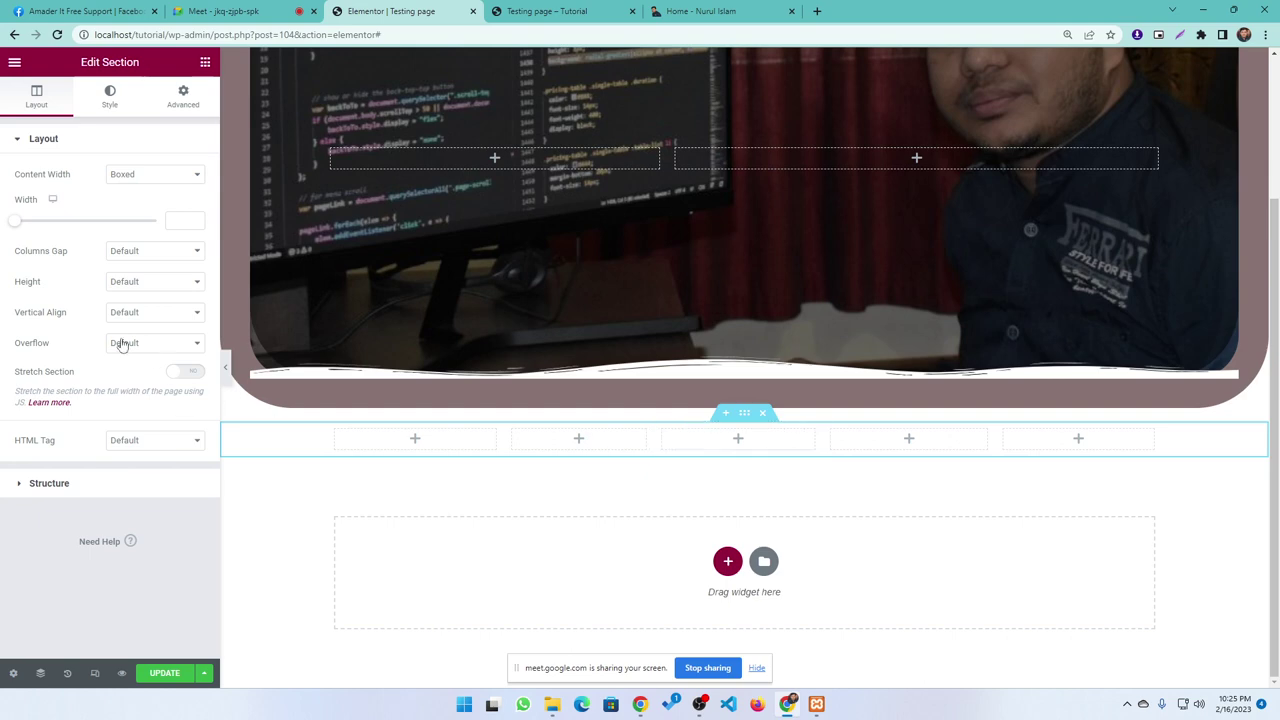
click(132, 284)
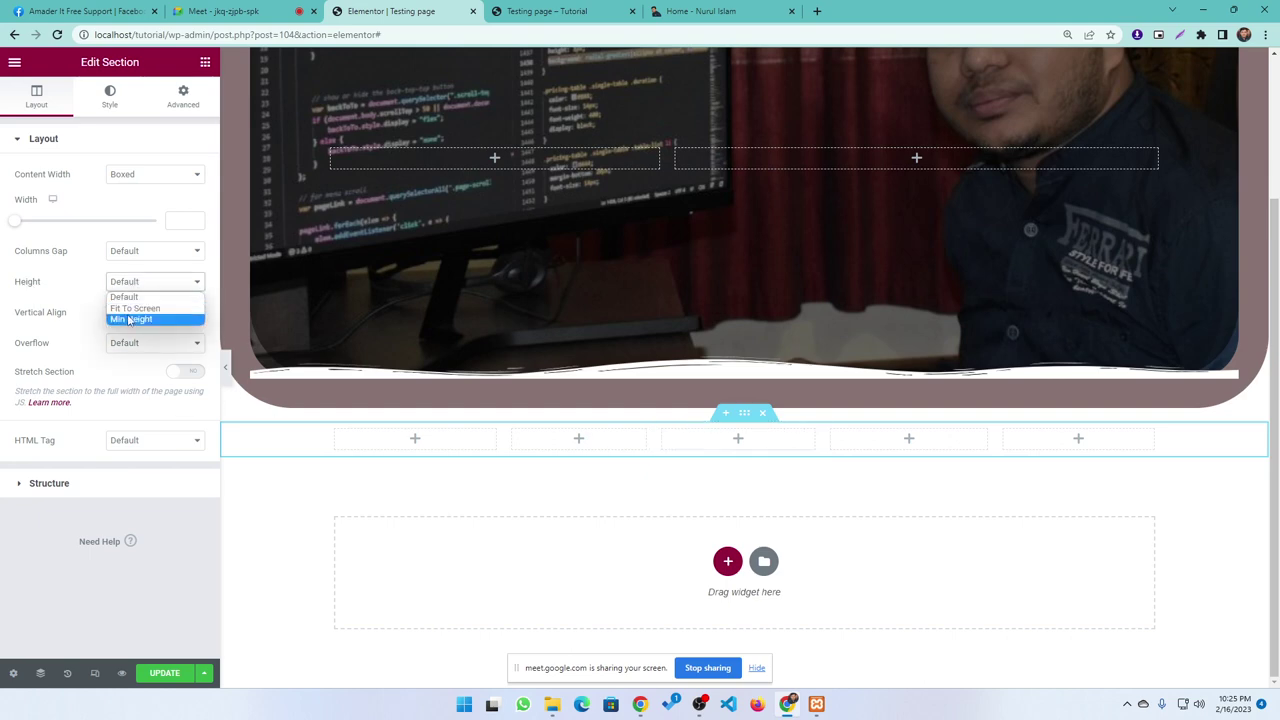
click(129, 319)
scroll(597, 597, down, 1)
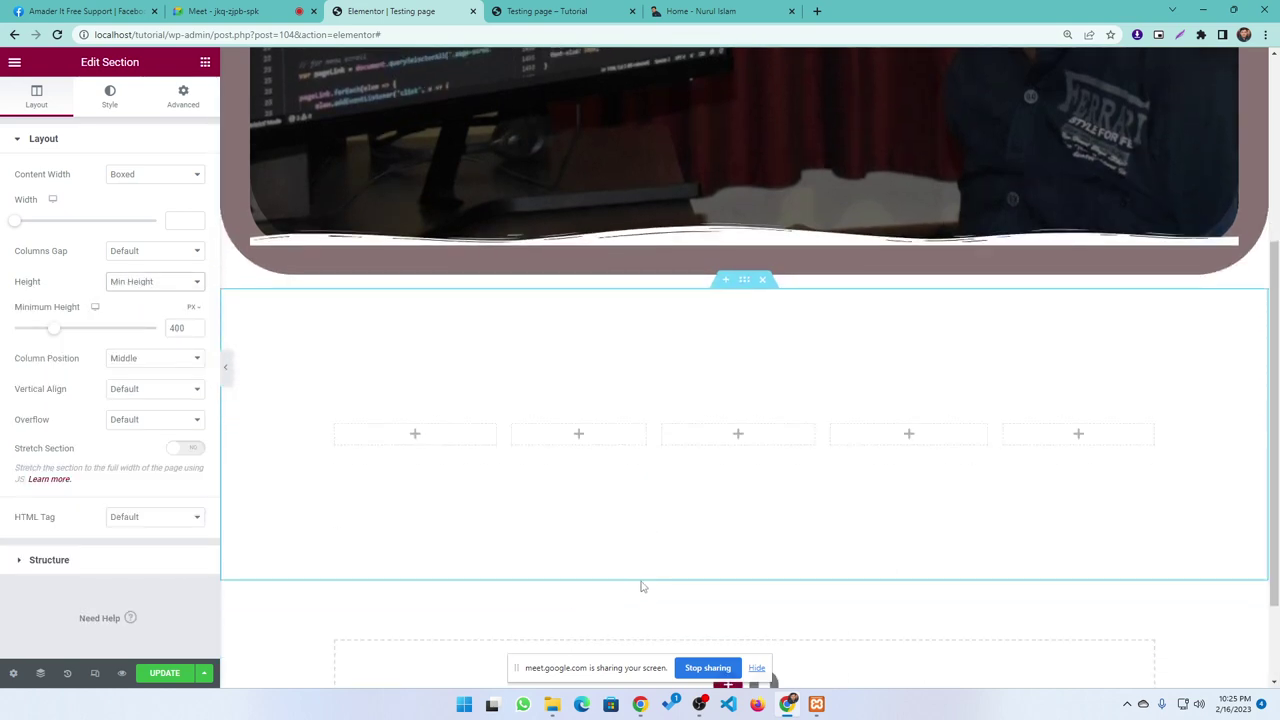
drag(54, 330, 40, 331)
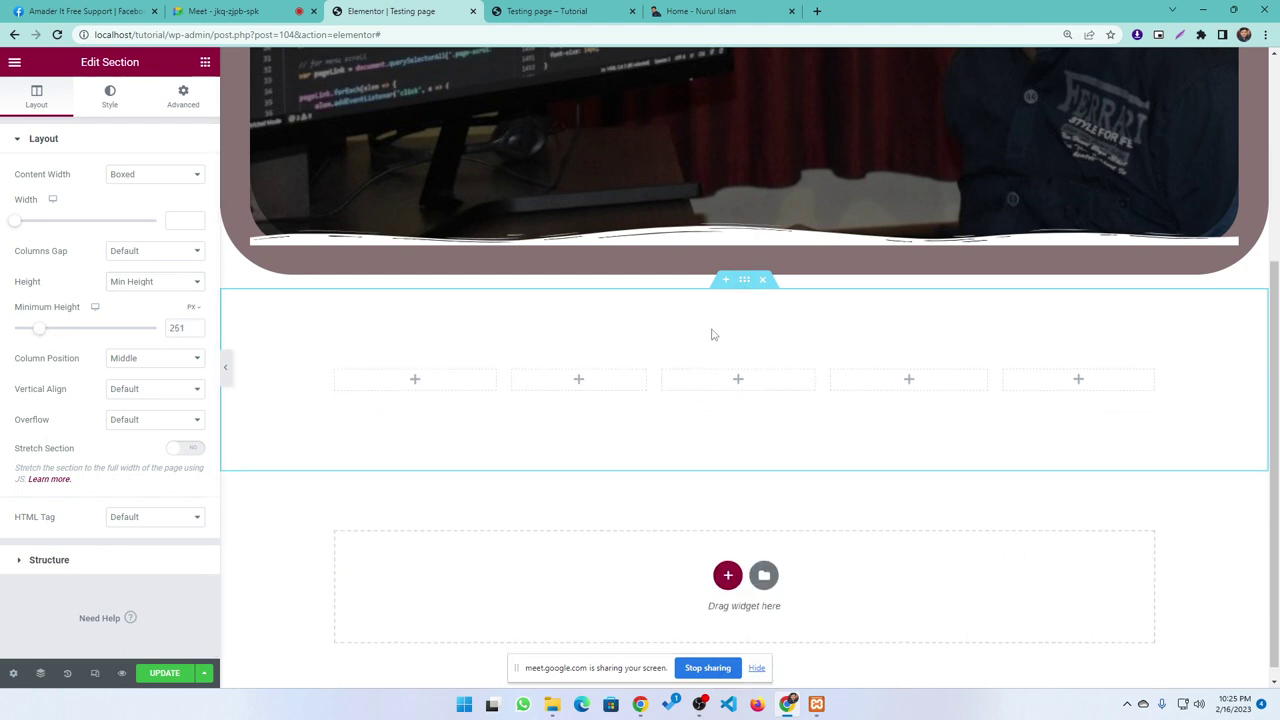
- Give the five-column section a classic background in red #DA6161
click(110, 96)
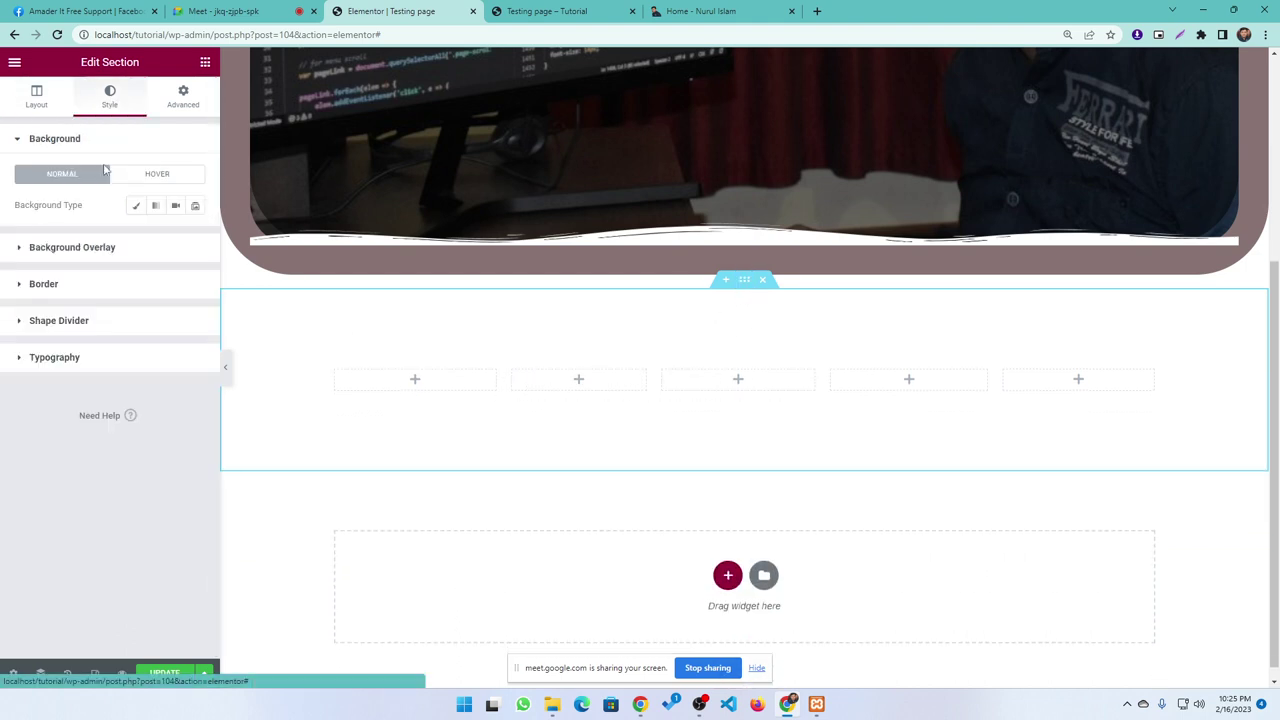
click(135, 206)
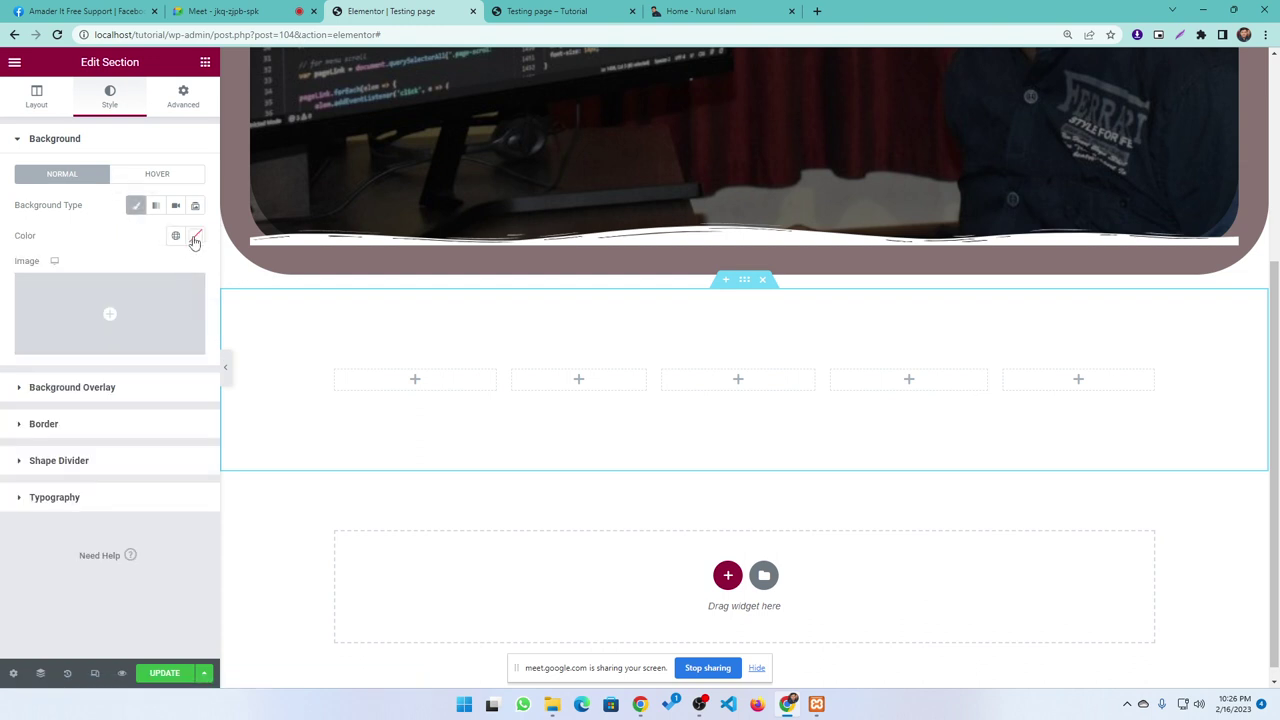
click(195, 237)
click(120, 305)
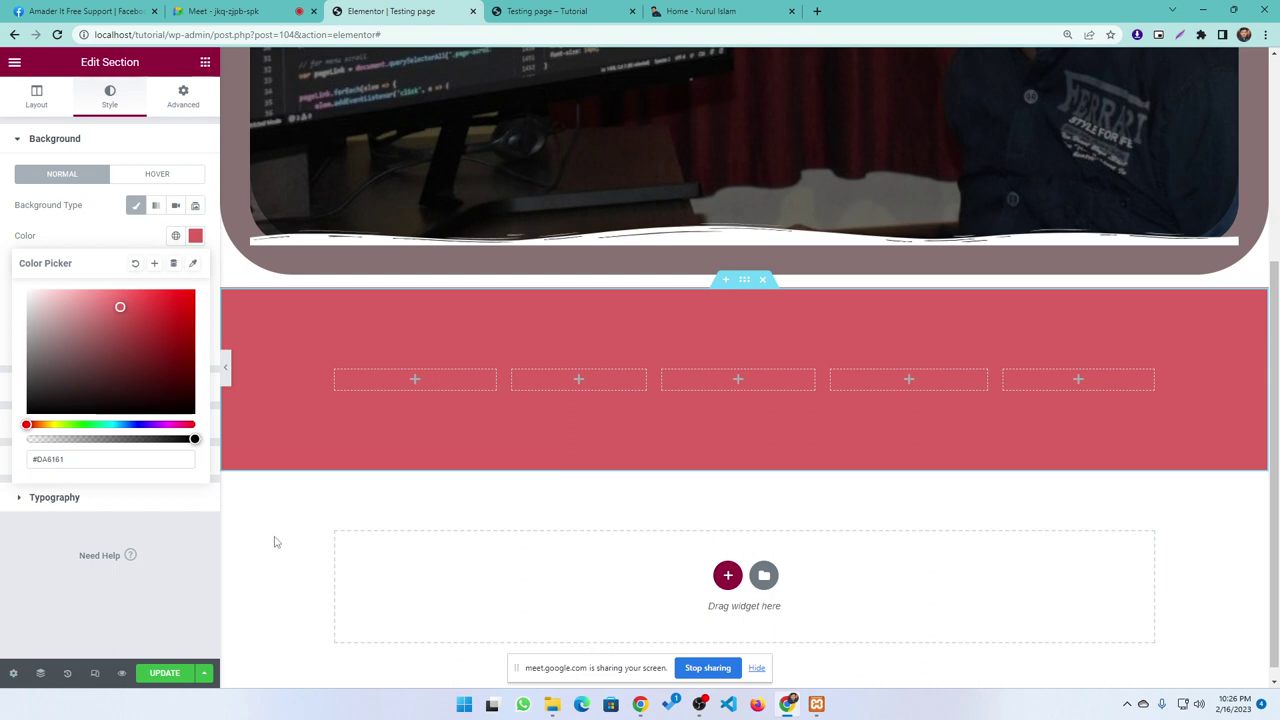
click(94, 240)
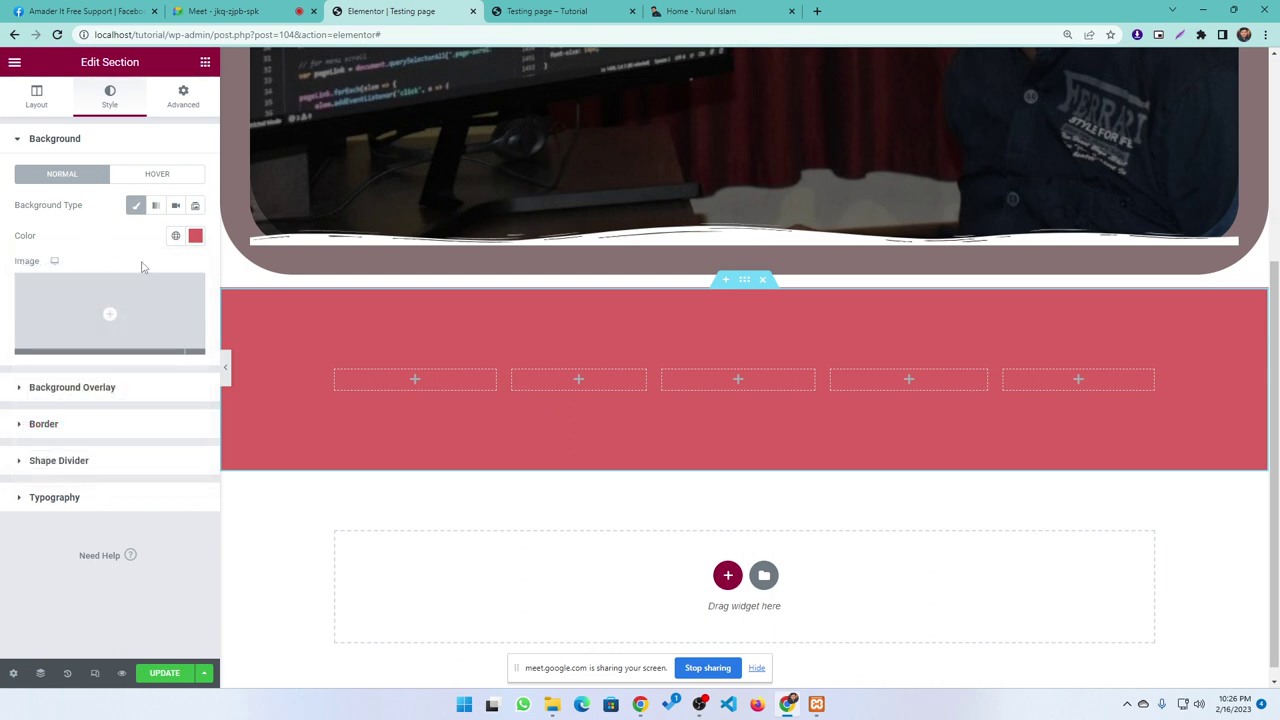
- Unlink the five-column section's margins and set top to -68 px and bottom to 0, trying linked margins of -18 px first
click(185, 96)
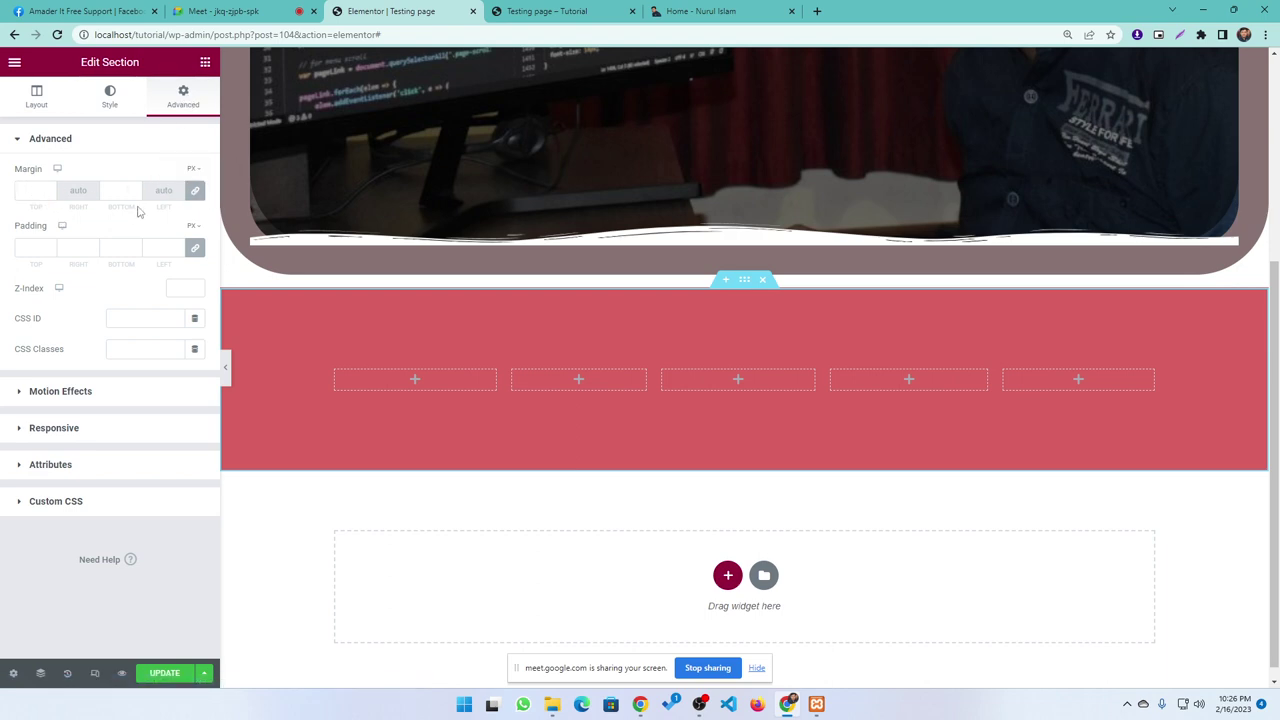
click(48, 195)
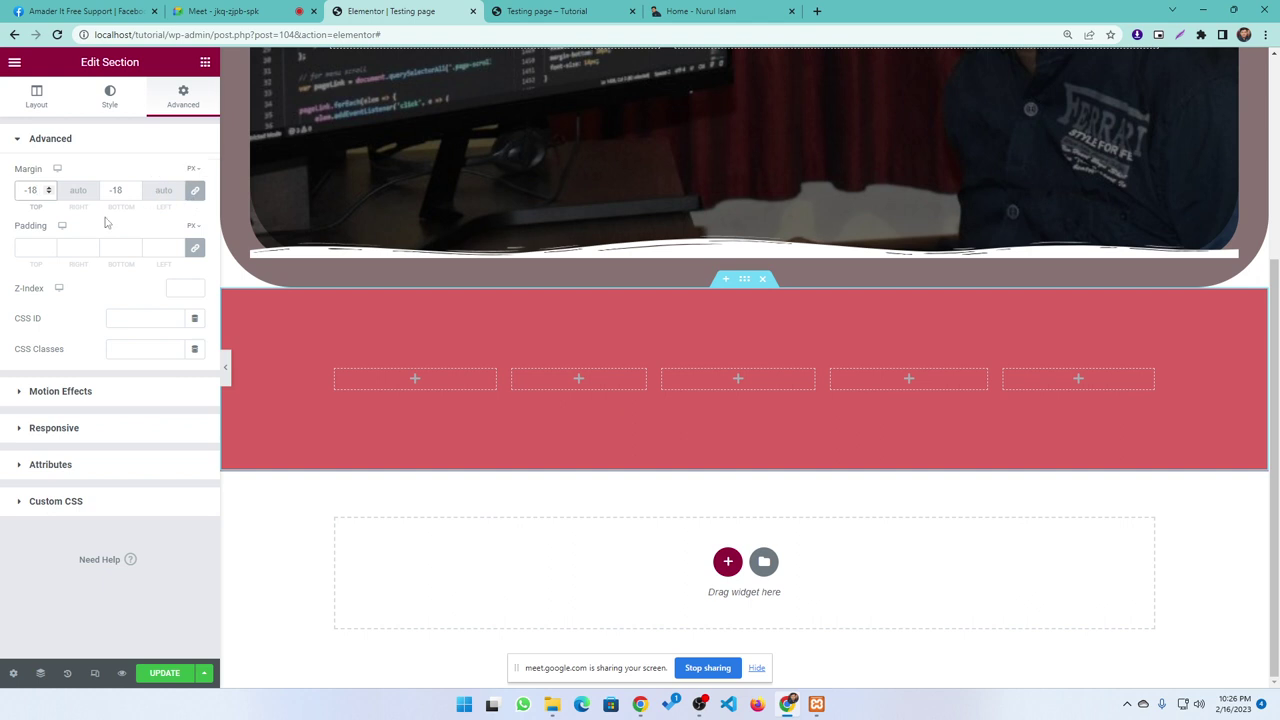
key(BackSpace)
key(BackSpace)
key(BackSpace)
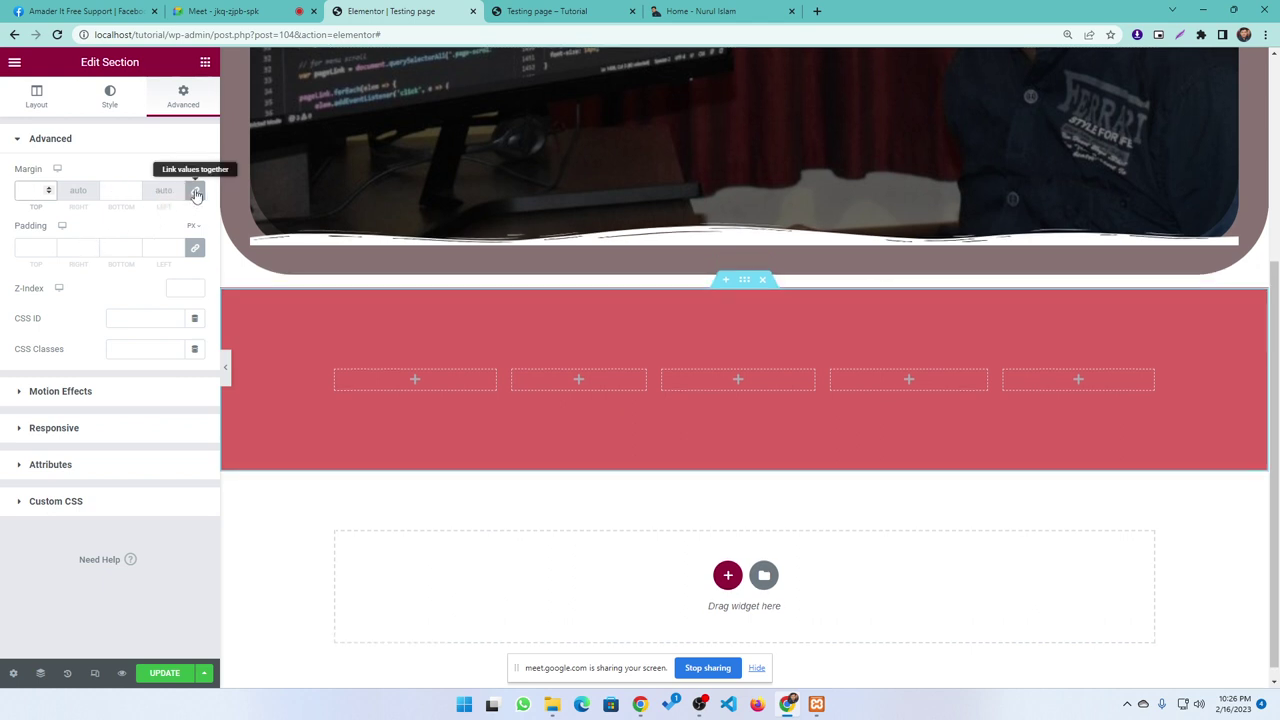
text(0)
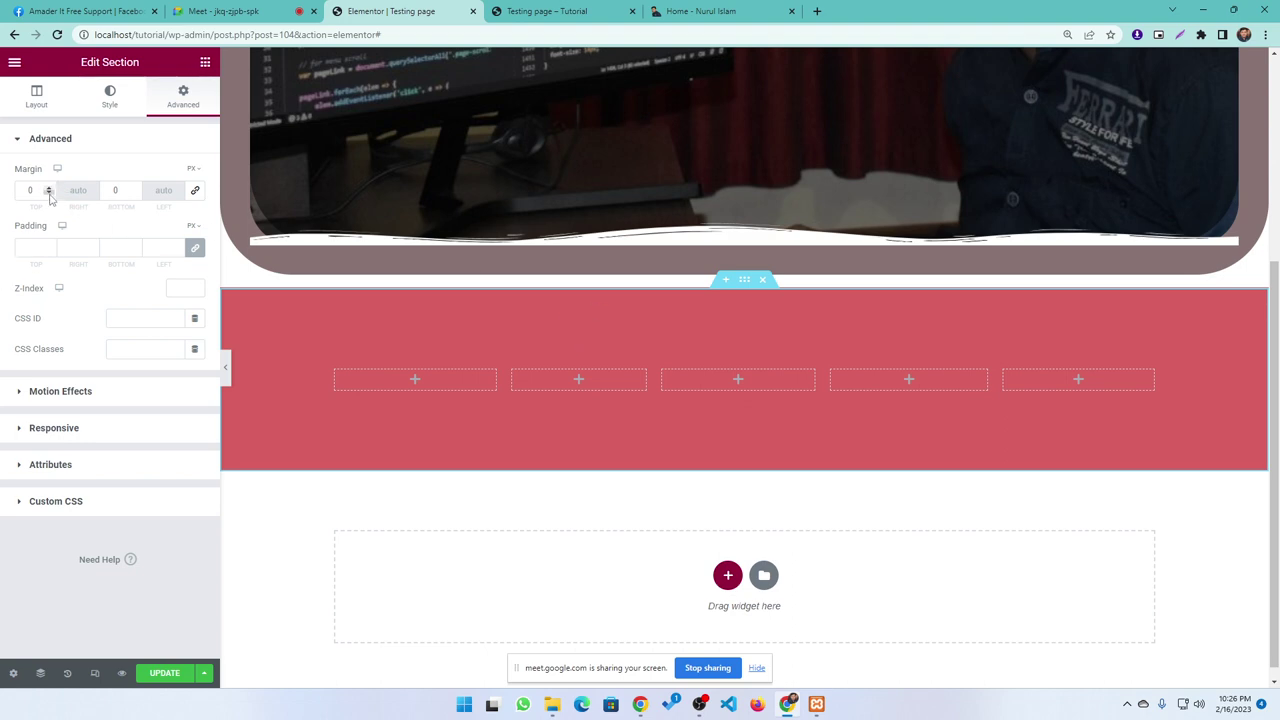
drag(48, 195, 48, 195)
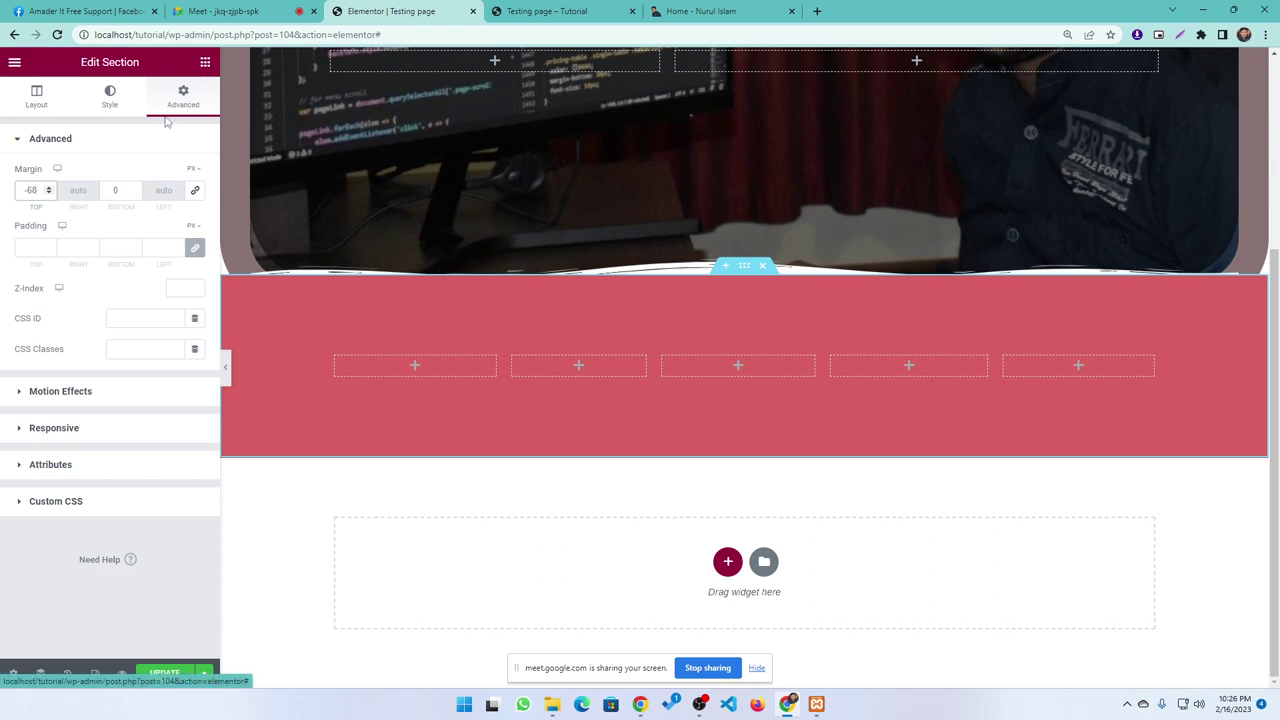
- Set the two-column image section's z-index to 9 and check how it overlaps the red section
scroll(636, 182, up, 3)
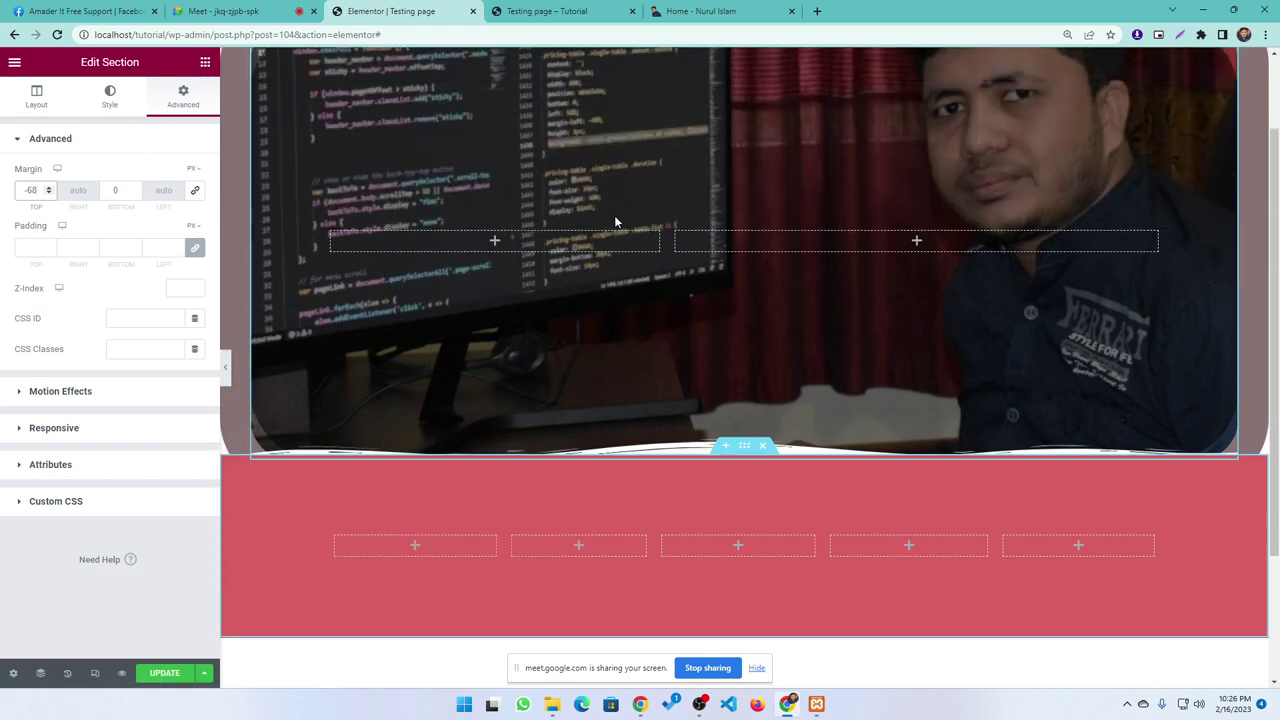
click(742, 120)
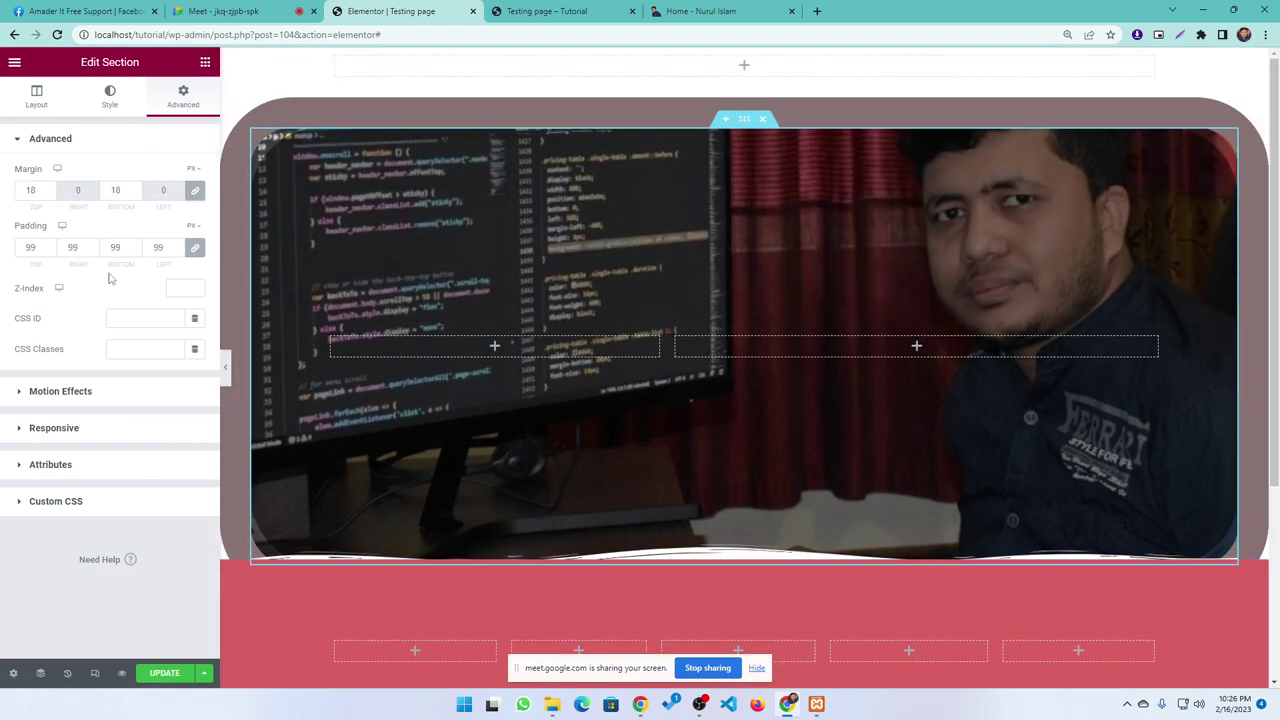
click(180, 290)
text(9)
scroll(693, 354, down, 2)
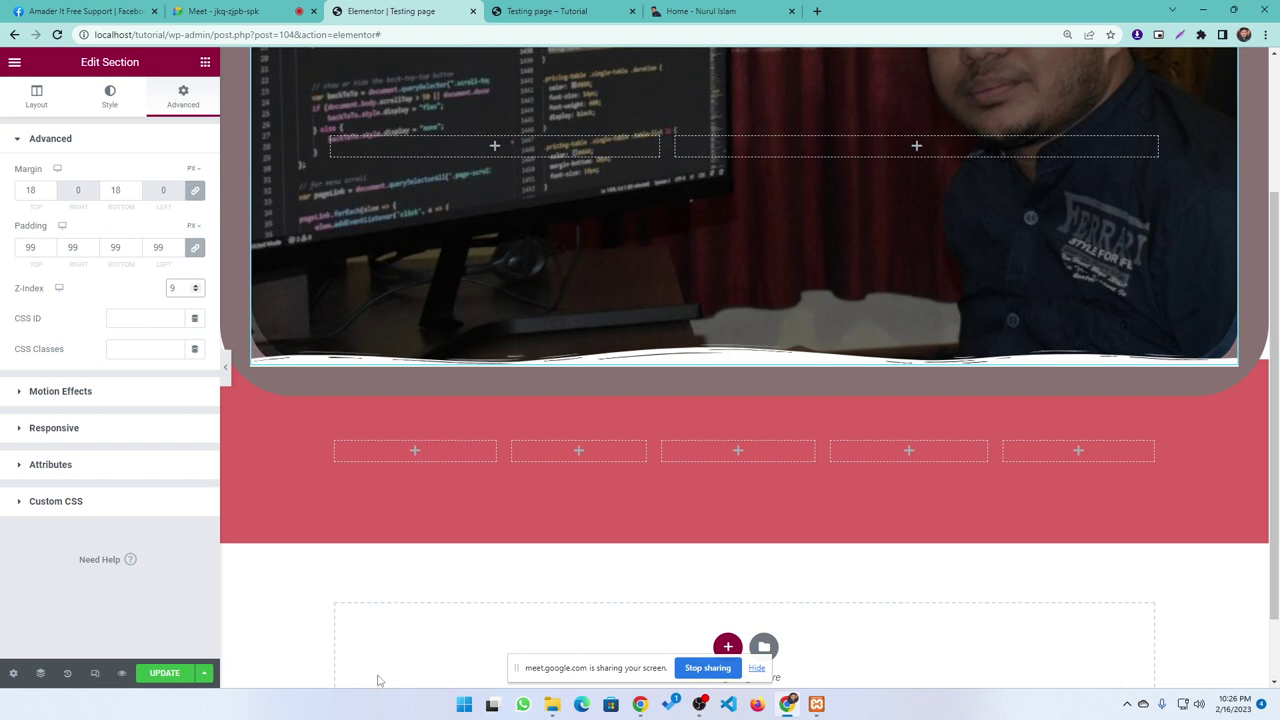
scroll(646, 539, down, 1)
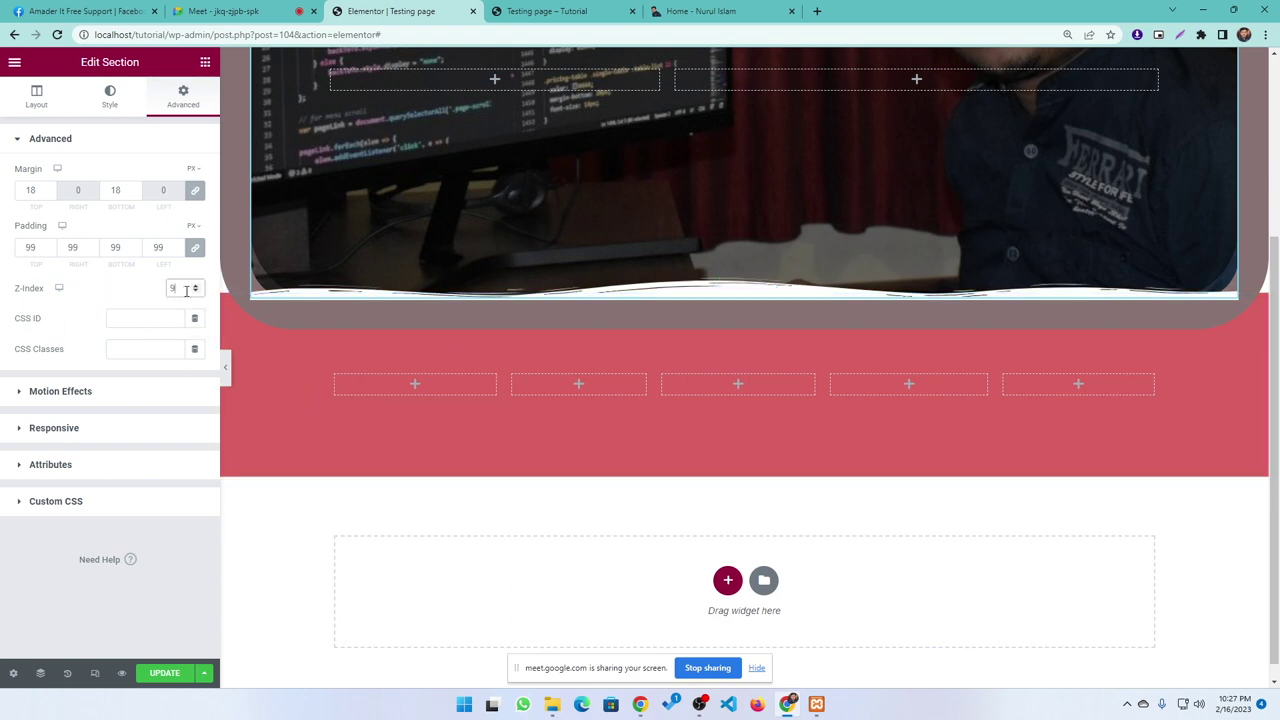
- Replace the two-column image section's z-index with a negative value
key(BackSpace)
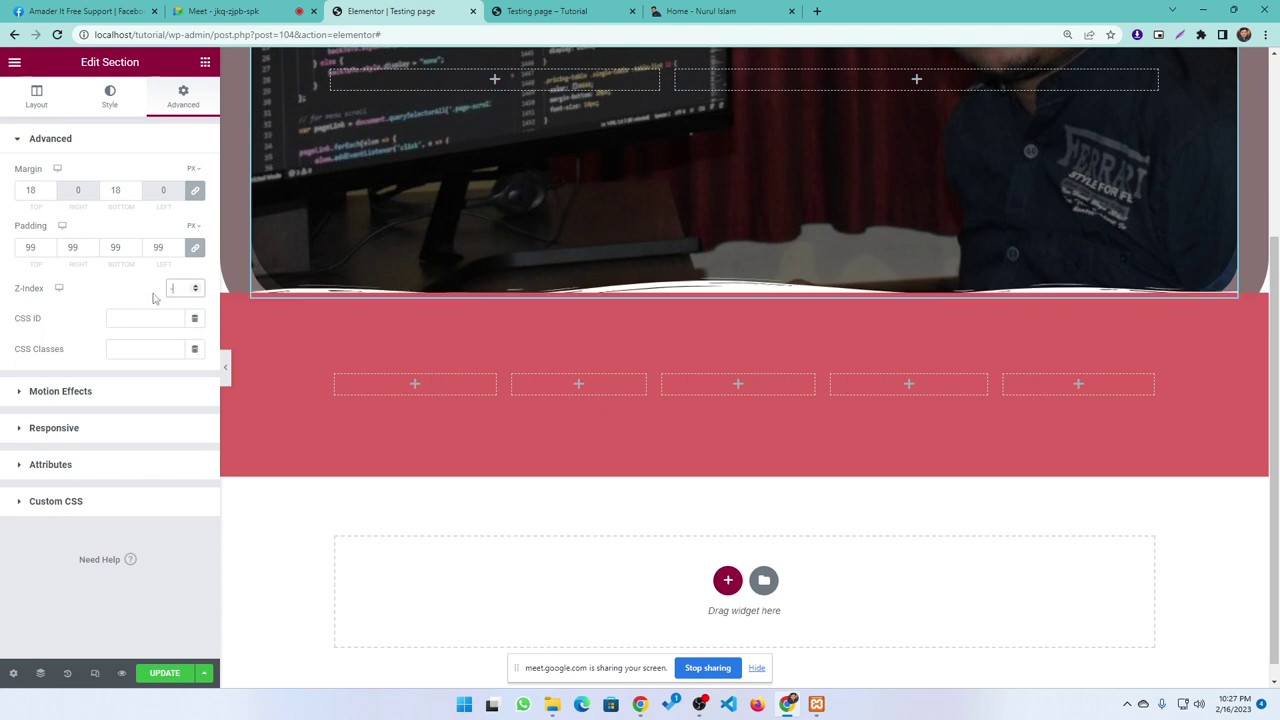
- Try a Z-Index of -1 on the hero section, then set it to 1
text(-1)
key(BackSpace)
key(BackSpace)
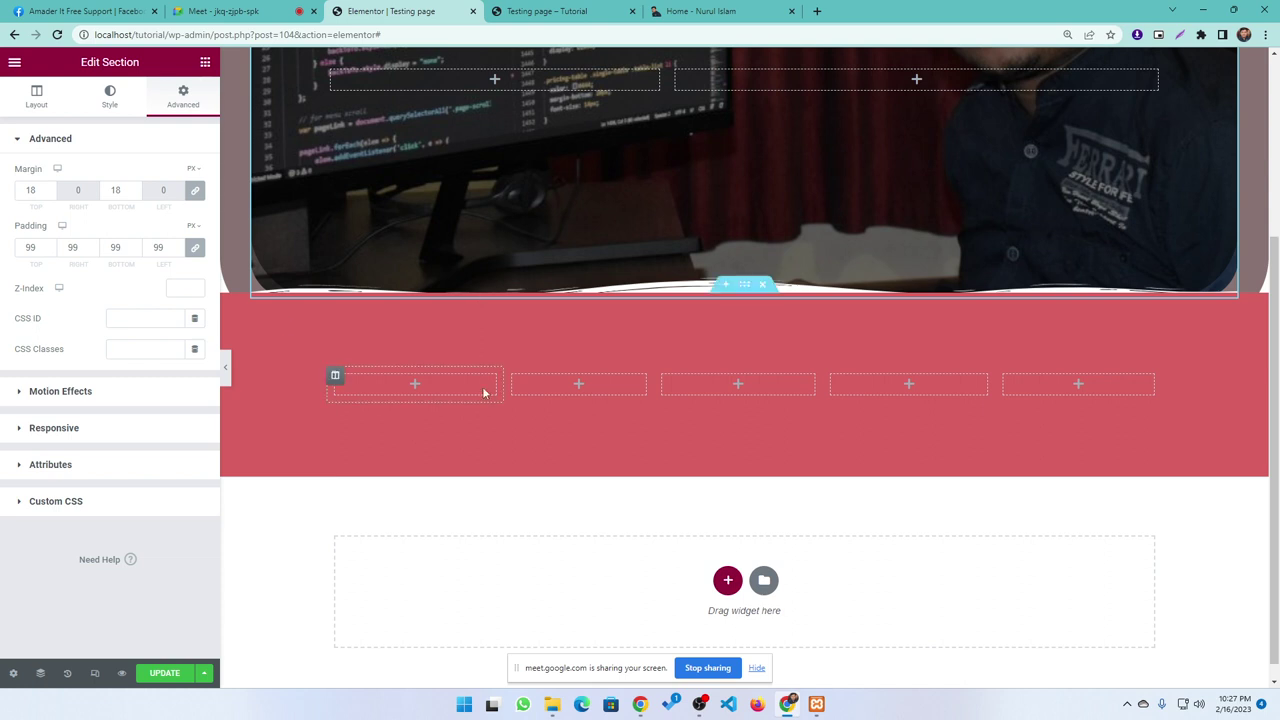
click(195, 286)
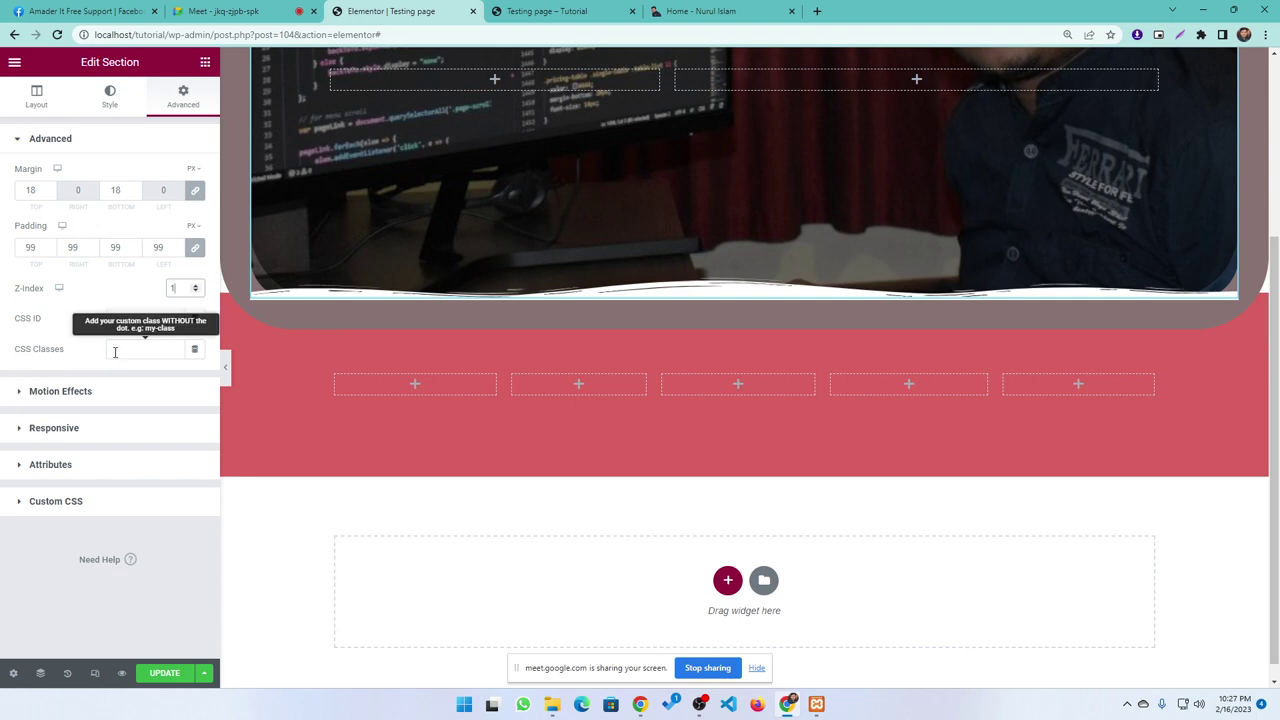
- Switch to the Google Meet call and mute the participant who is speaking for everyone
click(233, 13)
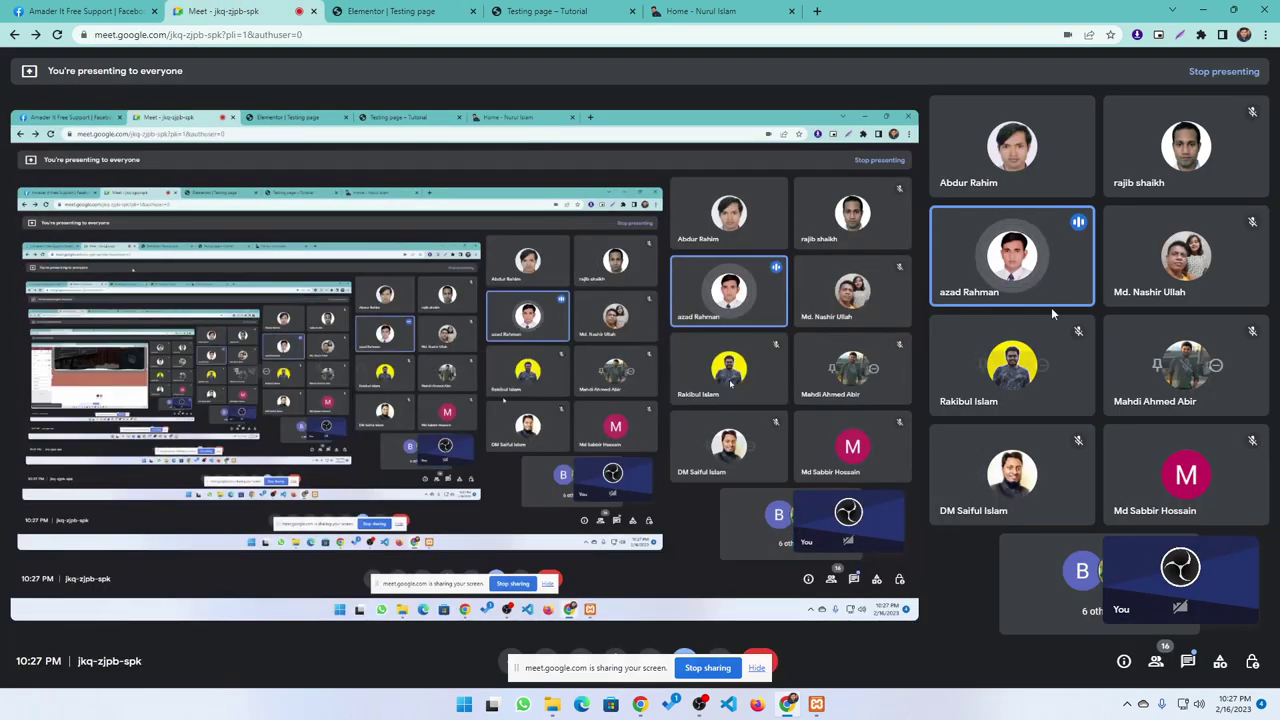
click(1011, 255)
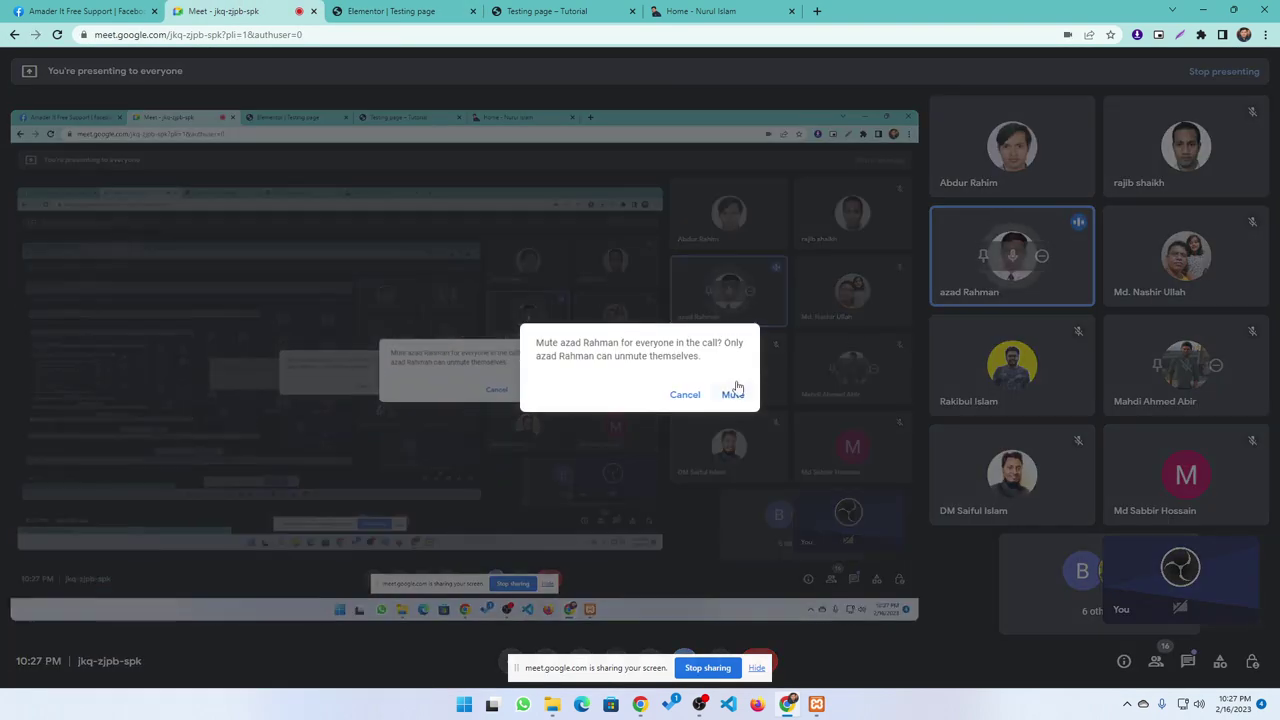
click(733, 394)
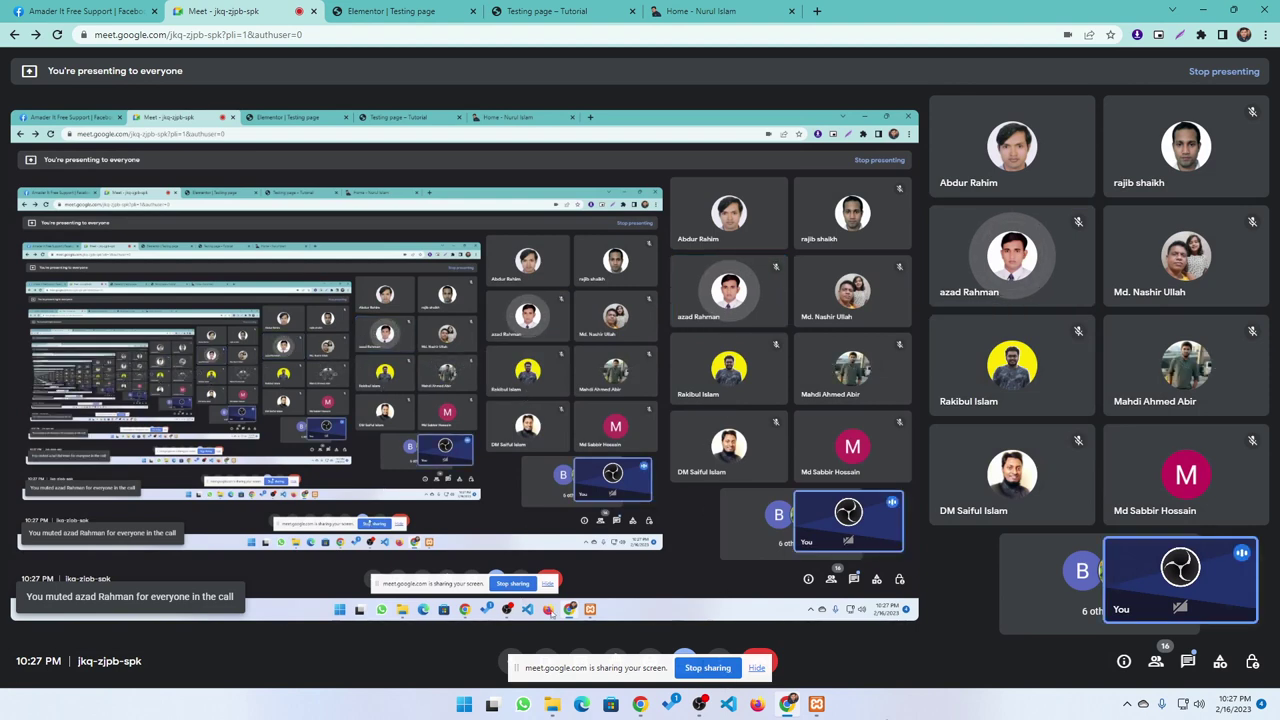
- Return to the Elementor editor, set the hero section's CSS ID to "hero" and update the page
click(703, 10)
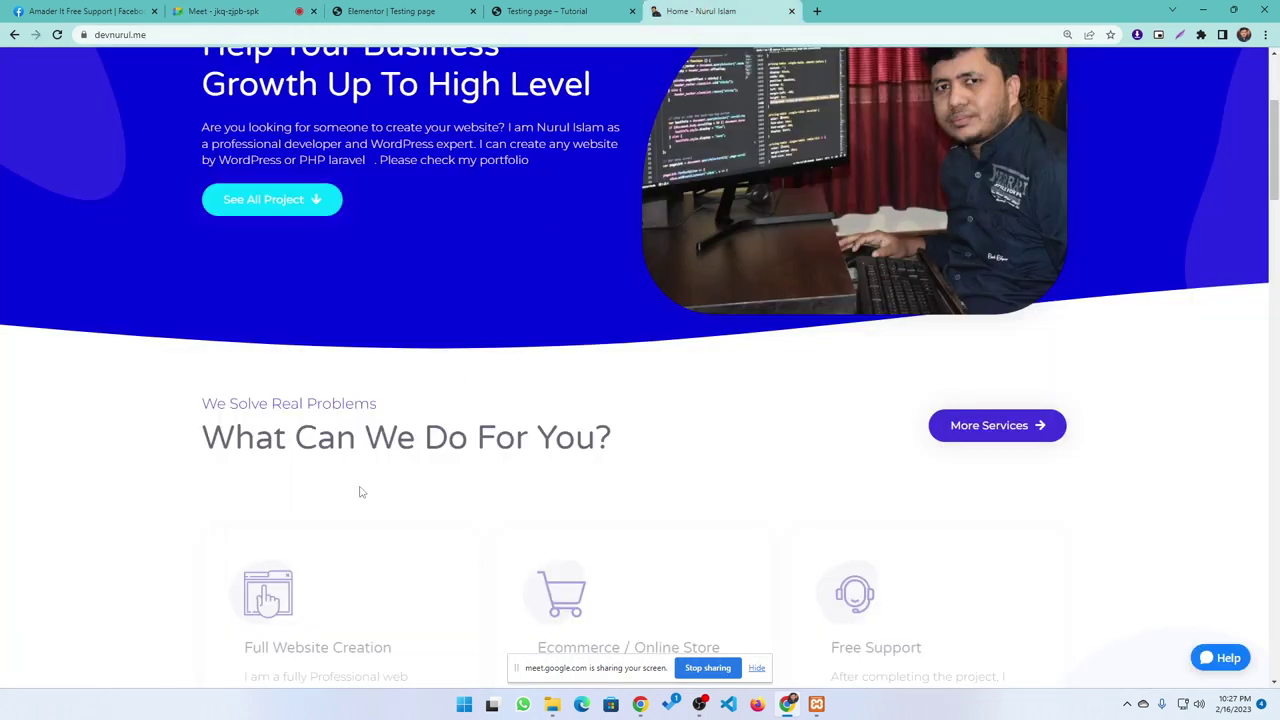
click(416, 12)
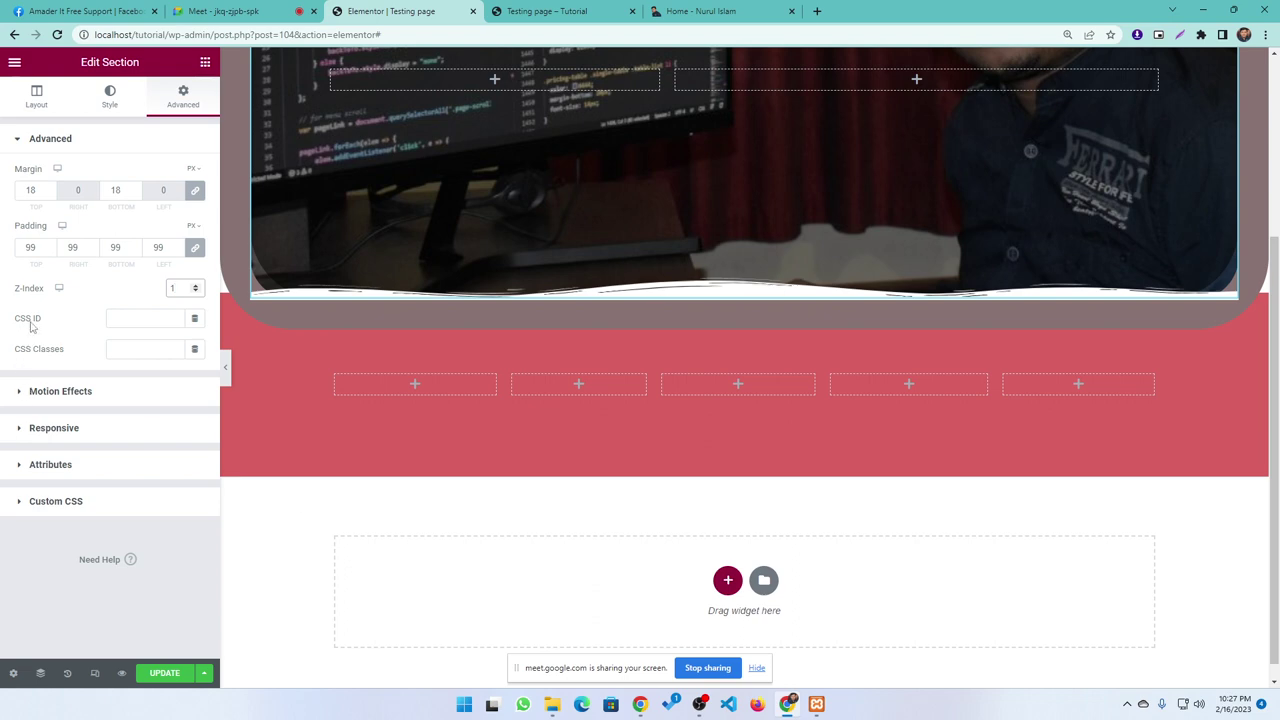
scroll(515, 330, up, 2)
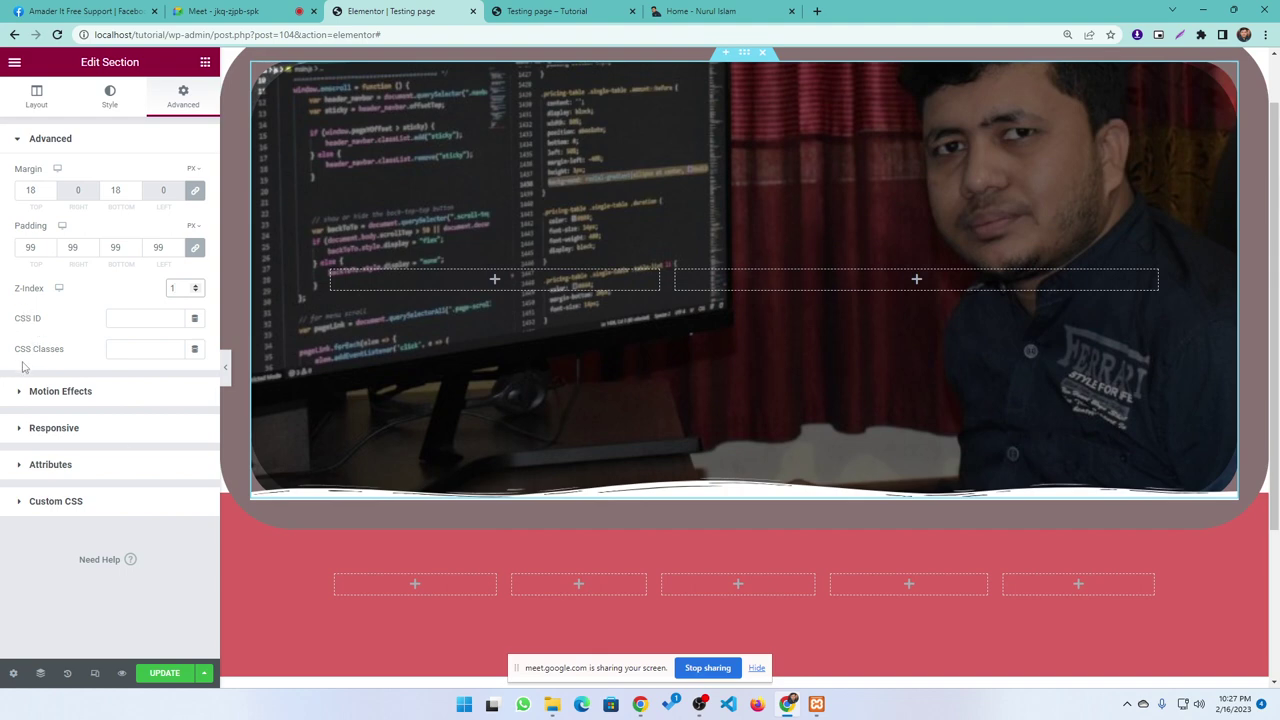
click(121, 321)
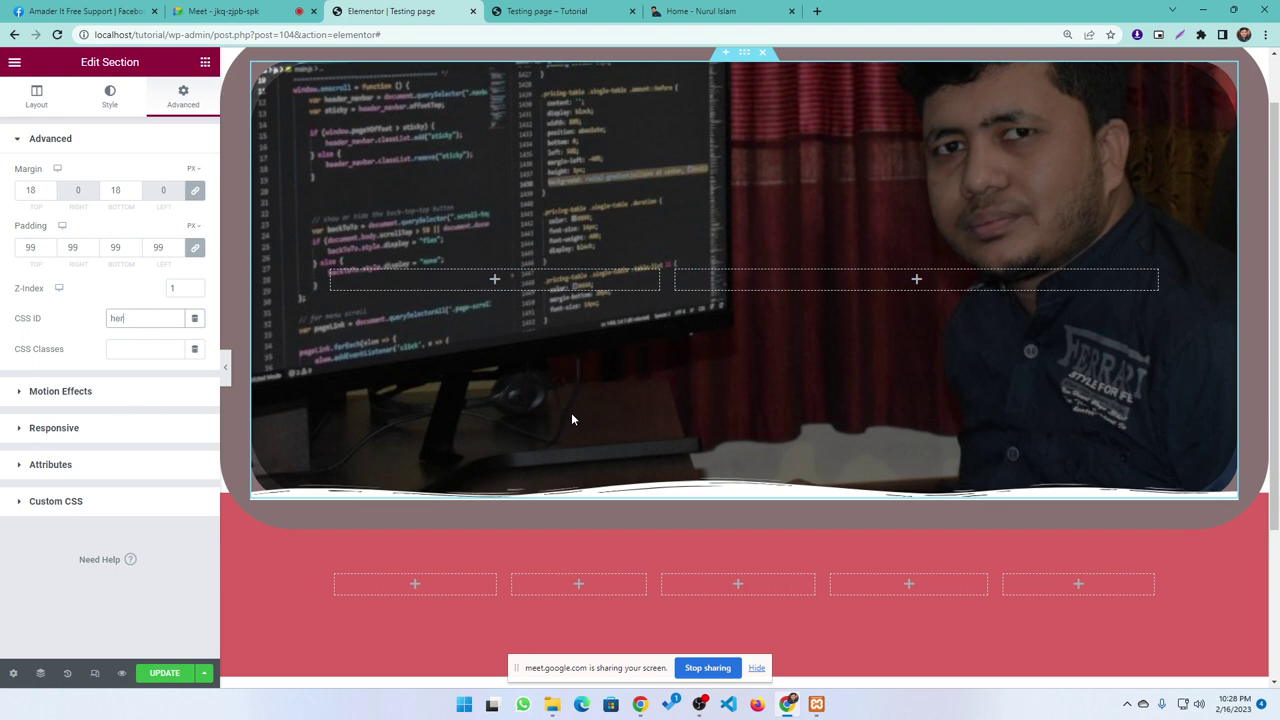
click(165, 673)
- Reload the Testing page preview in the browser and inspect the hero section in the developer tools
click(547, 11)
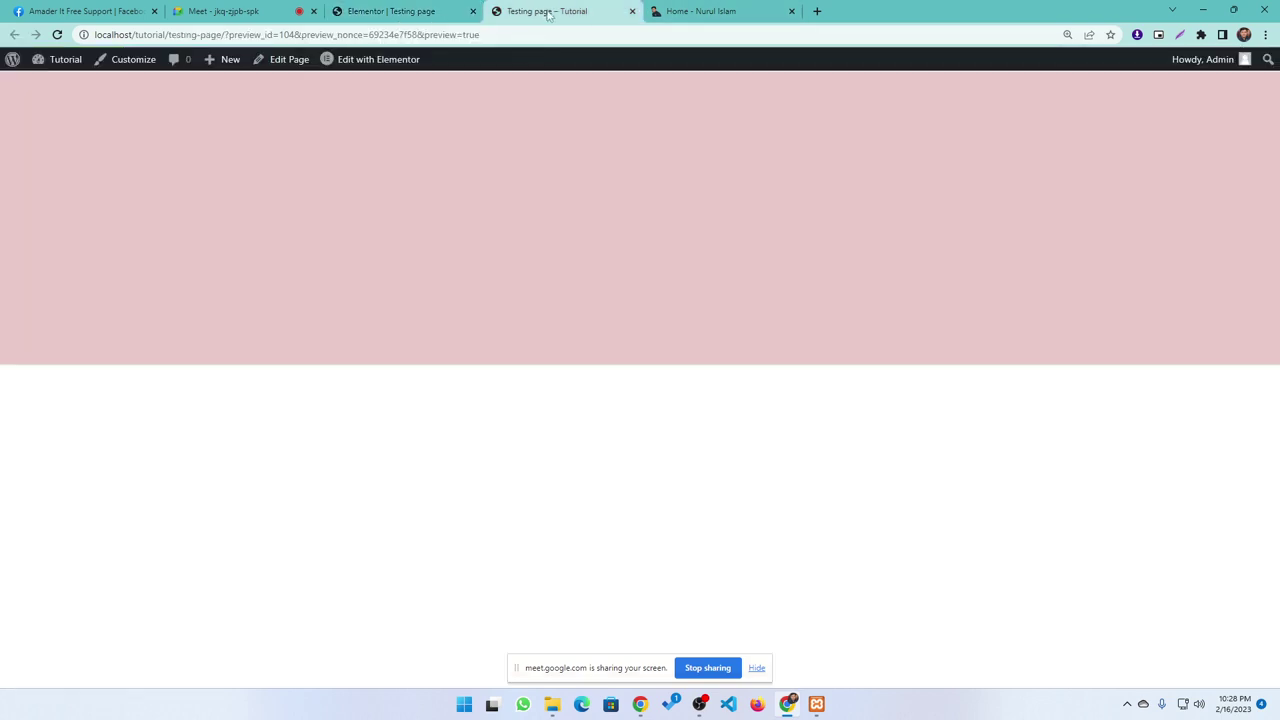
key(F5)
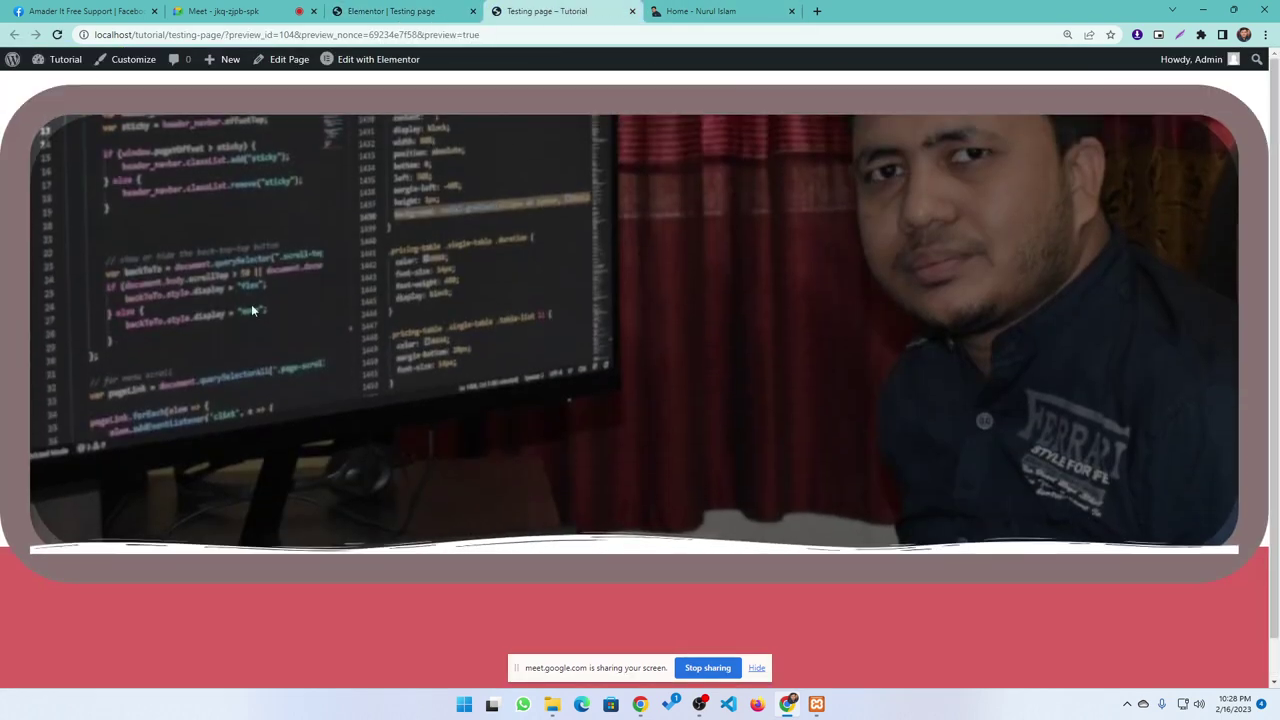
right_click(250, 297)
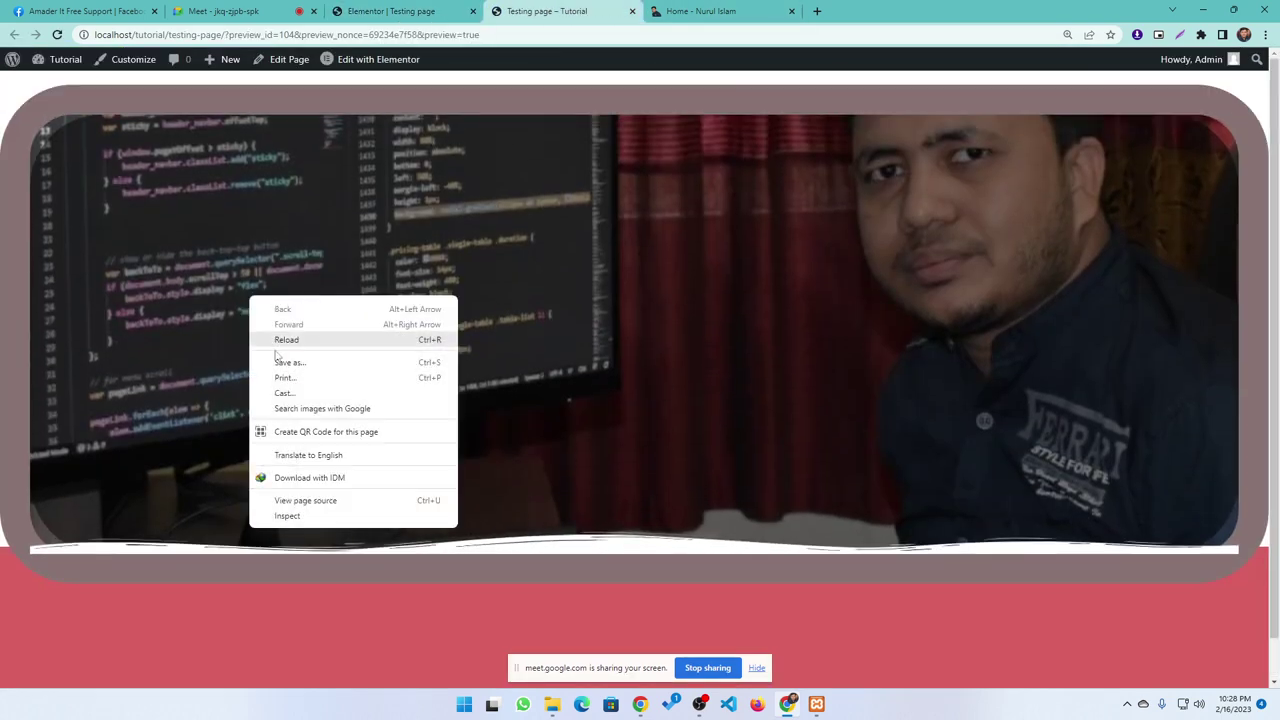
click(286, 516)
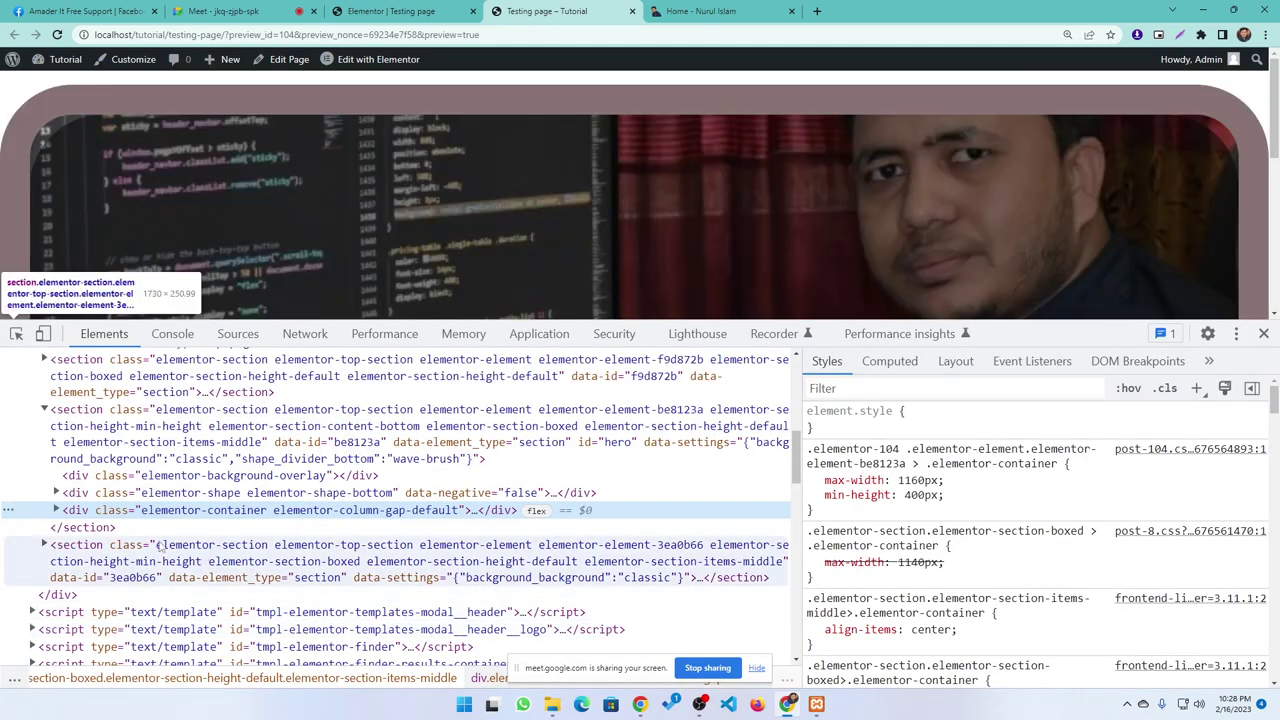
- Expand the hero section's container and both of its columns in the markup to examine their structure
click(56, 510)
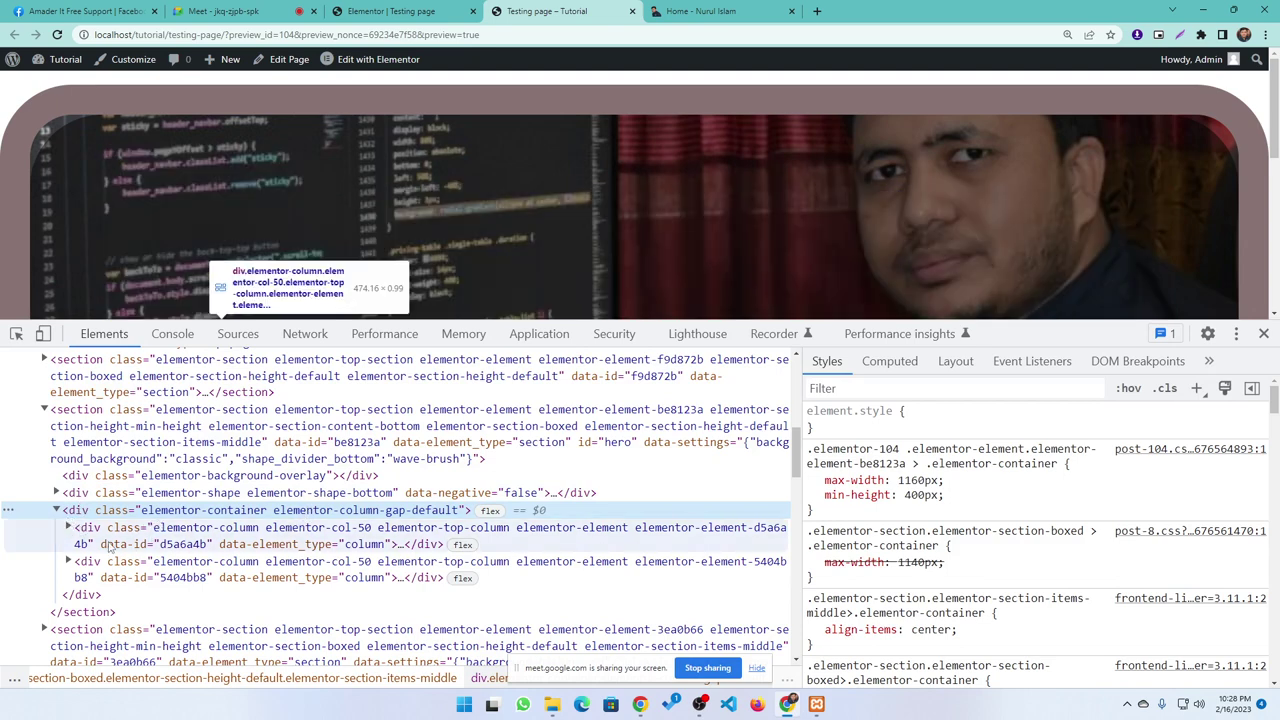
click(69, 528)
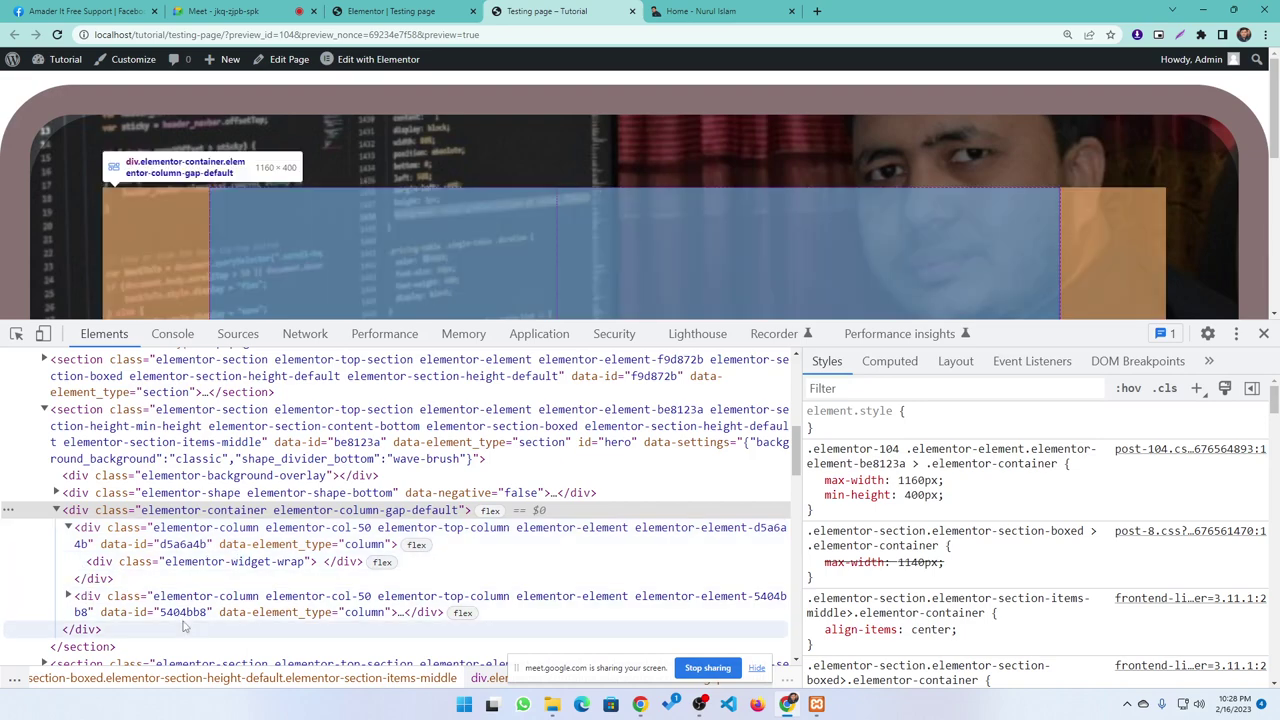
scroll(300, 560, down, 3)
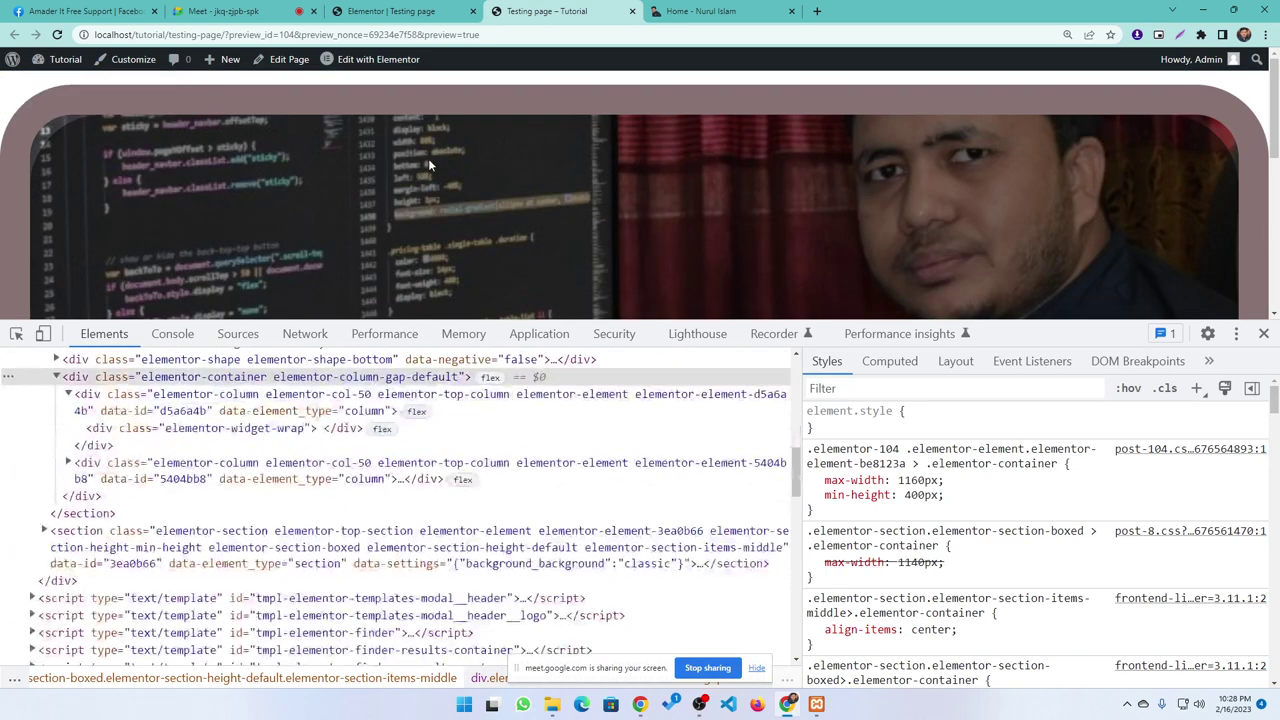
scroll(228, 537, up, 5)
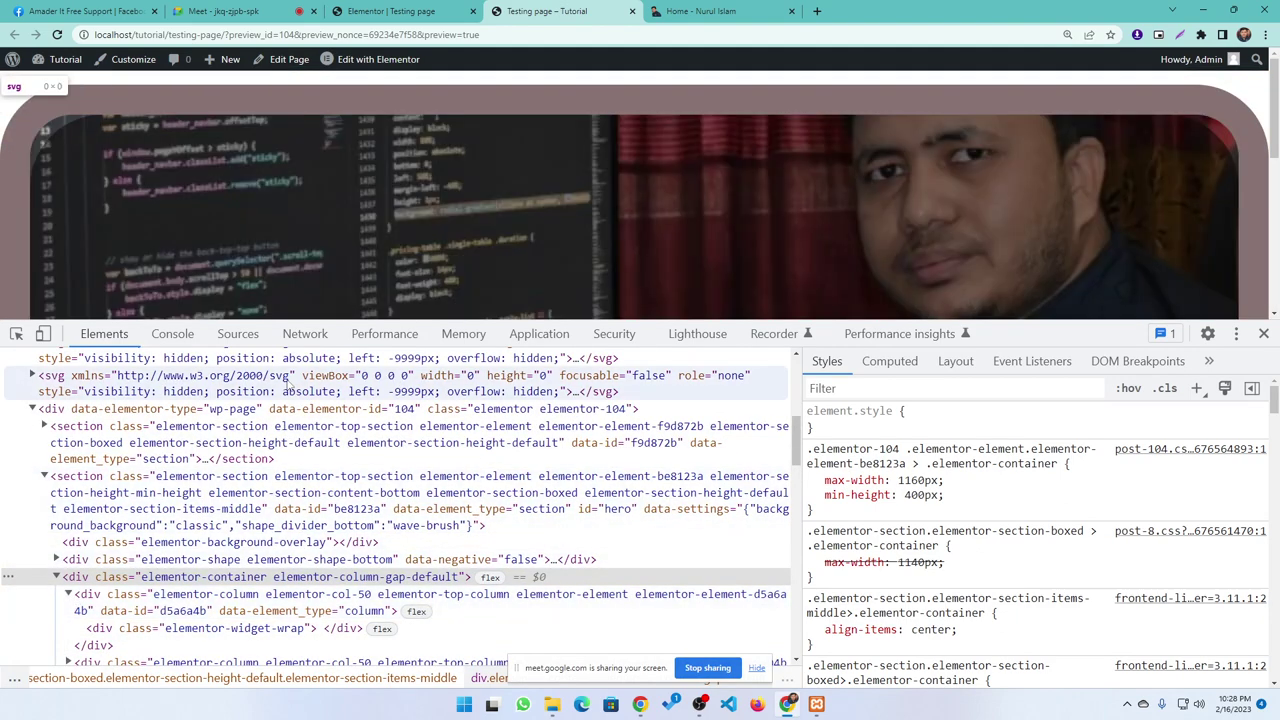
scroll(100, 596, down, 2)
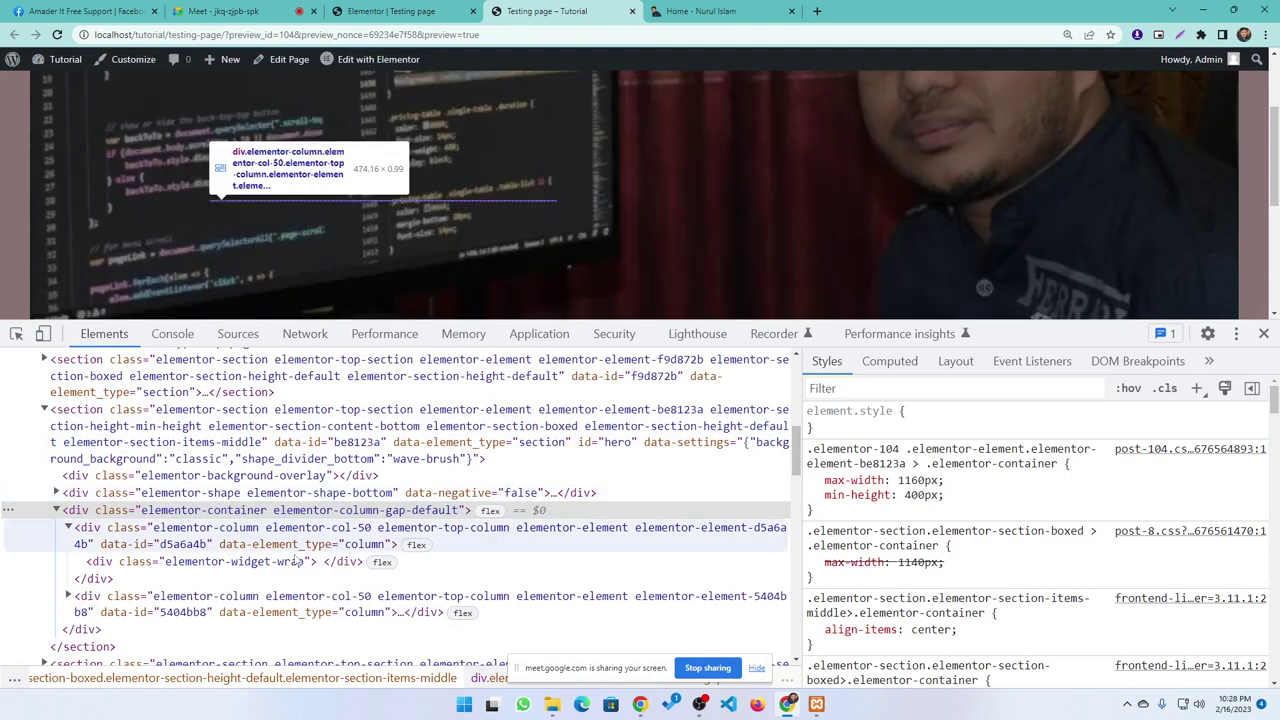
click(68, 598)
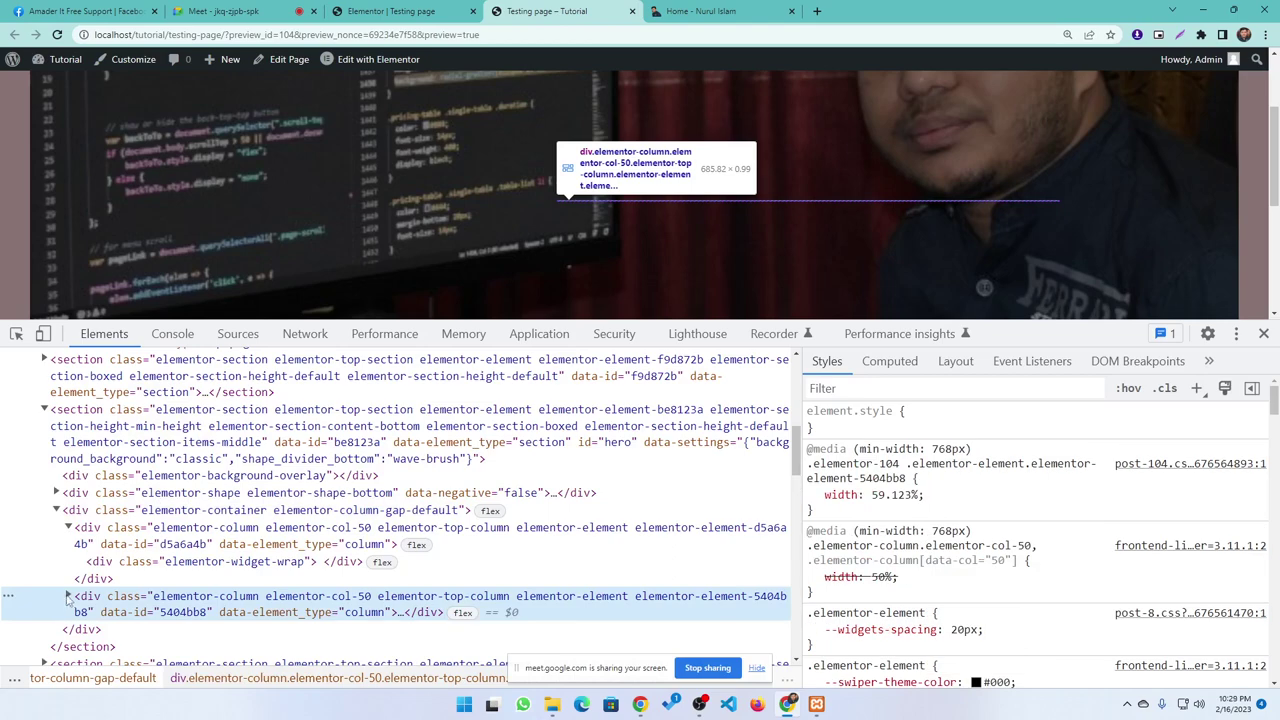
click(68, 596)
scroll(300, 570, down, 1)
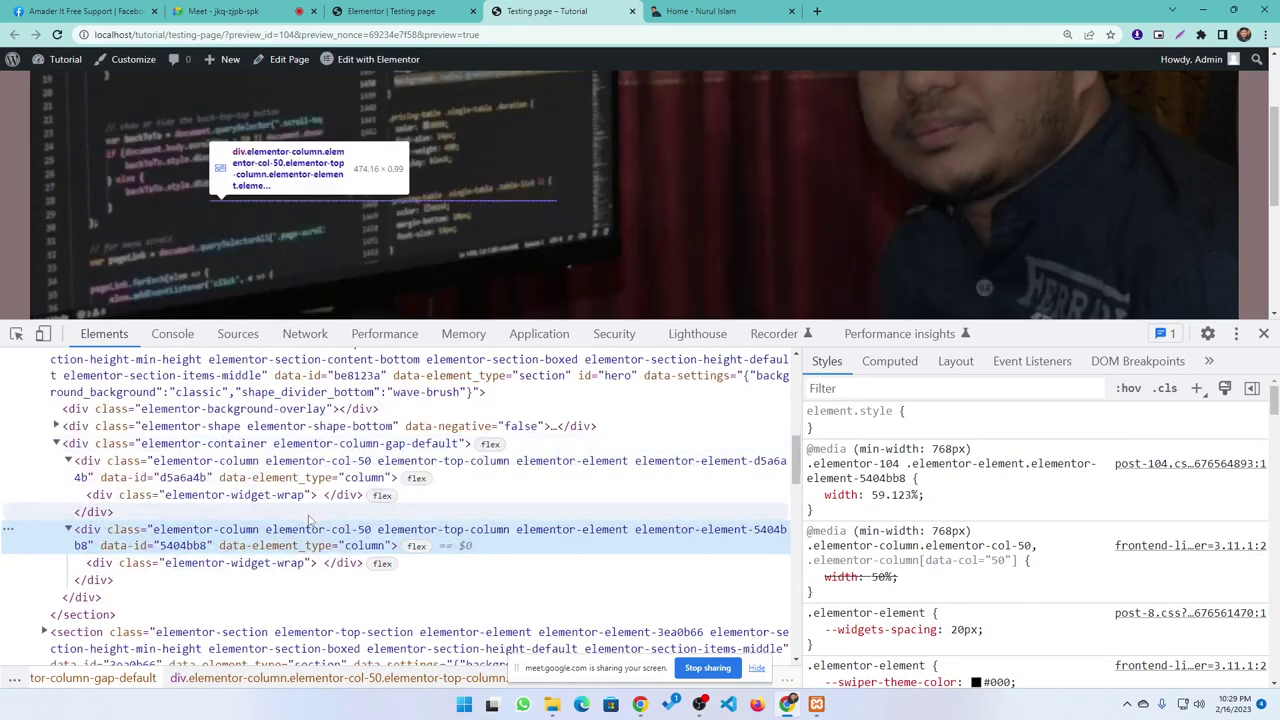
scroll(321, 593, up, 3)
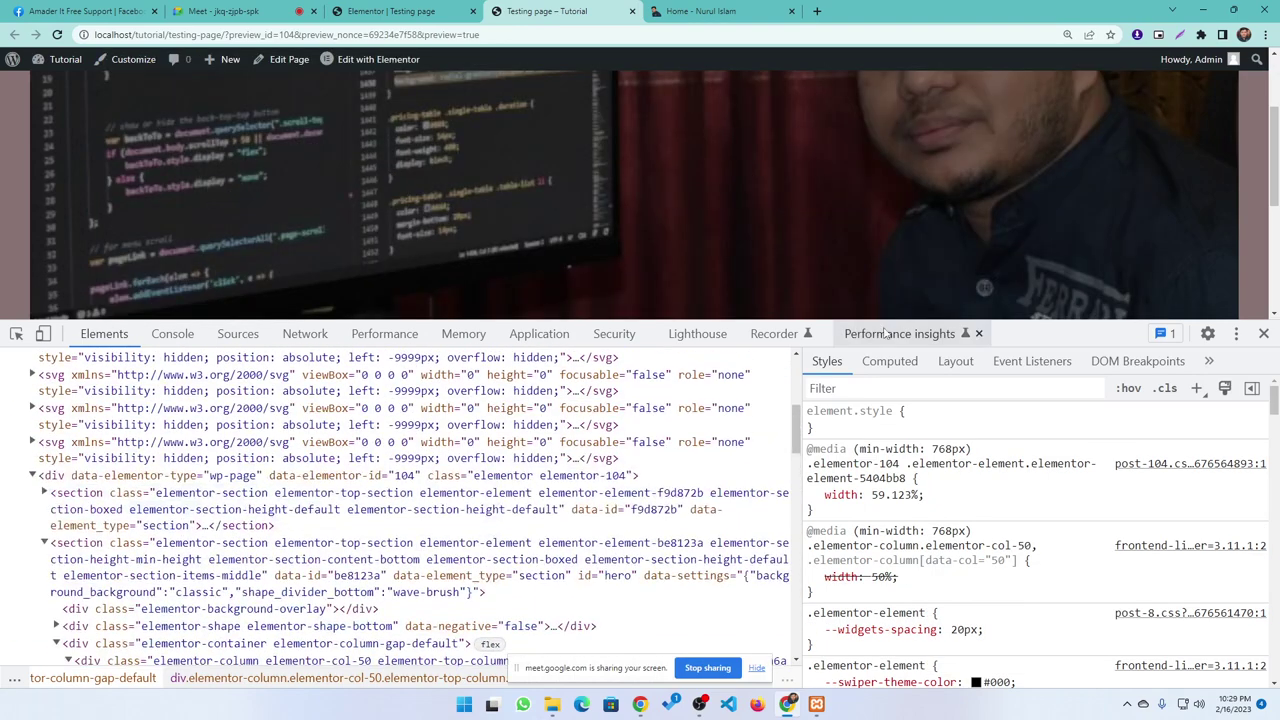
scroll(88, 543, down, 2)
scroll(88, 543, up, 2)
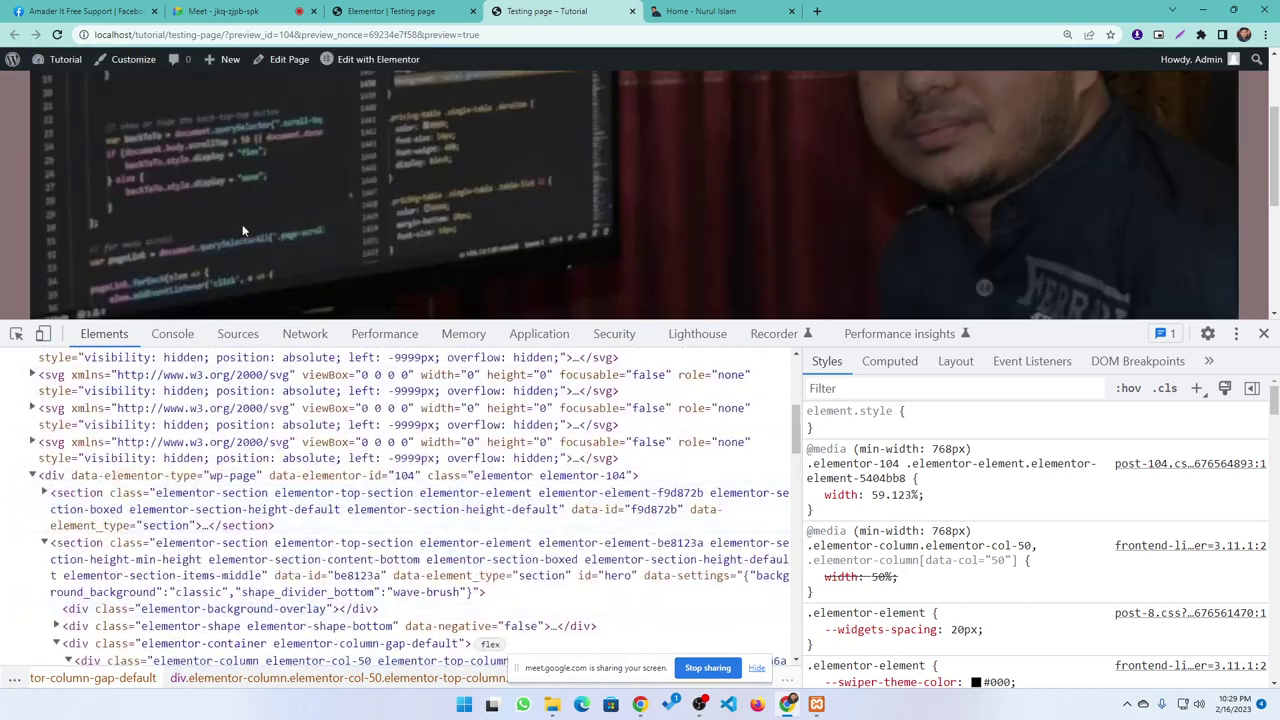
- Pick the hero's image area on the page to locate its background overlay element in the markup
click(16, 333)
click(179, 167)
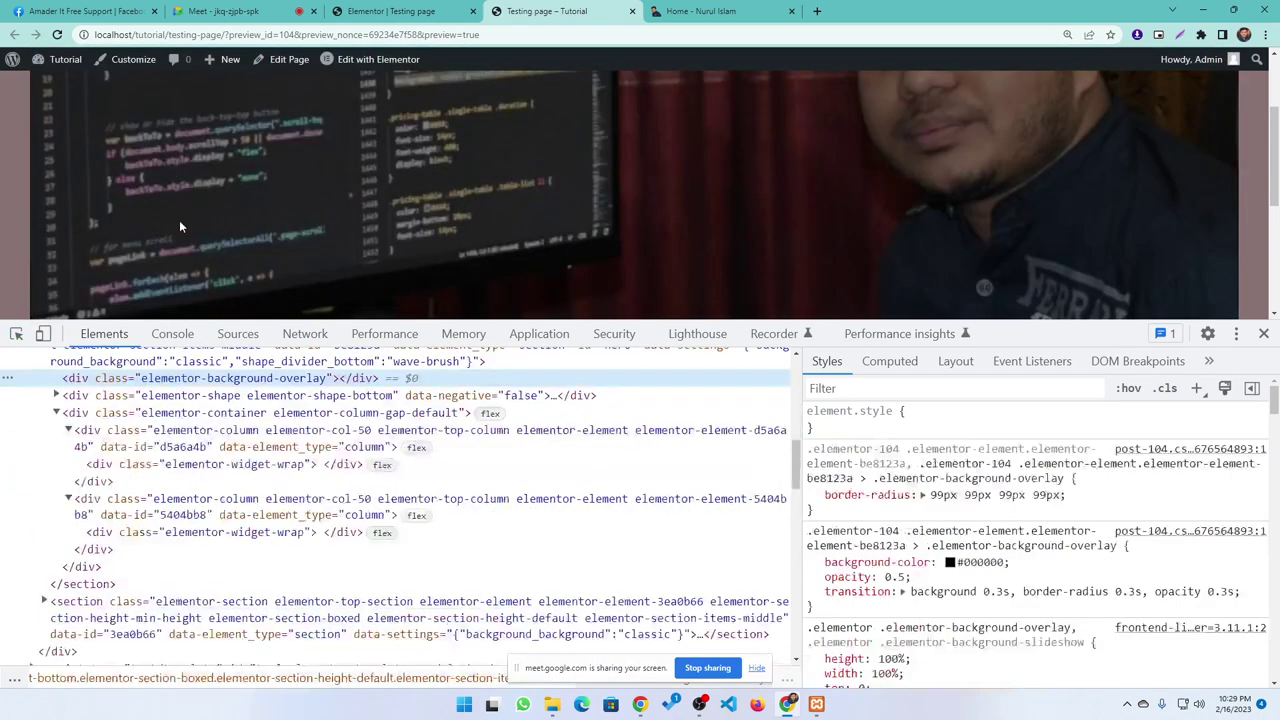
scroll(381, 533, up, 2)
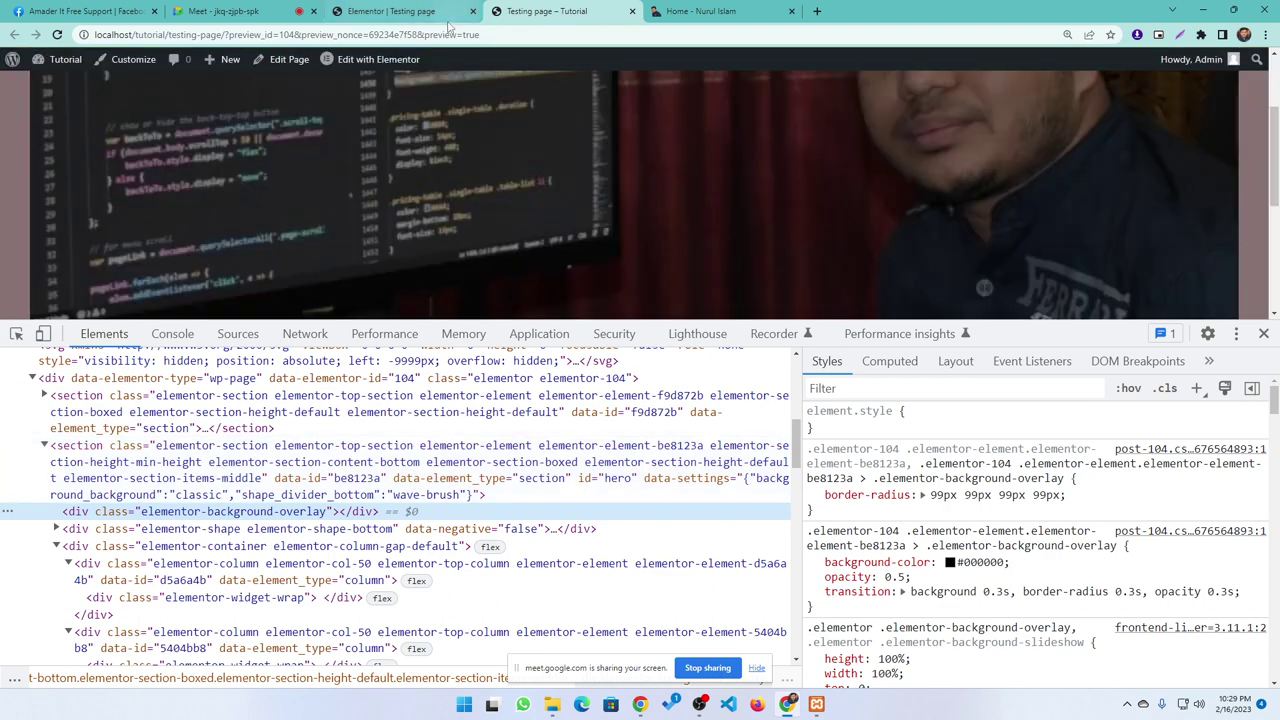
- Return to the Testing page preview and select the section element with the id "hero" in the markup
click(385, 12)
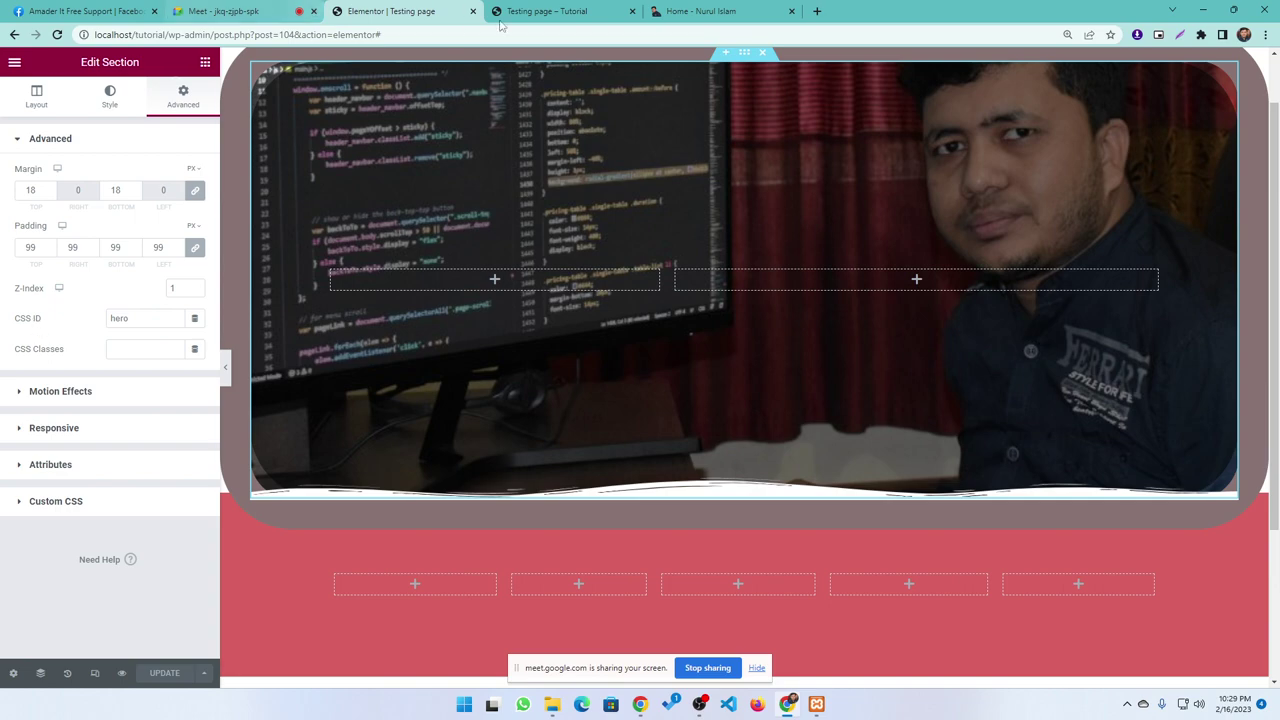
click(715, 11)
click(557, 14)
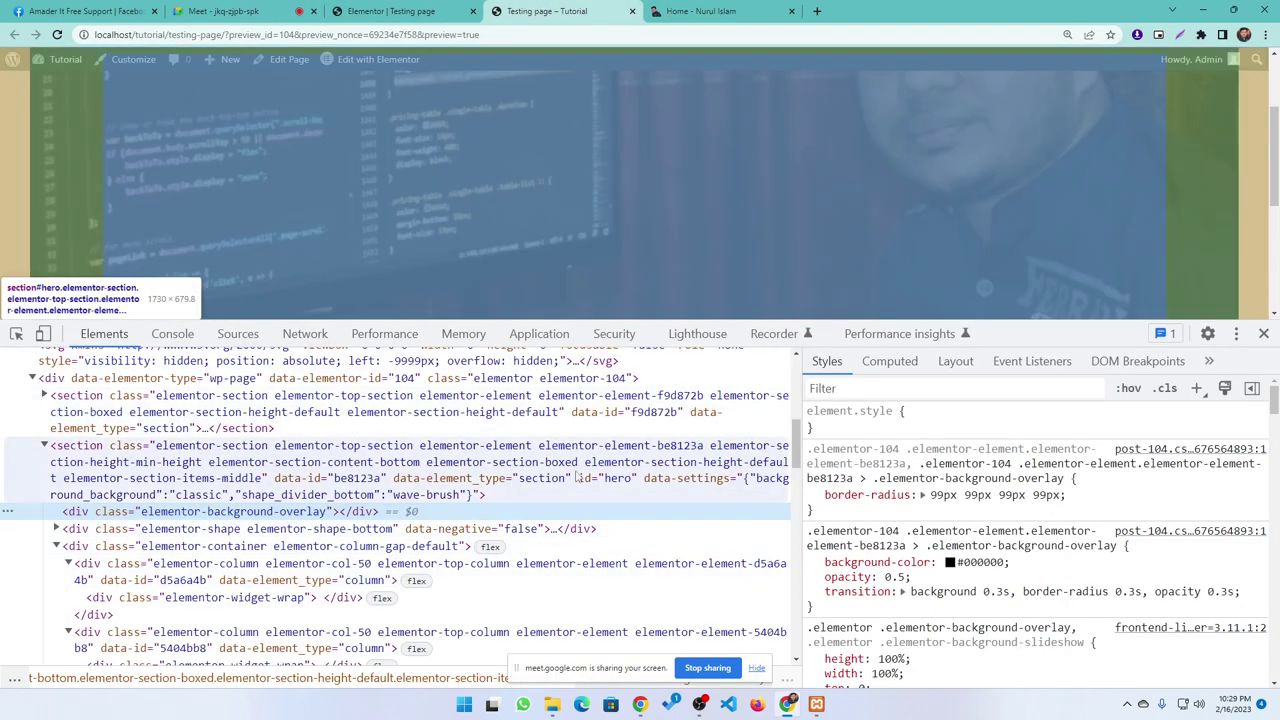
click(590, 480)
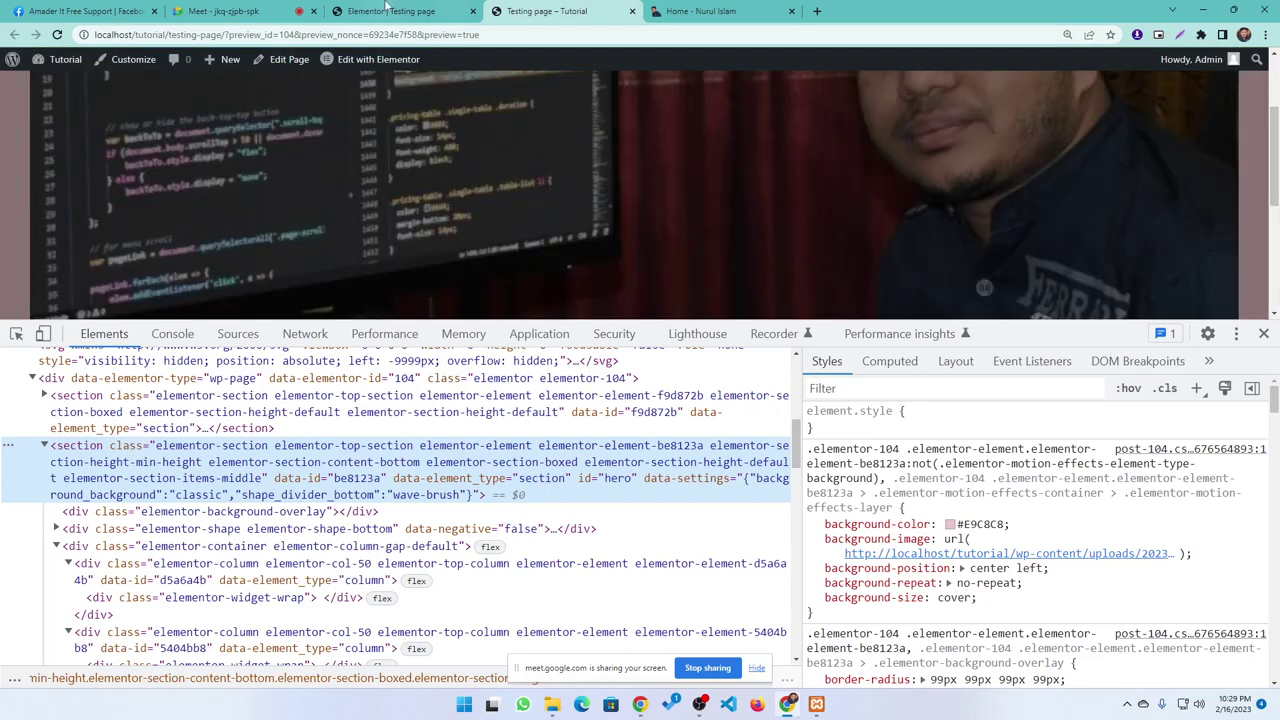
- Switch back to the Elementor editor and show the list of available widgets beside the page
click(388, 11)
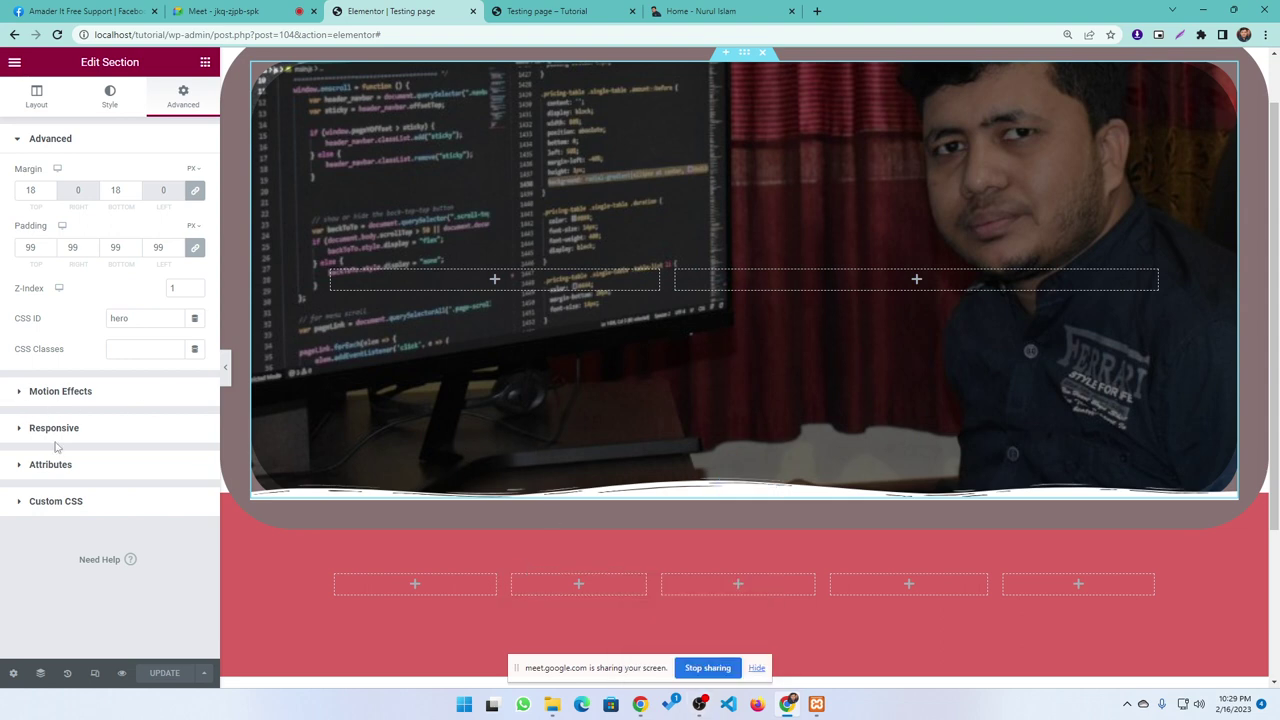
scroll(690, 250, up, 1)
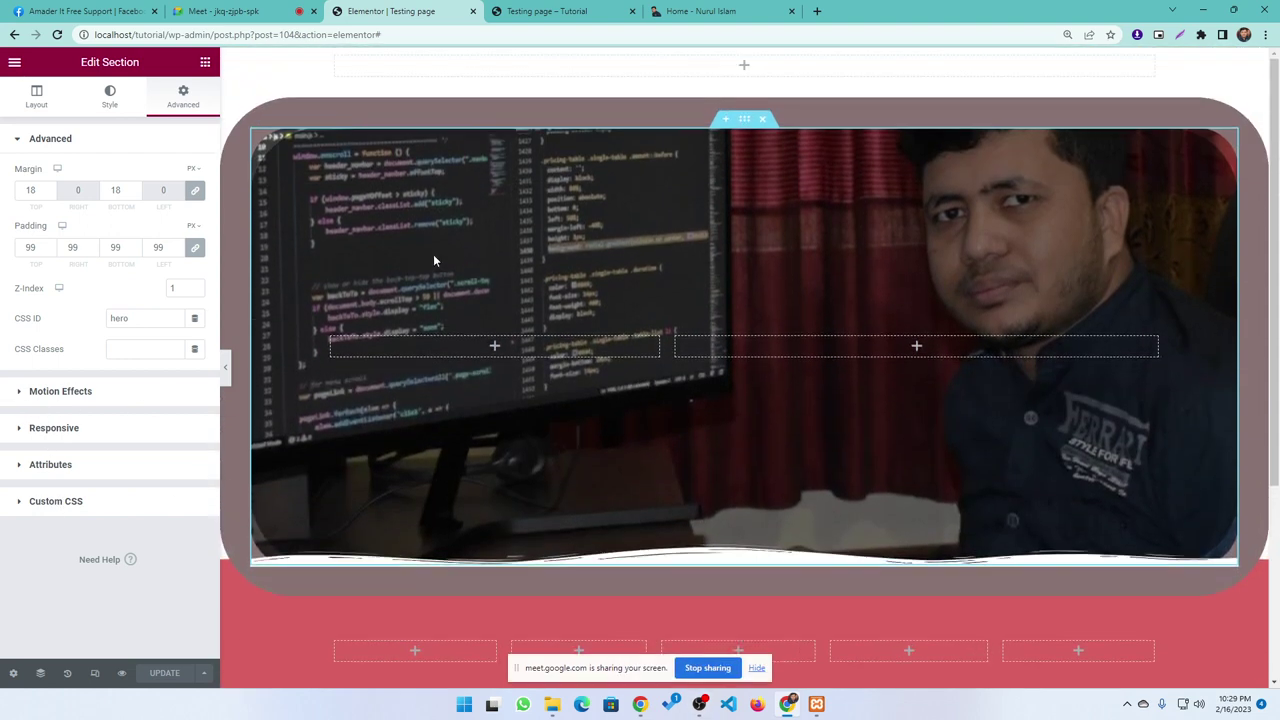
click(205, 62)
scroll(622, 348, down, 3)
scroll(618, 348, up, 3)
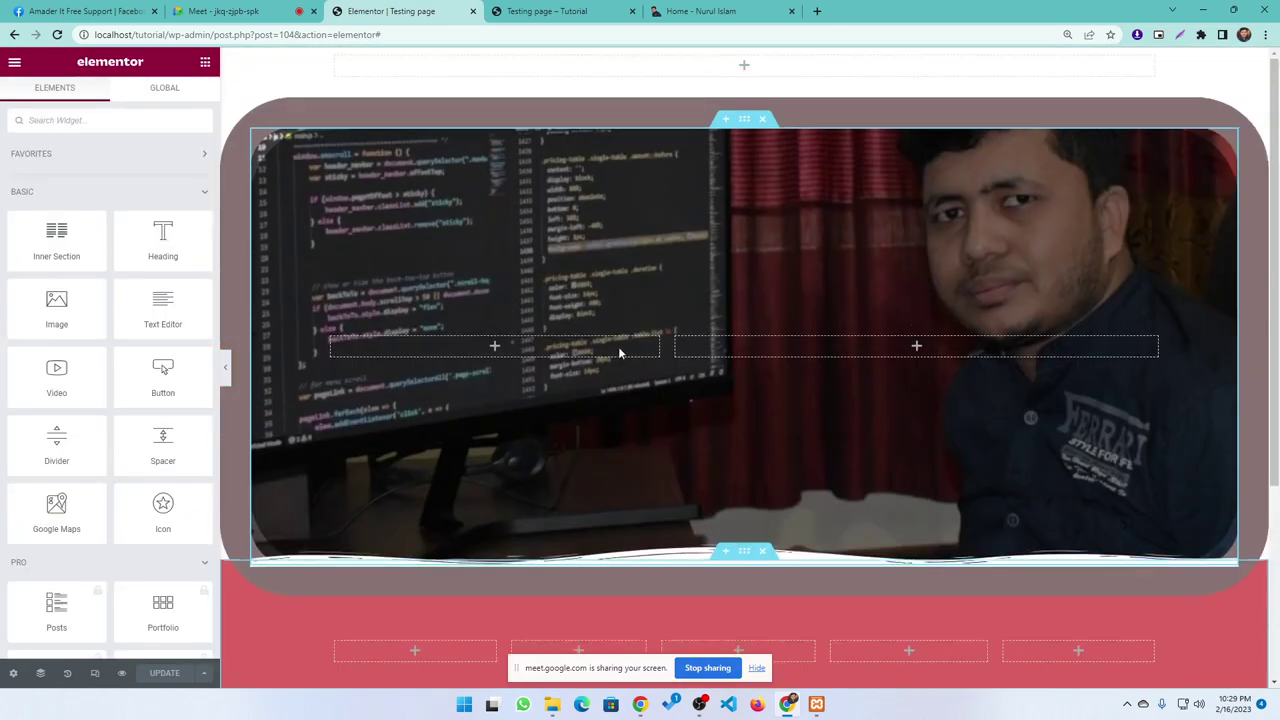
- Add a section with two equal columns below the five-column section and bring back the widget list
scroll(618, 350, down, 3)
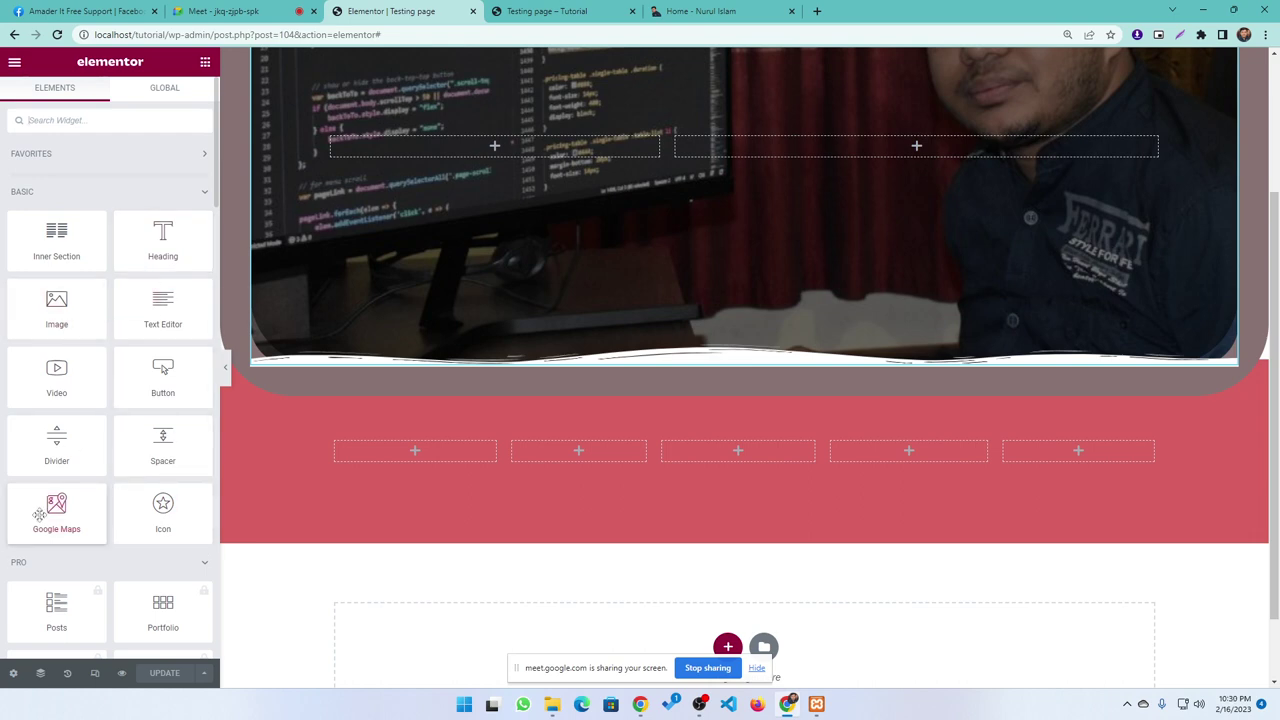
scroll(643, 533, down, 1)
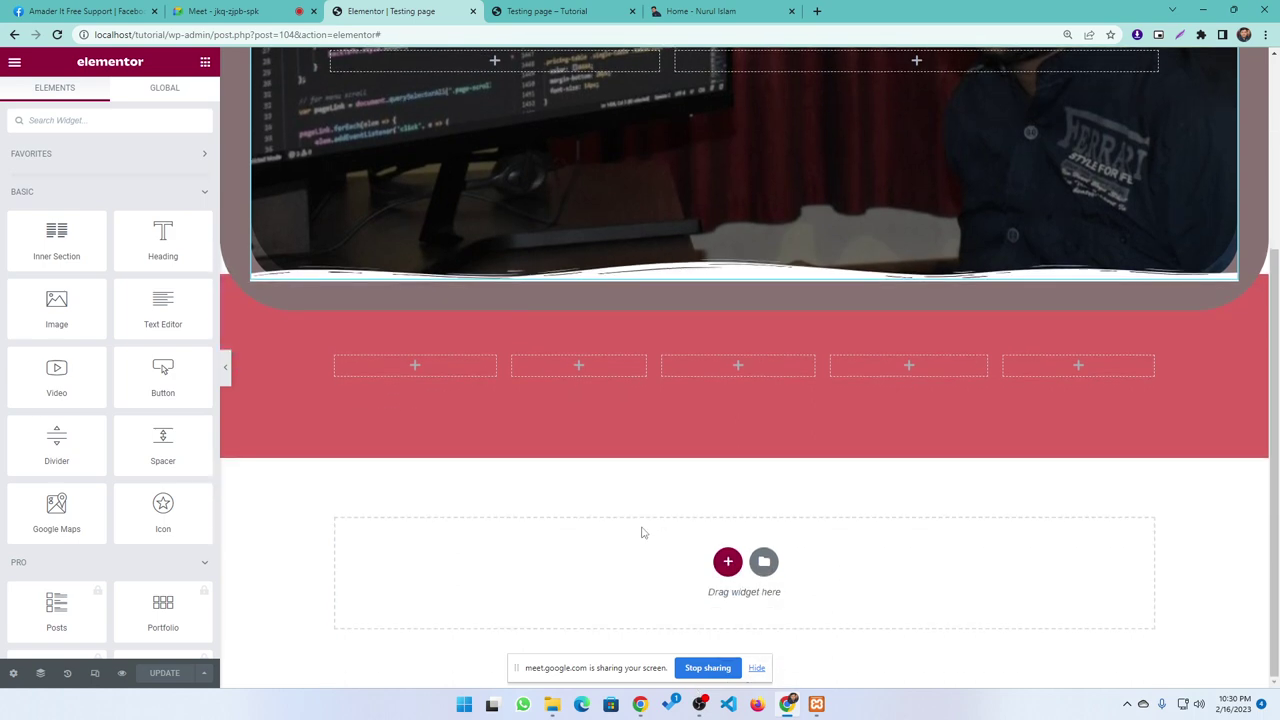
click(727, 561)
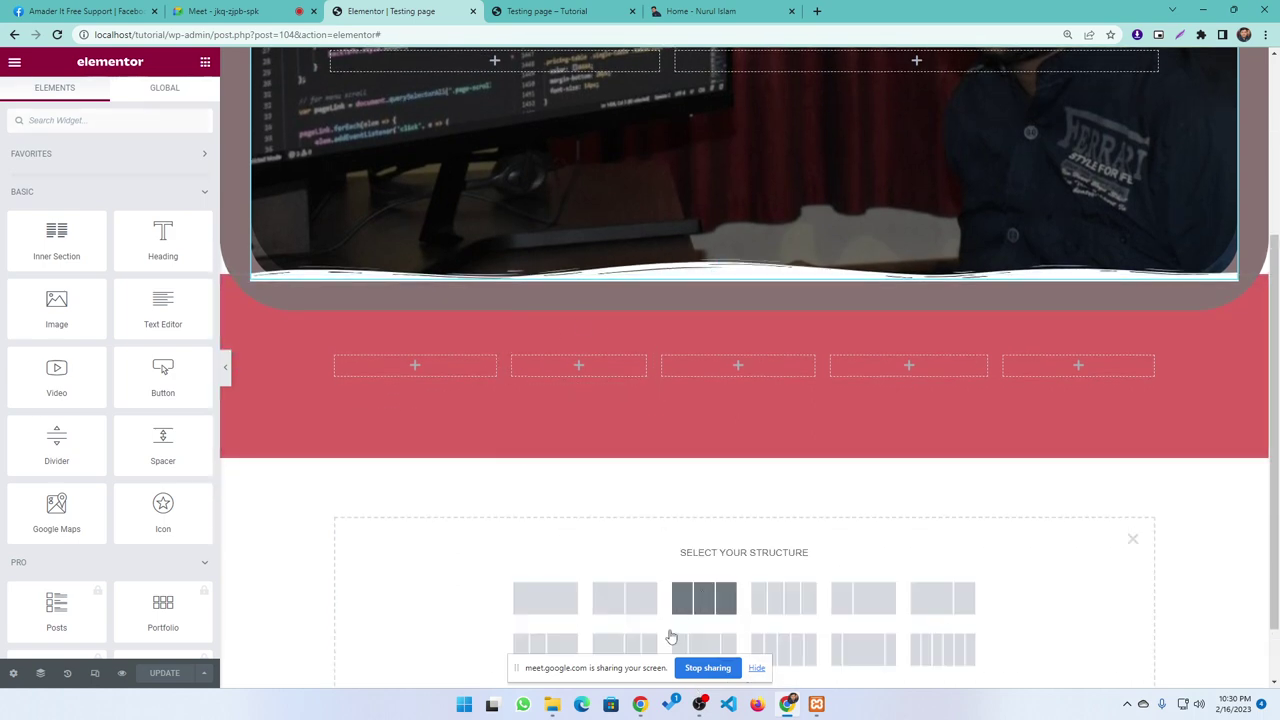
scroll(671, 637, down, 1)
click(627, 522)
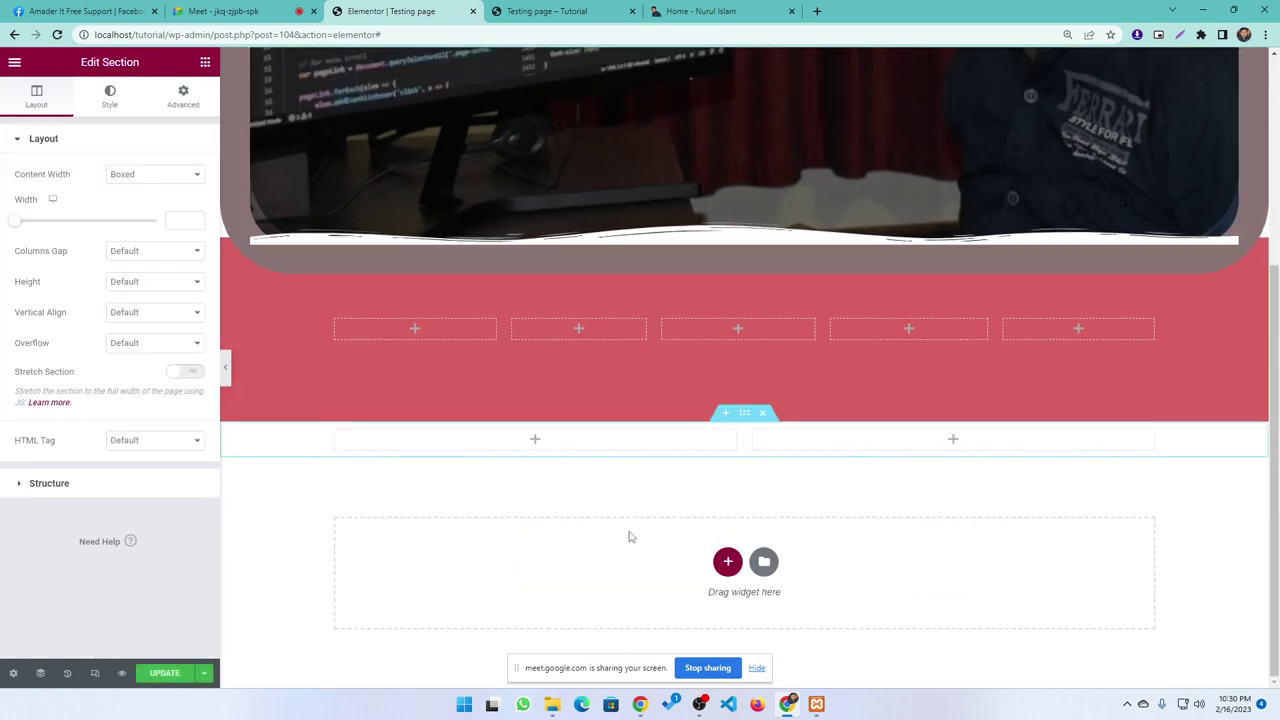
click(205, 63)
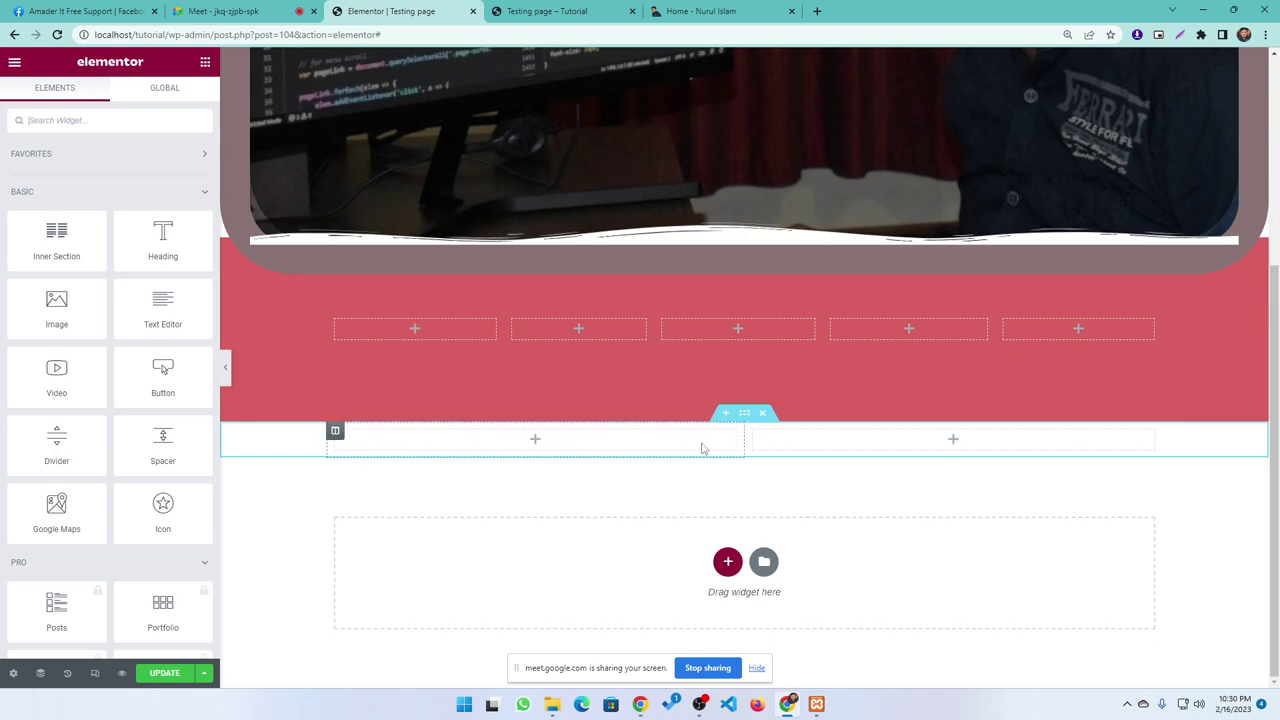
- Try an Inner Section in the first column of the new two-column section, and remove it again
drag(56, 240, 450, 438)
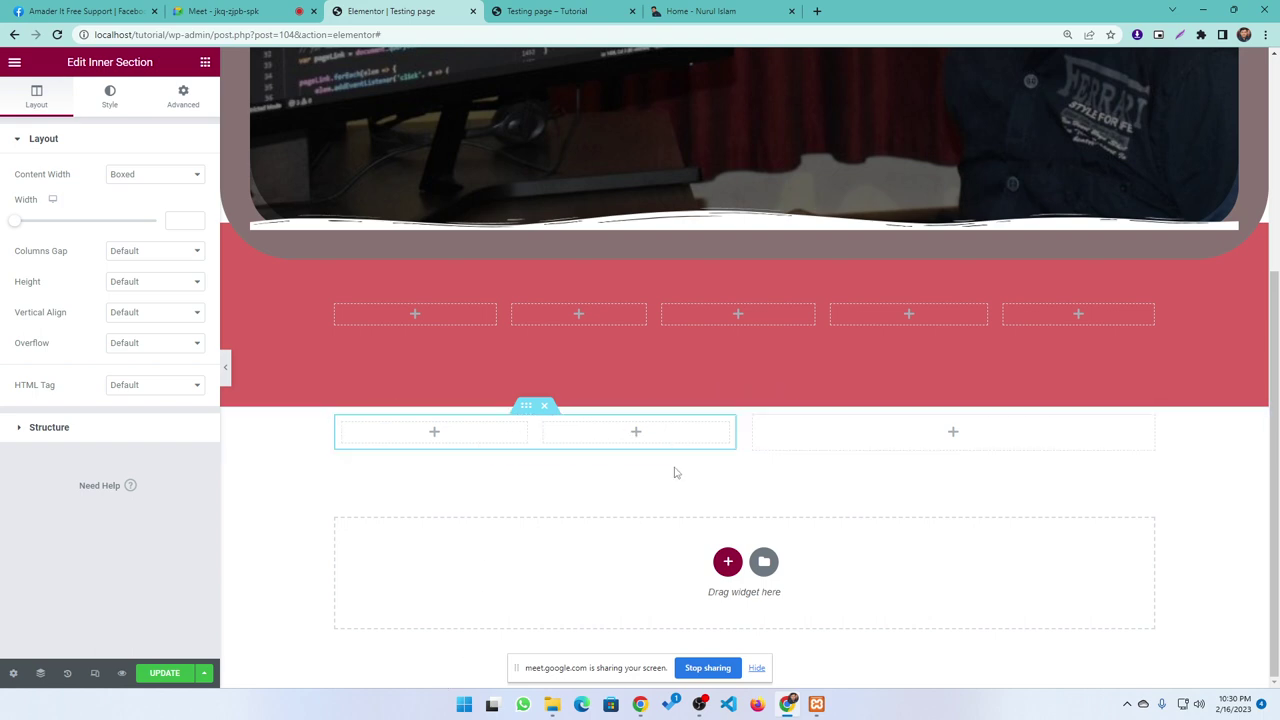
click(545, 406)
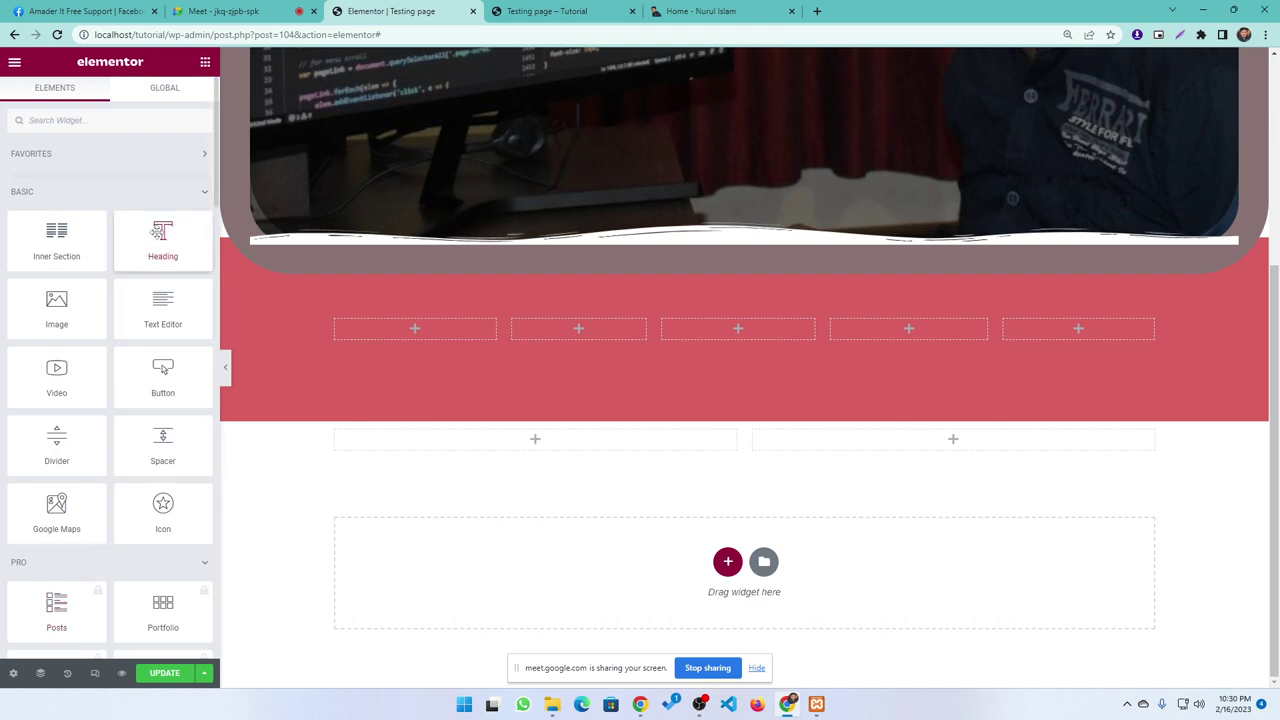
- Add a Heading widget to the first column of the two-column section with the title "This is our heading"
drag(155, 231, 391, 458)
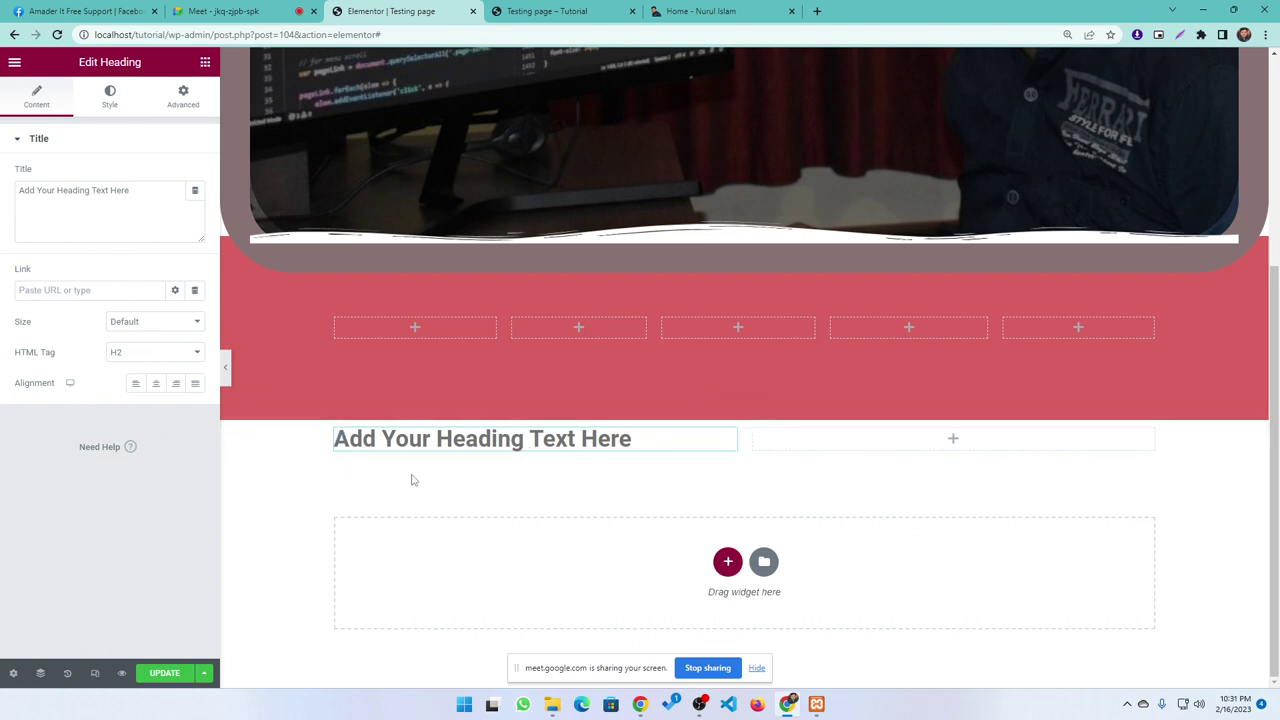
drag(148, 197, 2, 201)
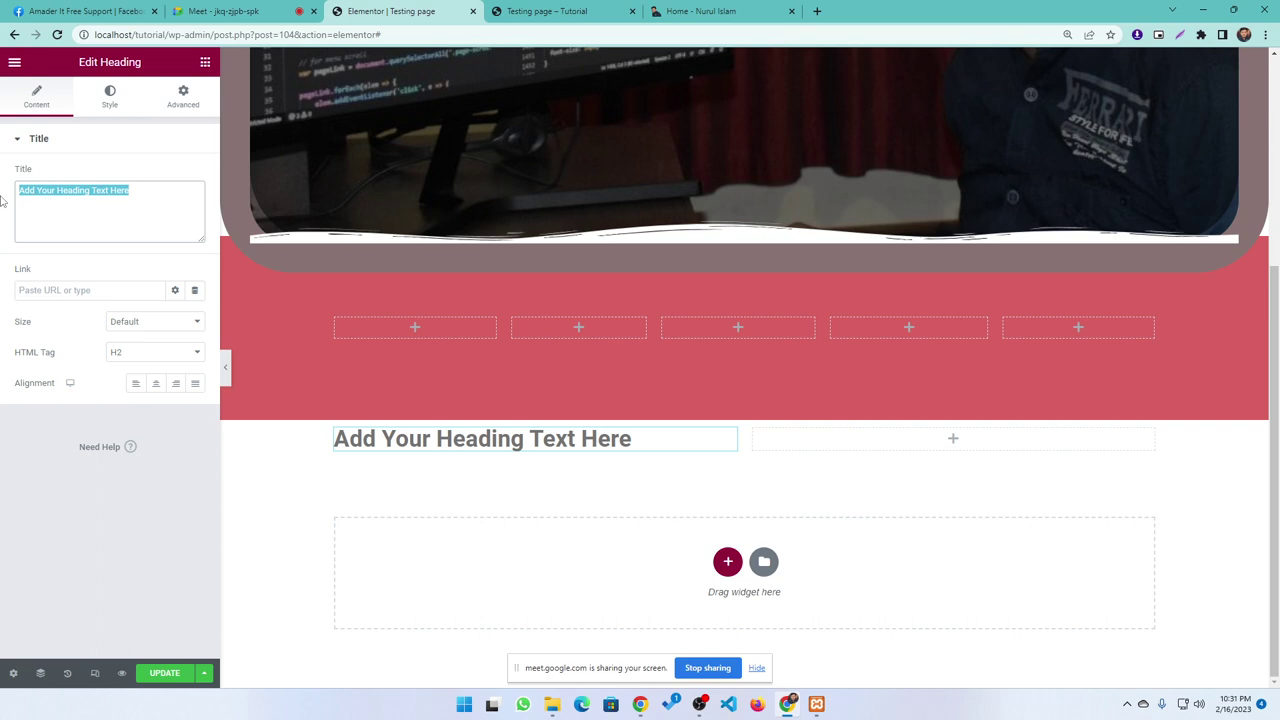
key(BackSpace)
text(This)
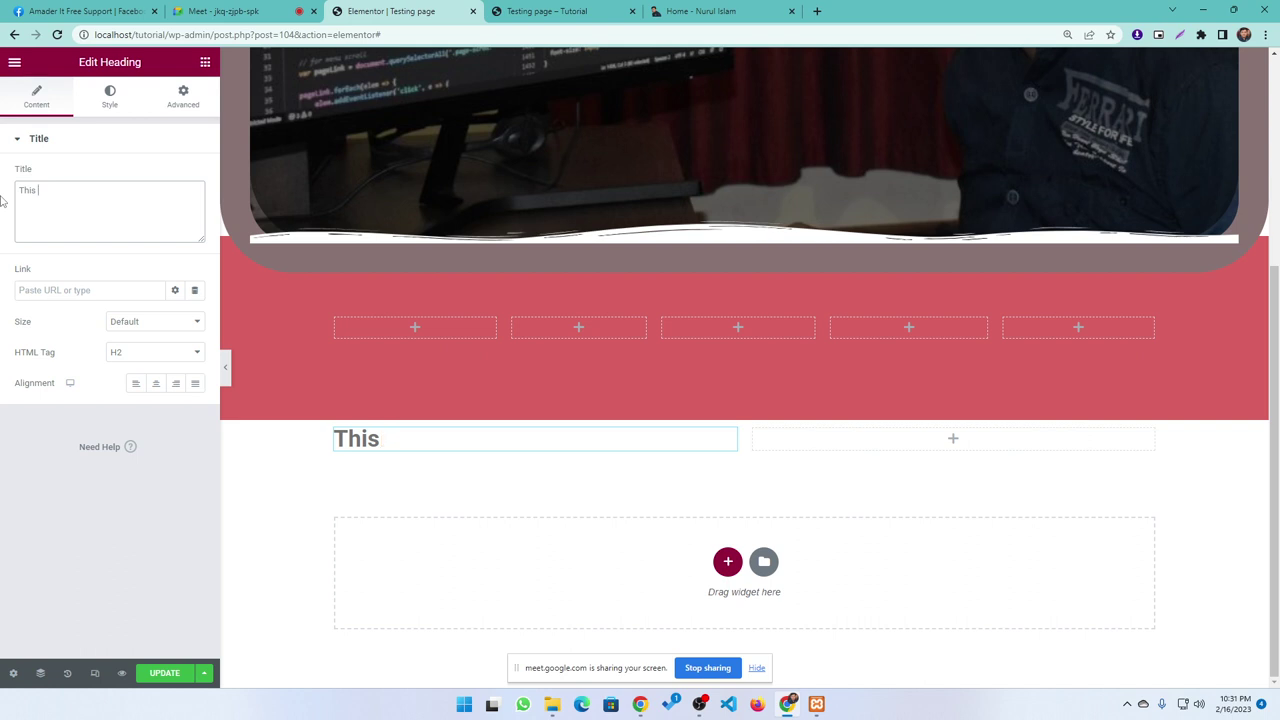
text( is our heading)
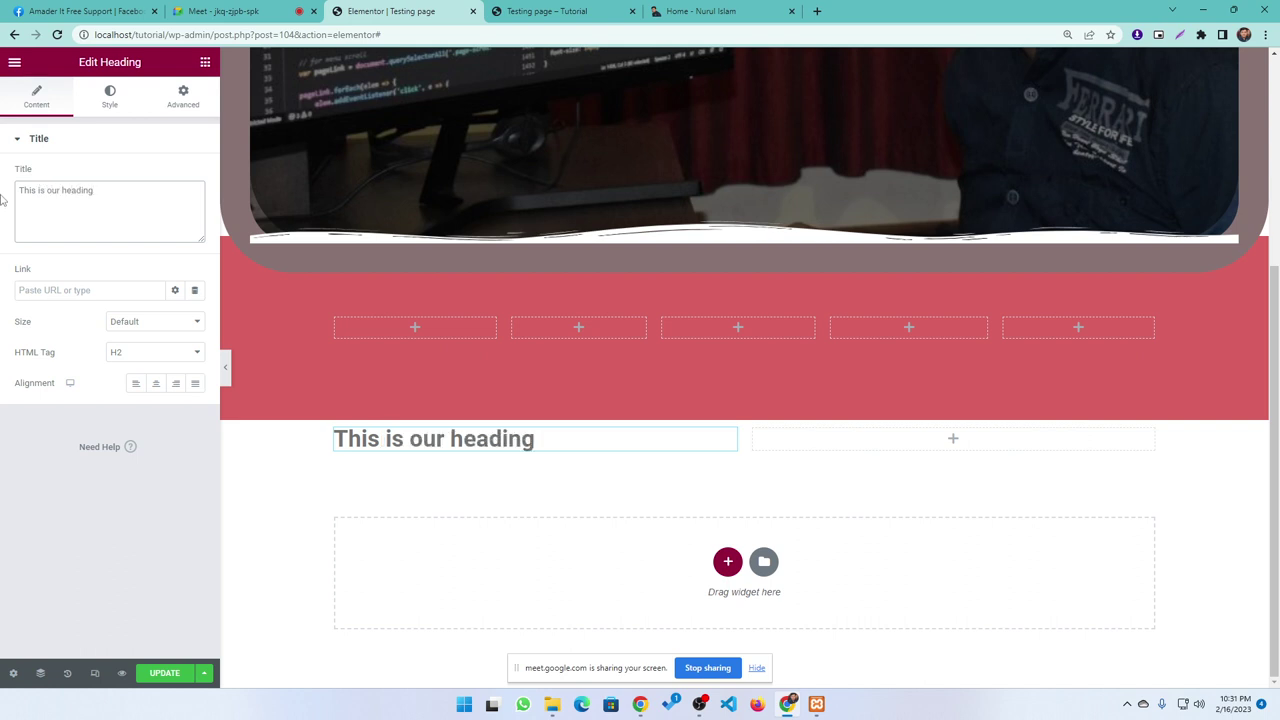
click(46, 290)
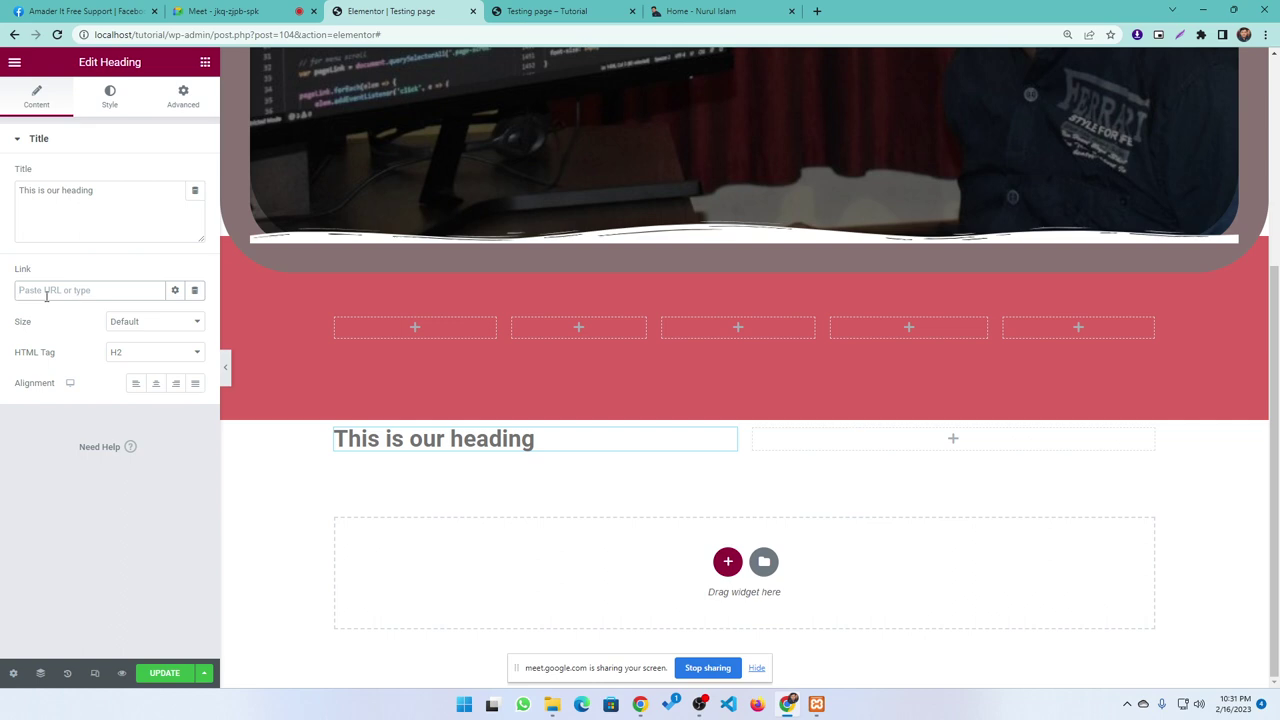
text(#)
click(700, 11)
drag(176, 35, 100, 37)
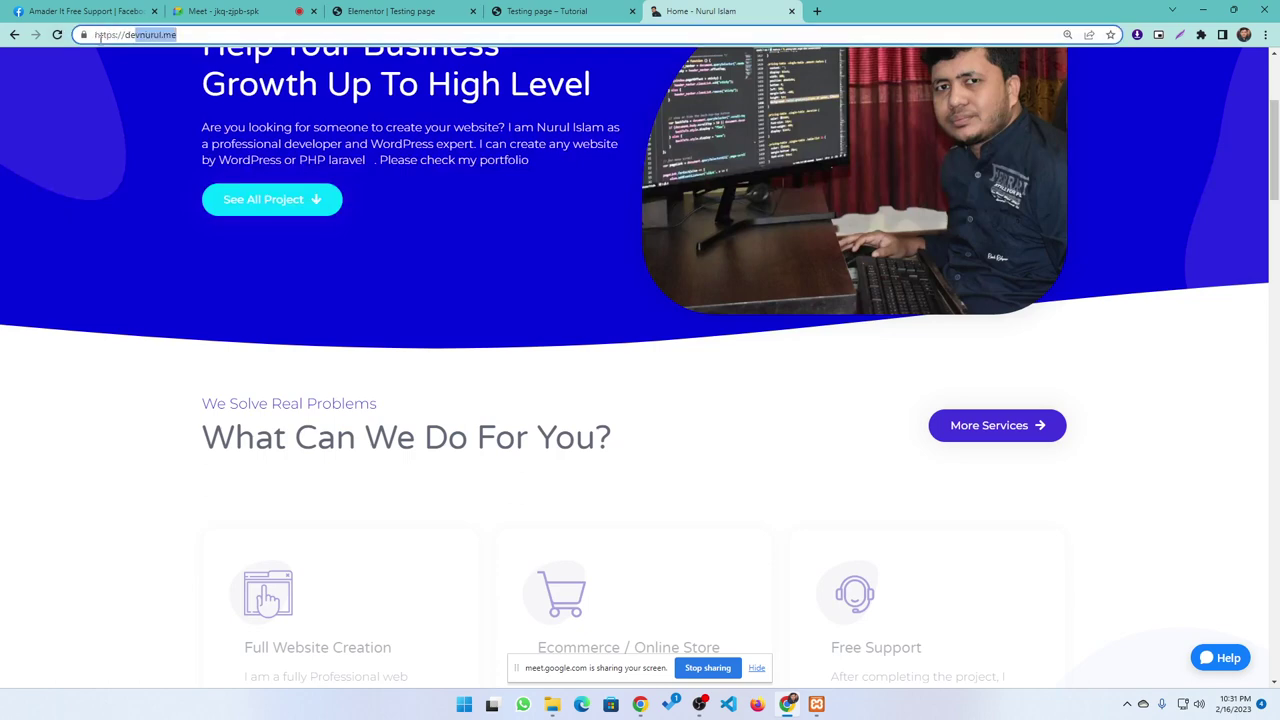
drag(200, 34, 18, 40)
key(ctrl+c)
click(545, 11)
click(390, 11)
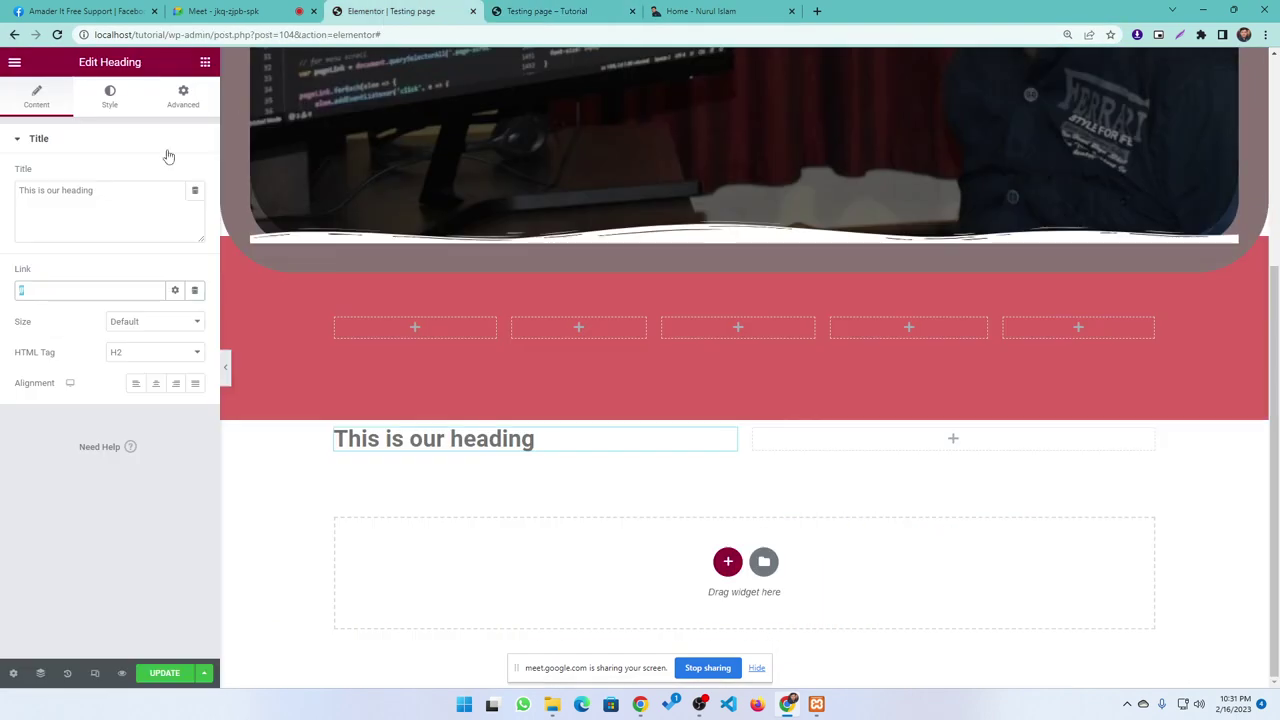
key(ctrl+v)
- Examine the heading's size options, and compare them with the section heading, card title and body text on the portfolio home page
click(148, 324)
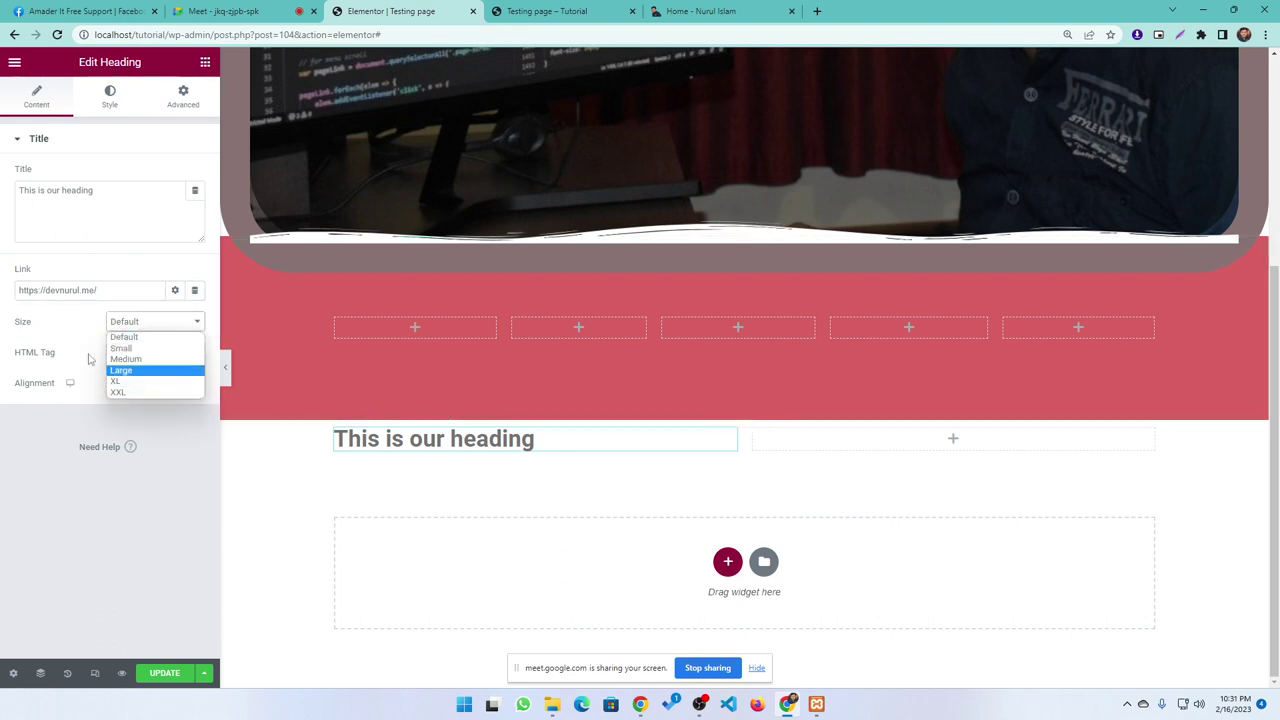
click(66, 321)
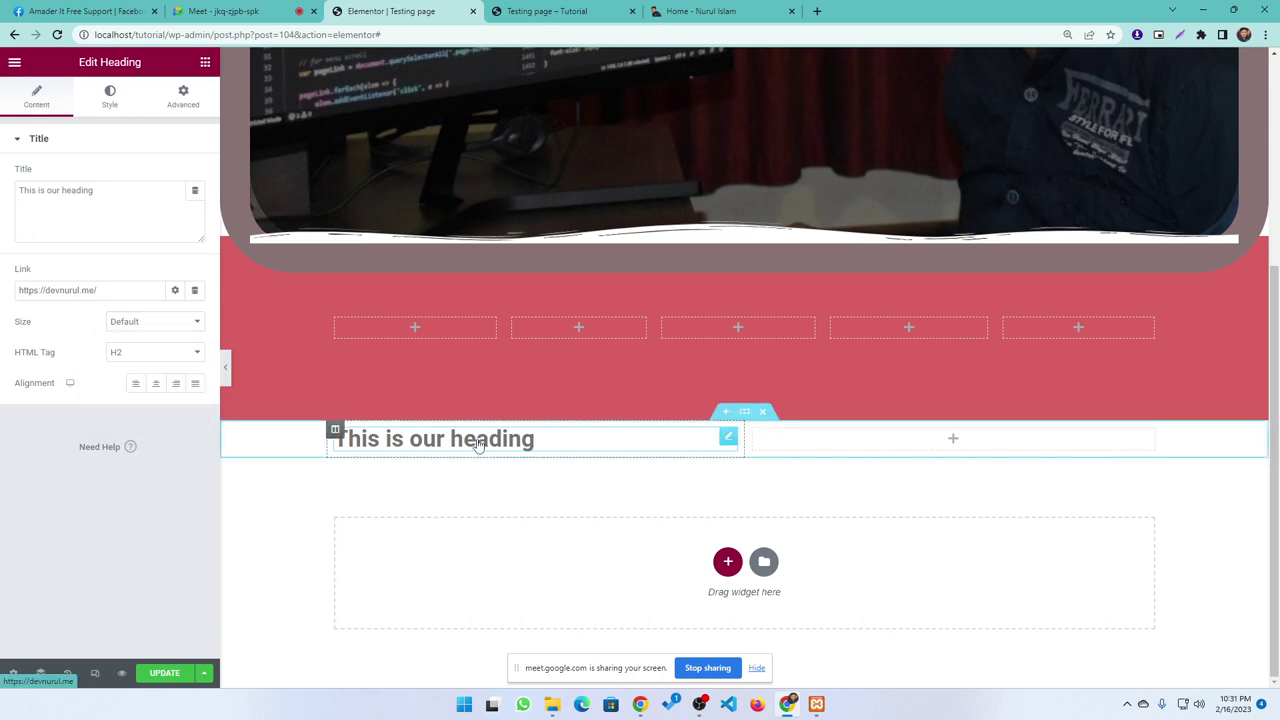
click(675, 13)
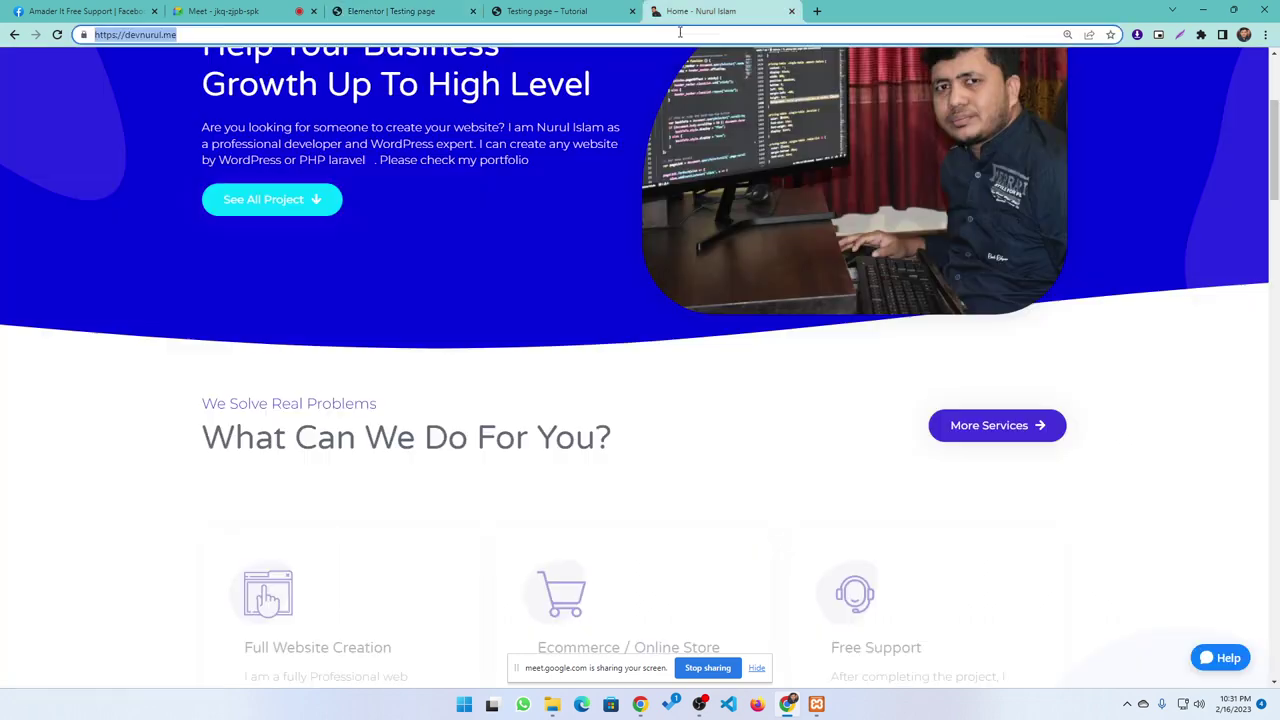
drag(675, 442, 198, 432)
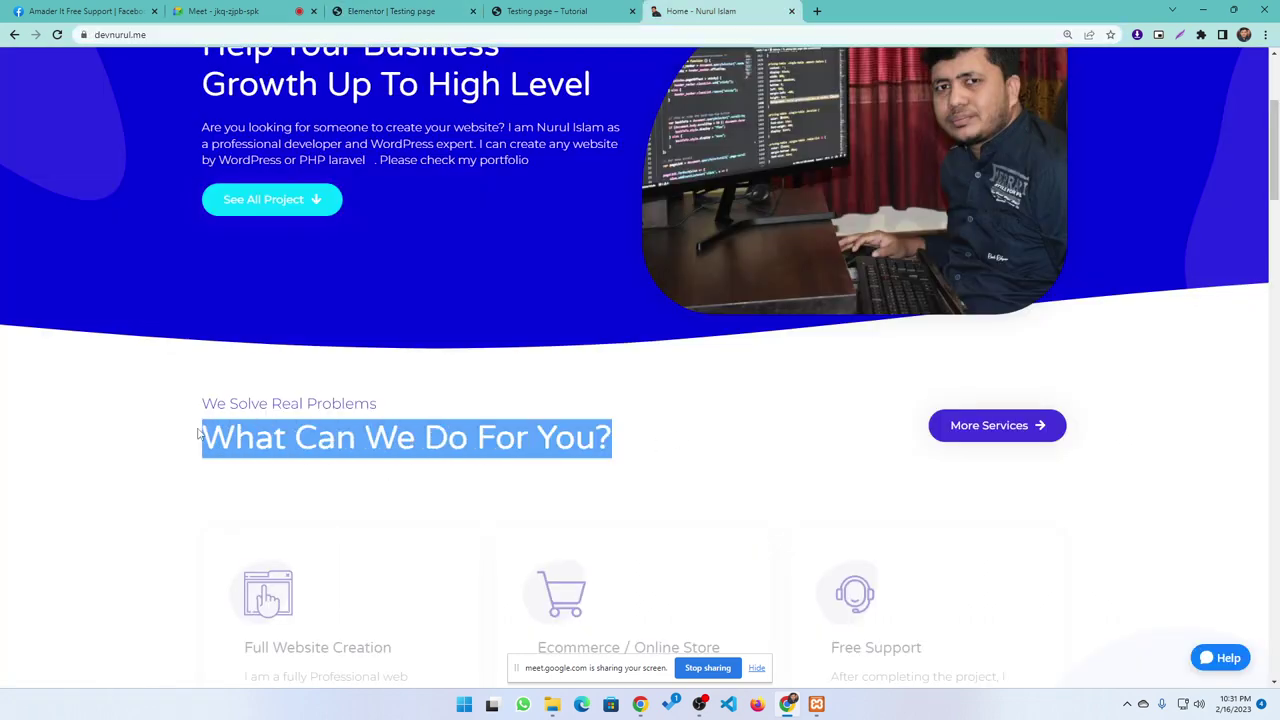
scroll(566, 556, down, 3)
drag(412, 376, 230, 372)
drag(463, 467, 248, 396)
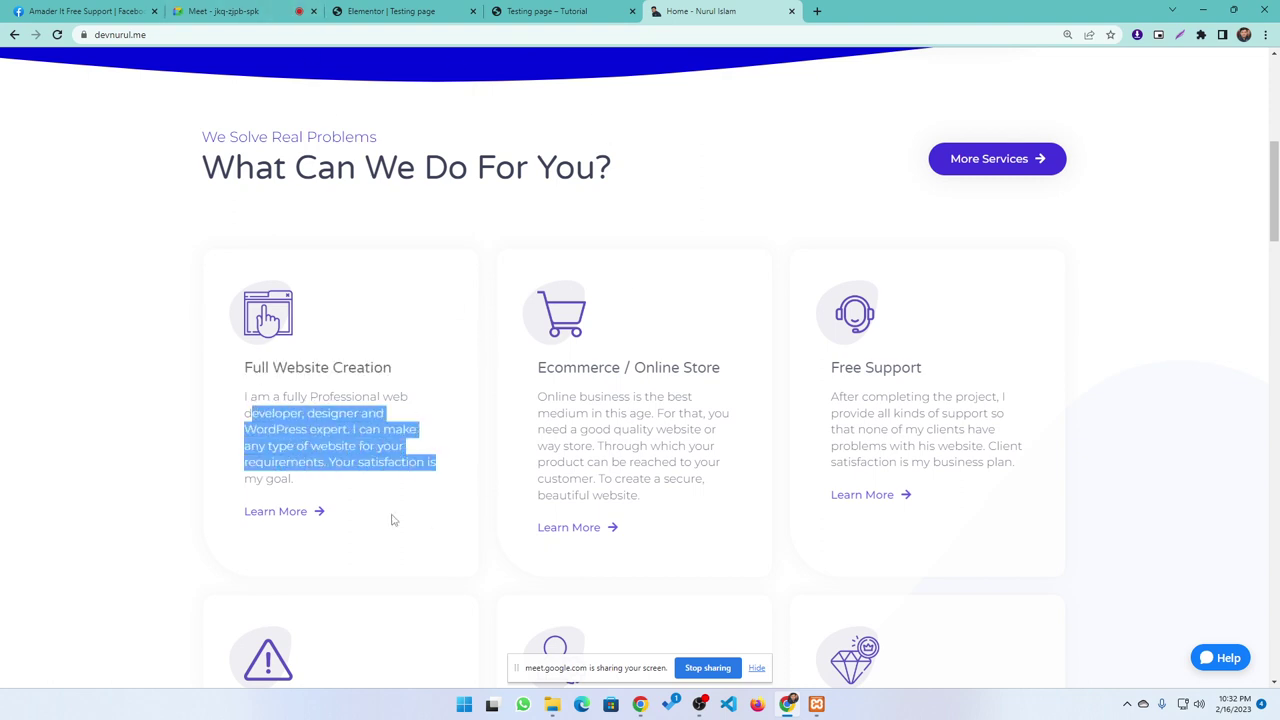
- Return to the Elementor editor and examine the HTML tag options available for the heading
click(398, 11)
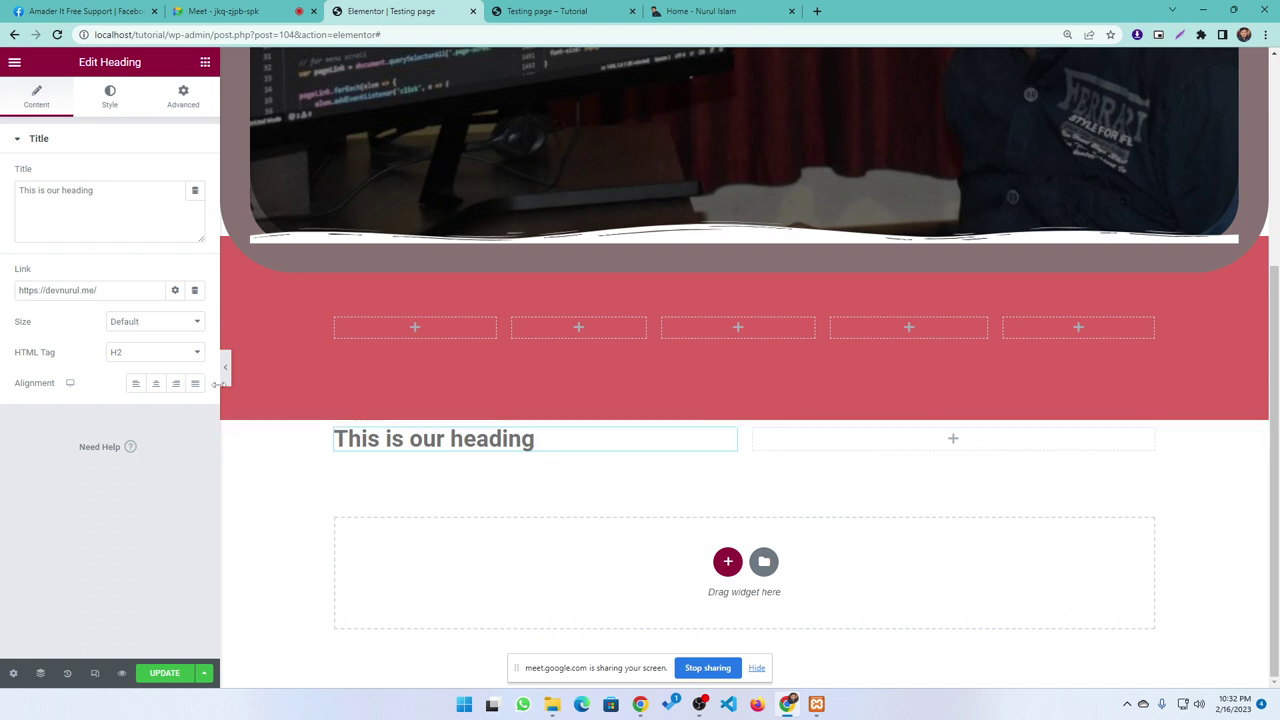
click(177, 355)
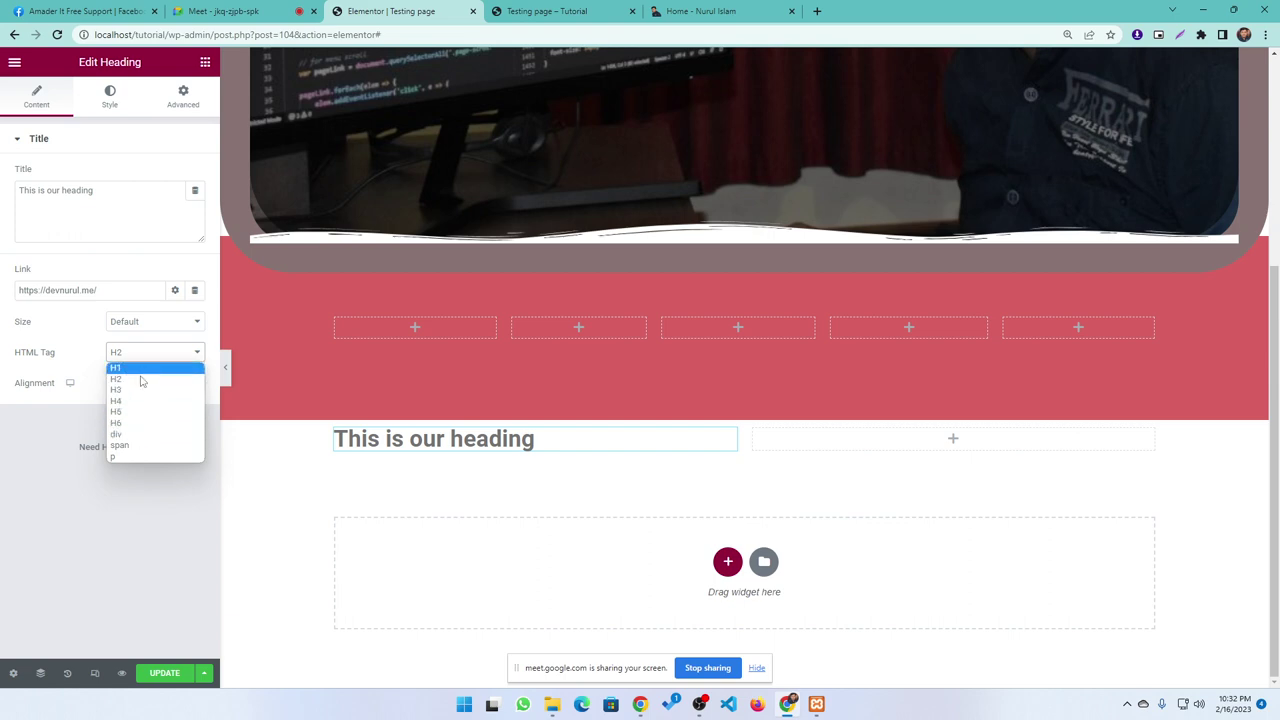
click(78, 354)
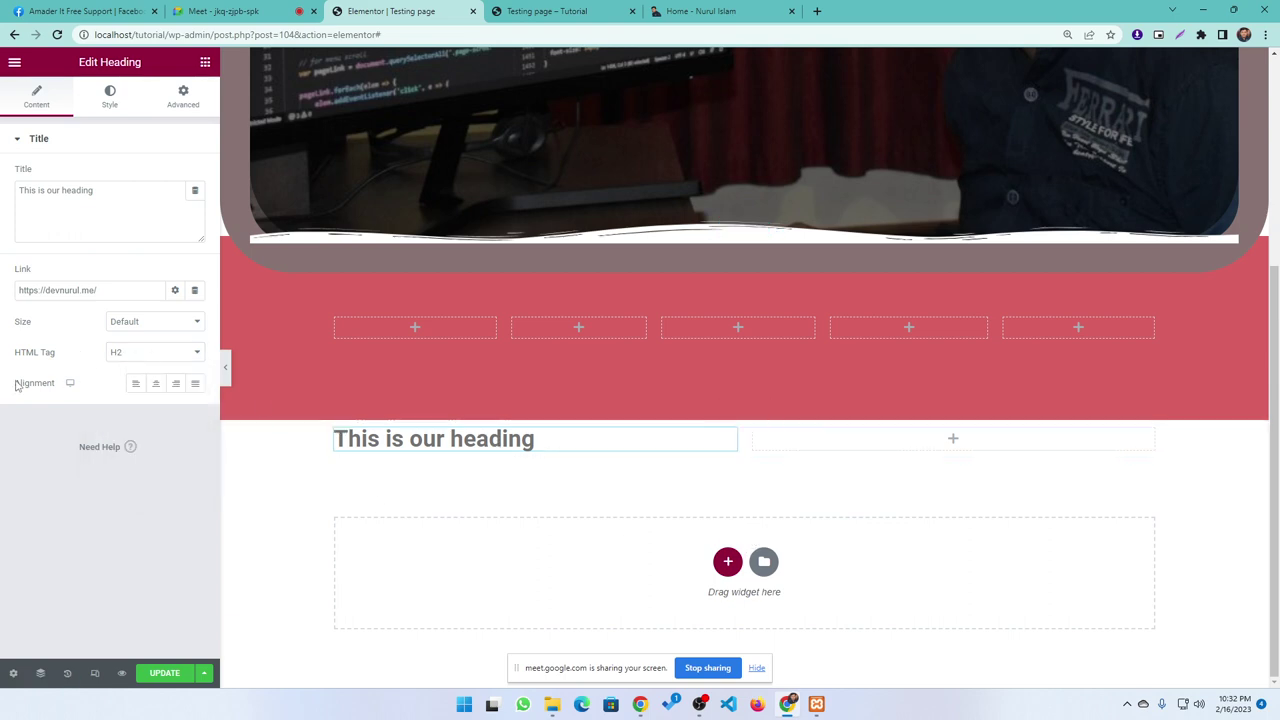
- Try center and right alignment on the heading, and settle on left alignment
click(155, 385)
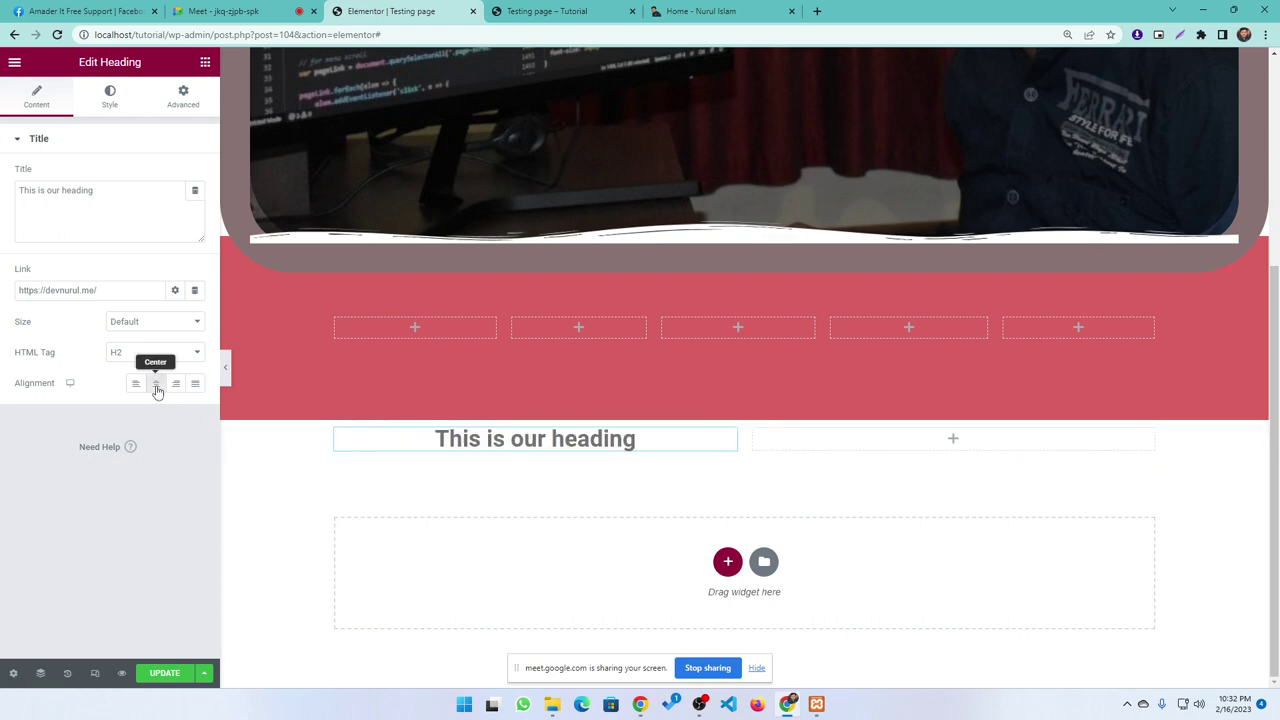
click(176, 385)
click(136, 384)
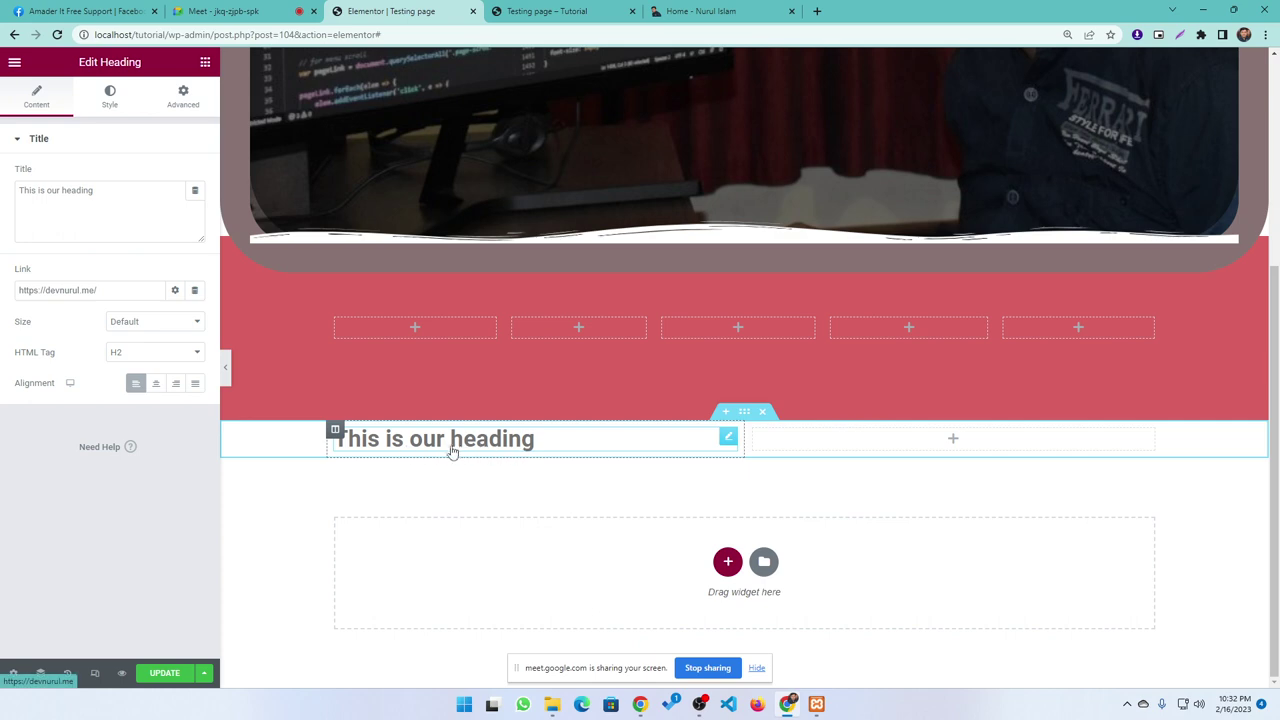
- Reopen the heading's settings from the widget list and change its text color to a medium blue
click(205, 62)
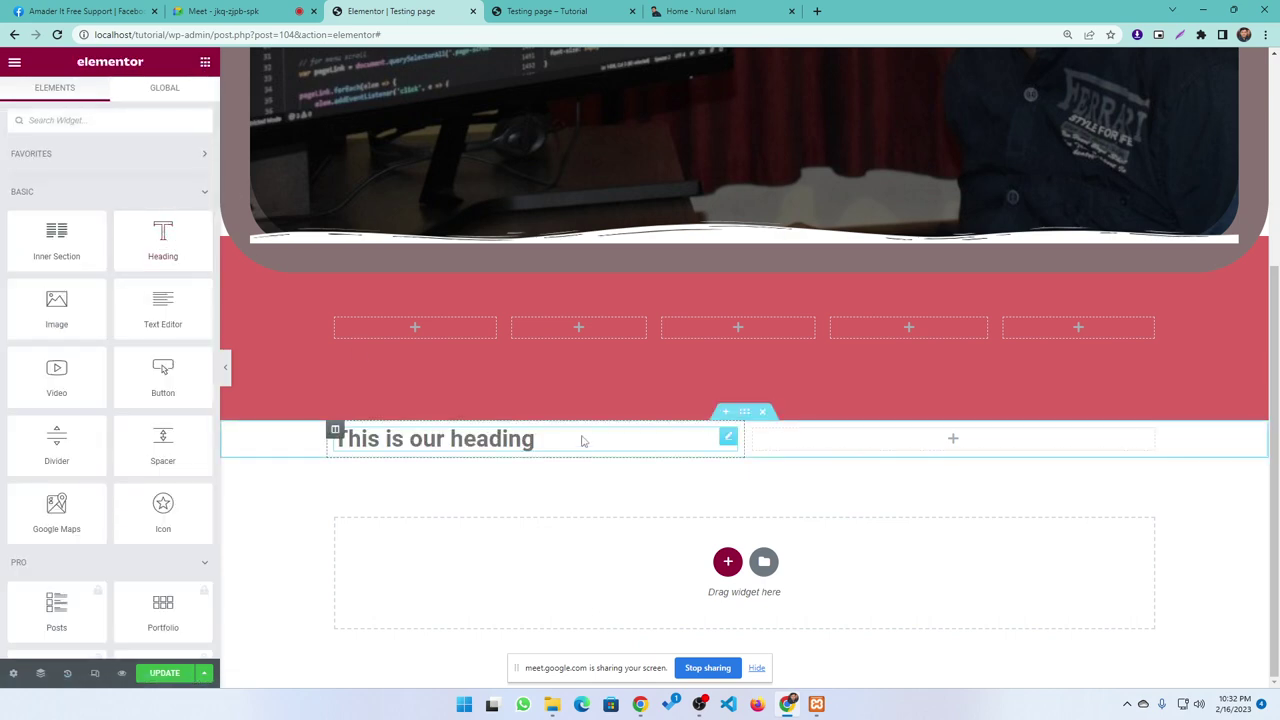
click(728, 436)
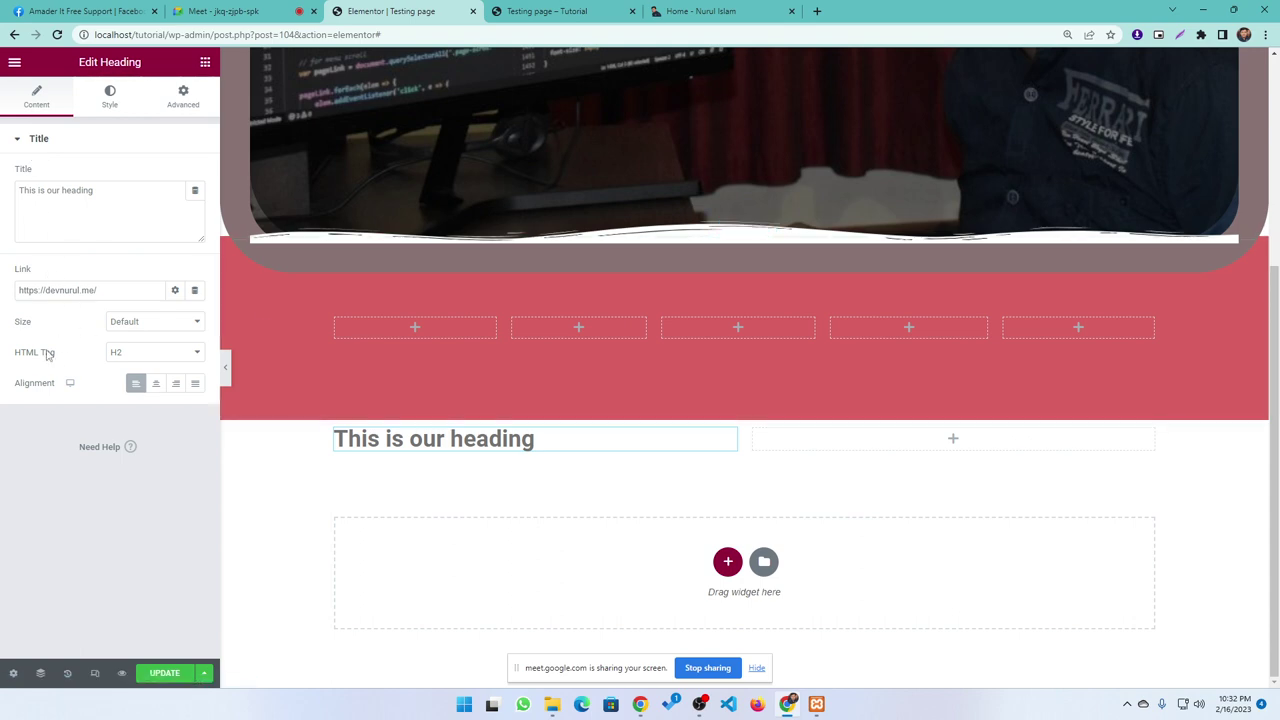
click(110, 96)
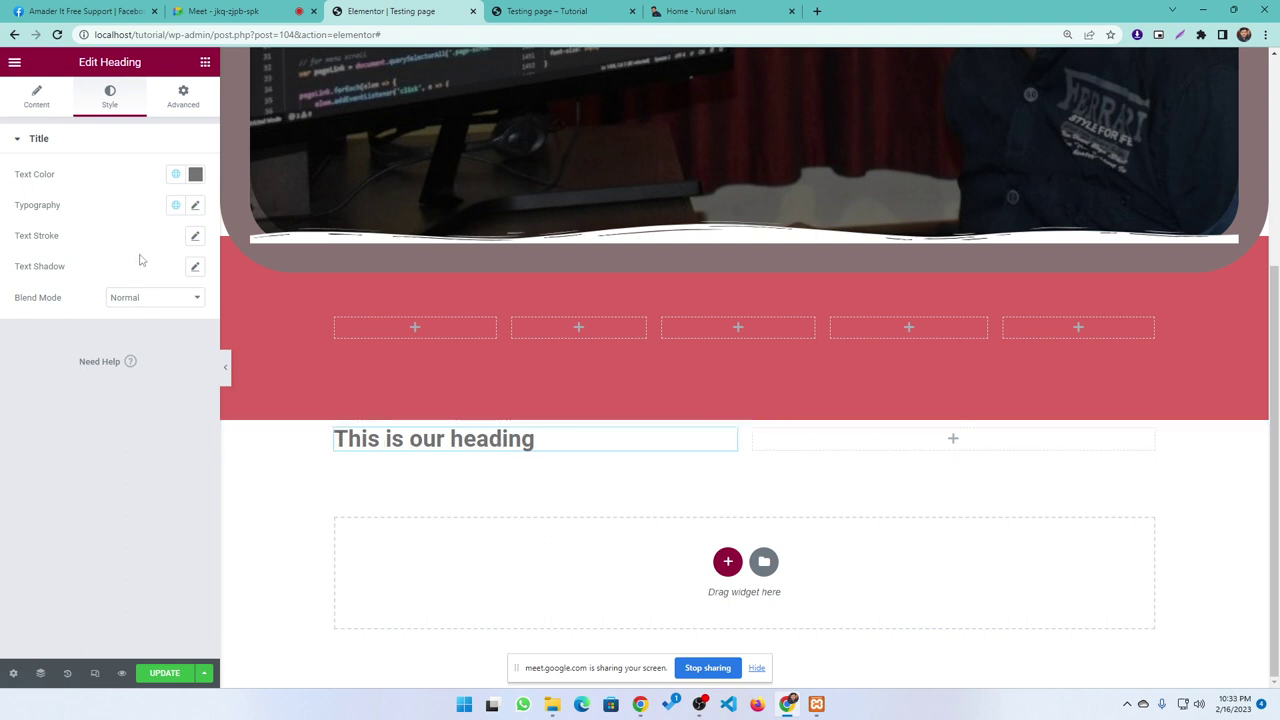
click(195, 174)
mouse_move(126, 278)
mouse_down()
mouse_move(148, 271)
mouse_move(106, 231)
mouse_move(173, 348)
mouse_move(160, 317)
mouse_move(190, 262)
mouse_up()
click(105, 168)
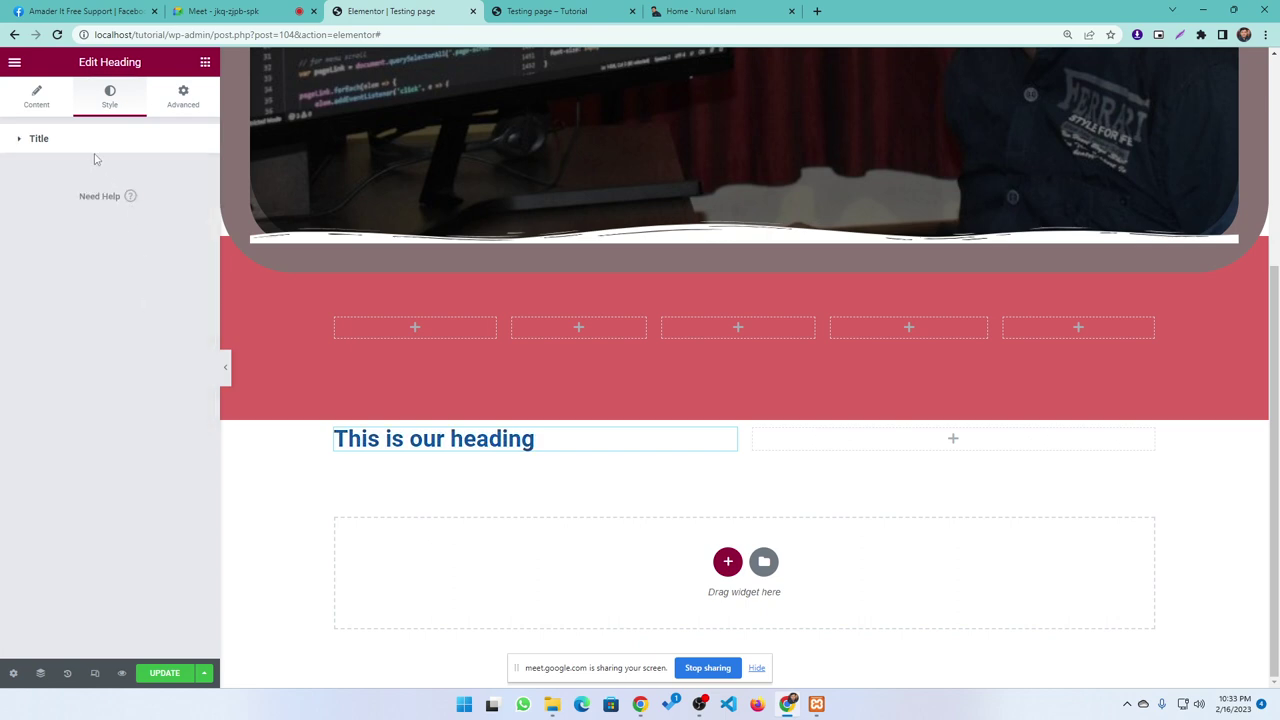
click(23, 142)
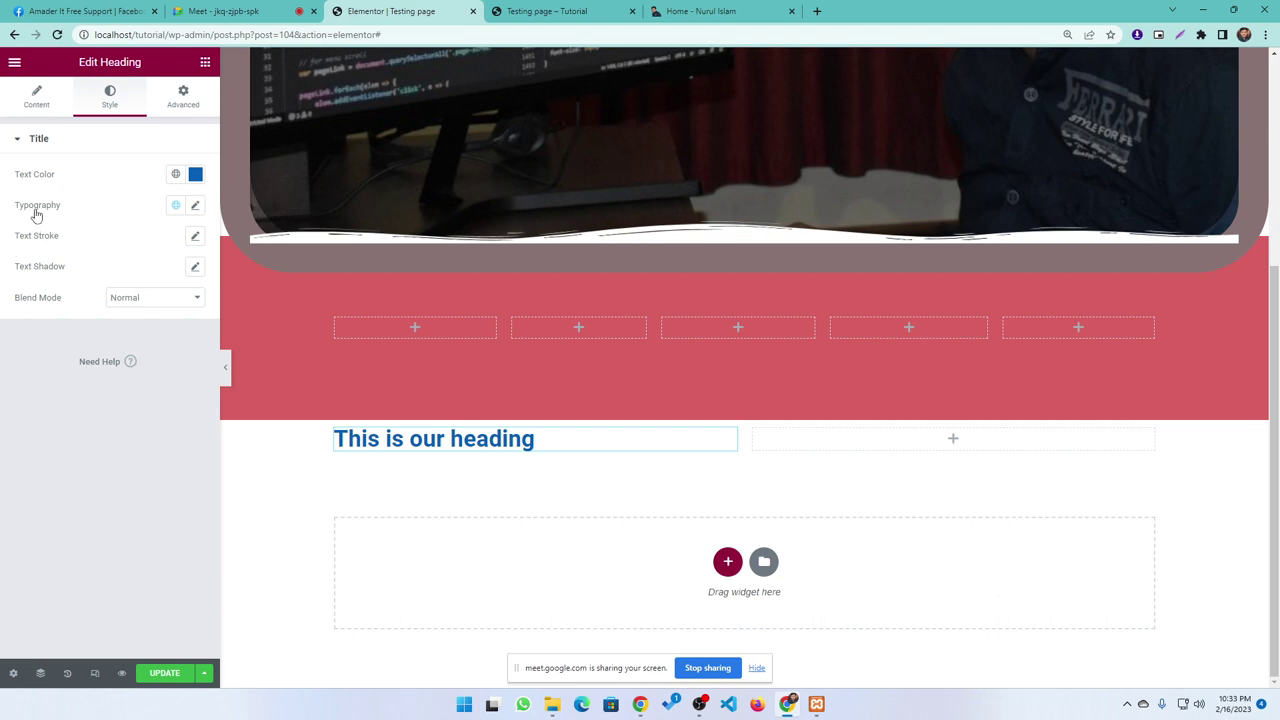
- Try the Roboto Flex, Rock Salt and Sail font families on the heading, and settle on Saira
click(196, 206)
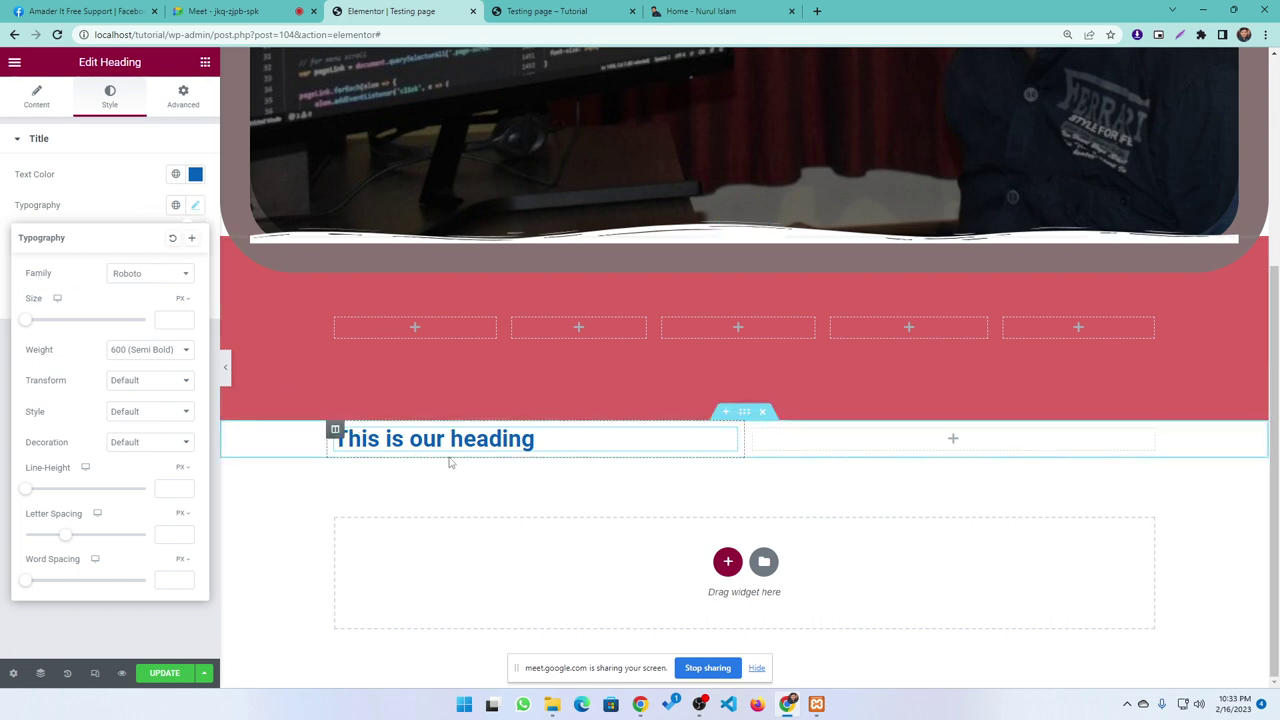
click(127, 274)
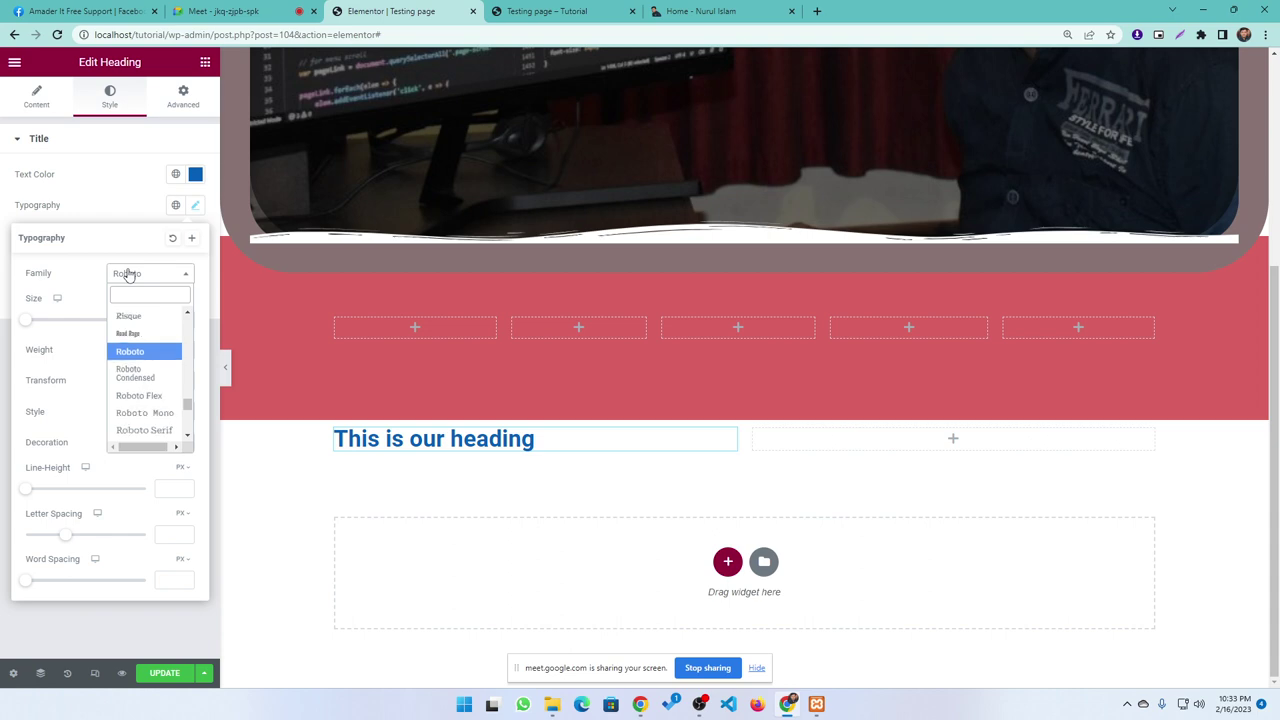
click(128, 396)
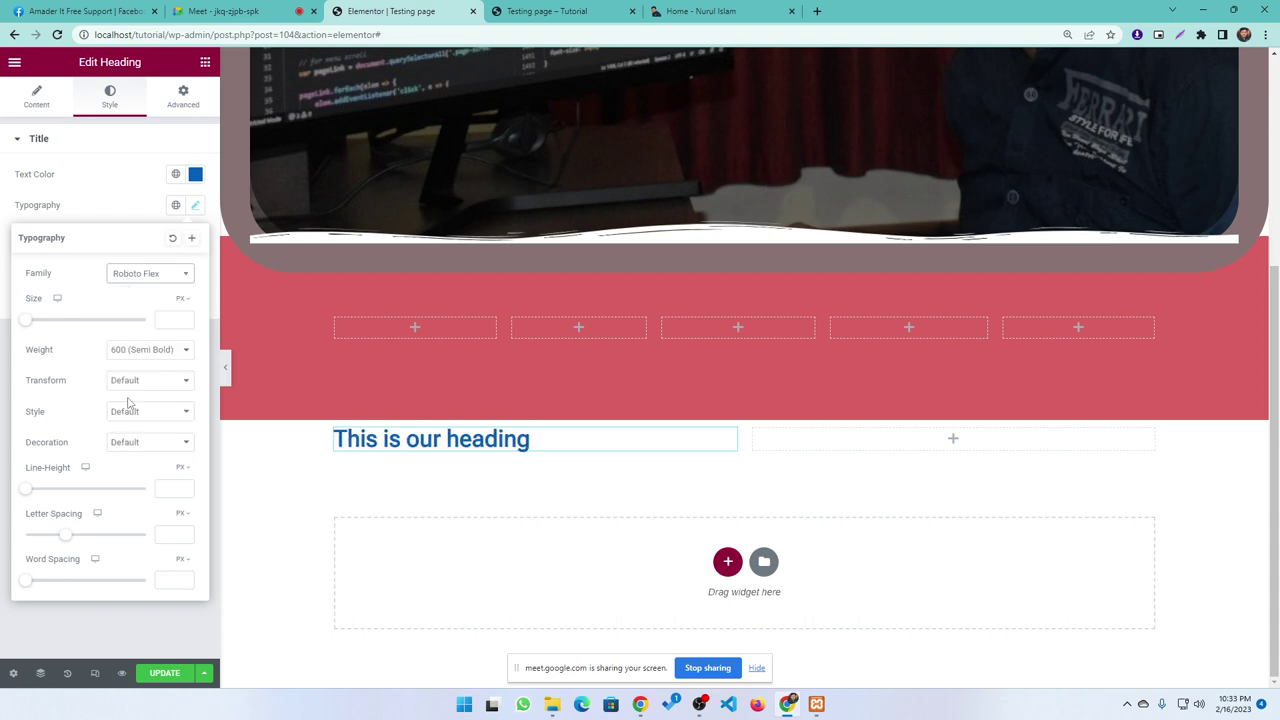
click(125, 278)
click(153, 423)
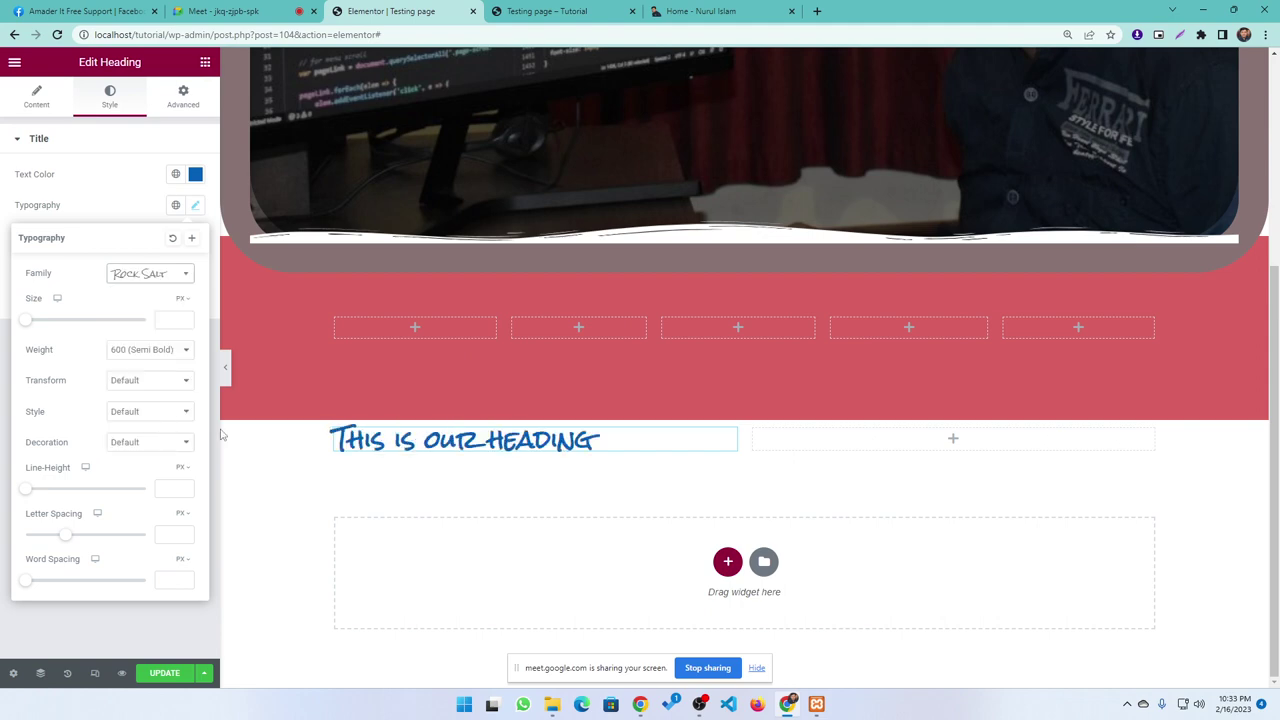
click(136, 272)
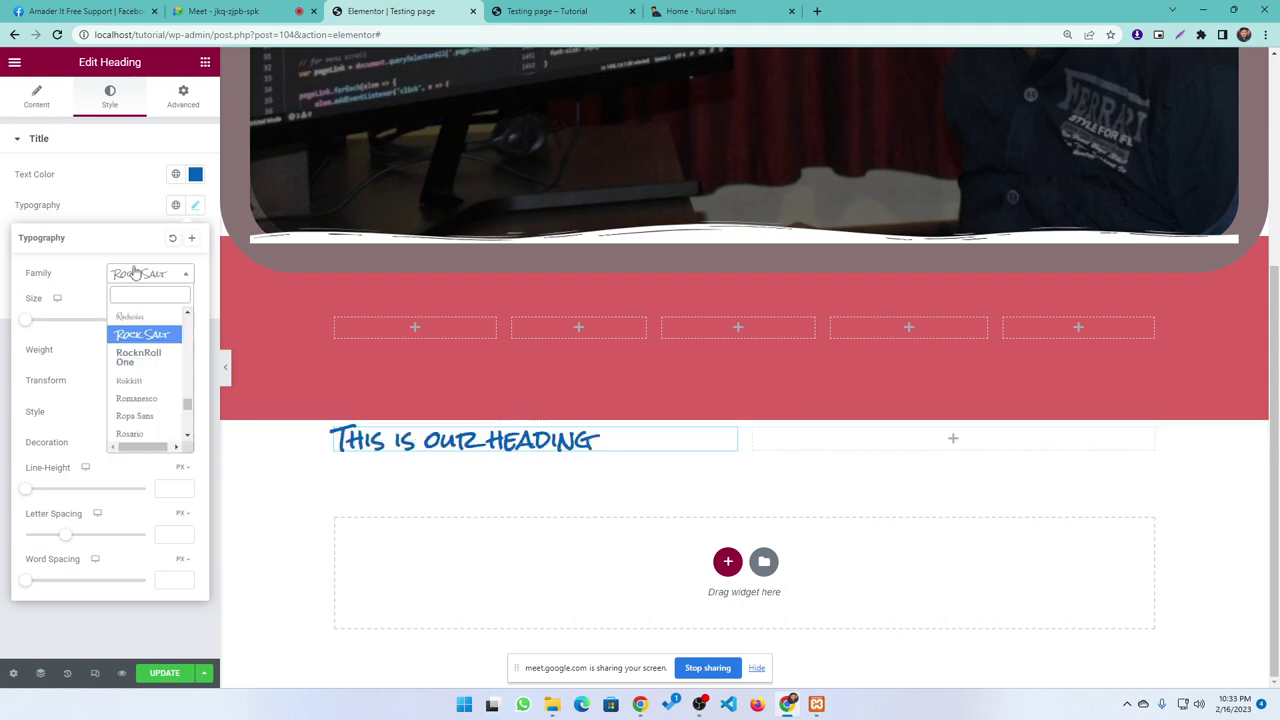
scroll(137, 390, down, 5)
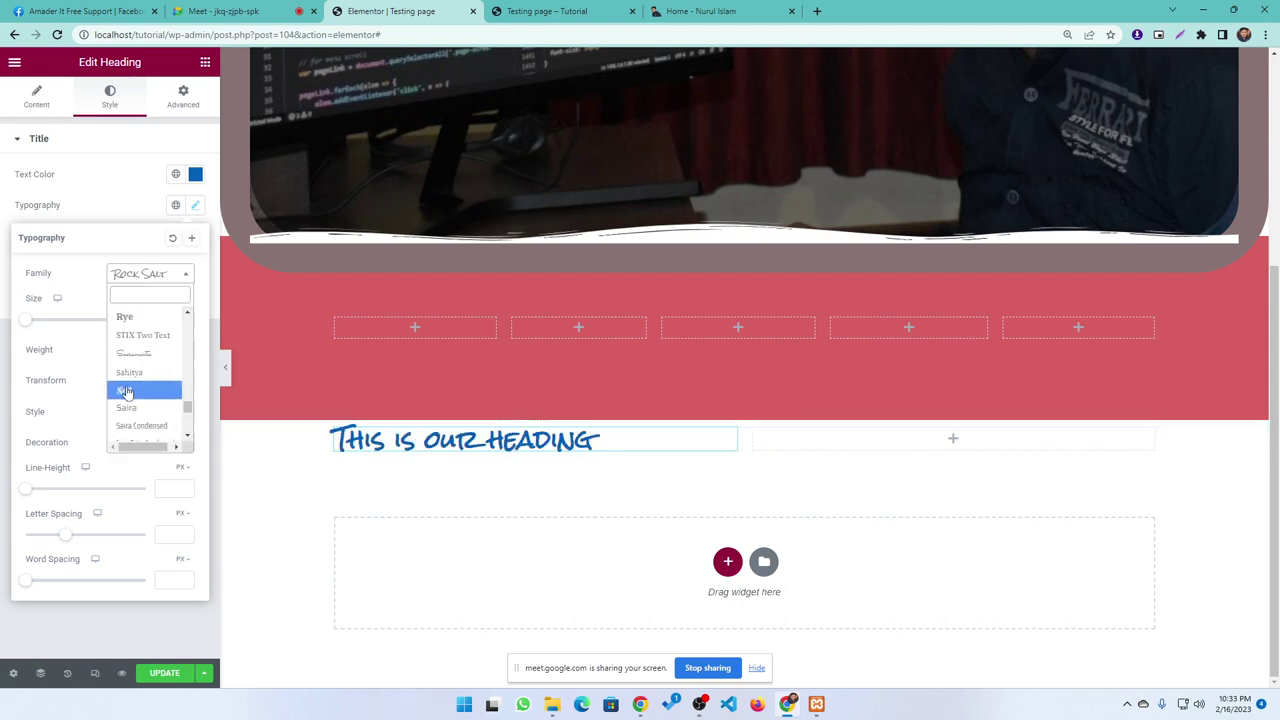
click(125, 388)
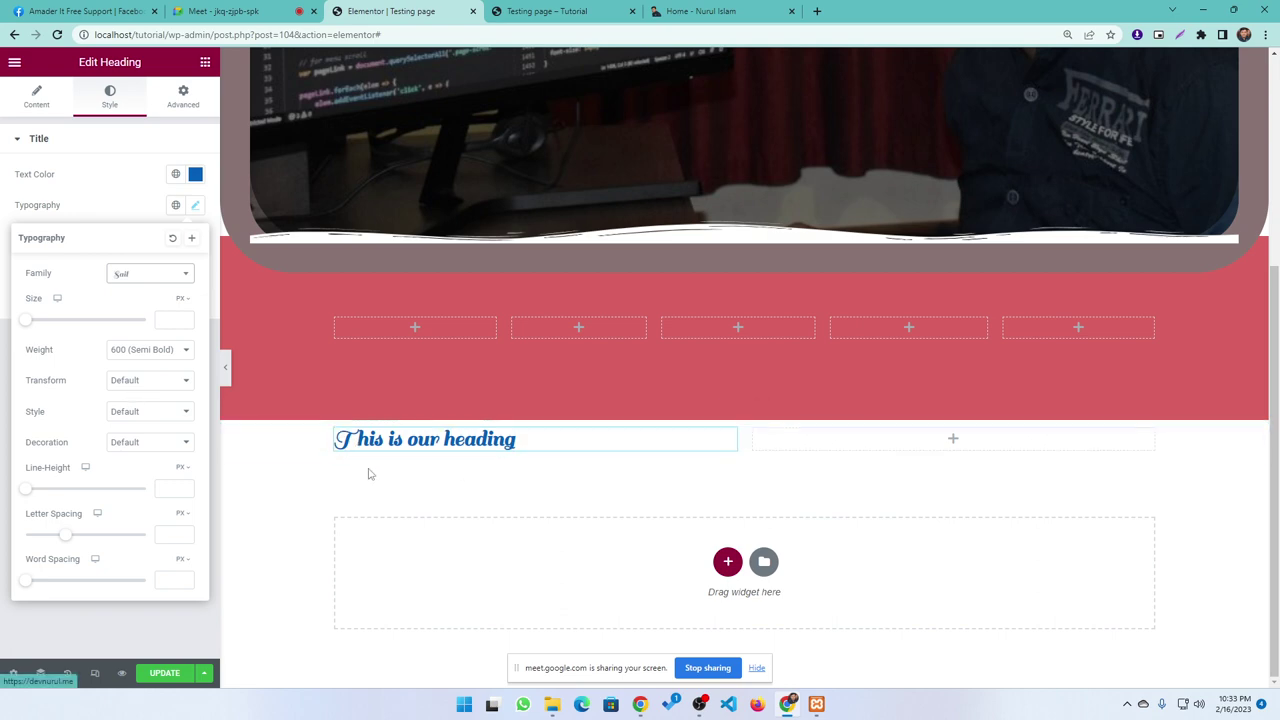
click(145, 289)
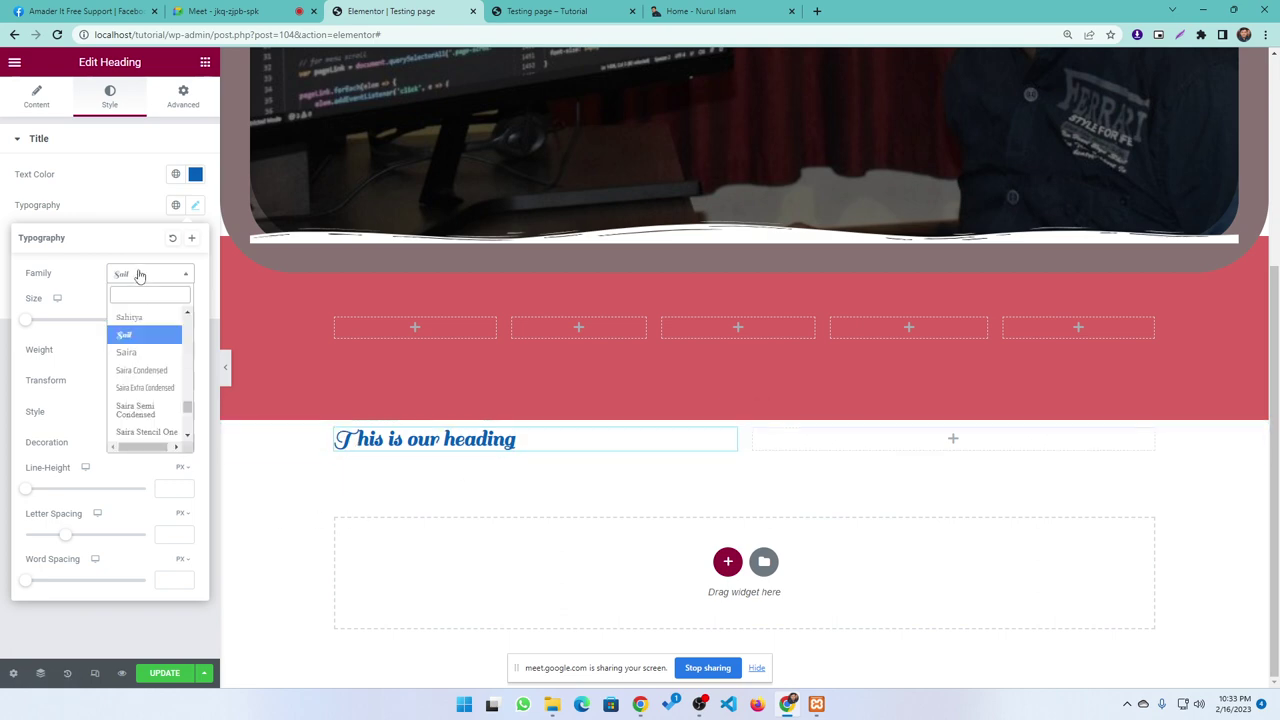
click(134, 358)
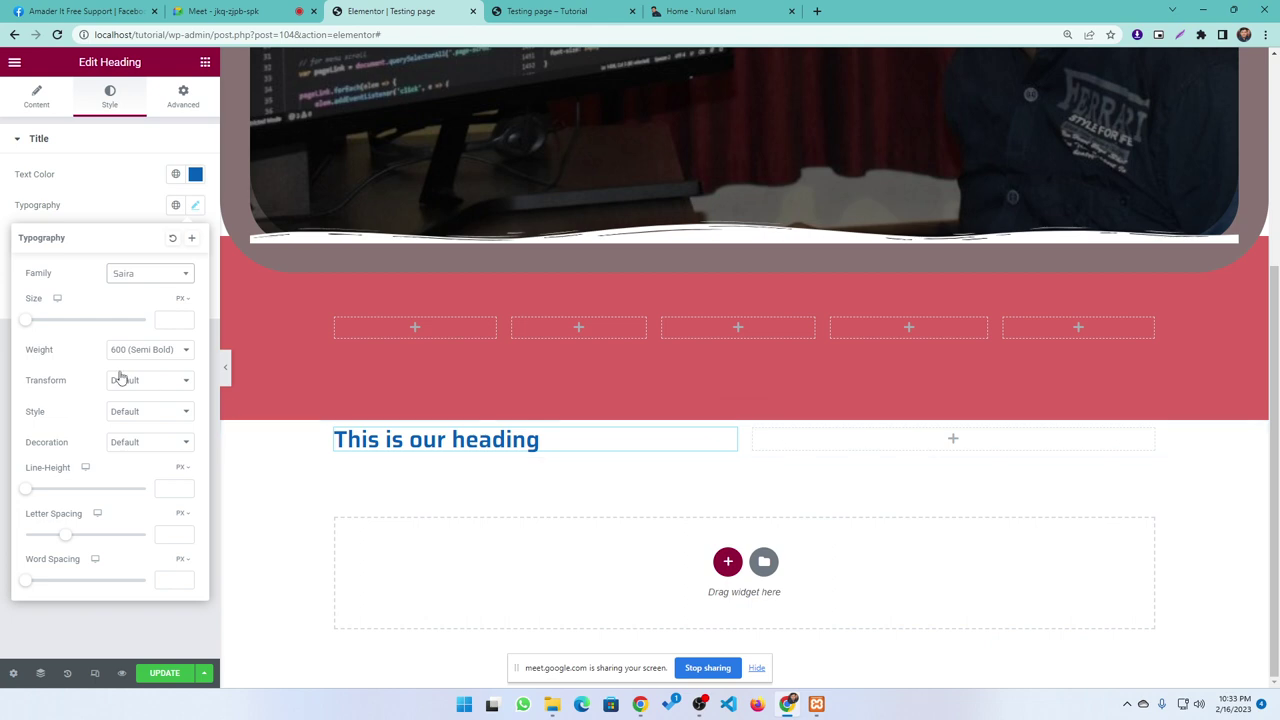
- Try a font size of 23 px on the heading, and enlarge it to 47 px
mouse_move(30, 325)
mouse_down()
mouse_move(71, 329)
mouse_move(38, 324)
mouse_up()
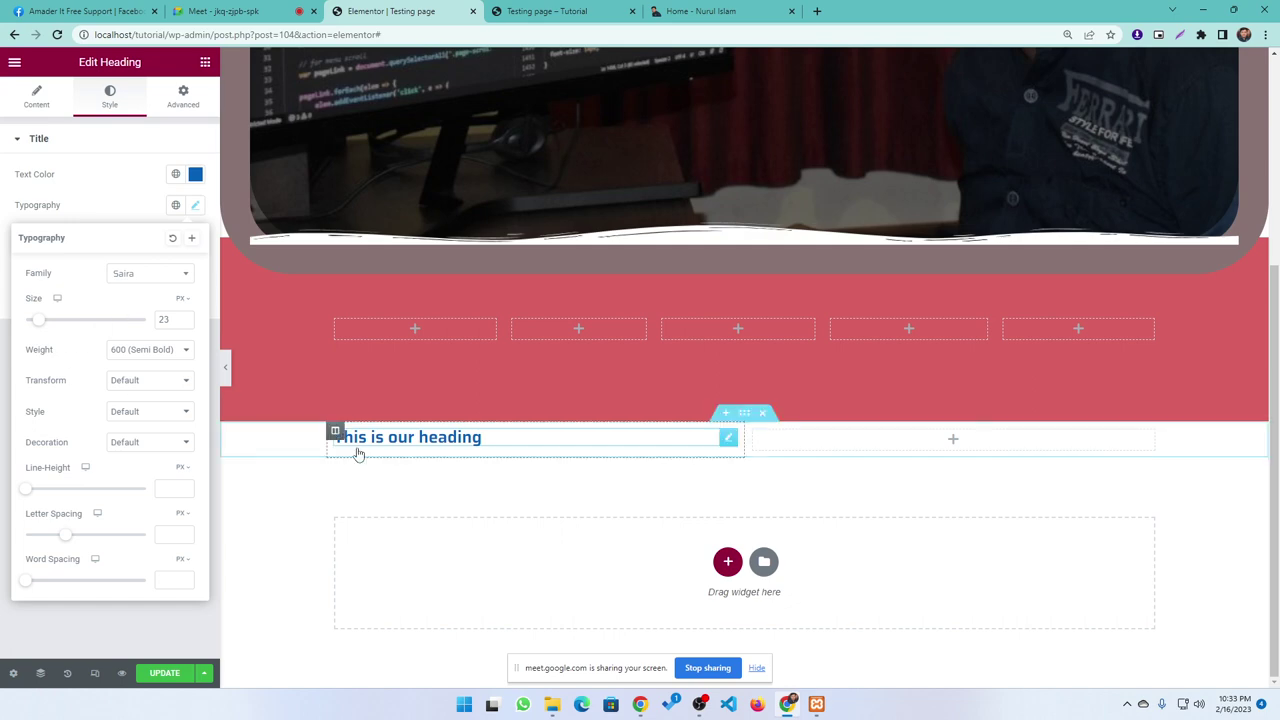
mouse_move(40, 323)
mouse_down()
mouse_move(76, 325)
mouse_move(57, 325)
mouse_up()
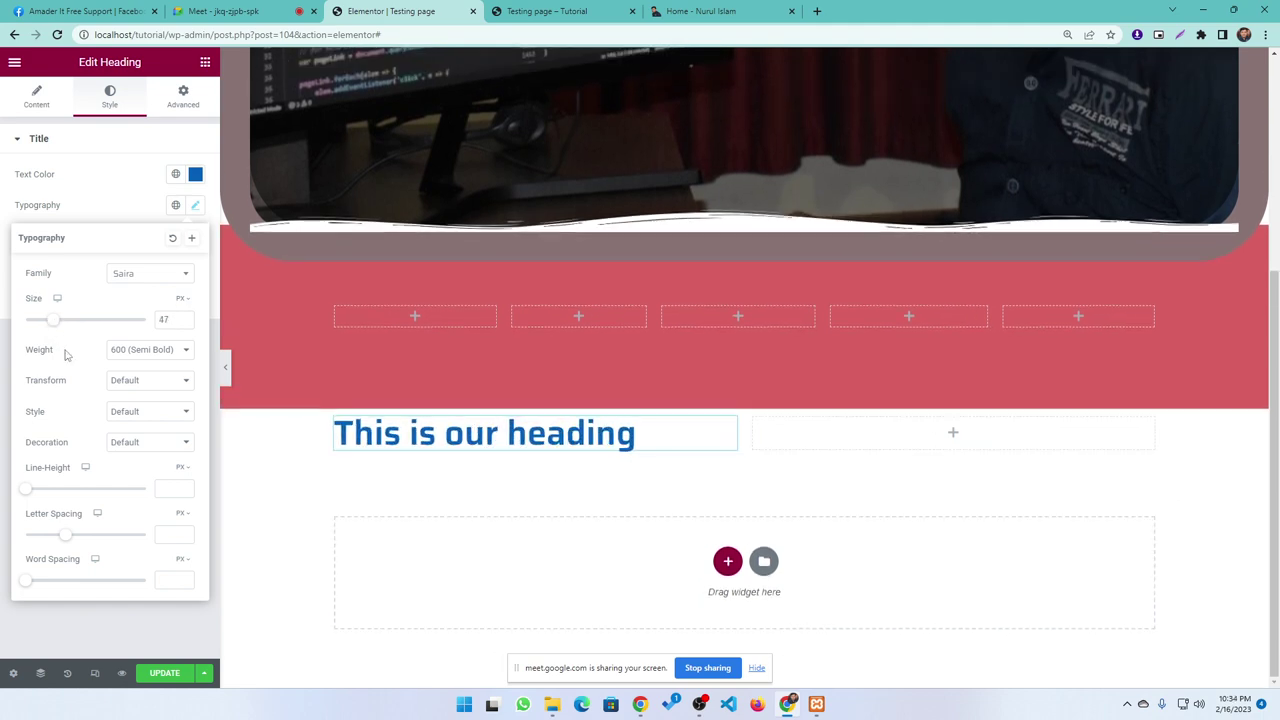
- Try the 800 (Extra Bold) weight on the heading, and settle on 100 (Thin)
click(175, 352)
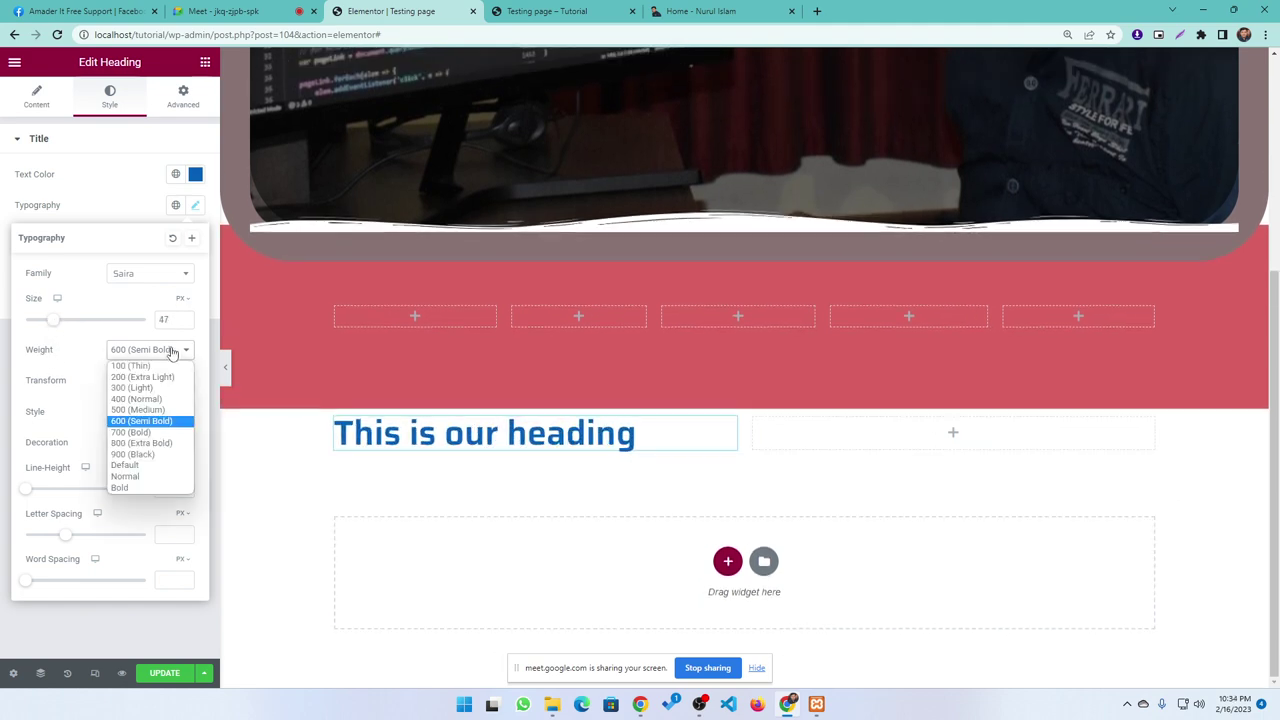
click(143, 446)
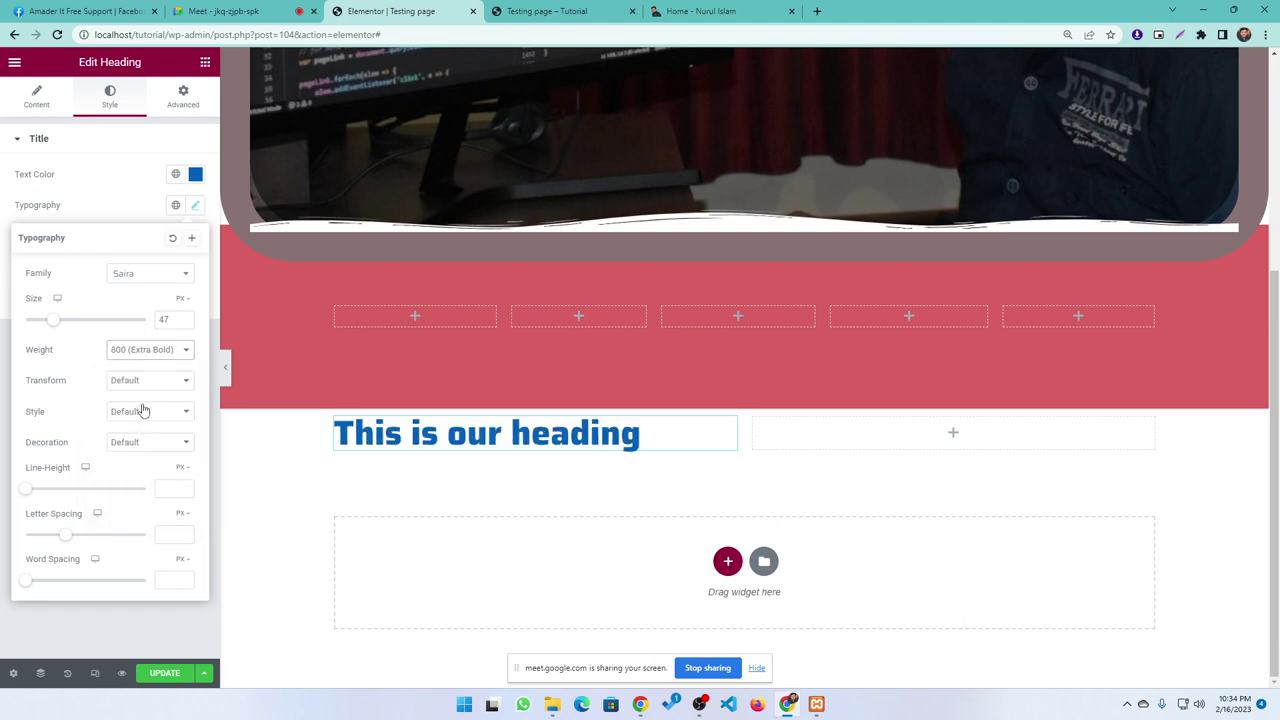
click(145, 349)
click(133, 367)
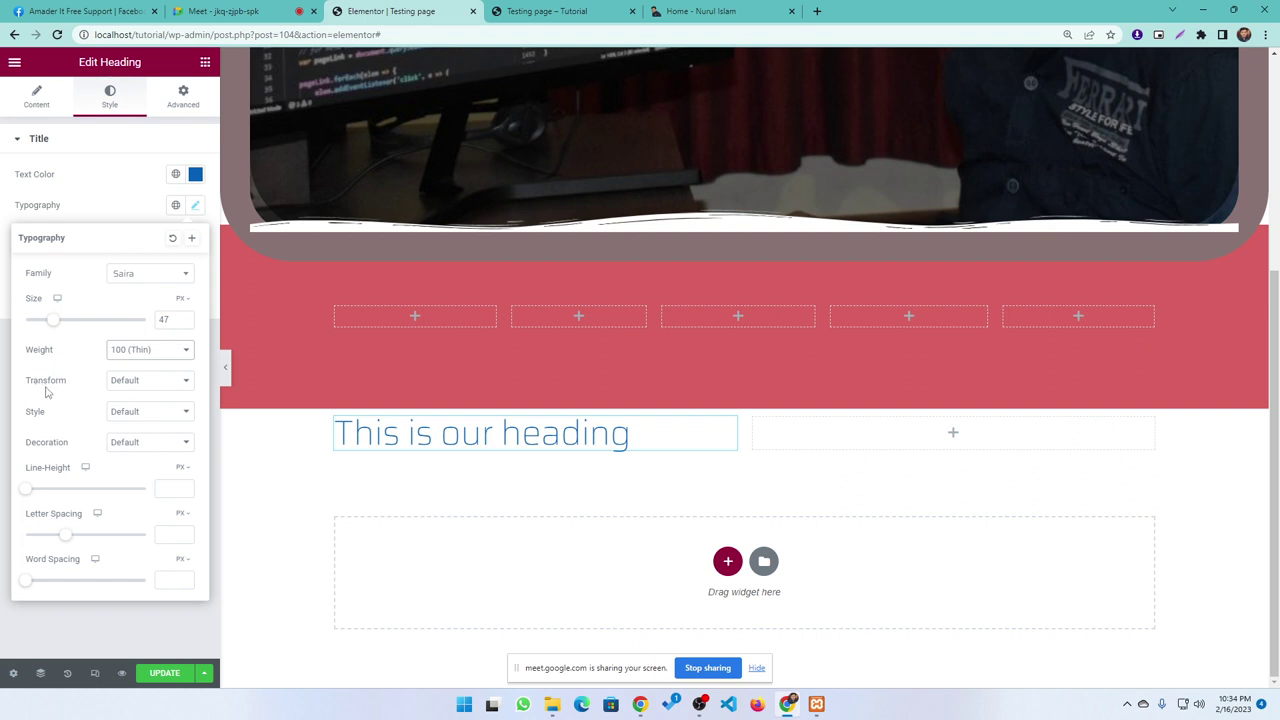
- Try the Uppercase and Lowercase transforms on the heading, and settle on Capitalize
click(132, 388)
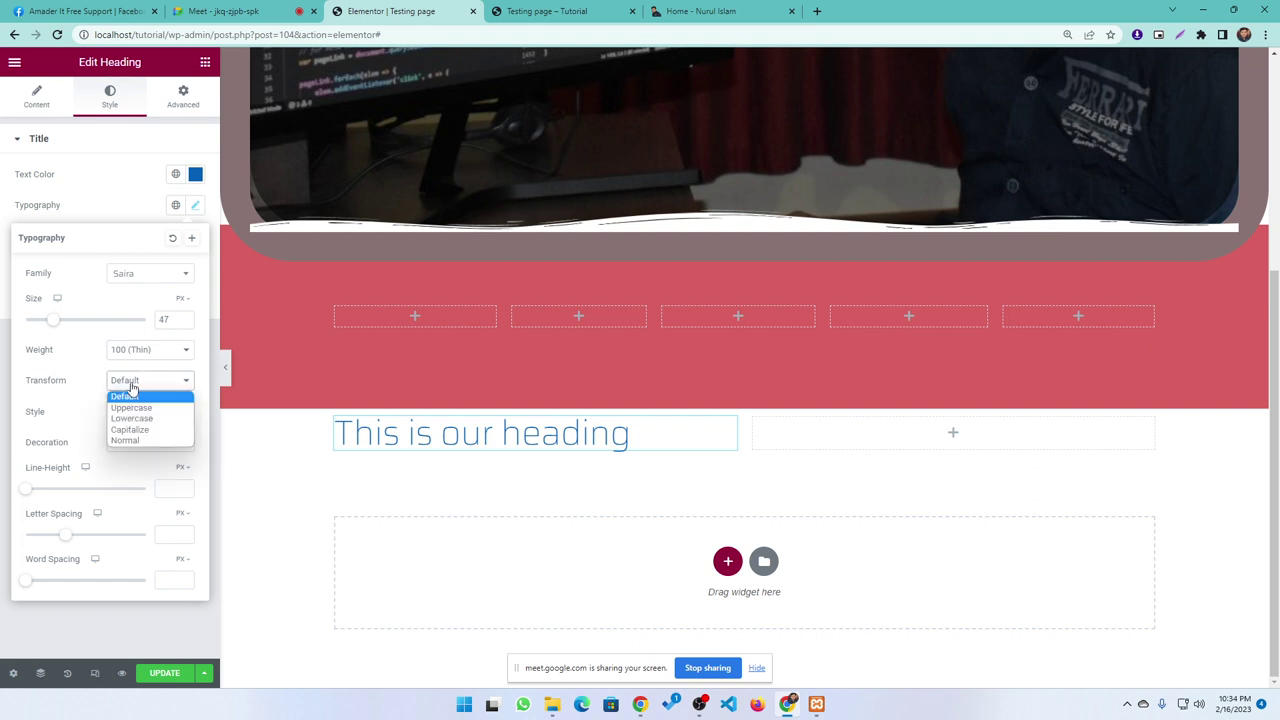
click(126, 407)
click(135, 383)
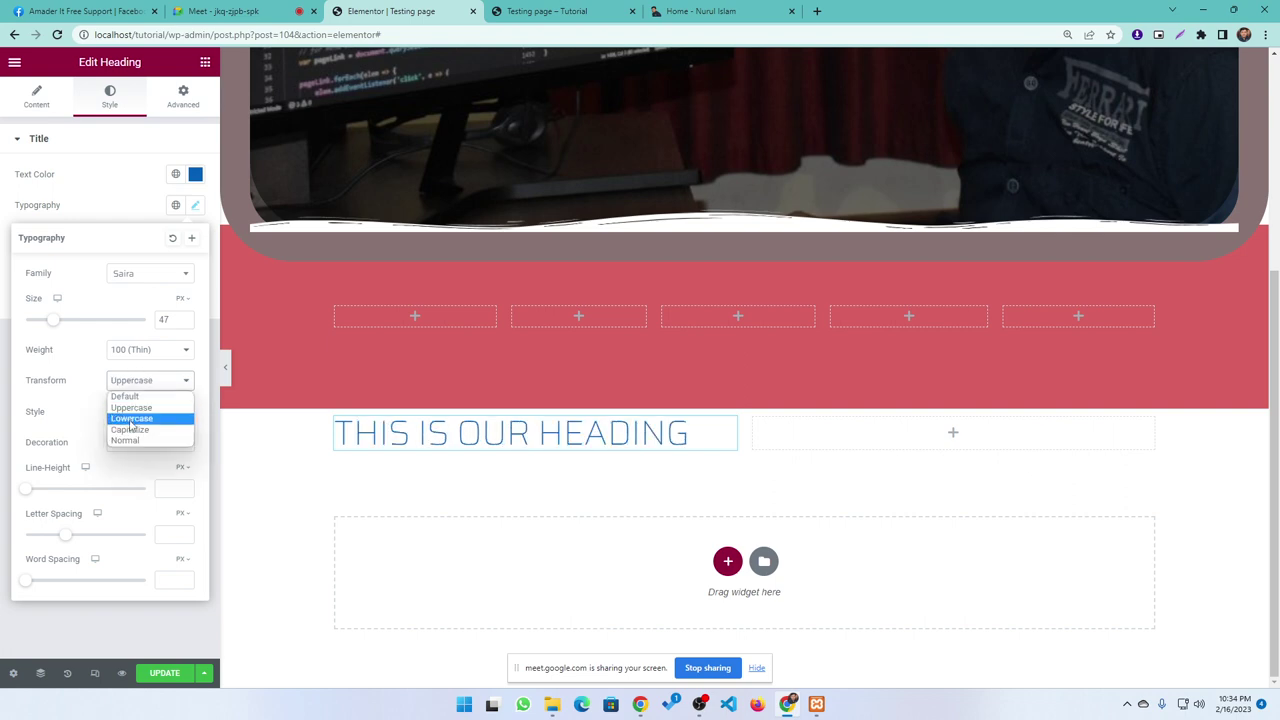
click(129, 421)
click(128, 385)
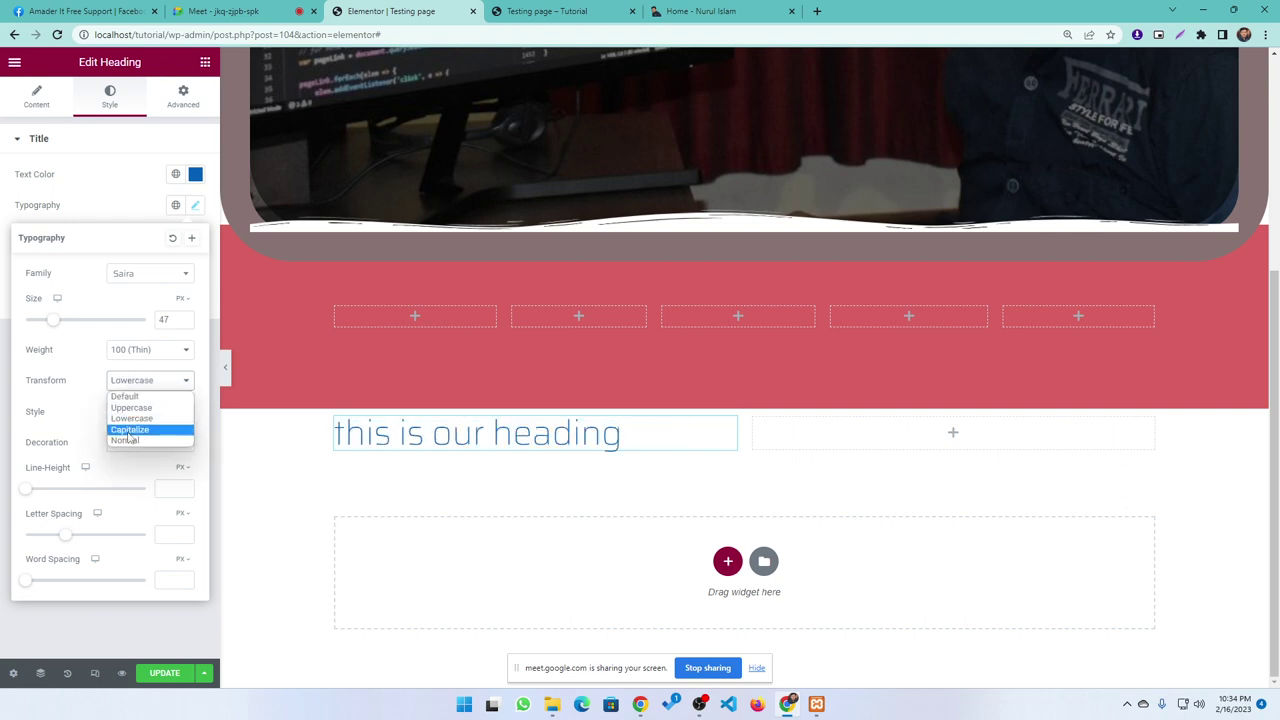
click(130, 435)
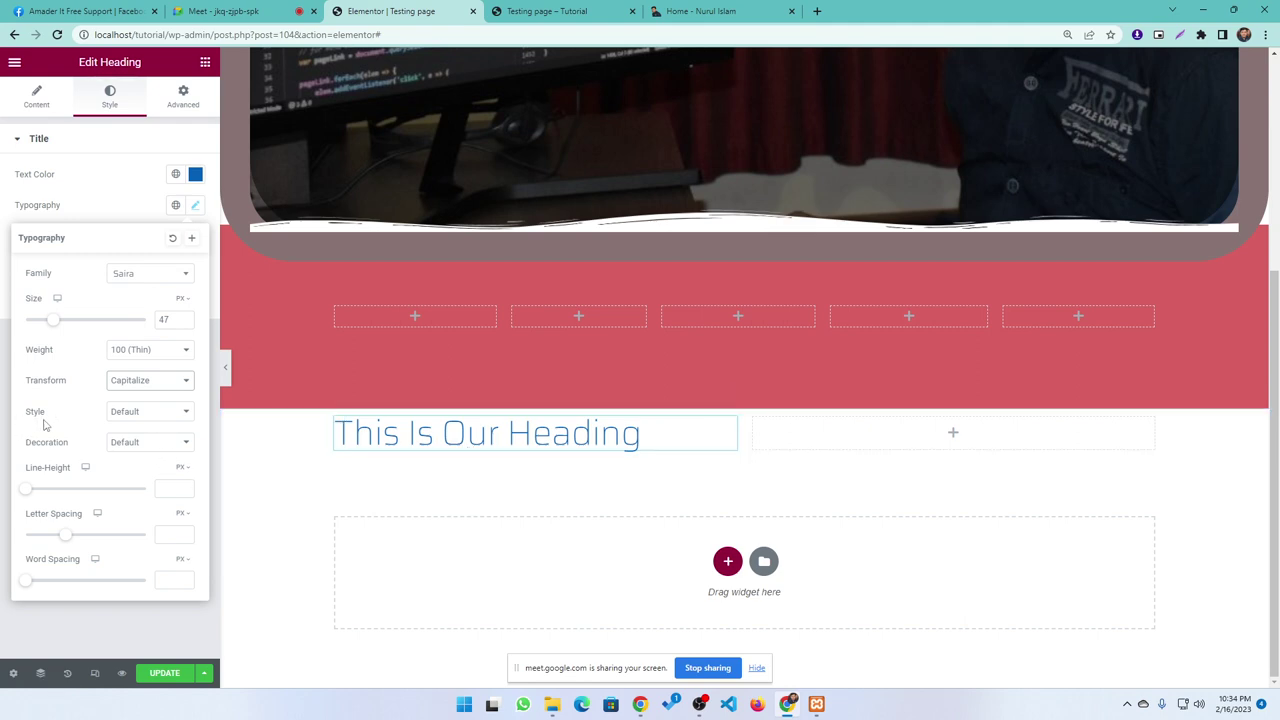
- Try the Normal font style on the heading, and settle on Italic
click(150, 414)
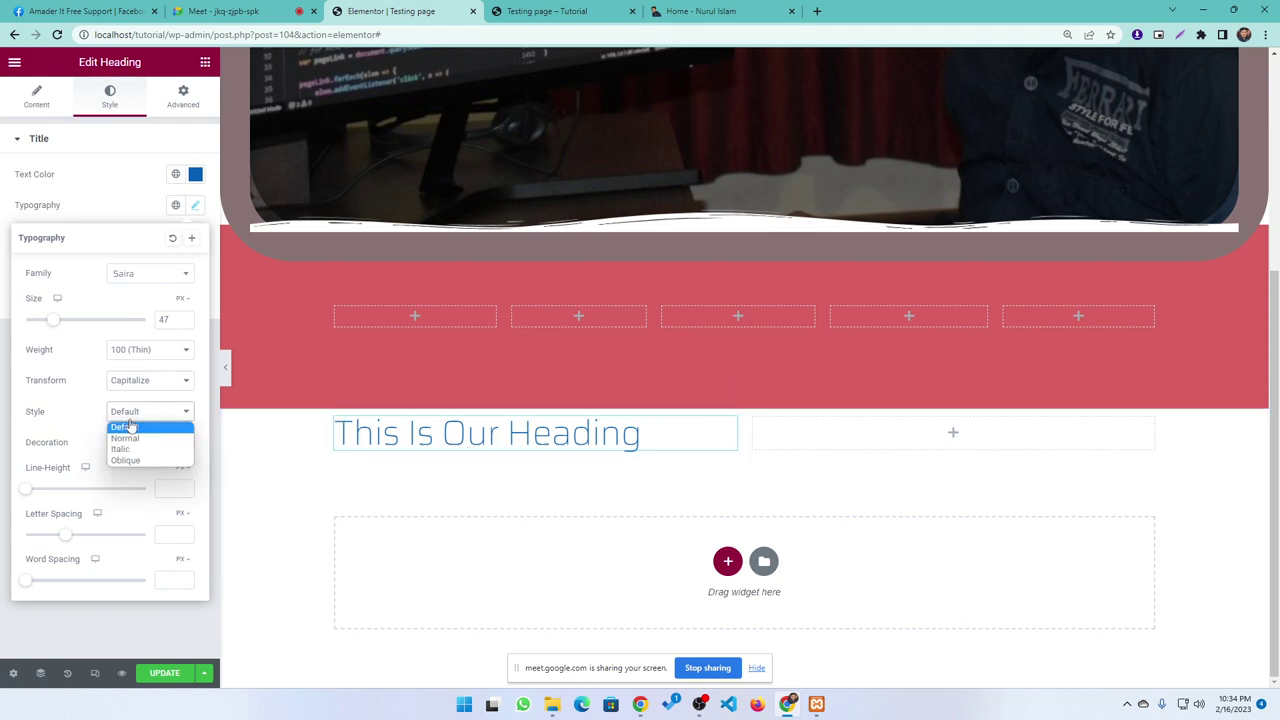
click(124, 446)
click(126, 420)
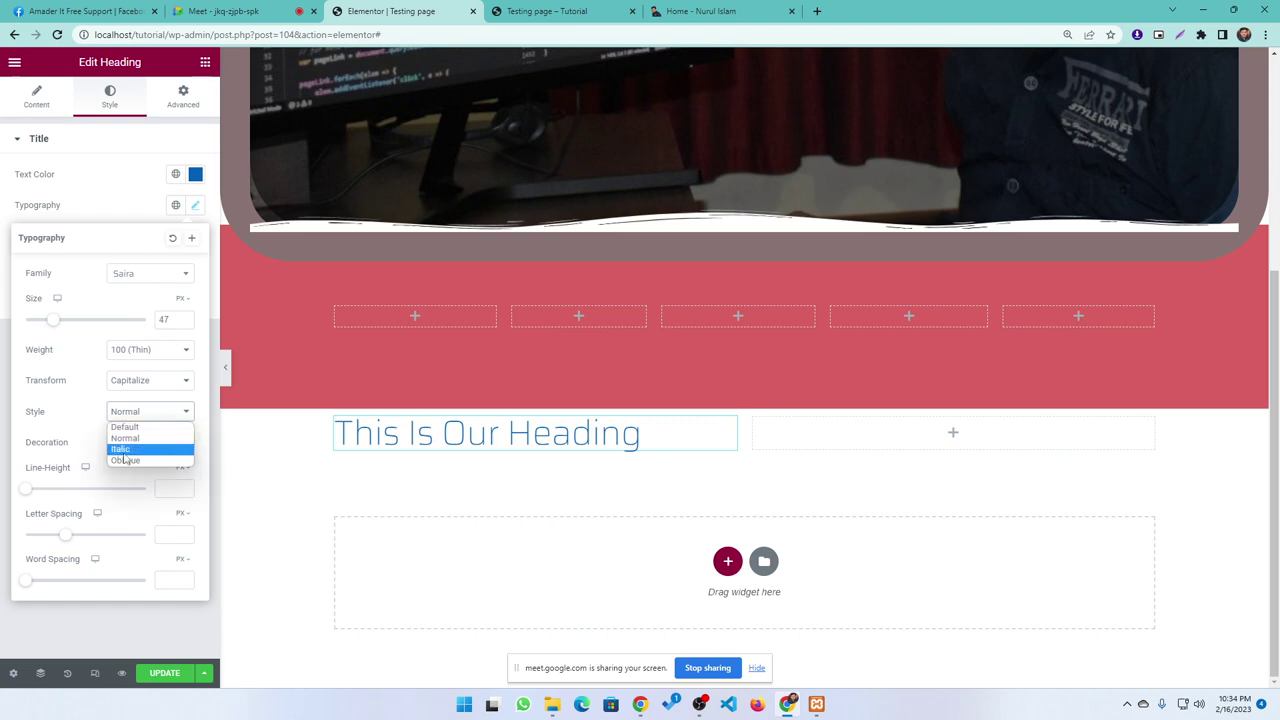
click(124, 455)
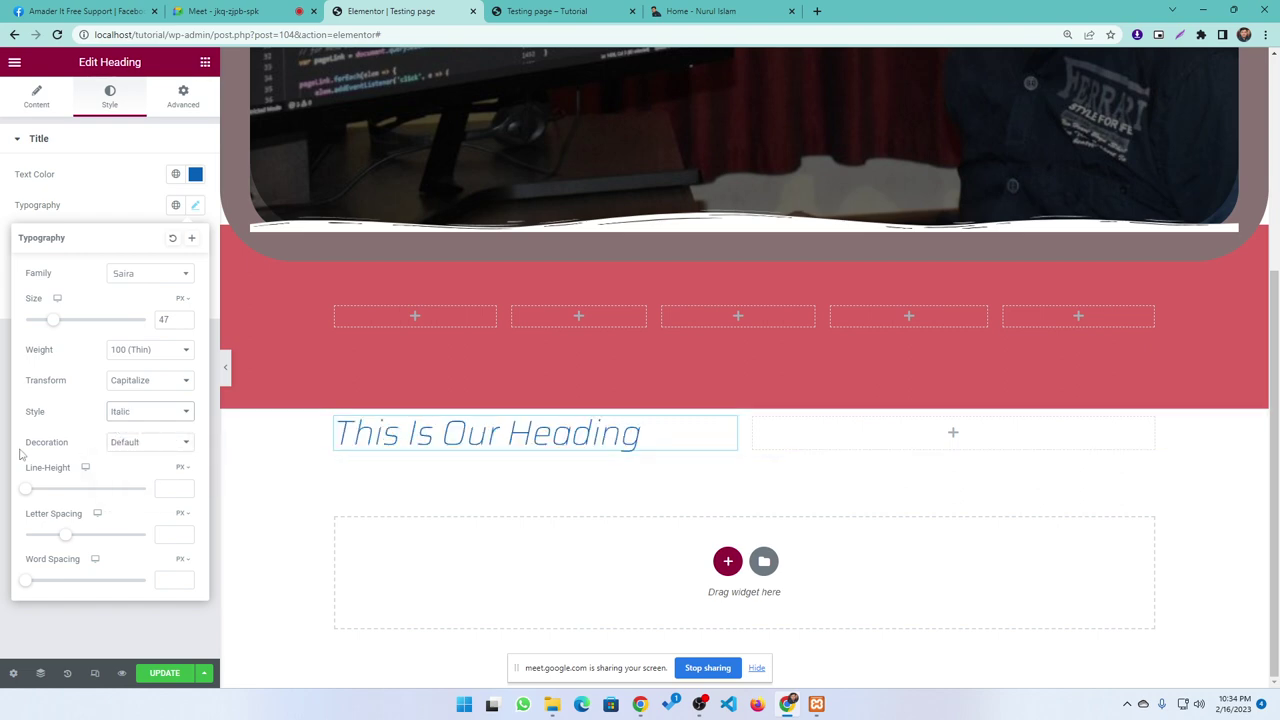
- Try the Underline, Overline and Line Through decorations on the heading, and settle on None
click(141, 452)
click(126, 474)
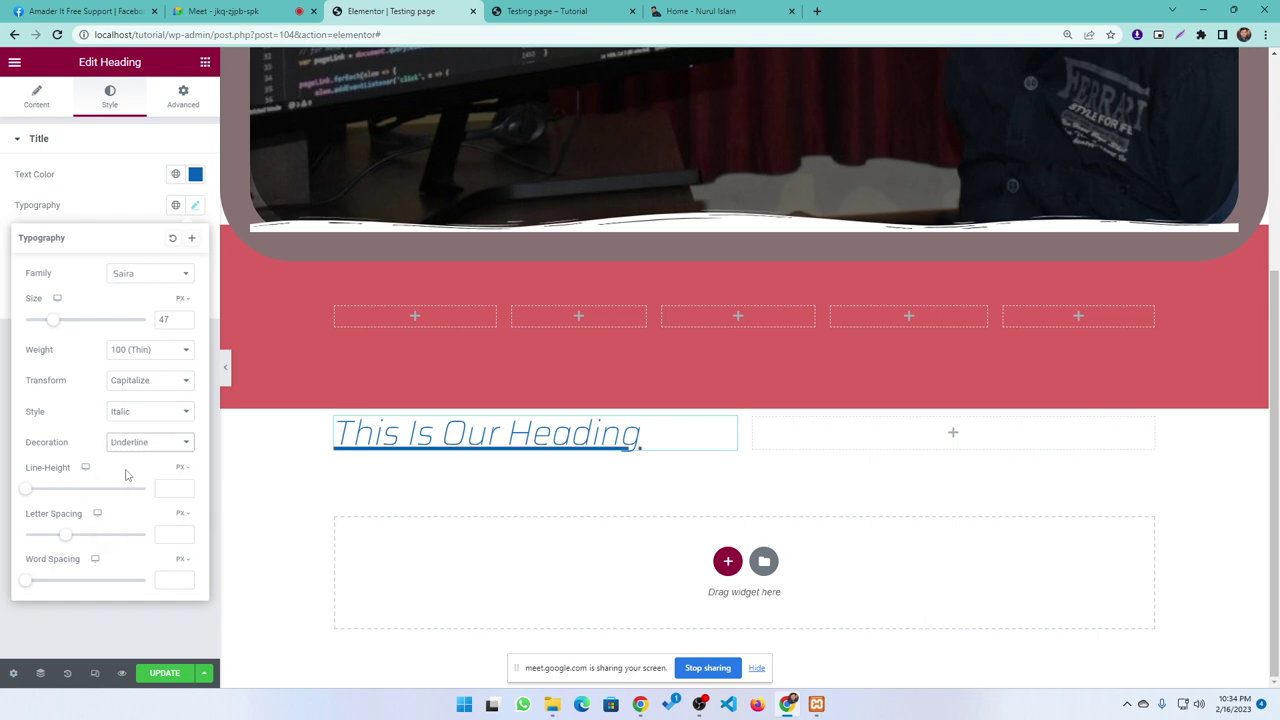
click(134, 443)
click(128, 487)
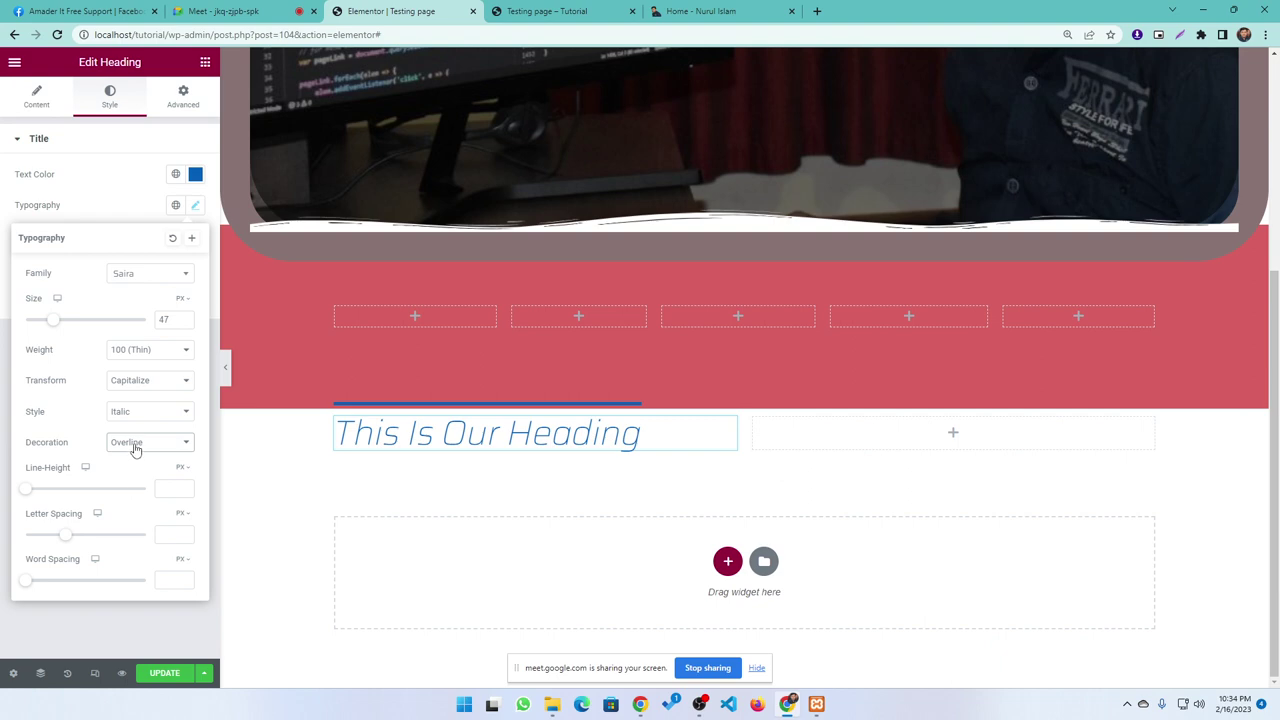
click(135, 450)
click(133, 498)
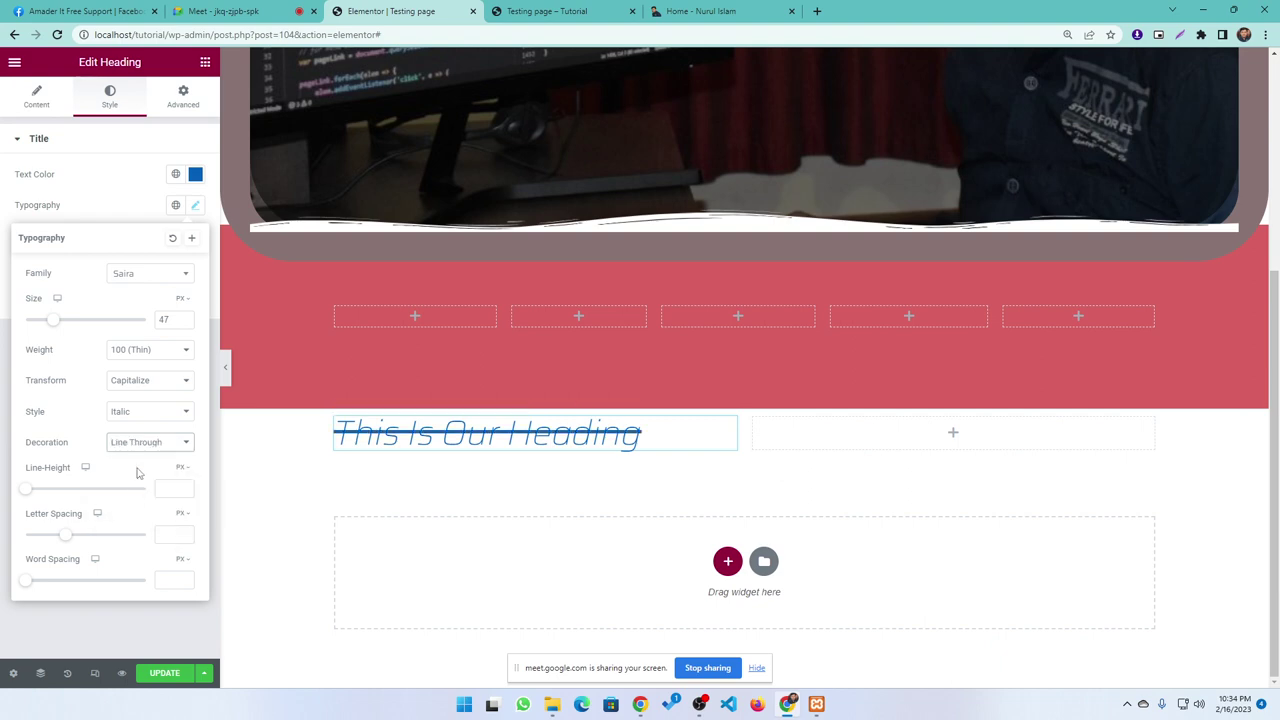
click(134, 443)
click(128, 503)
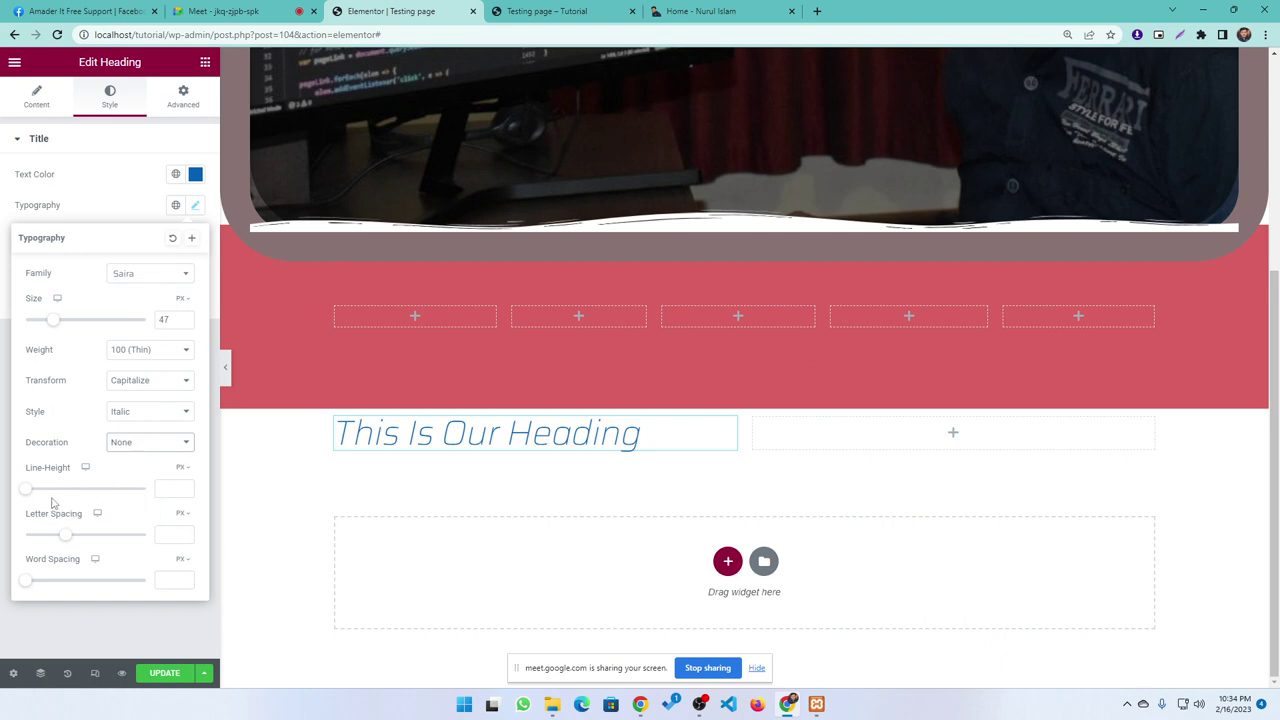
- Set the heading's line height to 71 px, letter spacing to 2.9 px and word spacing to 7 px
drag(26, 491, 110, 501)
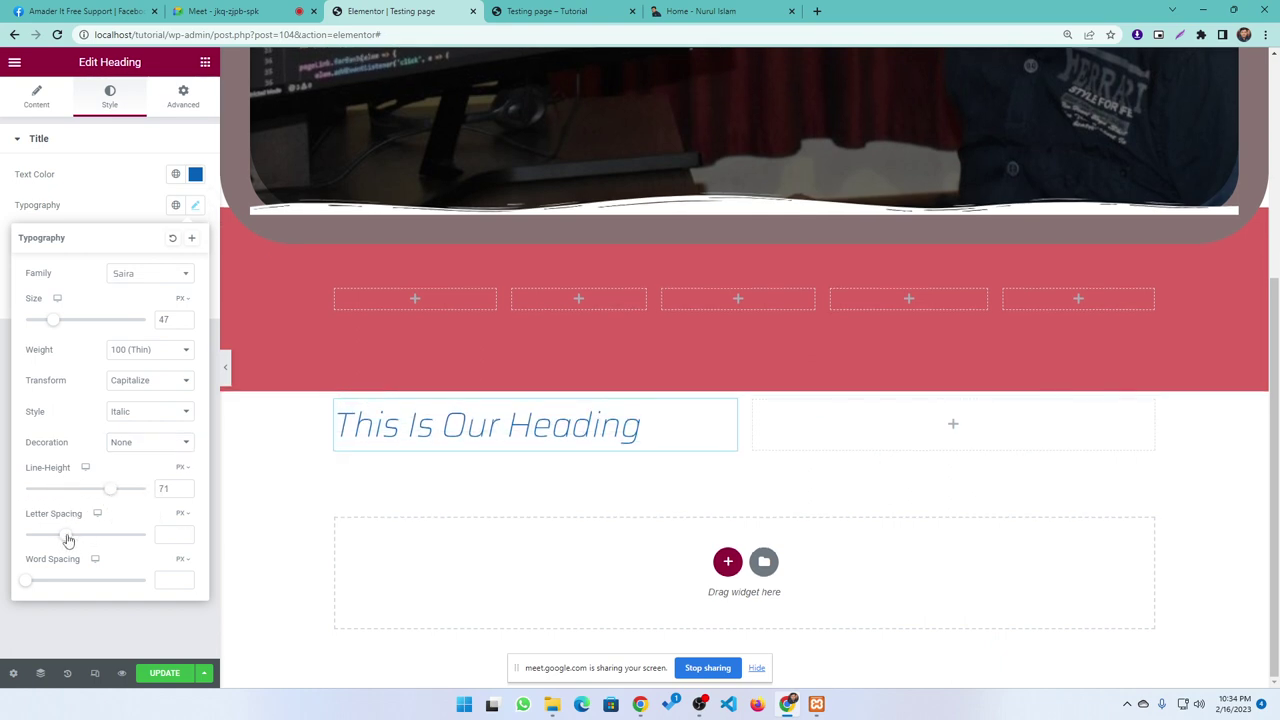
drag(68, 540, 89, 535)
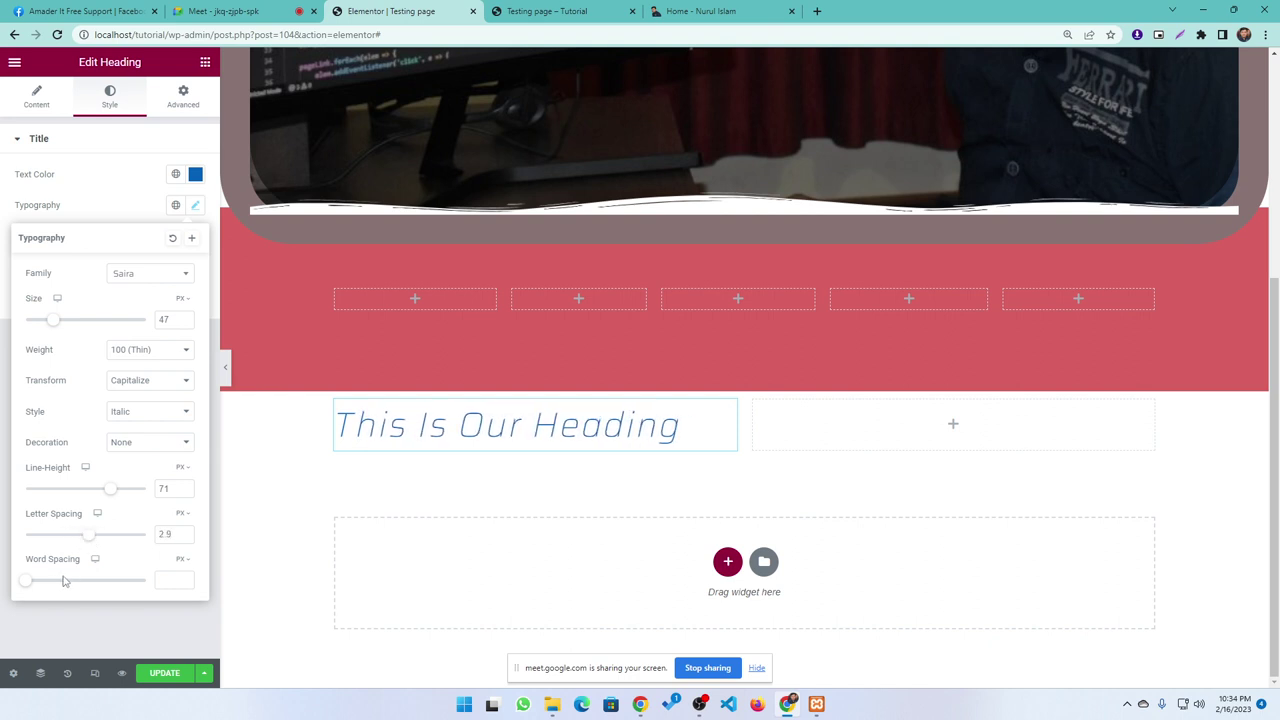
mouse_move(30, 586)
mouse_down()
mouse_move(57, 586)
mouse_move(36, 582)
mouse_up()
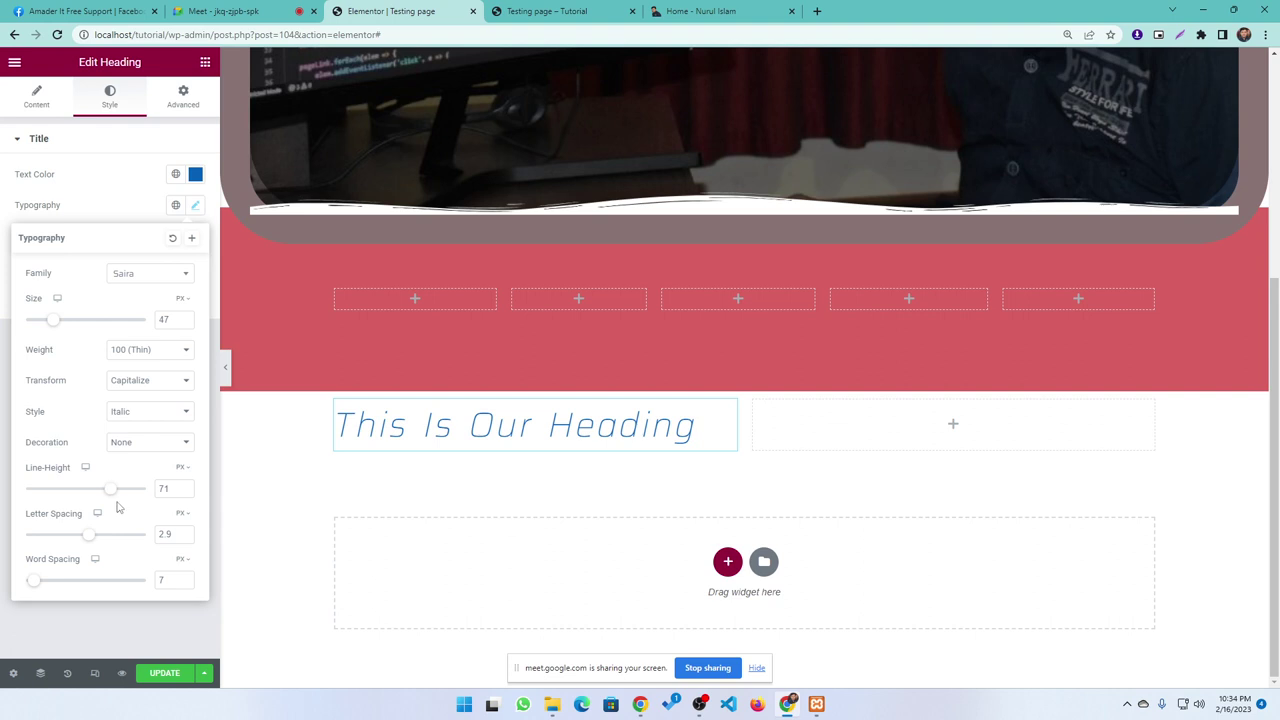
click(93, 213)
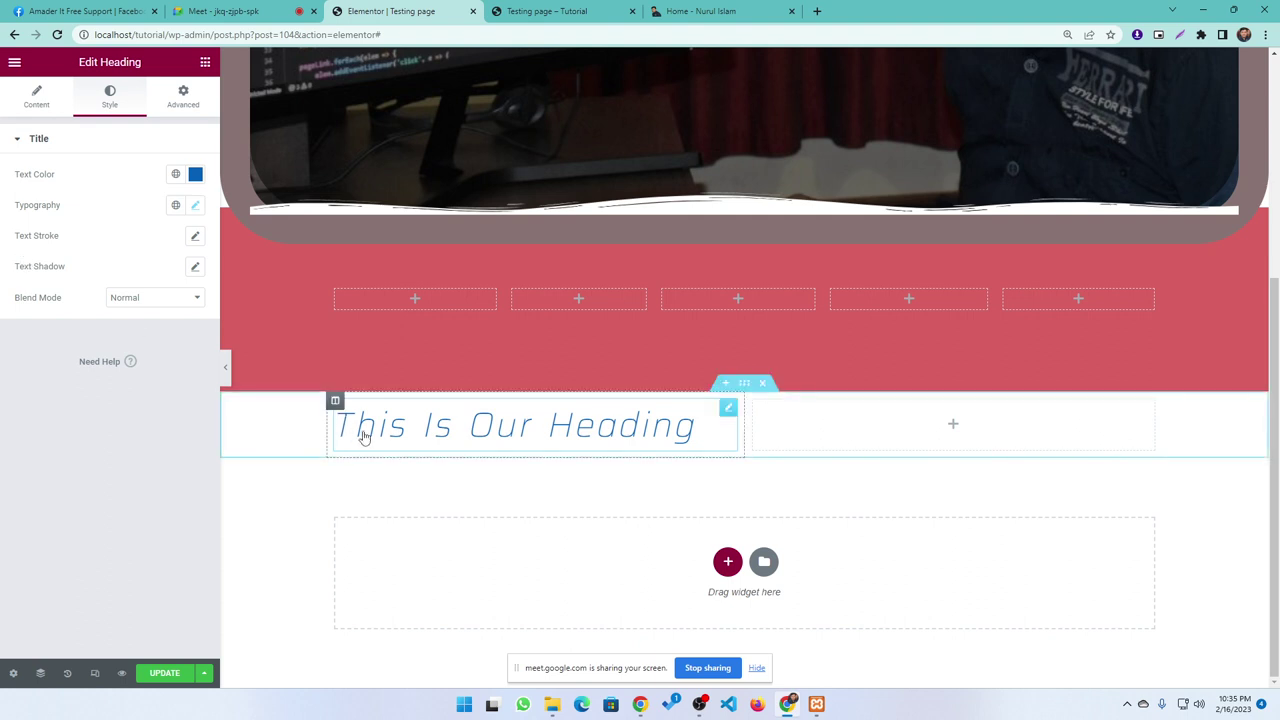
- Give the heading a 3 px text stroke with a bright red stroke color
click(196, 238)
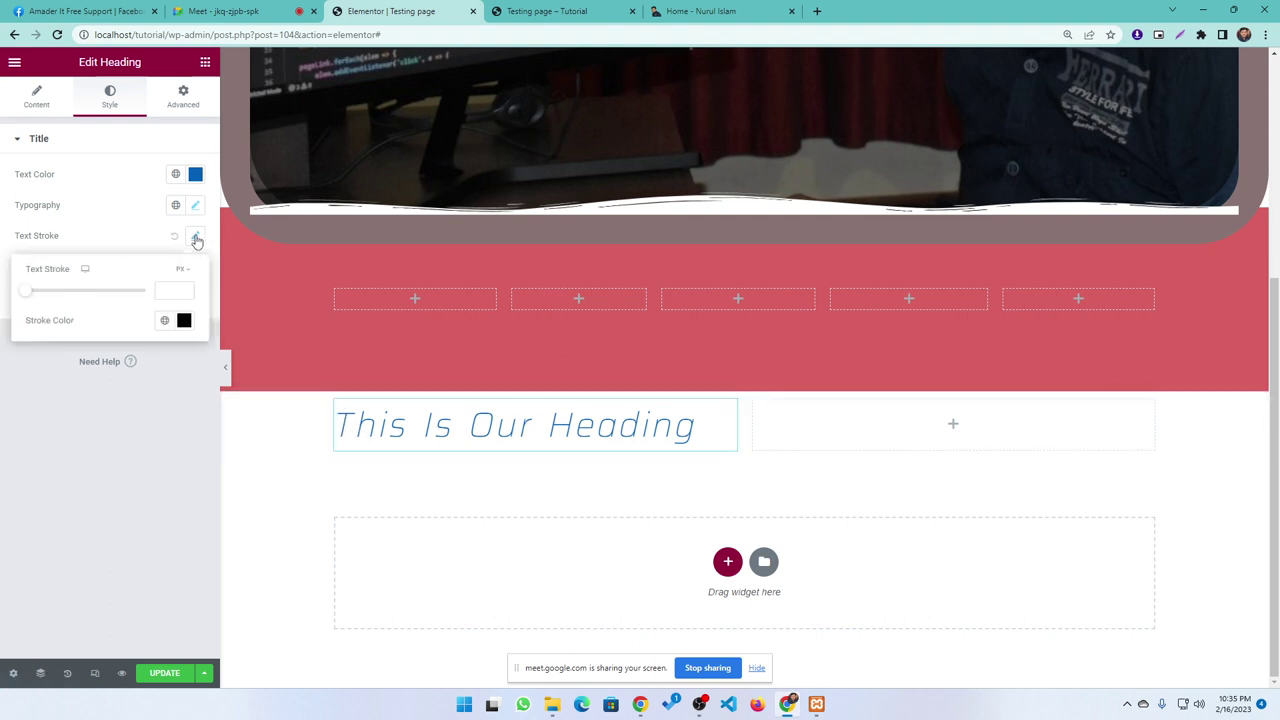
drag(22, 295, 53, 301)
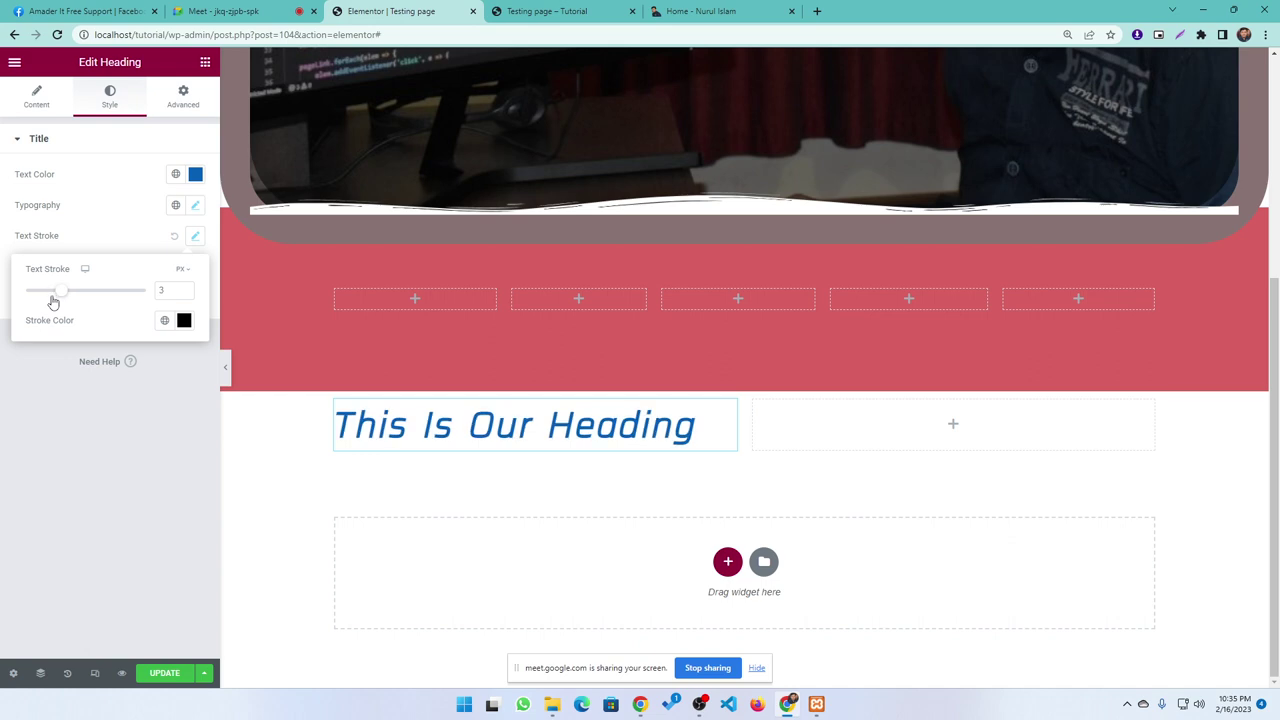
click(184, 320)
click(184, 434)
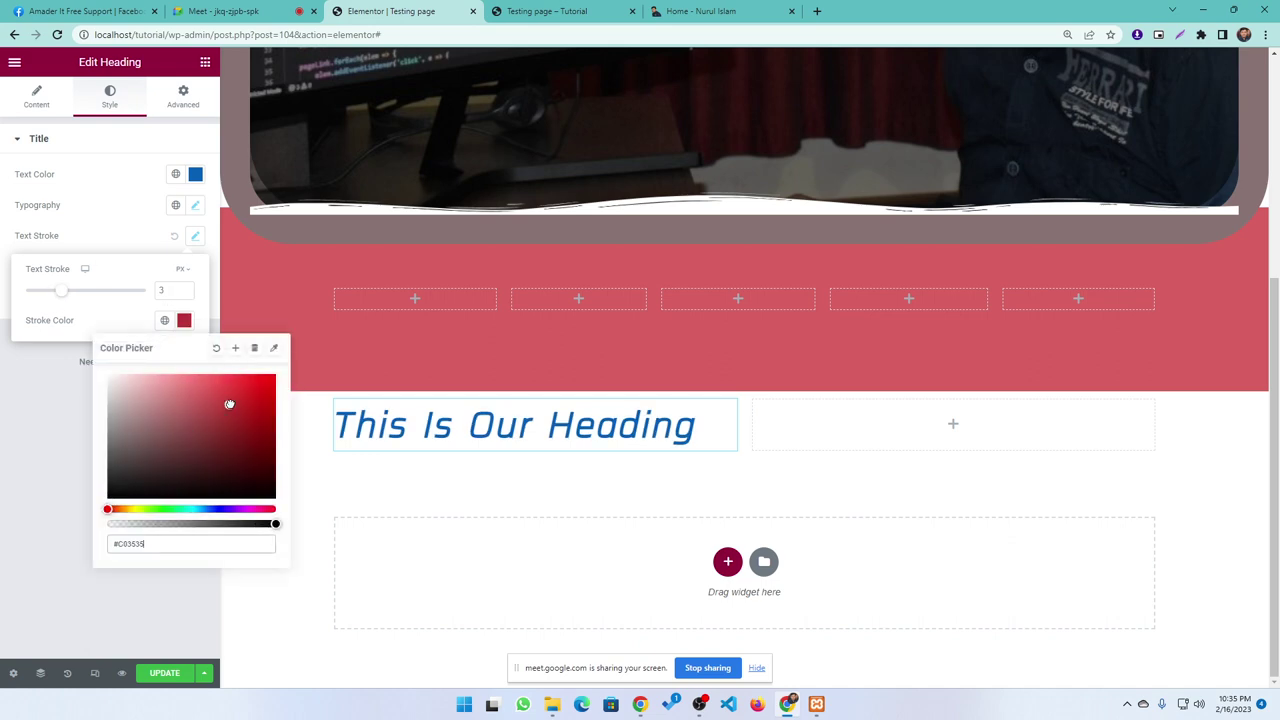
drag(229, 403, 237, 385)
click(125, 272)
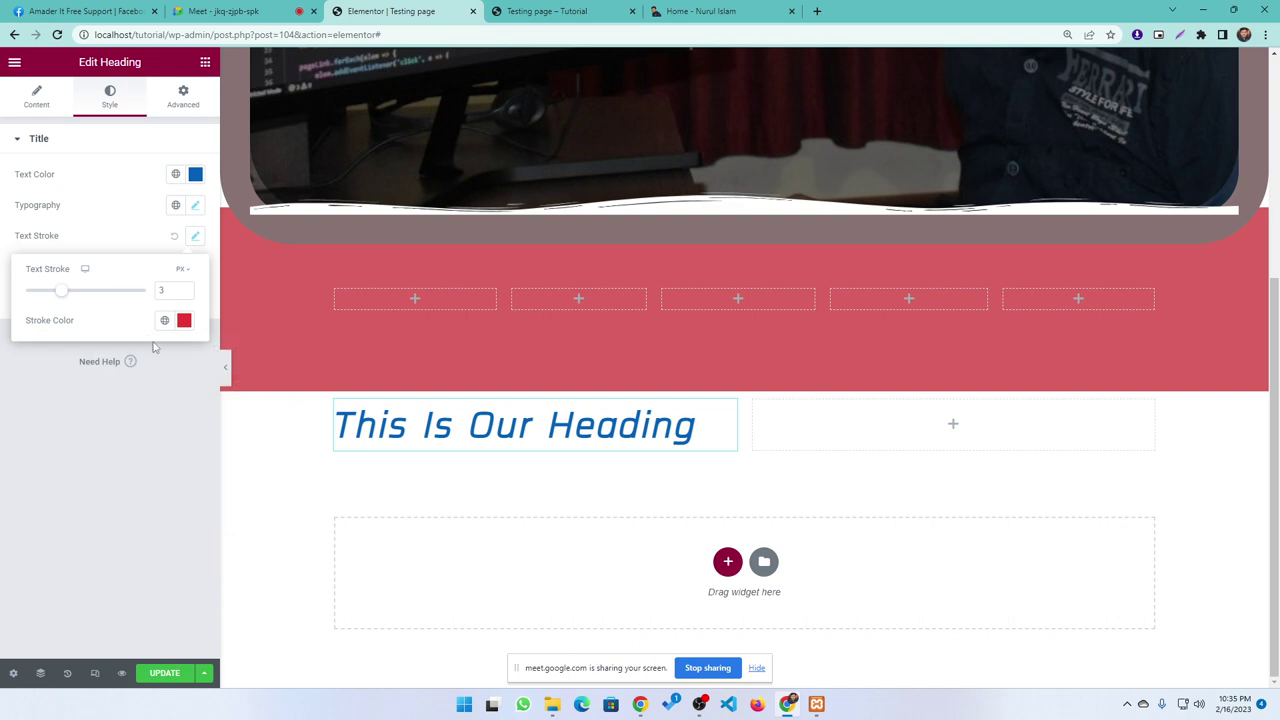
drag(132, 268, 131, 299)
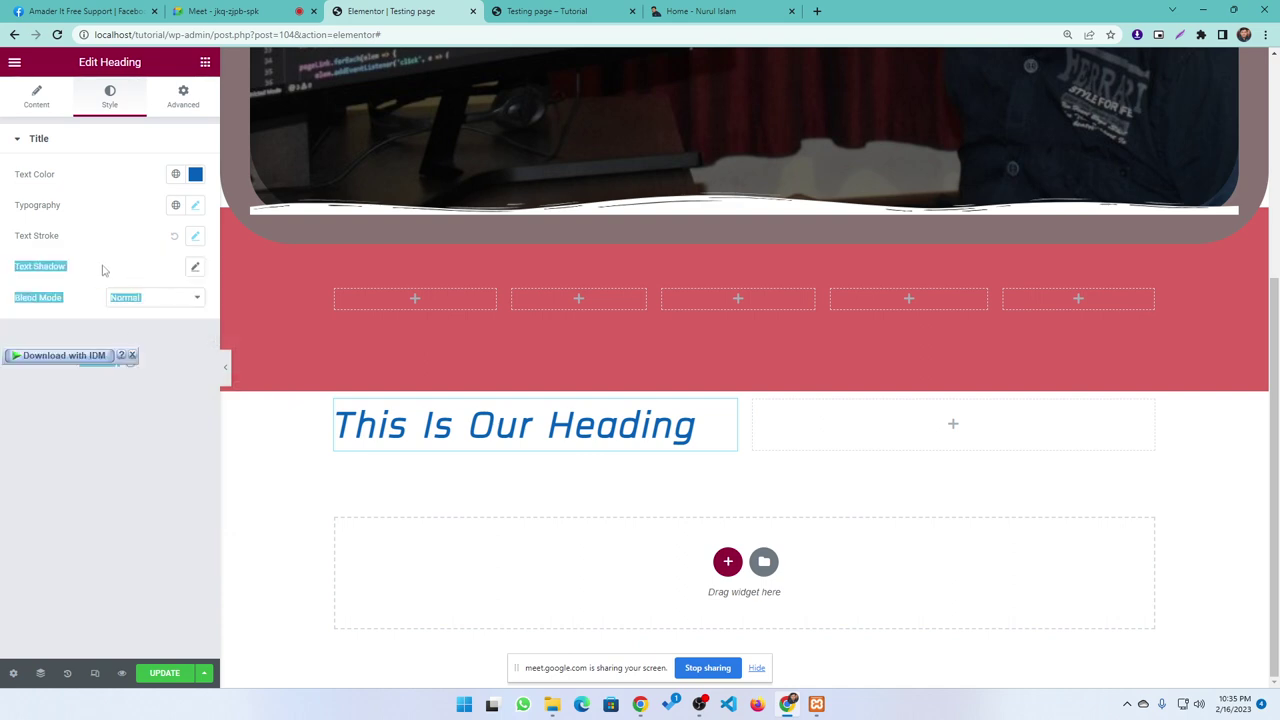
click(102, 270)
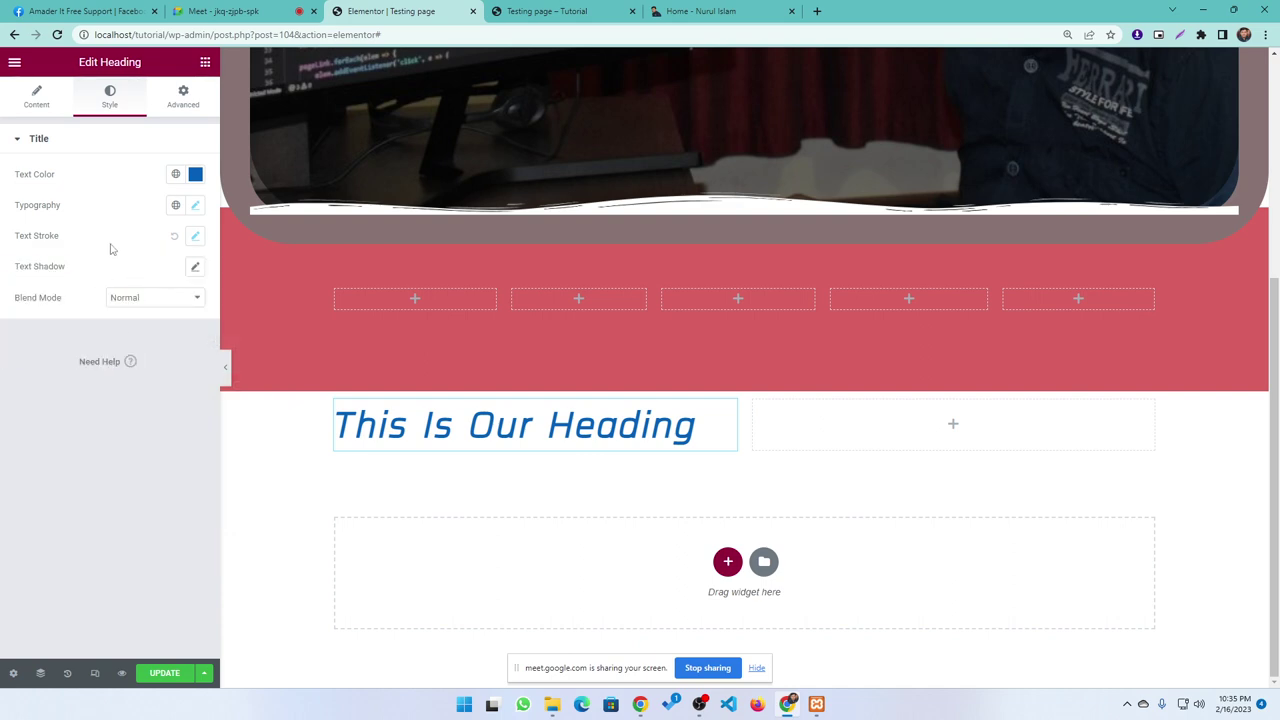
- Increase the heading's text stroke to 6 px and change the stroke color to a darker red
click(194, 239)
drag(63, 294, 102, 297)
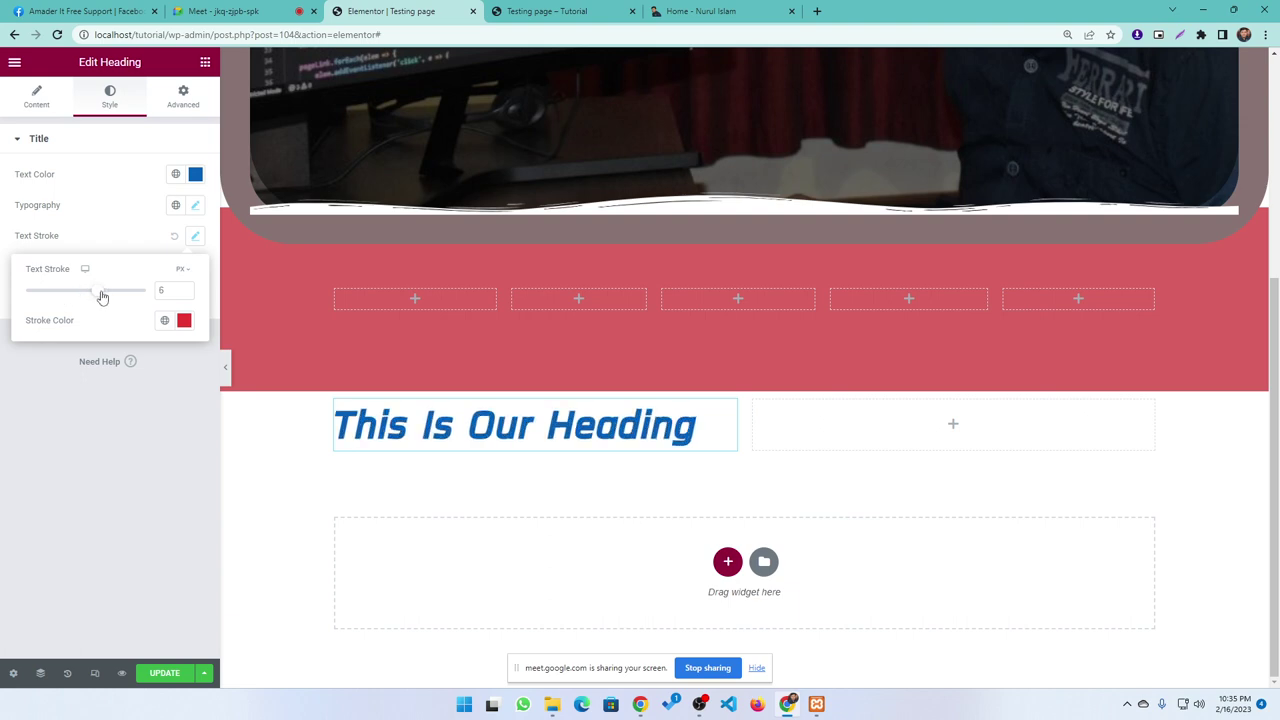
click(104, 240)
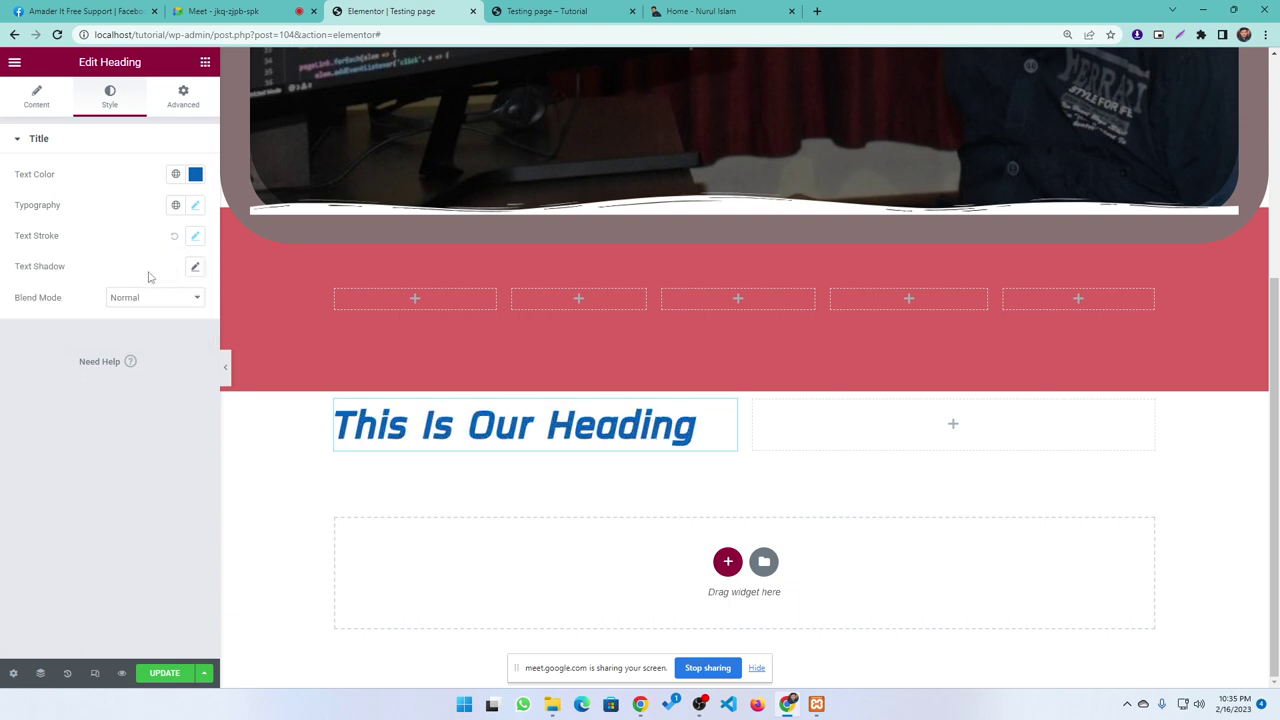
click(195, 237)
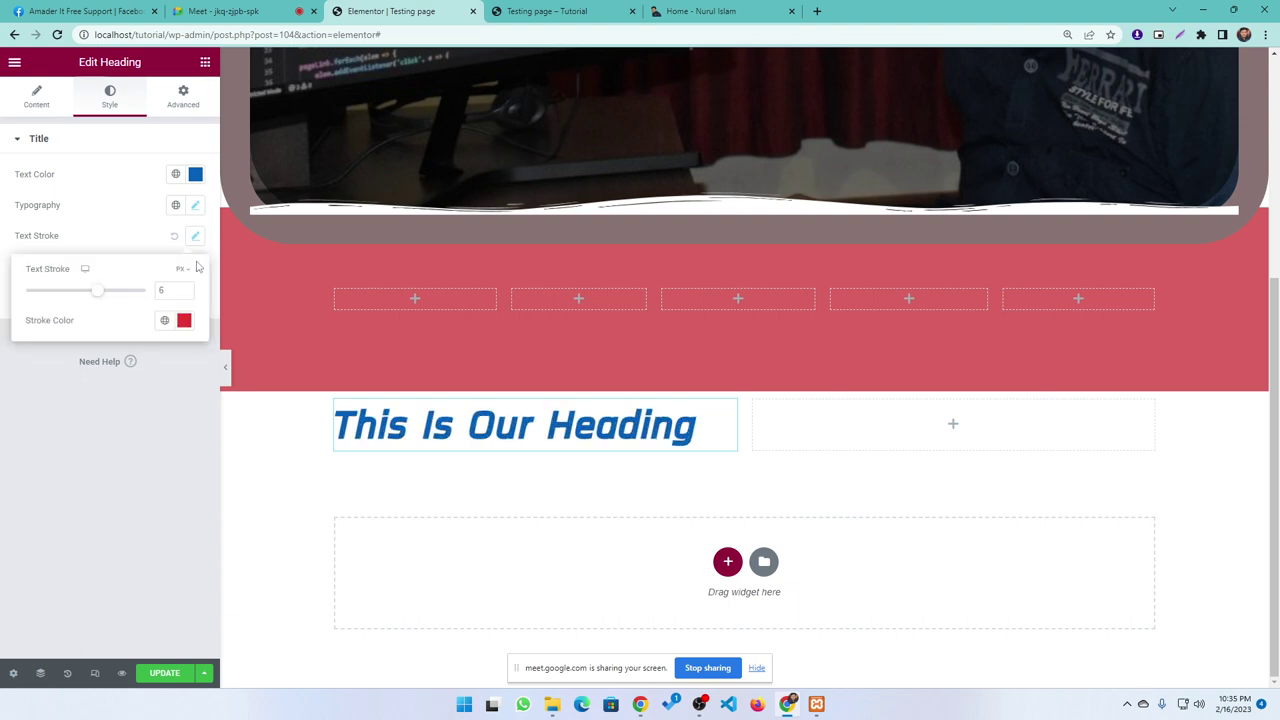
click(183, 322)
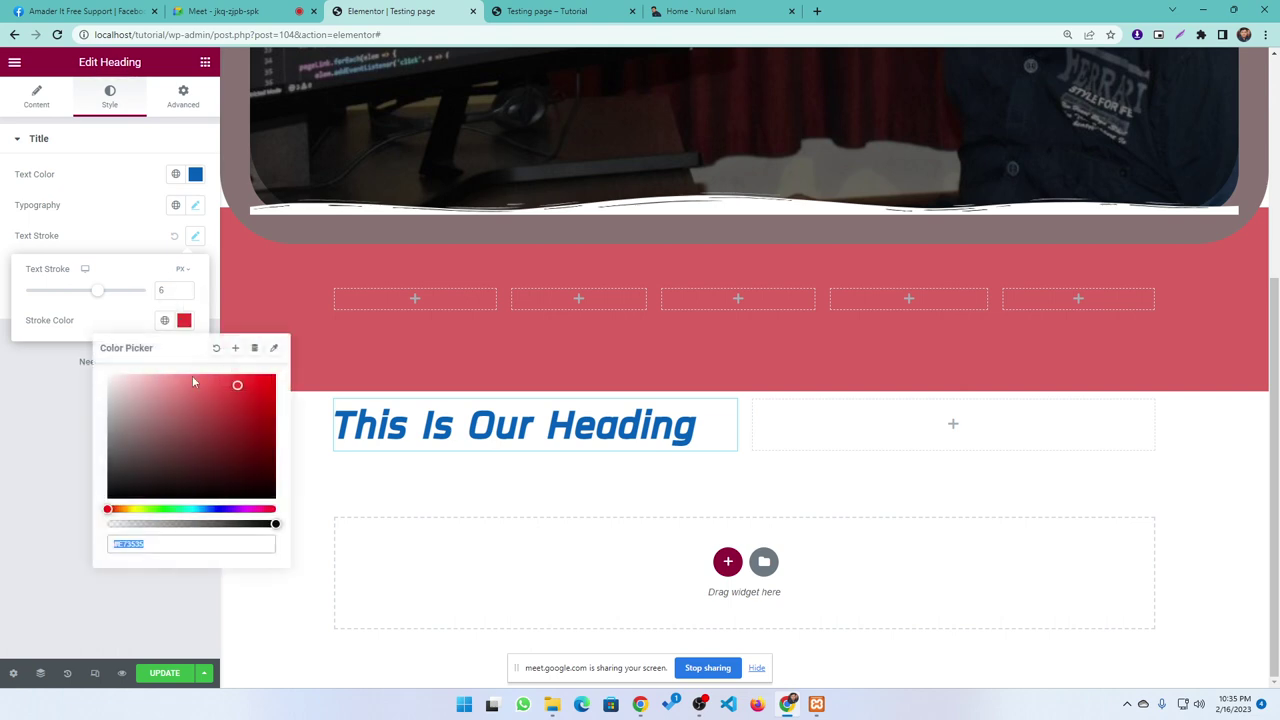
drag(196, 394, 242, 467)
click(116, 238)
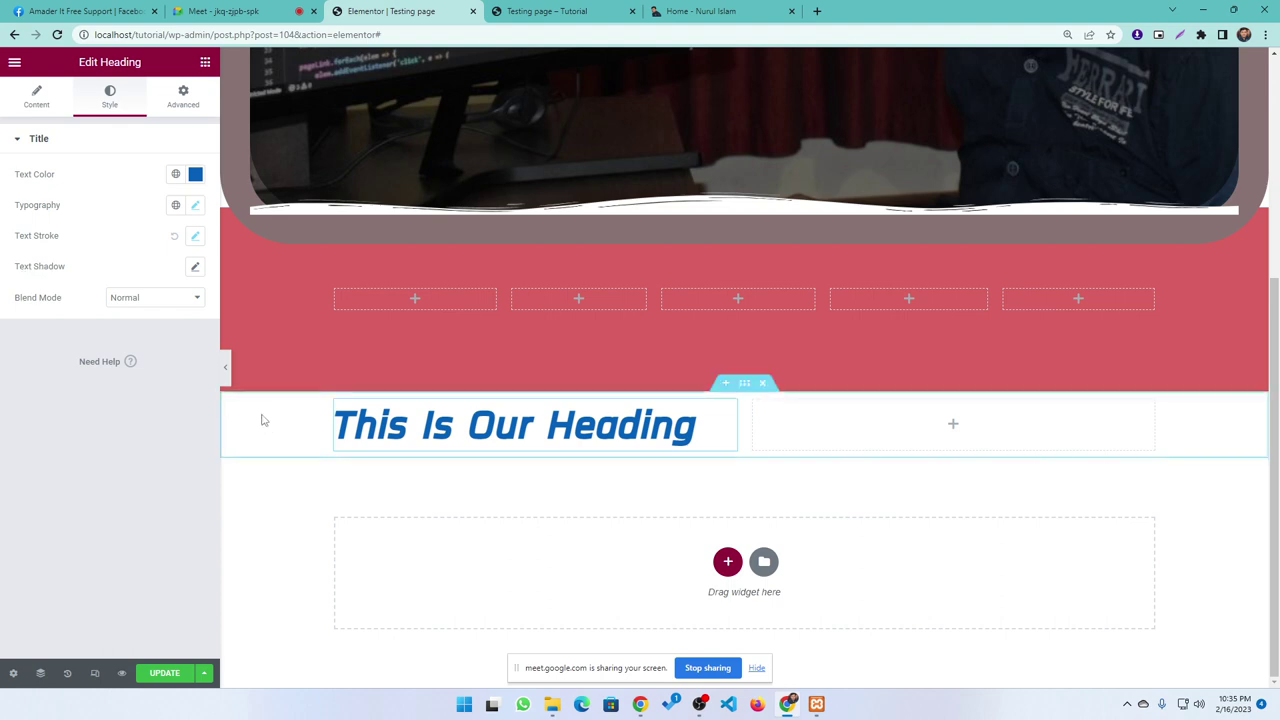
- Add a text shadow to the heading in near-black with 0.67 opacity
click(197, 268)
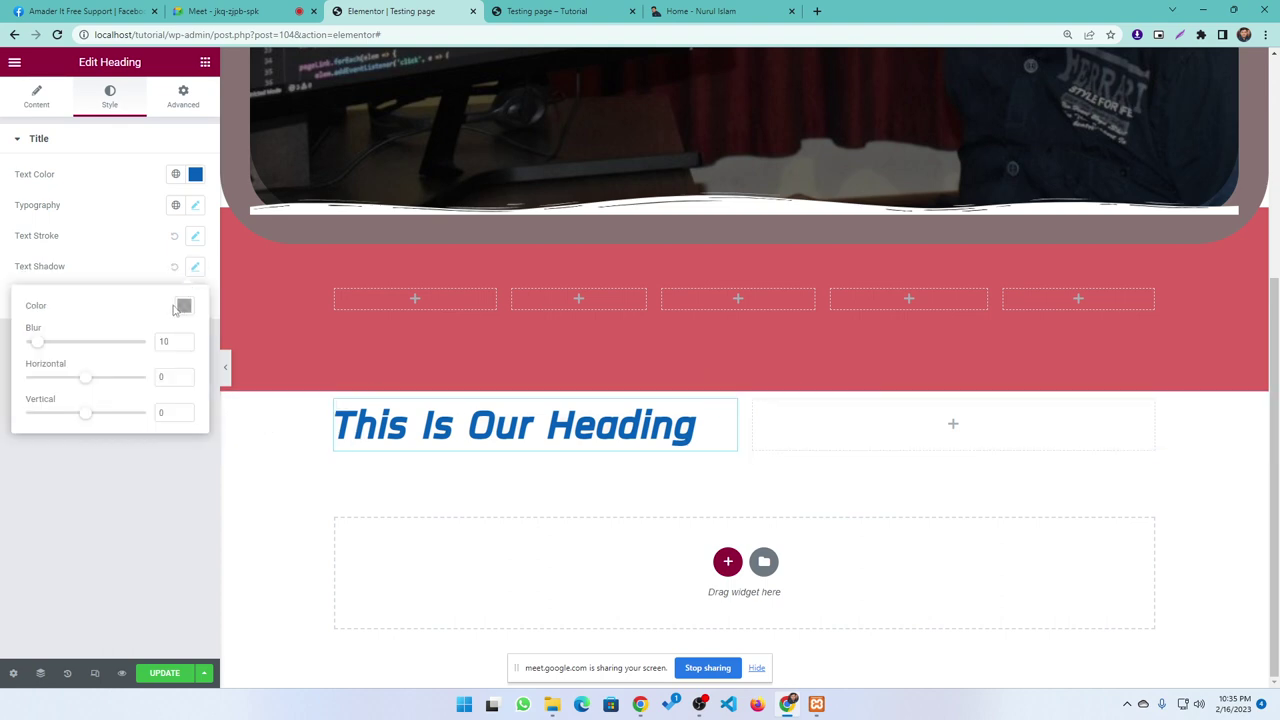
click(184, 305)
mouse_move(195, 451)
mouse_down()
mouse_move(223, 446)
mouse_move(269, 474)
mouse_move(265, 487)
mouse_up()
drag(157, 509, 219, 510)
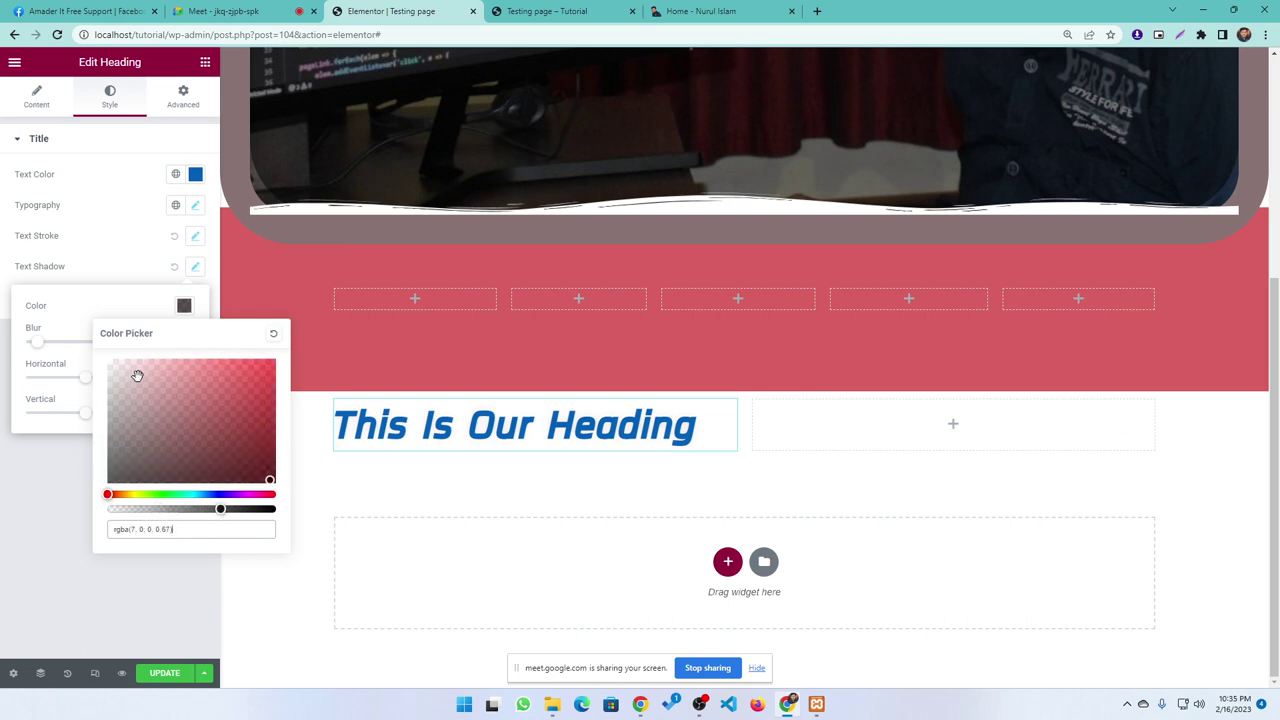
click(184, 270)
click(195, 268)
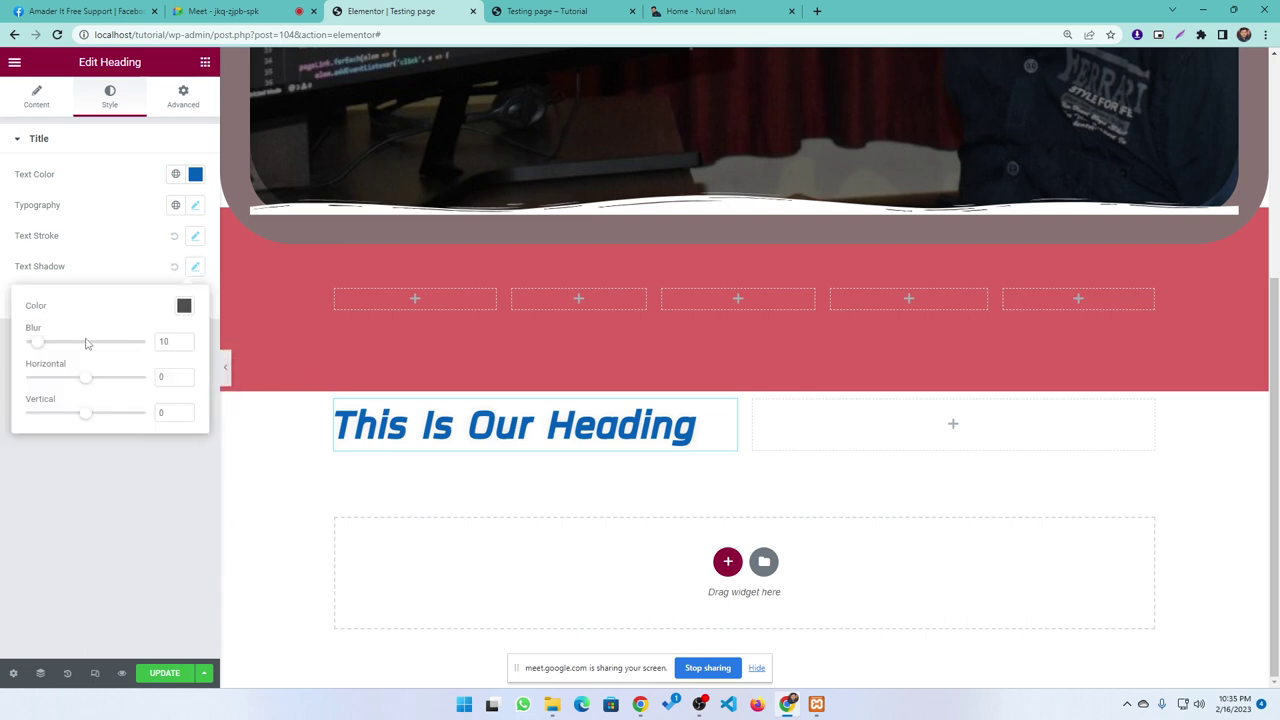
- Set the text shadow's blur to 27 and horizontal offset to 41, and make its color fully opaque
drag(37, 346, 56, 346)
drag(86, 388, 109, 387)
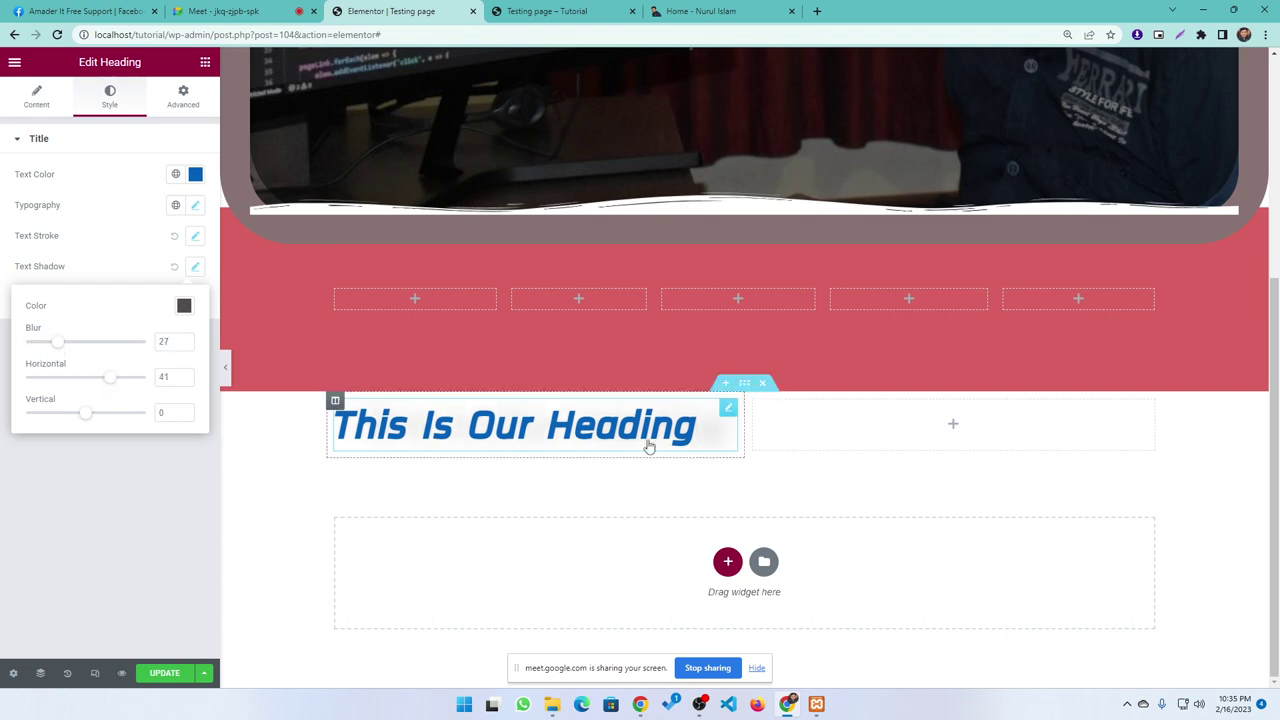
click(184, 305)
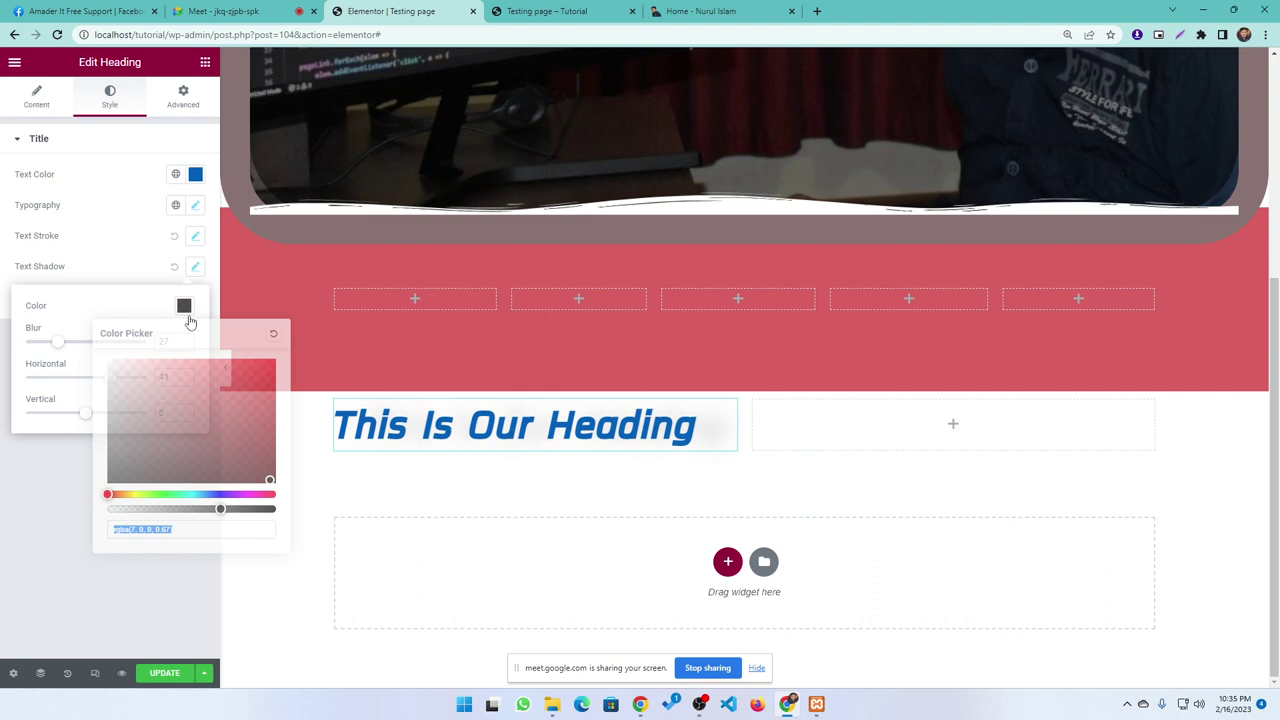
click(228, 527)
mouse_move(275, 509)
mouse_down()
mouse_move(166, 509)
mouse_move(284, 511)
mouse_up()
click(150, 290)
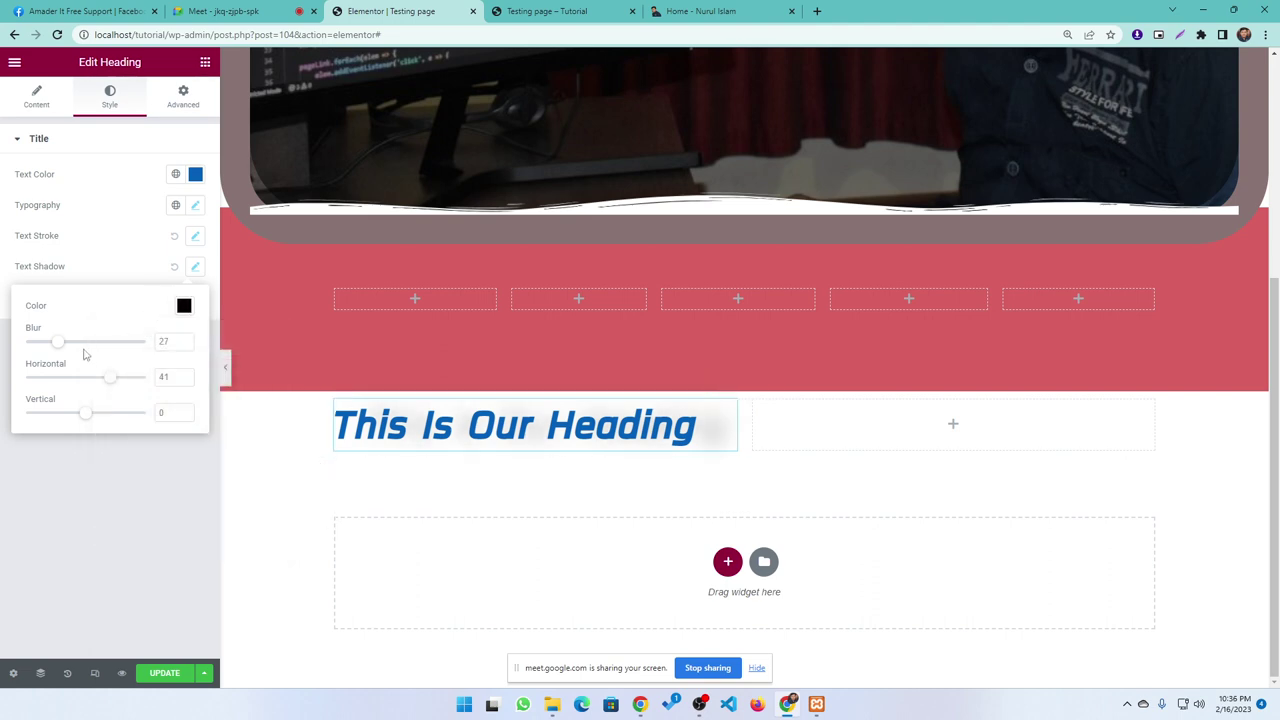
- Reduce the heading's text shadow blur to 14, with horizontal offset 0 and vertical offset 3
drag(66, 349, 41, 342)
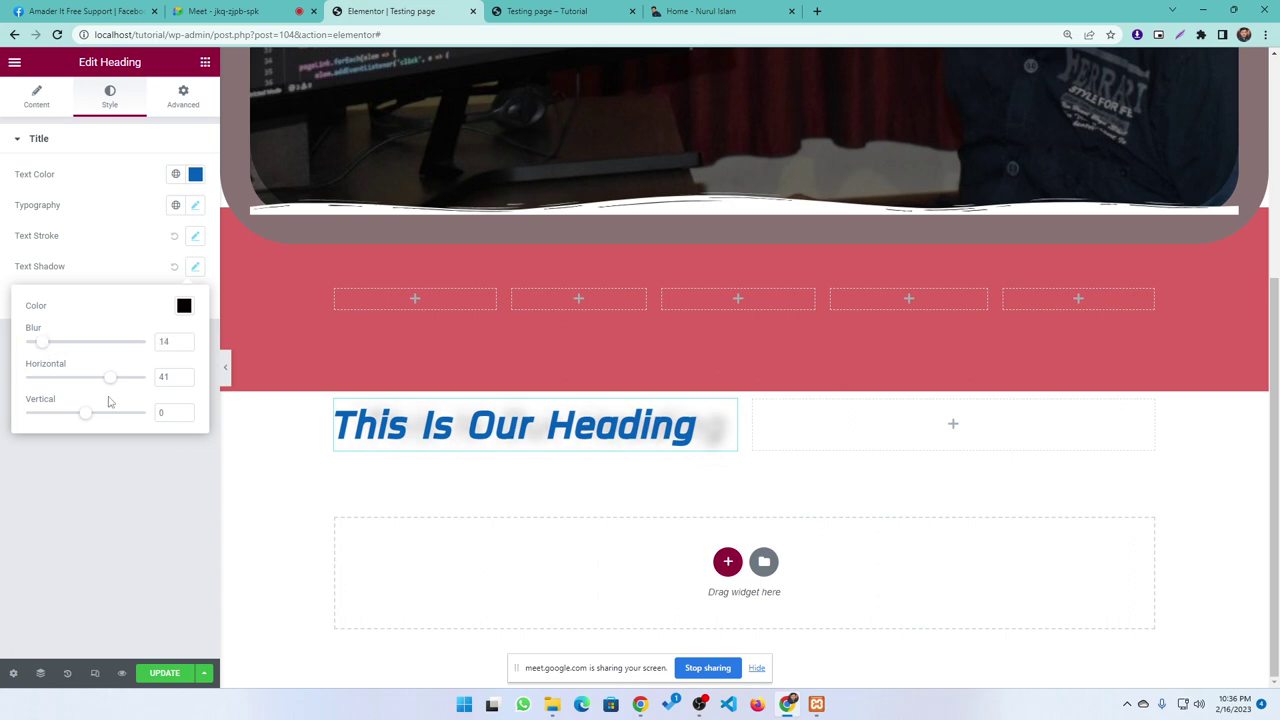
mouse_move(83, 422)
mouse_down()
mouse_move(101, 421)
mouse_move(85, 380)
mouse_move(88, 422)
mouse_up()
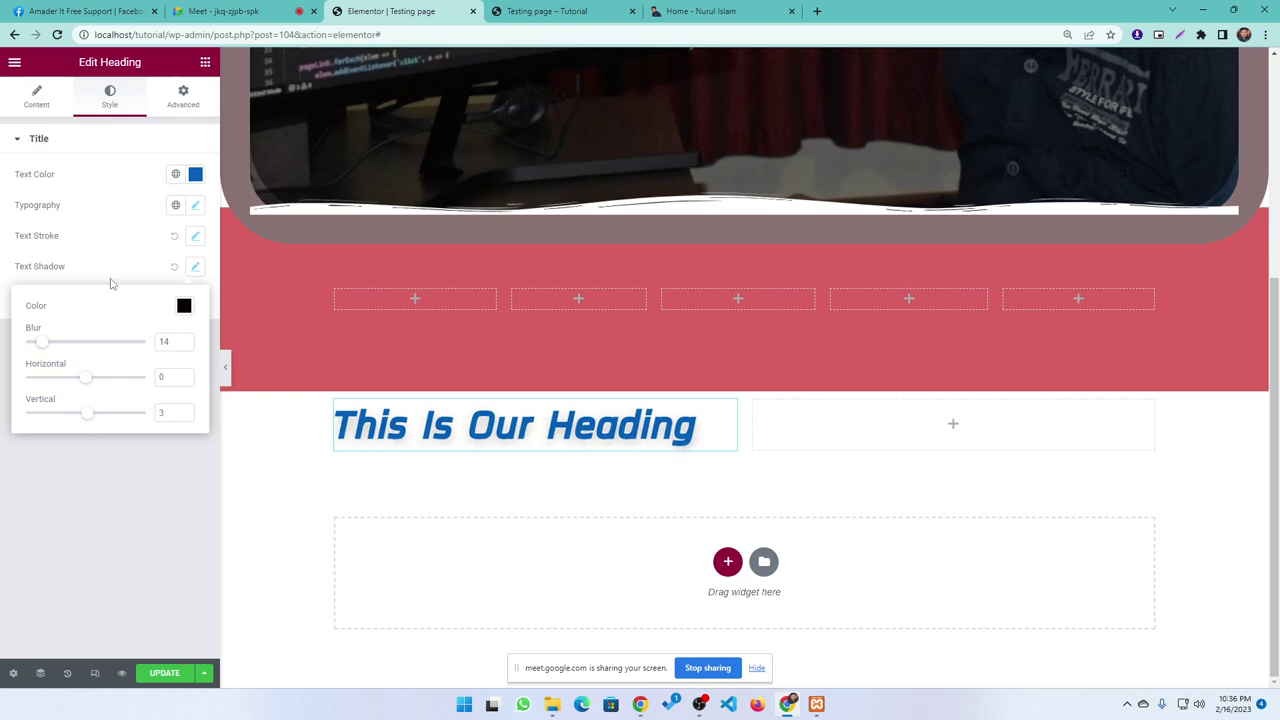
click(110, 282)
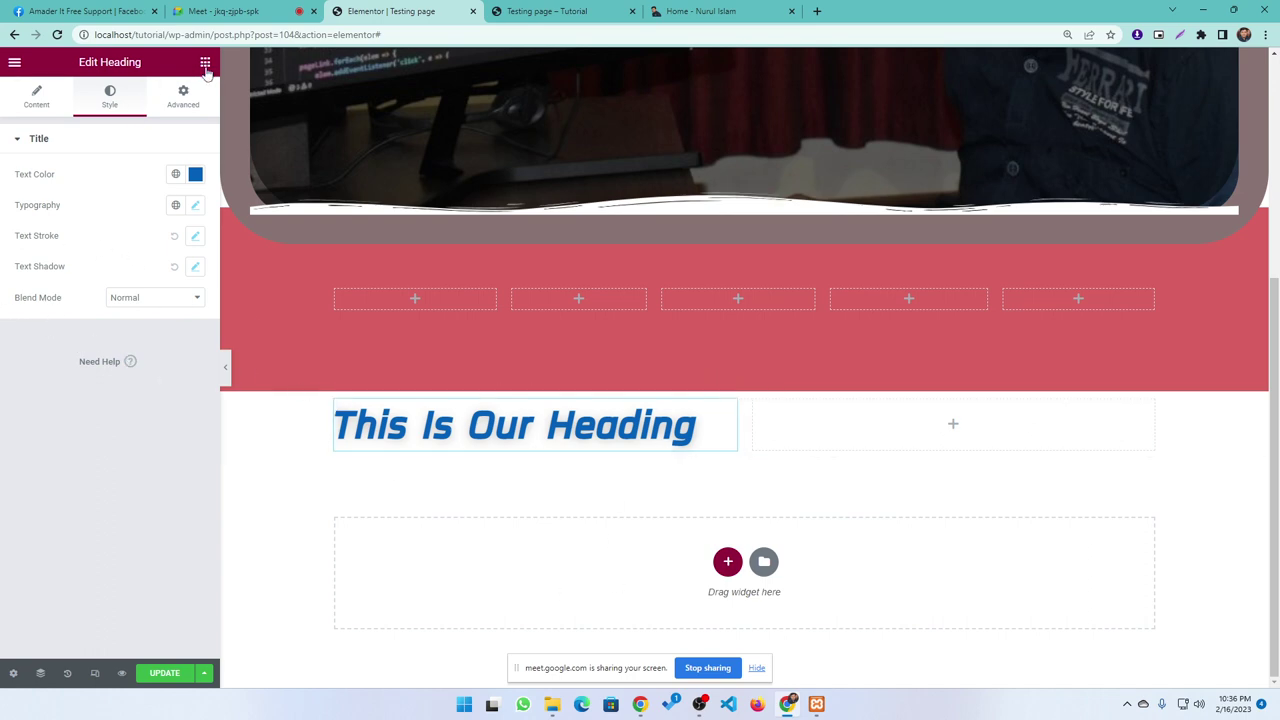
click(184, 110)
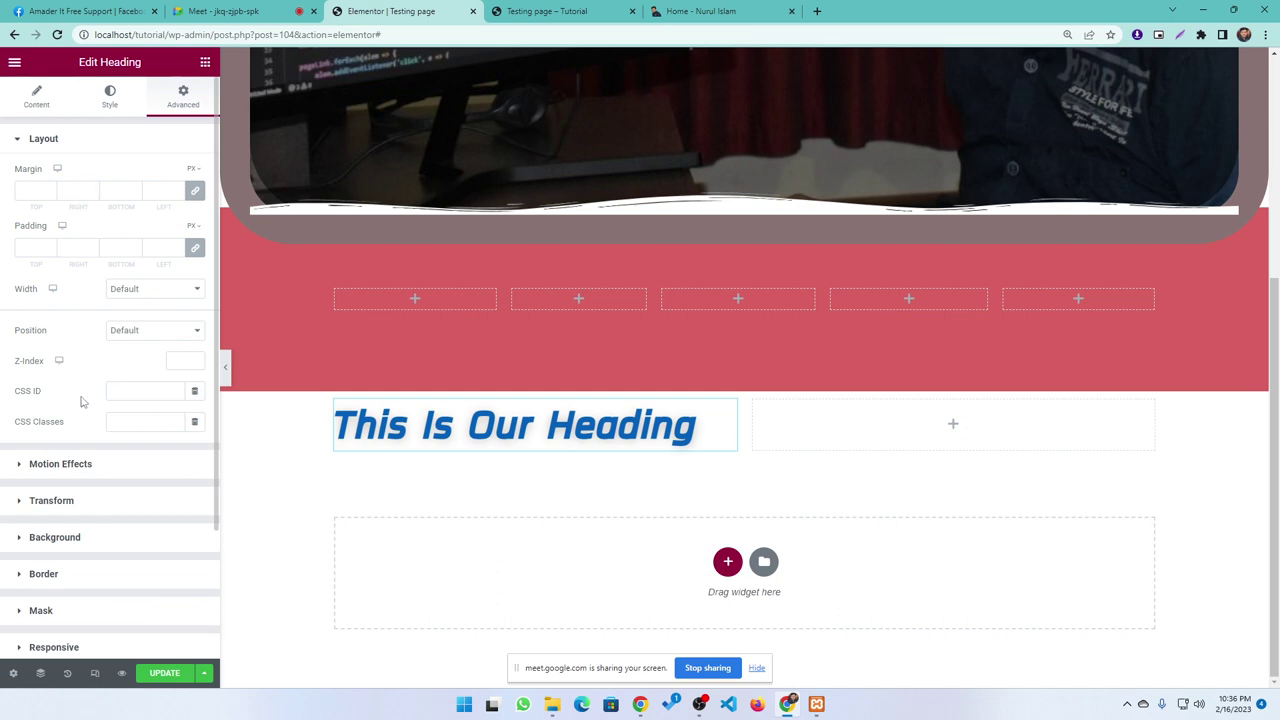
scroll(78, 450, down, 2)
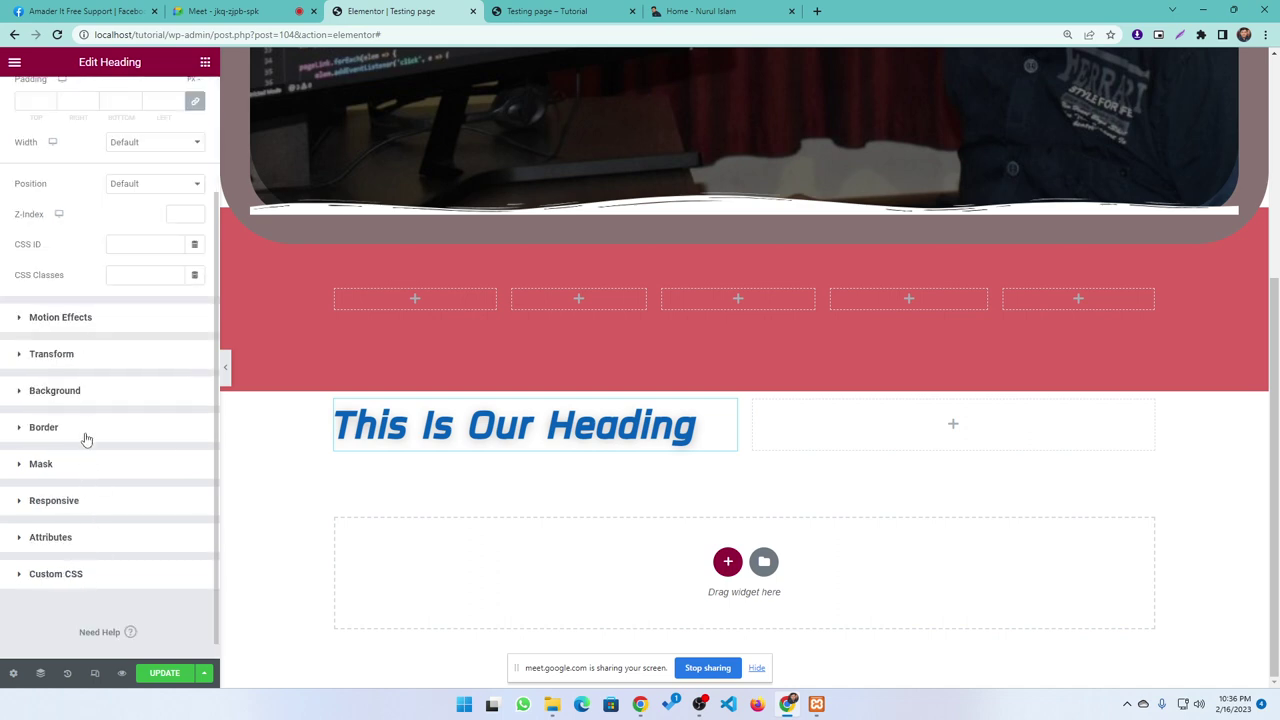
scroll(86, 437, up, 2)
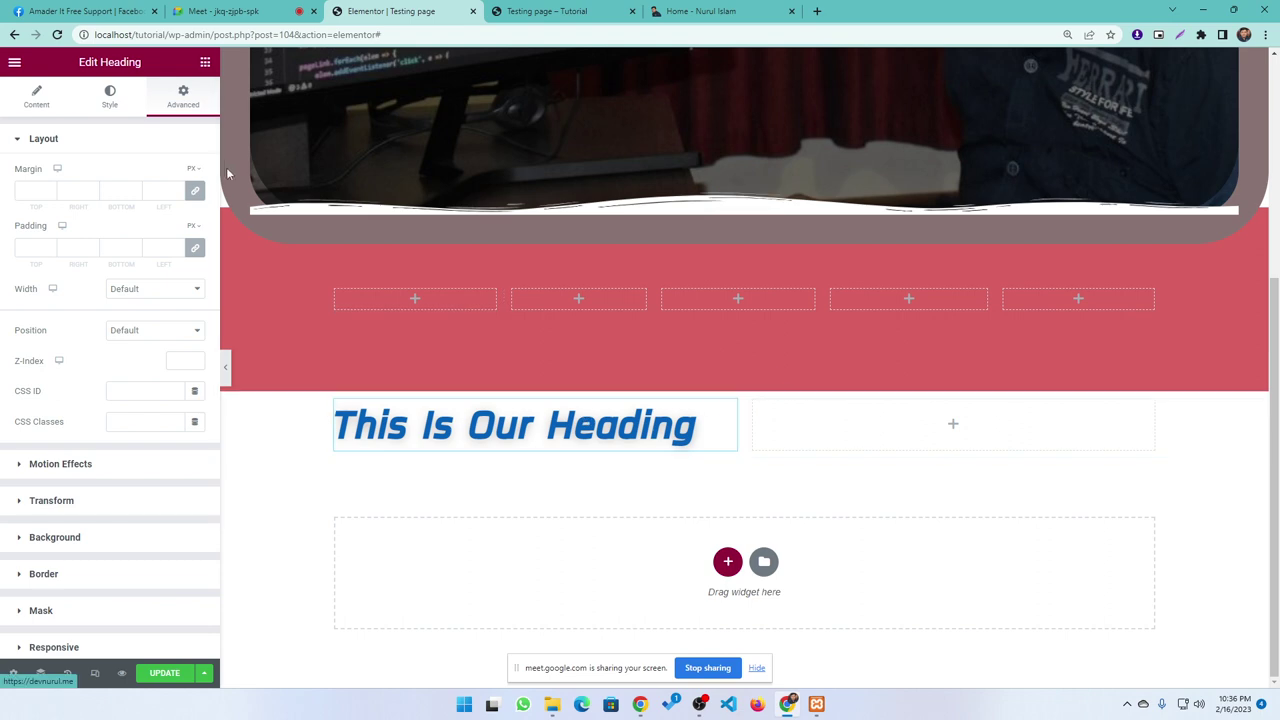
- Add an Image widget to the empty column beside the heading and open the media library for its picture
click(205, 62)
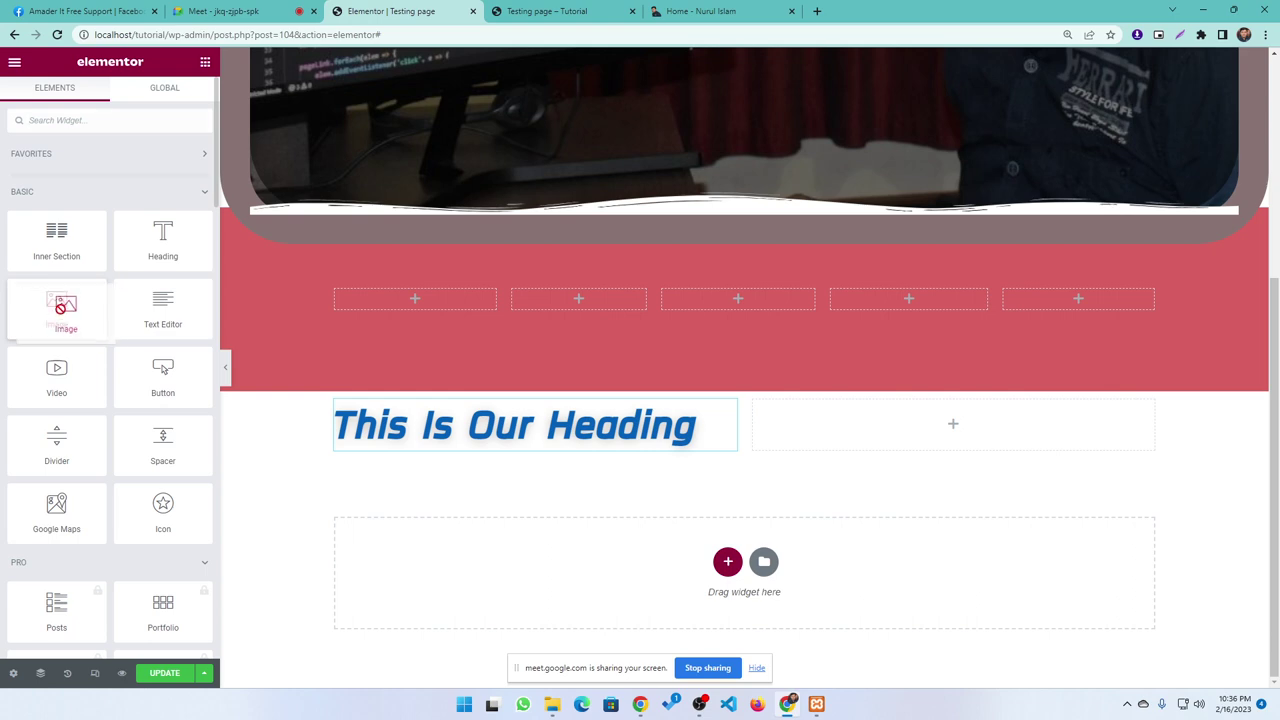
drag(48, 310, 944, 444)
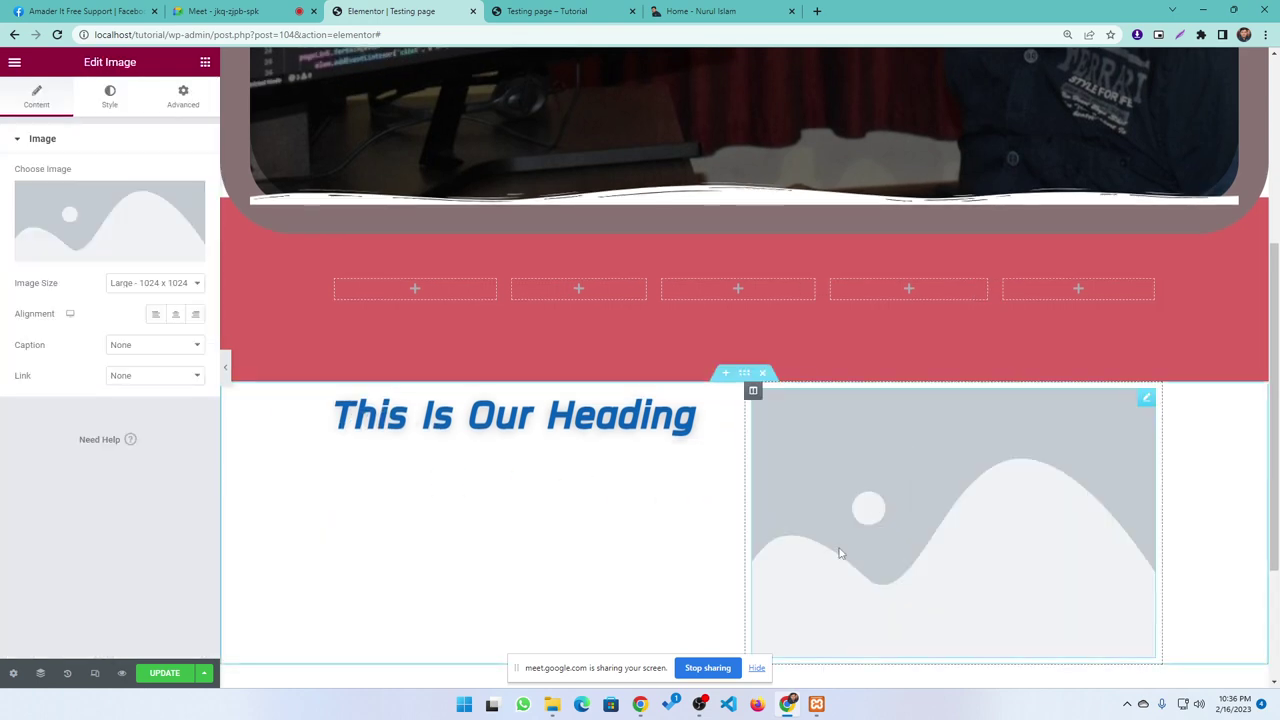
click(114, 225)
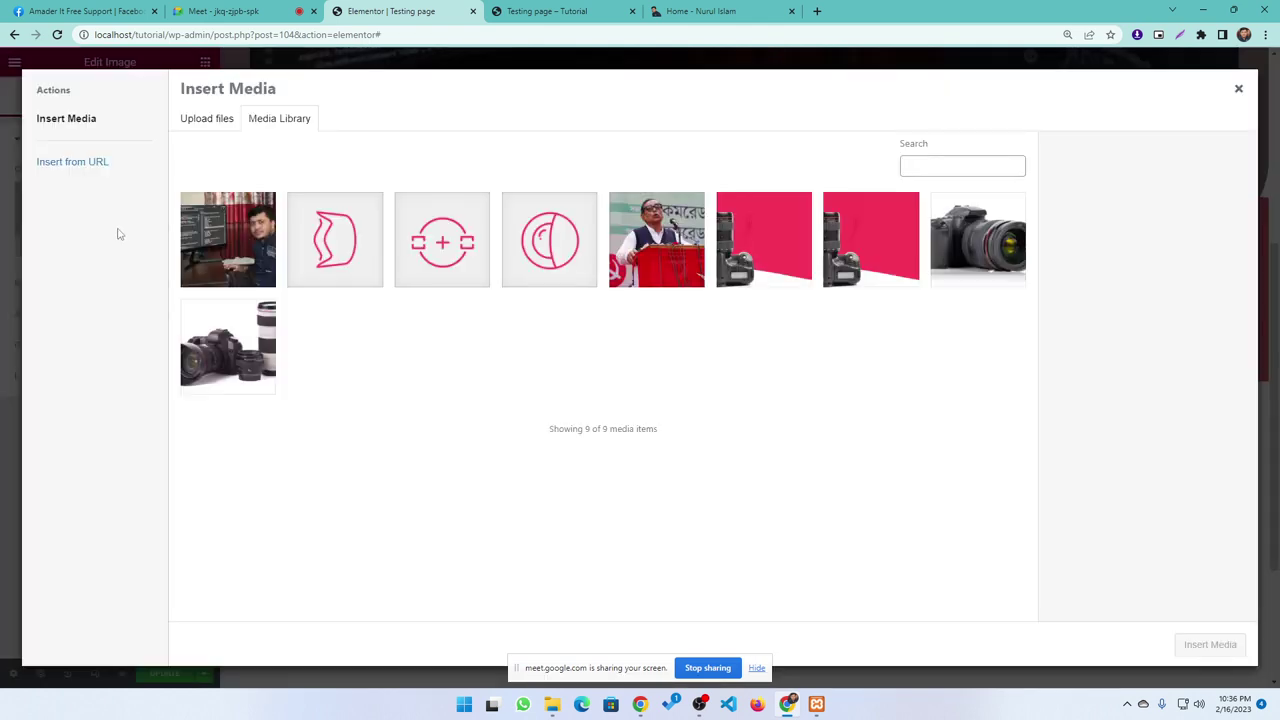
click(182, 122)
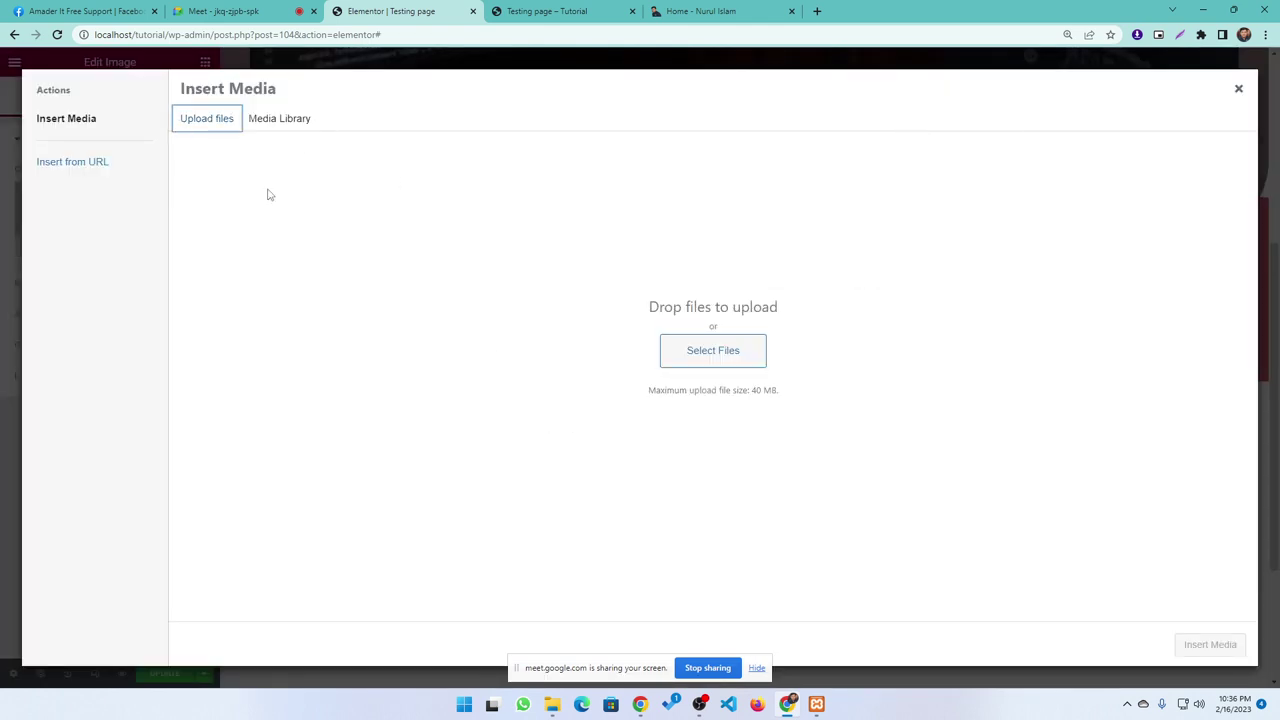
click(716, 361)
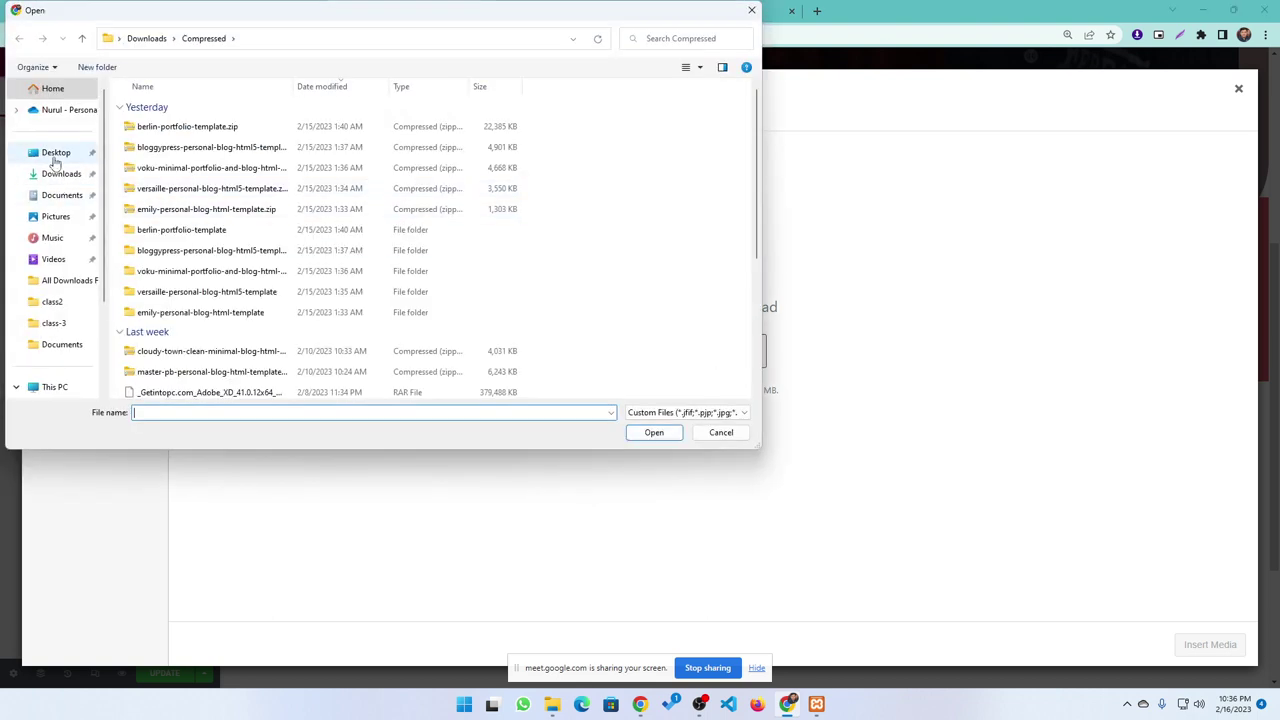
click(55, 155)
click(46, 176)
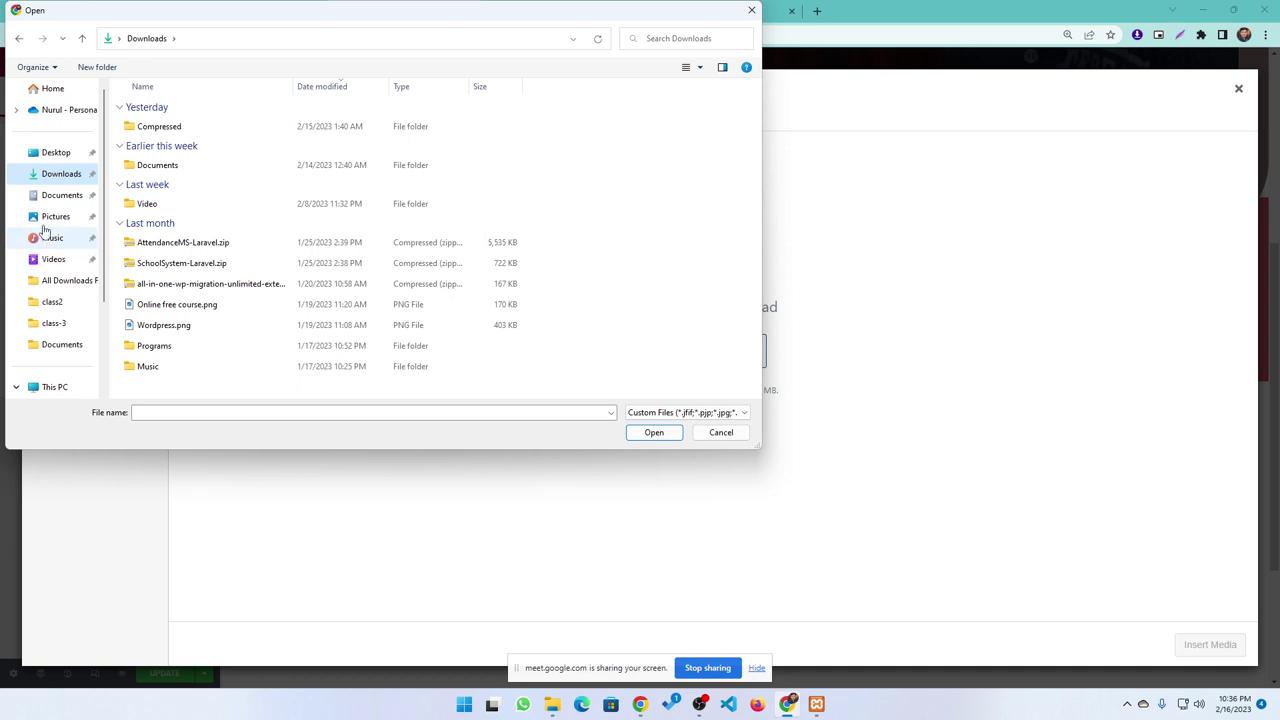
click(48, 216)
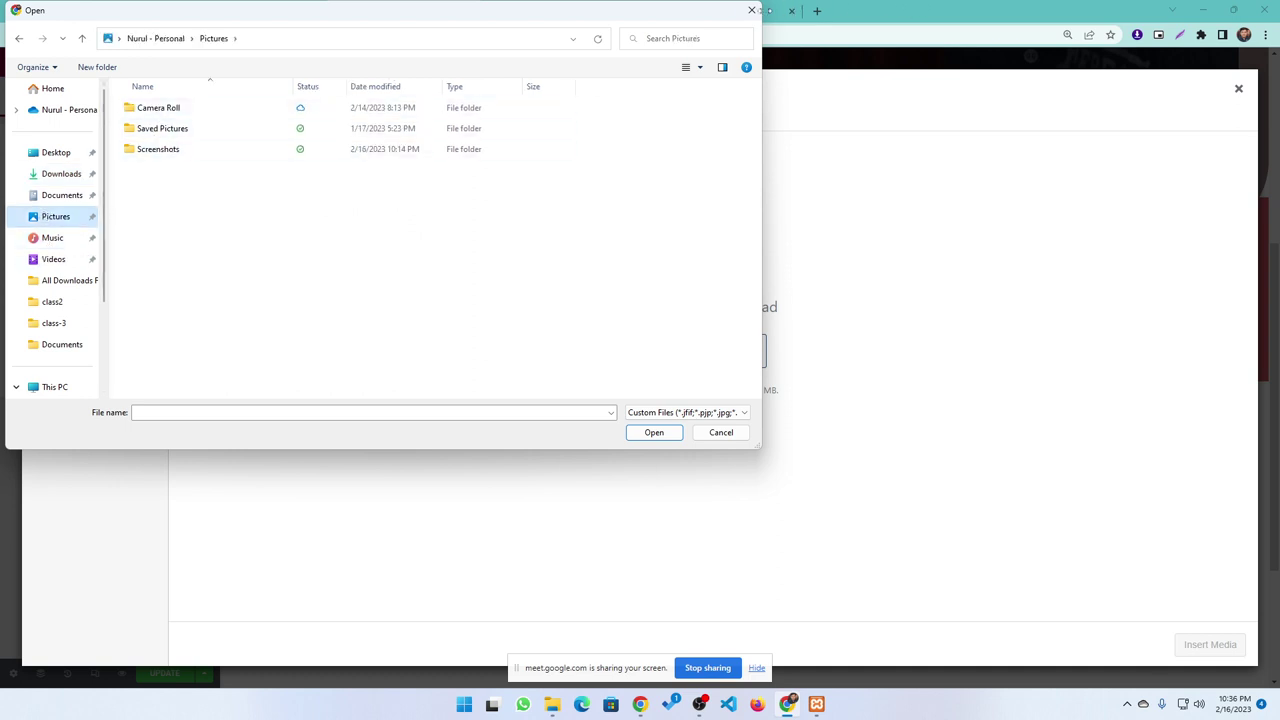
click(752, 10)
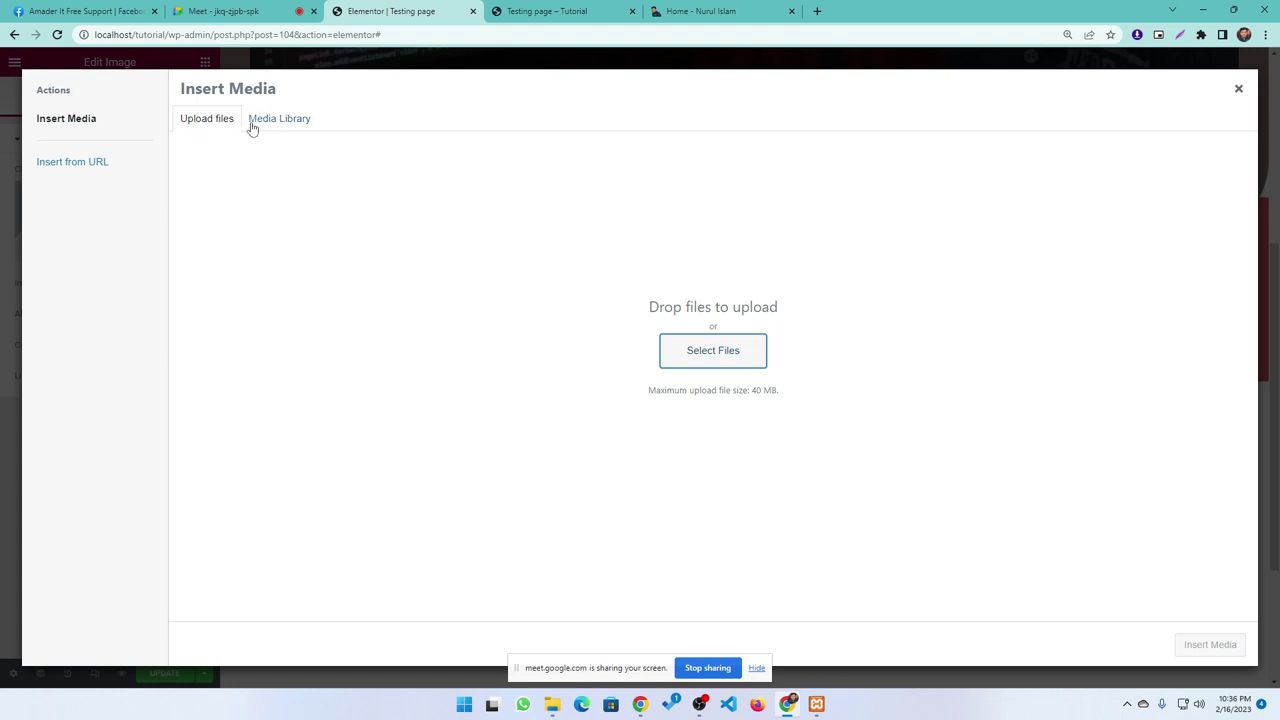
- Insert the pink camera banner from the media library into the Image widget
click(283, 124)
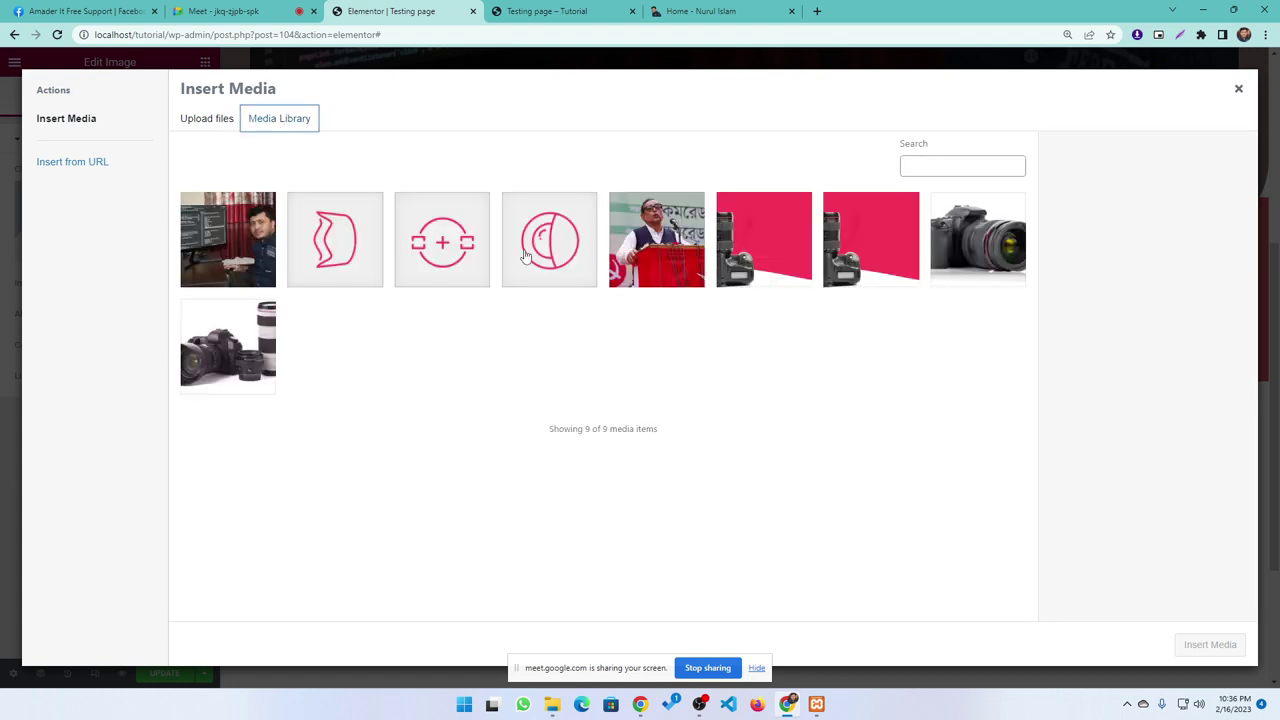
click(771, 261)
click(1214, 648)
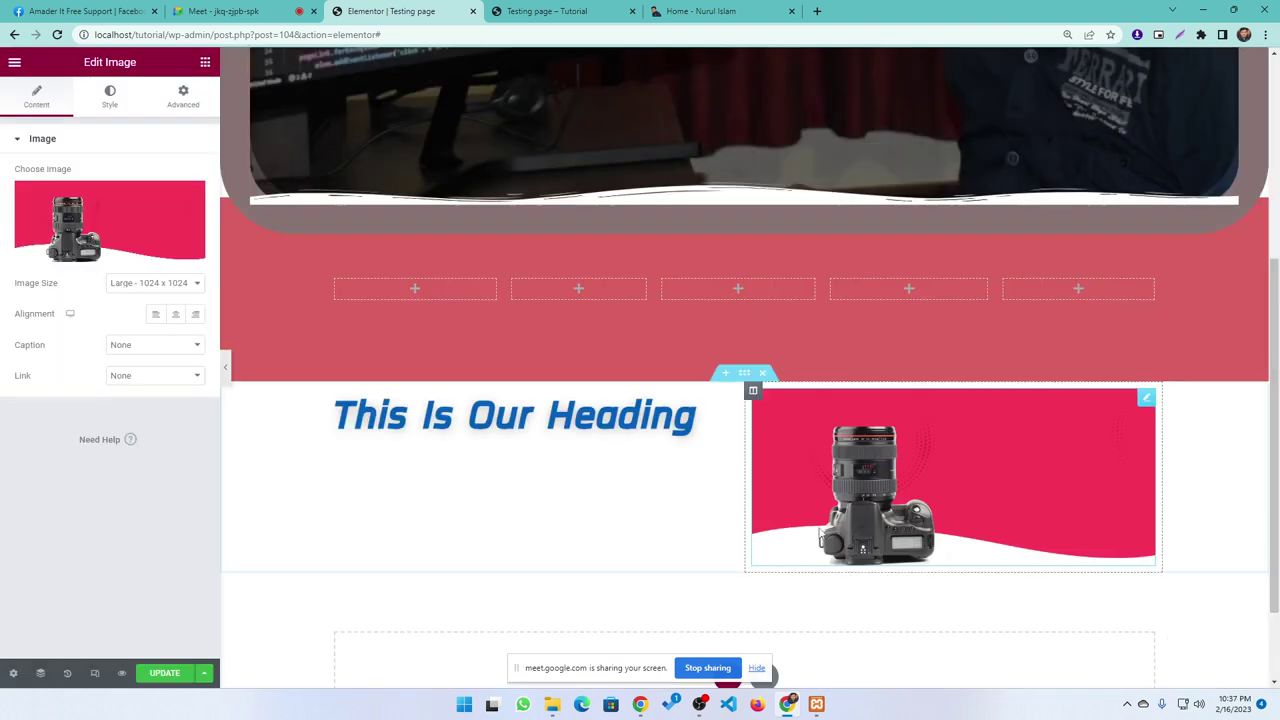
scroll(841, 513, down, 1)
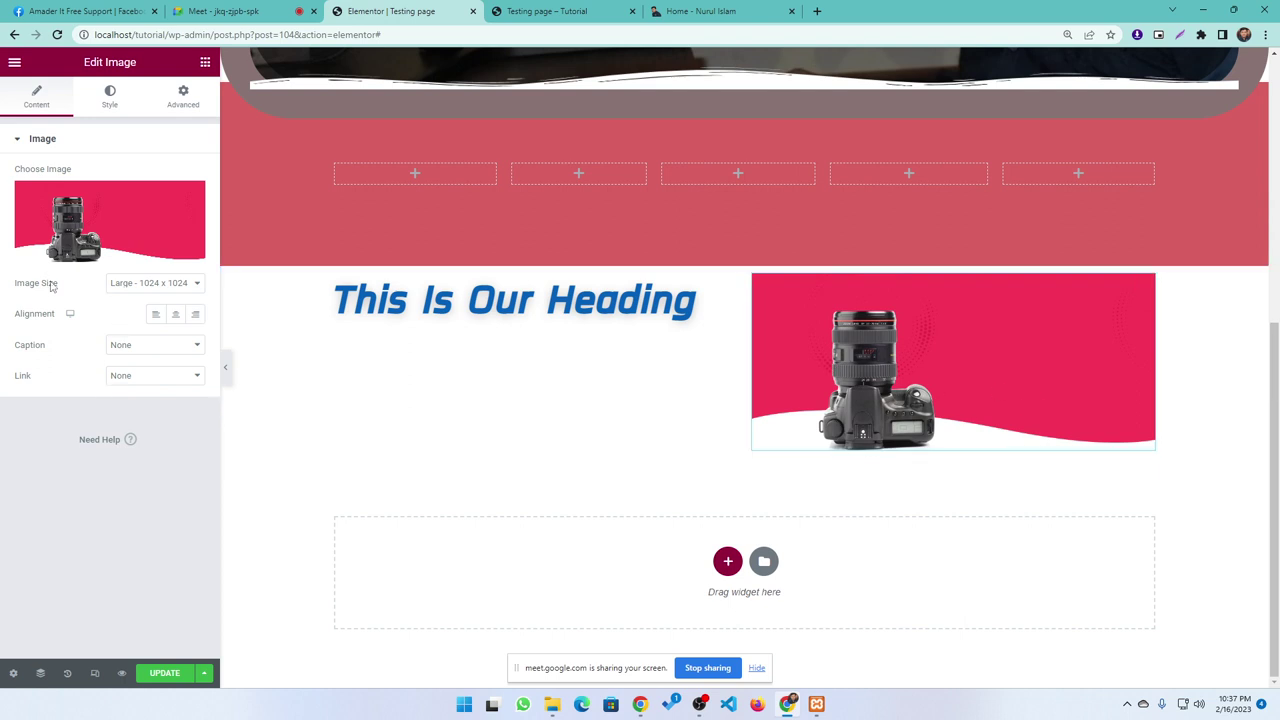
click(192, 287)
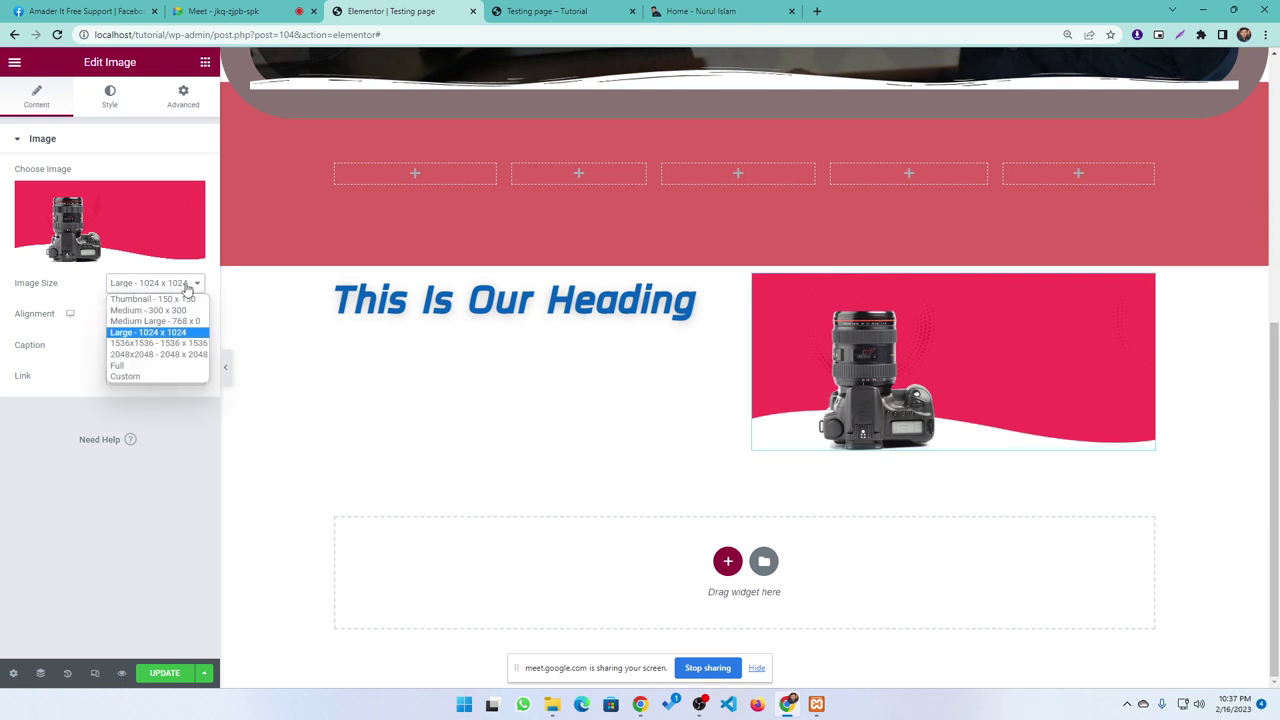
click(85, 288)
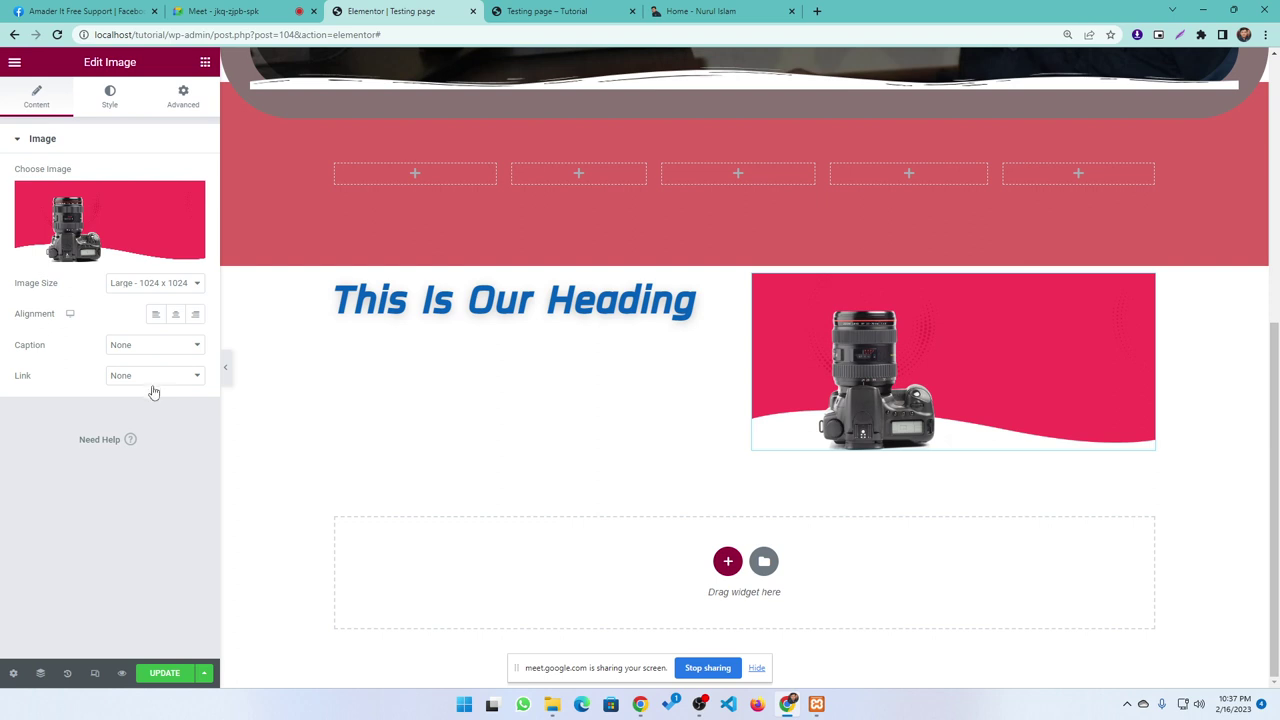
- Set the camera image's width to 55% and its maximum width to 68%
click(108, 97)
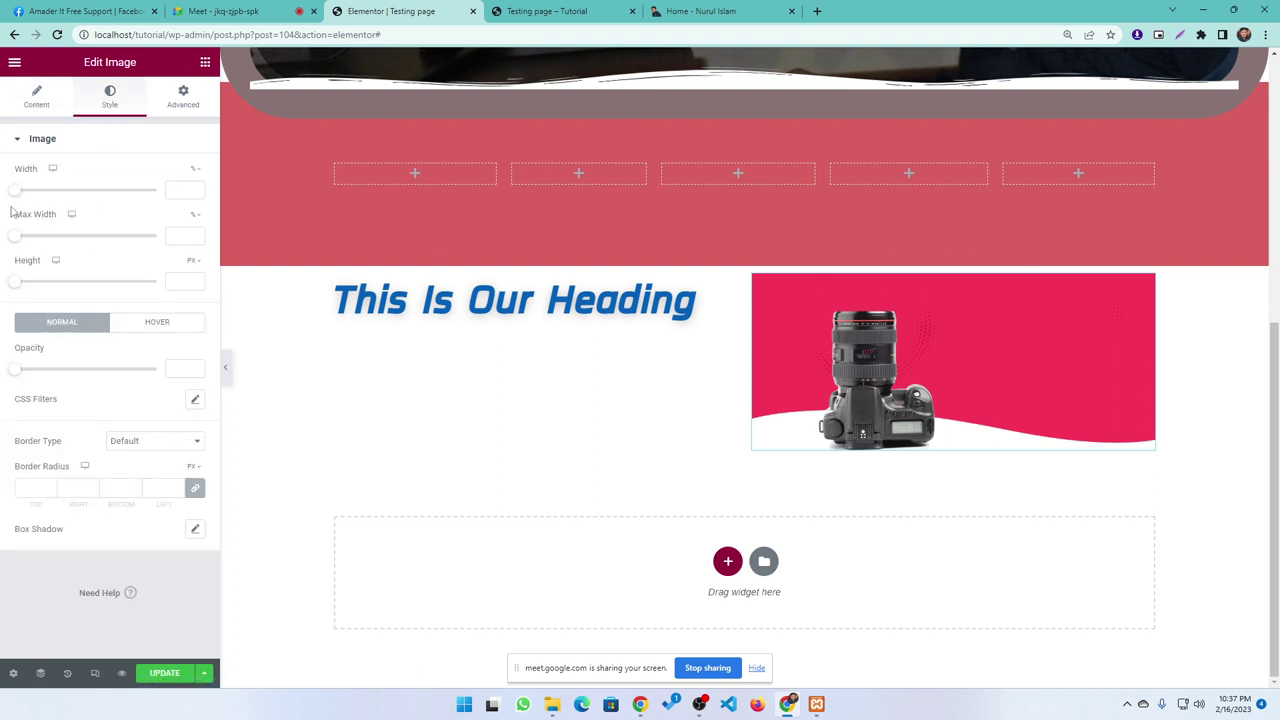
drag(15, 190, 89, 194)
drag(17, 238, 67, 236)
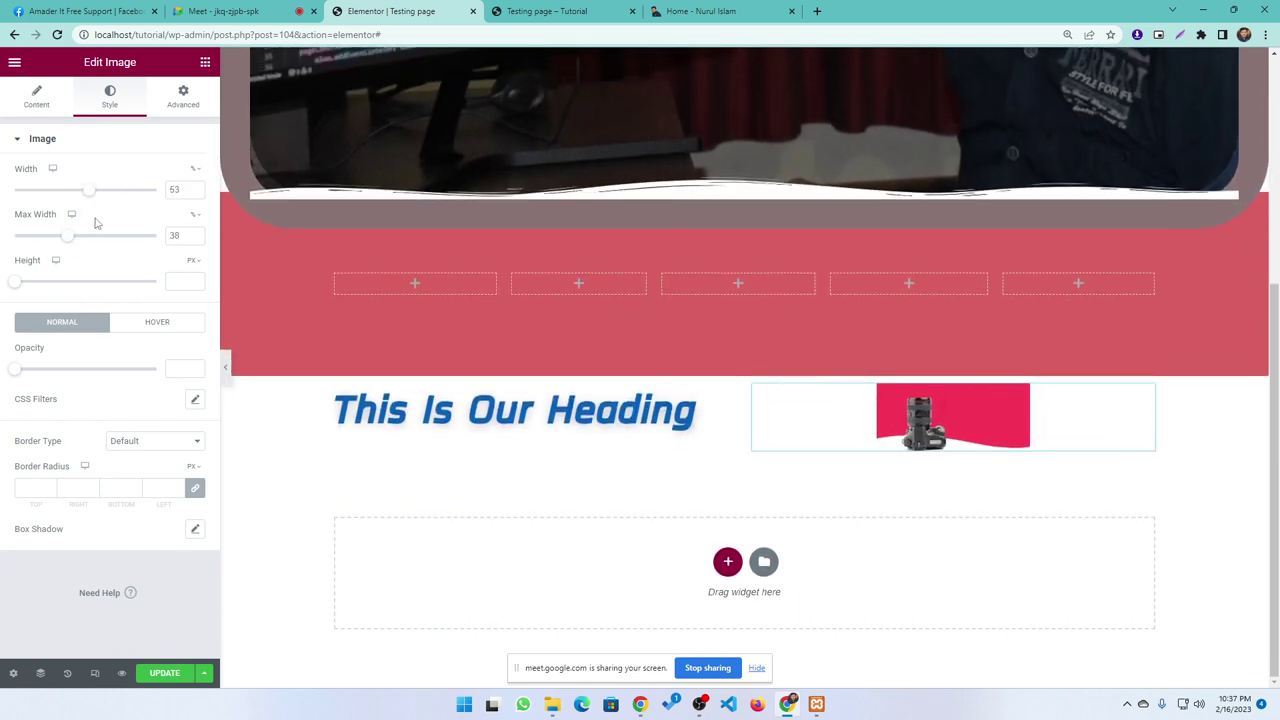
drag(94, 192, 106, 249)
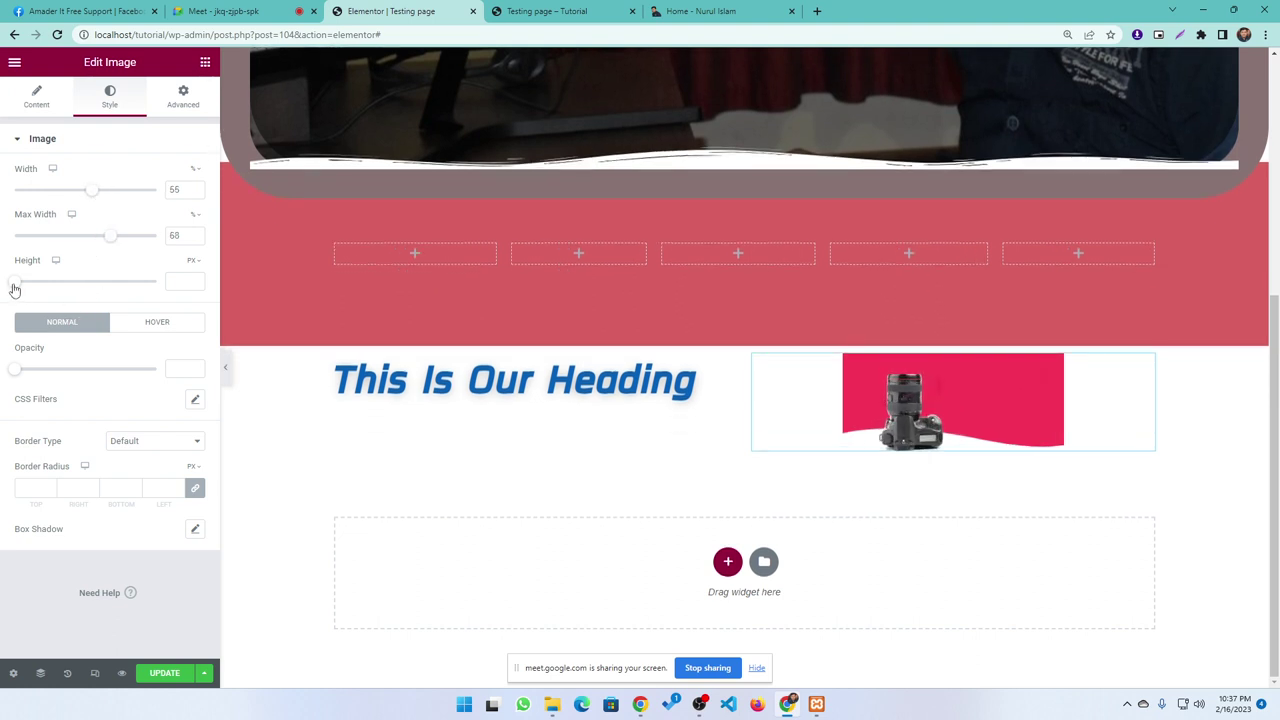
- Set the camera image's height to 179 px and its object fit to Fill
drag(14, 289, 65, 289)
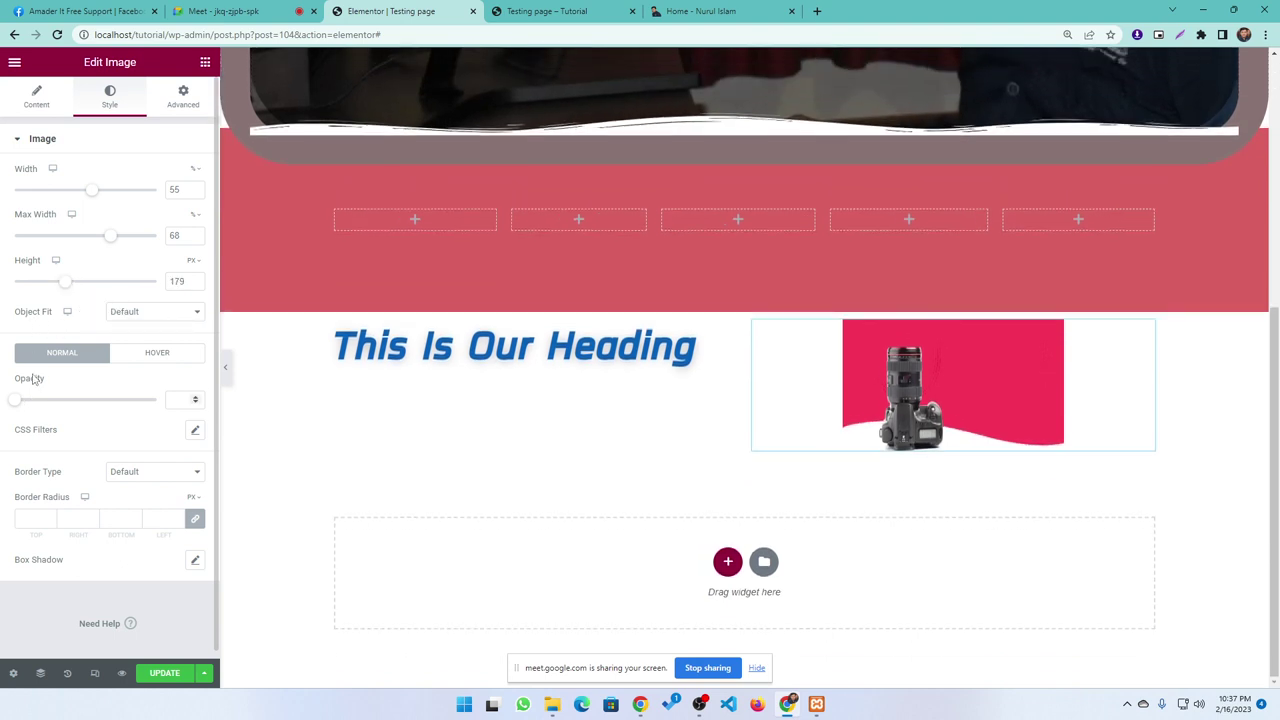
click(135, 316)
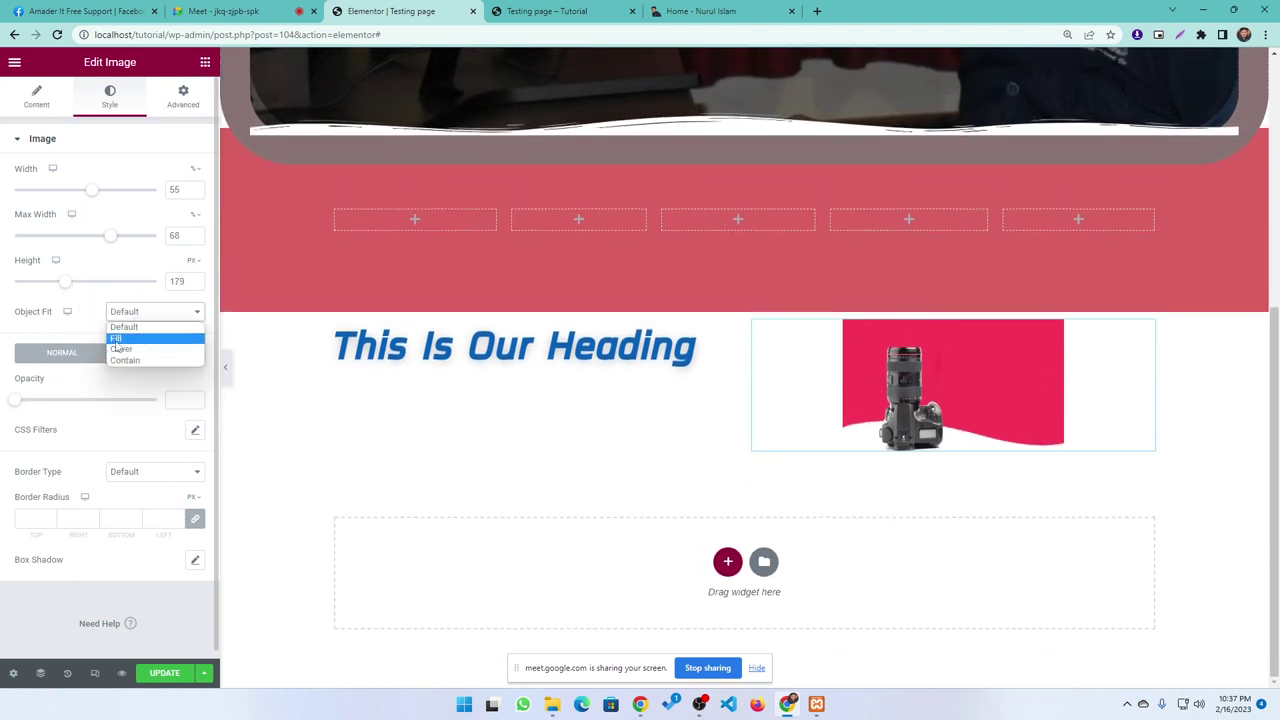
click(117, 339)
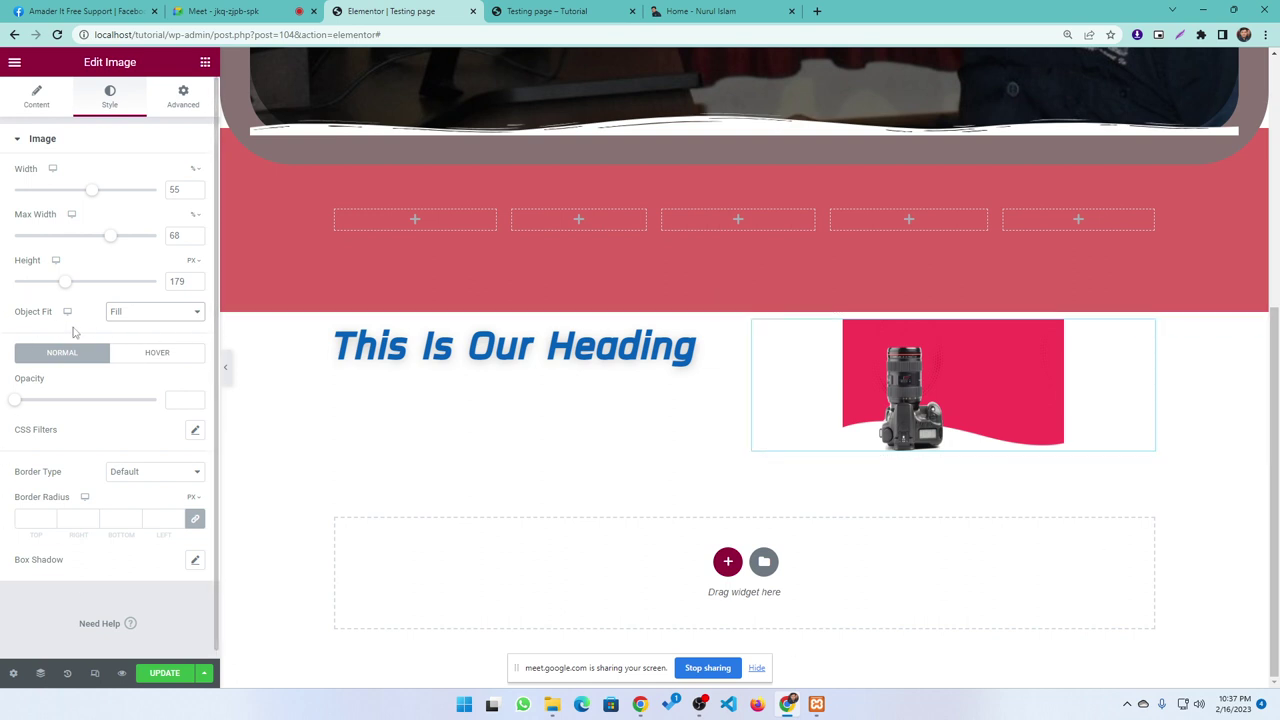
- Set the camera image's opacity to 0.31 in the normal state and 1 on hover
scroll(35, 192, down, 1)
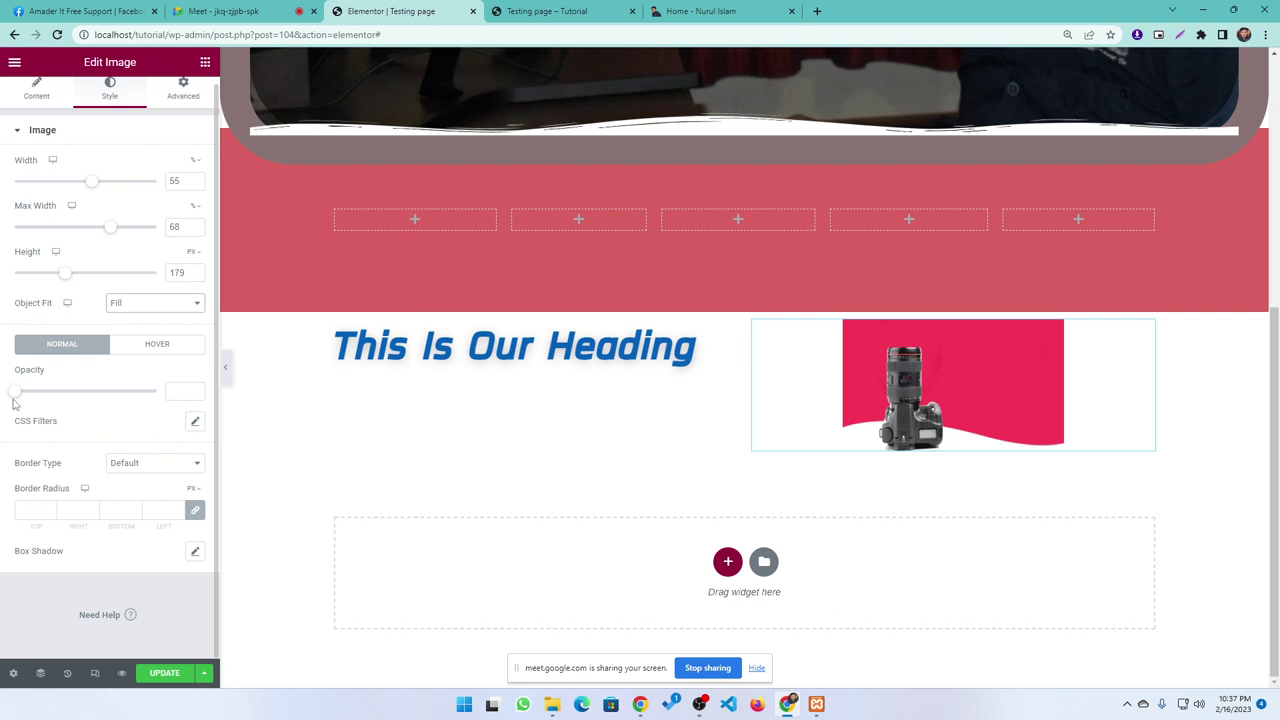
drag(14, 396, 47, 392)
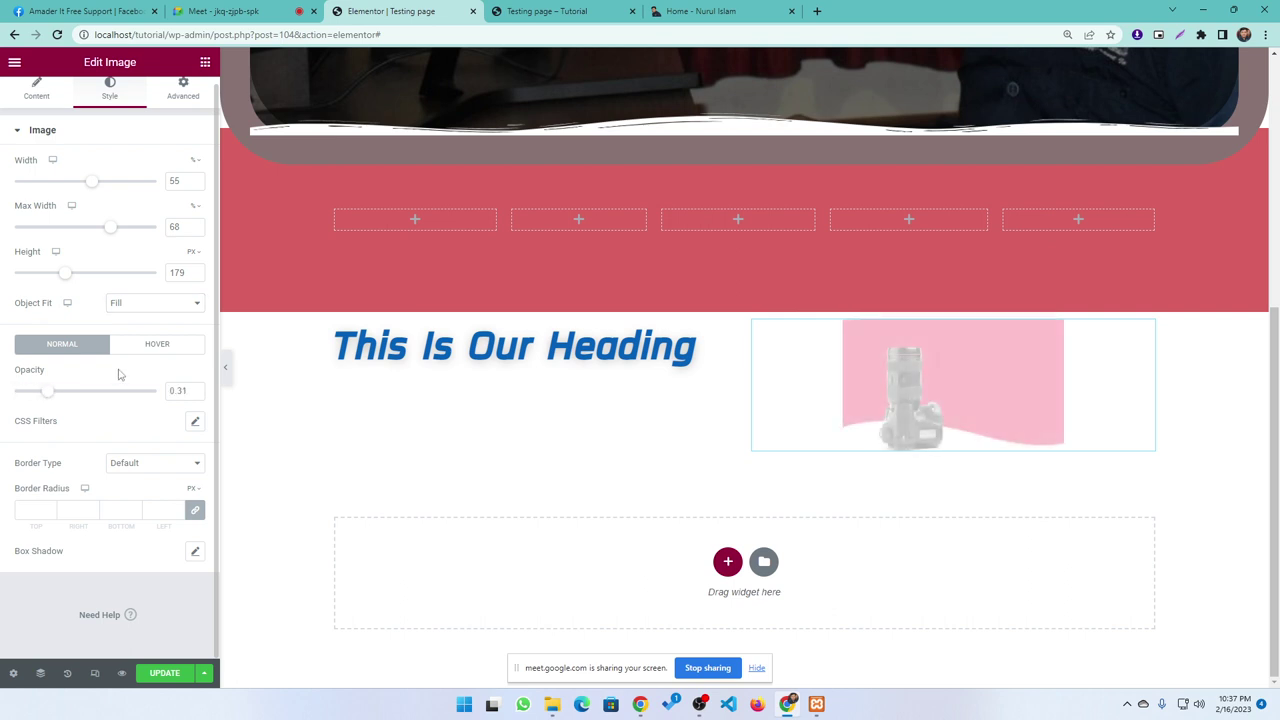
click(145, 350)
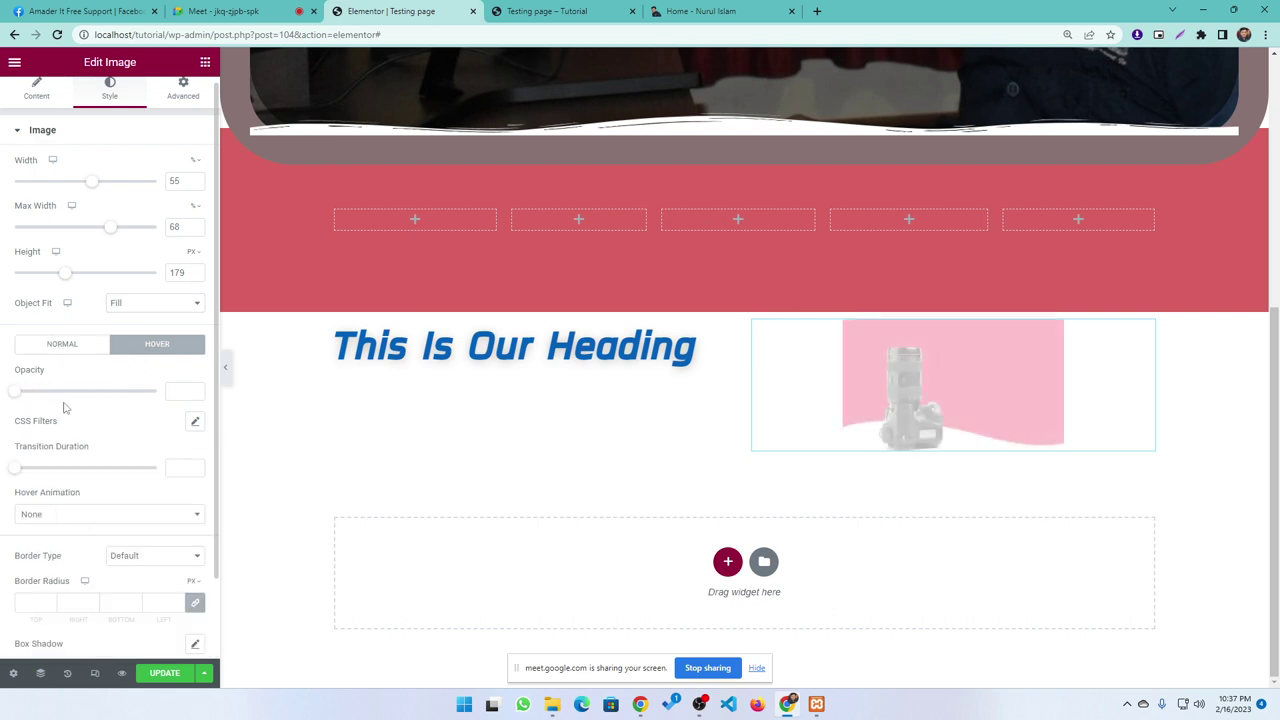
click(183, 391)
text(1)
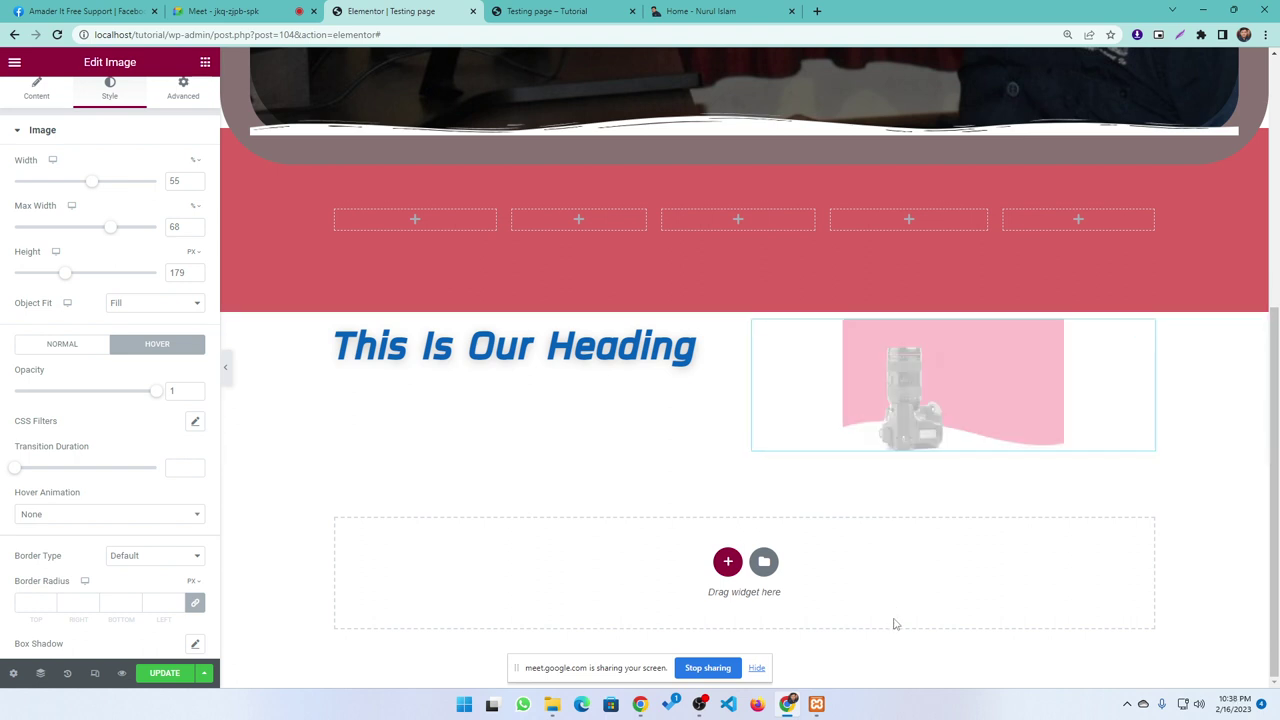
- In the image's normal-state CSS filters, try a 1.4 blur, set brightness to 59 and return the blur to 0
click(85, 350)
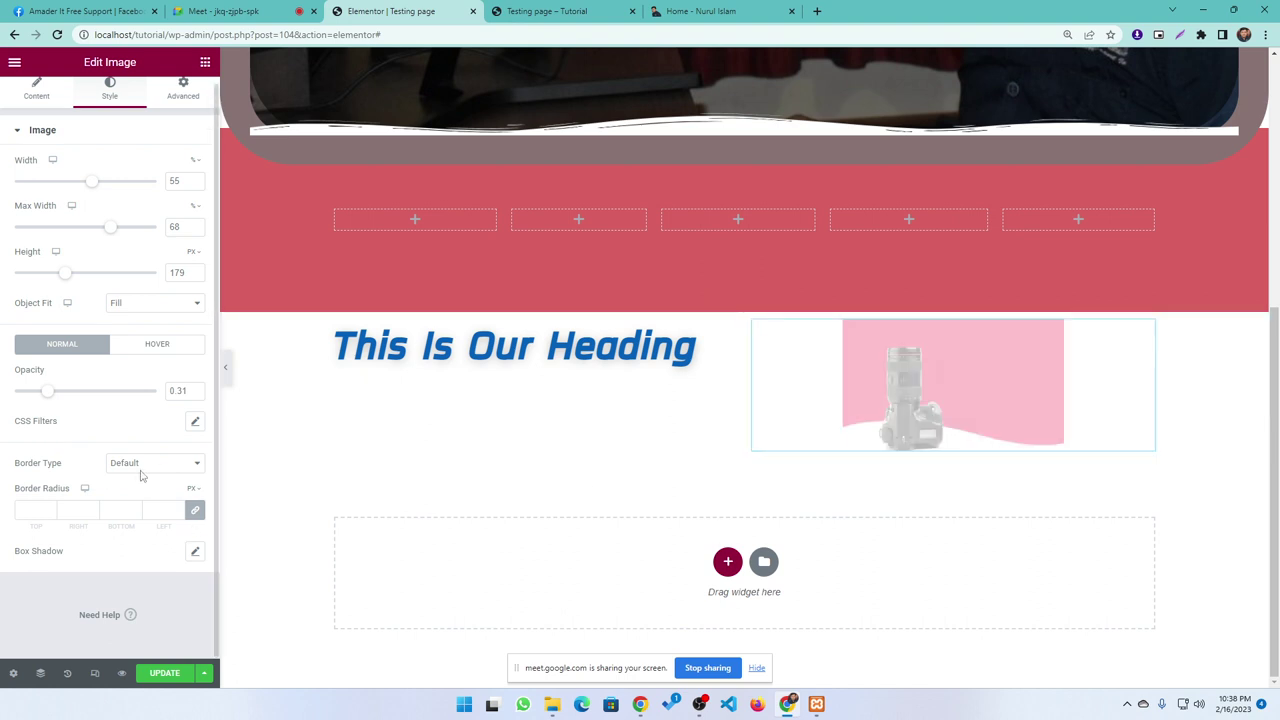
click(195, 421)
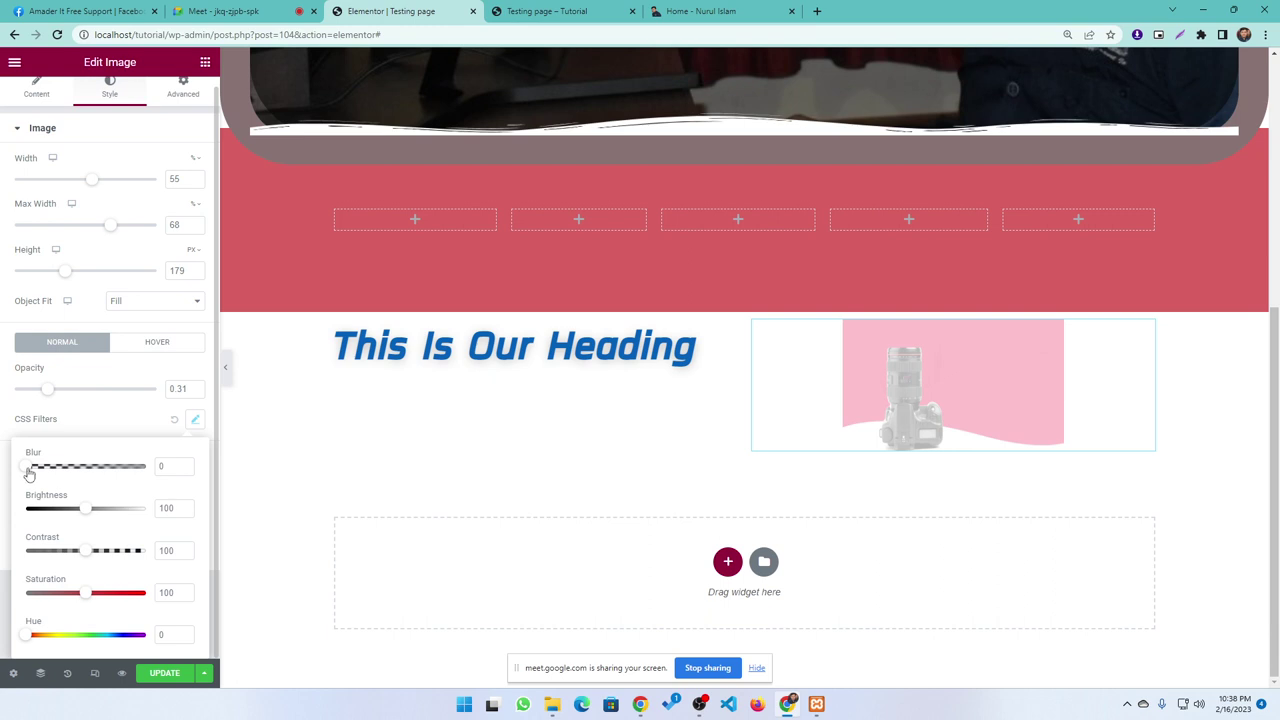
drag(28, 466, 39, 466)
drag(82, 512, 60, 514)
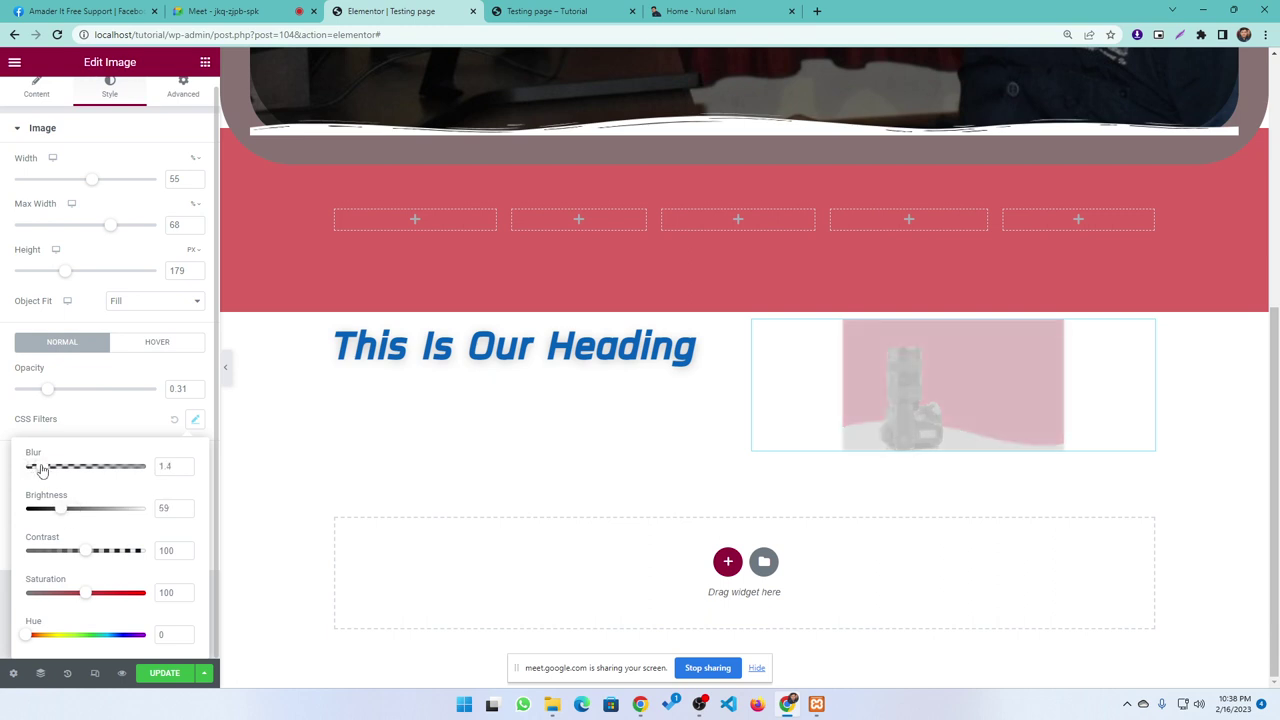
drag(39, 467, 14, 474)
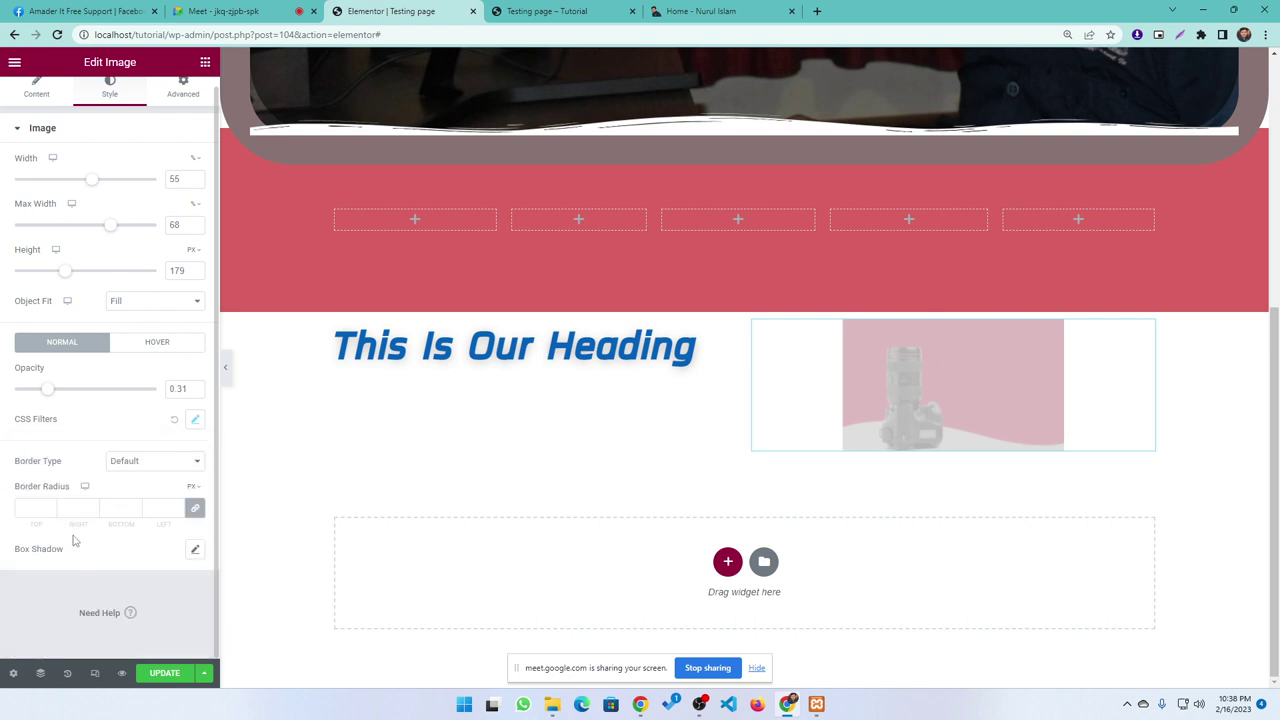
- Set the image's CSS filters to contrast 29, saturation 39 and hue 162
click(195, 419)
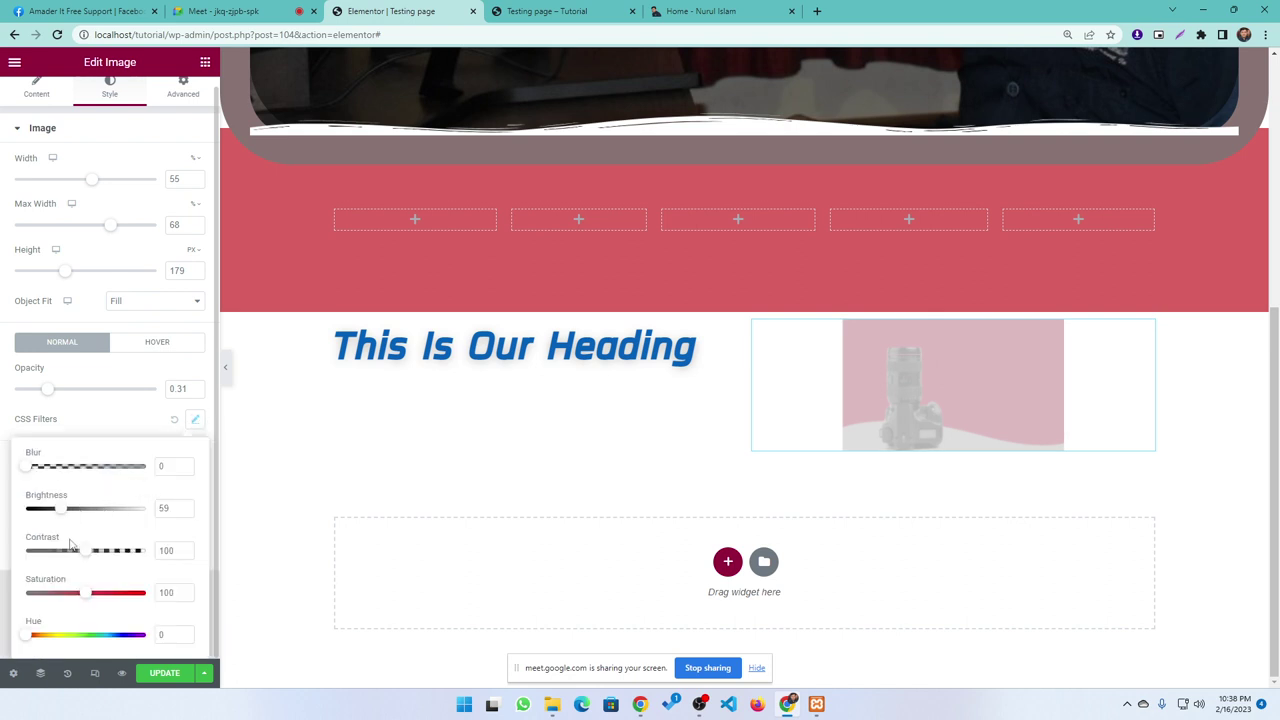
drag(82, 551, 39, 552)
drag(86, 595, 81, 636)
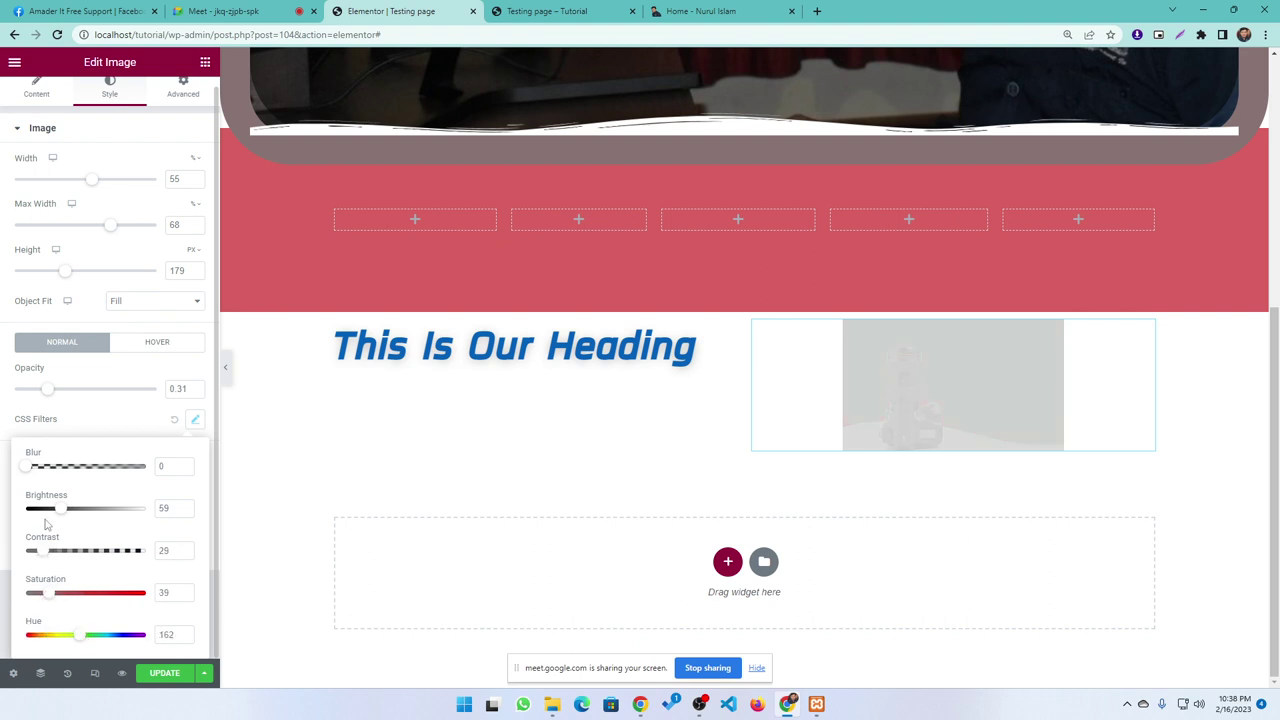
- Raise the camera image's normal-state CSS filters to brightness 194 and contrast 192
drag(60, 510, 143, 516)
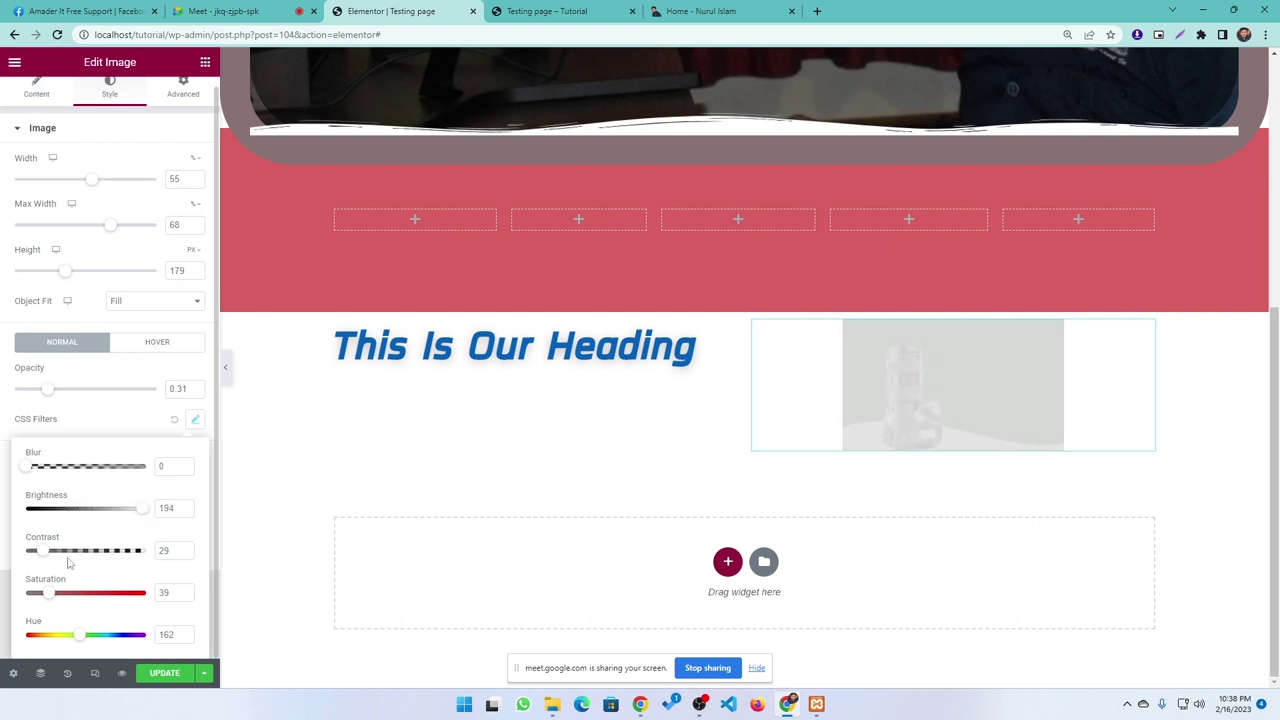
drag(43, 551, 141, 567)
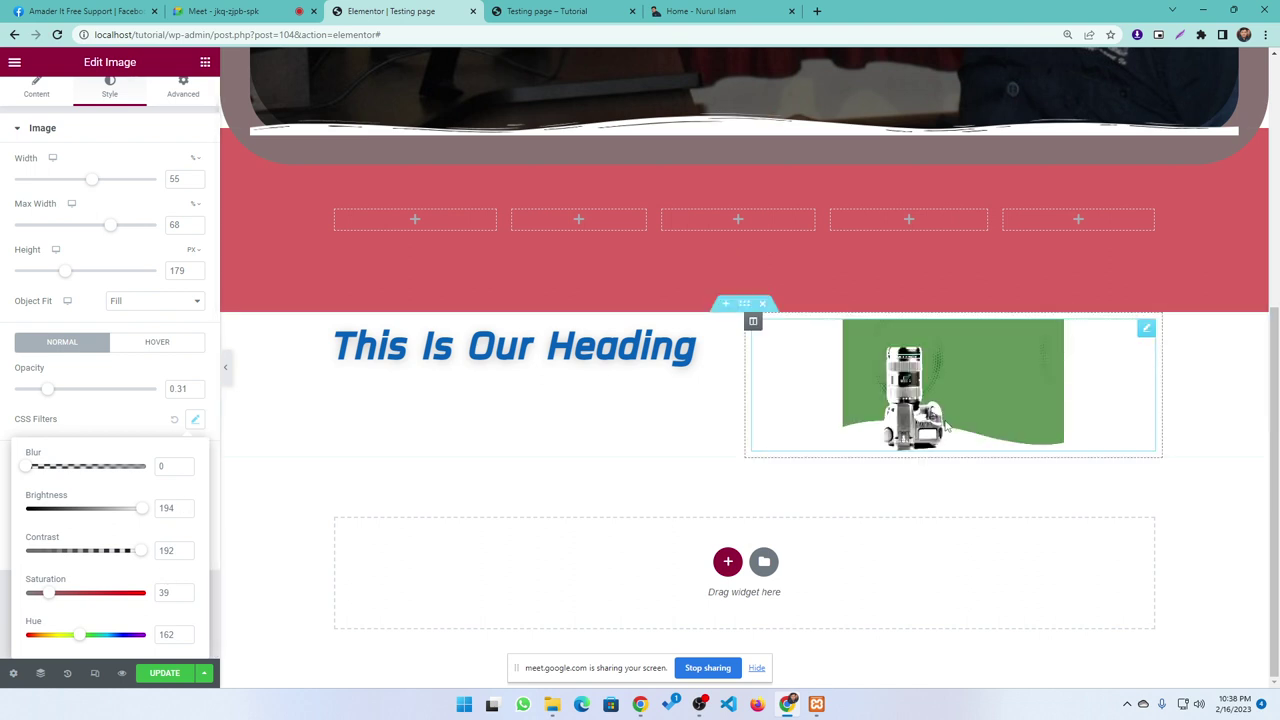
click(155, 427)
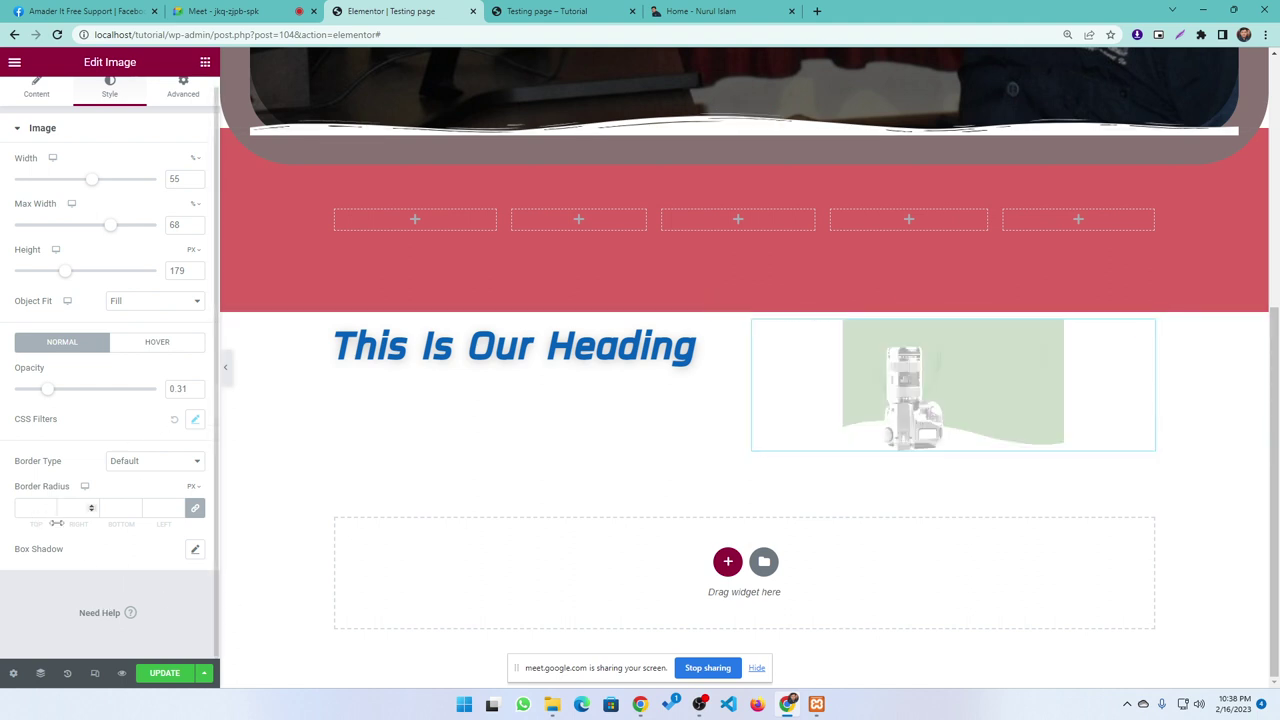
- Set the camera image's border radius to 81 px on all four corners
click(49, 509)
text(1)
double_click(49, 509)
text(19)
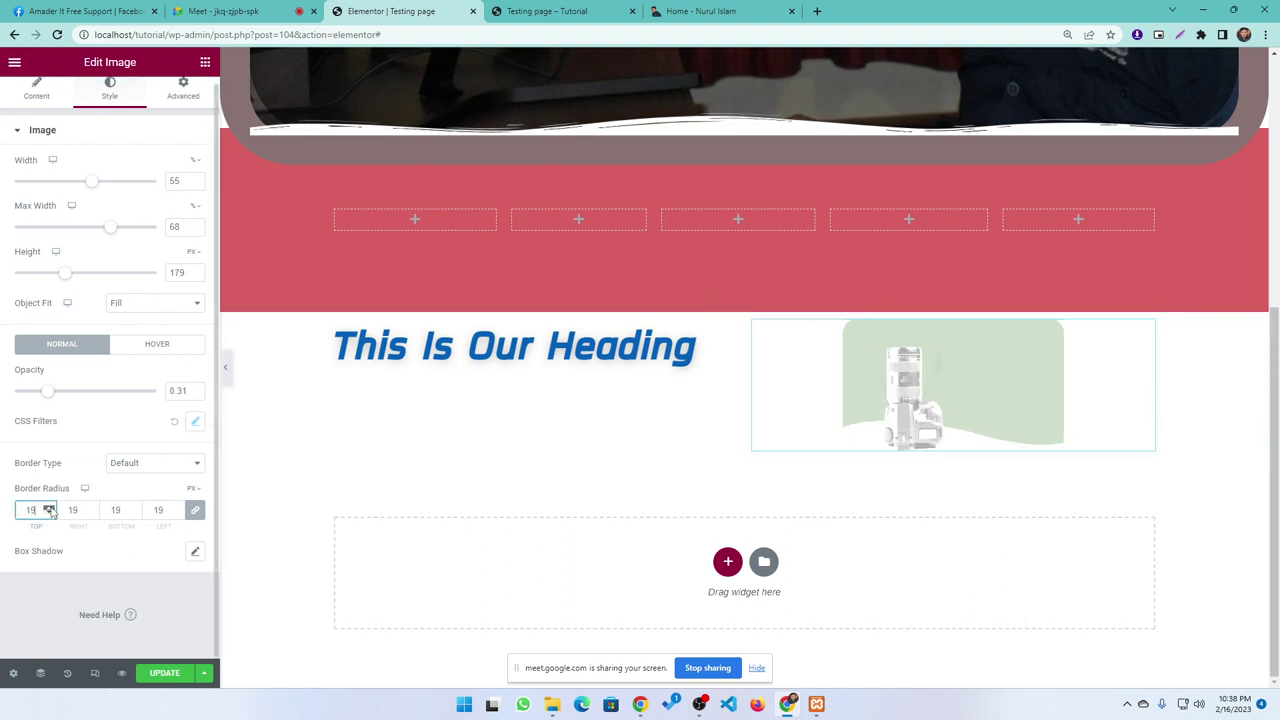
drag(49, 508, 49, 508)
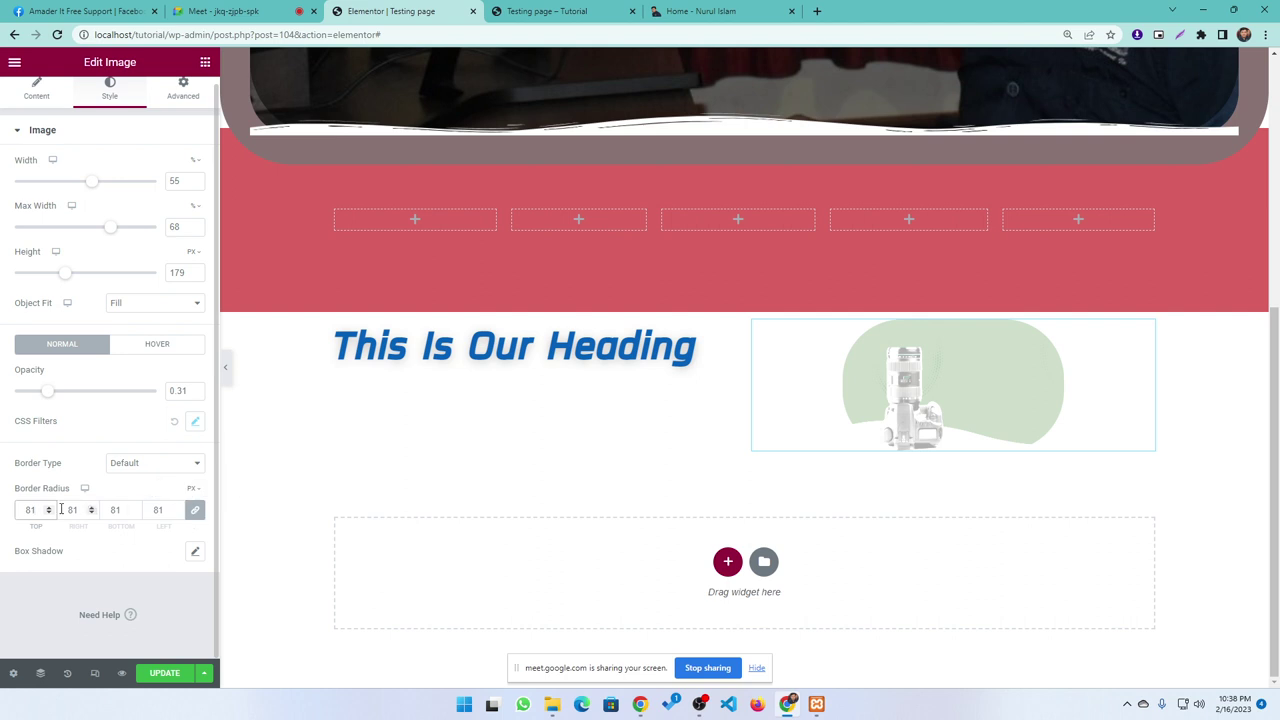
- Unlink the image's border radius values and set top to 110, right to 45 and bottom to 64 px
click(195, 511)
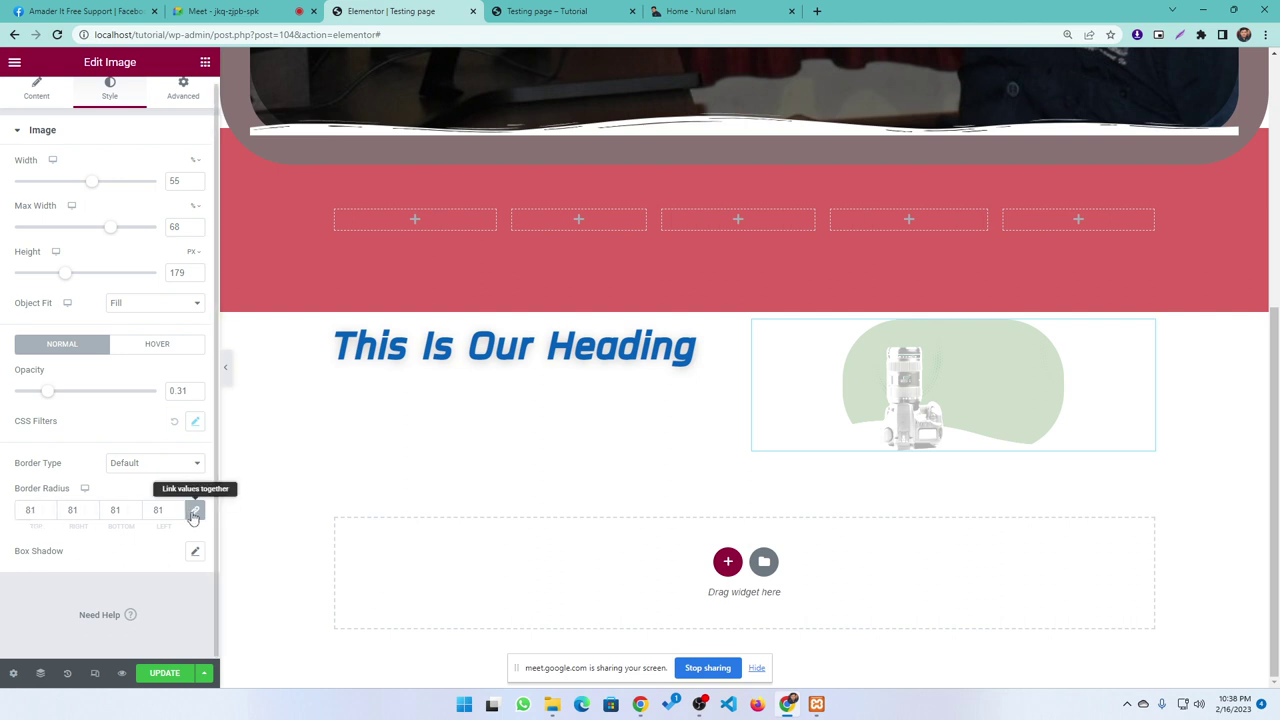
click(49, 508)
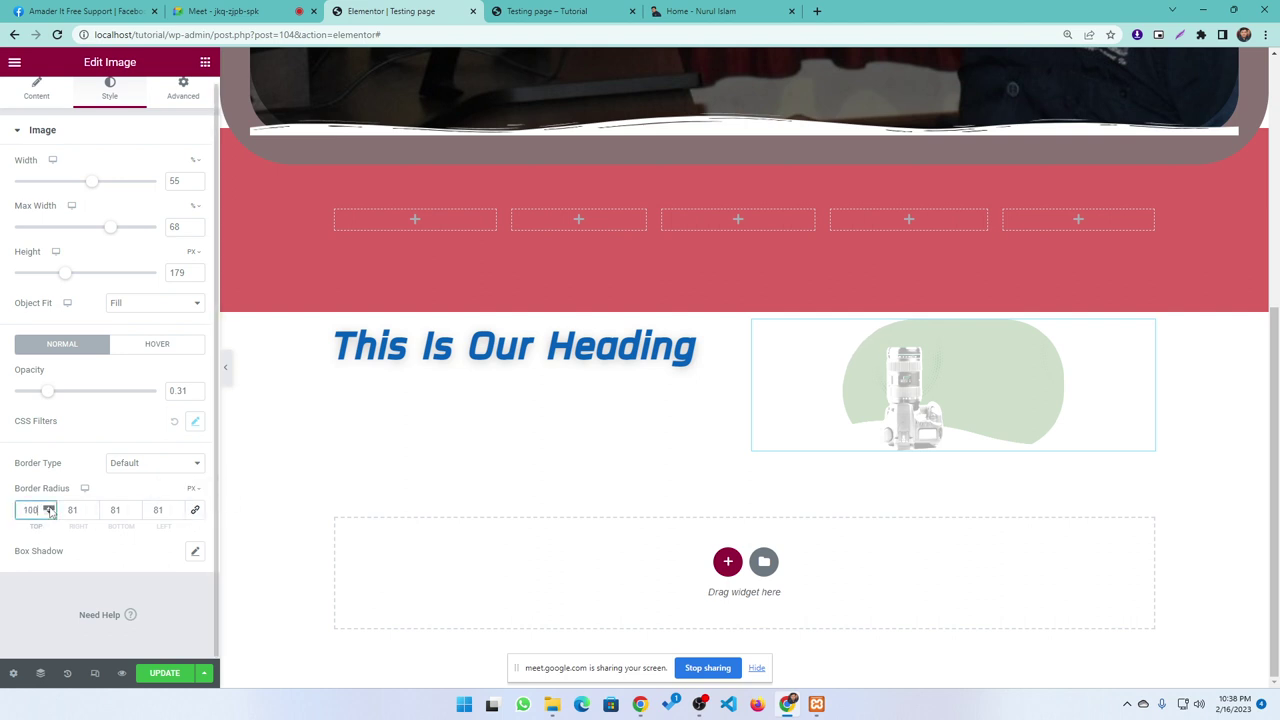
click(91, 513)
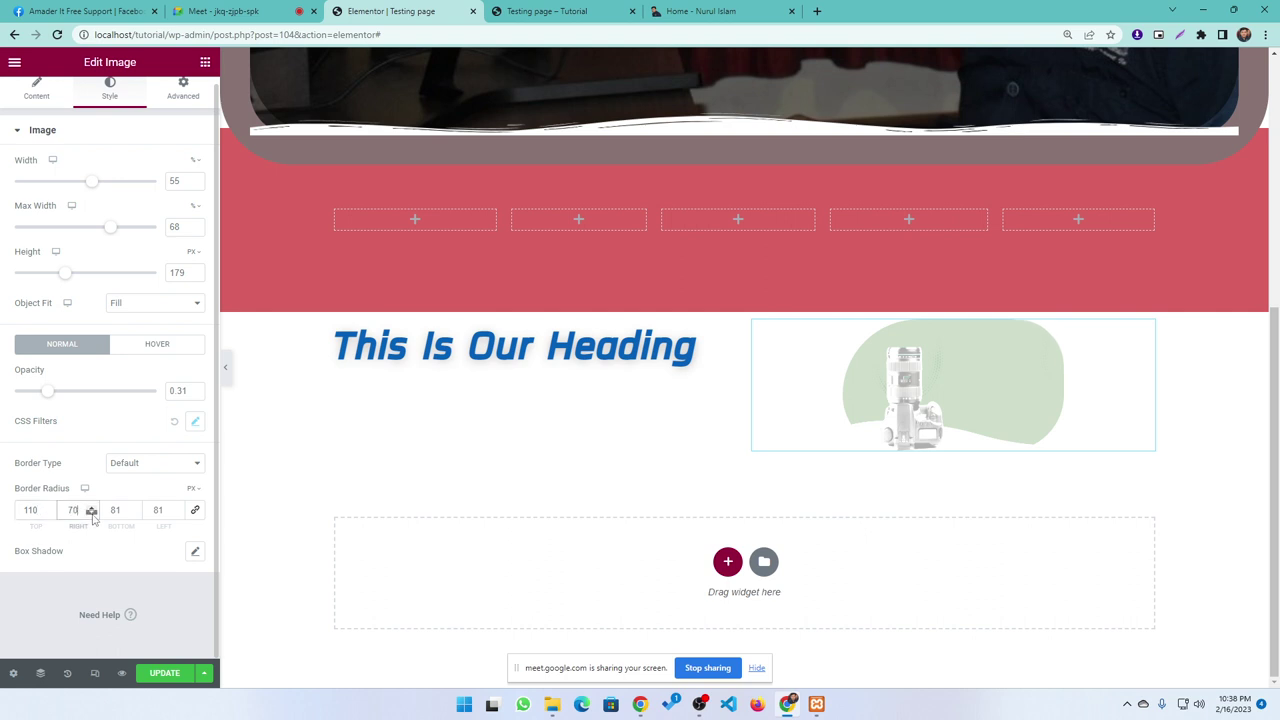
click(92, 514)
click(134, 512)
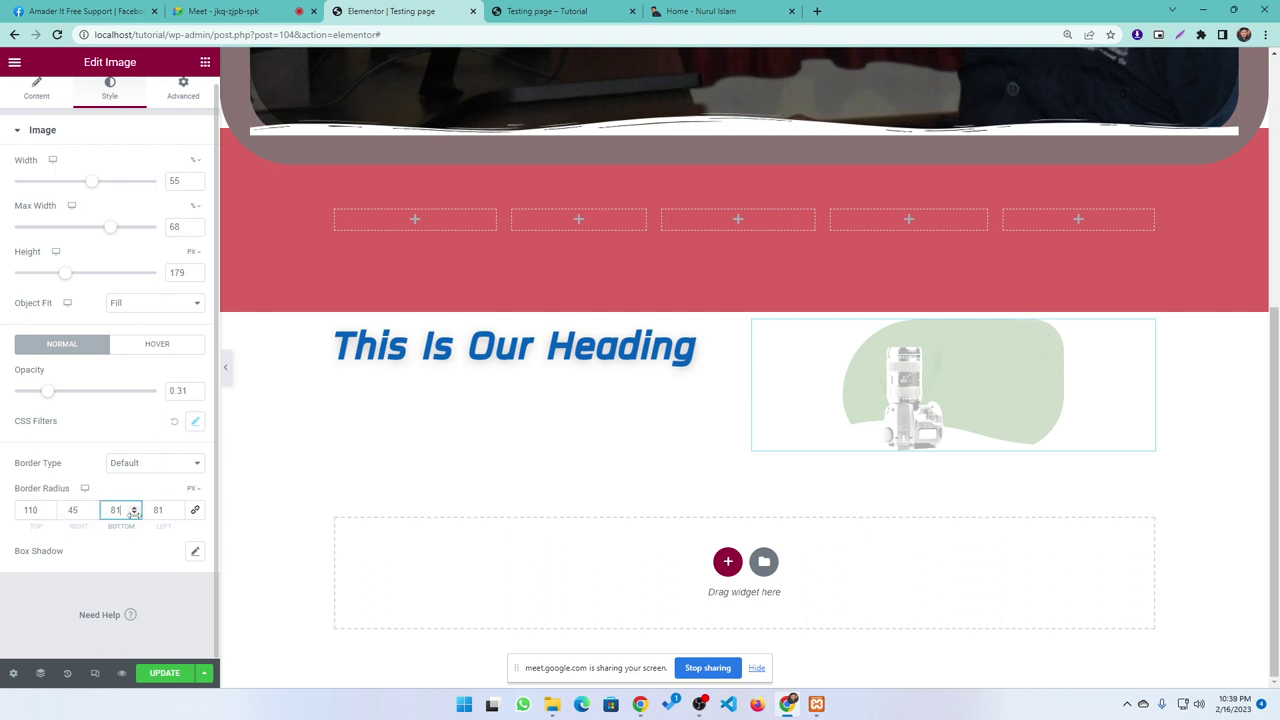
click(134, 513)
- Examine the hero photo's rounded shape on the portfolio homepage, and view the camera image's advanced settings back in the Elementor editor
click(700, 11)
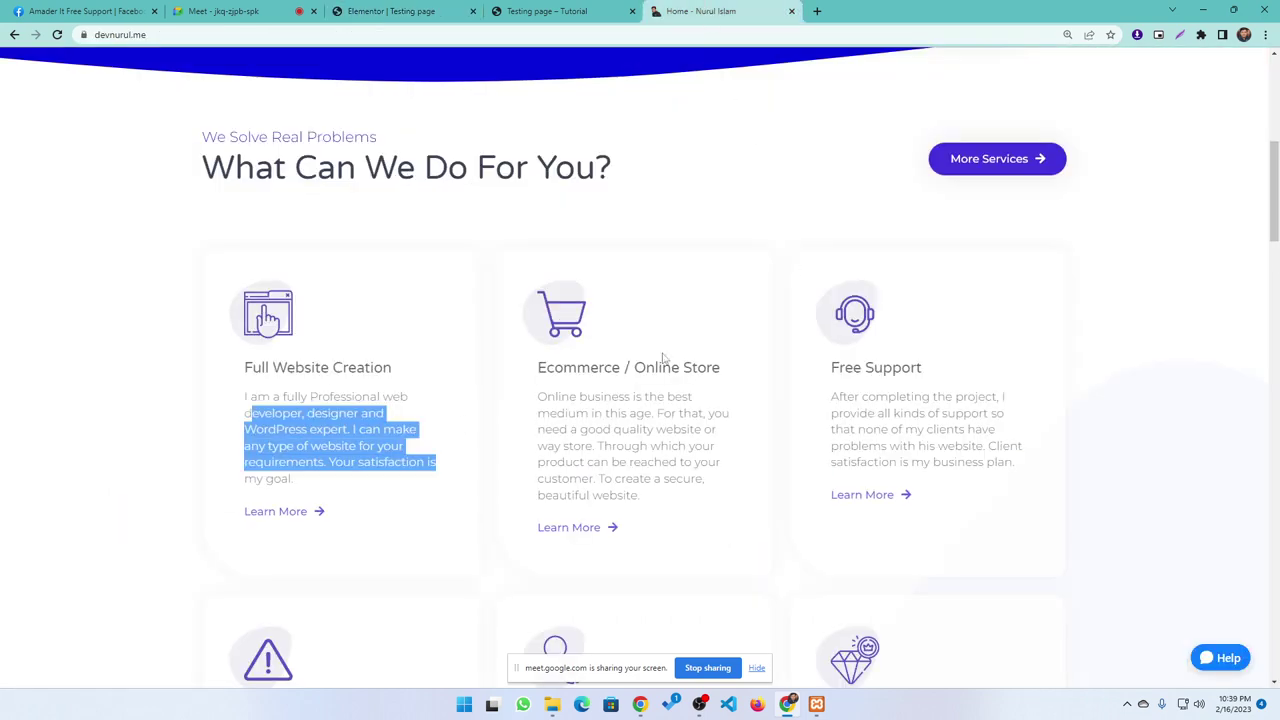
scroll(659, 367, up, 5)
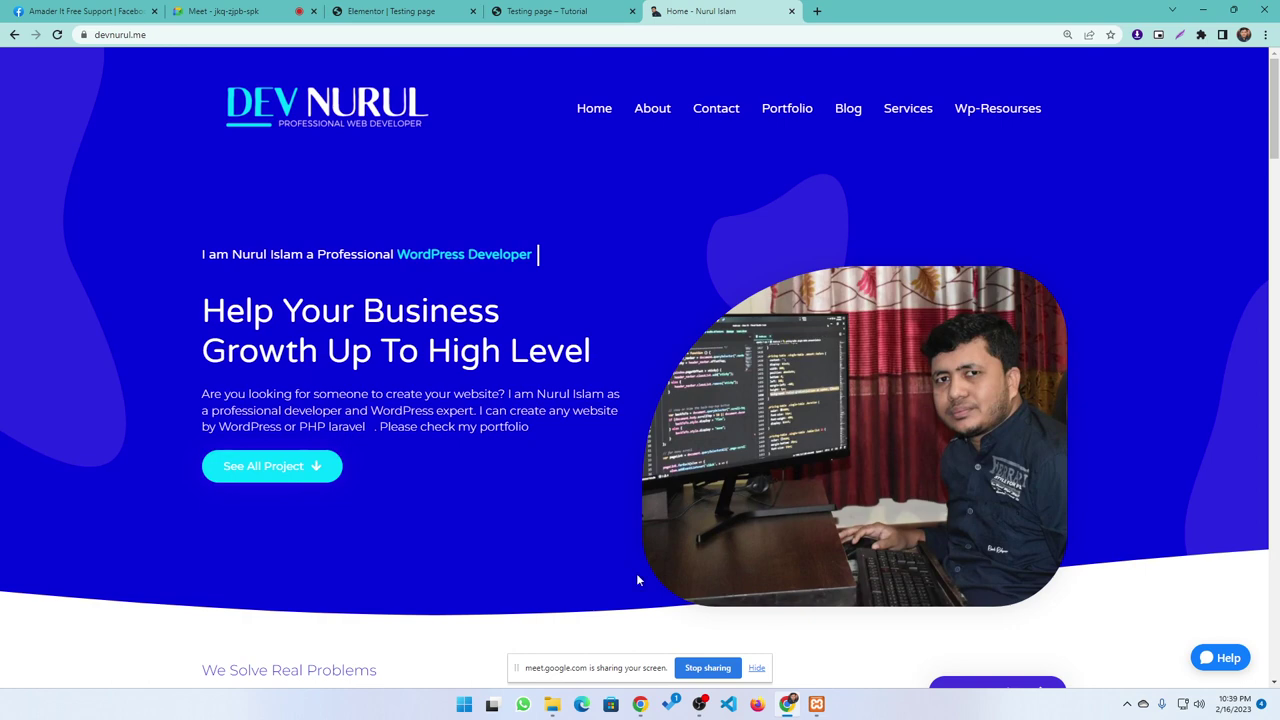
click(540, 11)
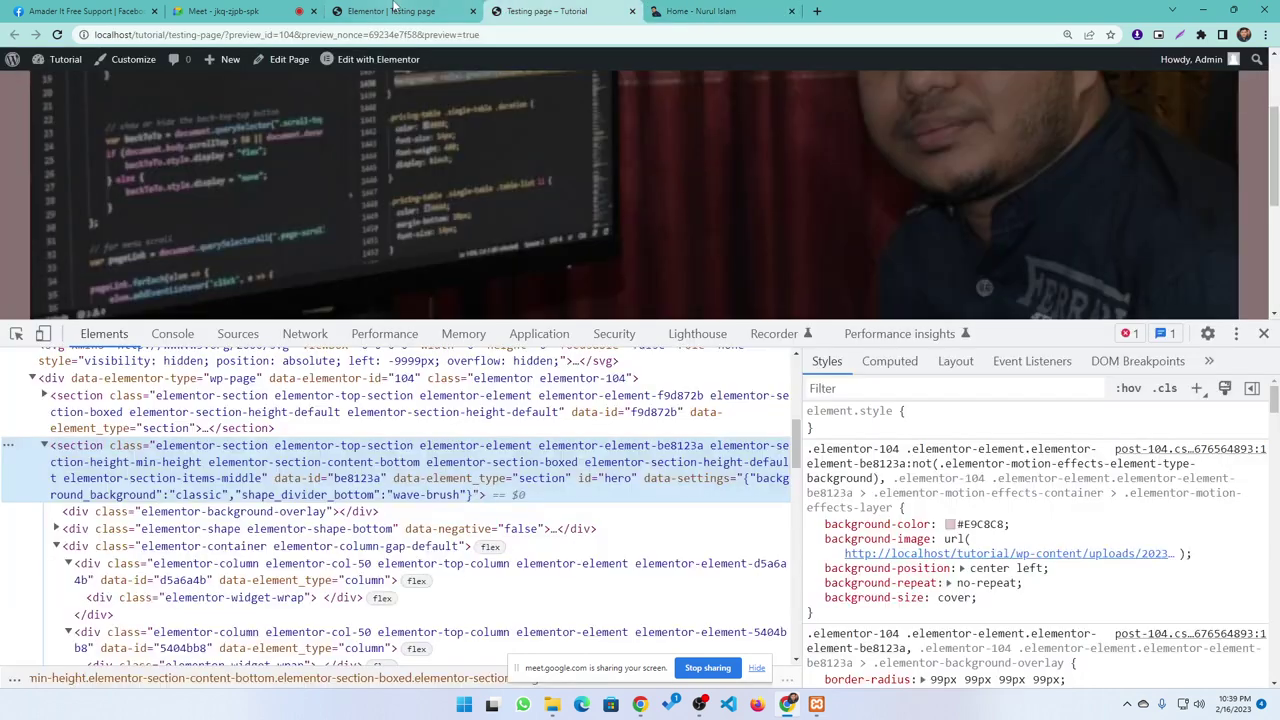
click(395, 8)
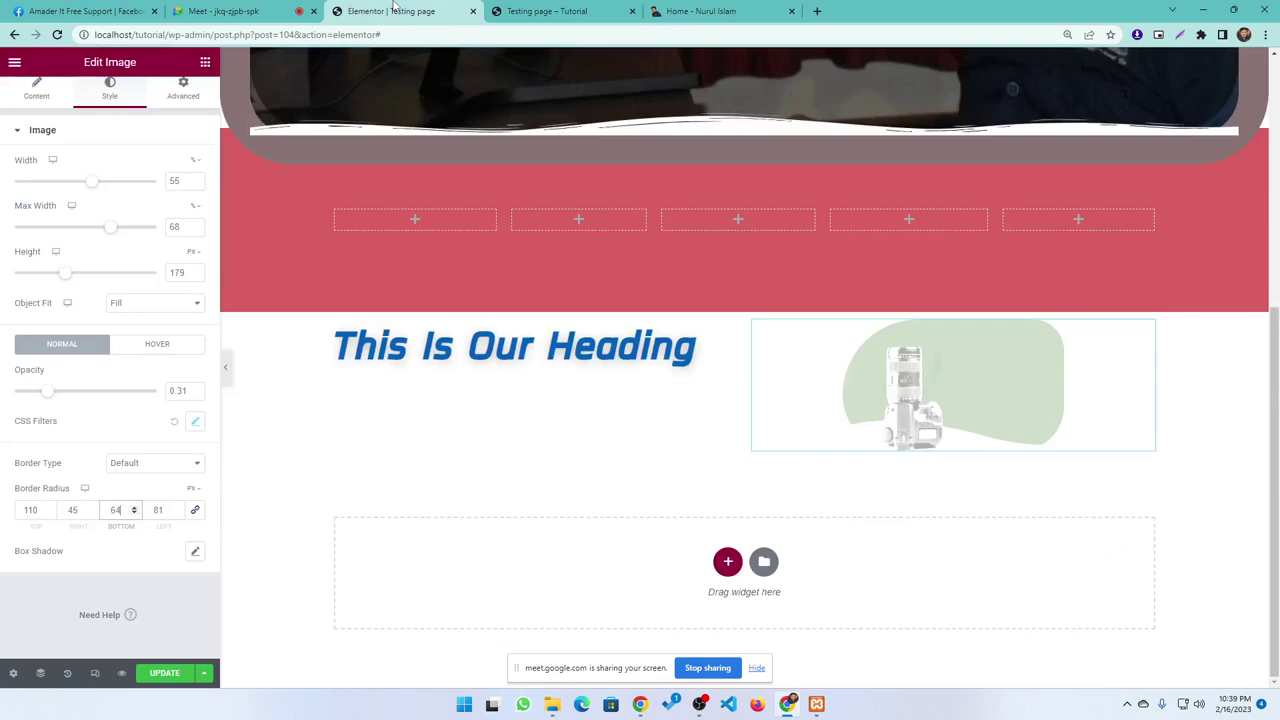
click(184, 97)
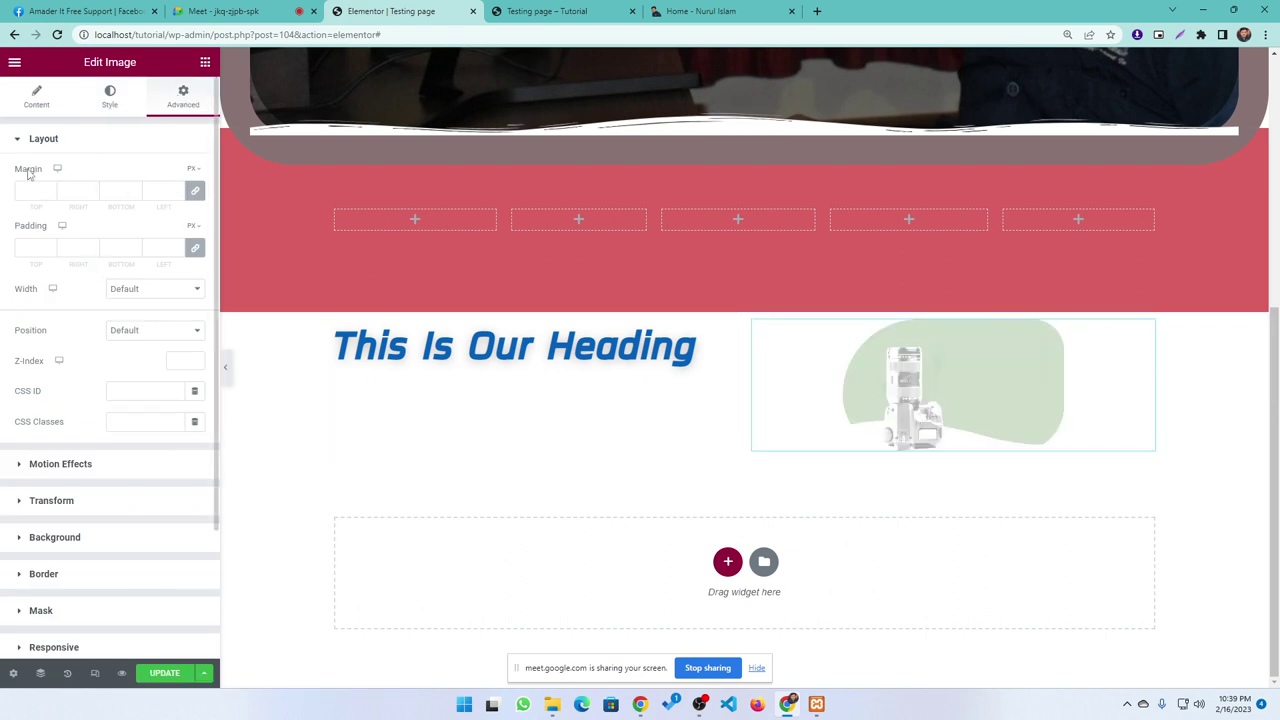
- Add a one-column section below the heading and image section and bring back the widget list
click(205, 62)
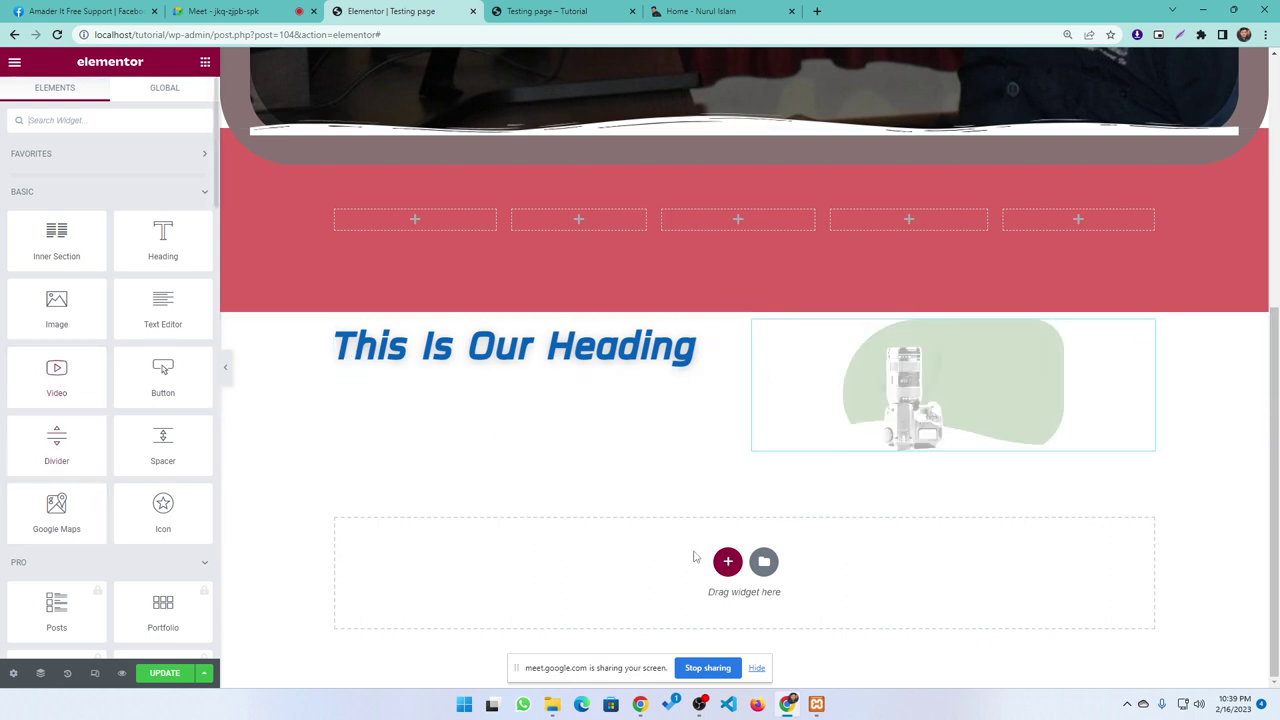
click(727, 563)
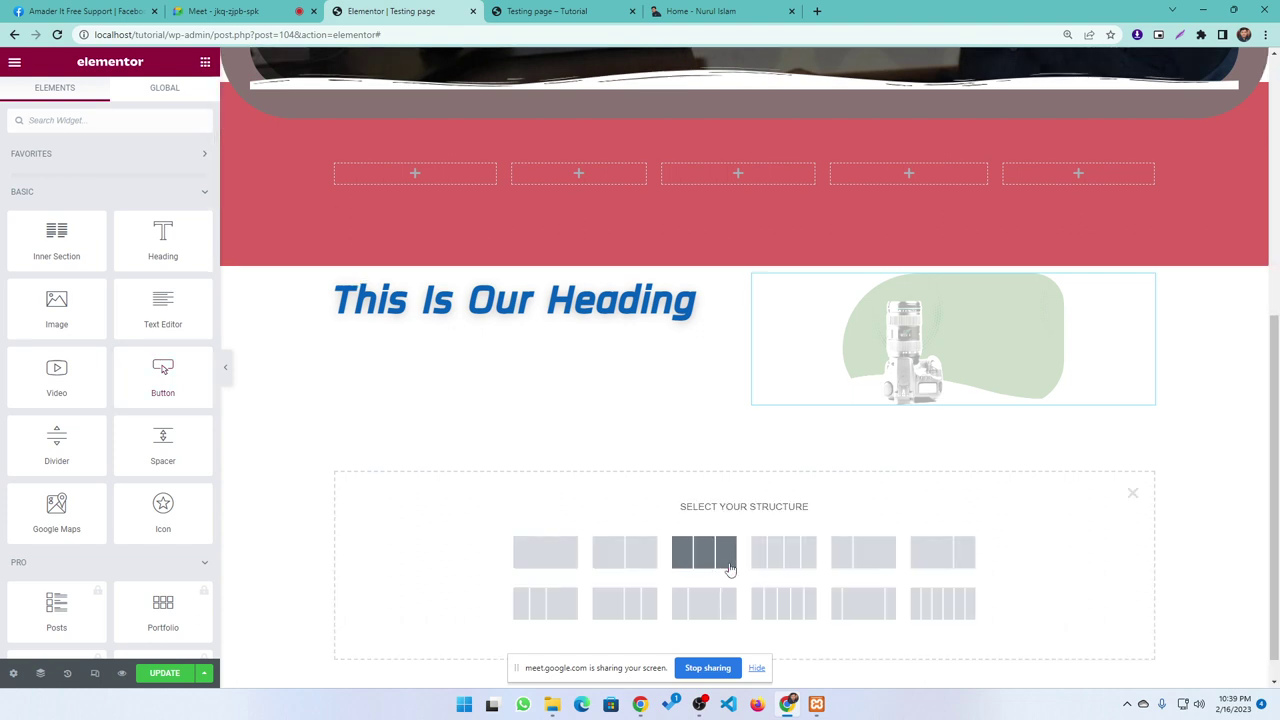
click(560, 558)
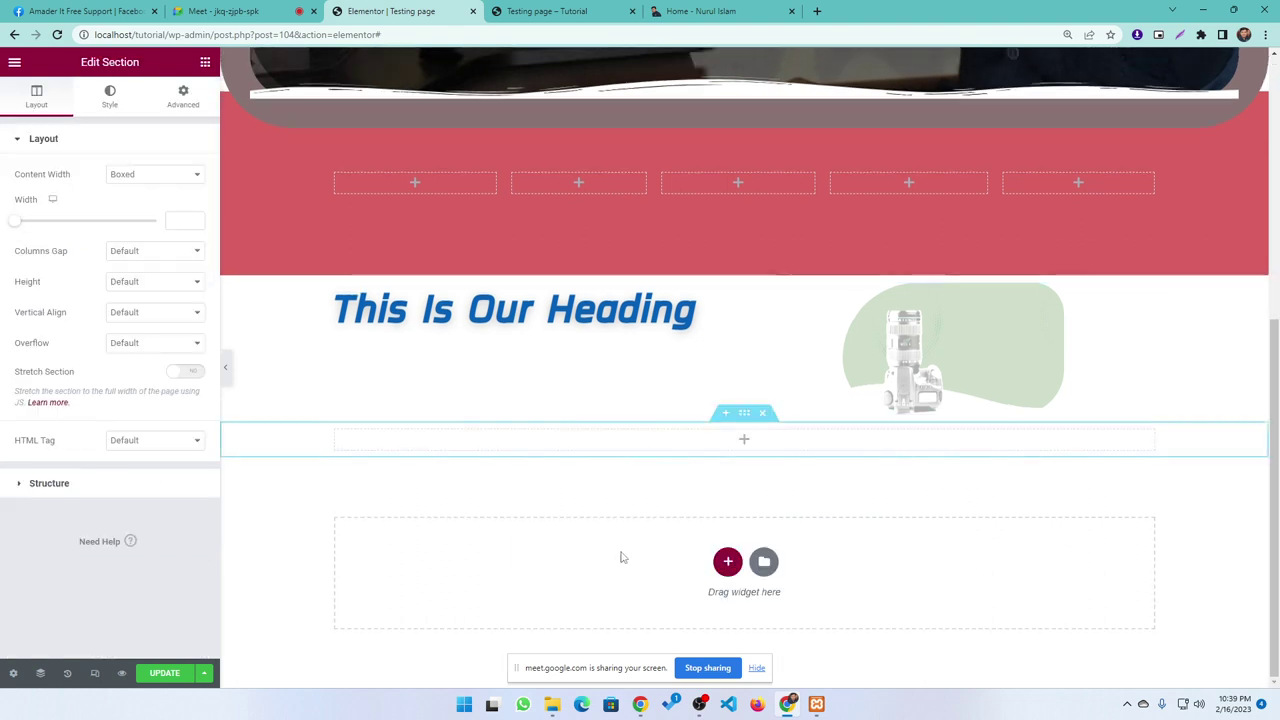
click(186, 94)
click(205, 62)
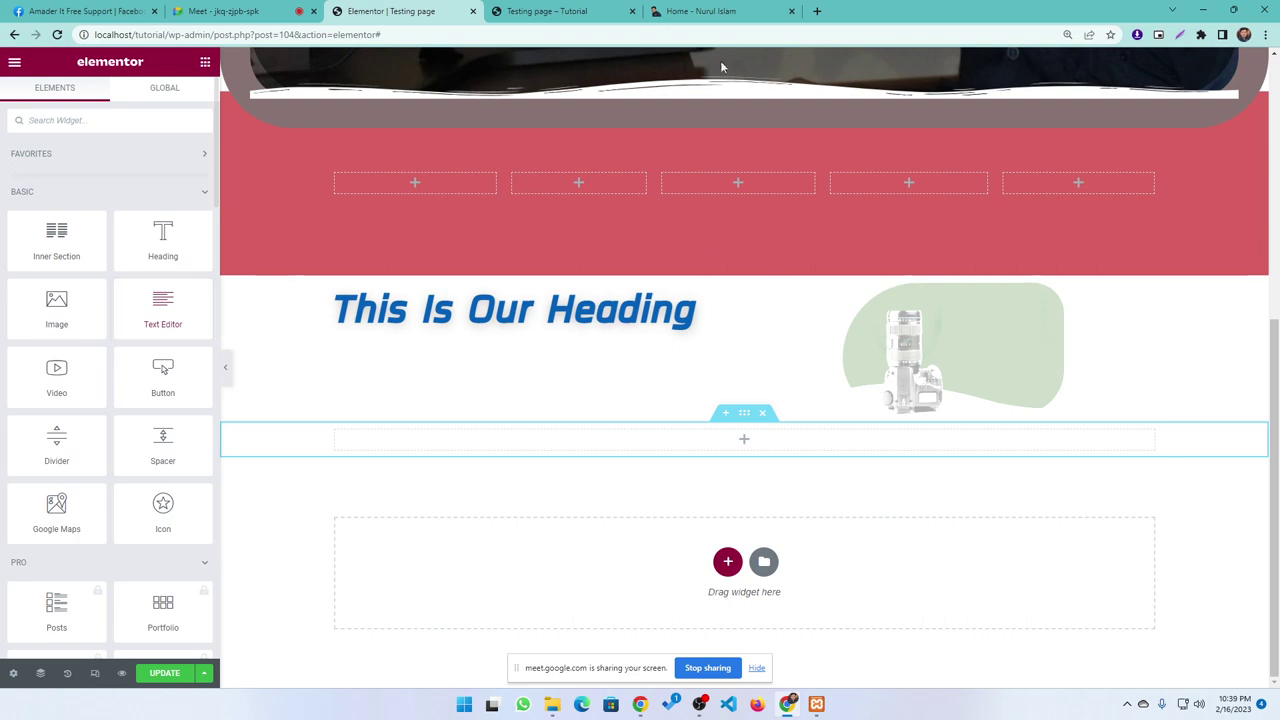
- Examine the hero text and the service card descriptions on the portfolio homepage as examples of text content
click(700, 11)
scroll(477, 358, down, 3)
scroll(477, 358, up, 1)
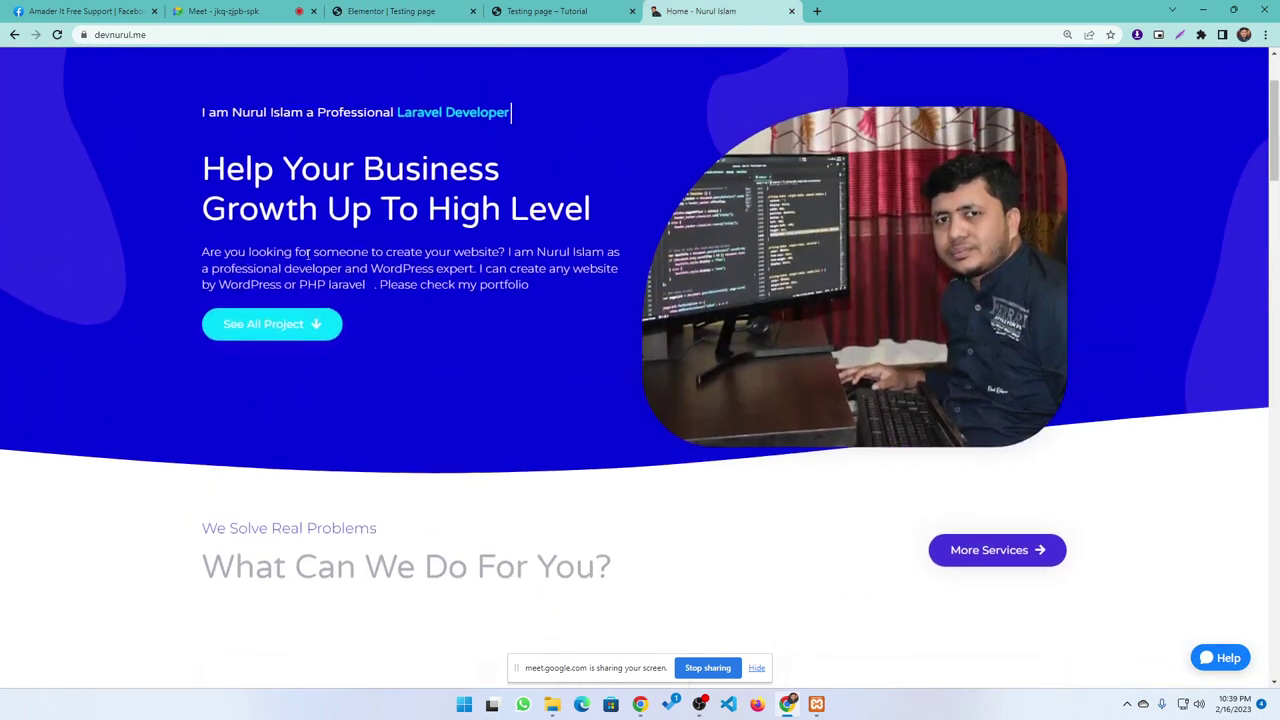
drag(200, 118, 556, 304)
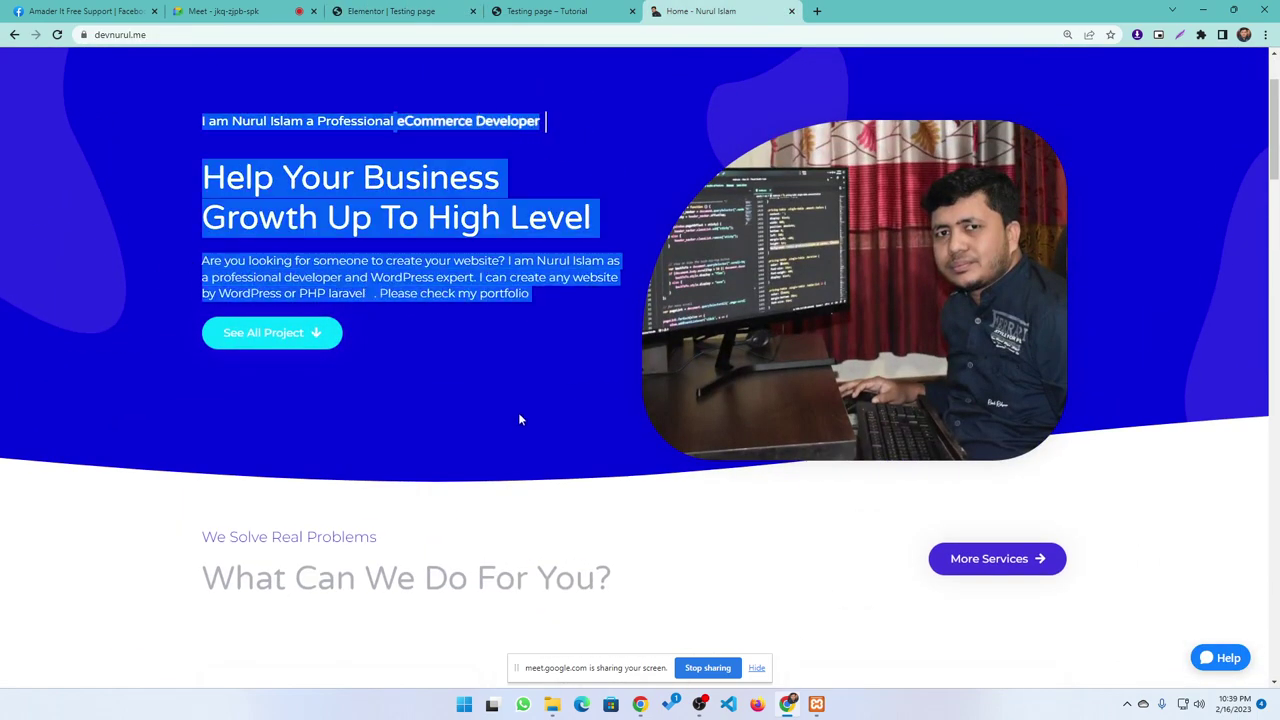
scroll(520, 410, down, 5)
drag(298, 340, 249, 266)
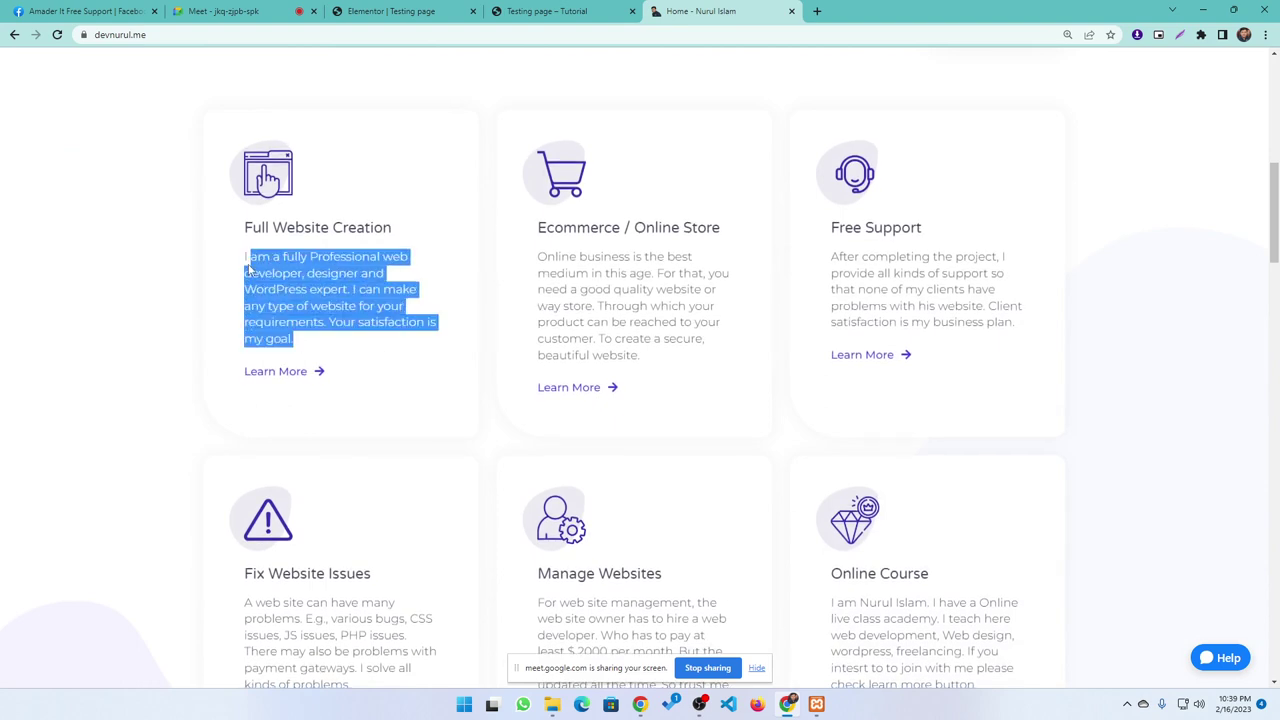
scroll(590, 474, down, 2)
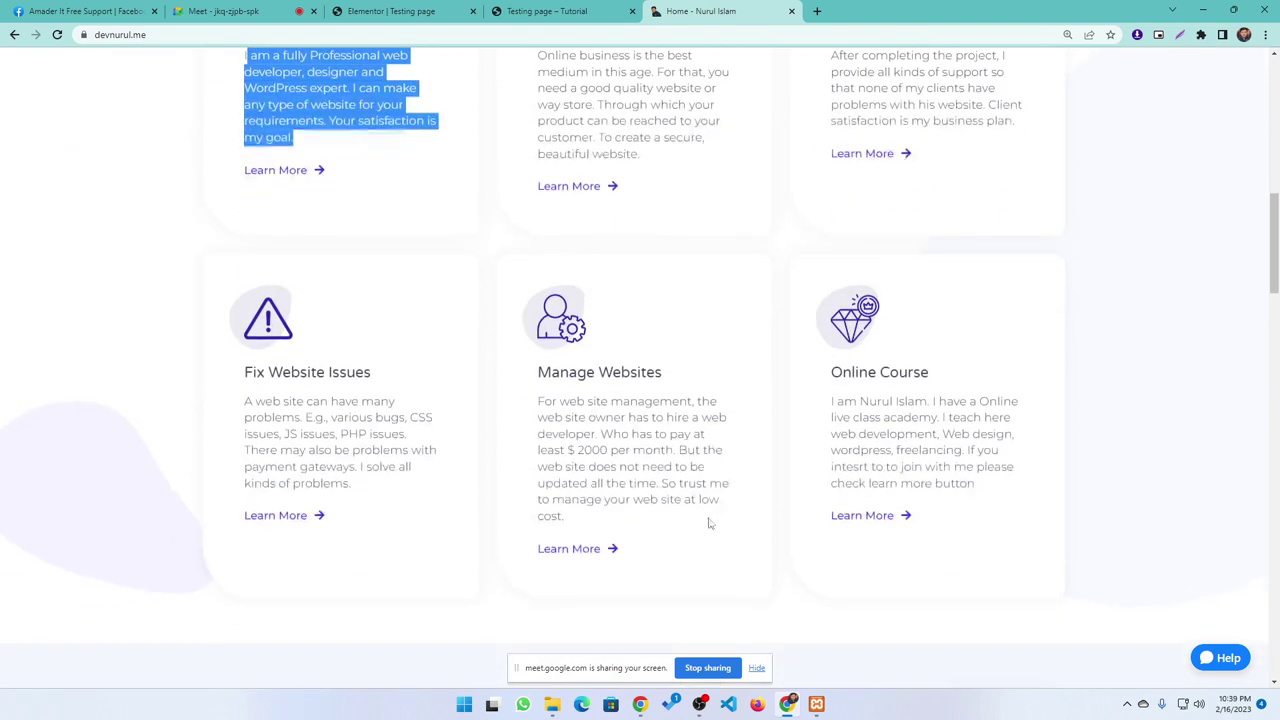
drag(580, 523, 520, 412)
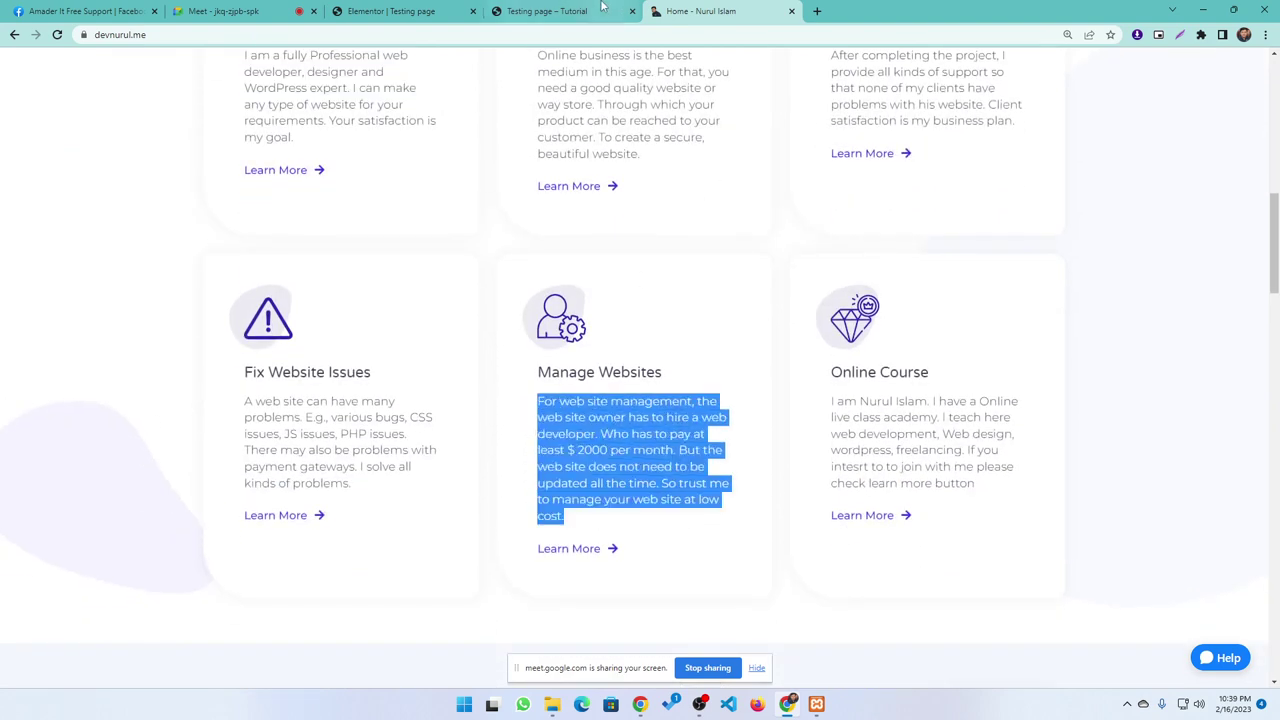
- Close the developer tools on the page preview, and place a Text Editor widget in the new one-column section in the Elementor editor
click(547, 10)
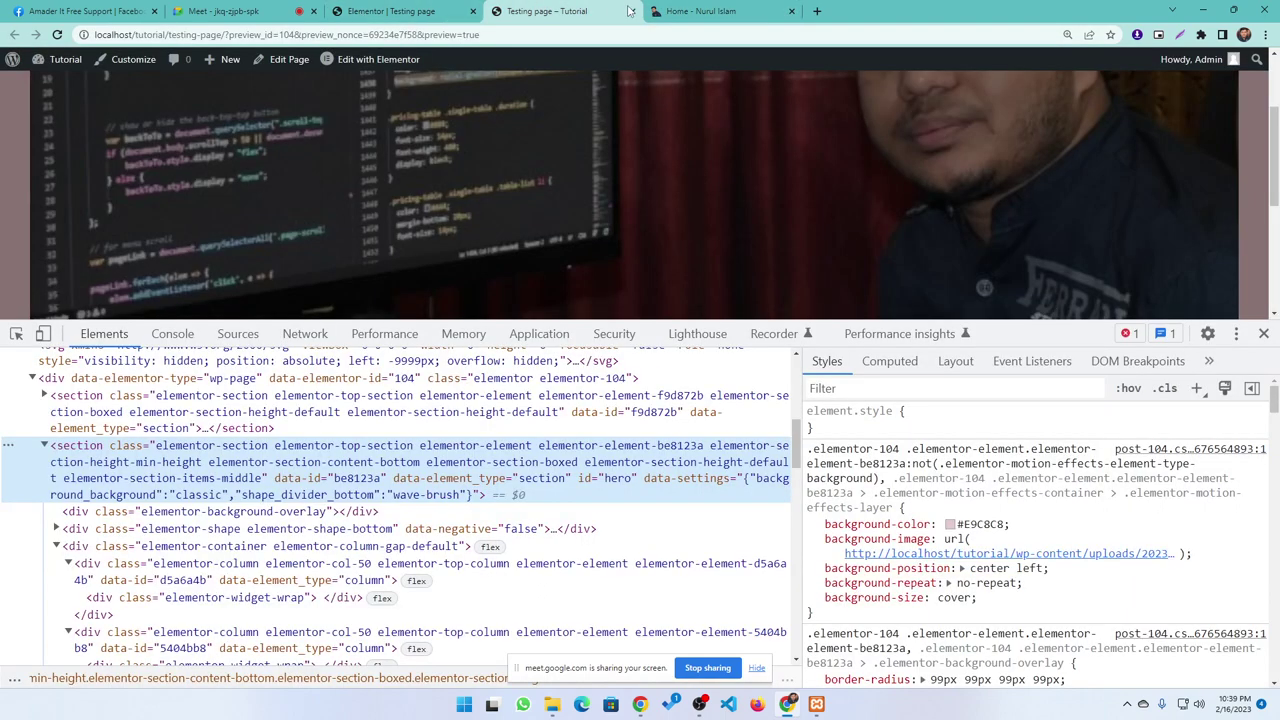
click(1264, 334)
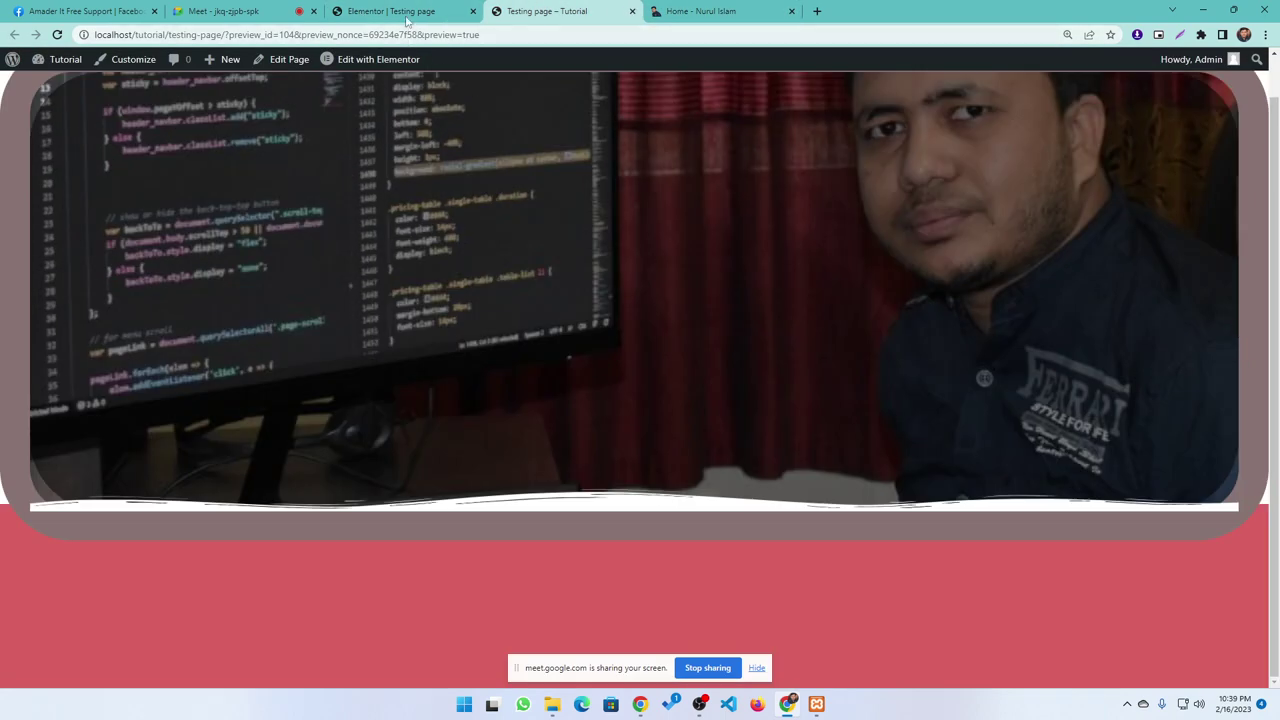
click(405, 14)
drag(157, 305, 580, 440)
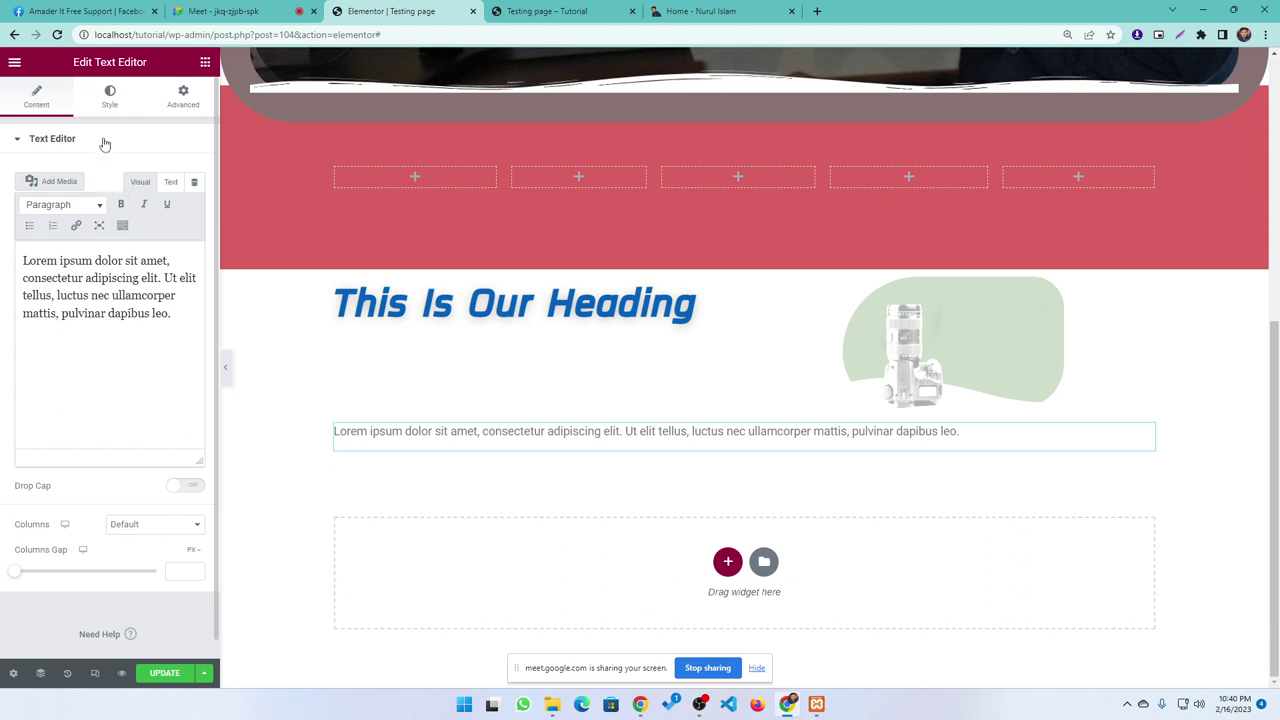
- Review the Text Editor widget's style and advanced settings and return to the widget list
click(108, 102)
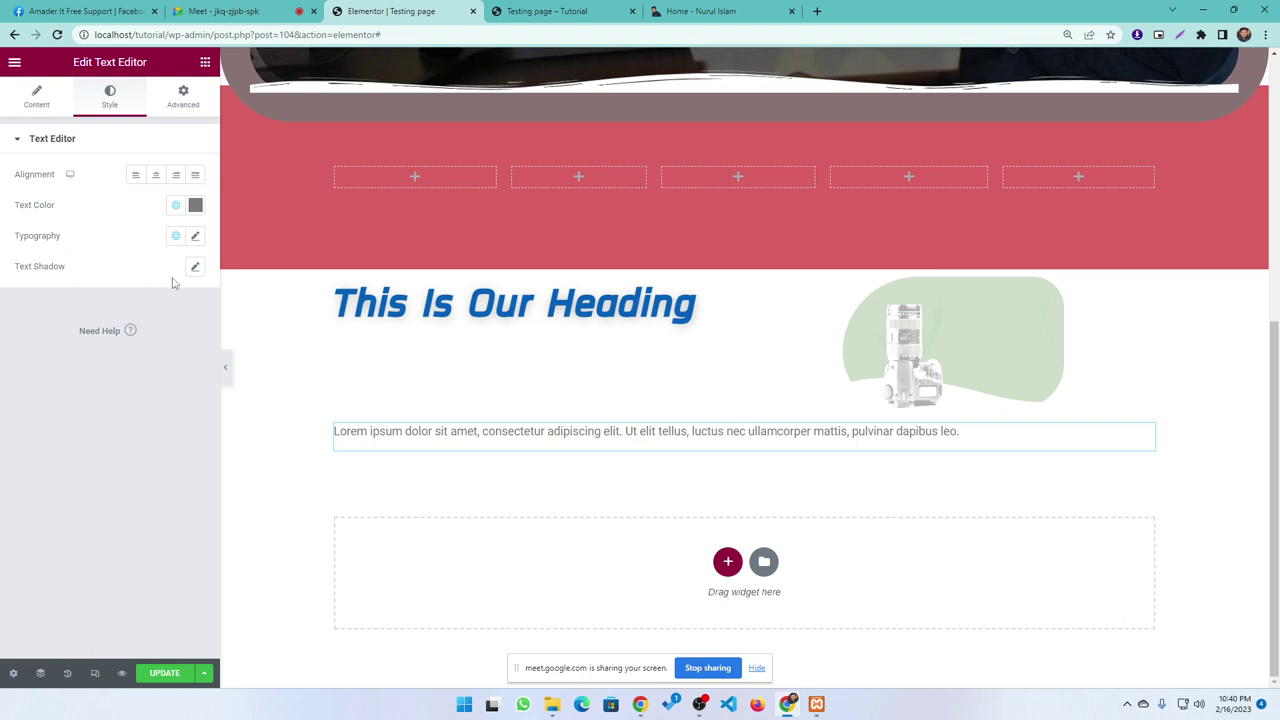
click(183, 100)
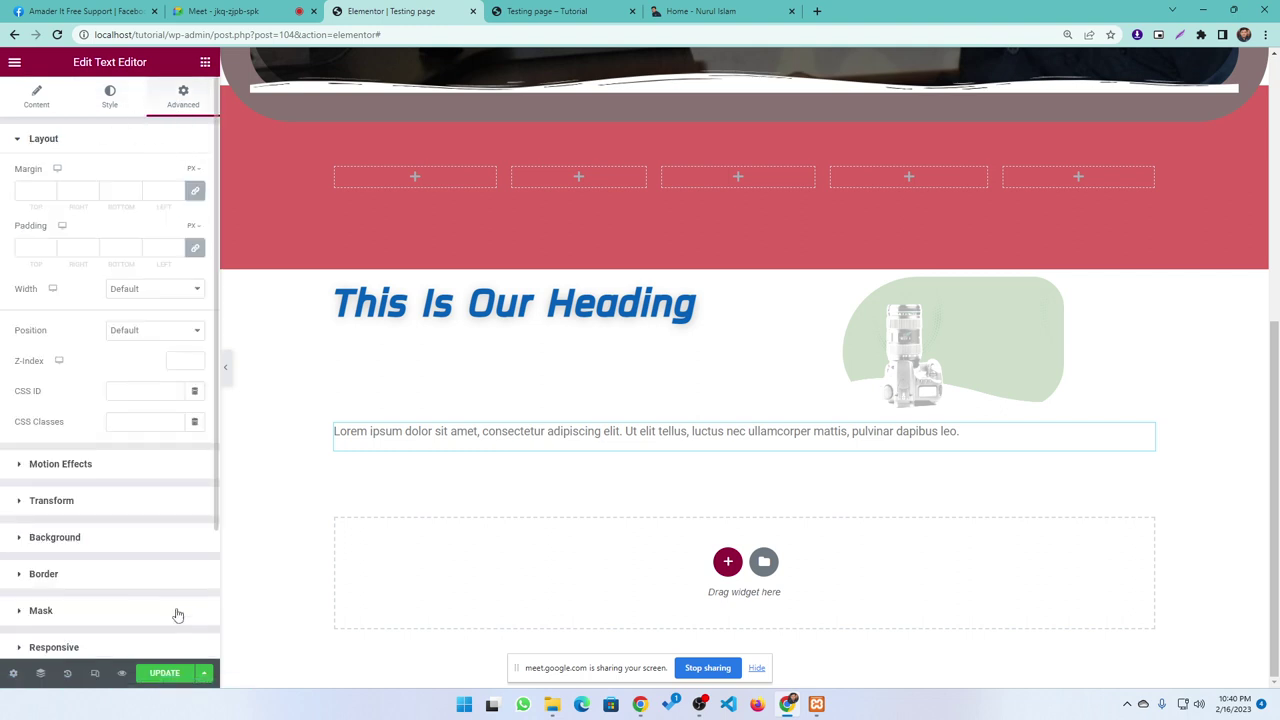
click(205, 62)
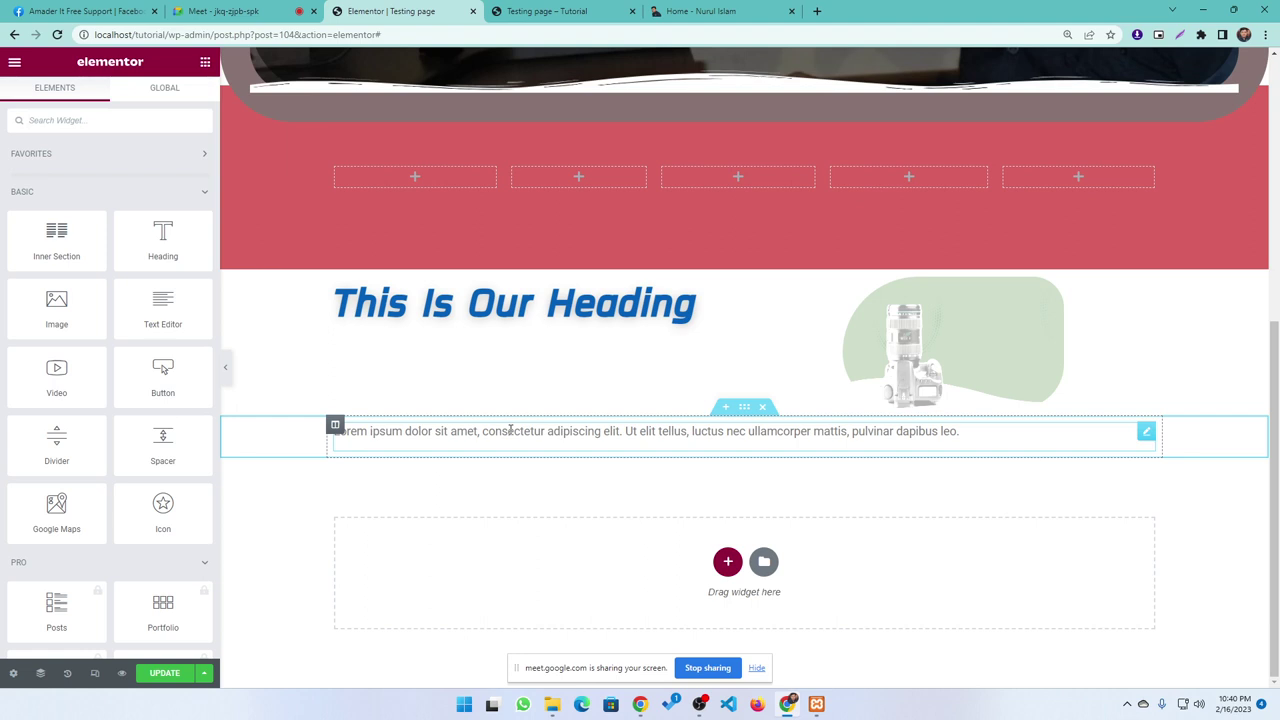
- Switch to the portfolio homepage and examine the service cards' layout and the Free Support card's description paragraph
scroll(495, 415, up, 5)
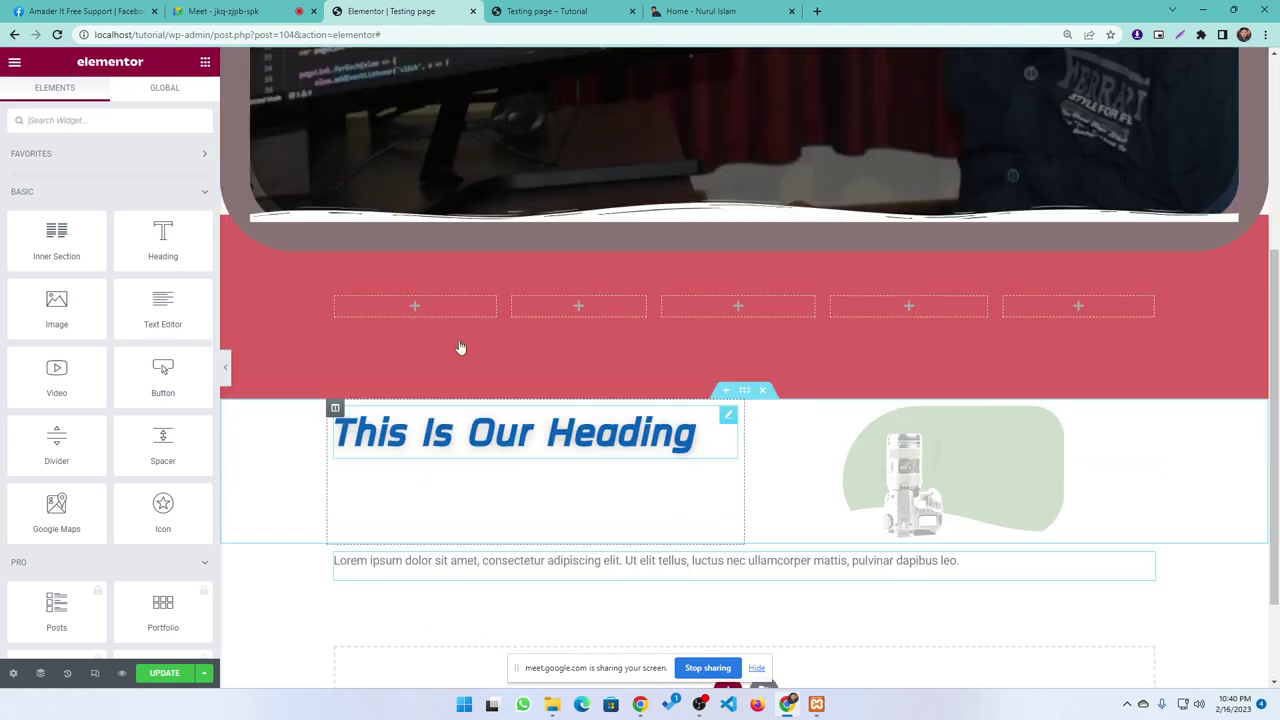
click(681, 12)
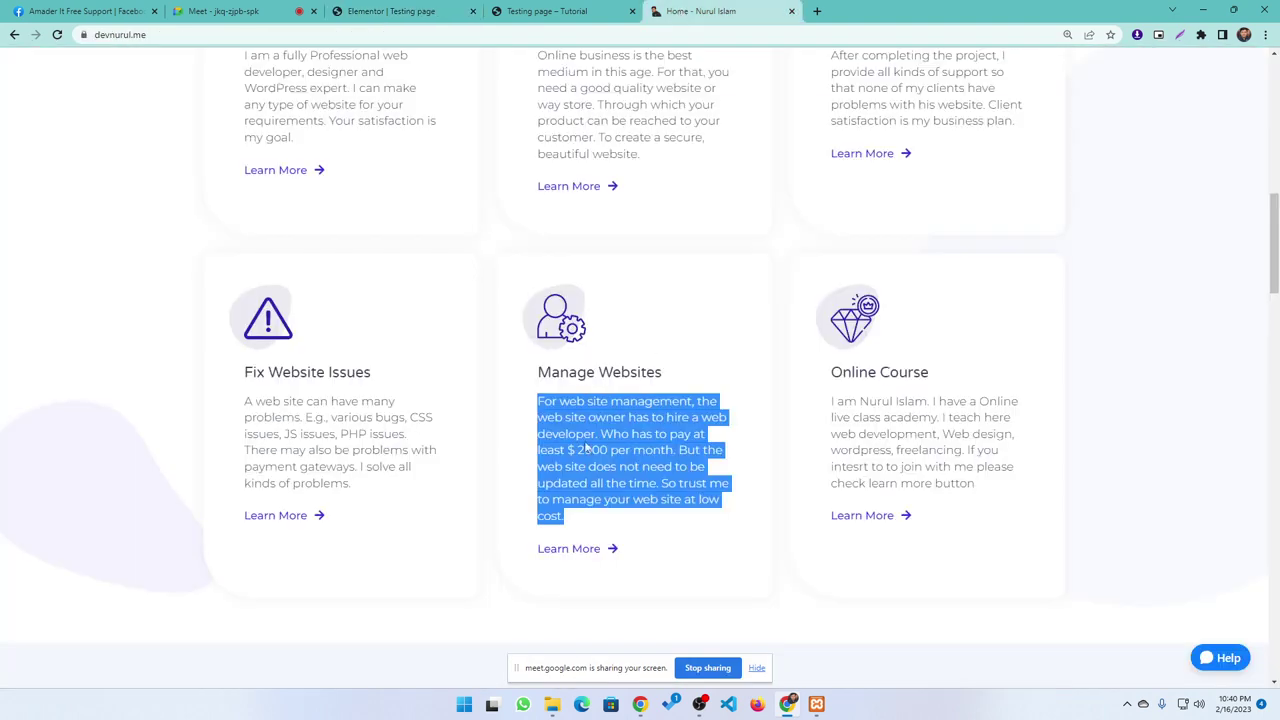
scroll(386, 366, down, 1)
click(388, 366)
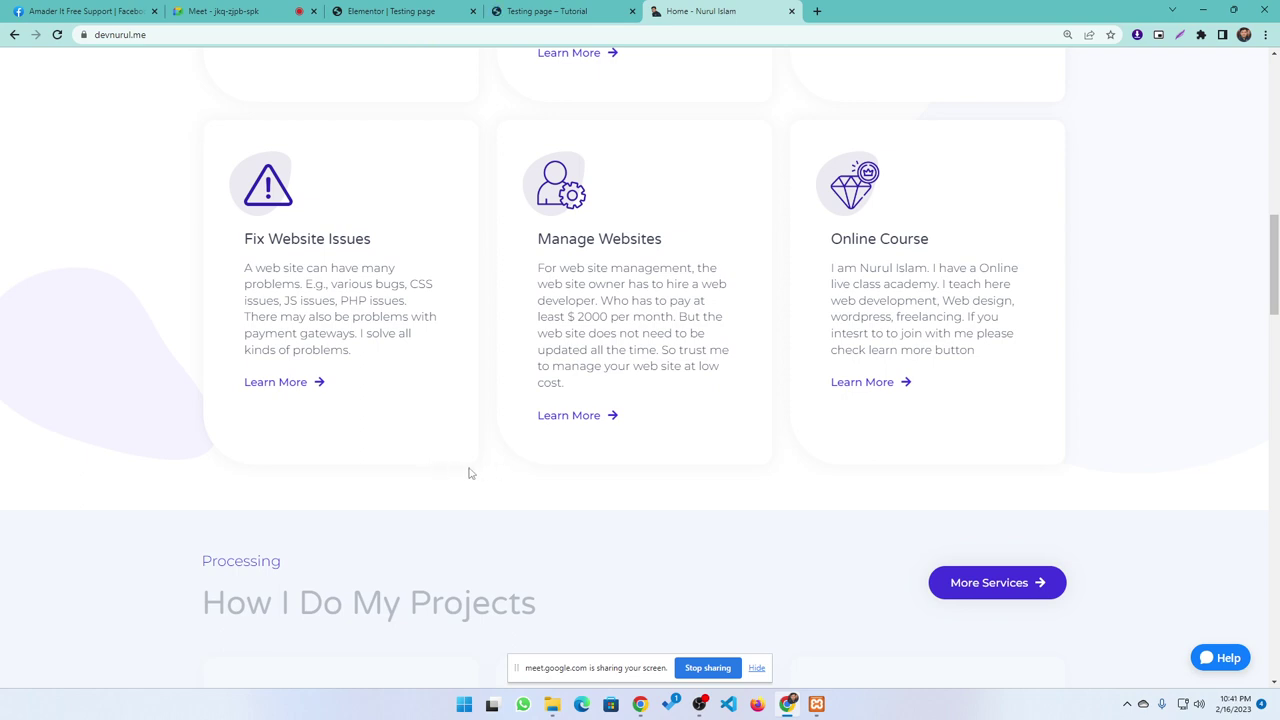
scroll(470, 473, up, 2)
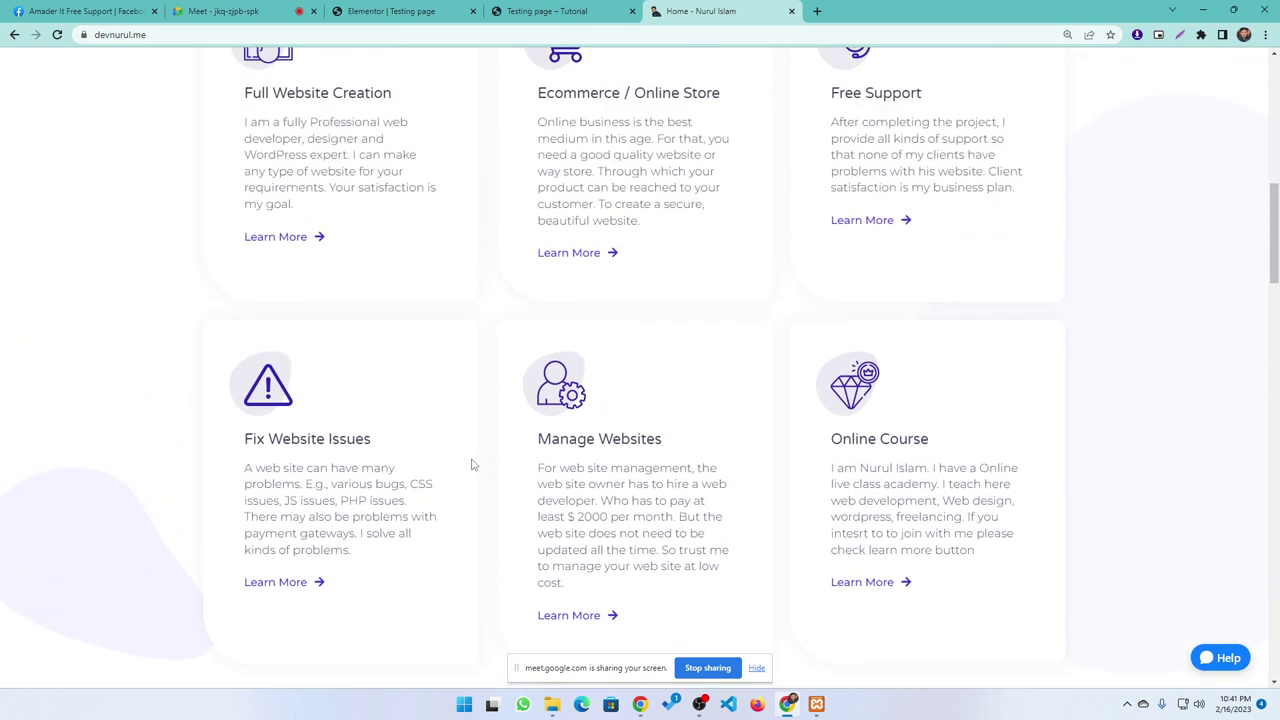
scroll(763, 443, up, 2)
scroll(780, 408, down, 1)
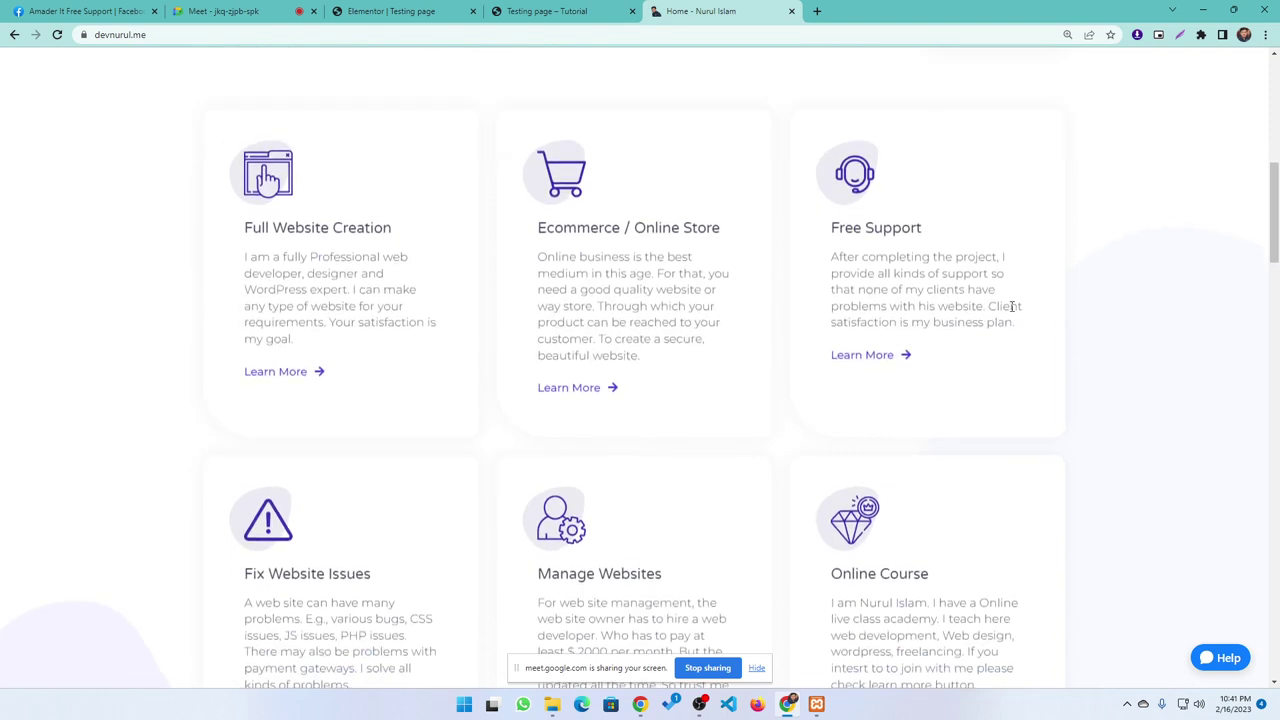
drag(1018, 324, 823, 227)
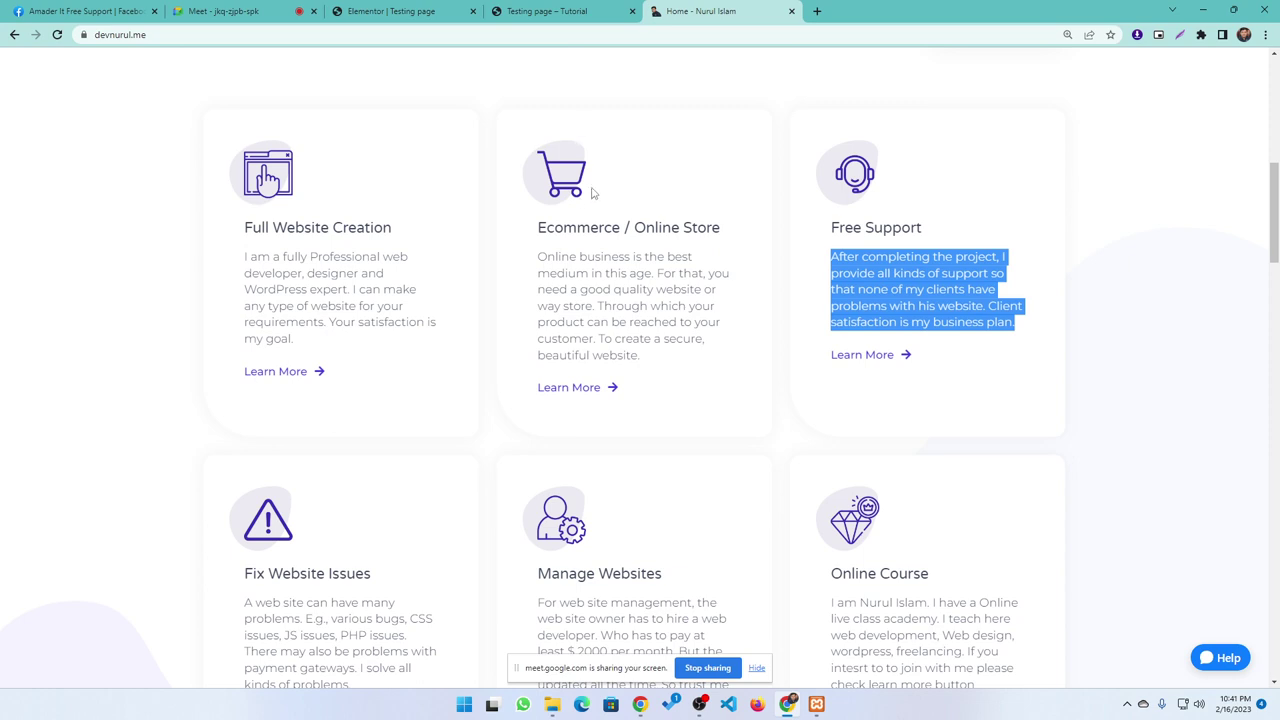
- Examine the description paragraphs of the Ecommerce / Online Store and Free Support cards and the service cards around them
click(12, 254)
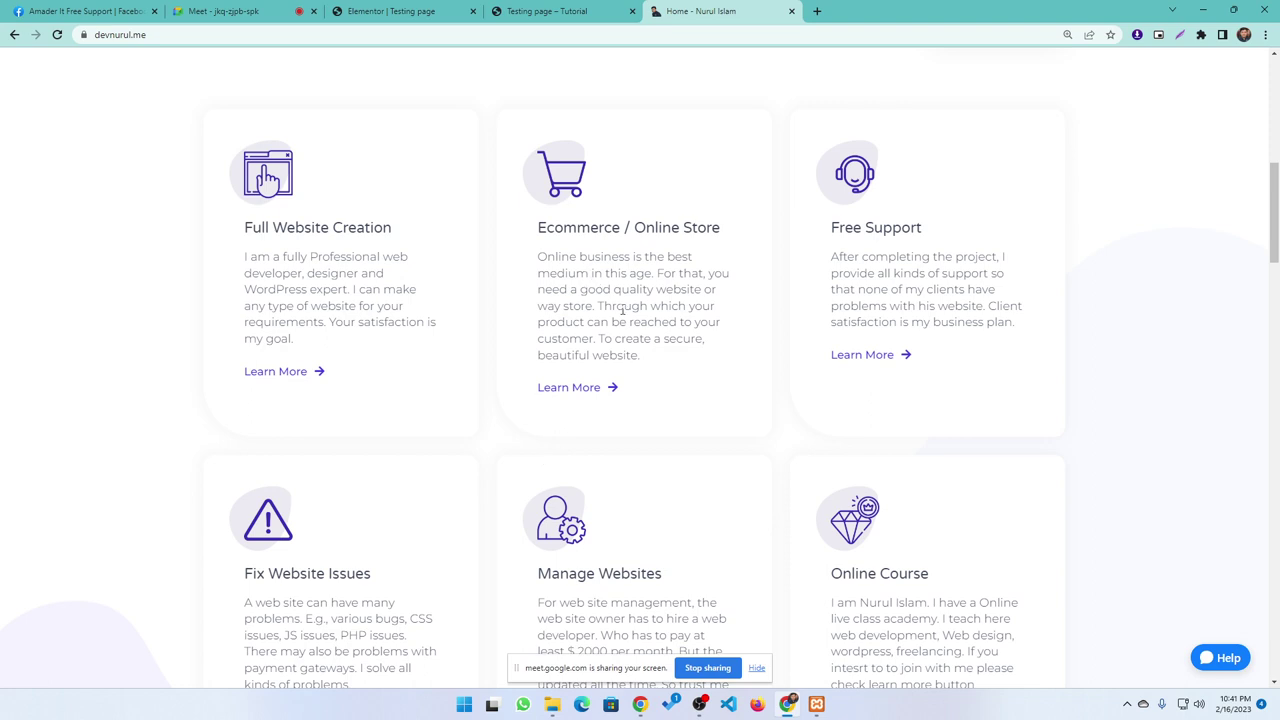
drag(644, 362, 538, 260)
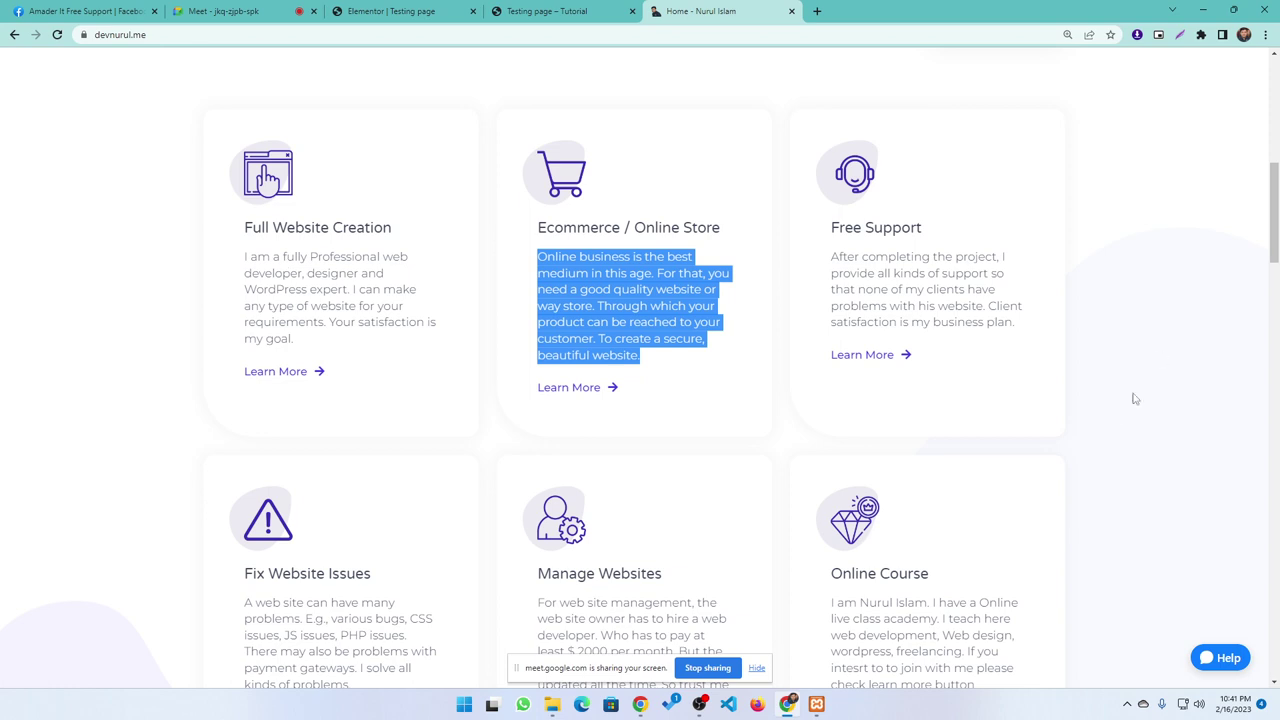
click(115, 372)
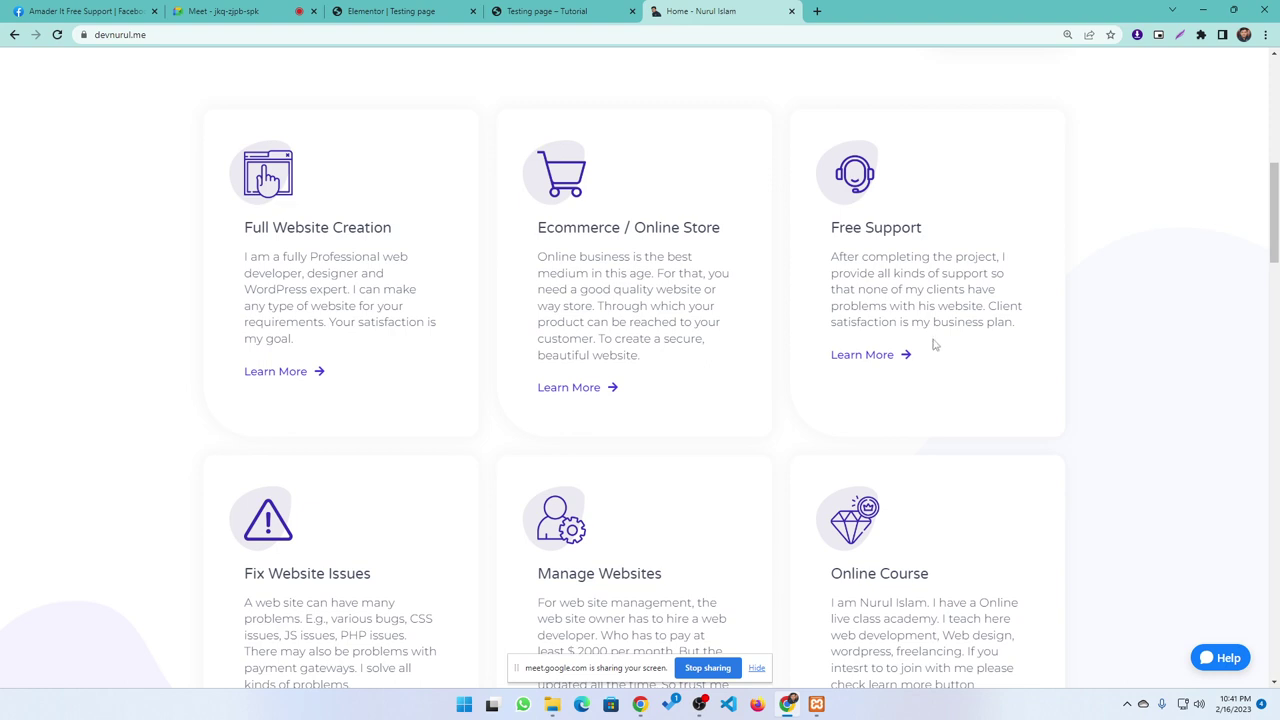
drag(1014, 325, 830, 257)
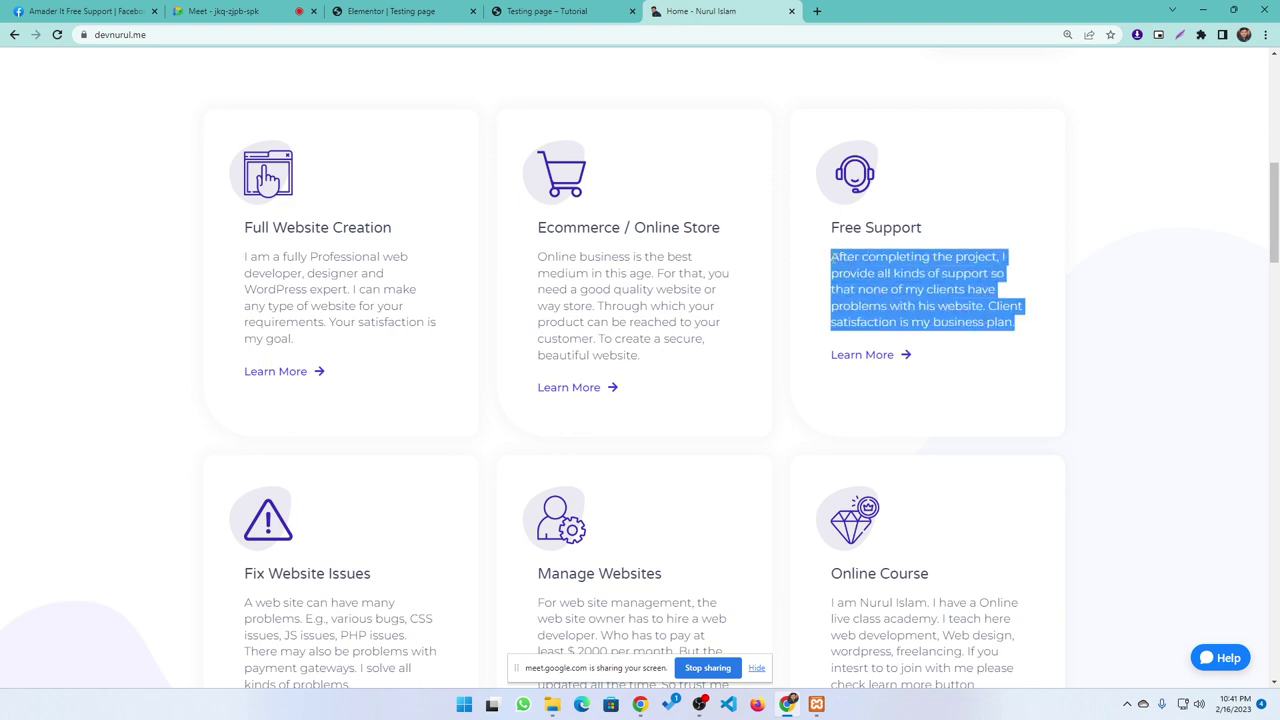
click(975, 339)
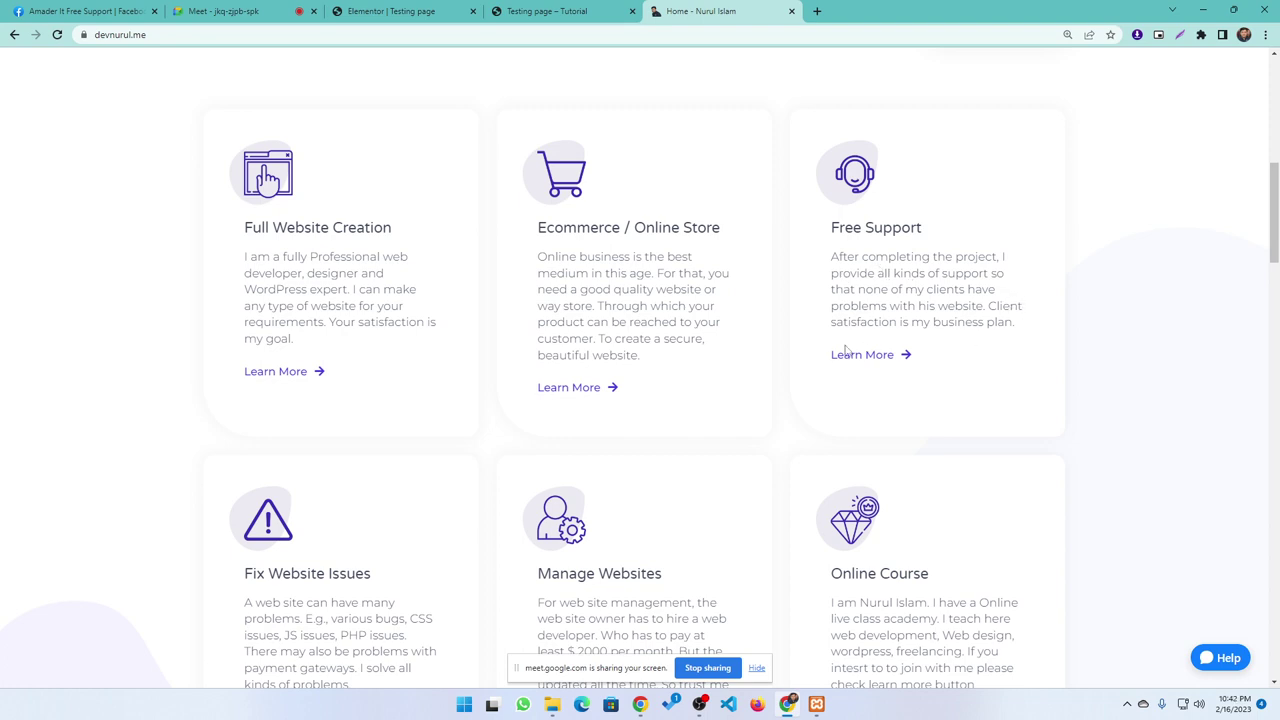
drag(643, 363, 527, 262)
click(313, 303)
scroll(594, 457, down, 2)
scroll(594, 447, up, 2)
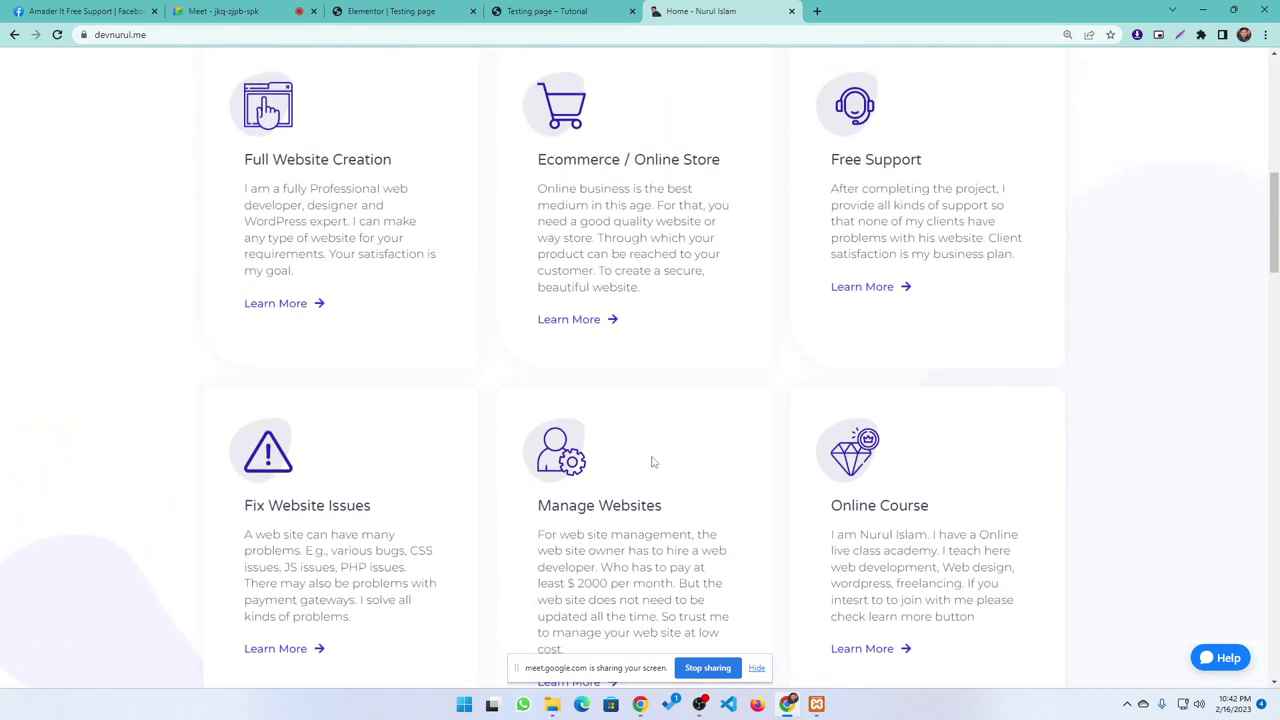
- Switch to the Elementor editor, add a two-column section below the text editor, and place a Video widget in its first column
click(390, 11)
scroll(655, 486, down, 5)
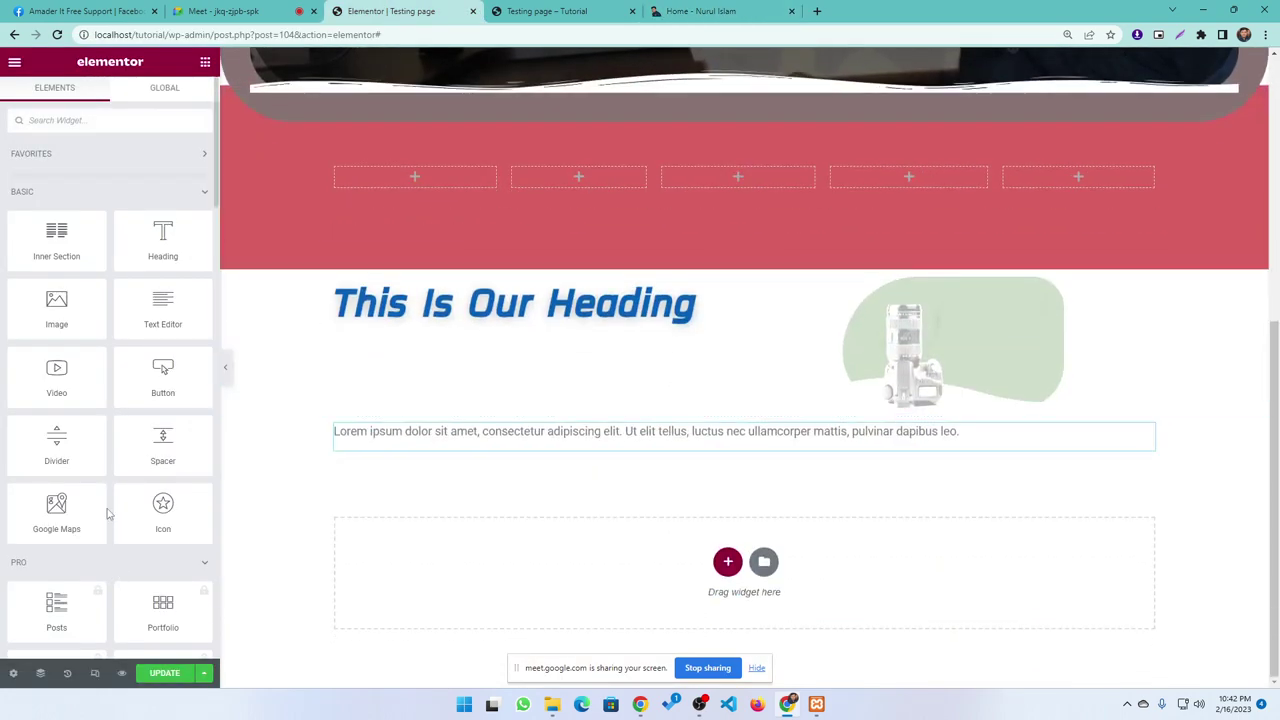
click(727, 561)
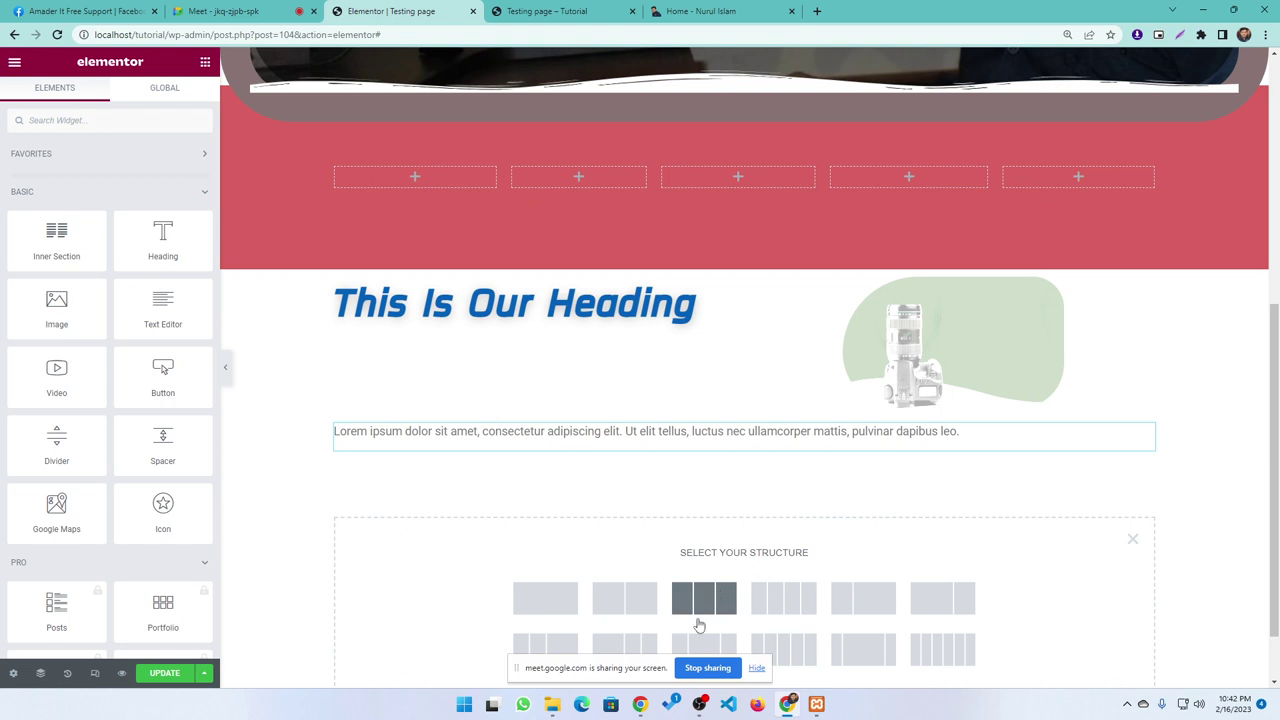
click(614, 605)
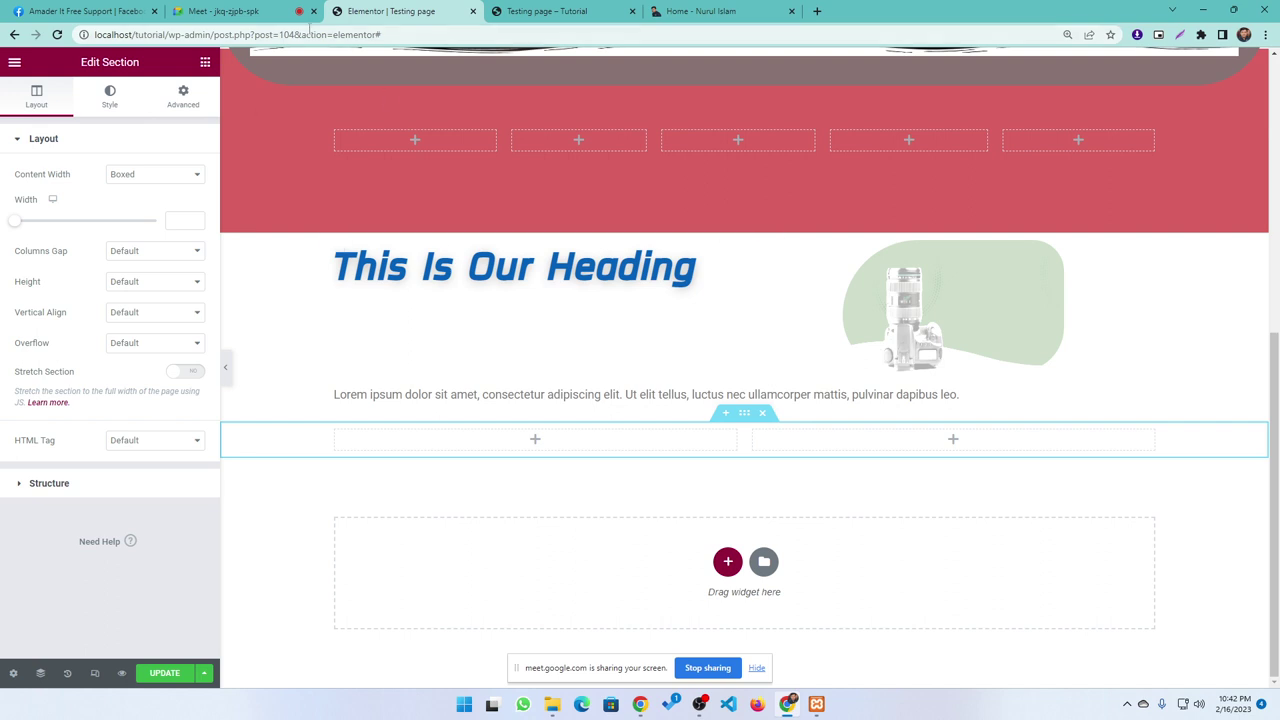
click(207, 64)
drag(60, 372, 515, 440)
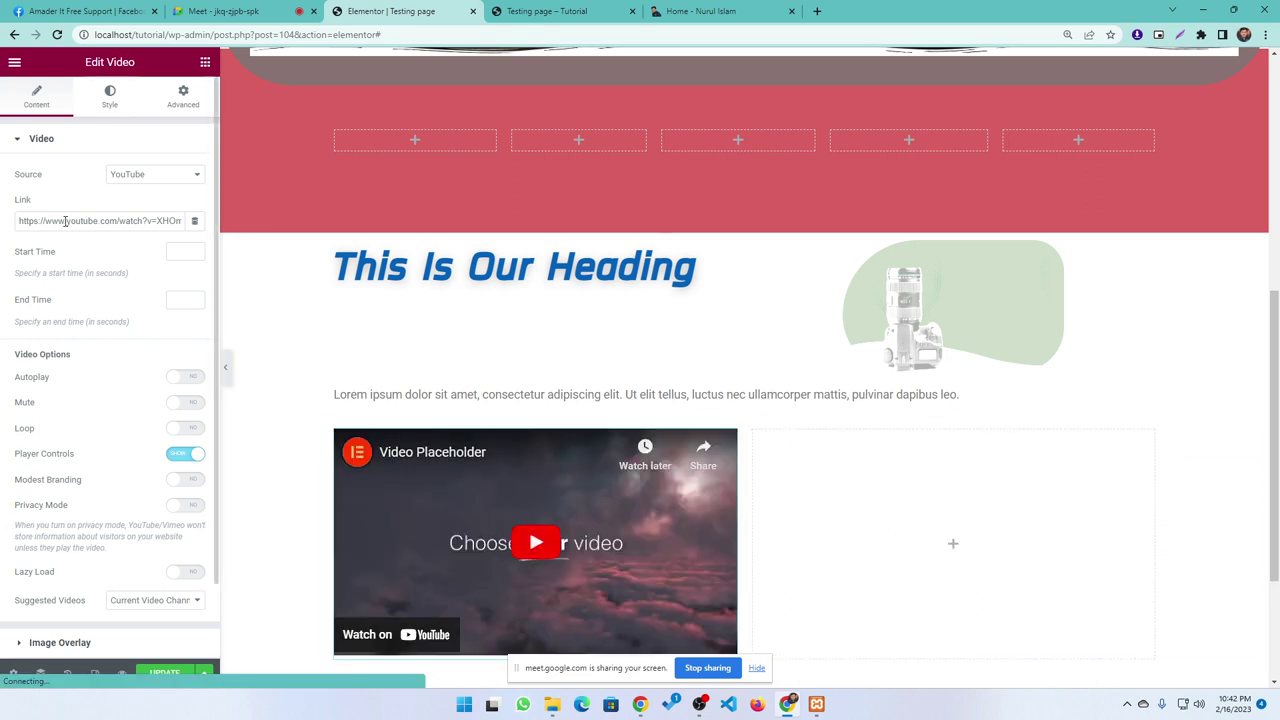
- Examine the Video widget's YouTube link and the available video source options
drag(20, 221, 188, 221)
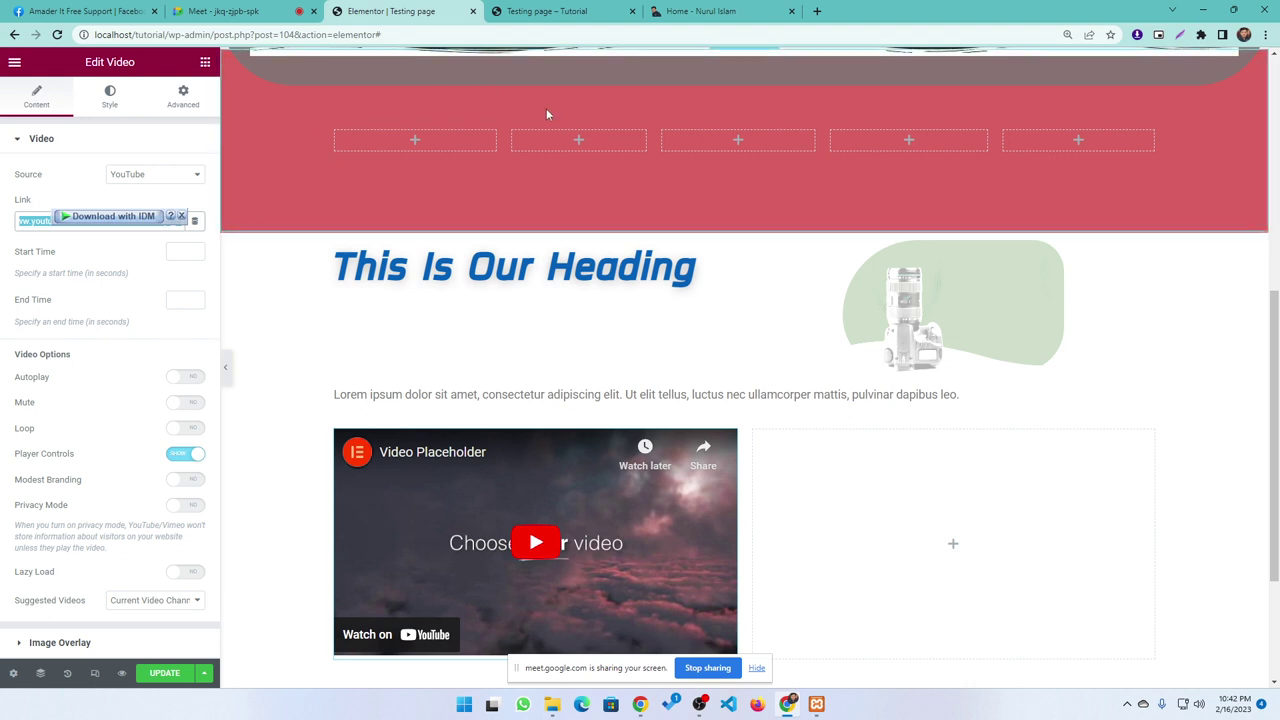
click(34, 213)
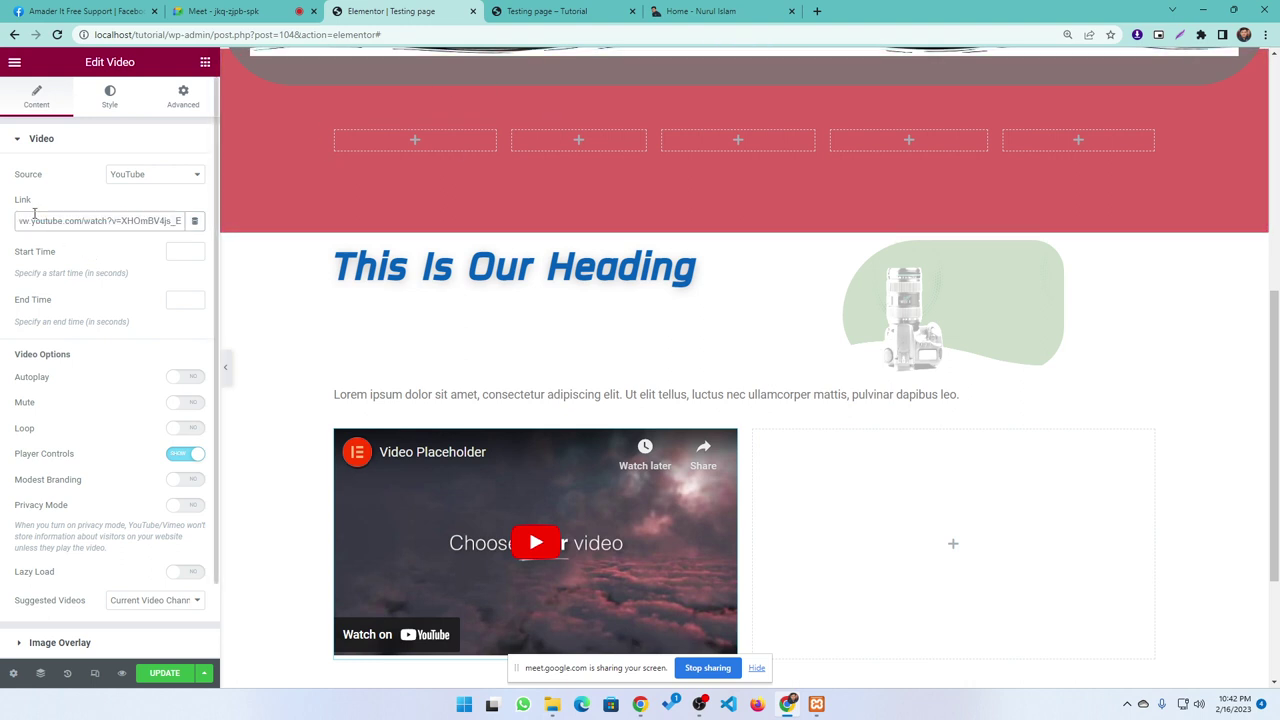
scroll(540, 350, down, 3)
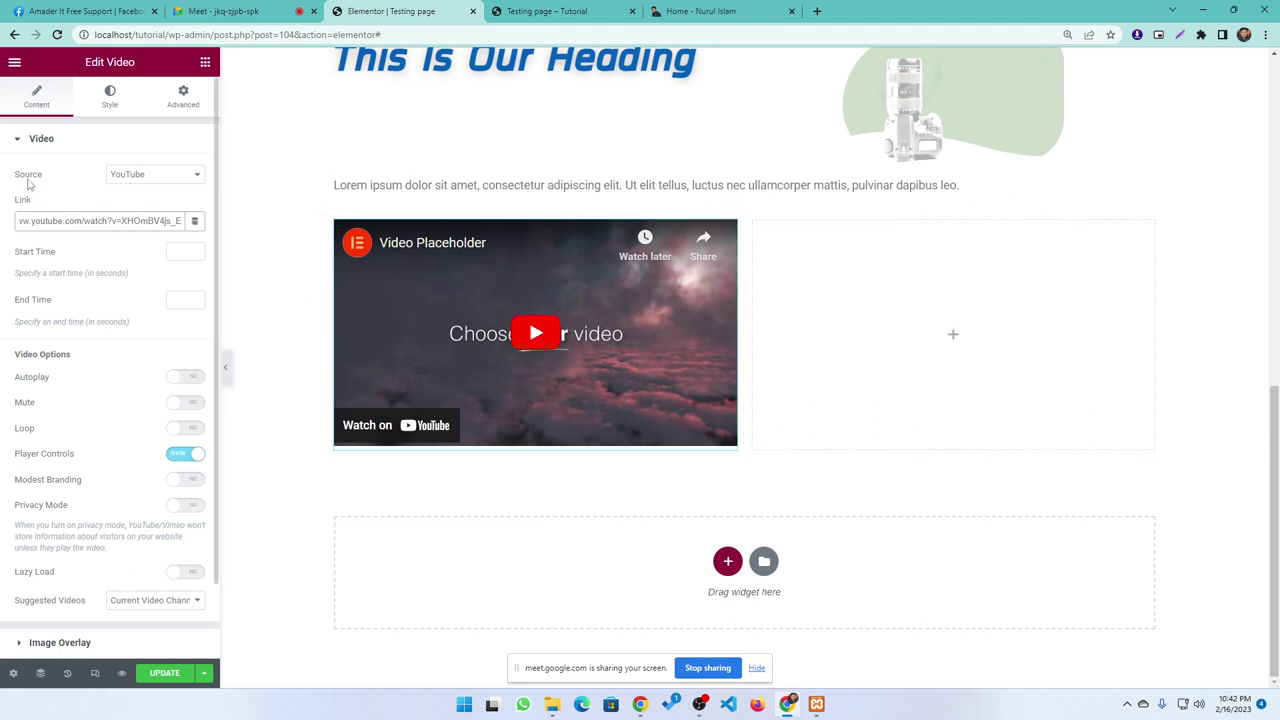
click(146, 176)
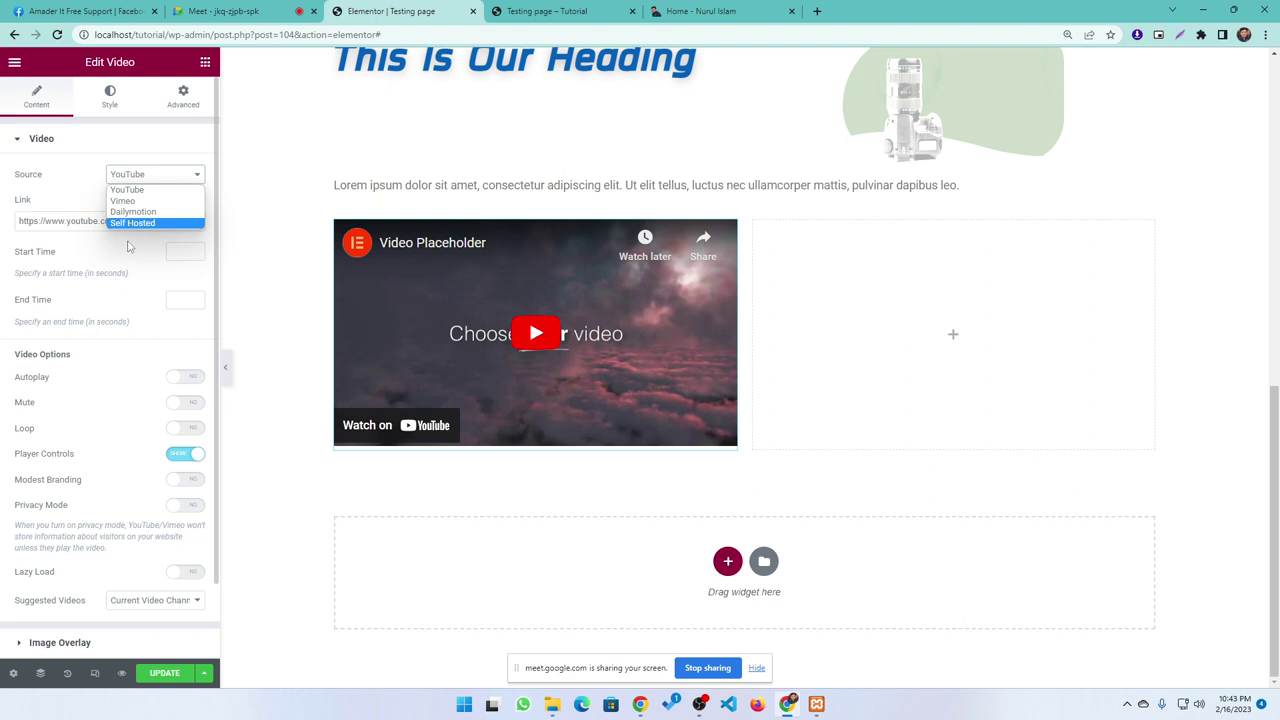
click(71, 187)
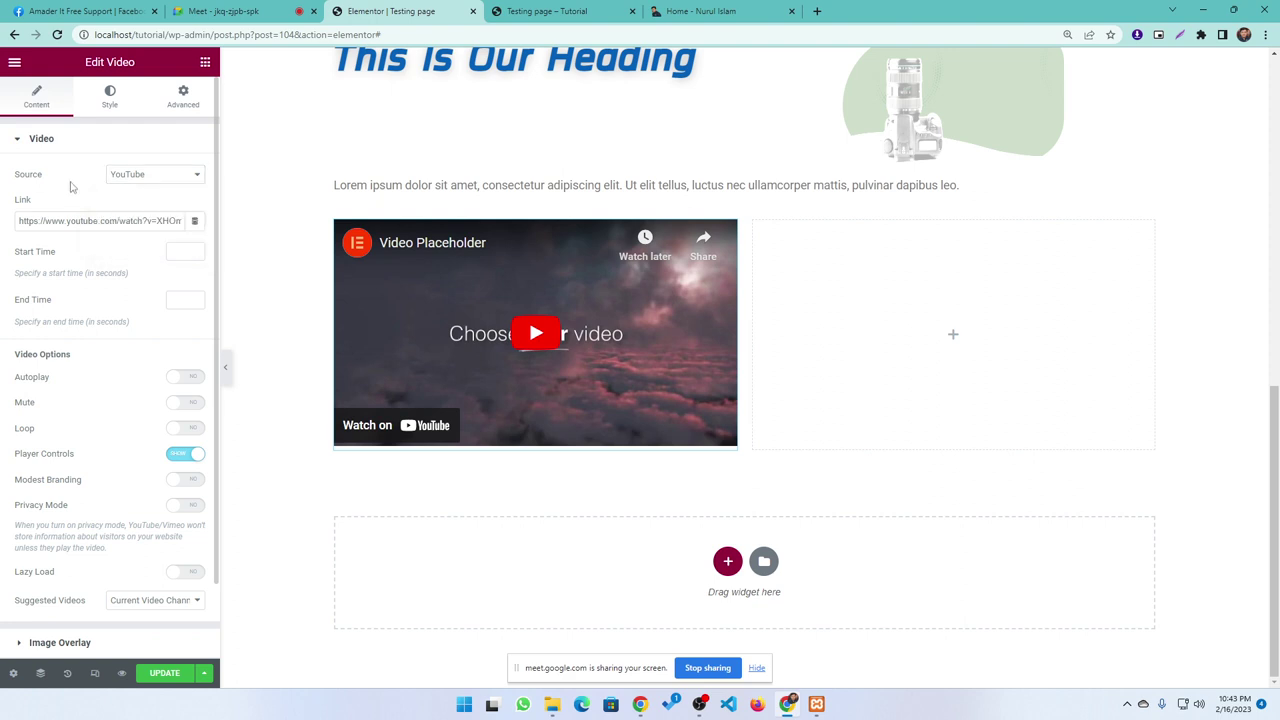
click(170, 174)
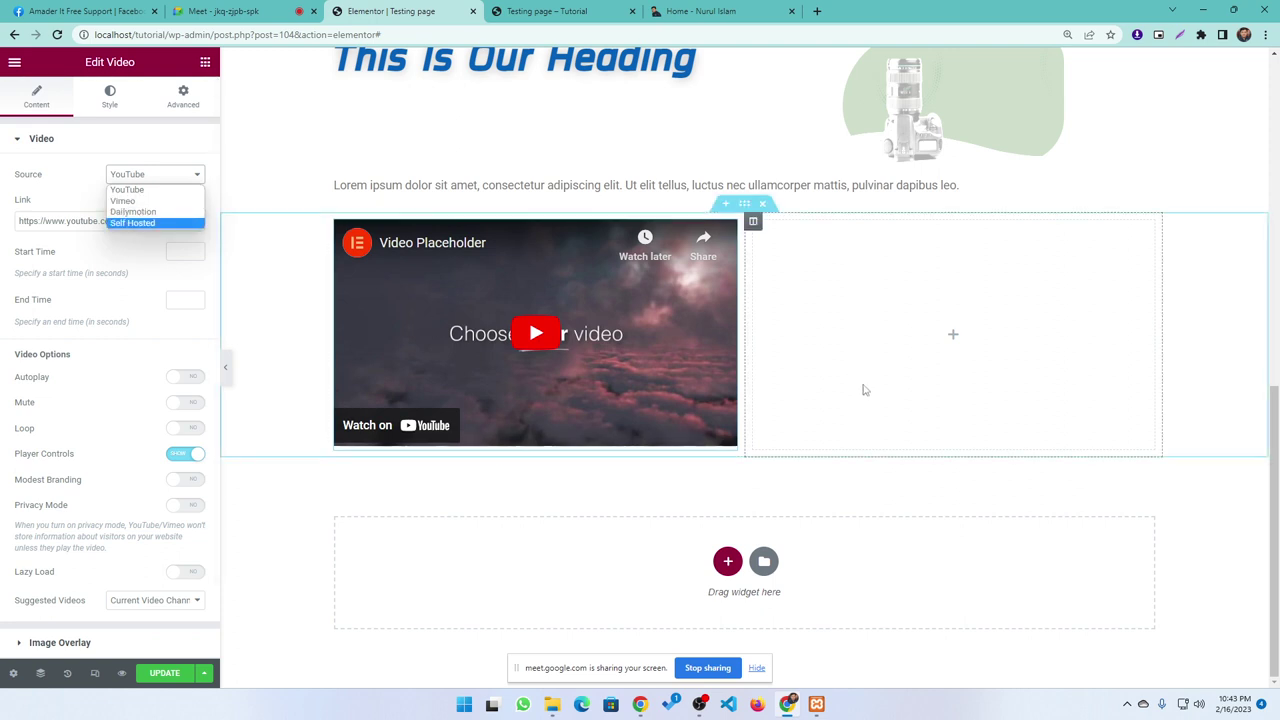
click(60, 173)
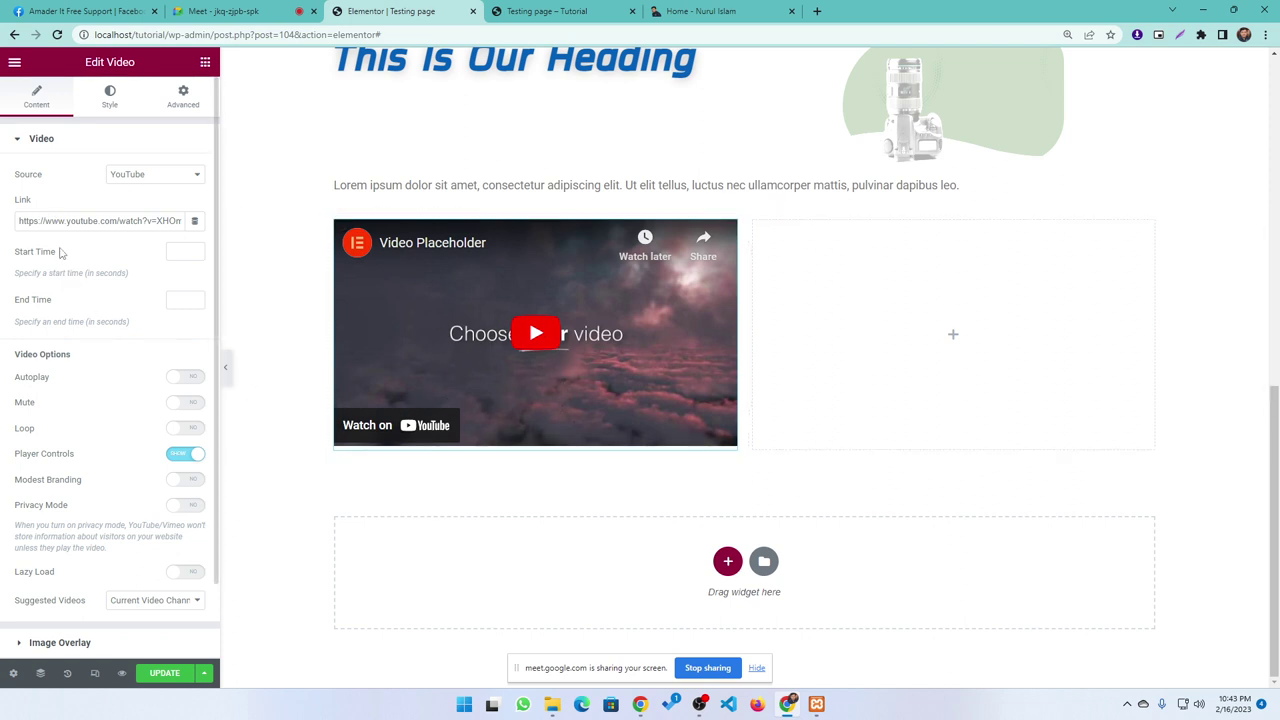
- Review the Video widget's Start Time and End Time fields and its video options
drag(56, 252, 14, 252)
drag(54, 300, 13, 300)
click(190, 251)
click(172, 305)
scroll(89, 294, down, 2)
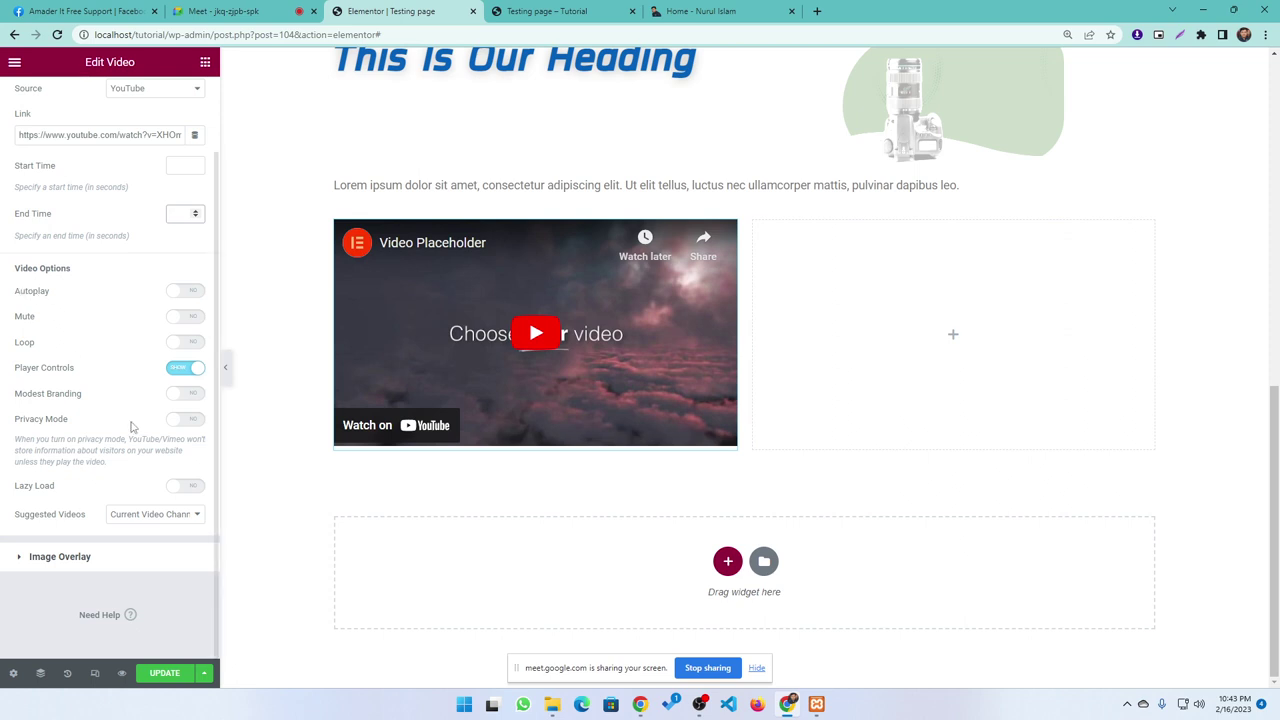
- Update the page and check the placed video on the testing page preview
click(165, 675)
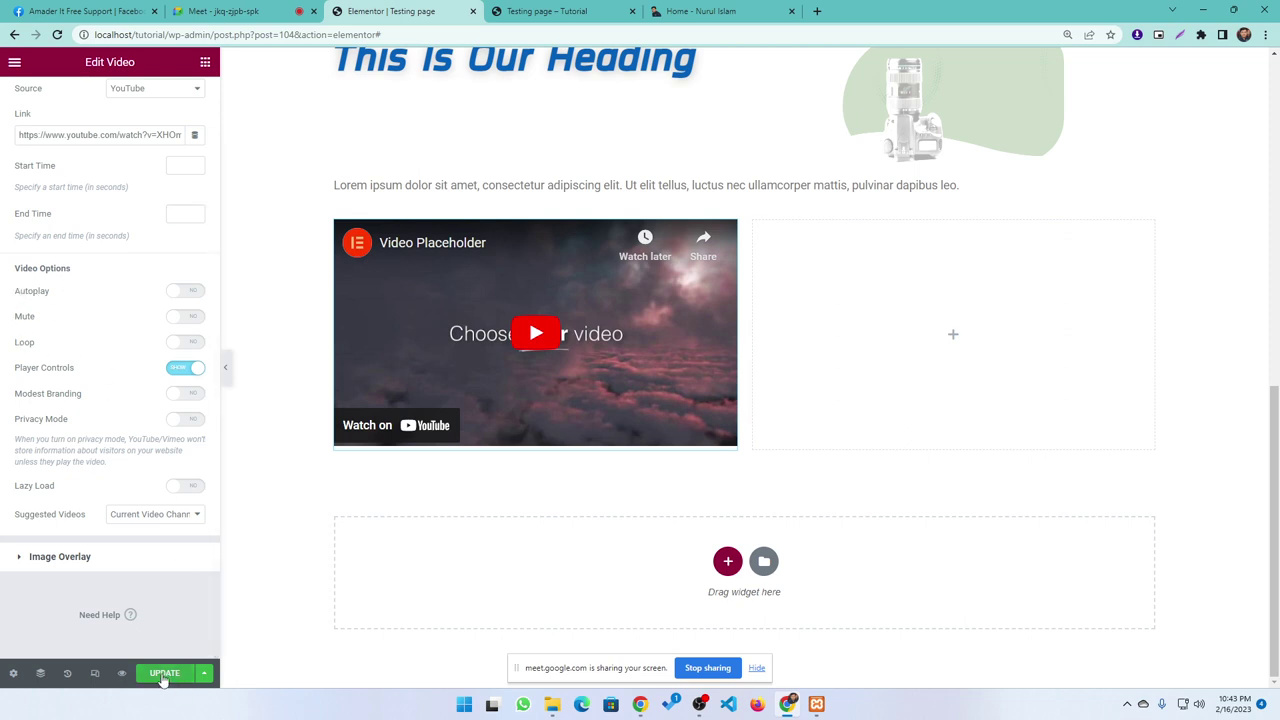
click(546, 11)
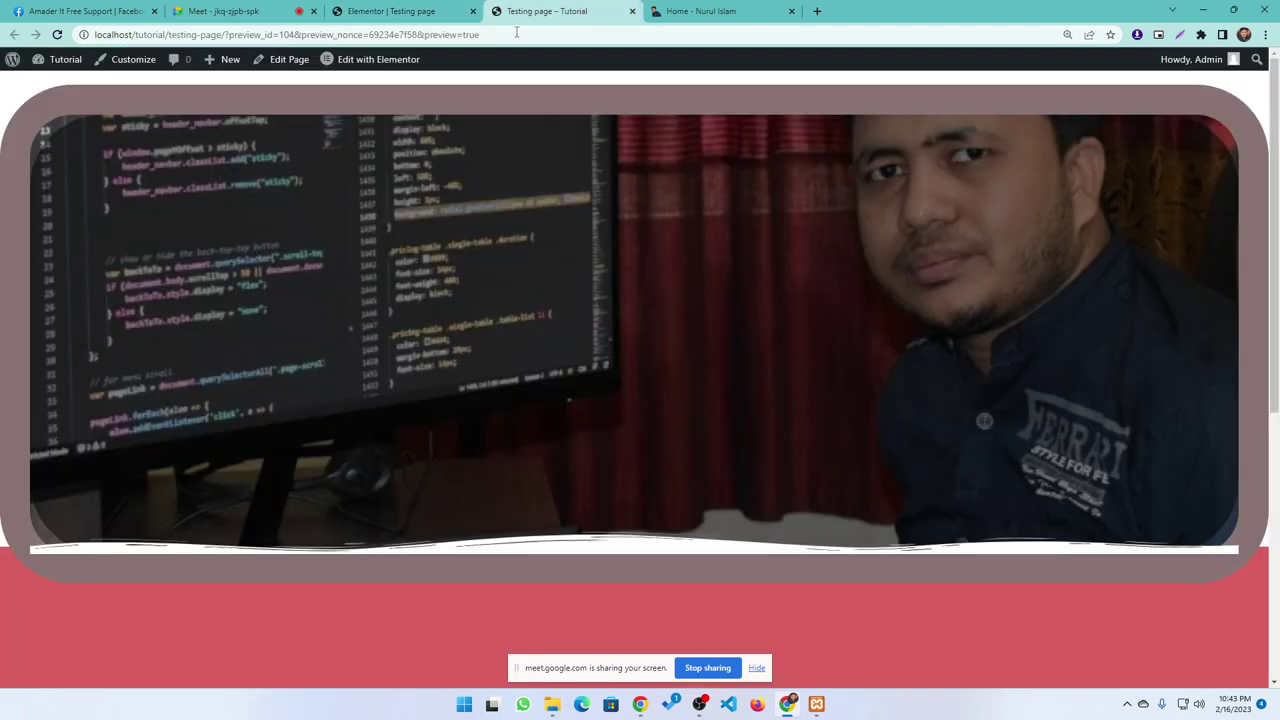
scroll(480, 388, down, 5)
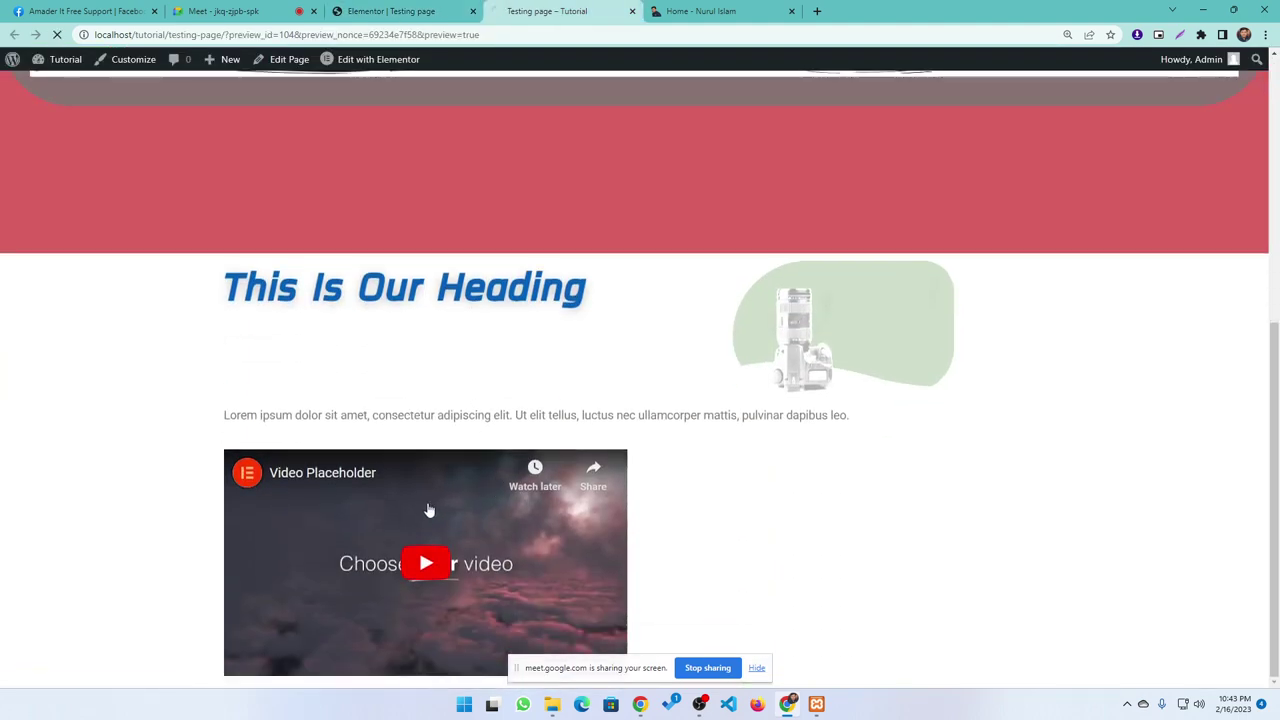
scroll(429, 509, up, 5)
scroll(506, 485, down, 5)
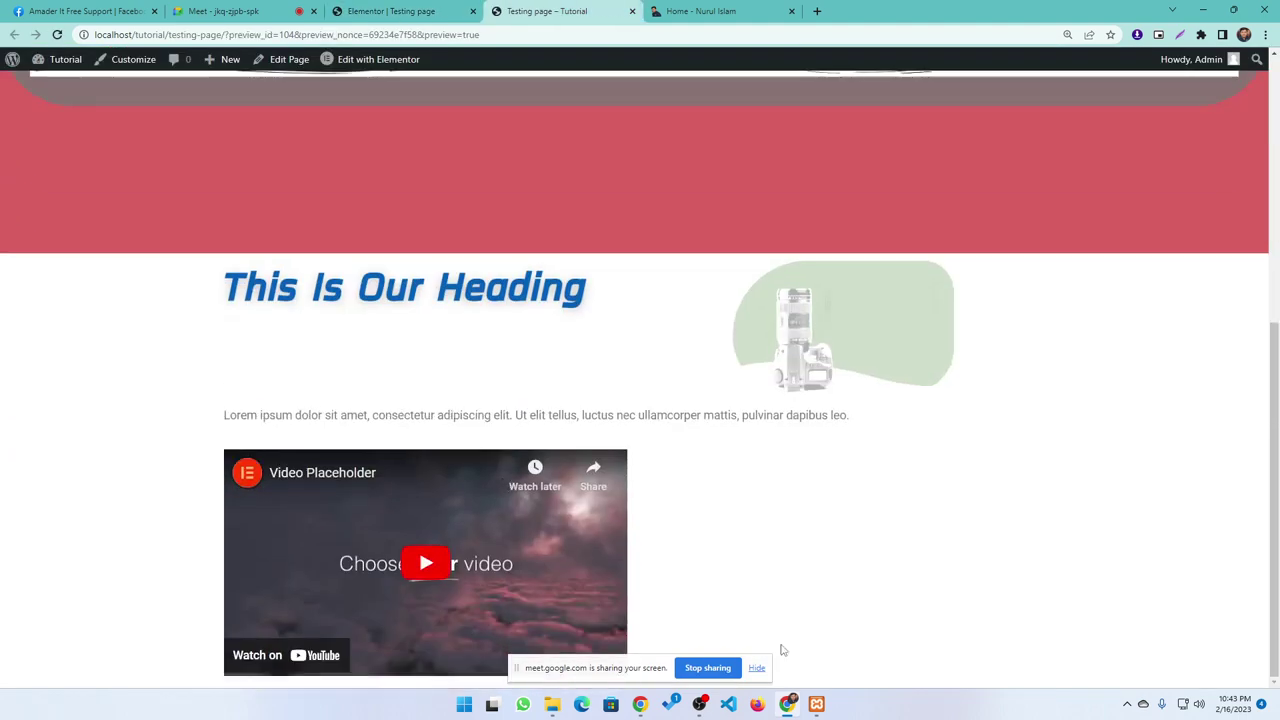
- Return to the Elementor editor, turn on the video's Autoplay, and try Play On Mobile before switching it off again
click(390, 11)
click(189, 291)
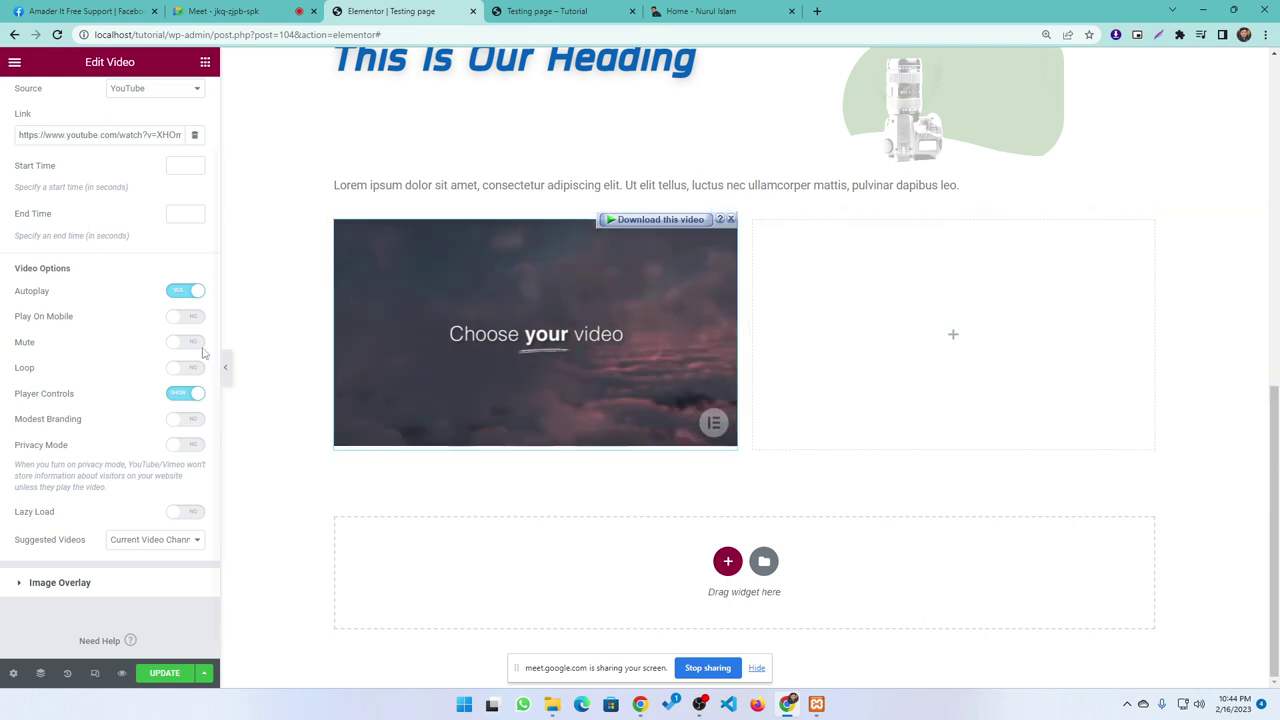
click(180, 318)
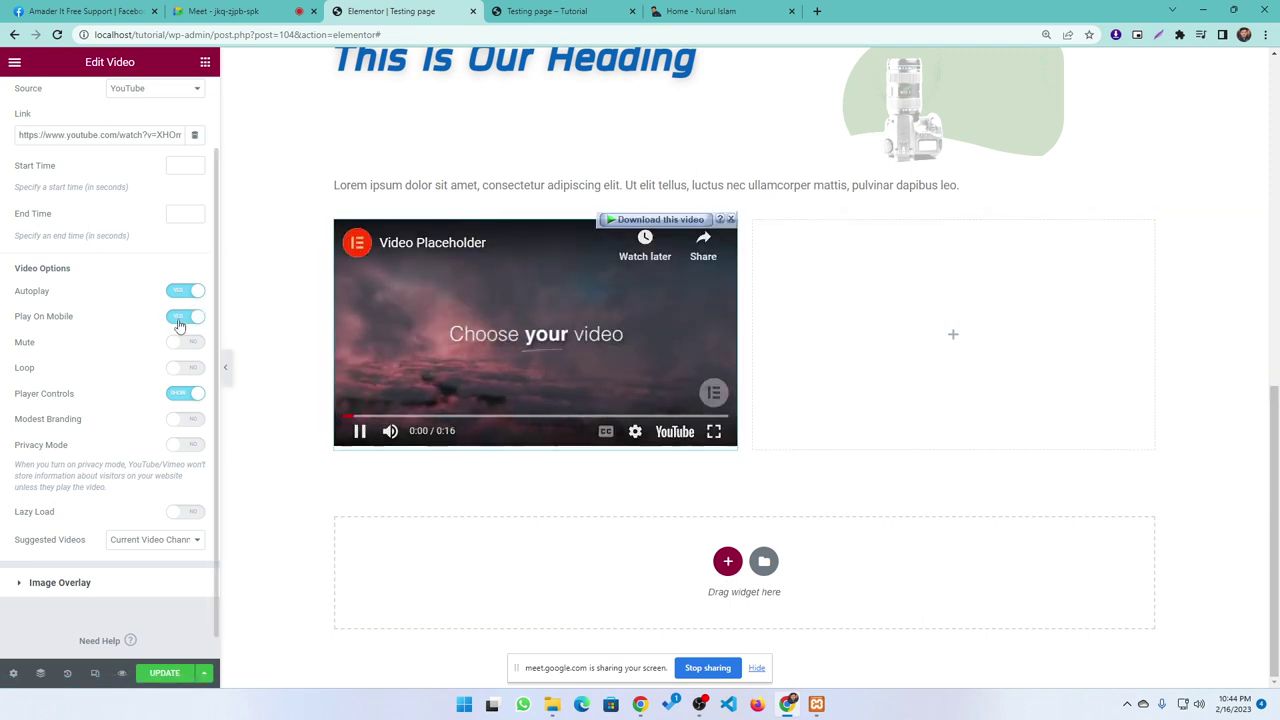
click(183, 318)
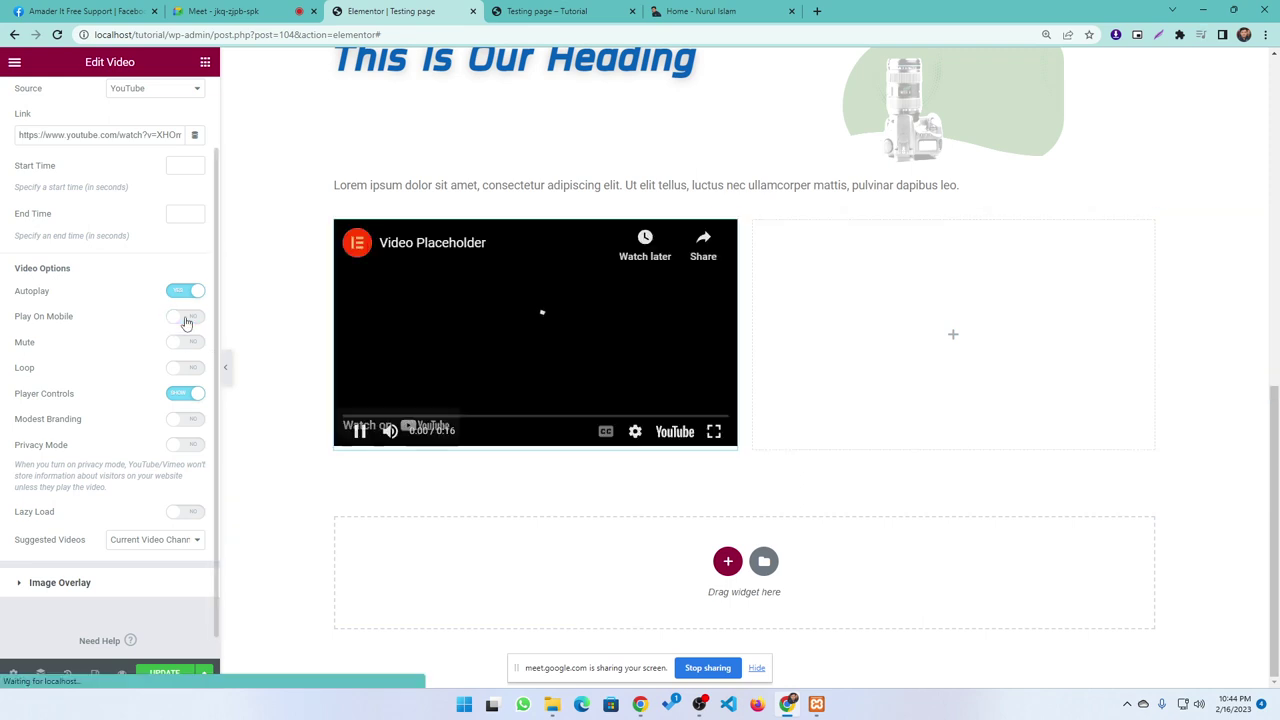
click(185, 320)
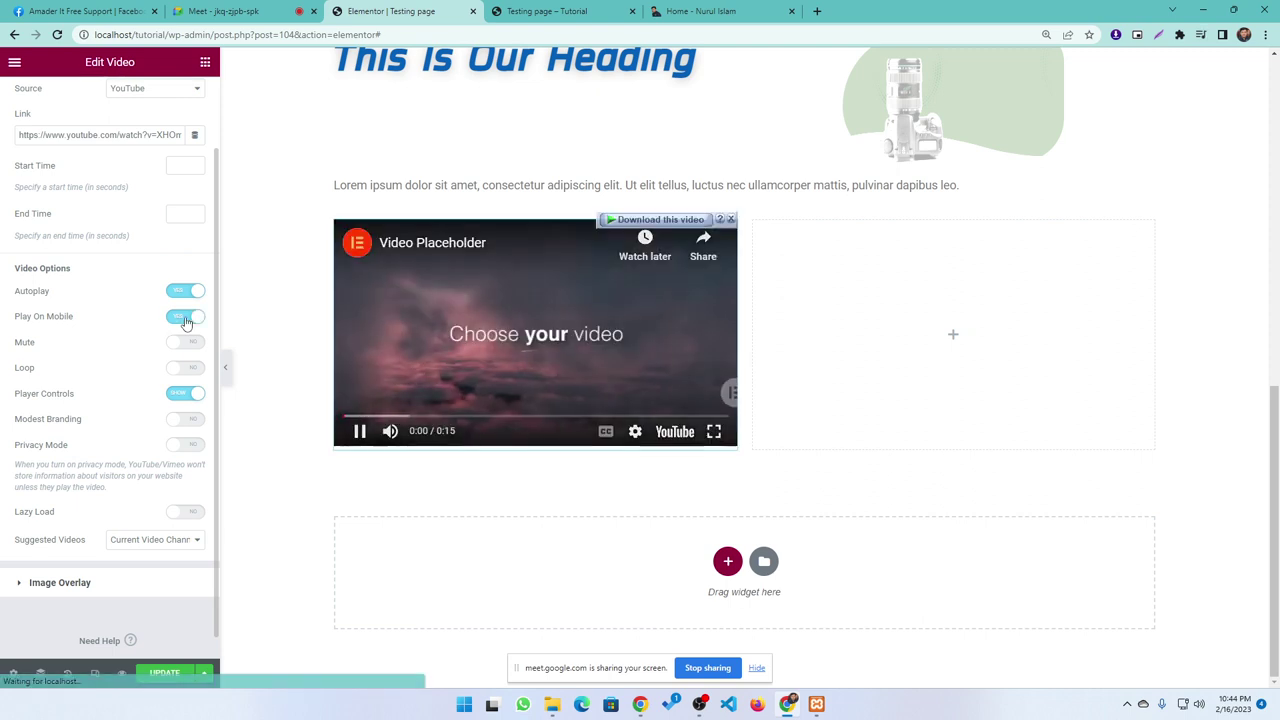
click(185, 320)
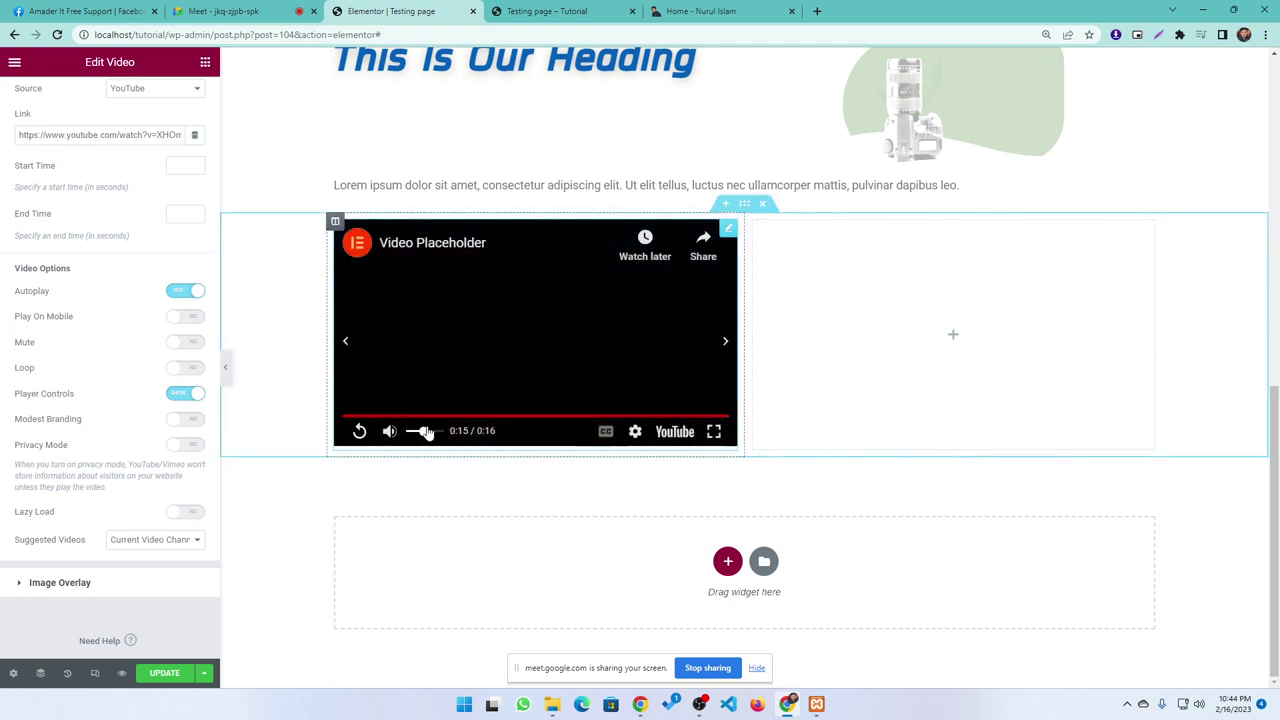
- Try hiding the video's Player Controls and enabling Privacy Mode, restoring each option after the trial
click(185, 394)
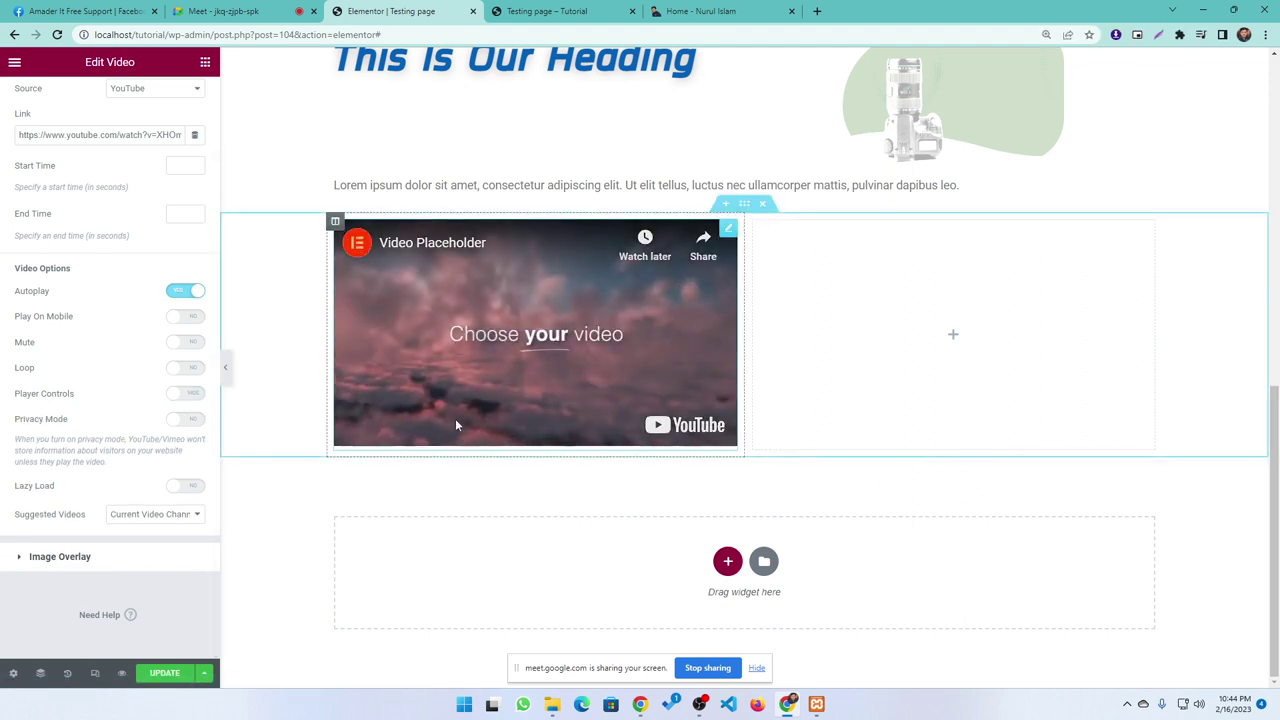
click(178, 393)
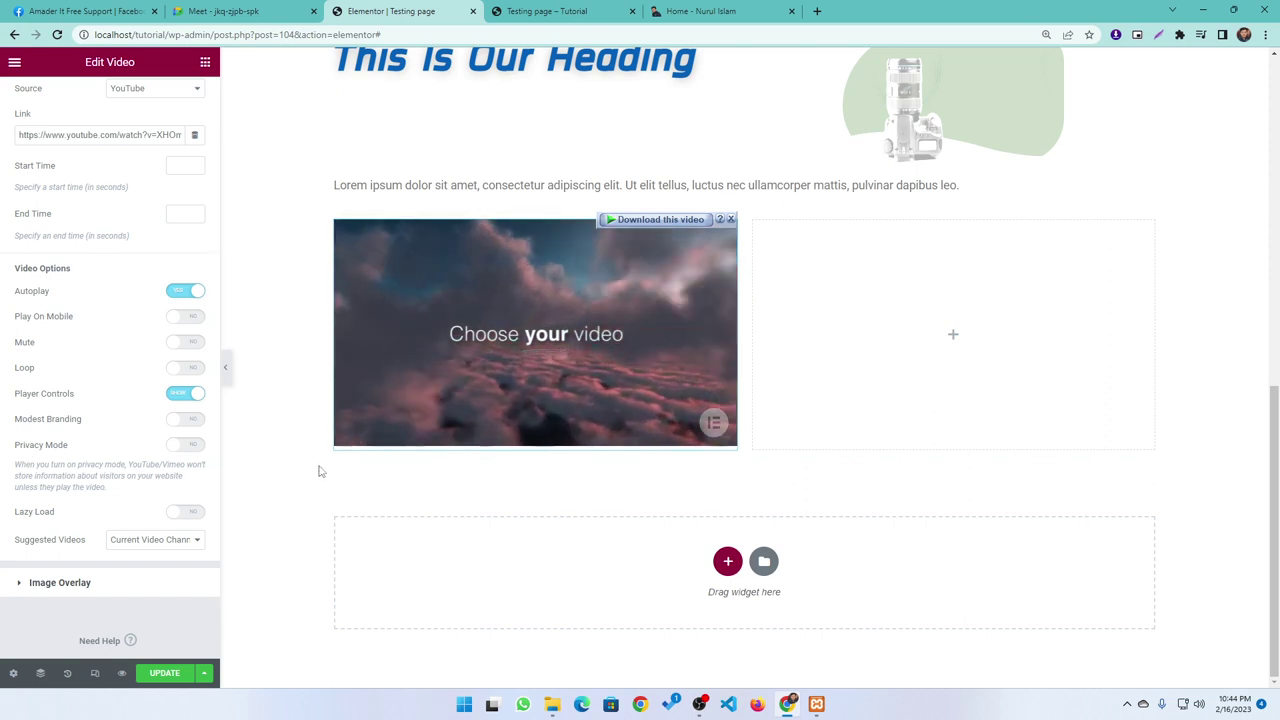
click(183, 445)
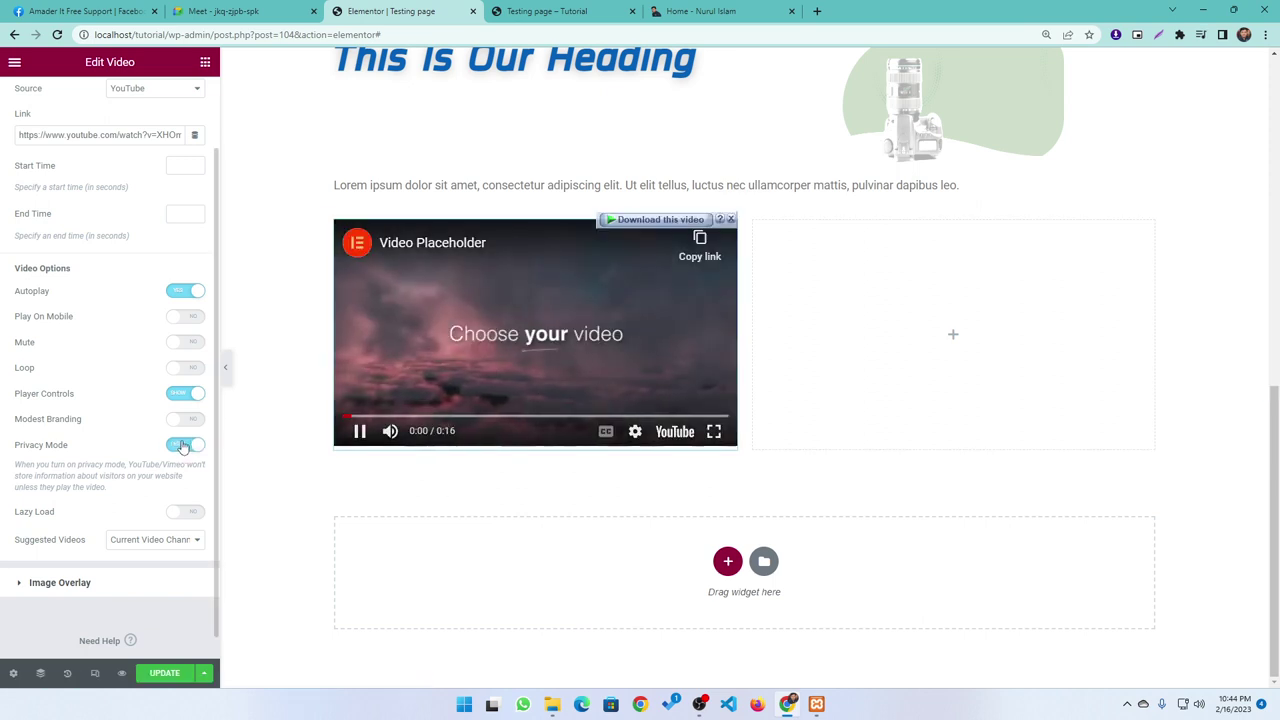
click(183, 445)
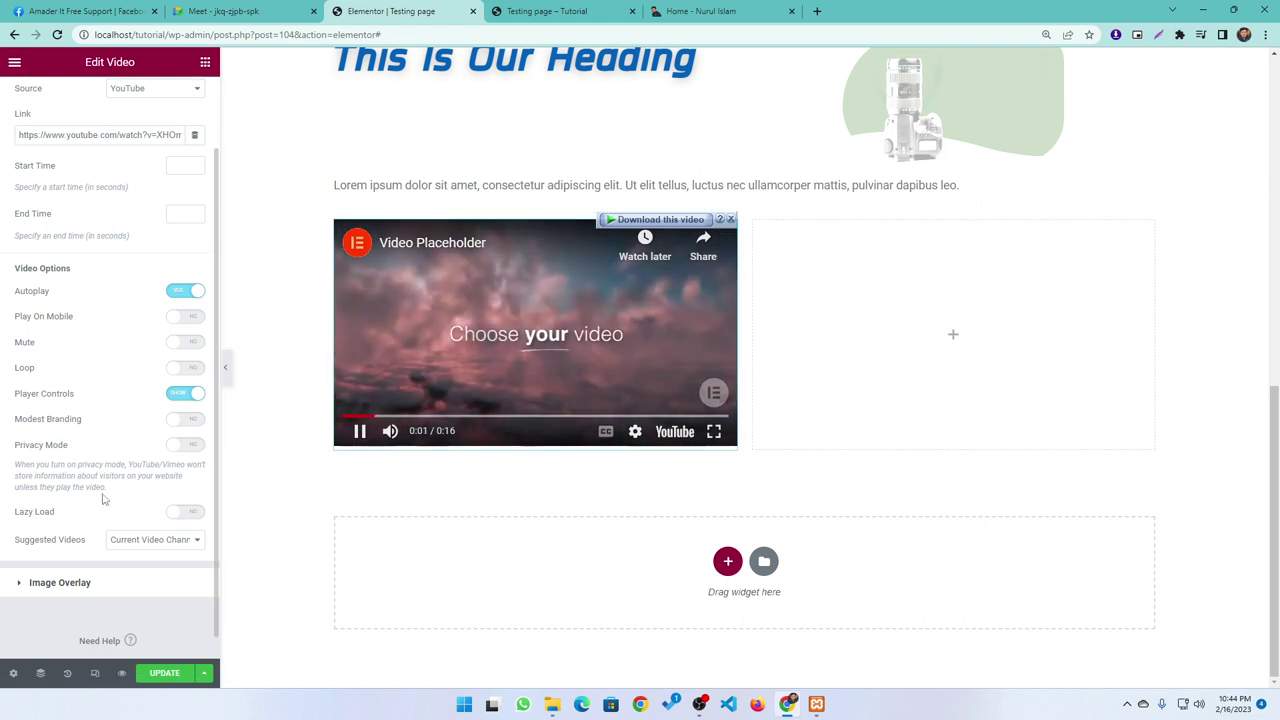
- Look over the remaining video options, and switch to the testing page preview to examine its banner section
scroll(108, 431, down, 1)
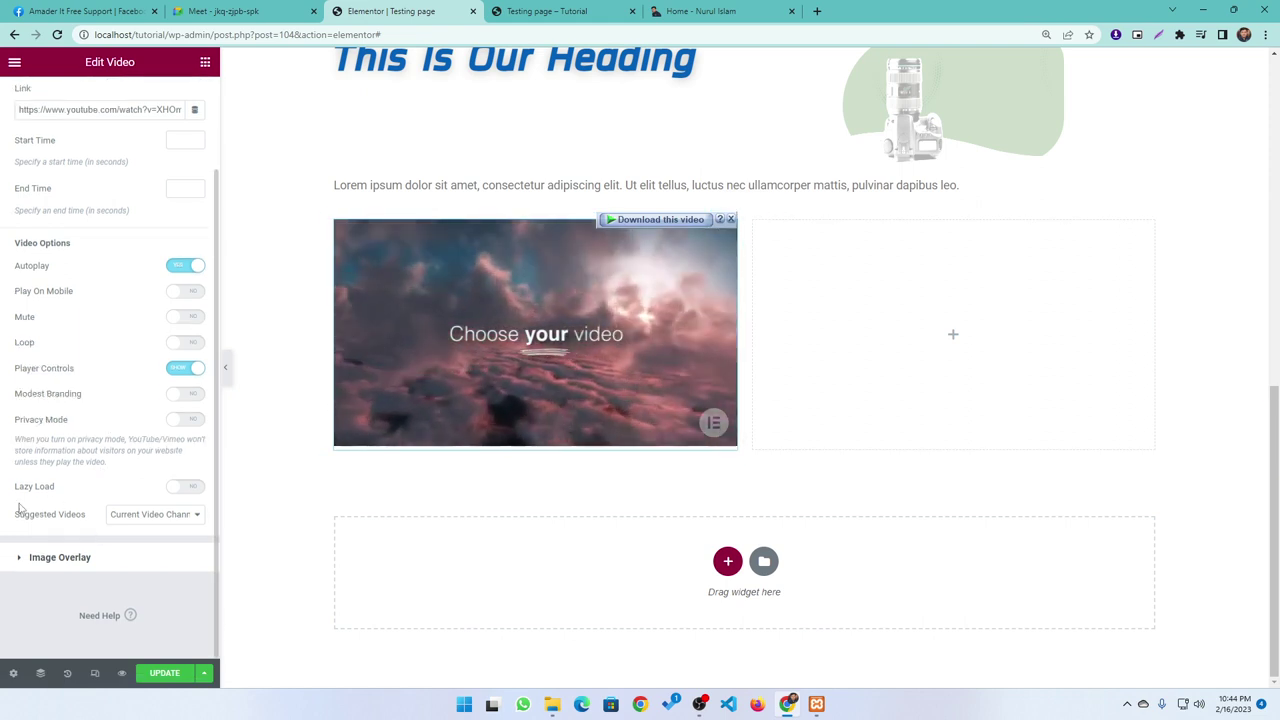
scroll(483, 468, up, 3)
key(ctrl+Tab)
scroll(328, 485, up, 5)
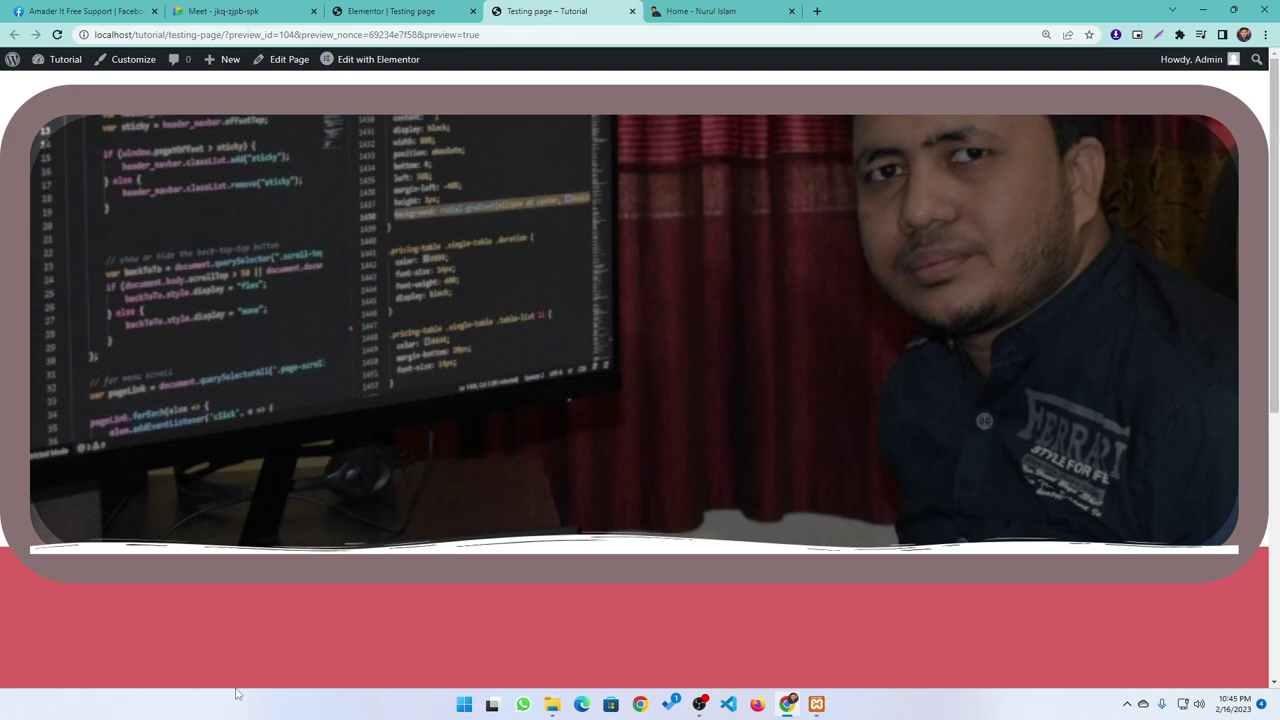
scroll(490, 620, down, 4)
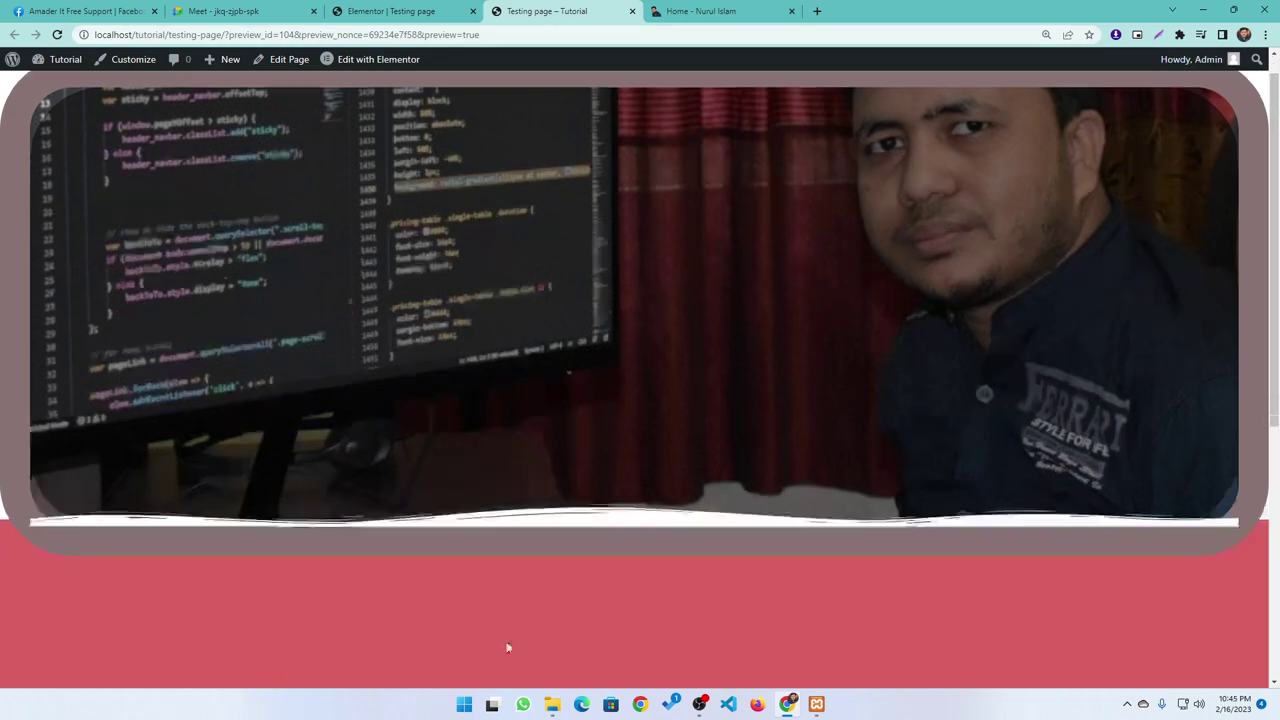
scroll(469, 588, up, 4)
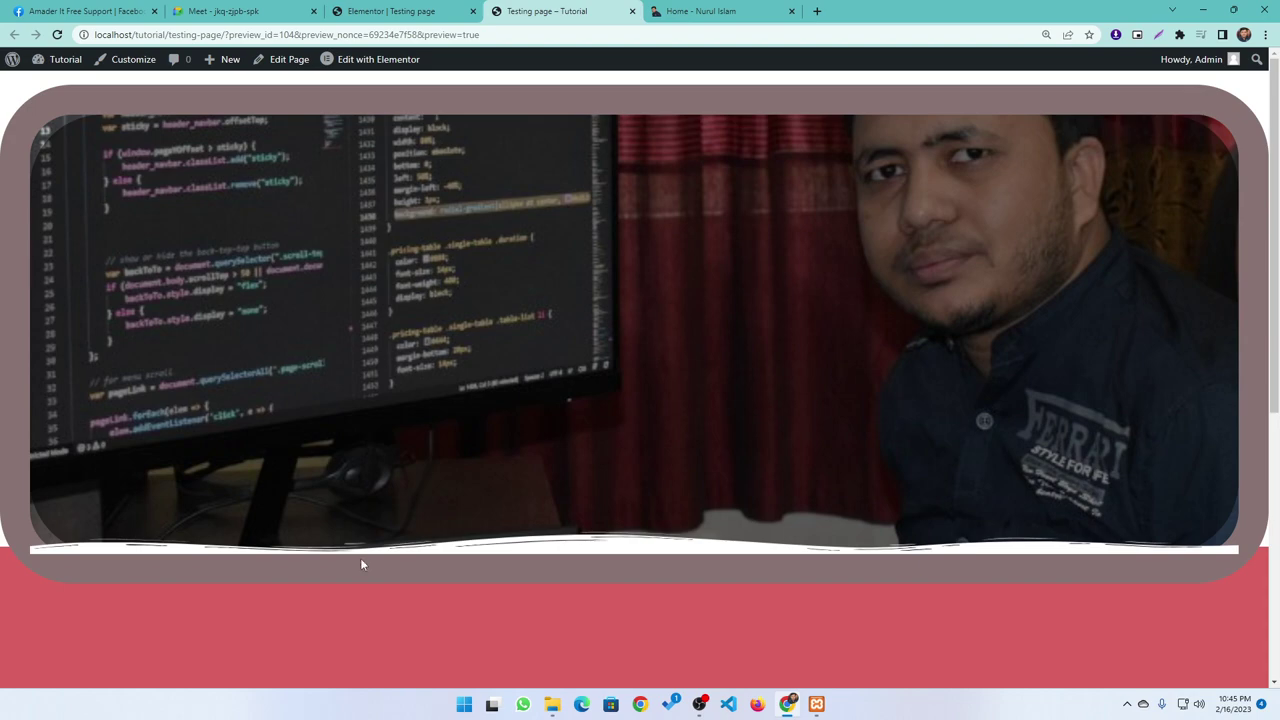
- Compare the testing page preview with the Elementor editor, examining the page from the banner section to the placed video
scroll(360, 560, down, 4)
click(352, 14)
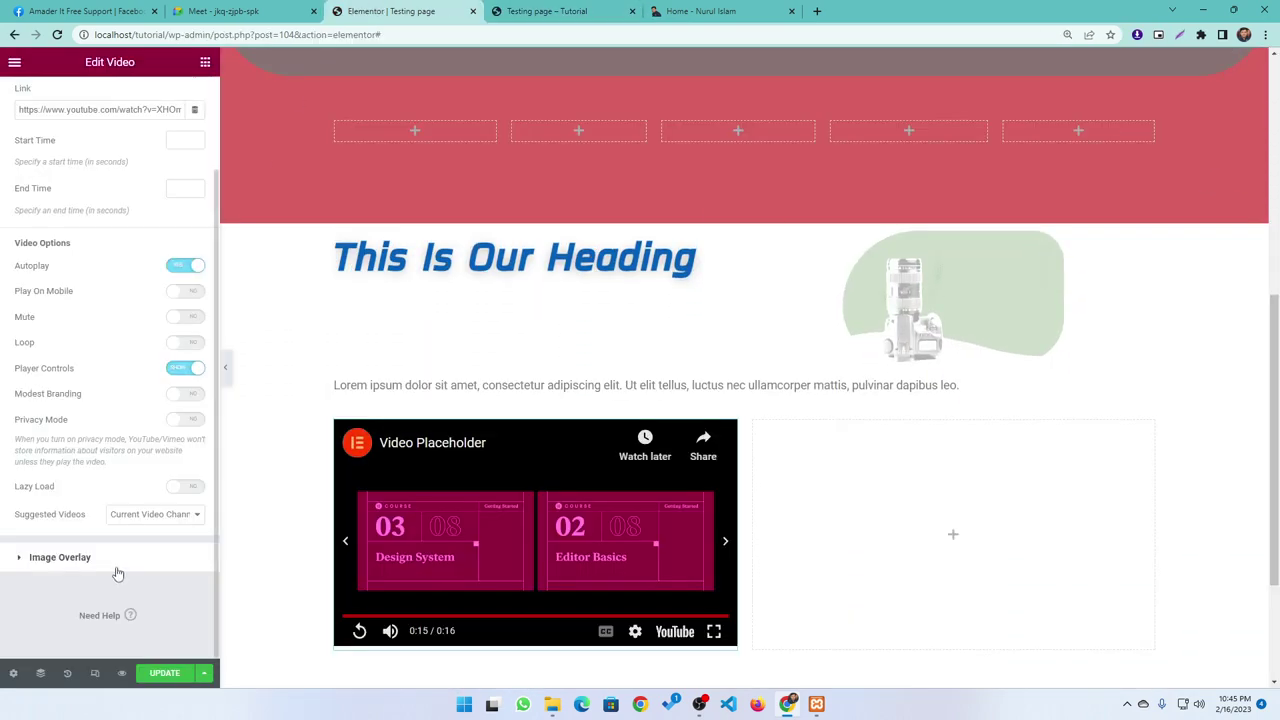
scroll(402, 292, up, 3)
key(ctrl+Tab)
scroll(517, 317, up, 4)
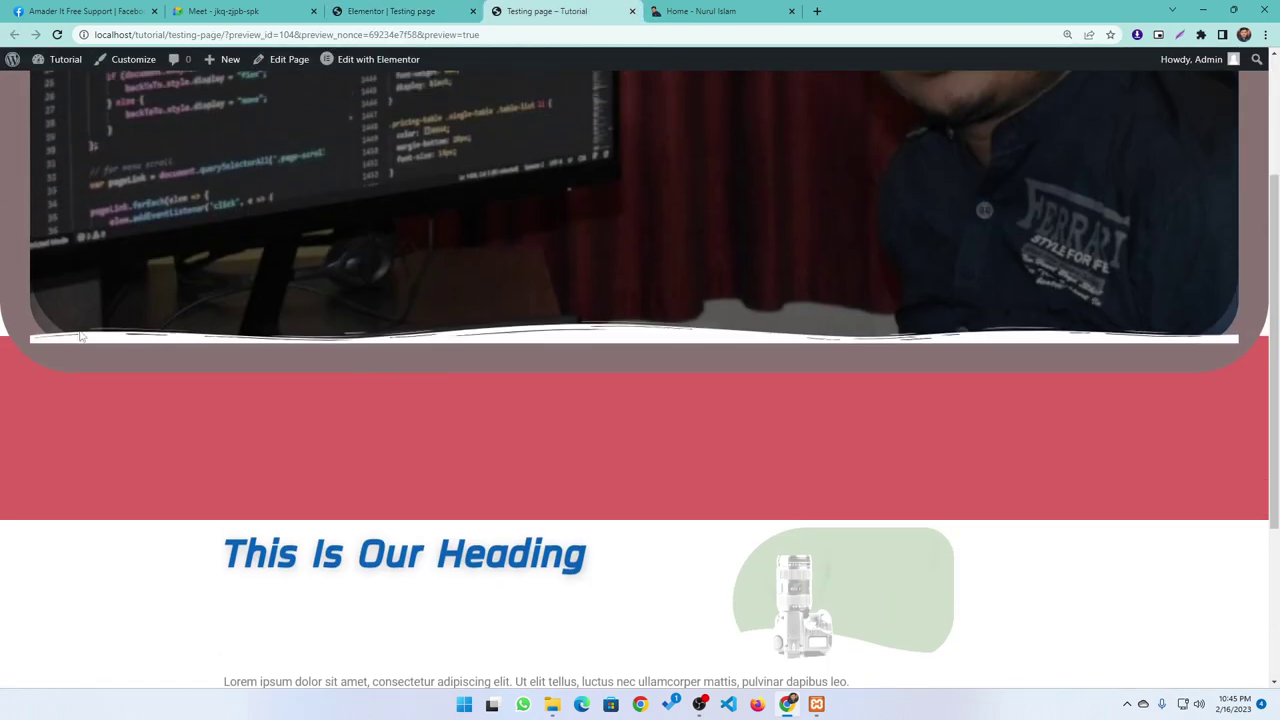
scroll(449, 537, down, 5)
scroll(371, 503, up, 5)
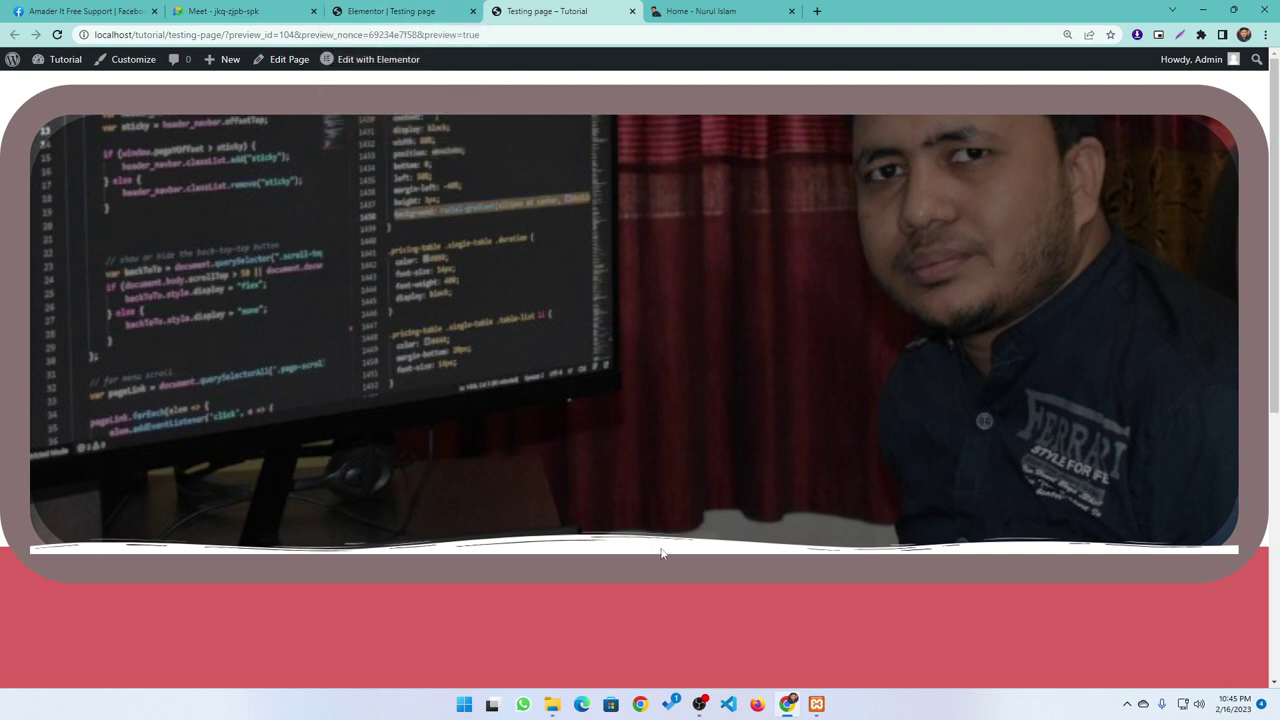
scroll(418, 635, down, 5)
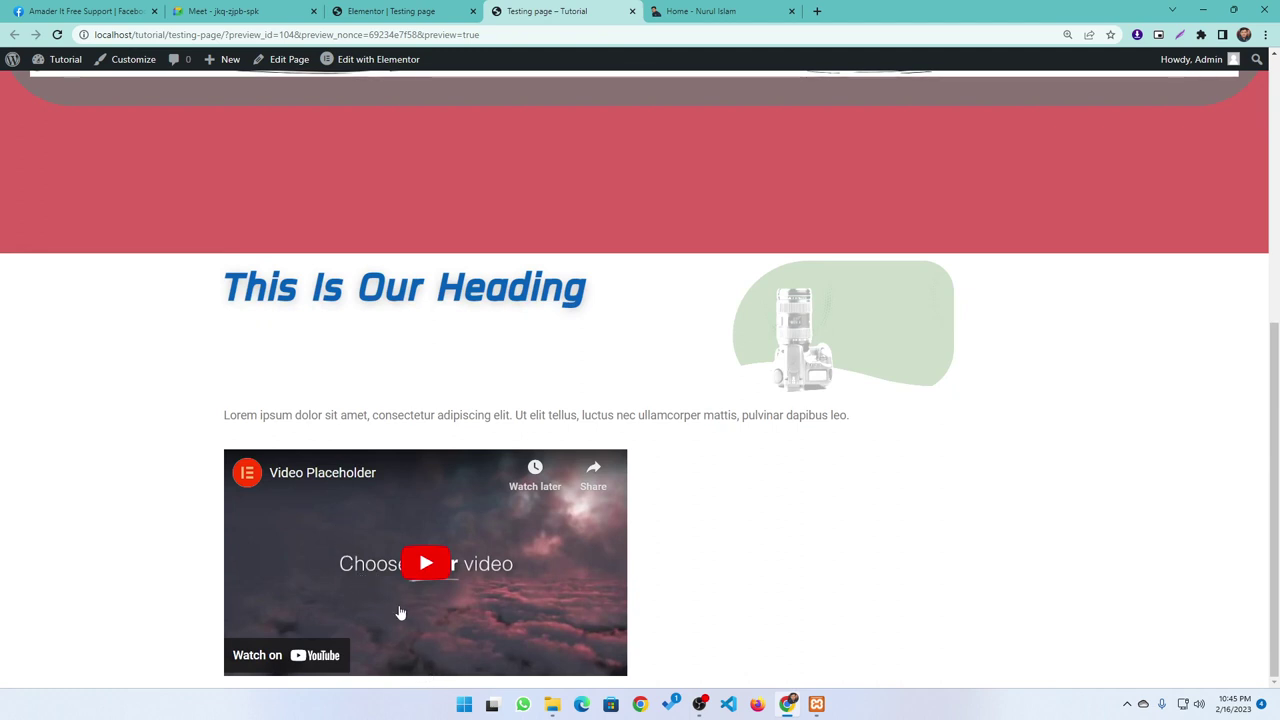
scroll(400, 612, up, 5)
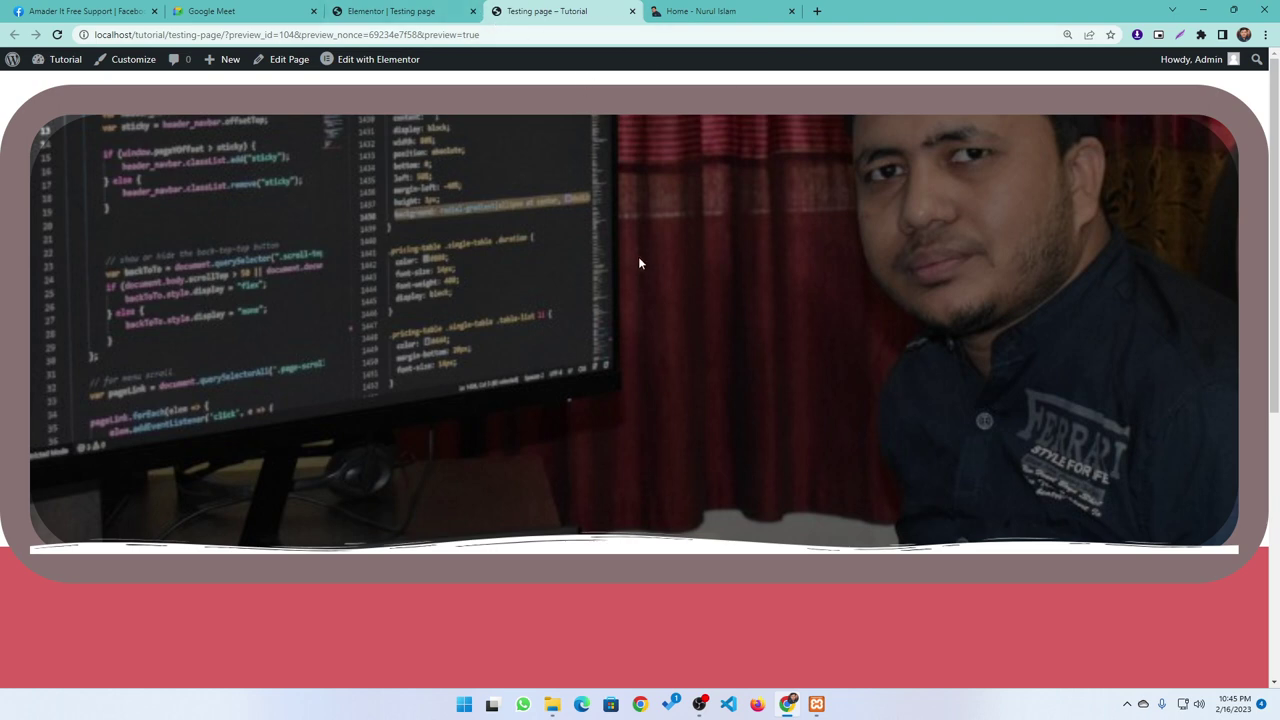
- Return to the Elementor editor and try Any Video for the video's Suggested Videos, restoring Current Video Channel after the trial
click(390, 11)
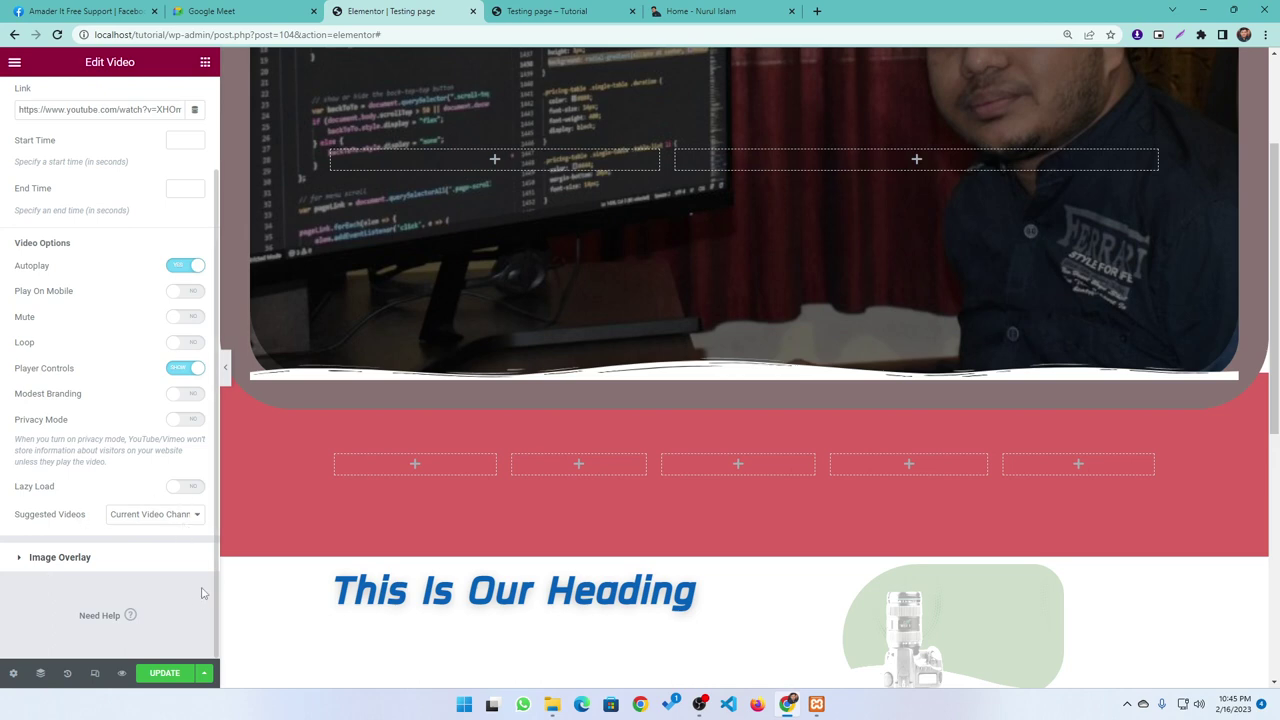
scroll(592, 508, down, 5)
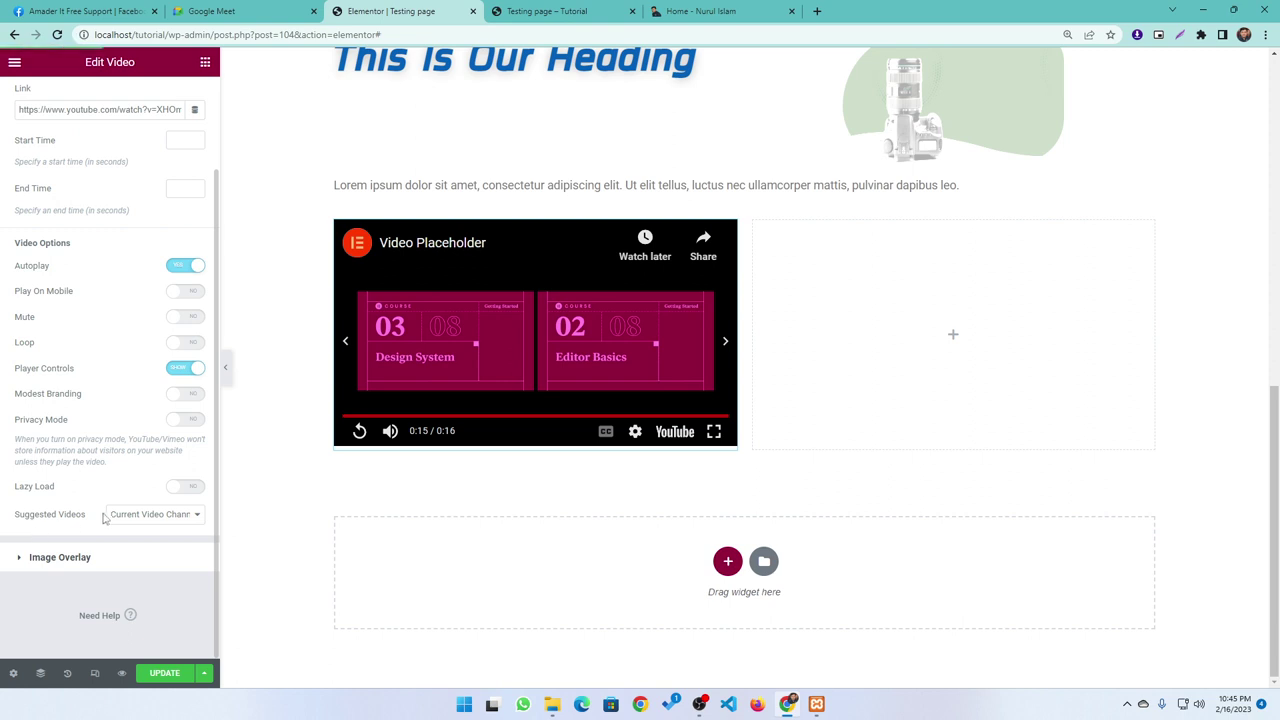
click(130, 542)
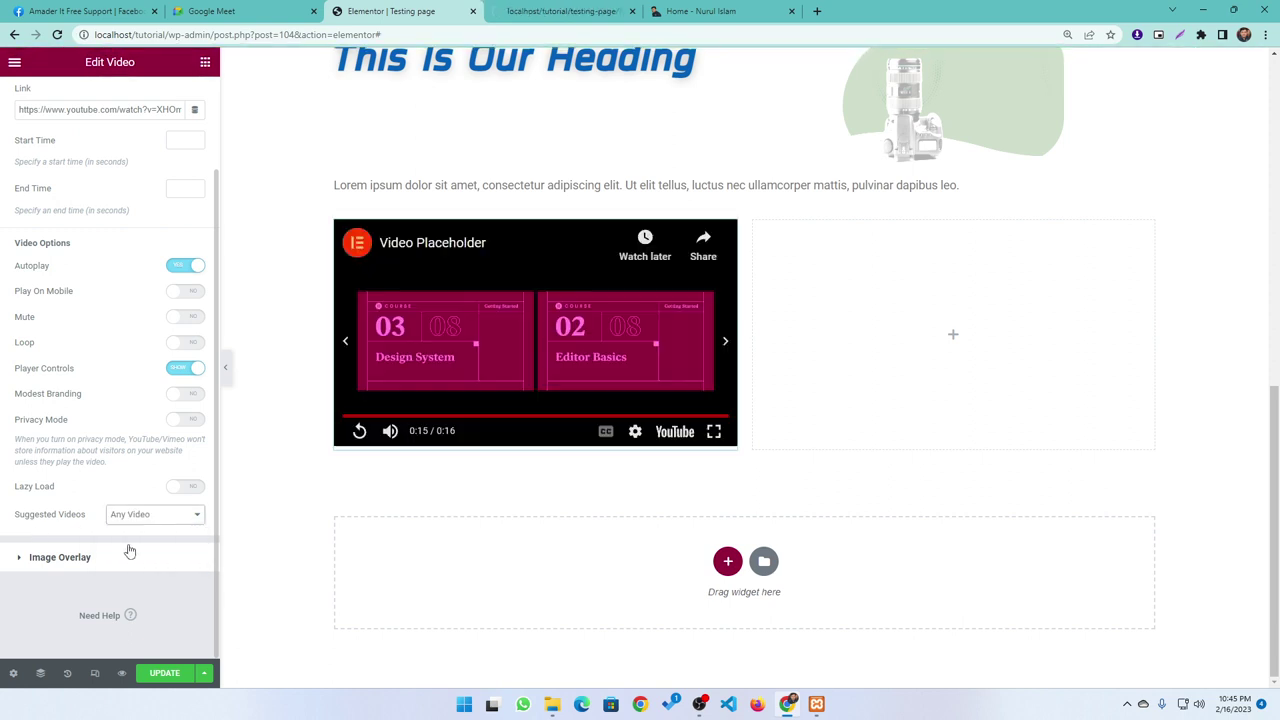
click(710, 416)
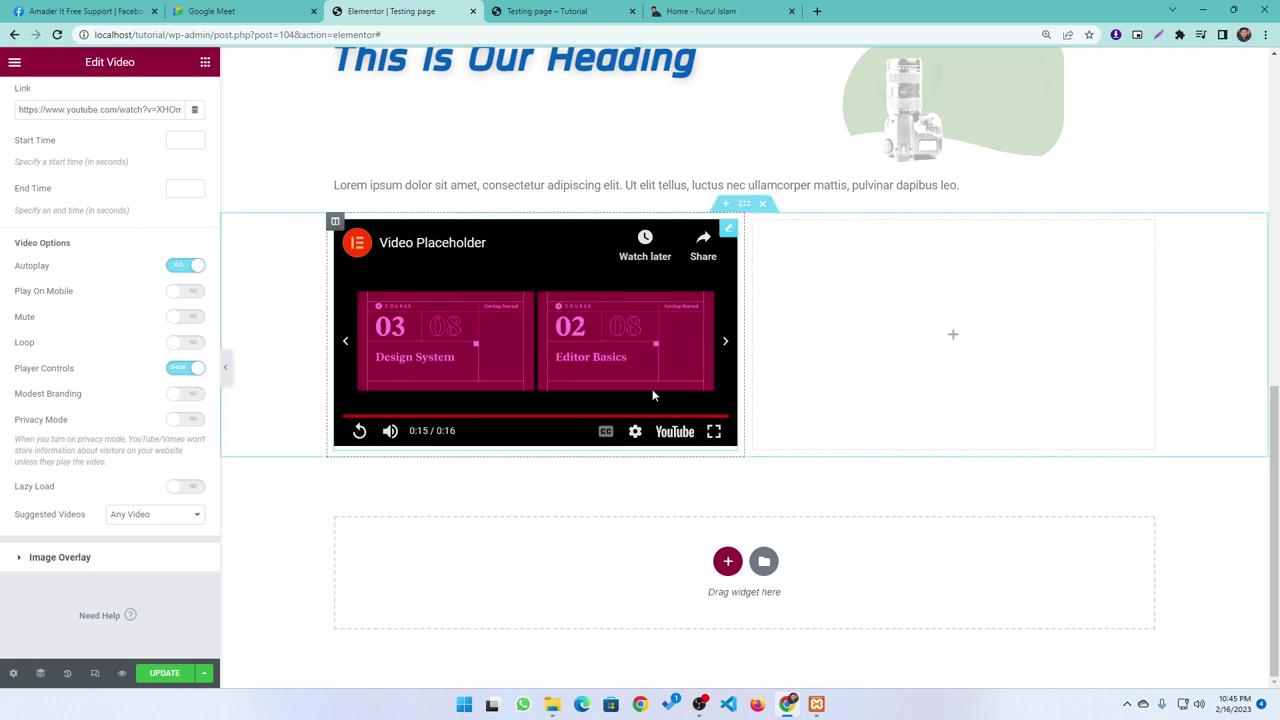
click(725, 418)
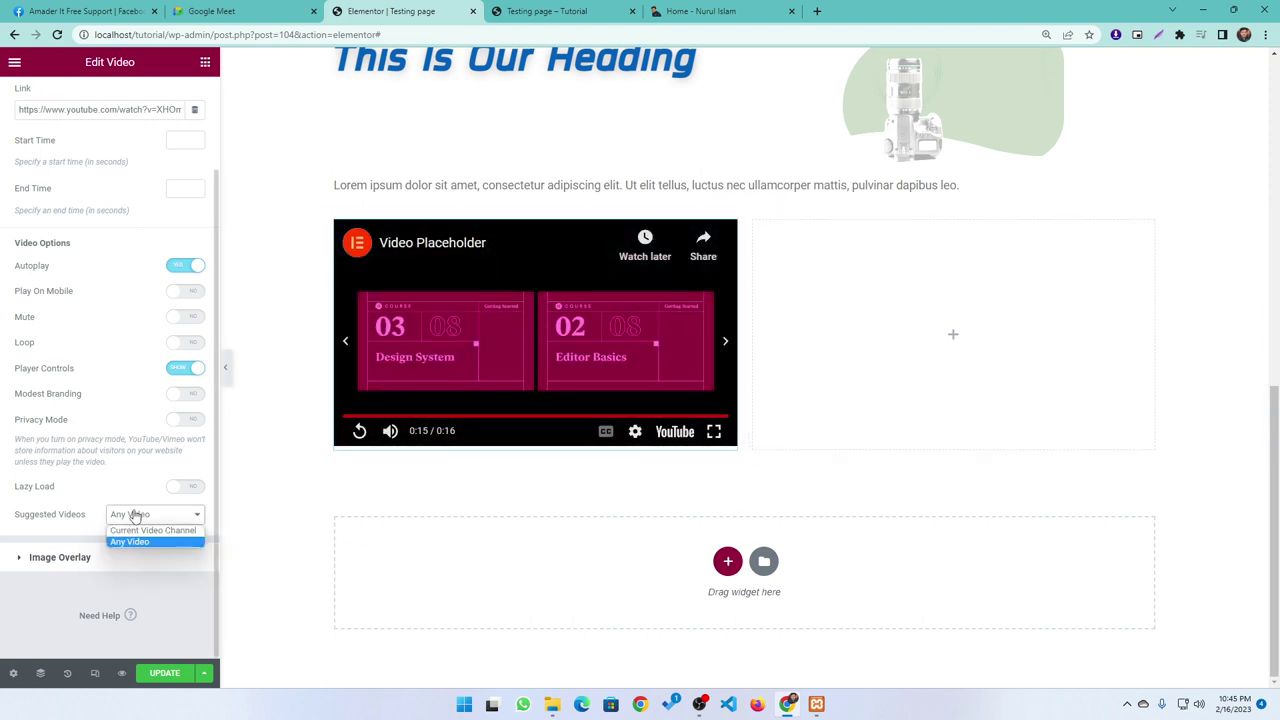
click(138, 539)
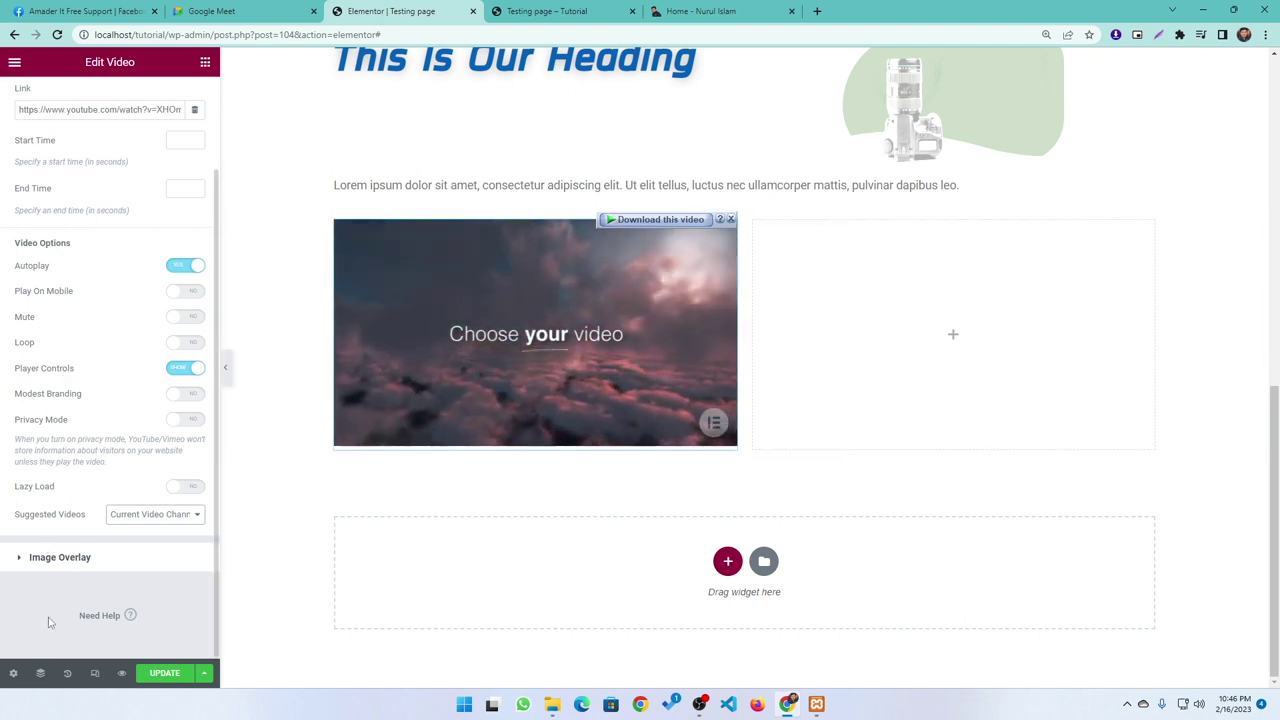
- Turn on the video's Image Overlay and insert the media library photo of the speaker at the red podium as its image
click(59, 563)
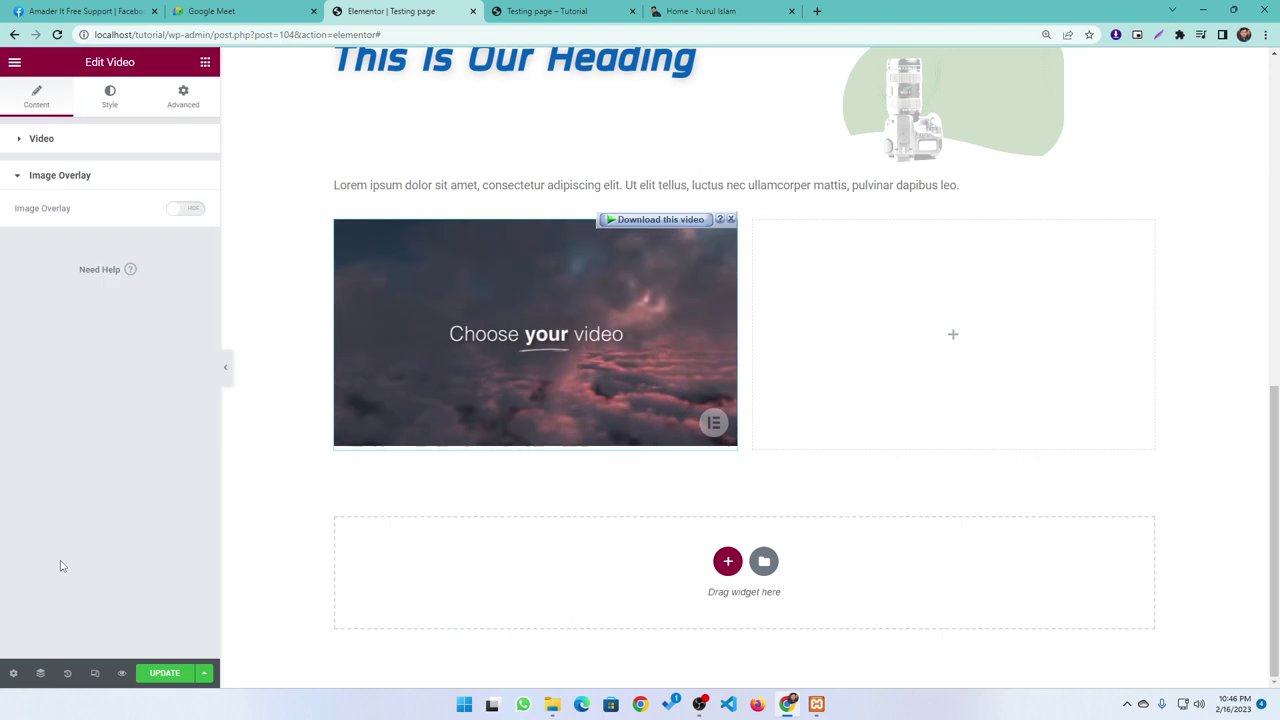
click(186, 209)
click(150, 262)
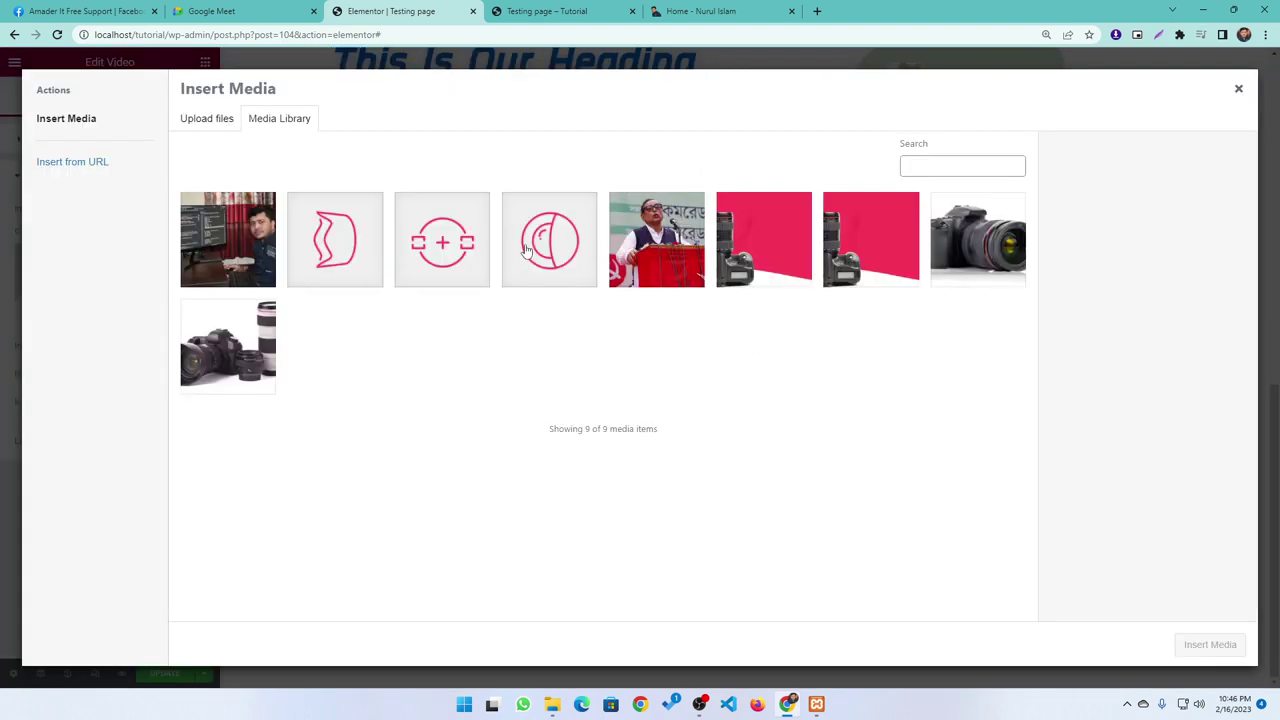
click(527, 250)
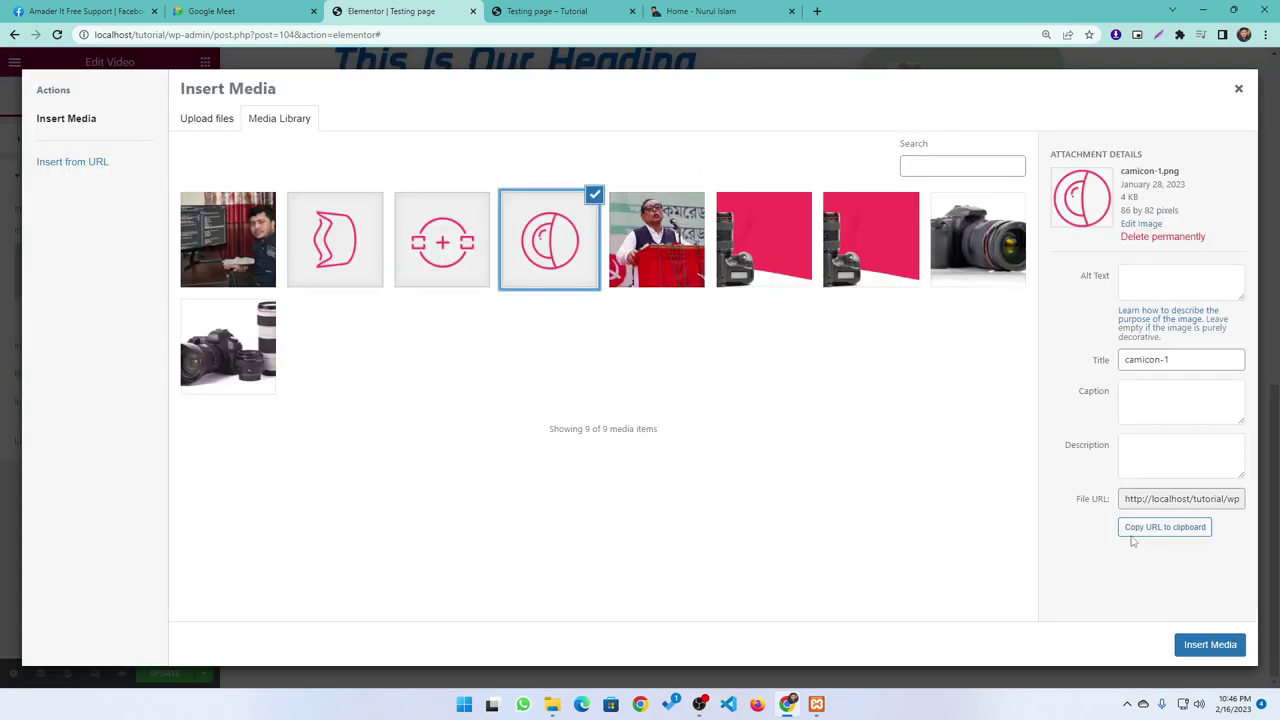
click(657, 249)
click(1208, 645)
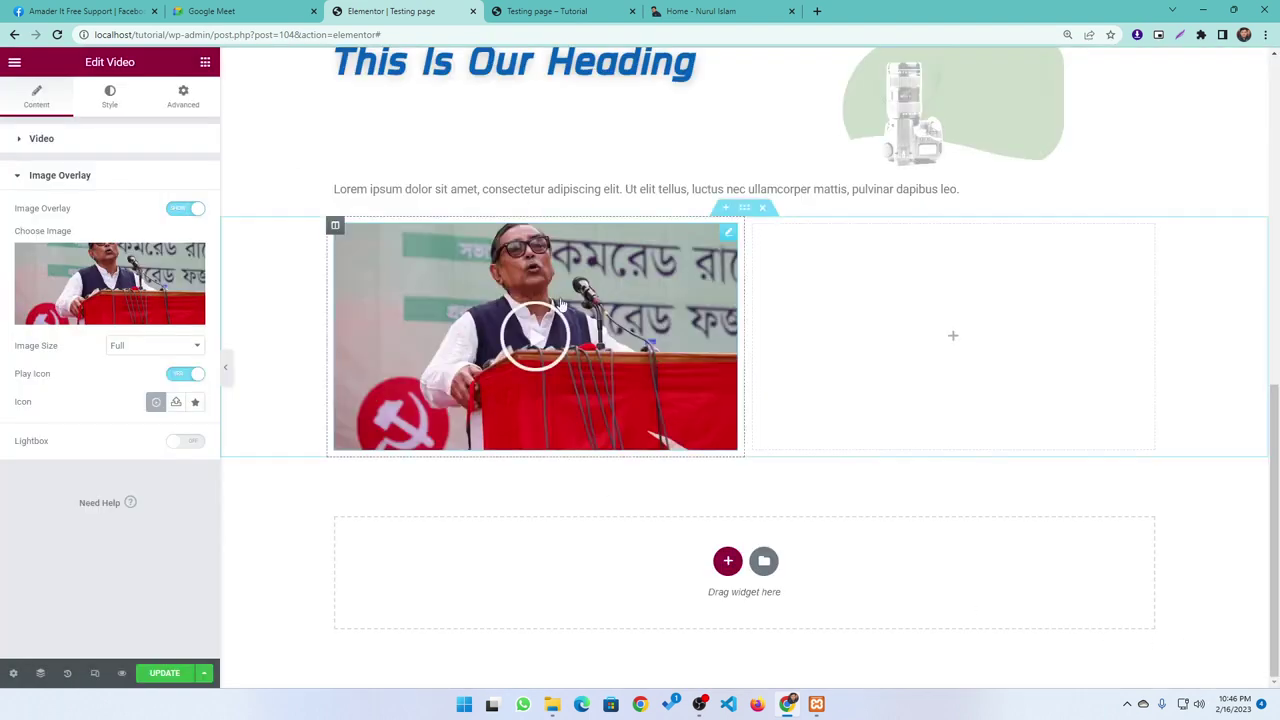